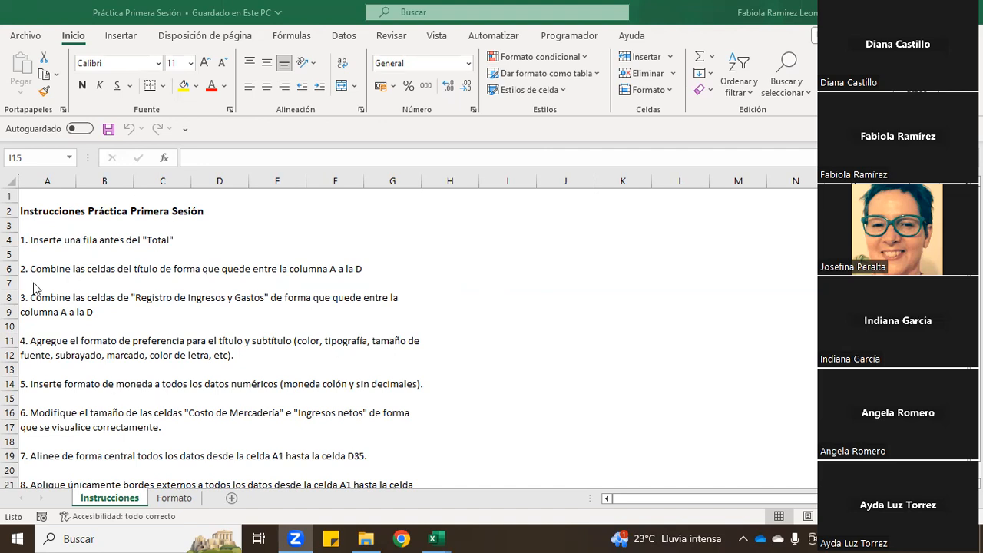
Read through the practice instructions on the Instrucciones sheet and look over the Formato sheet they apply to
click(63, 201)
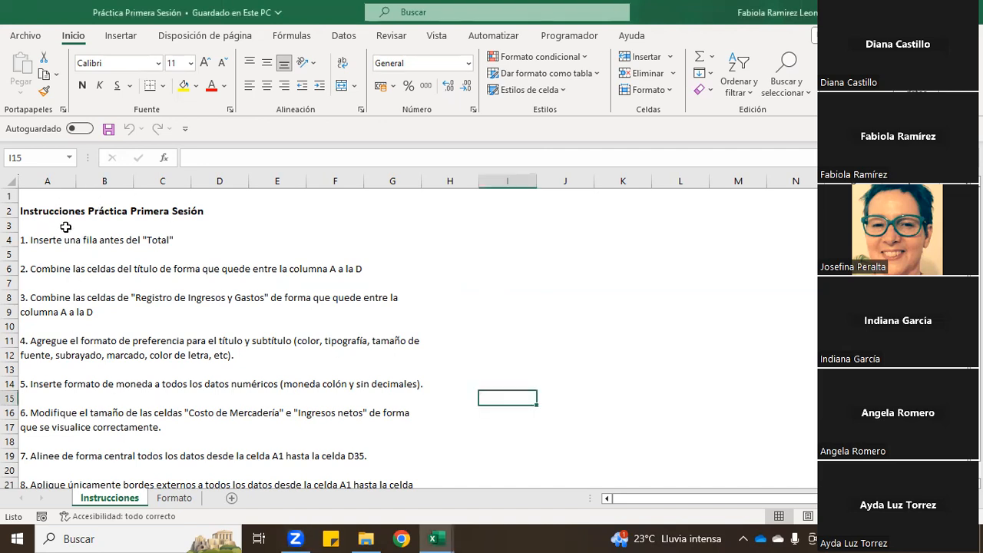
drag(55, 200, 66, 224)
click(330, 224)
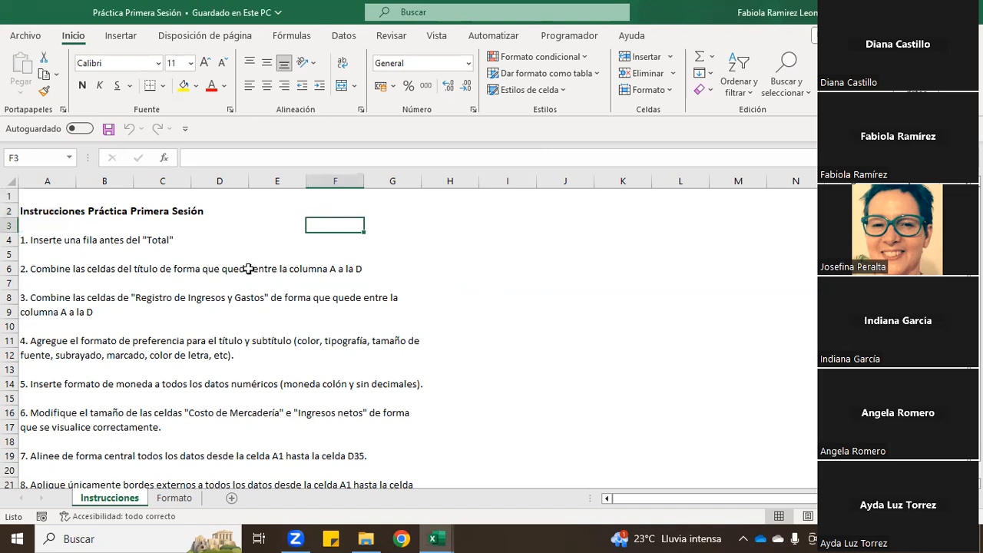
scroll(615, 339, down, 7)
scroll(591, 345, up, 7)
click(182, 501)
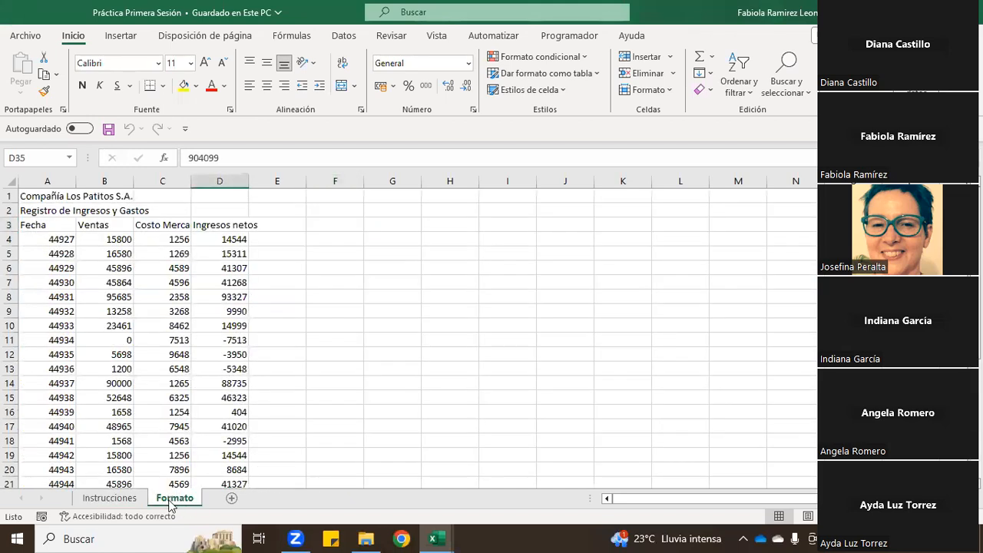
click(135, 501)
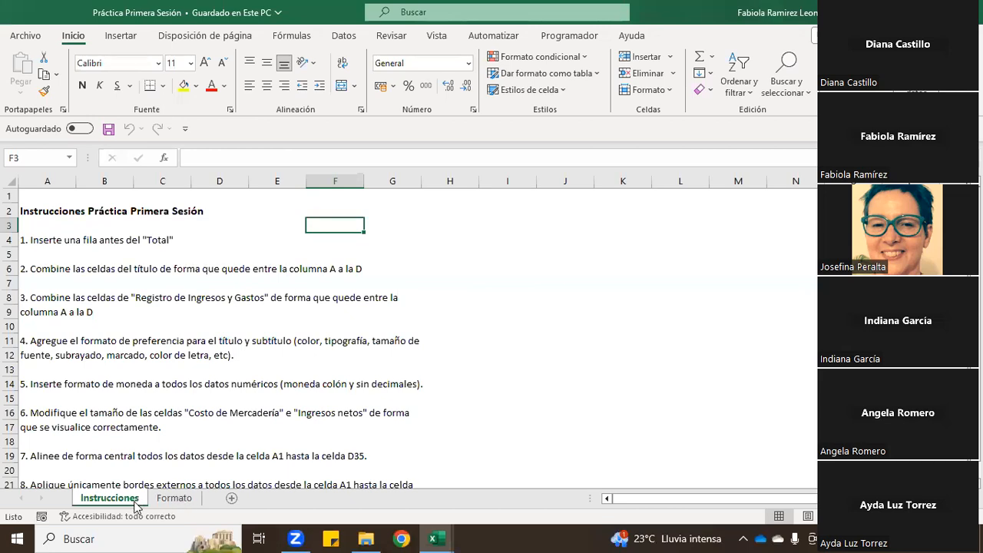
click(176, 499)
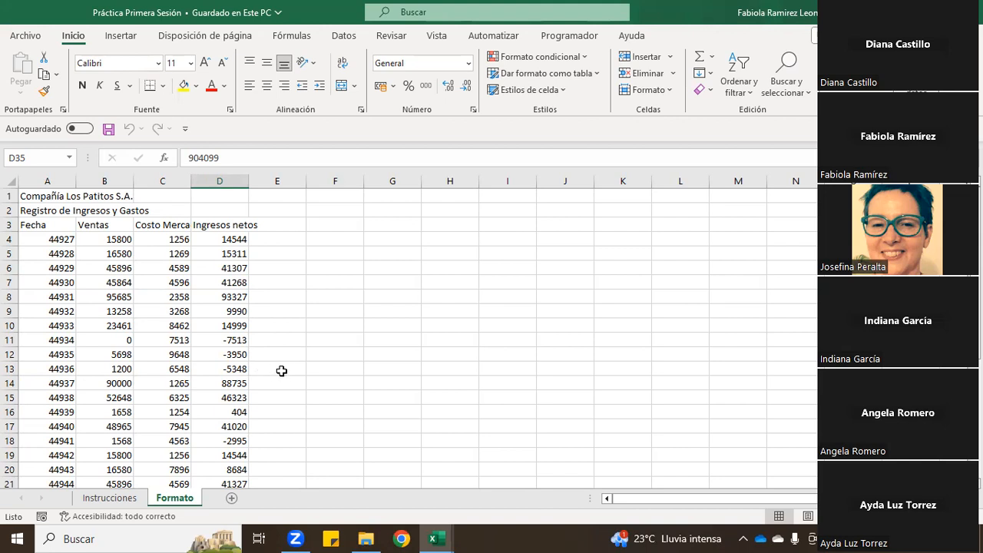
click(134, 500)
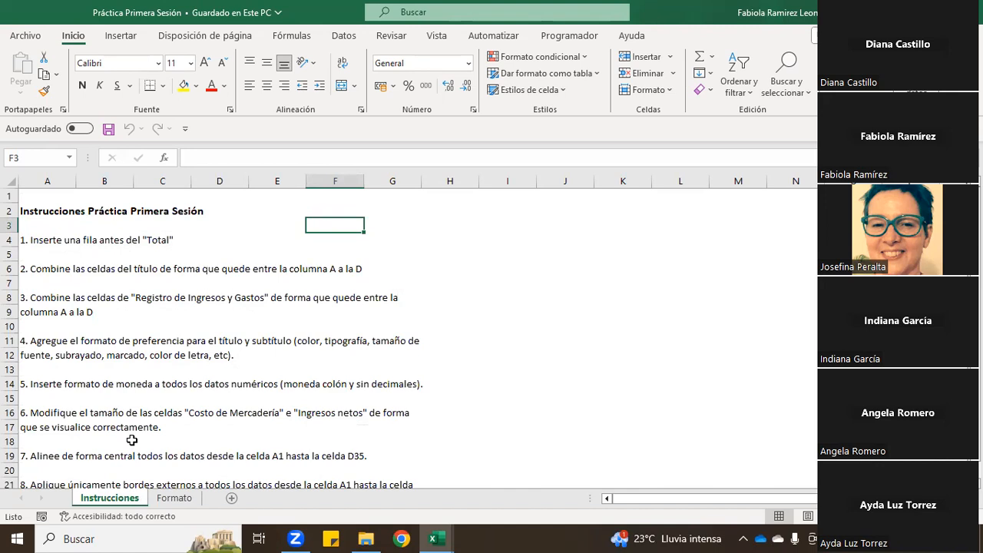
scroll(91, 361, down, 1)
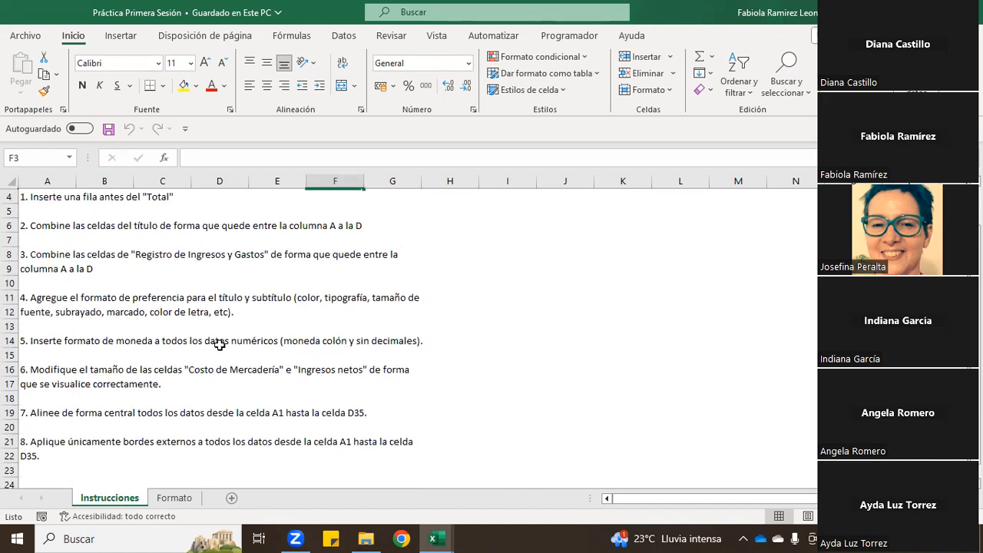
Examine the Formato sheet's data, highlighting the Fecha values and the amounts in the Ventas, Costo Mercadería and Ingresos netos columns
click(179, 501)
click(58, 227)
drag(58, 235, 60, 453)
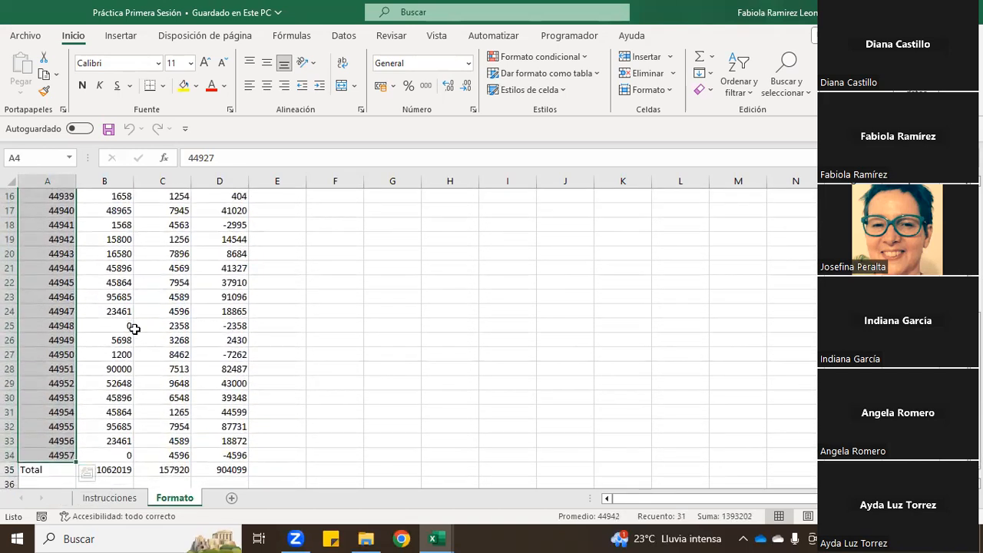
click(281, 339)
scroll(265, 349, up, 5)
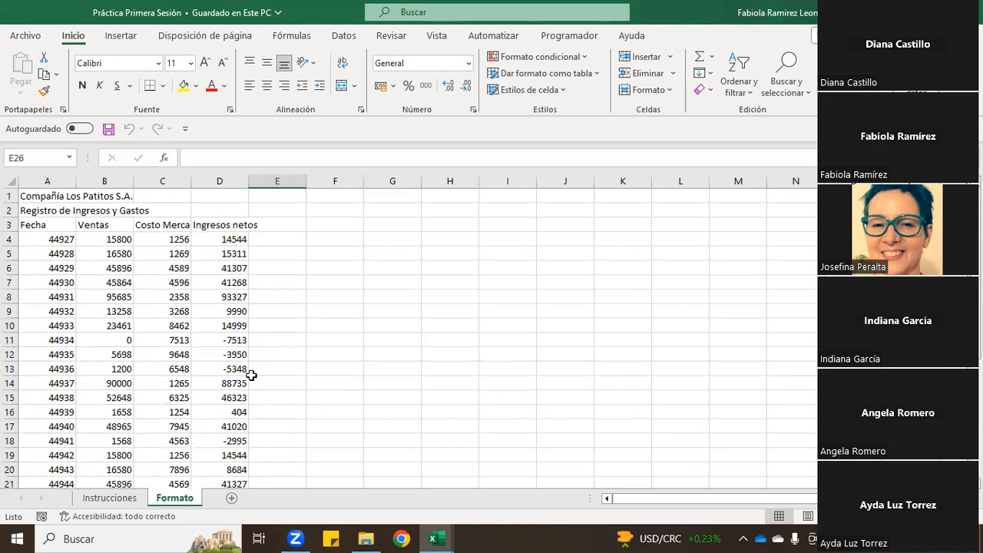
drag(112, 241, 209, 253)
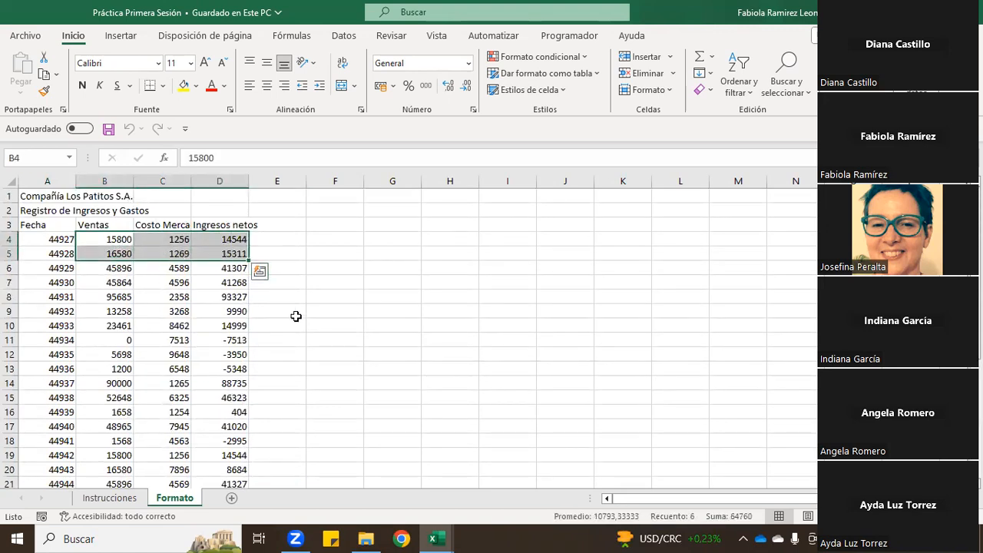
click(321, 327)
drag(42, 239, 35, 409)
click(253, 283)
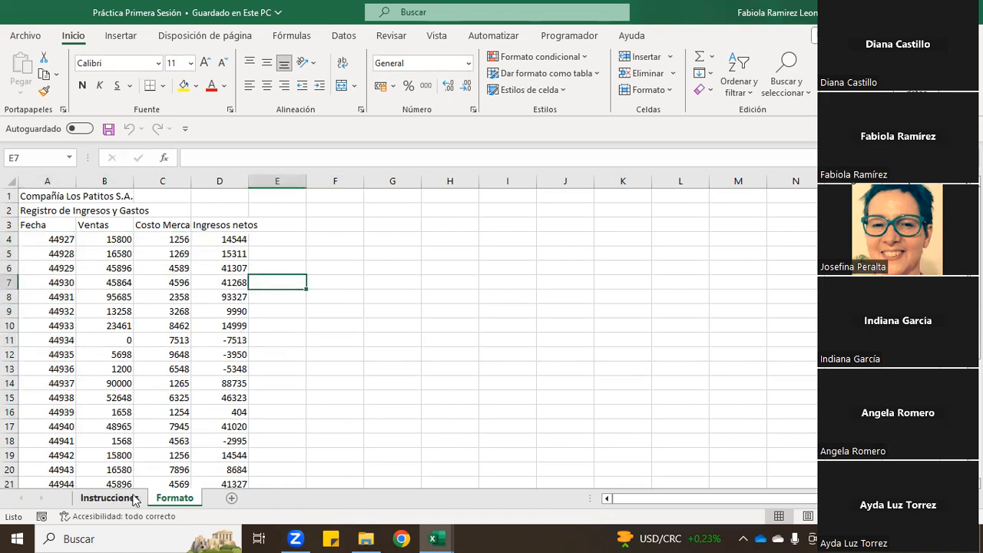
Following instruction 1, insert an entire row directly above the Total row on the Formato sheet
click(110, 498)
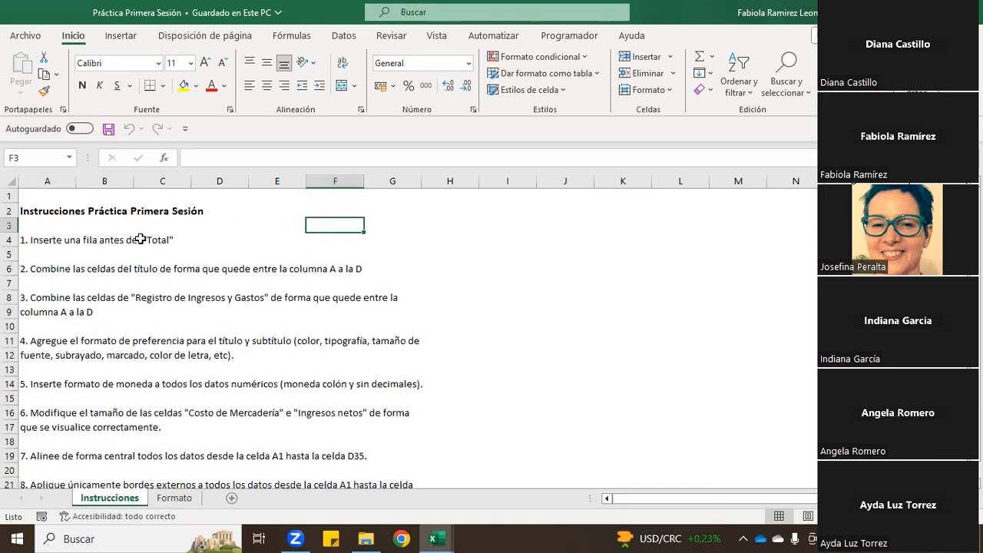
click(180, 498)
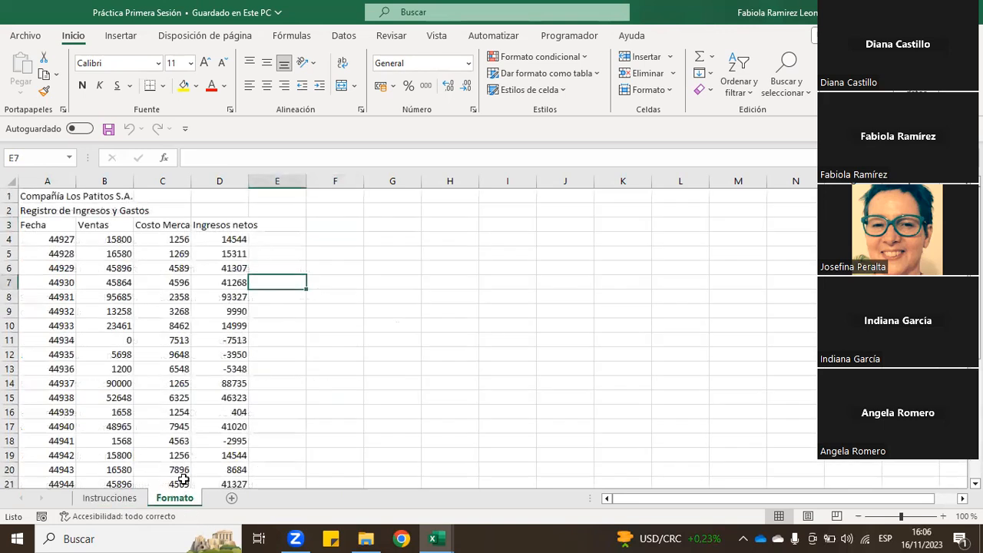
scroll(177, 439, down, 6)
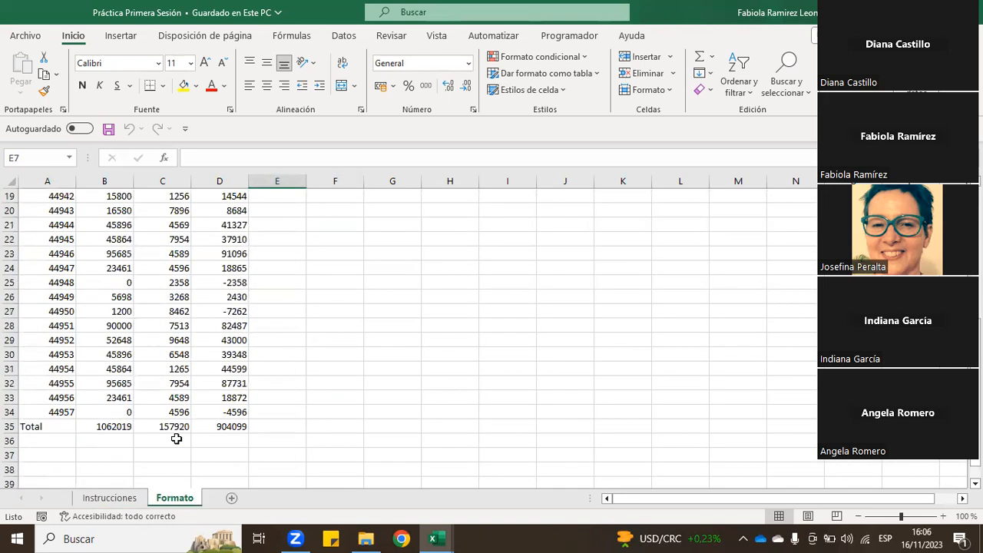
click(66, 426)
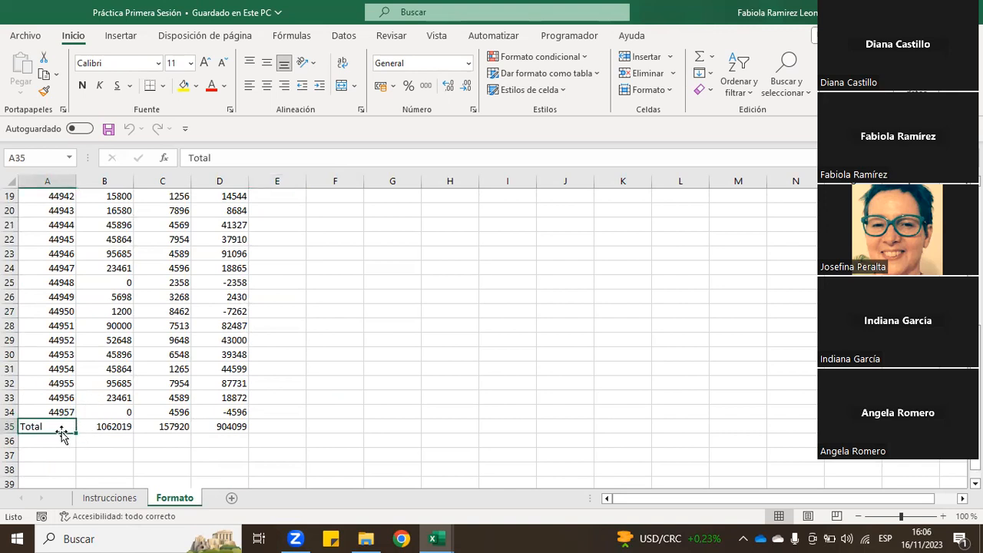
right_click(57, 428)
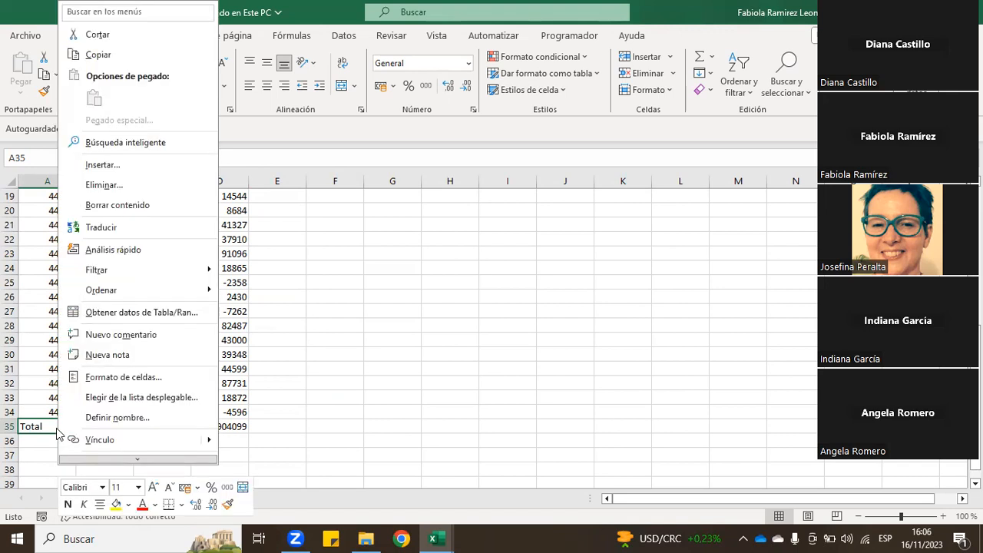
click(151, 166)
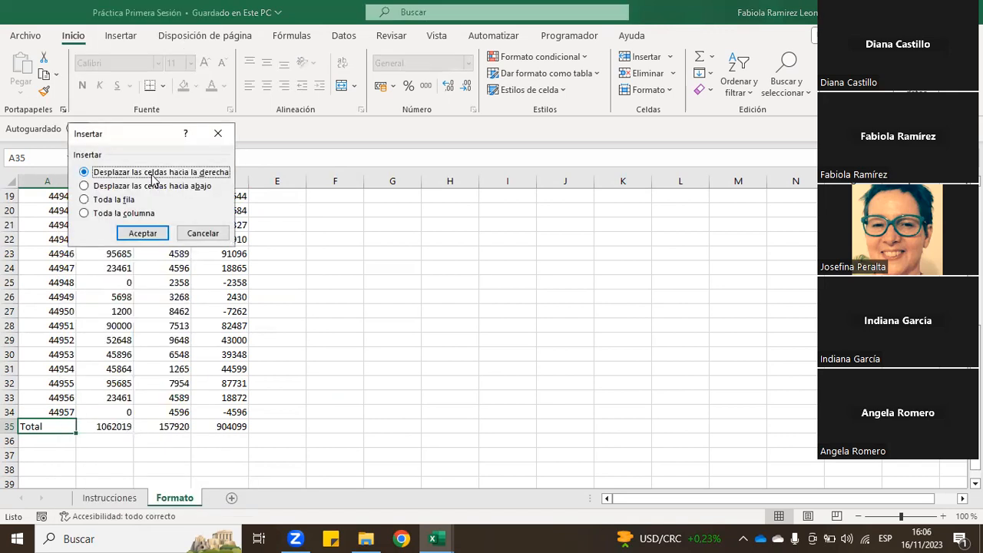
click(120, 201)
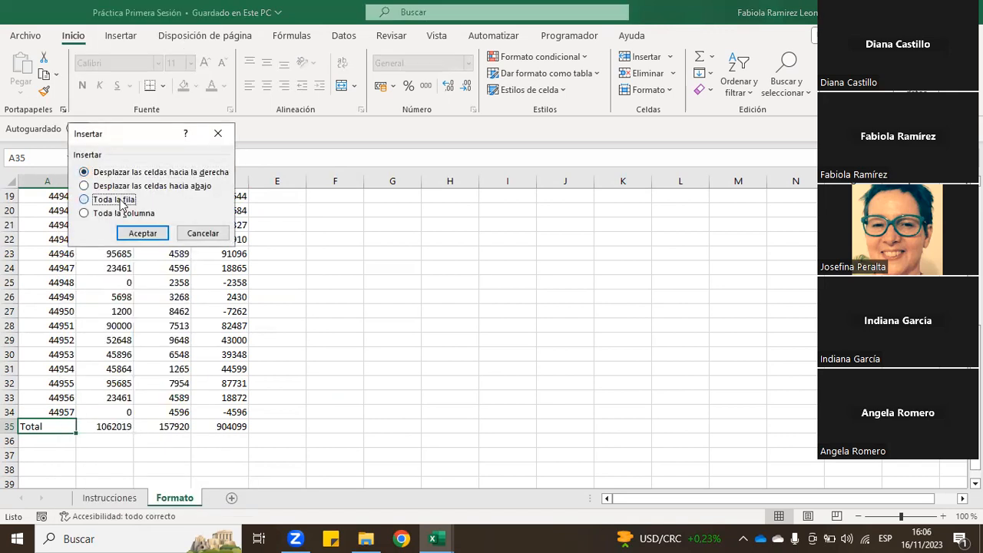
click(138, 233)
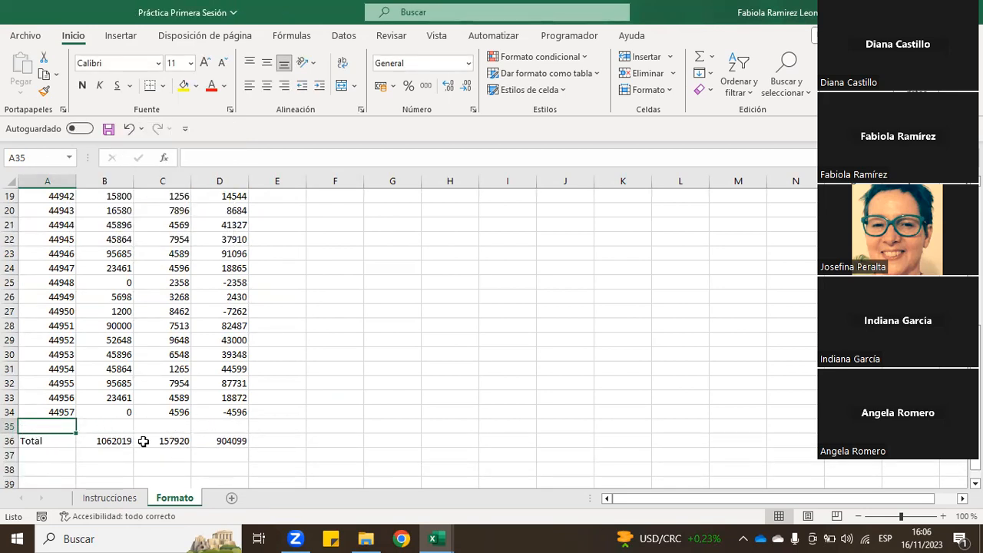
Following instruction 2, merge and center the title "Compañía Los Patitos S.A." across A1:D1 on the Formato sheet
click(110, 498)
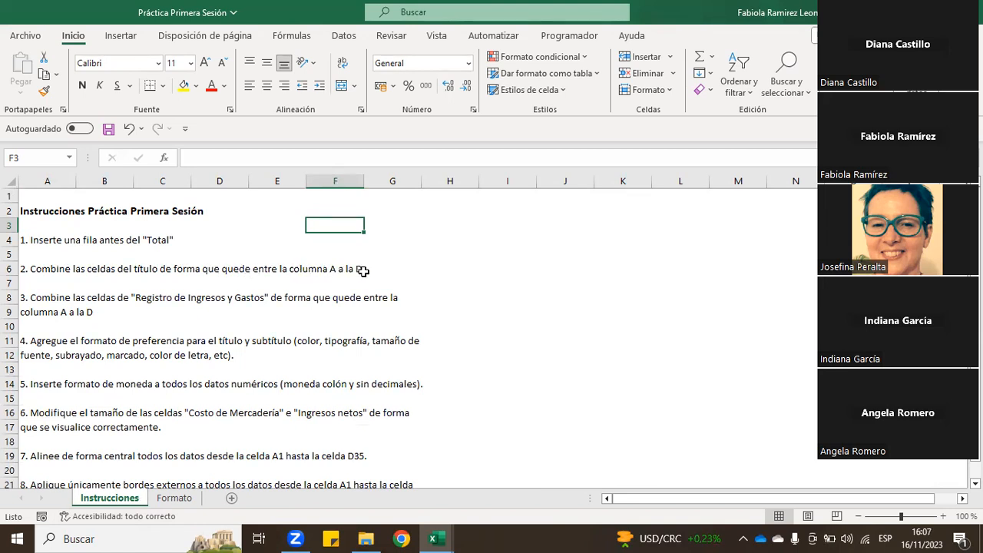
click(175, 498)
scroll(150, 427, up, 6)
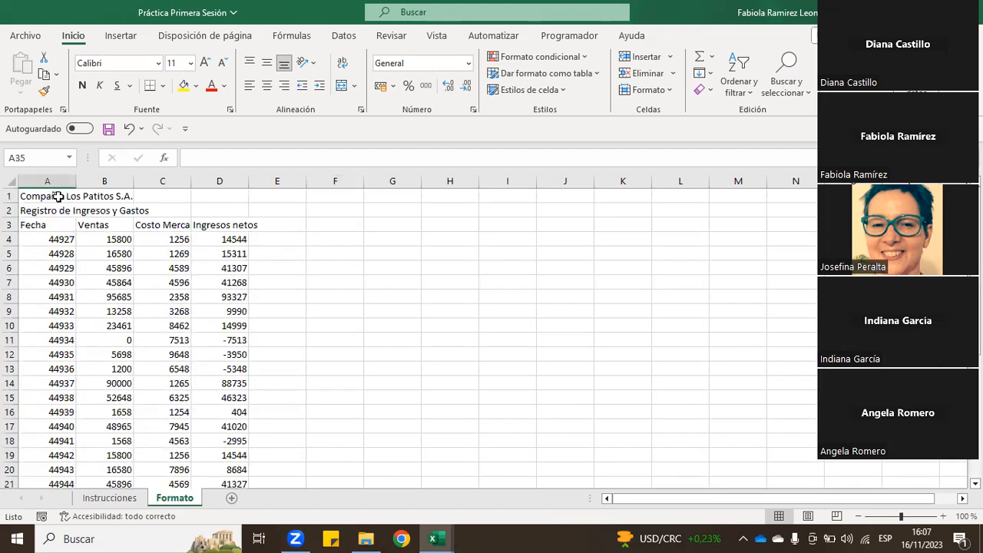
click(52, 196)
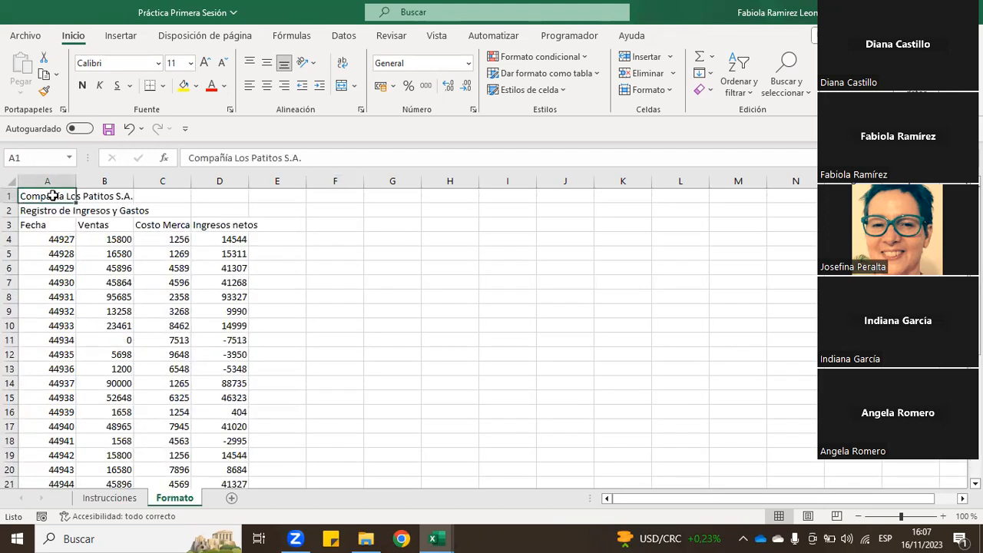
drag(60, 196, 207, 196)
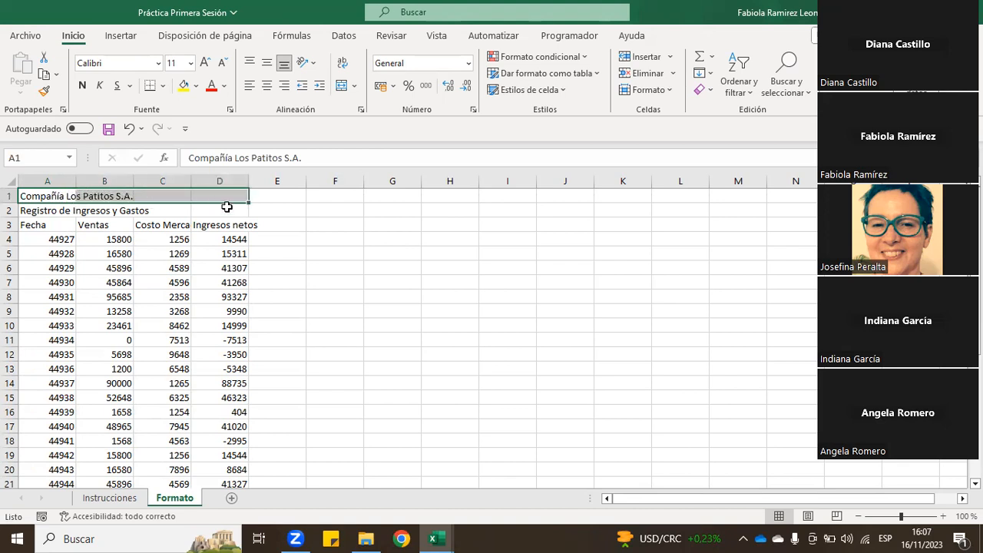
click(354, 86)
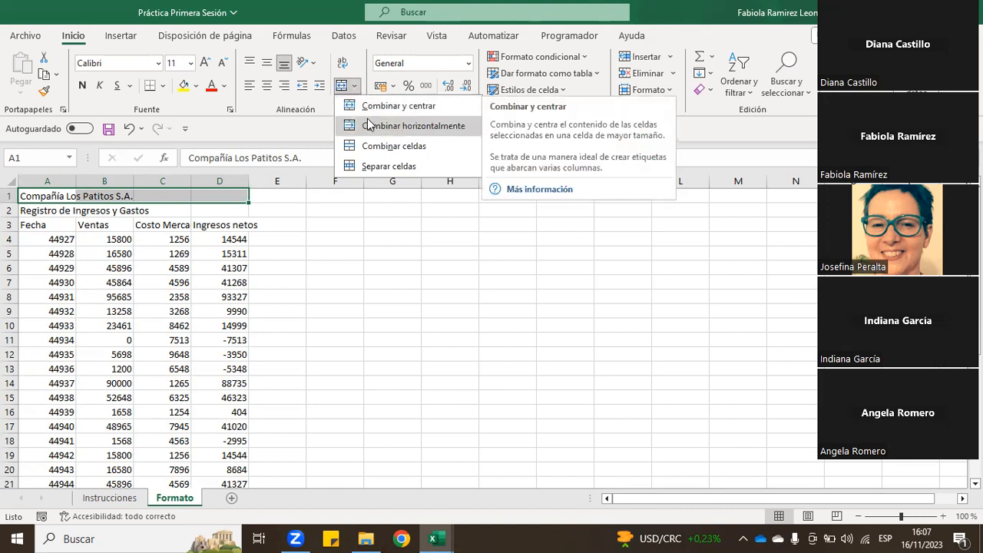
click(398, 106)
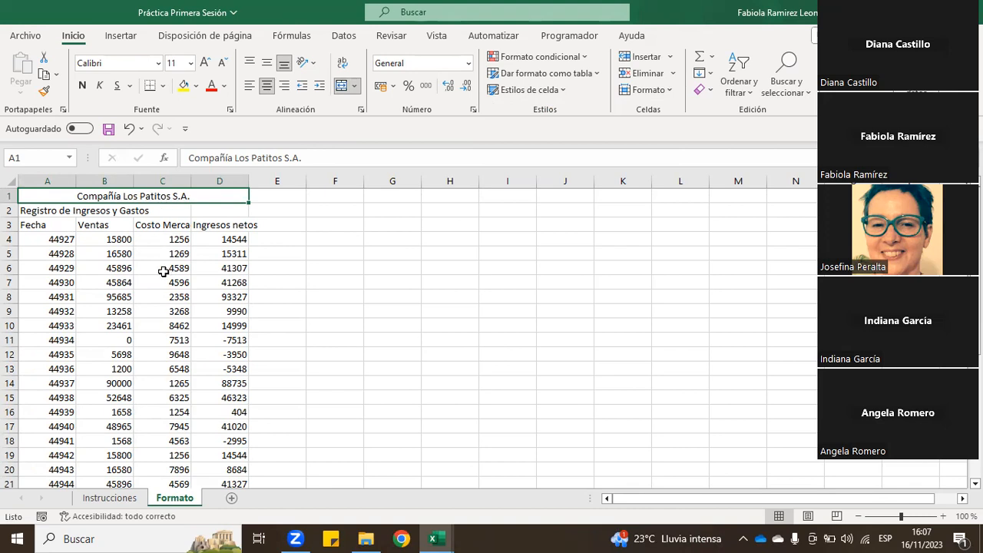
click(301, 229)
click(67, 196)
After checking instruction 3, unmerge the title cells and merge and center them across A1:D1 again
click(121, 501)
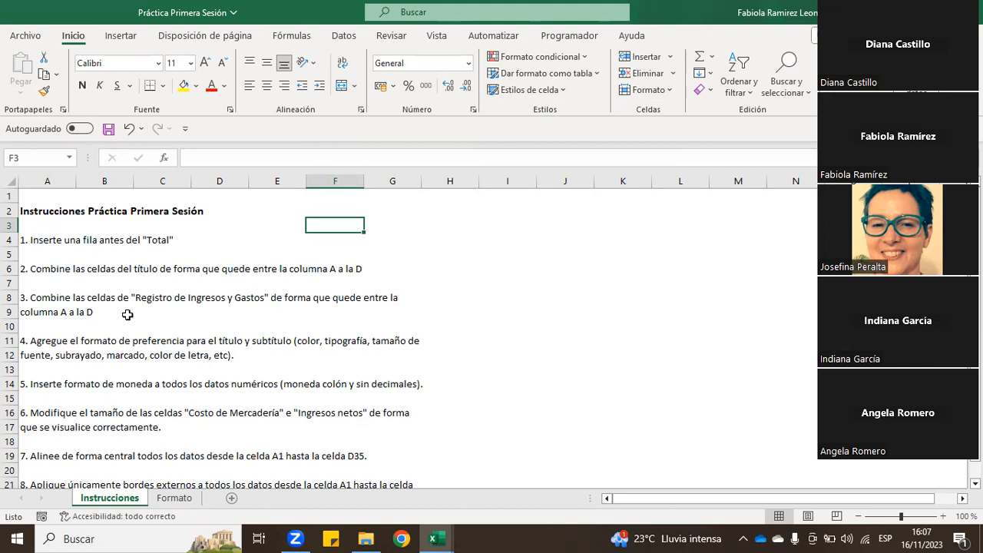
click(162, 500)
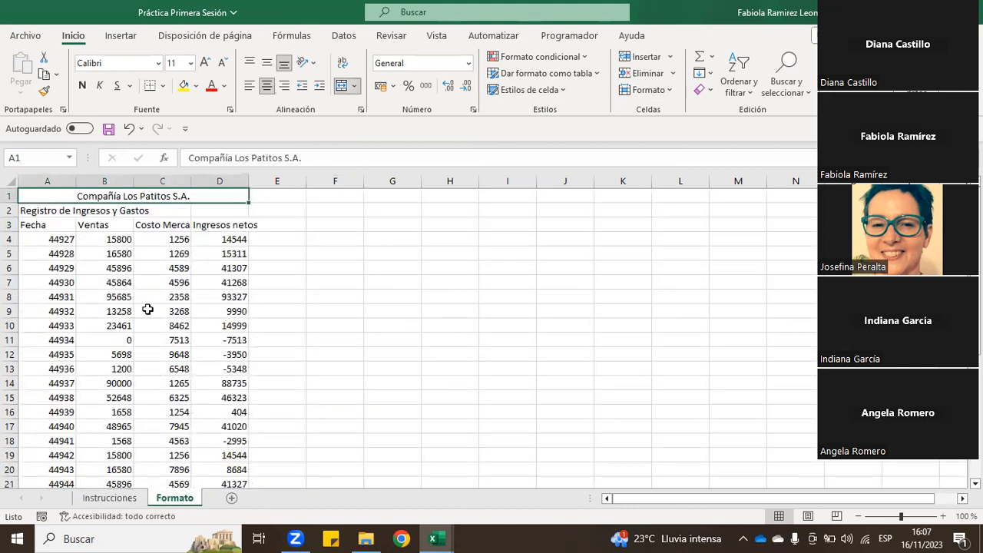
drag(56, 211, 198, 210)
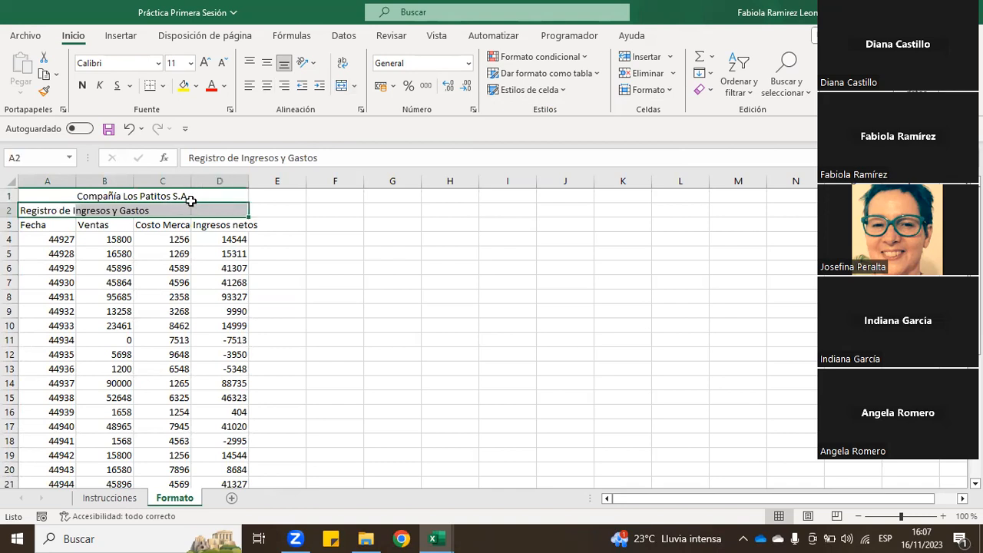
click(73, 196)
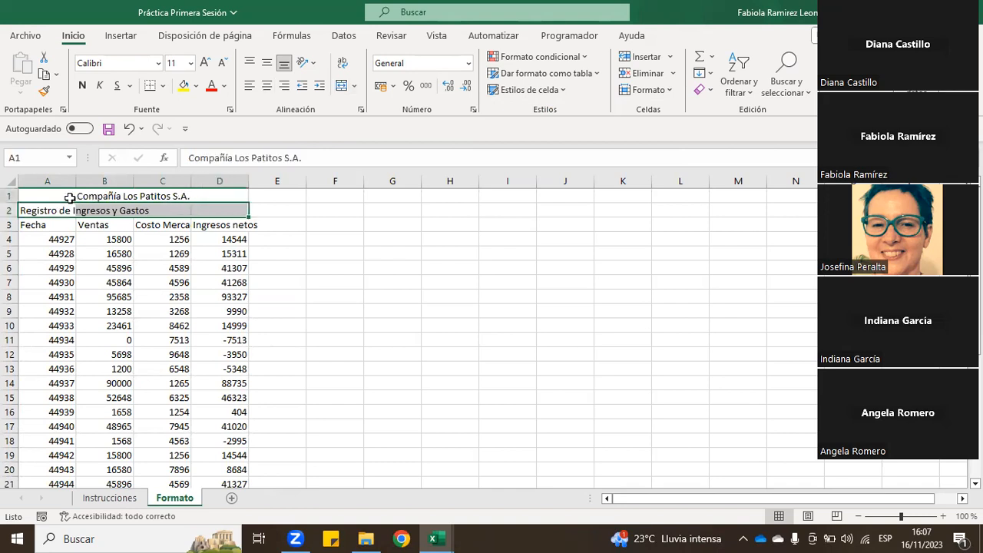
click(341, 85)
drag(65, 192, 212, 203)
click(354, 86)
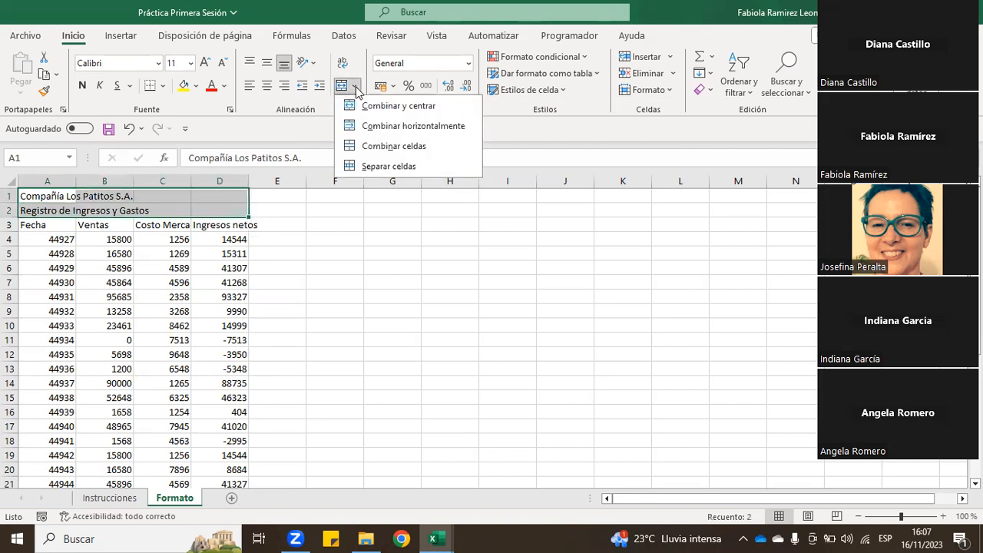
click(296, 238)
drag(42, 192, 210, 194)
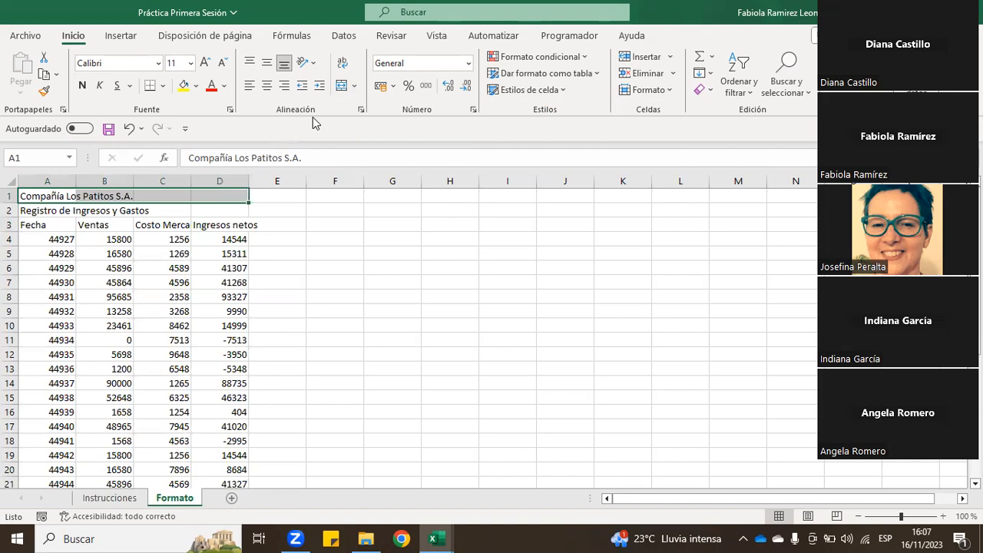
click(342, 85)
Merge and center the subtitle "Registro de Ingresos y Gastos" across A2:D2
drag(59, 216, 231, 212)
click(335, 87)
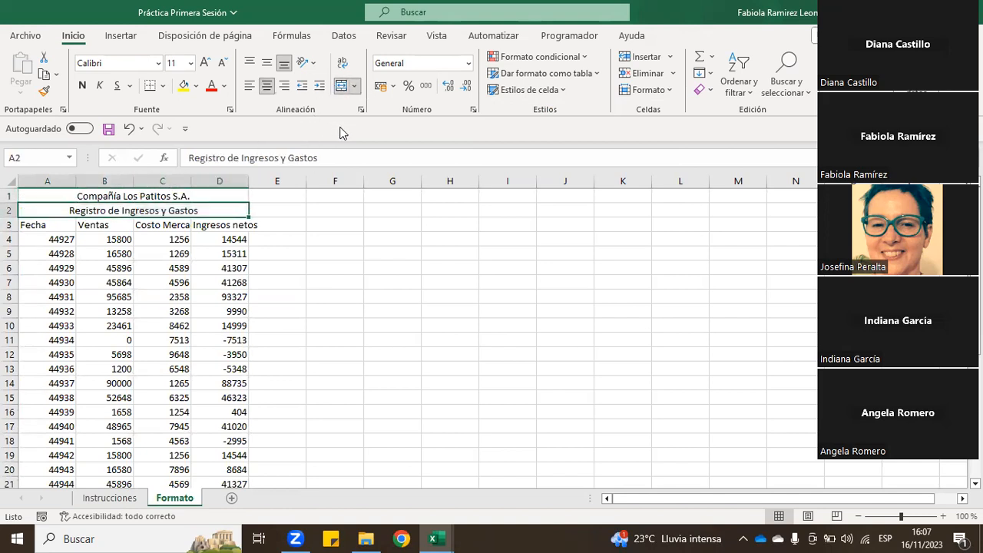
click(290, 209)
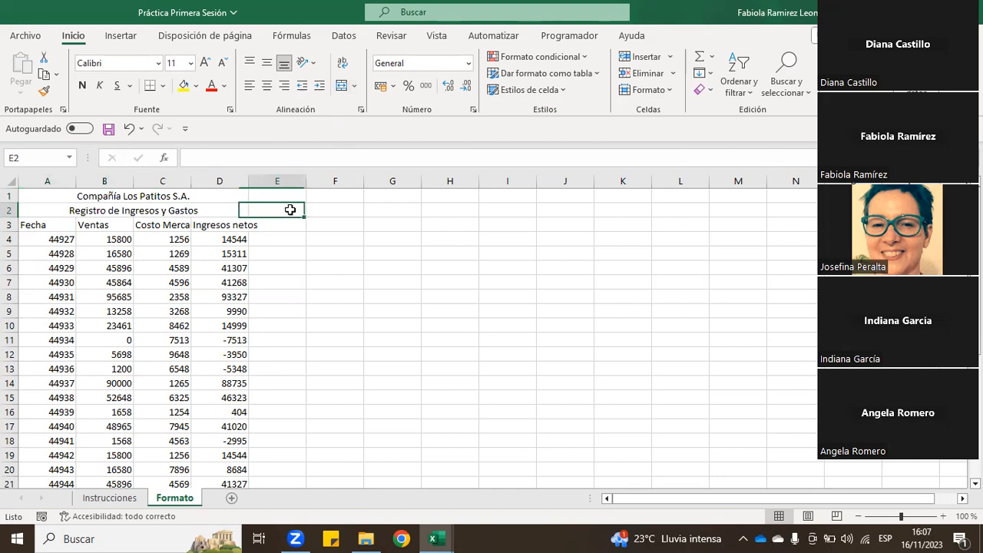
click(132, 194)
click(112, 209)
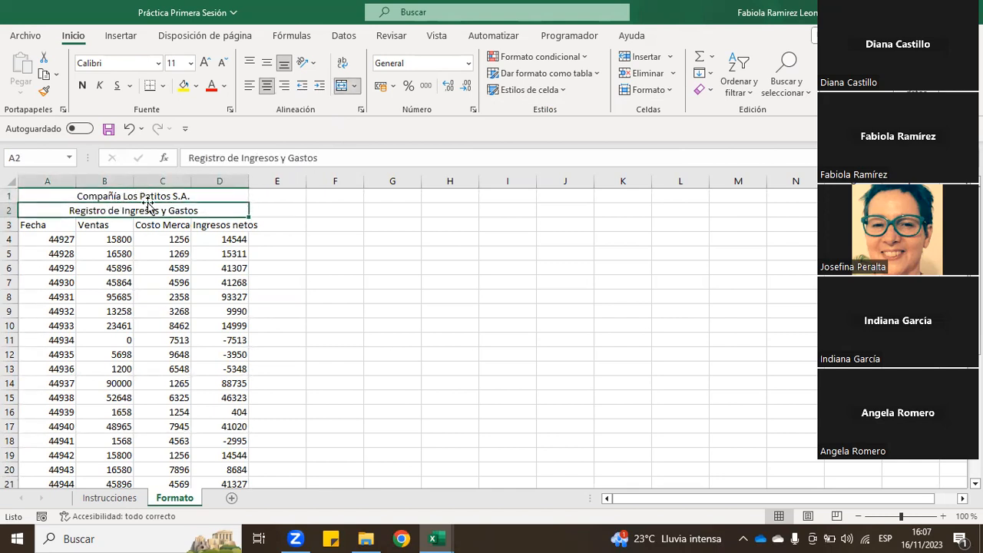
Return to the Instrucciones sheet and read instruction 4 about formatting the title and subtitle
click(105, 498)
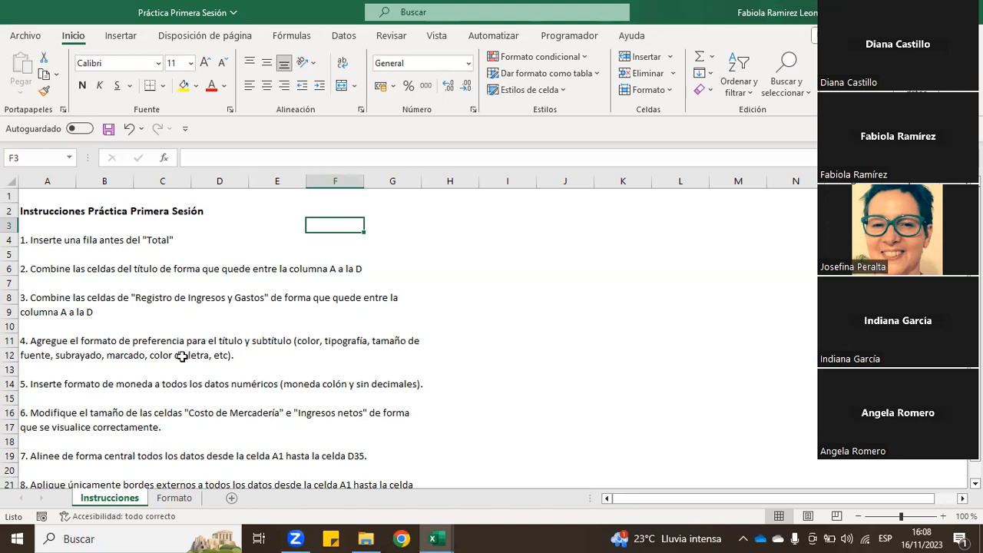
On the Formato sheet, make the title and subtitle bold, set their font size to 14 and fill both with light green
click(175, 497)
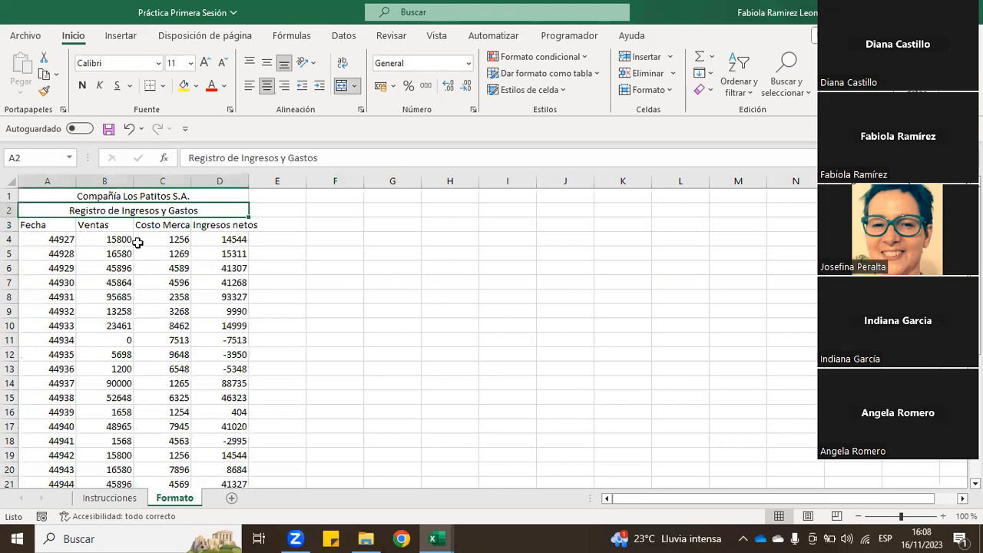
drag(131, 195, 131, 209)
click(82, 85)
click(205, 64)
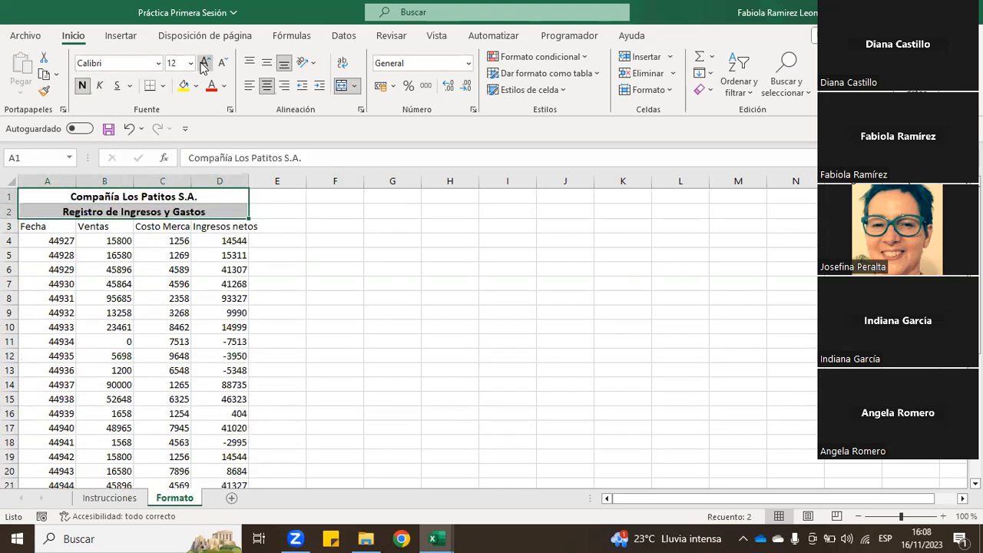
click(204, 65)
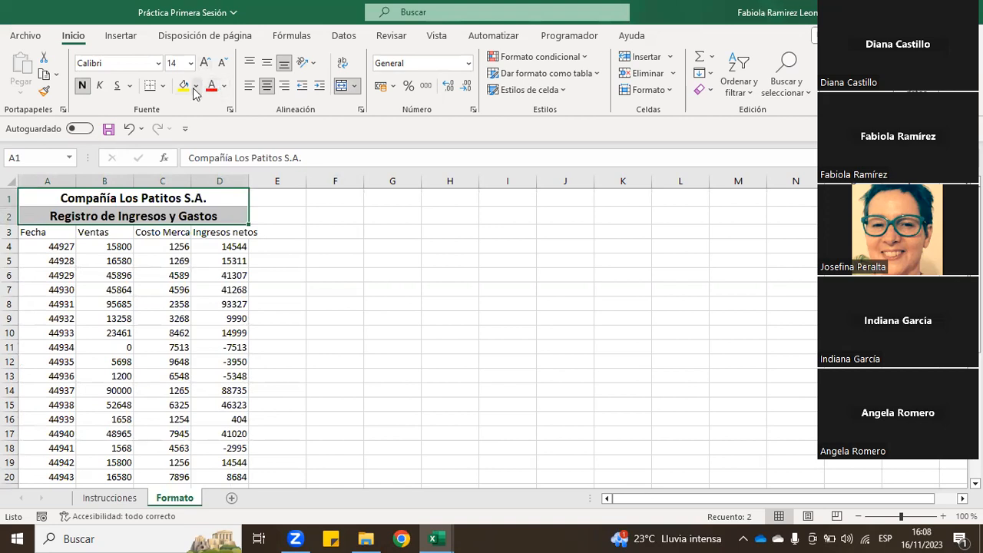
click(196, 86)
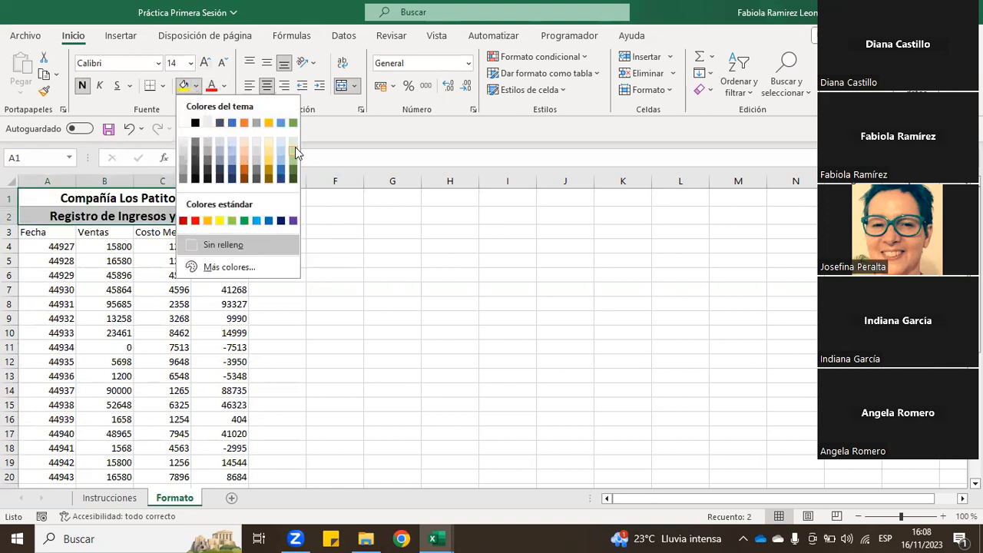
click(295, 147)
click(289, 209)
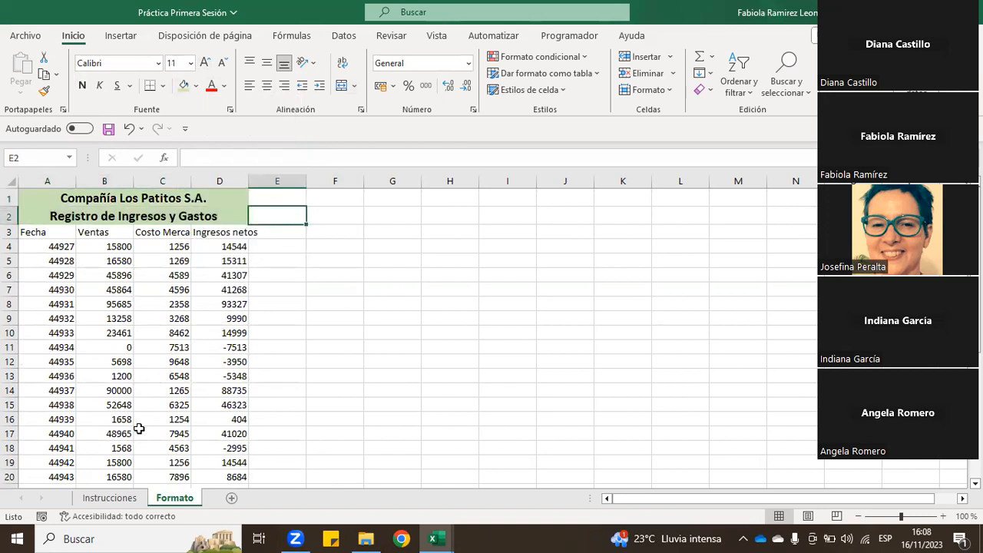
After checking instruction 5 on the Instrucciones sheet, format the Fecha values in A4:A34 of the Formato sheet as short dates (Fecha corta)
click(110, 499)
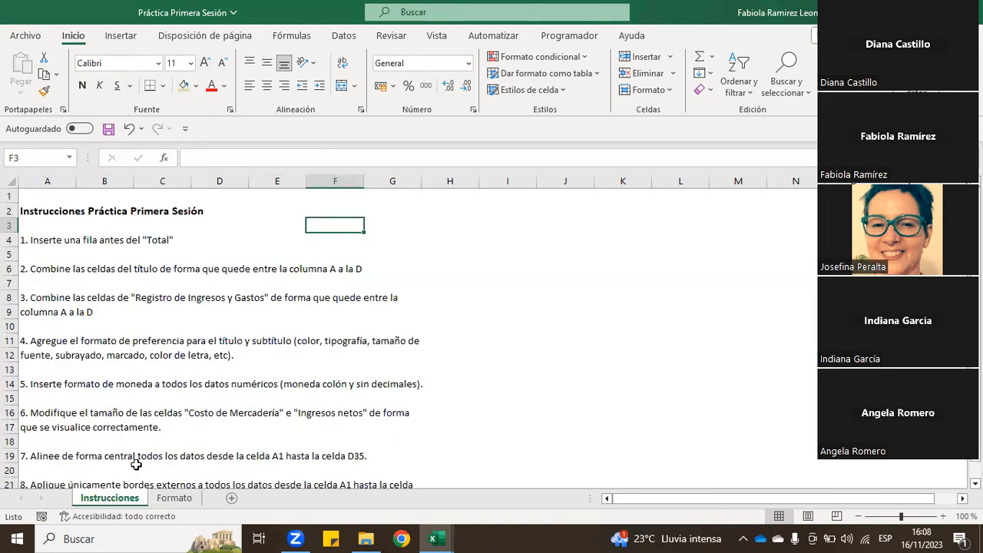
scroll(147, 382, down, 2)
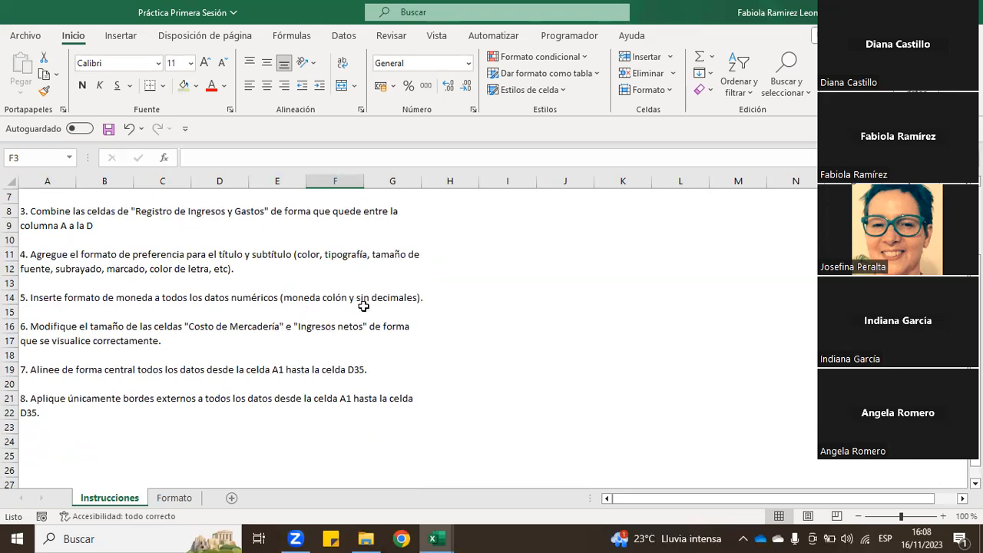
click(175, 497)
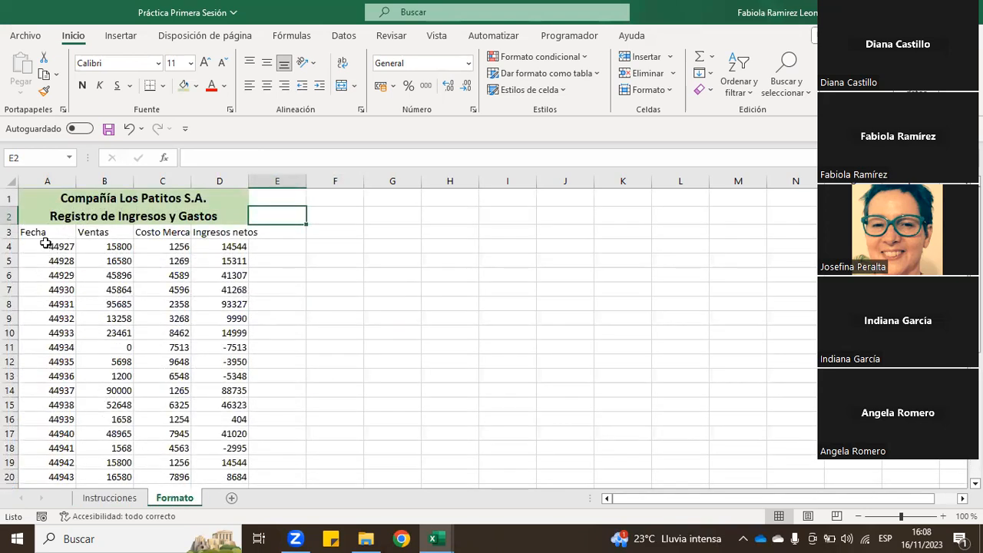
drag(46, 247, 59, 457)
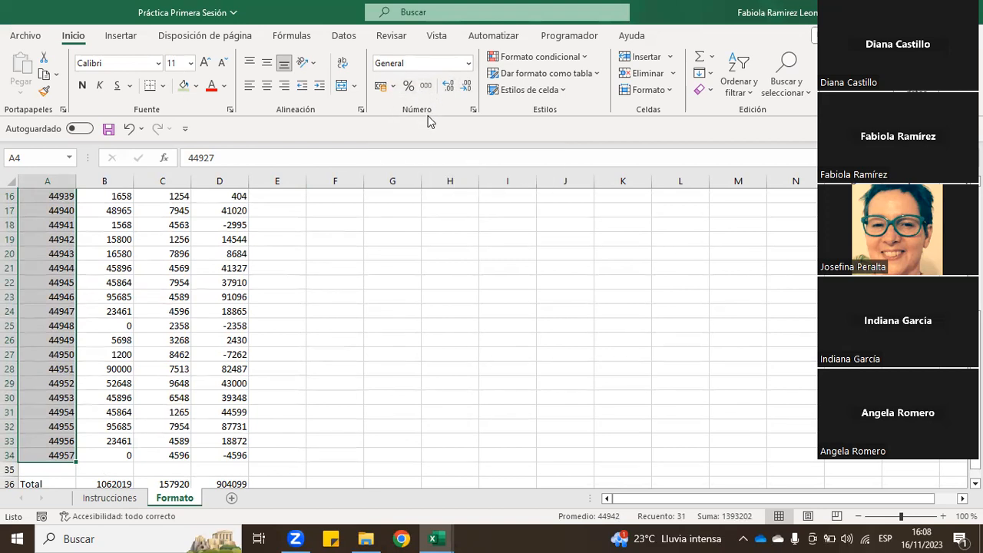
click(469, 64)
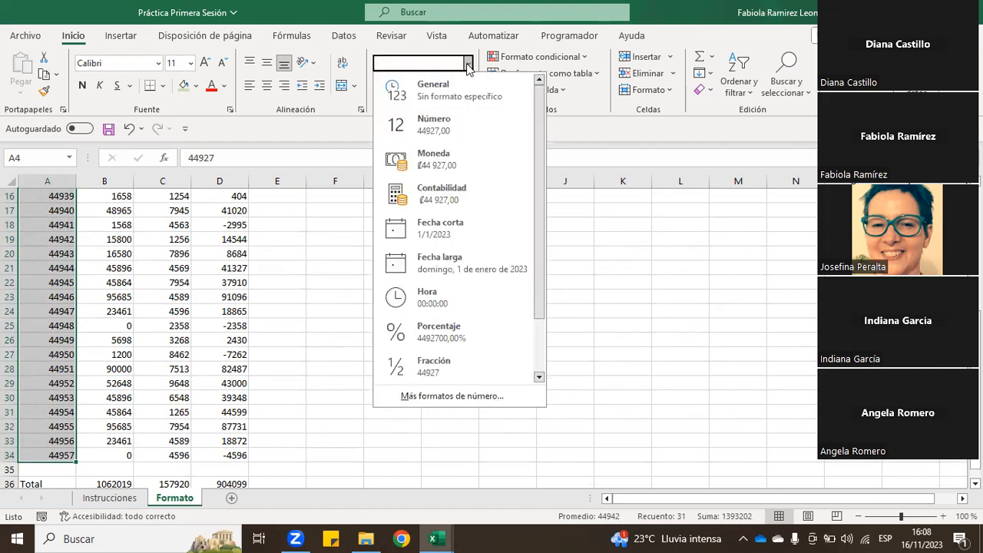
click(455, 237)
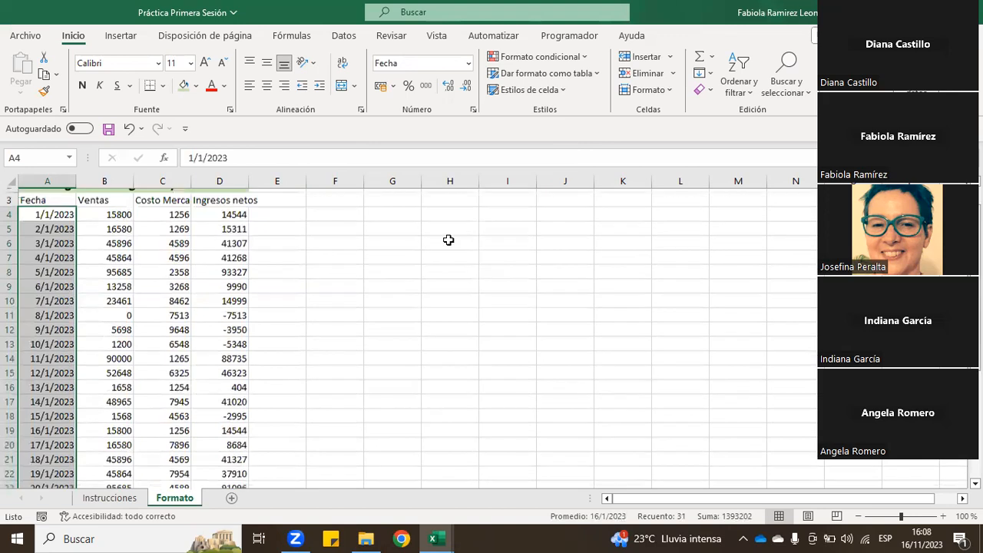
click(293, 261)
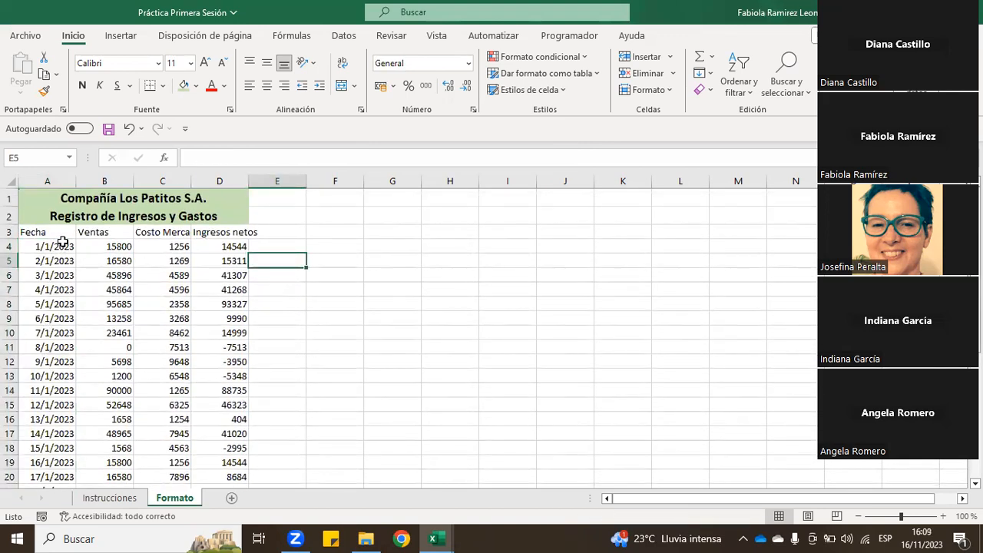
Review the dates down the Fecha column, then undo and redo their short date format
scroll(63, 243, down, 5)
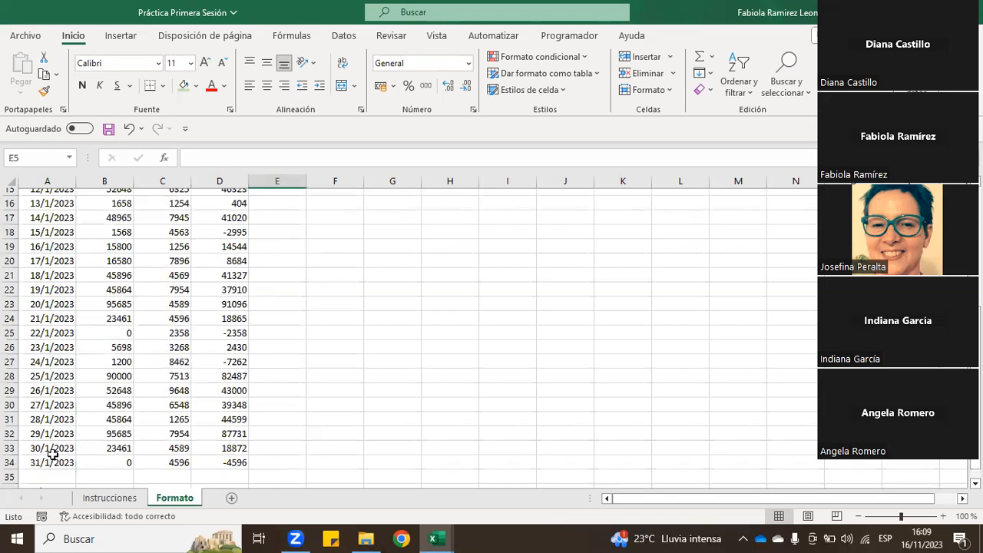
scroll(51, 377, up, 4)
scroll(46, 347, up, 1)
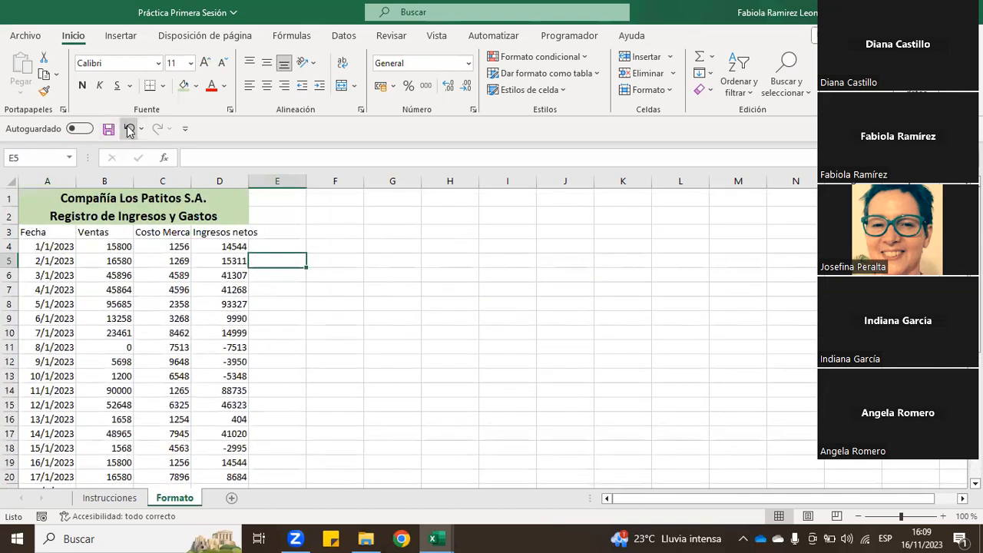
click(129, 129)
click(157, 129)
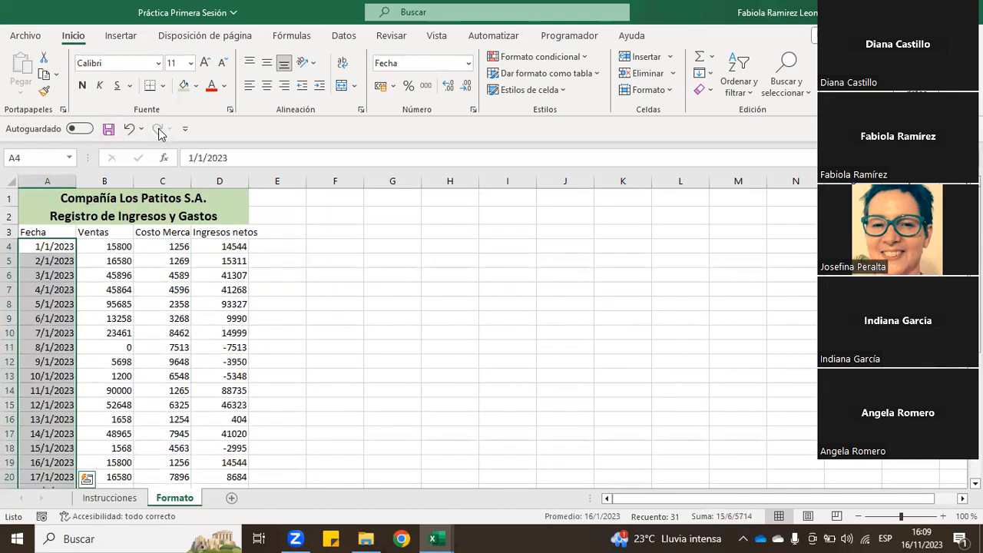
click(322, 280)
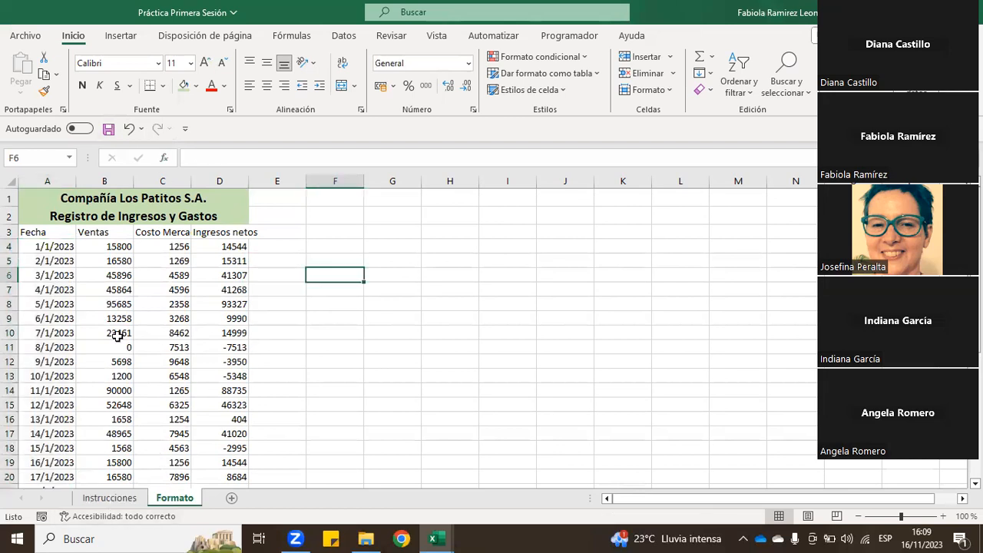
Apply the Español (Costa Rica) colón accounting format to B4:D34 and reduce the values to no decimals
drag(109, 248, 212, 459)
scroll(212, 459, up, 5)
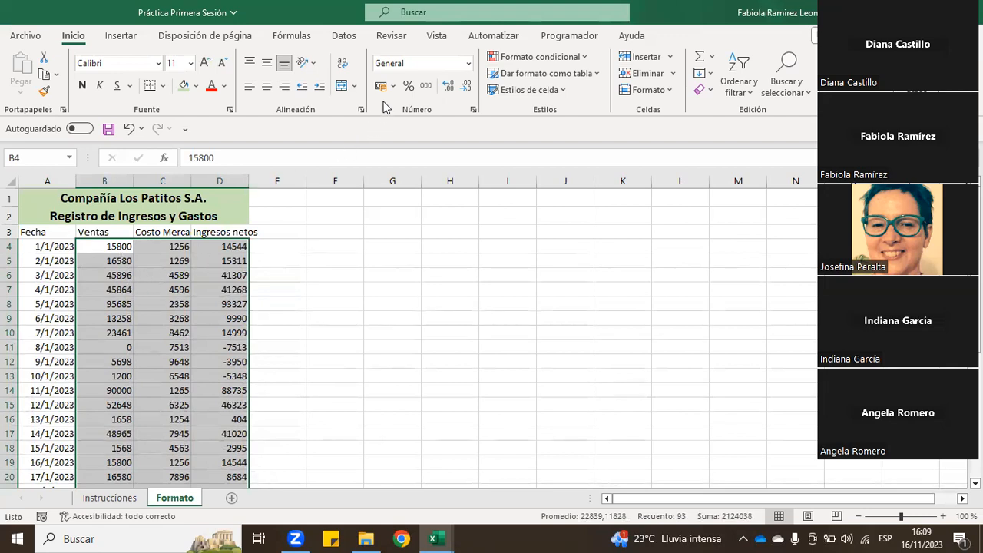
click(468, 68)
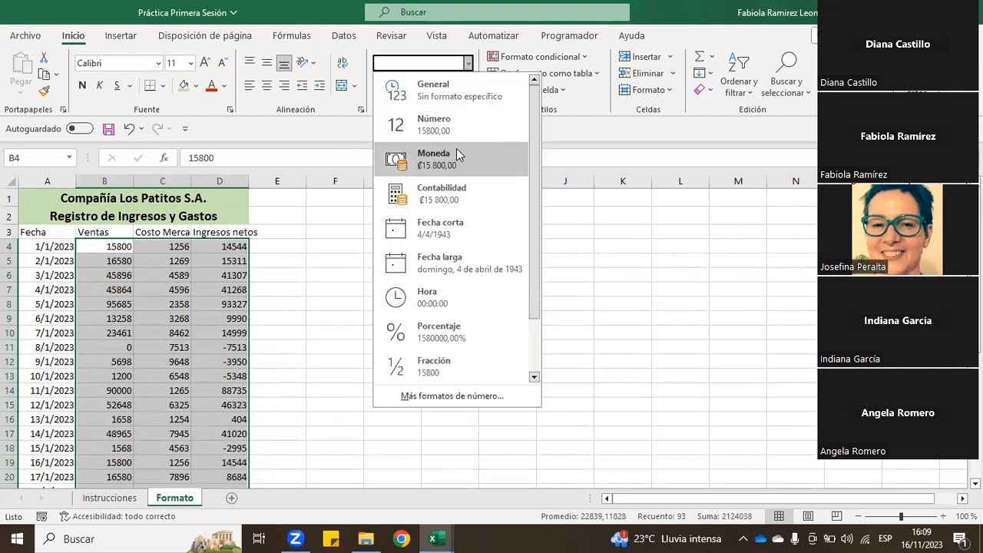
click(392, 86)
click(393, 86)
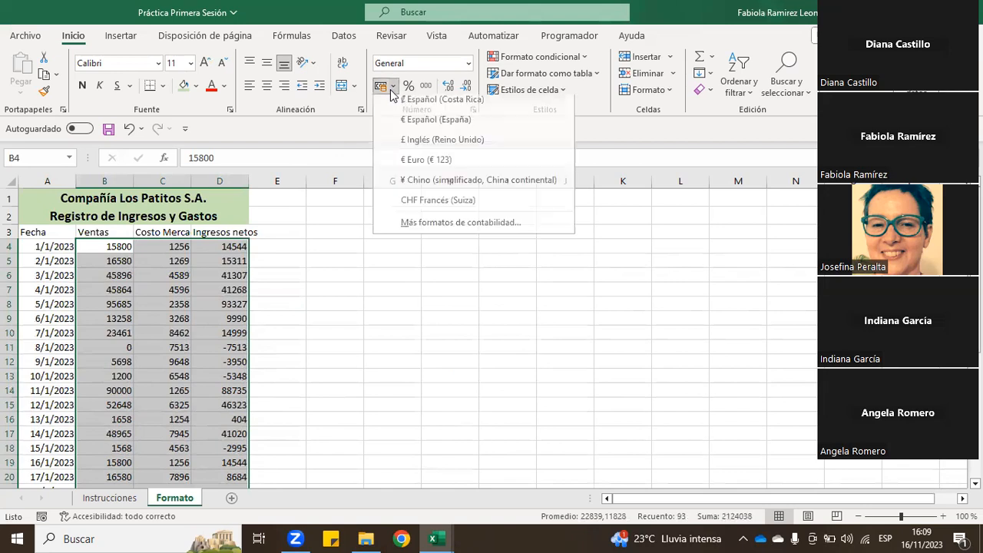
click(408, 108)
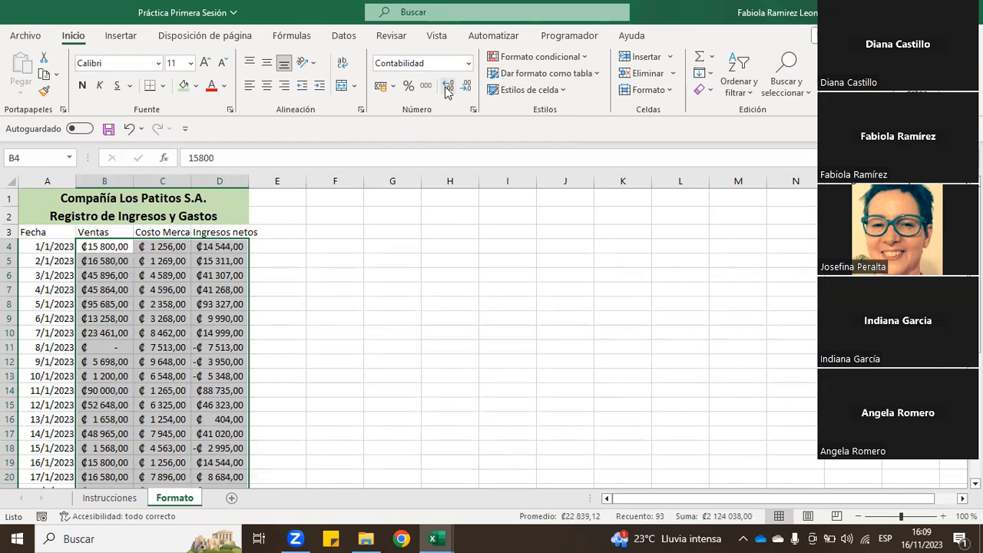
click(465, 86)
click(465, 86)
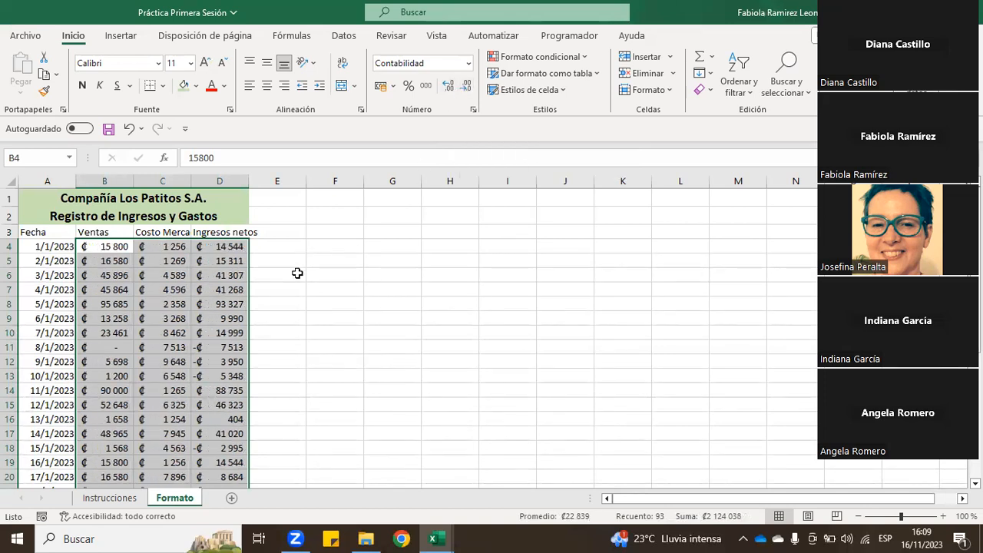
scroll(221, 285, down, 5)
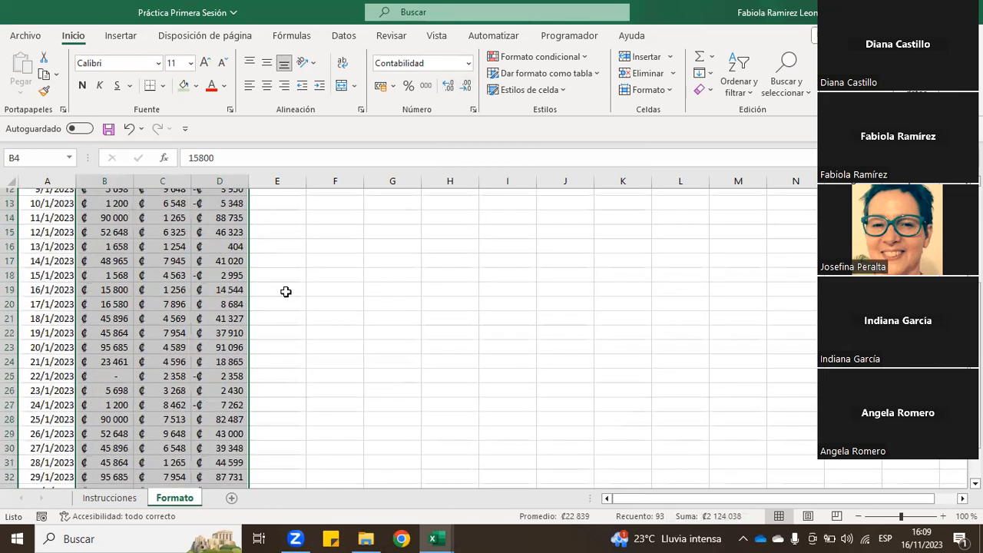
click(286, 292)
scroll(254, 338, up, 3)
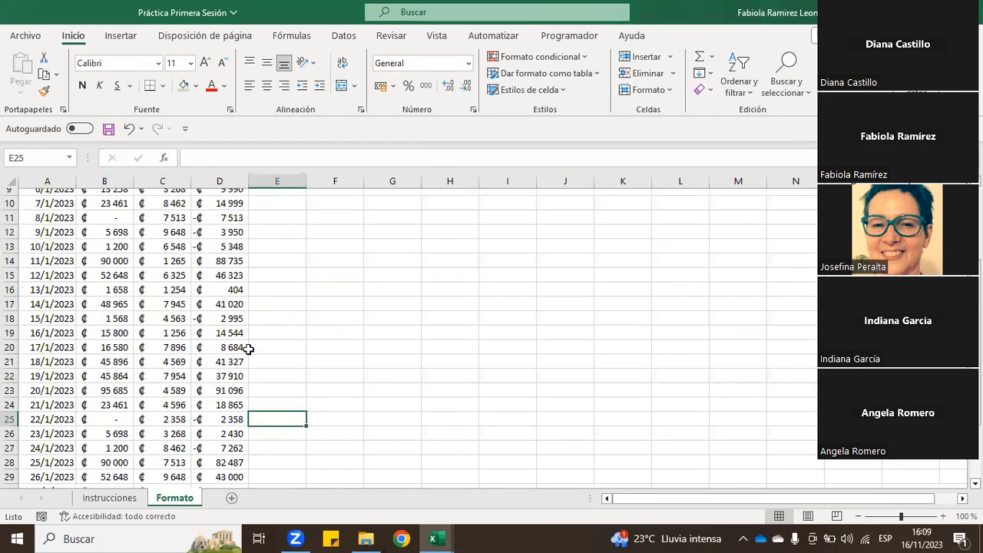
Read instruction 6 on the Instrucciones sheet about resizing cells and return to the top of the Formato sheet
click(109, 498)
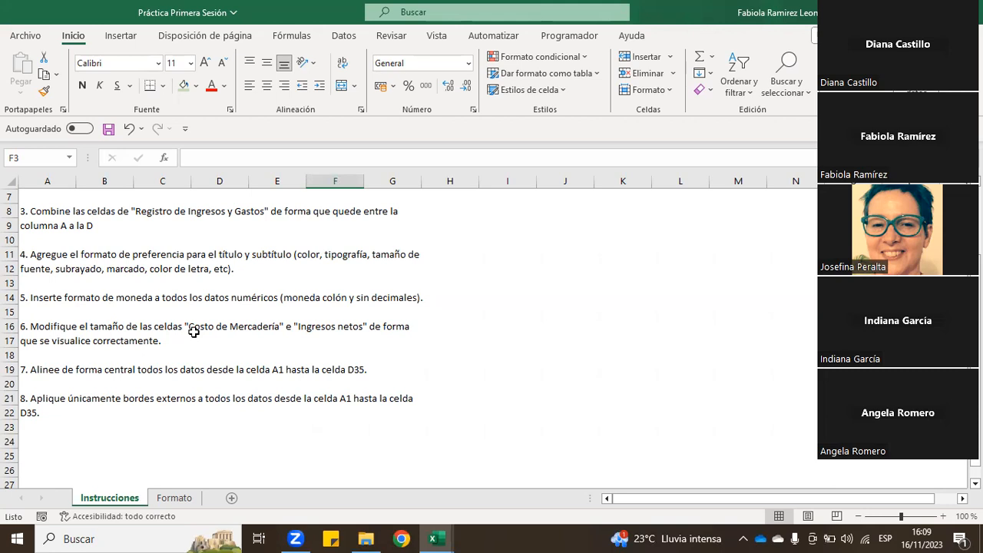
click(182, 499)
scroll(178, 407, up, 3)
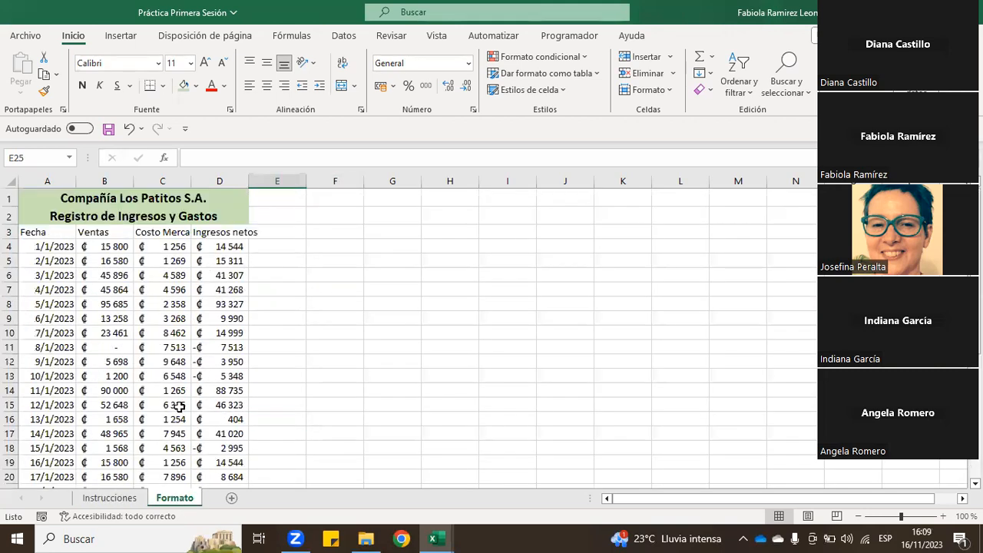
Set the width of the Costo Mercadería column to 15, then undo that width change
click(171, 232)
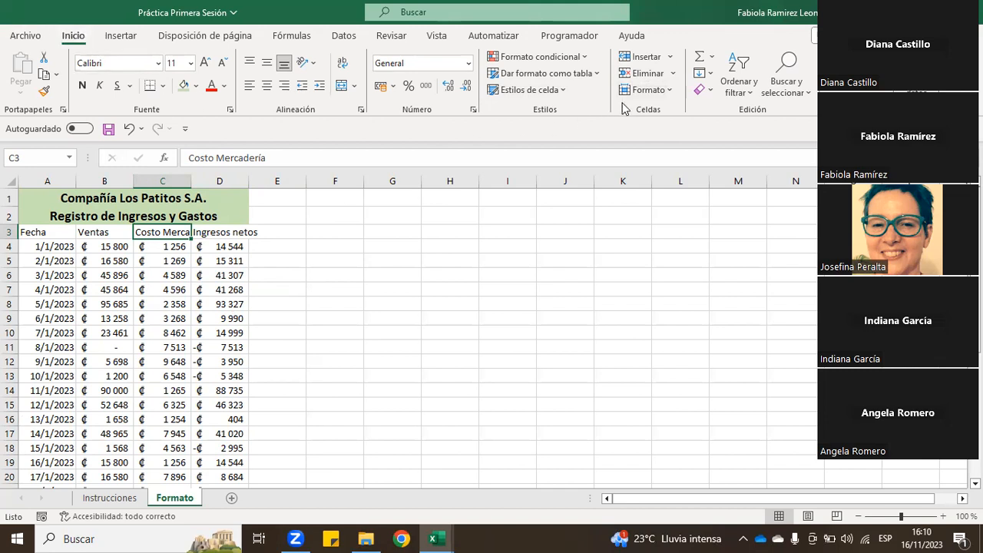
click(667, 92)
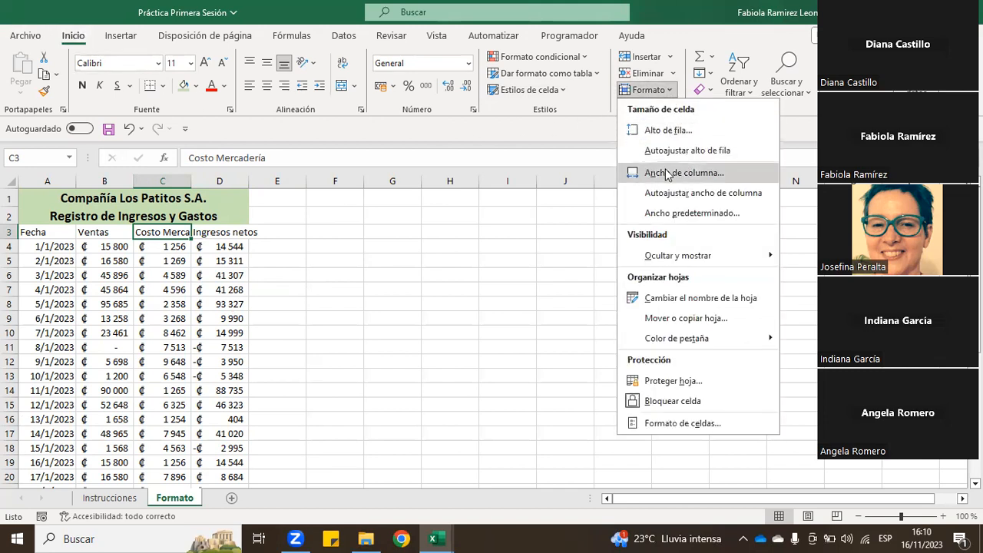
click(666, 173)
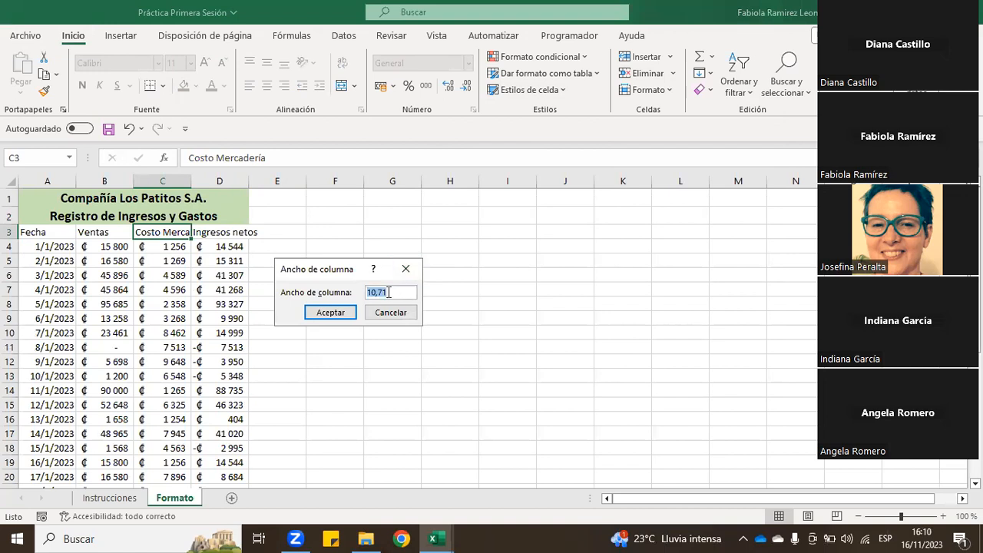
double_click(389, 292)
text(1)
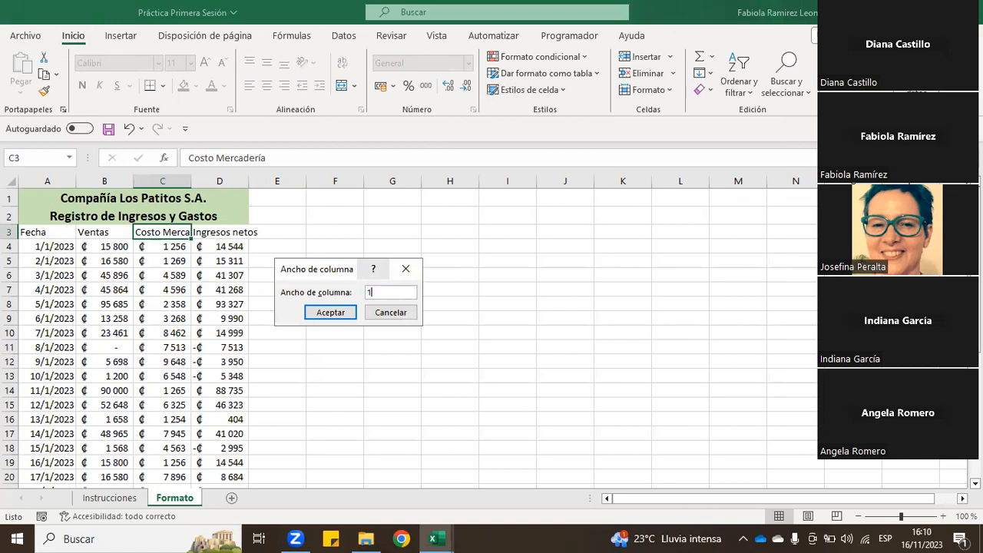
text(5)
click(331, 313)
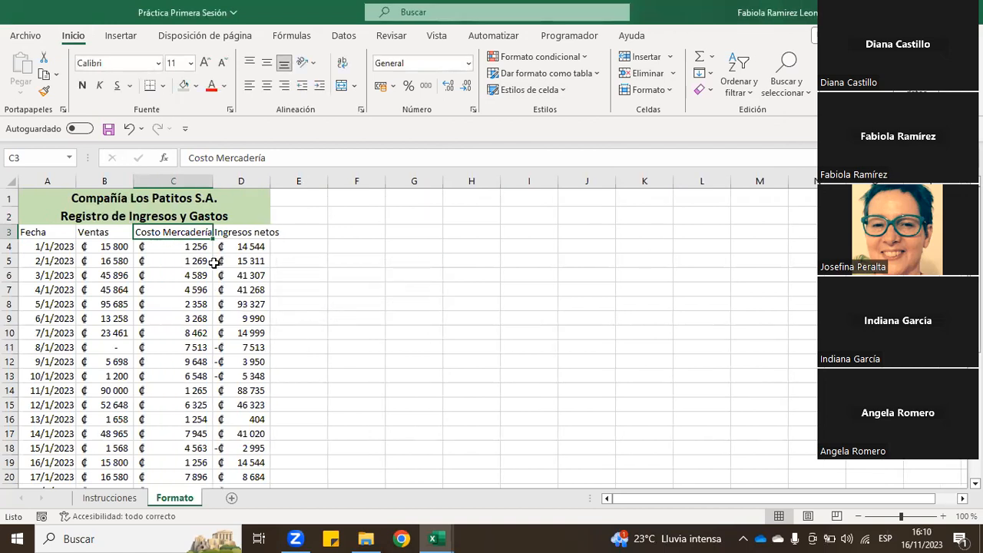
click(128, 129)
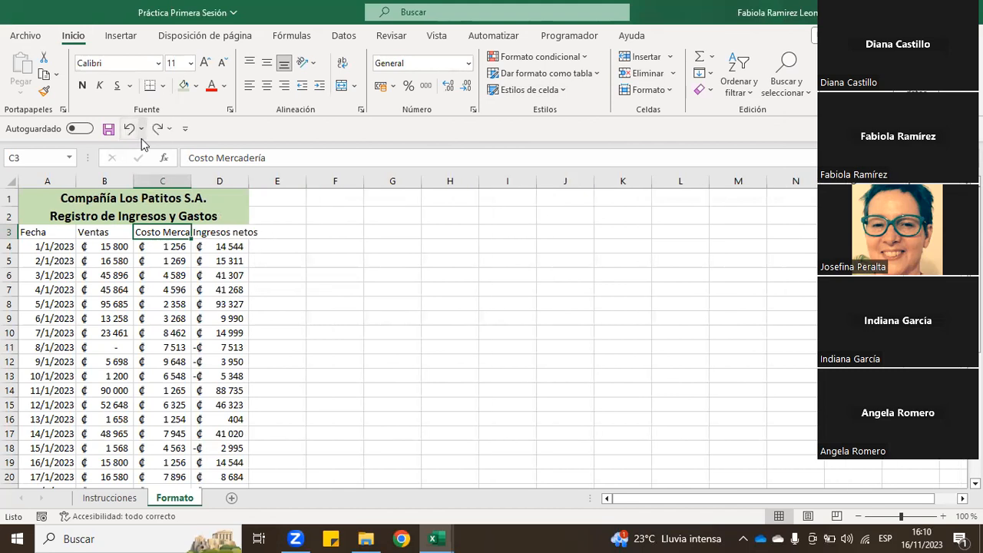
Widen column C to fit the Costo Mercadería heading and autofit column D to the Ingresos netos heading
click(177, 180)
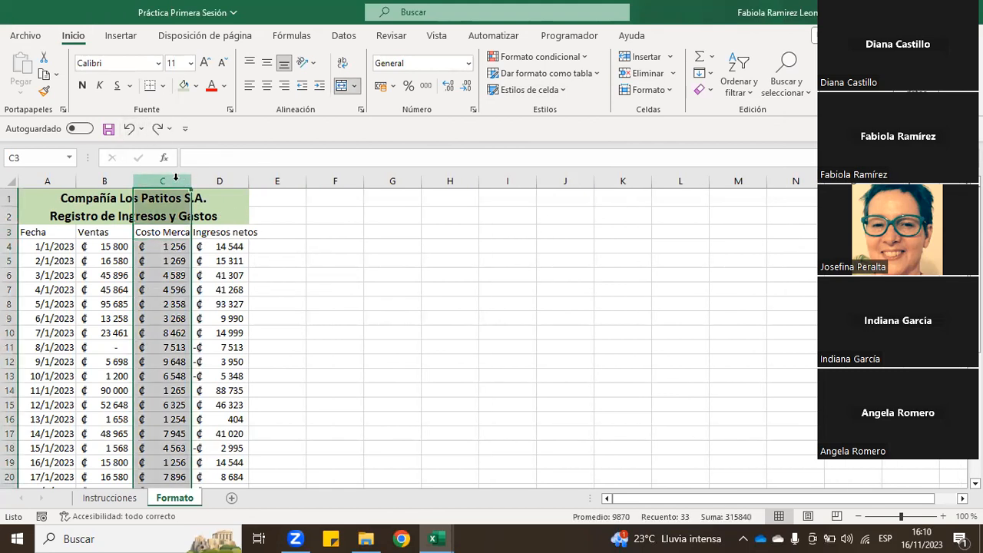
drag(190, 180, 218, 180)
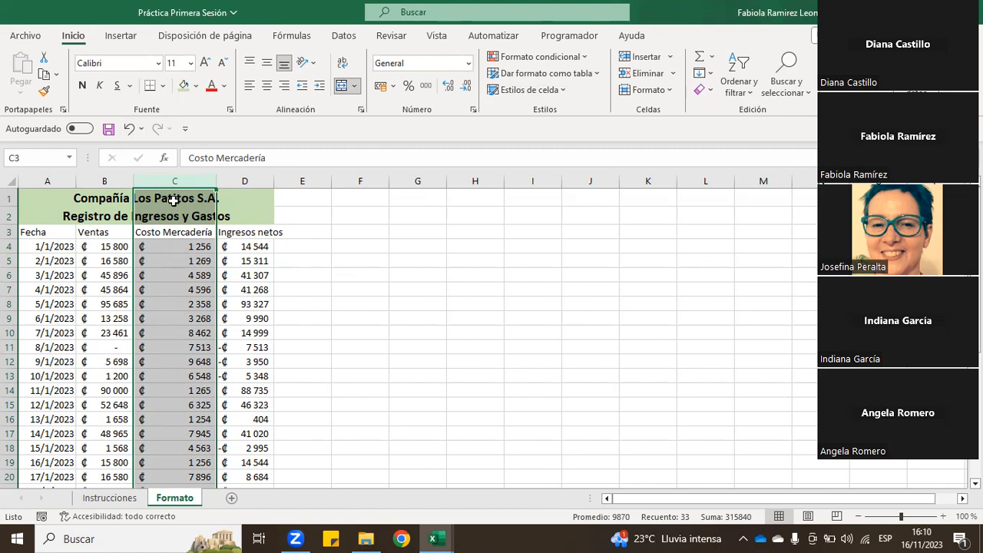
double_click(273, 182)
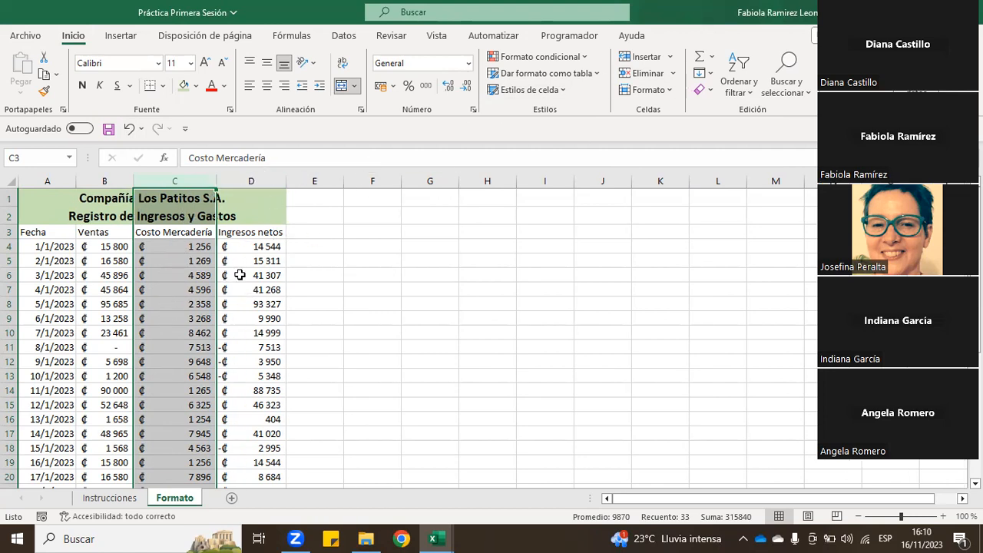
click(262, 232)
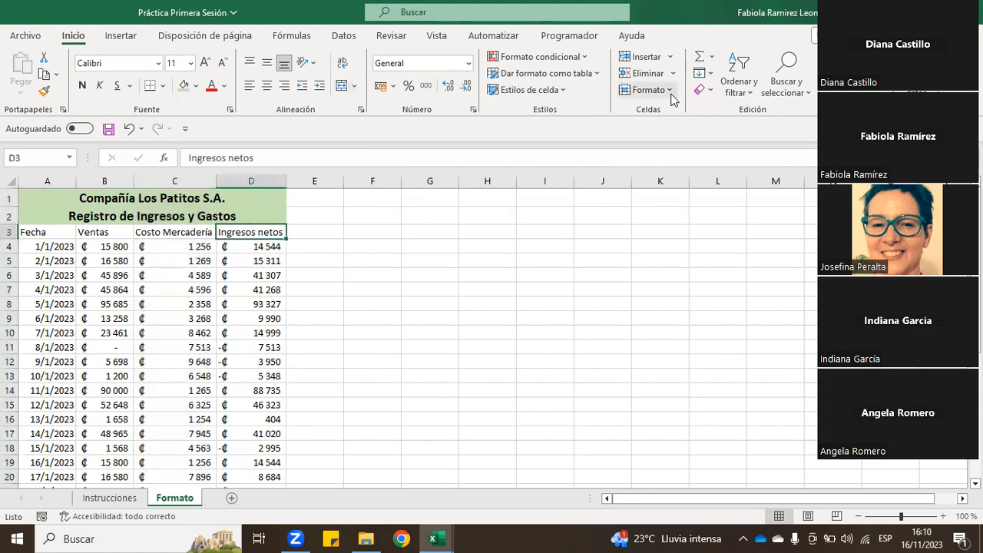
click(661, 90)
click(665, 174)
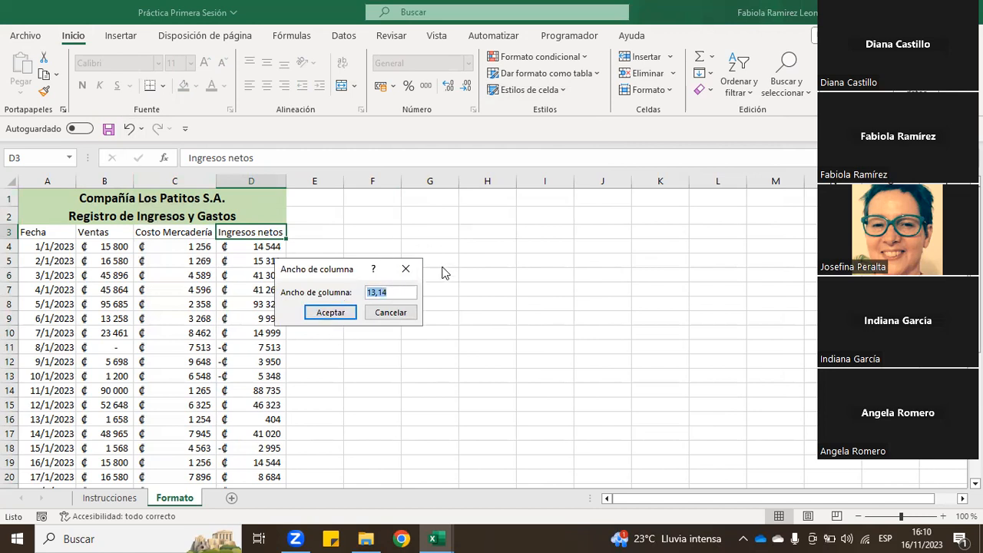
click(397, 314)
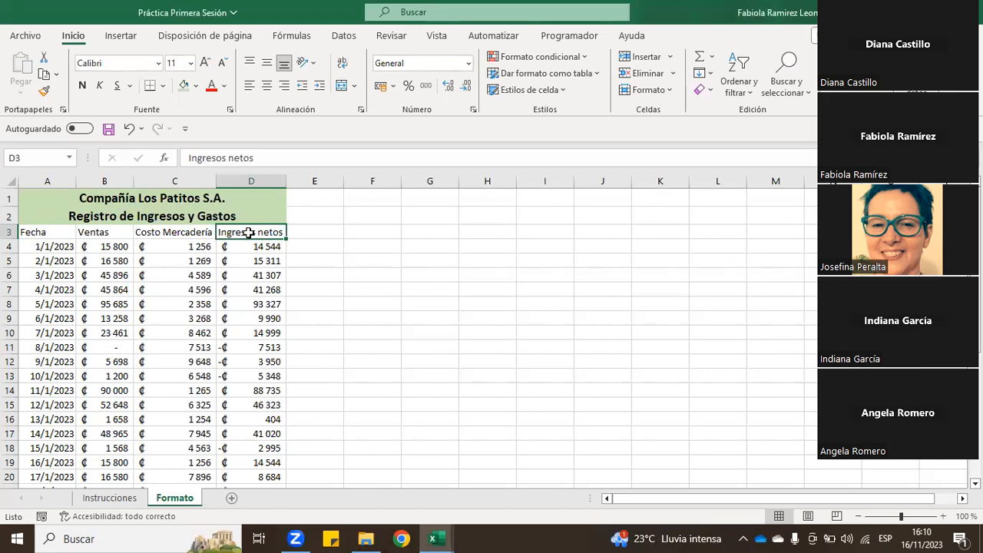
Check instruction 7 on the Instrucciones sheet, then middle-align A1:D36 on the Formato sheet vertically and toggle its horizontal centering
click(110, 498)
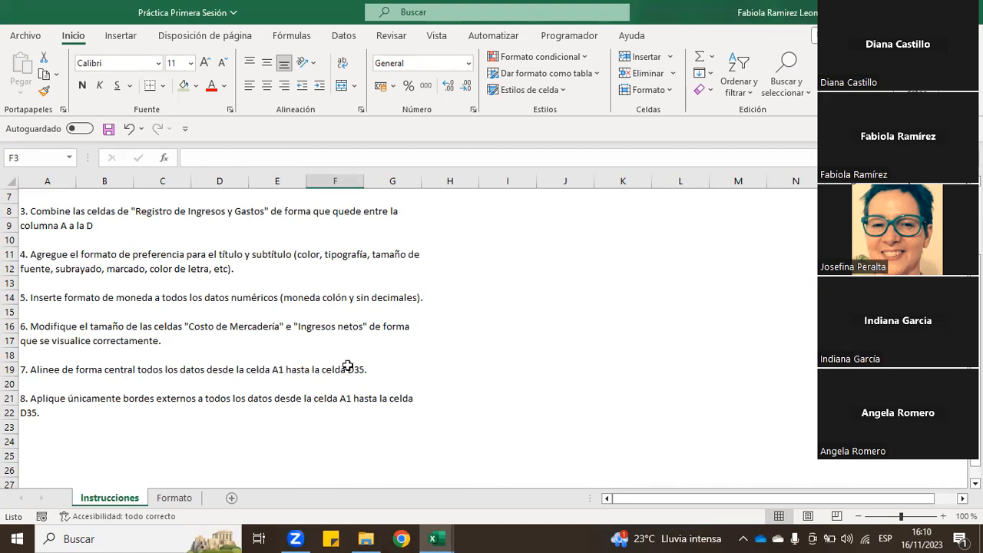
click(184, 498)
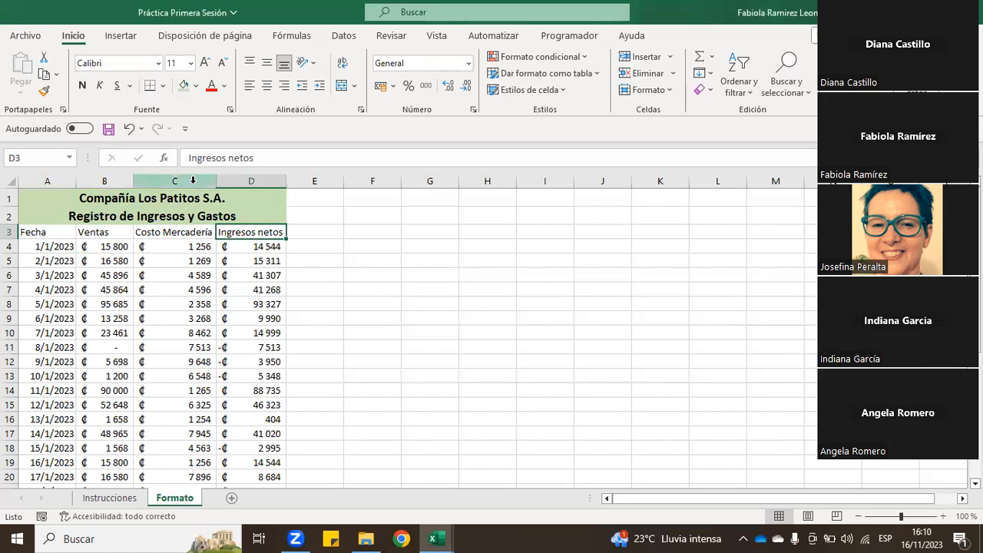
click(45, 195)
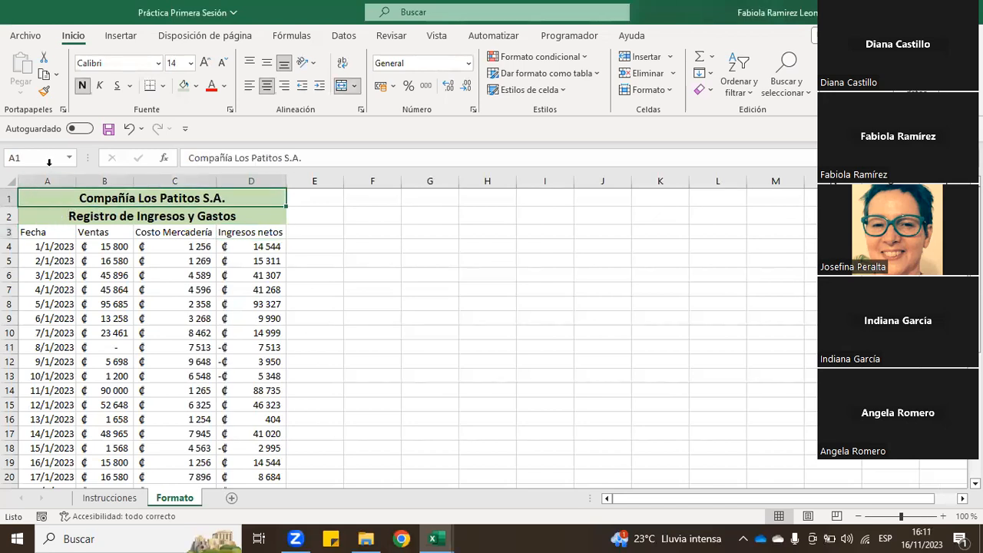
drag(36, 199, 246, 452)
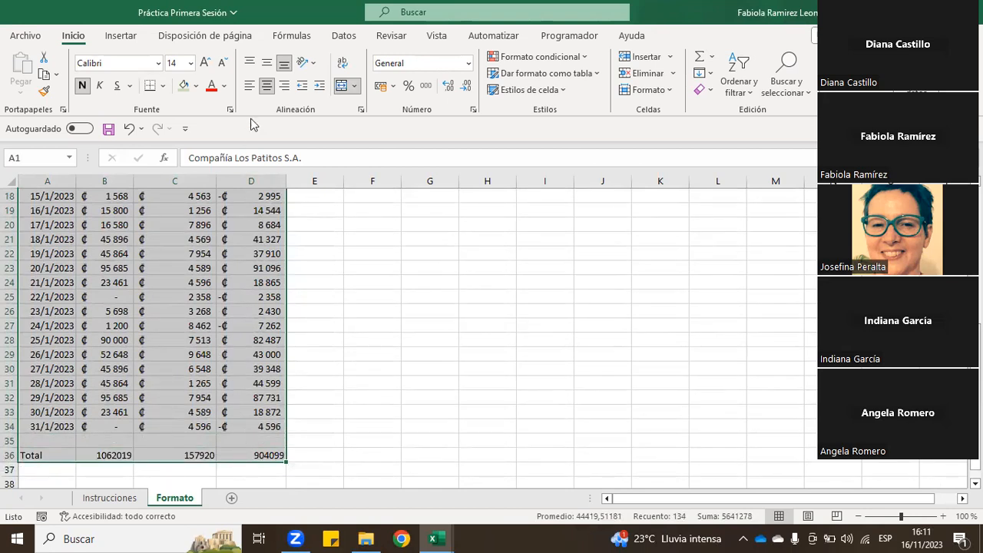
click(271, 89)
click(267, 65)
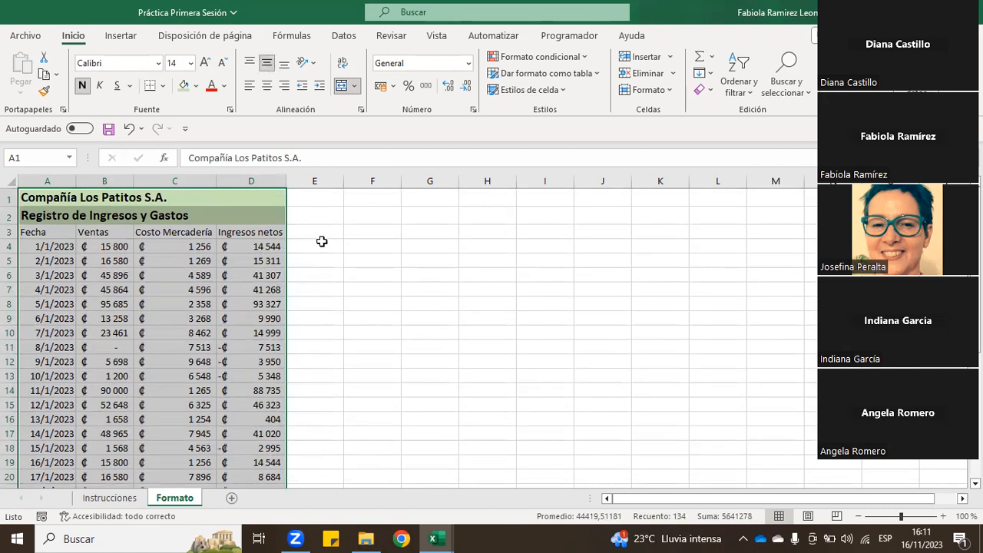
click(120, 260)
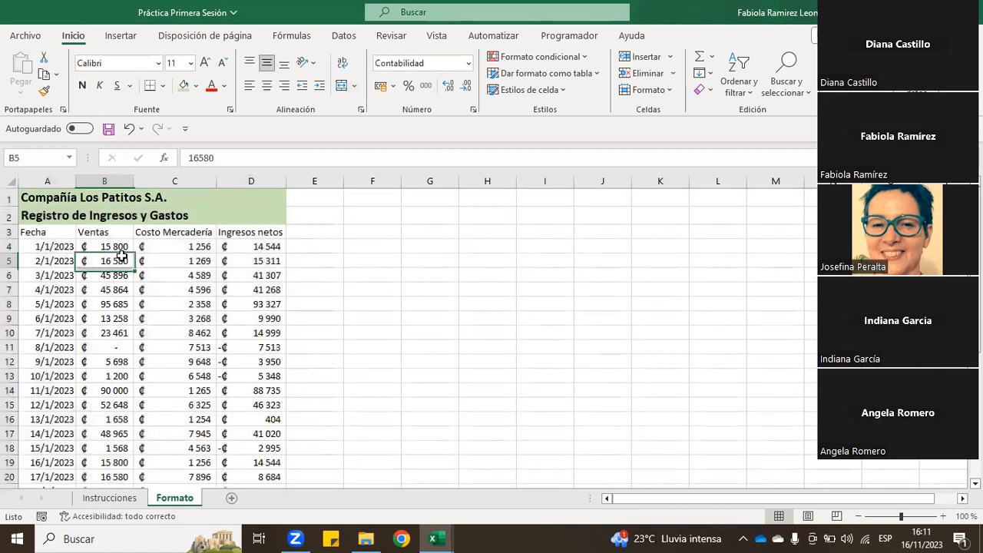
Read instruction 8 about external borders on the Instrucciones sheet and select A1:D36 on the Formato sheet
click(110, 497)
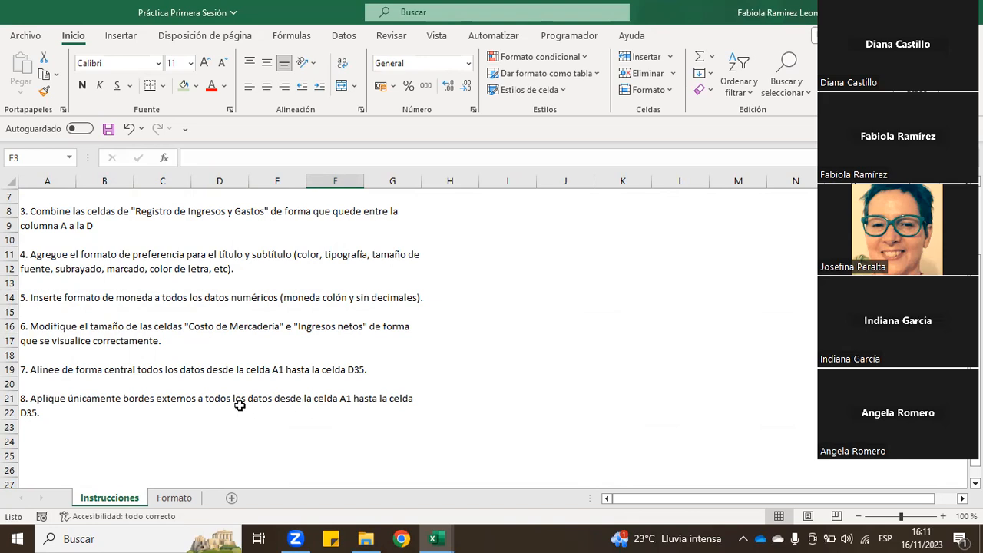
click(173, 499)
click(49, 203)
drag(50, 204, 172, 440)
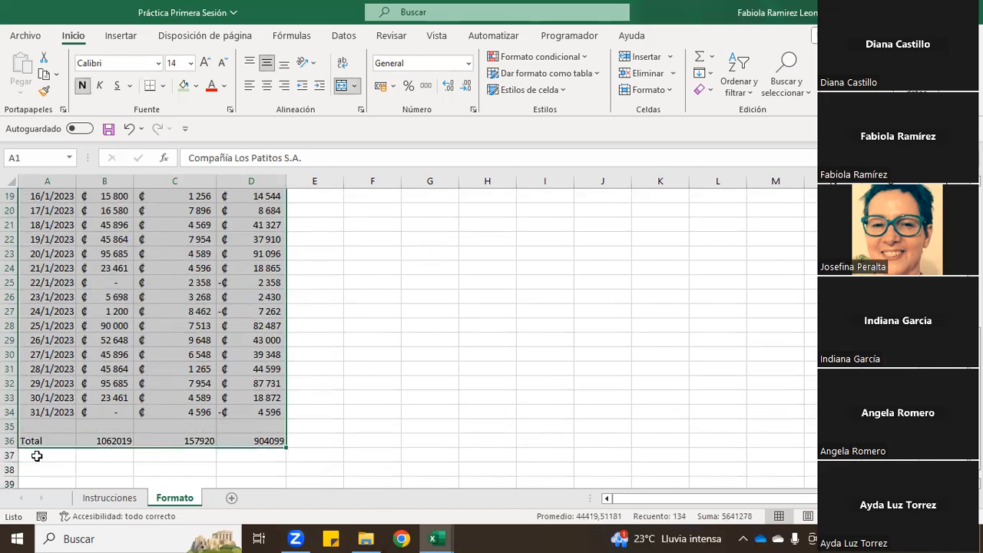
Try applying all borders to A1:D36, then undo them
click(163, 86)
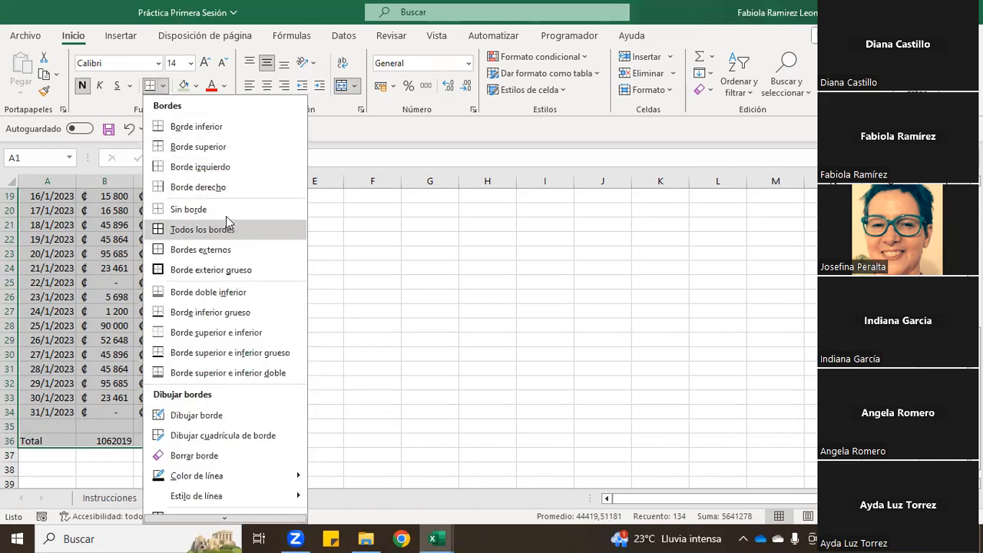
click(181, 236)
scroll(177, 229, up, 6)
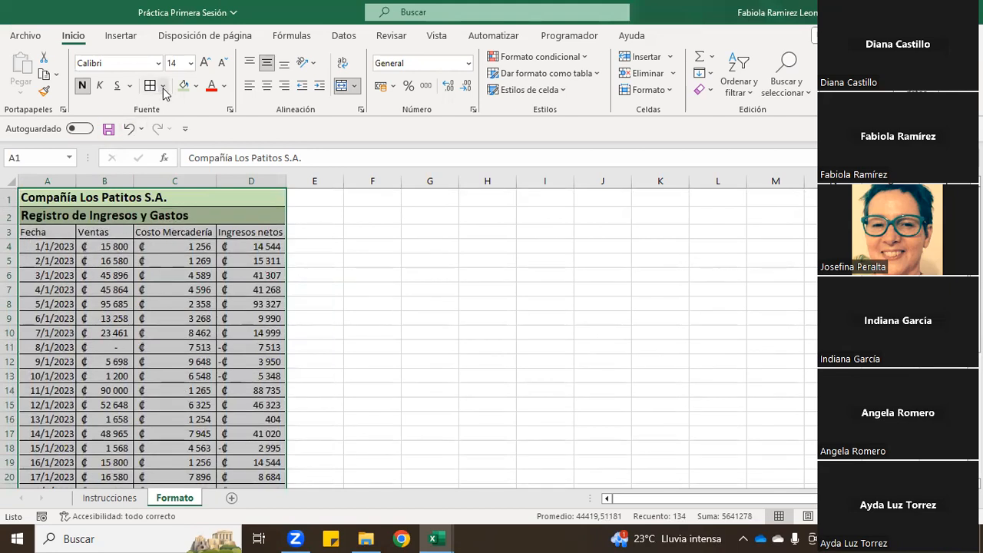
click(128, 131)
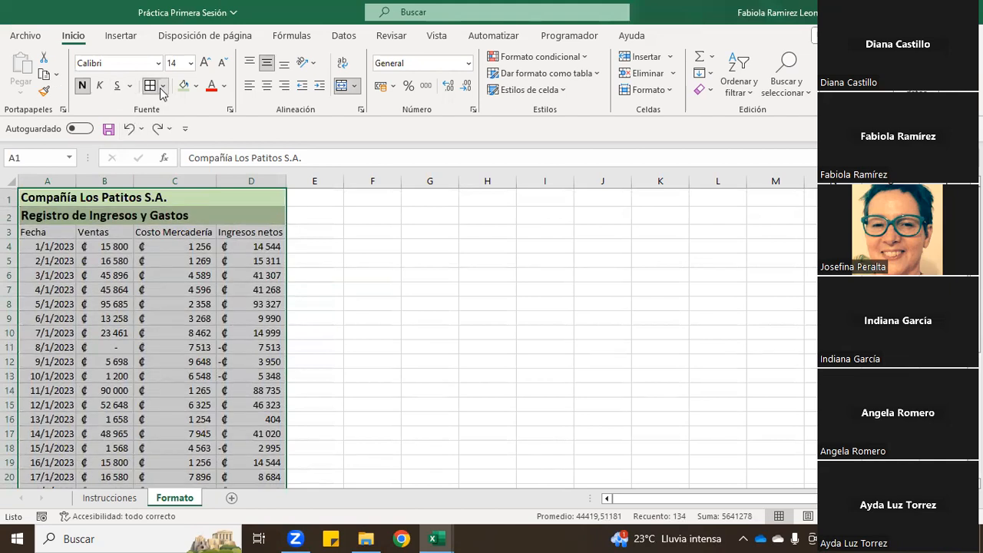
Apply outside borders to A1:D36, change them to a thick outside border, and check the outline around the record
click(163, 85)
click(213, 251)
click(163, 87)
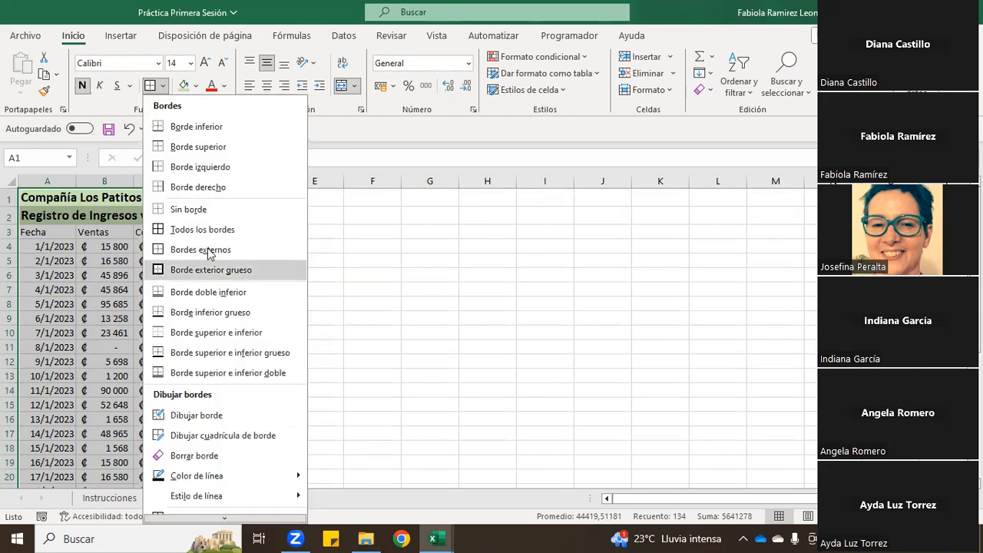
click(211, 274)
click(309, 260)
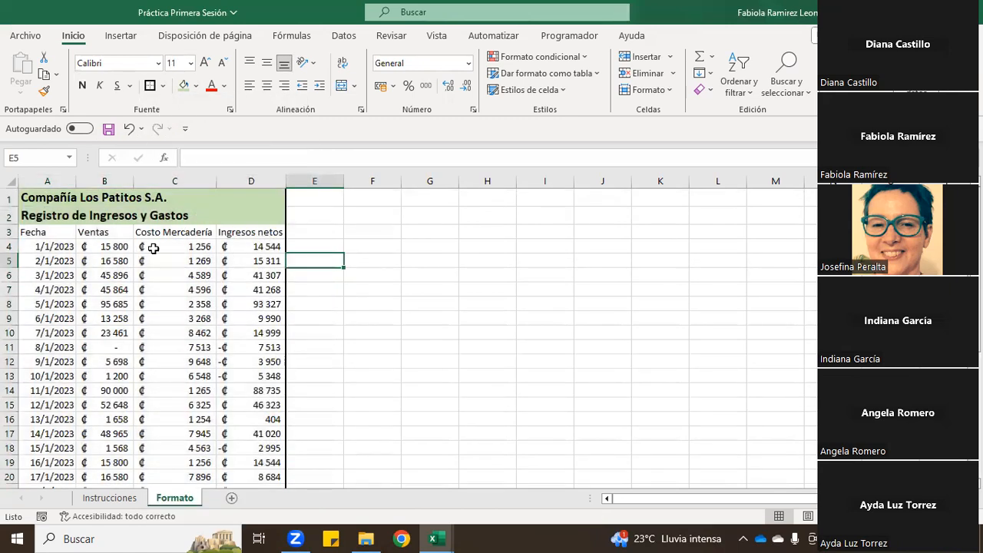
scroll(184, 340, down, 7)
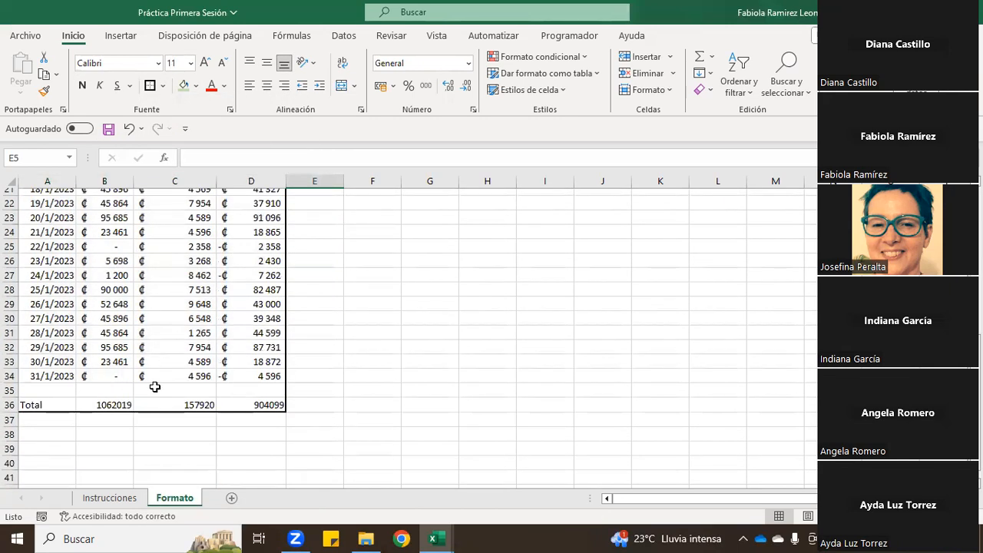
scroll(202, 401, up, 5)
scroll(201, 385, up, 2)
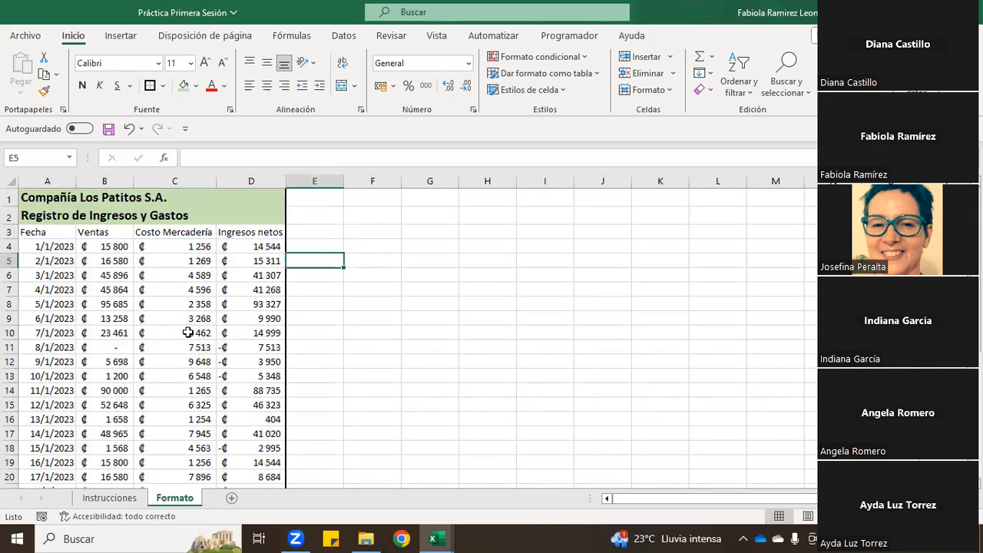
Center the title and subtitle in rows 1 and 2 horizontally
click(106, 199)
drag(106, 199, 106, 216)
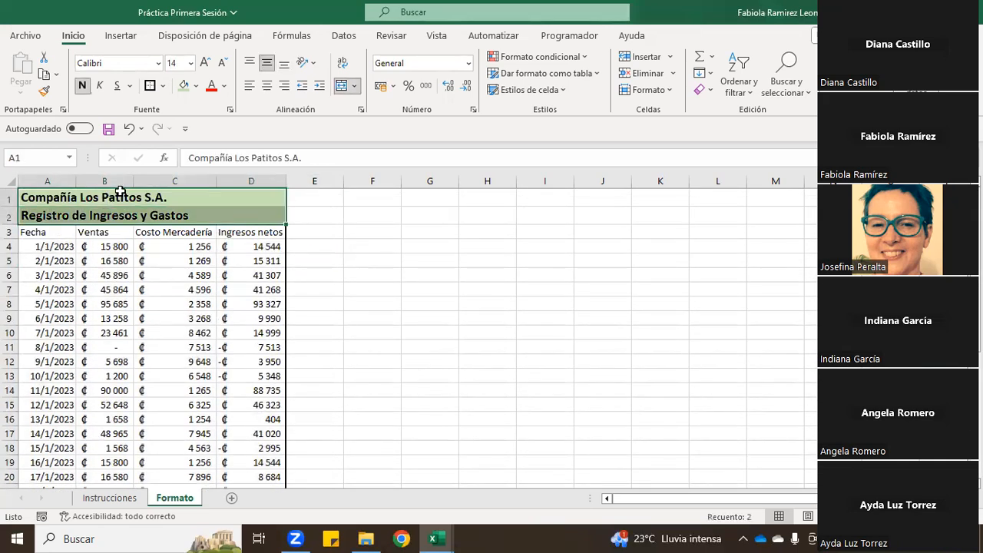
click(269, 86)
click(346, 259)
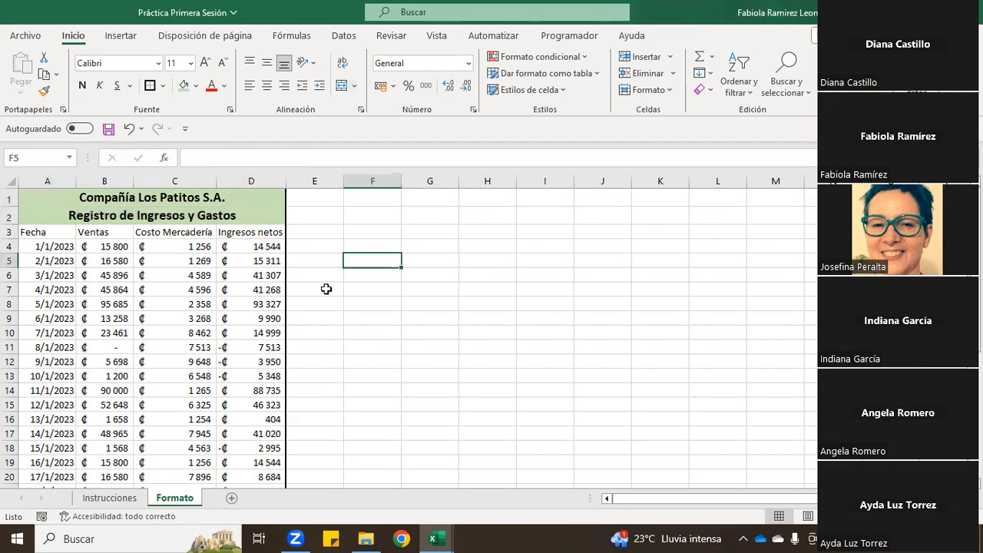
Review the formatted record down to the Total row and save the workbook
scroll(188, 301, down, 6)
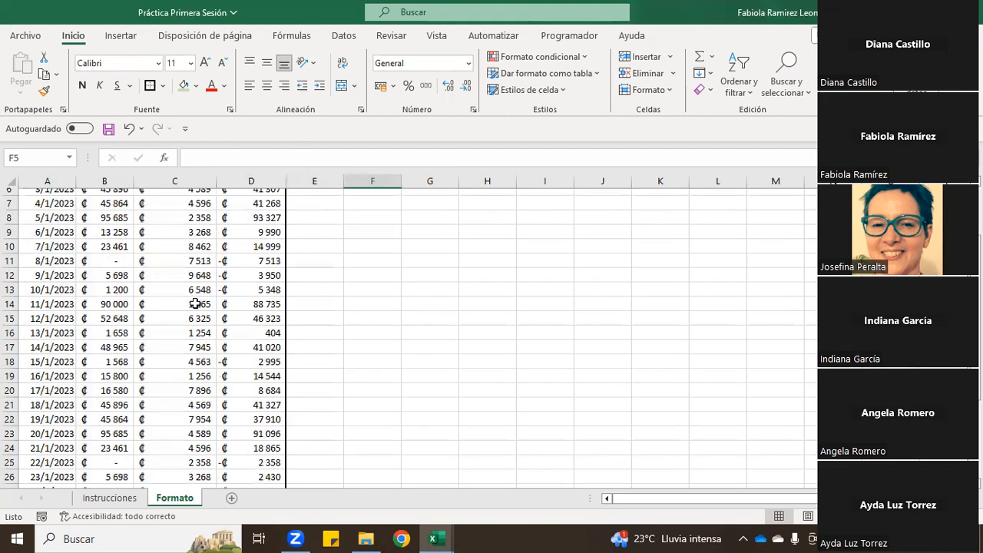
scroll(202, 376, up, 6)
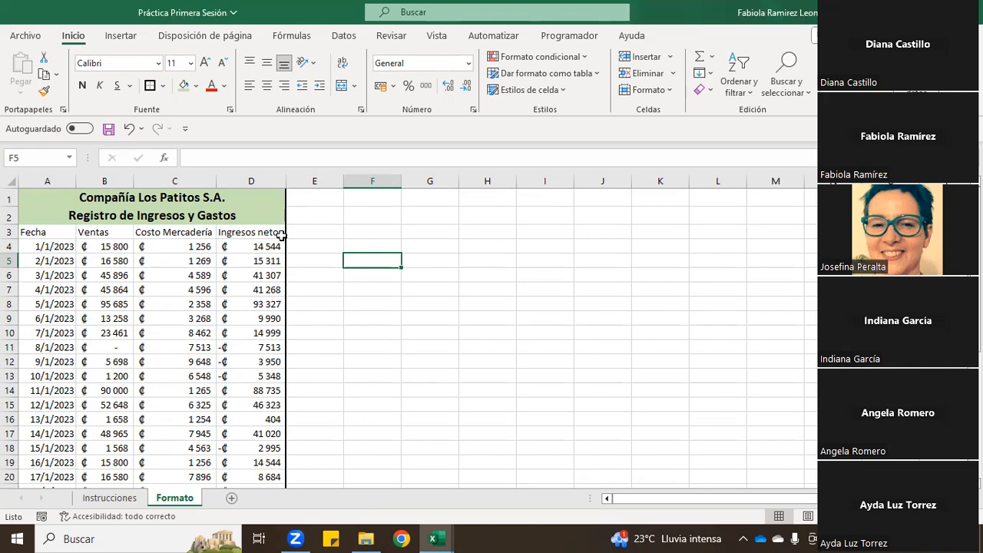
scroll(164, 311, down, 4)
scroll(165, 311, down, 3)
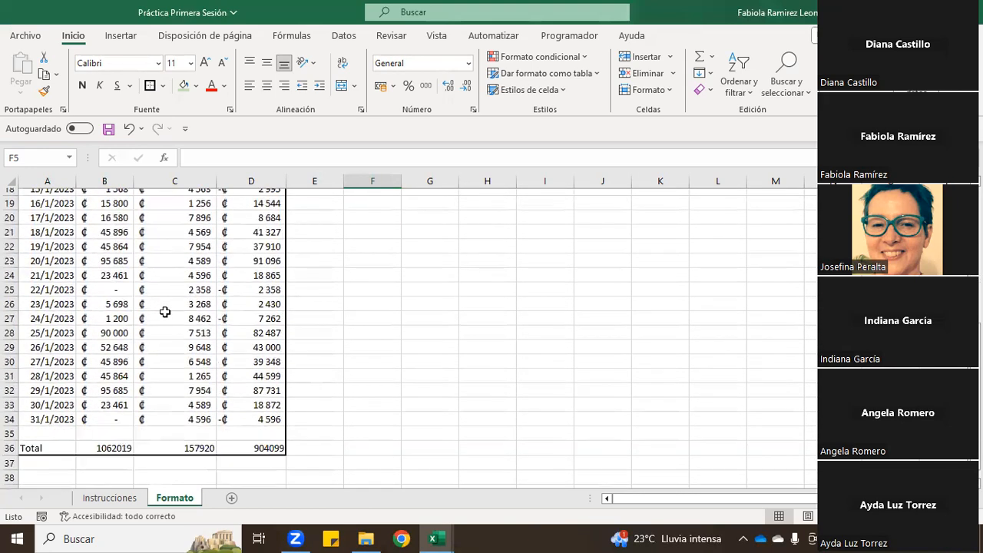
scroll(134, 386, up, 5)
scroll(134, 387, up, 2)
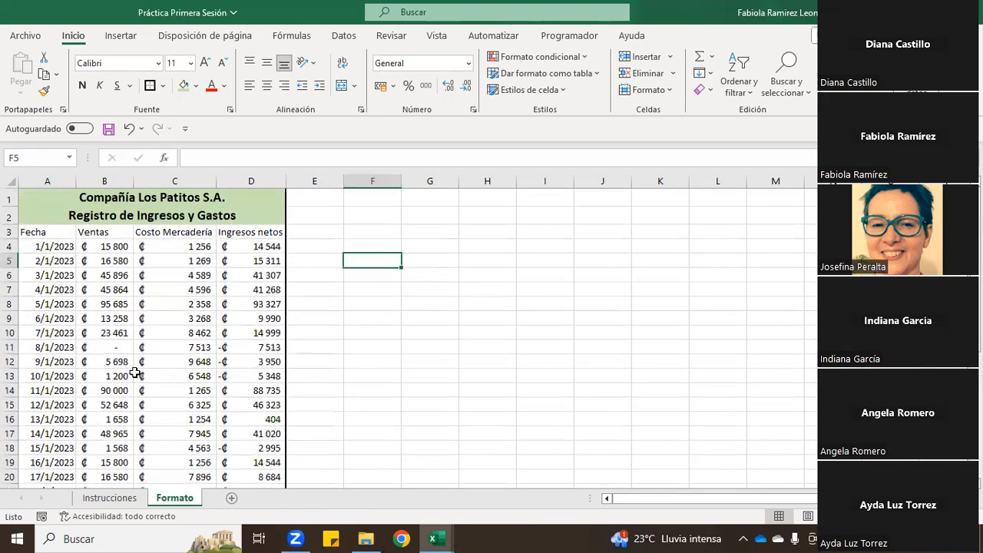
click(109, 129)
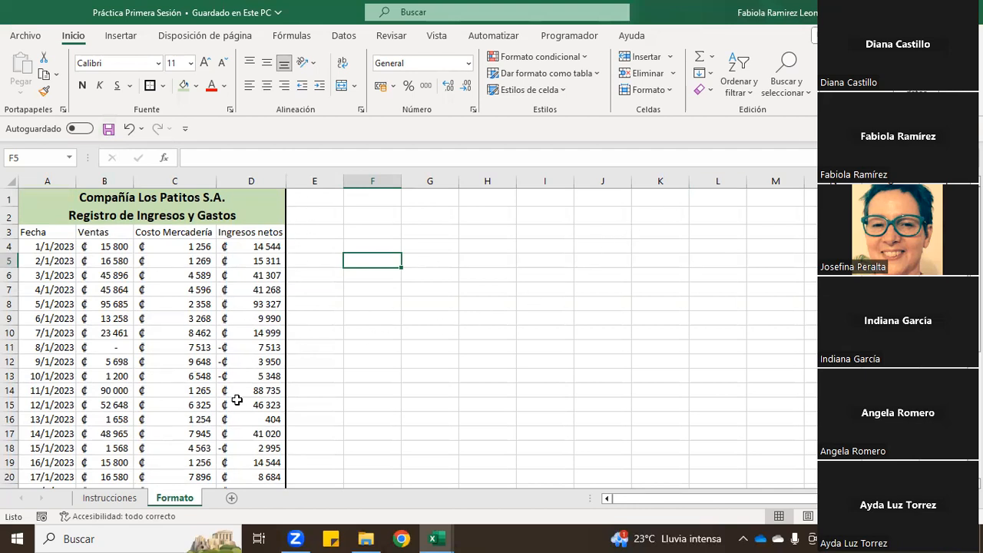
Examine the lower rows of the Formato sheet and compare them with the full list on the Instrucciones sheet
scroll(156, 412, down, 1)
scroll(156, 412, down, 3)
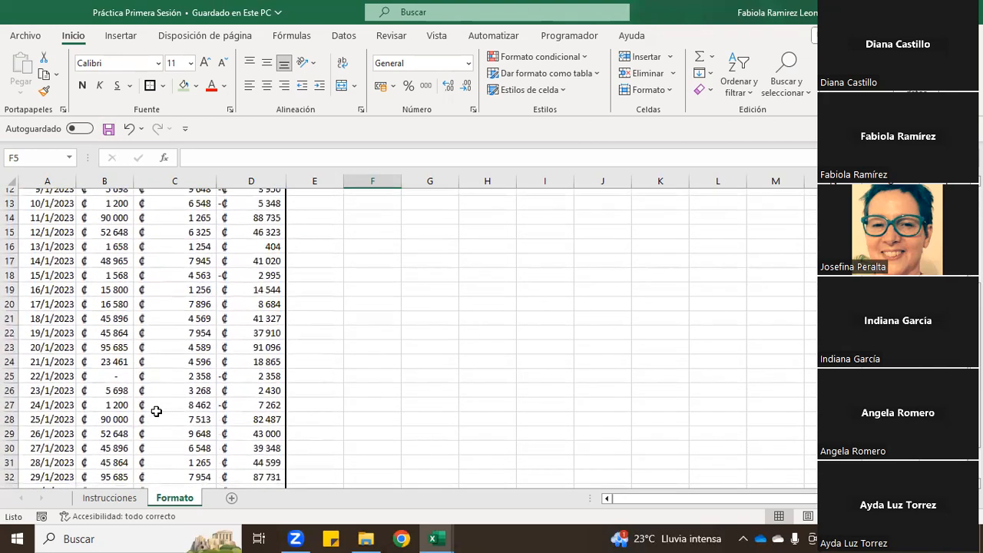
scroll(156, 411, down, 1)
click(110, 498)
scroll(107, 445, down, 3)
scroll(107, 445, up, 5)
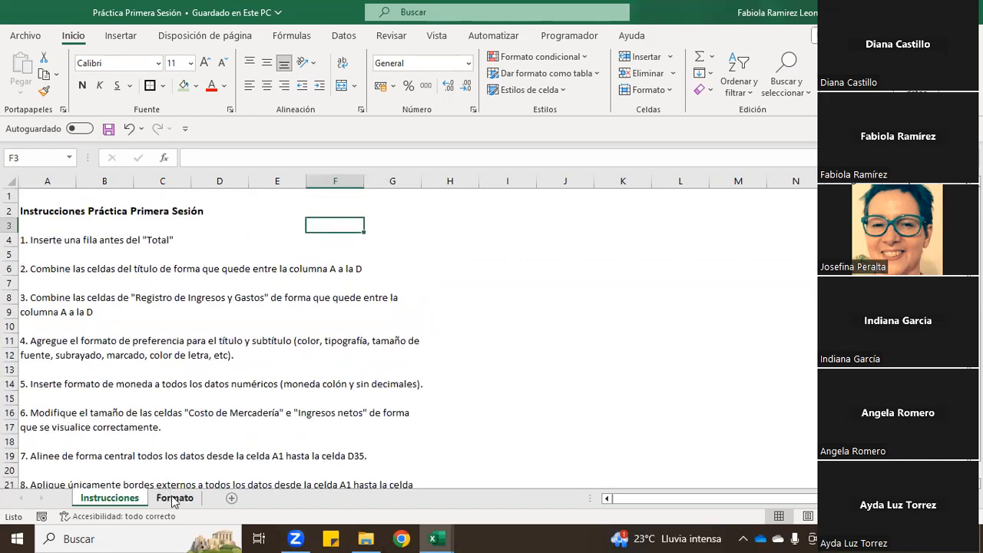
click(175, 499)
Save the Práctica Primera Sesión workbook again from the Formato sheet and close it
scroll(230, 418, up, 2)
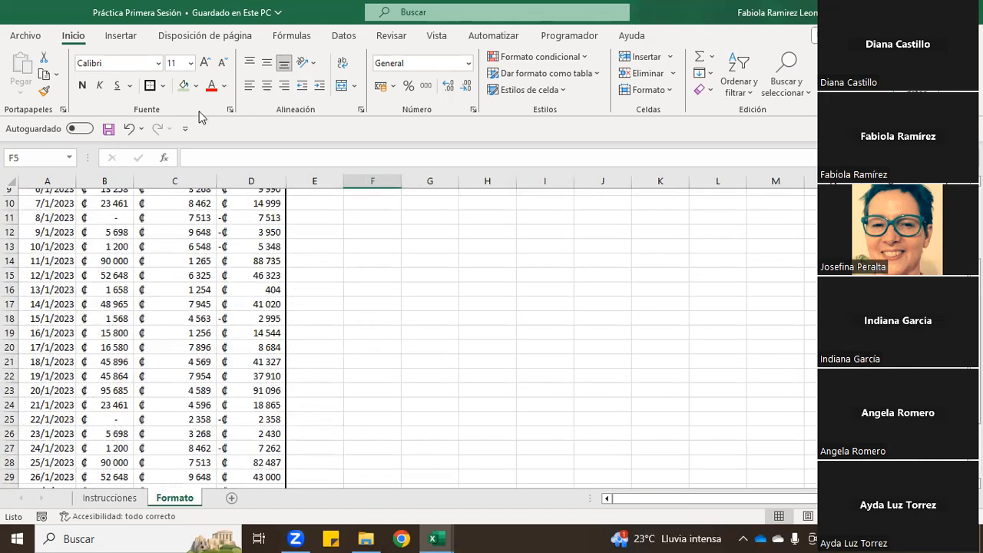
click(108, 129)
click(966, 12)
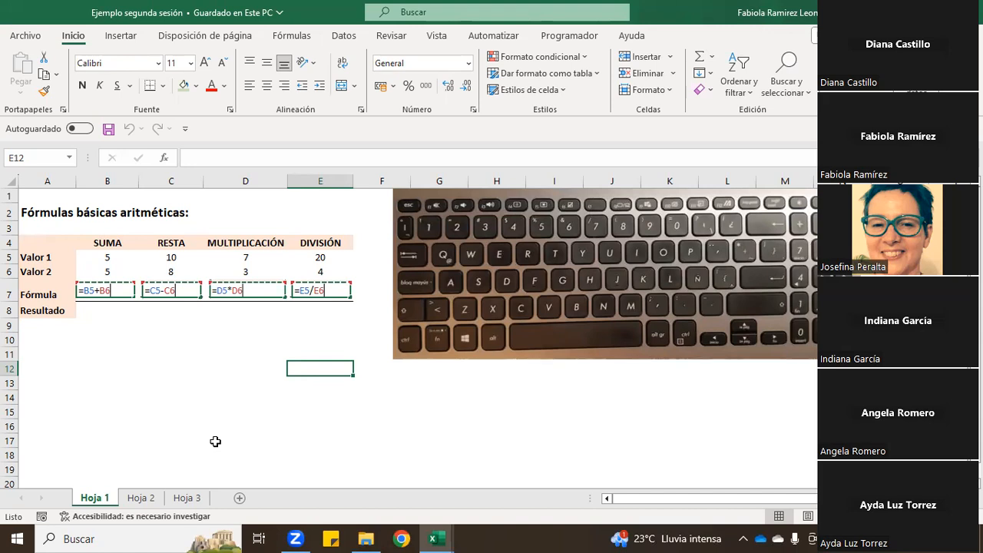
Examine the basic arithmetic formulas on Hoja 1 and the sum, average, maximum and minimum examples on Hoja 2 of Ejemplo segunda sesión
click(150, 500)
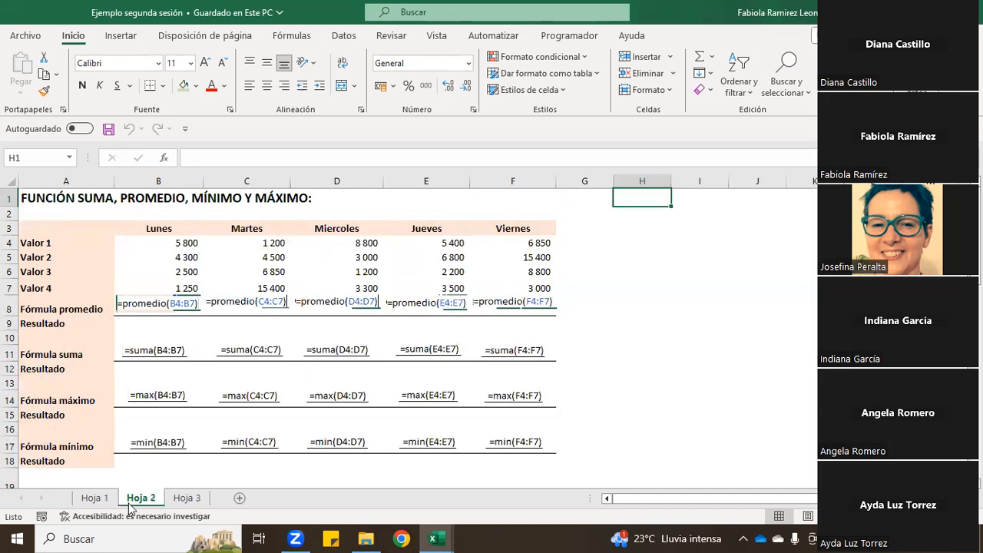
click(110, 500)
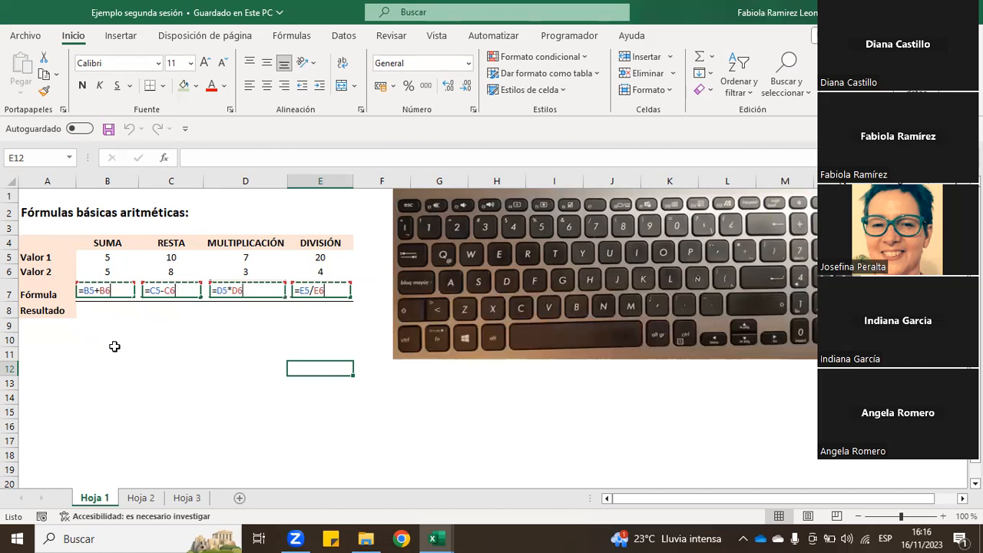
click(329, 331)
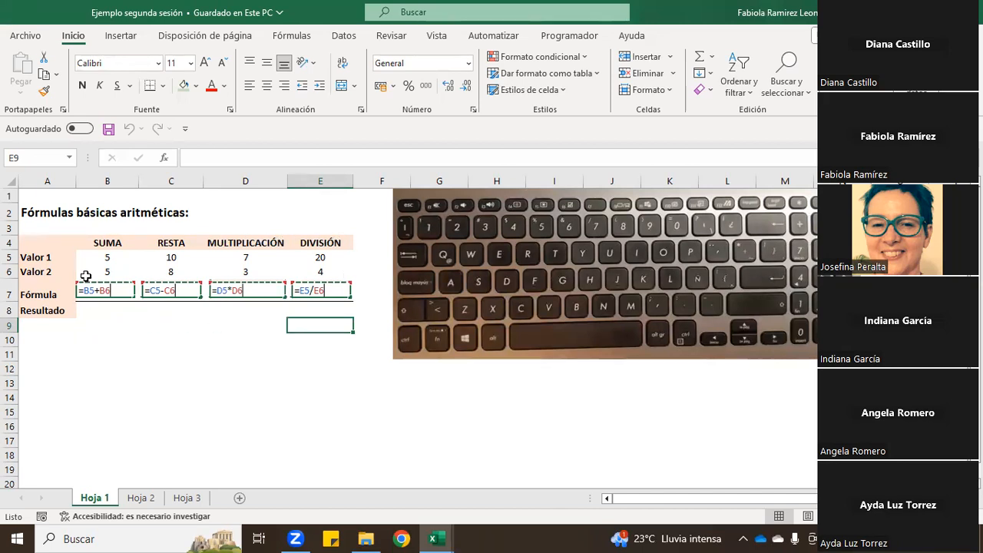
drag(96, 230, 342, 242)
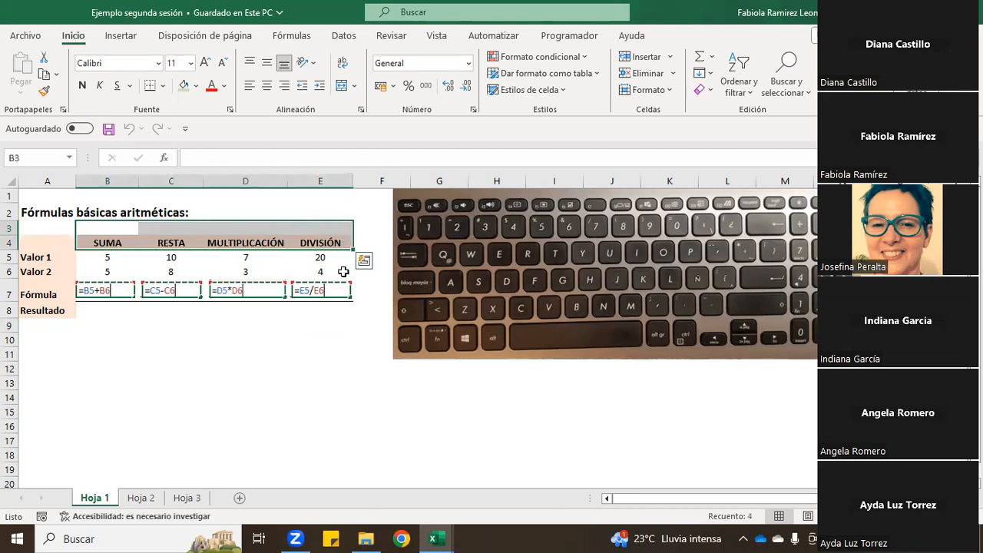
click(220, 336)
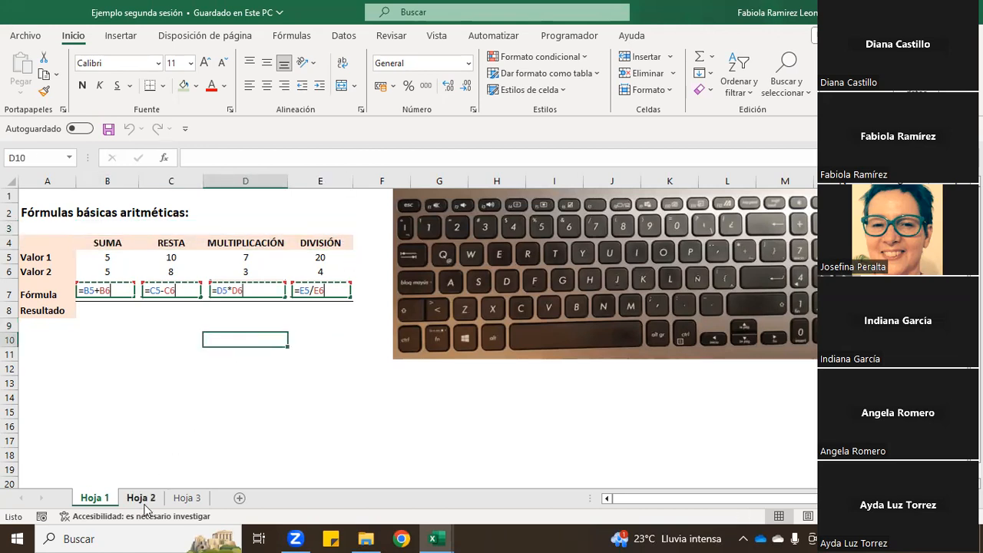
click(141, 499)
scroll(361, 300, down, 3)
scroll(357, 348, down, 1)
scroll(351, 358, up, 4)
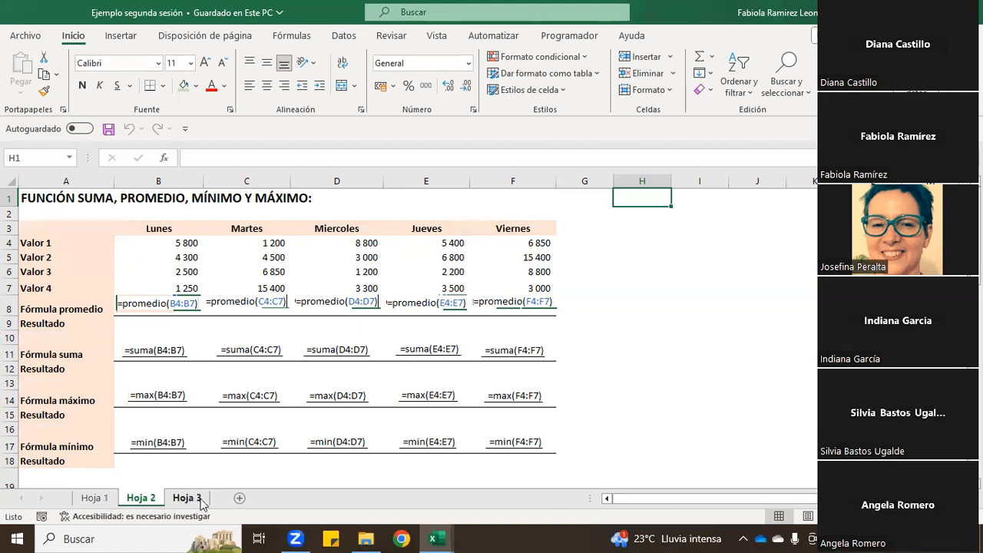
click(91, 498)
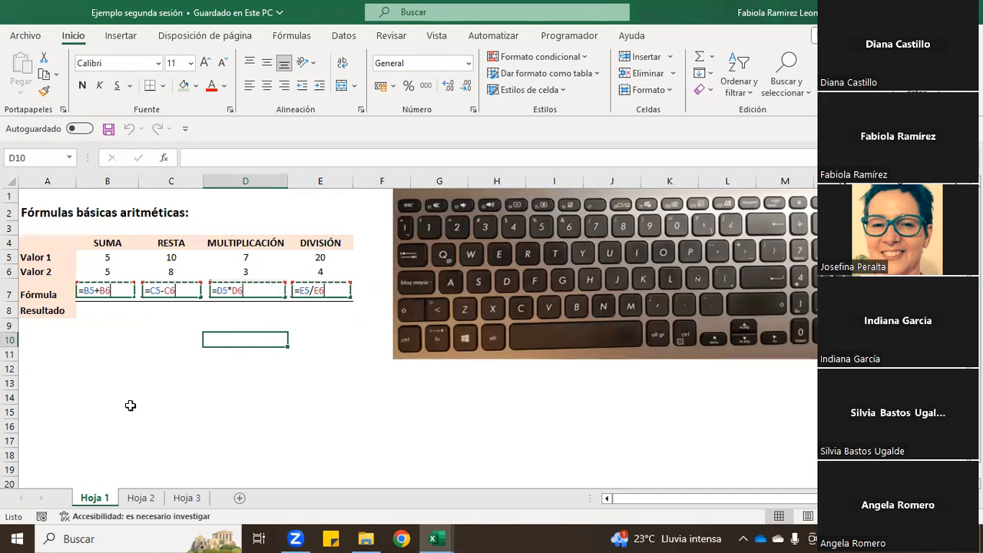
Examine the Mar y Cielo November sales list on Hoja 3 down to its Total row and the metrics table beside it
click(187, 498)
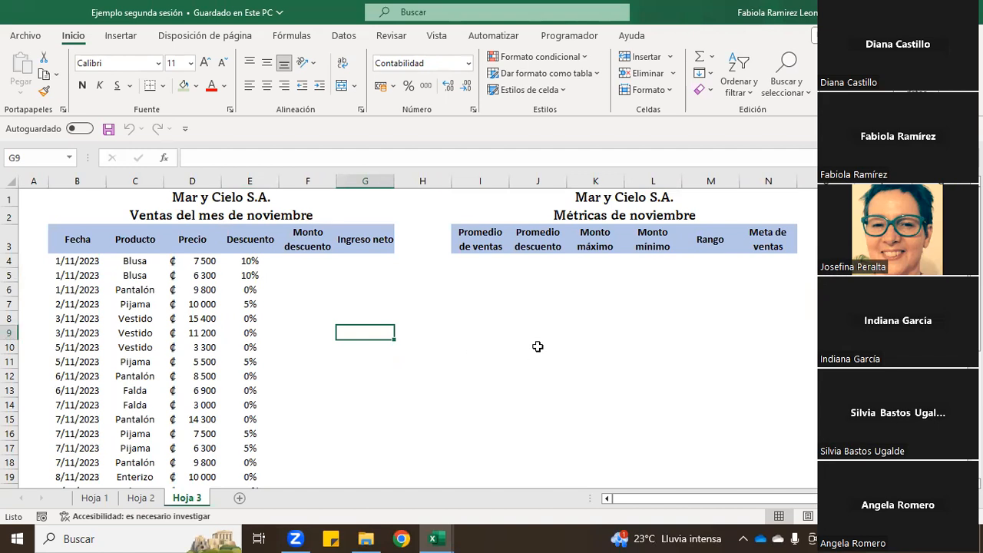
scroll(409, 378, down, 1)
scroll(409, 378, down, 5)
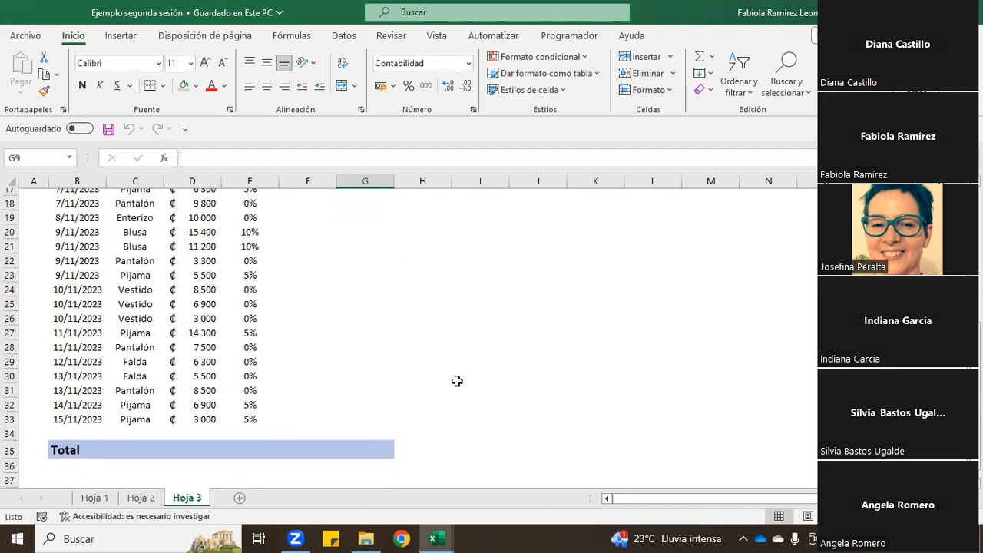
scroll(457, 381, up, 6)
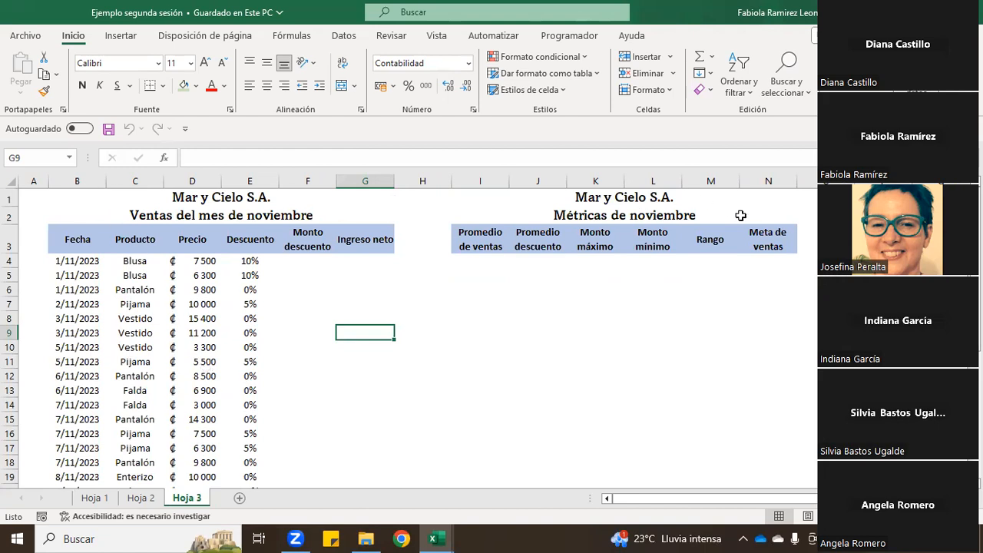
scroll(415, 388, down, 4)
scroll(371, 419, up, 1)
scroll(385, 427, up, 4)
Insert a blank sheet after Hoja 1 and another after Hoja 2
click(89, 499)
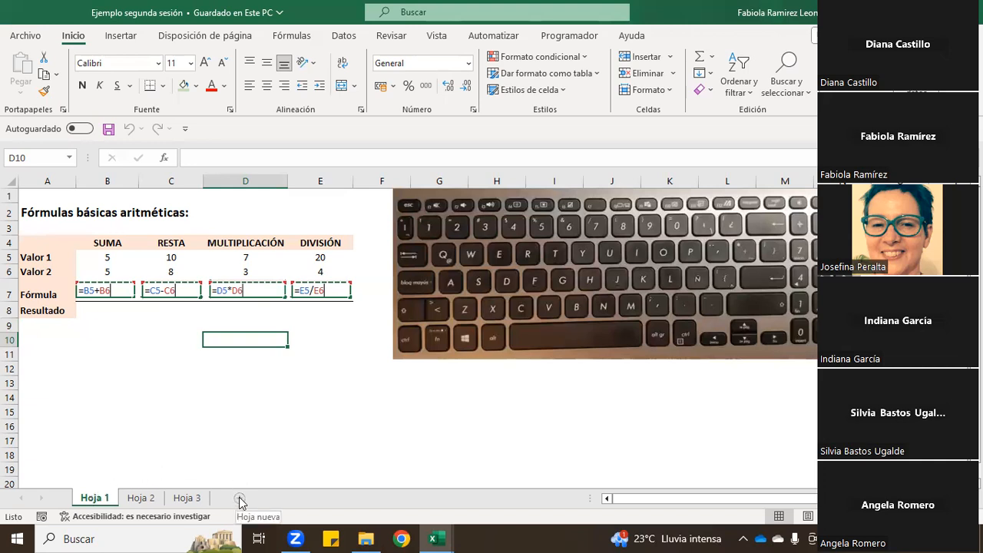
click(156, 501)
click(101, 500)
click(239, 497)
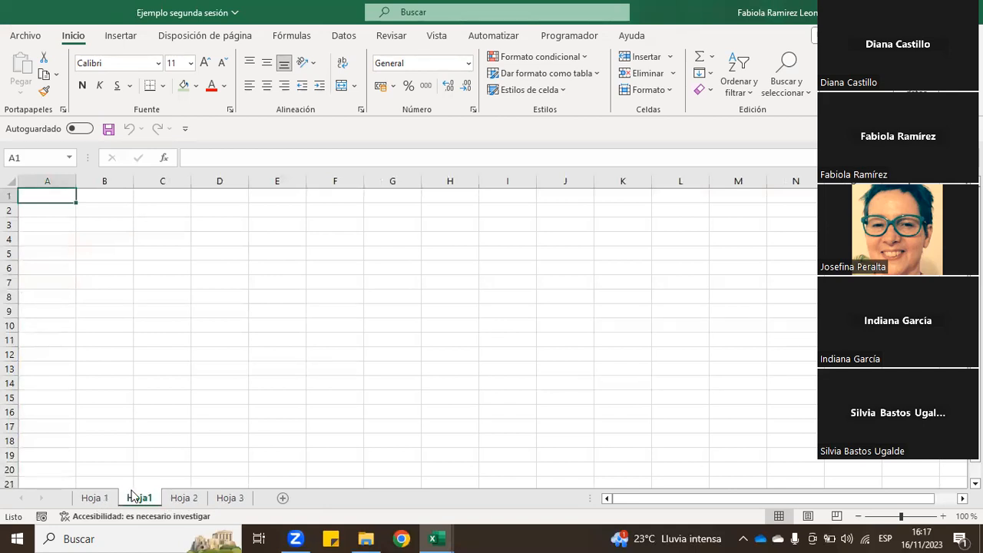
click(187, 499)
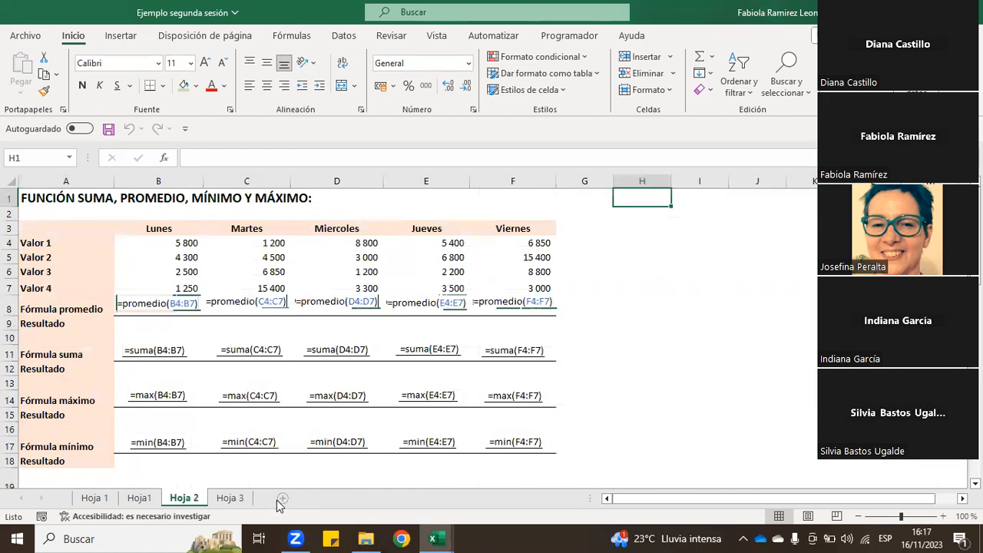
click(281, 498)
Insert nine more blank sheets directly after the blank sheet Hoja1
click(140, 499)
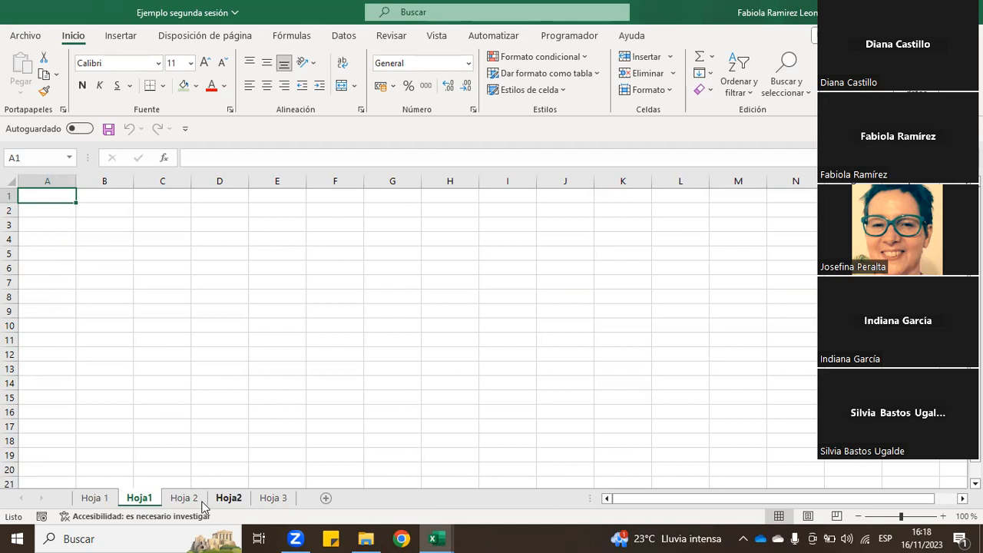
click(326, 498)
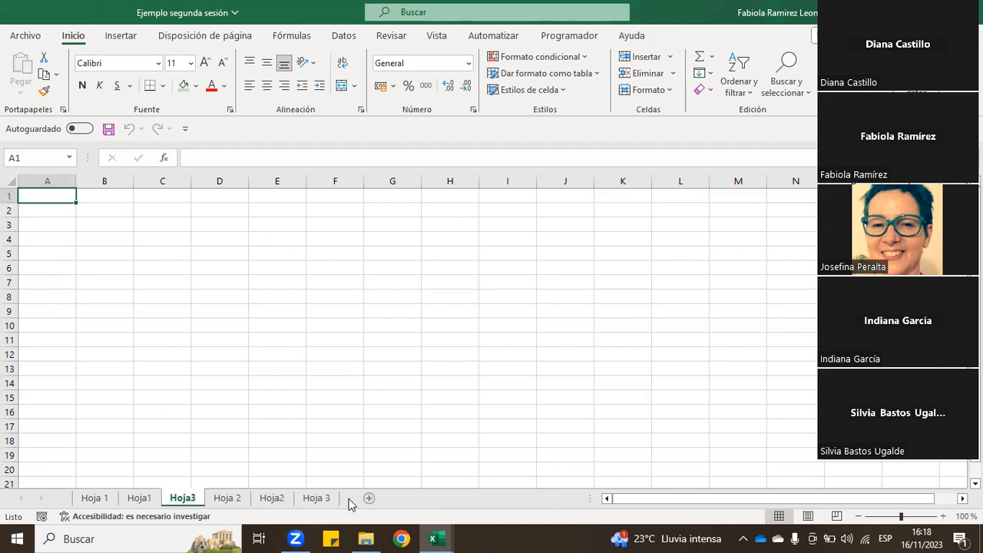
click(368, 500)
click(415, 497)
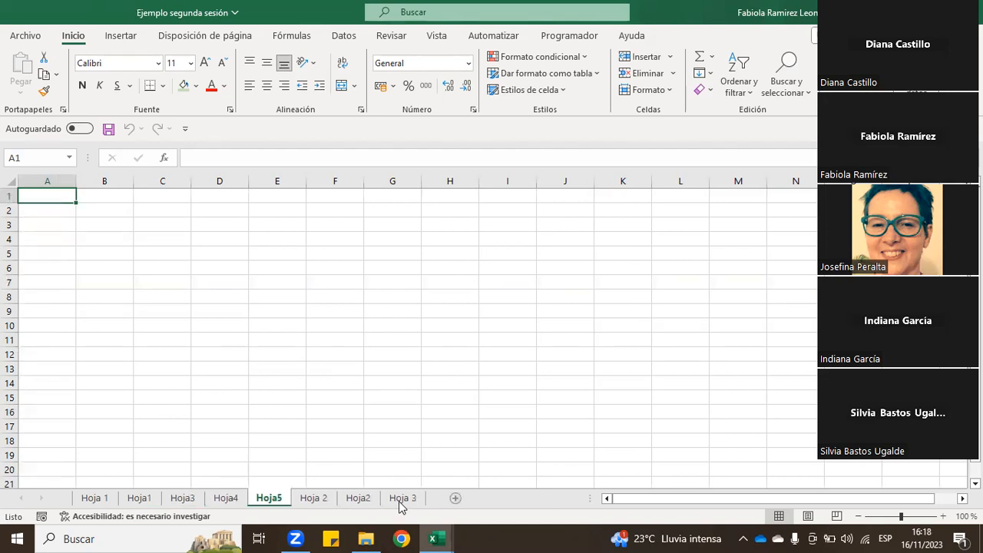
click(460, 500)
click(499, 504)
click(538, 501)
click(569, 500)
click(569, 500)
click(570, 501)
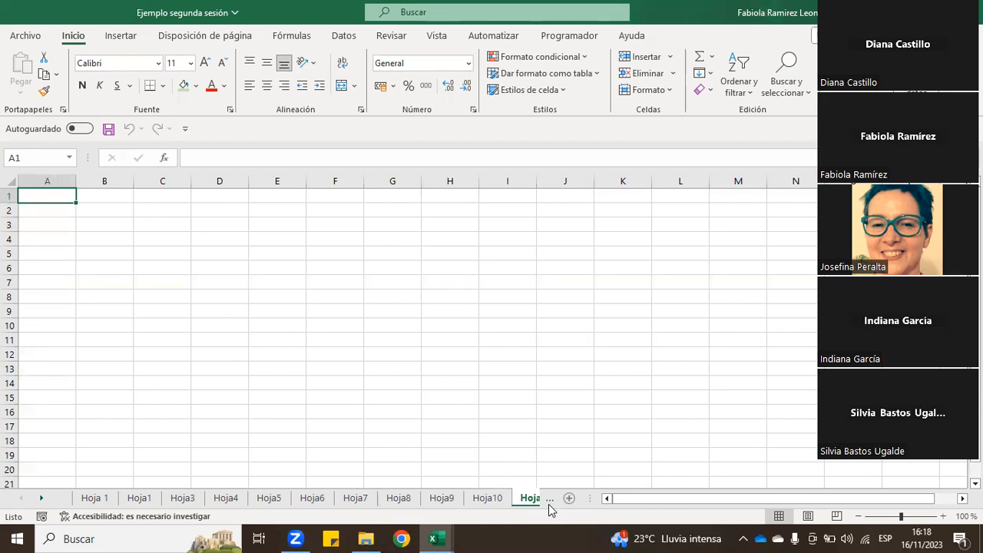
Browse the full row of sheets as far as Hoja 3 and back to Hoja 1
click(550, 501)
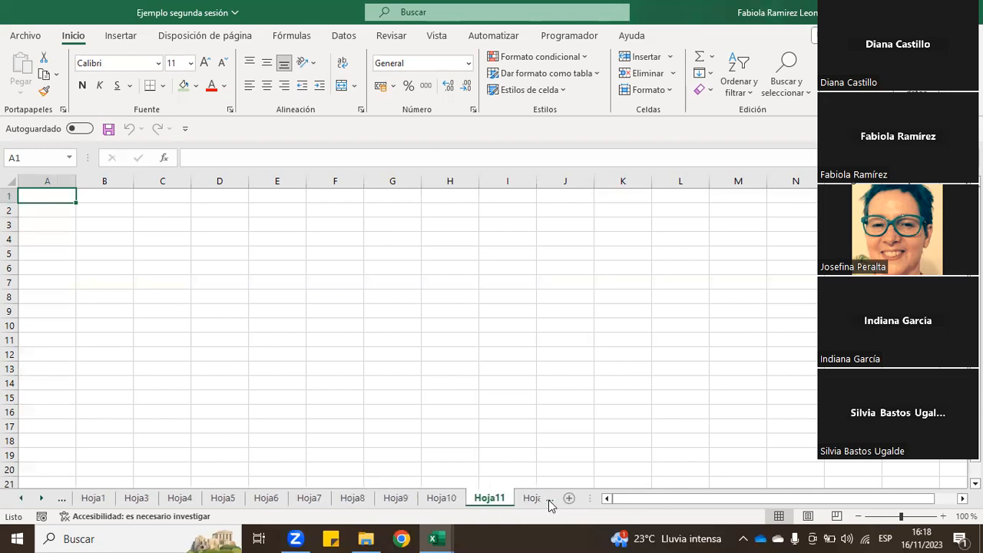
click(549, 501)
click(548, 501)
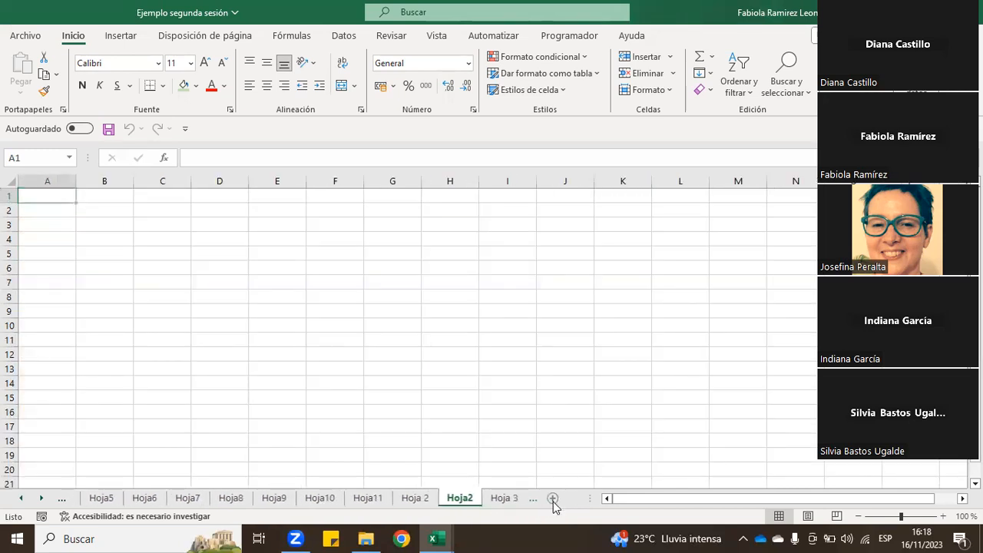
click(504, 497)
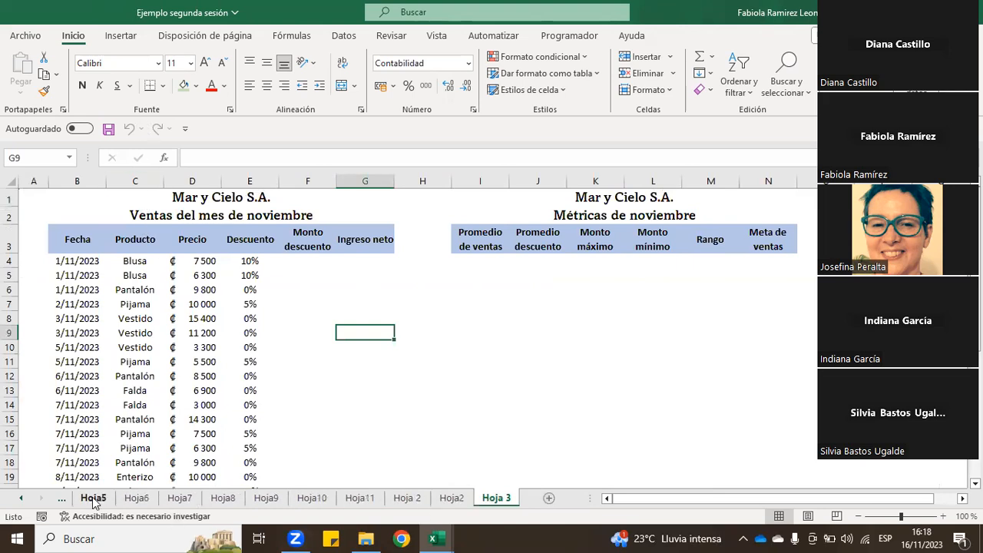
click(61, 501)
click(61, 500)
click(60, 501)
click(60, 501)
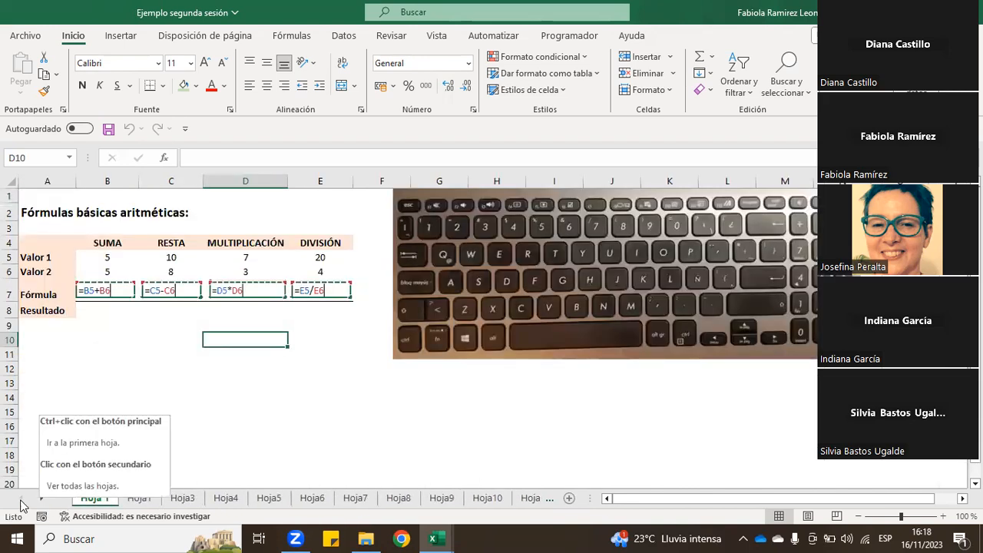
click(44, 500)
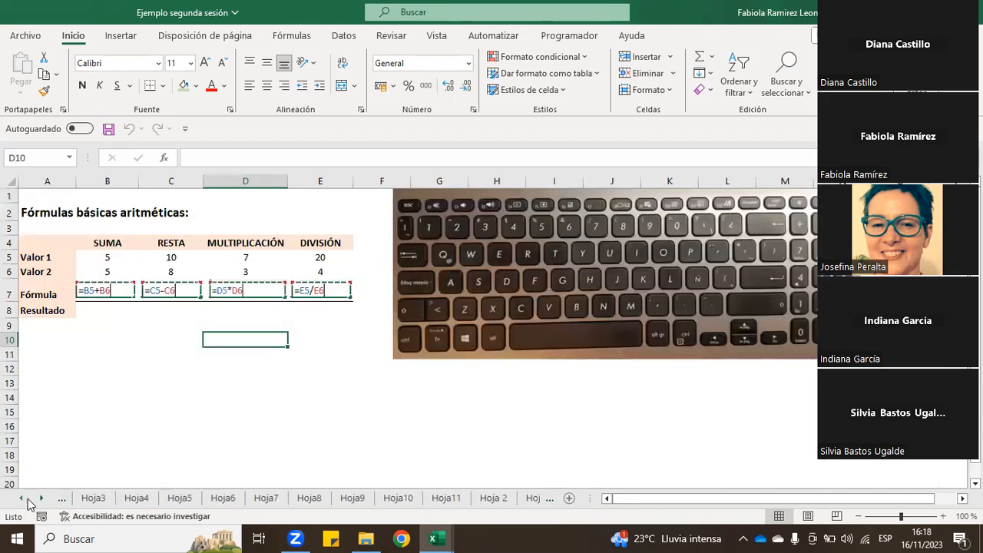
click(22, 499)
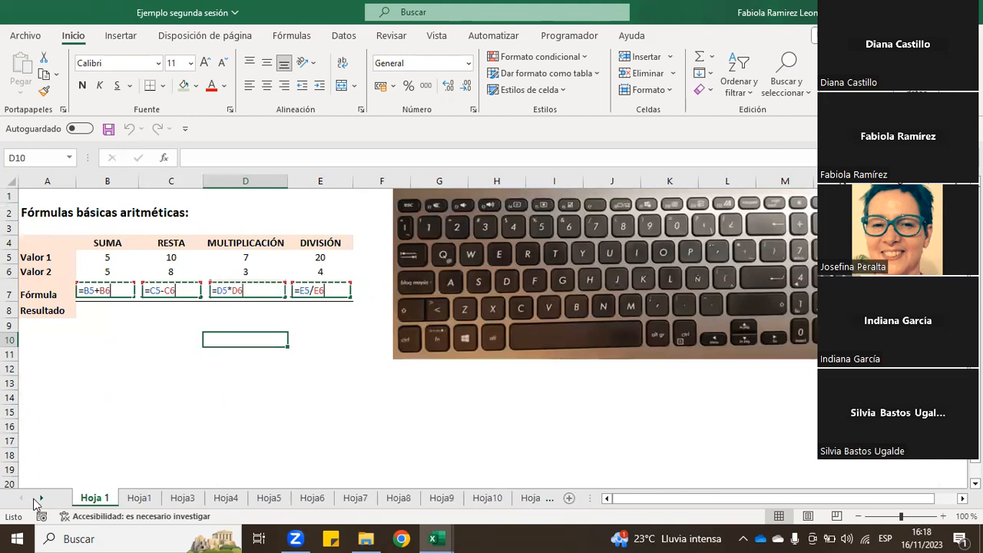
Delete the blank sheet Hoja1 and the blank sheets Hoja3 through Hoja9
click(138, 500)
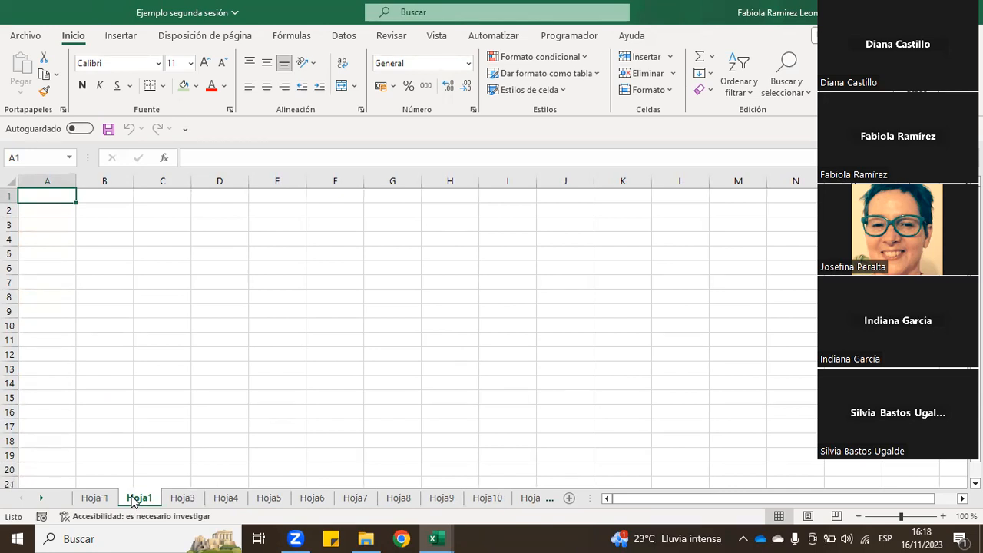
right_click(135, 500)
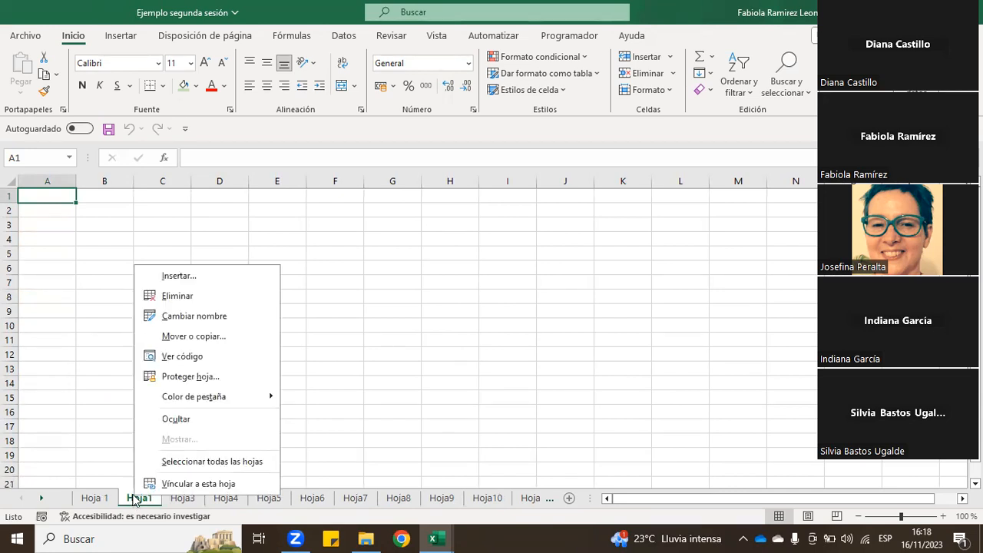
click(213, 303)
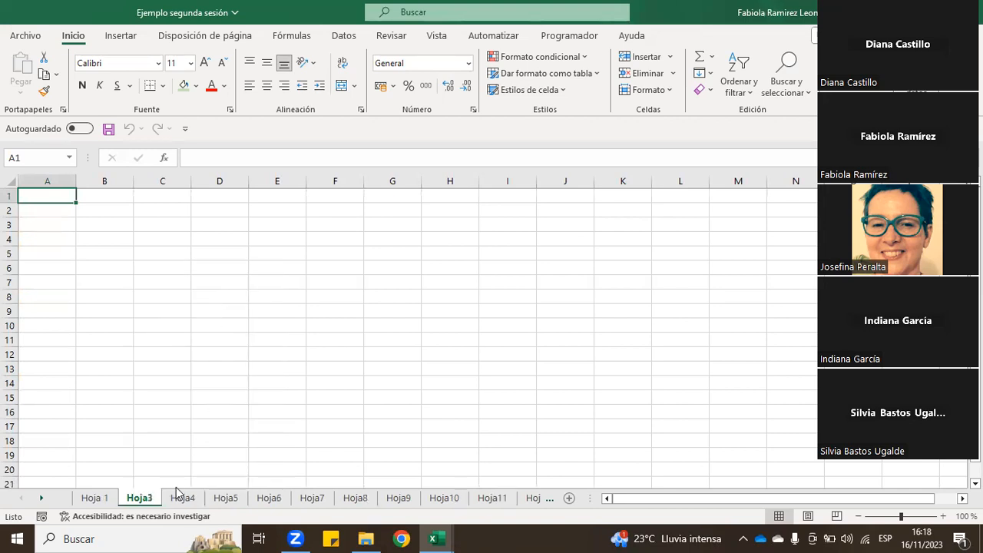
right_click(139, 500)
click(240, 298)
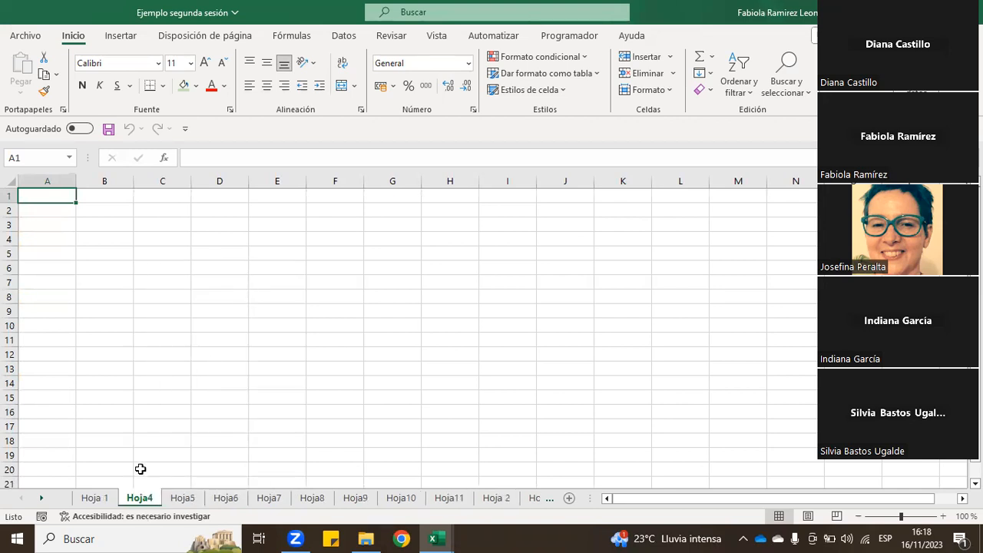
right_click(138, 501)
click(202, 301)
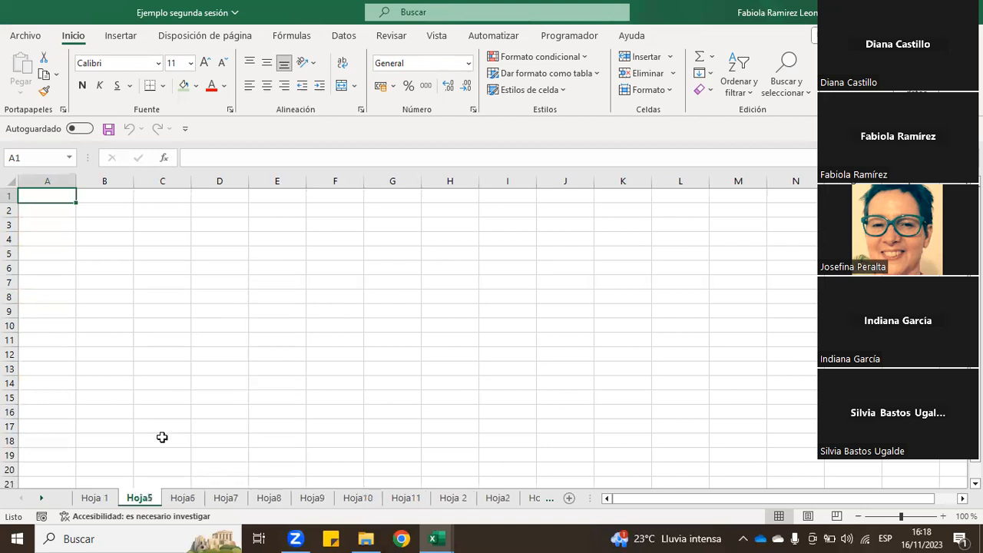
right_click(140, 499)
click(200, 300)
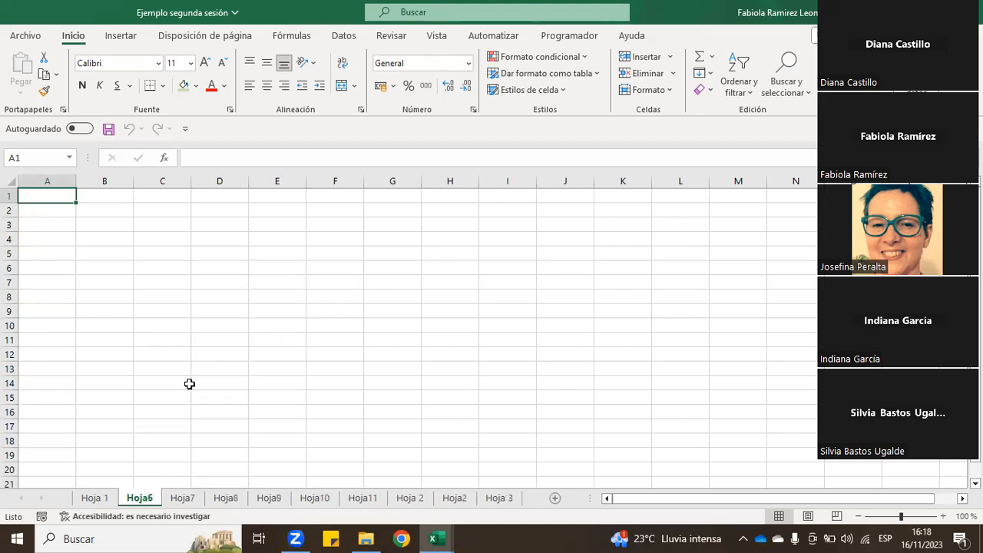
right_click(140, 500)
click(203, 303)
right_click(139, 499)
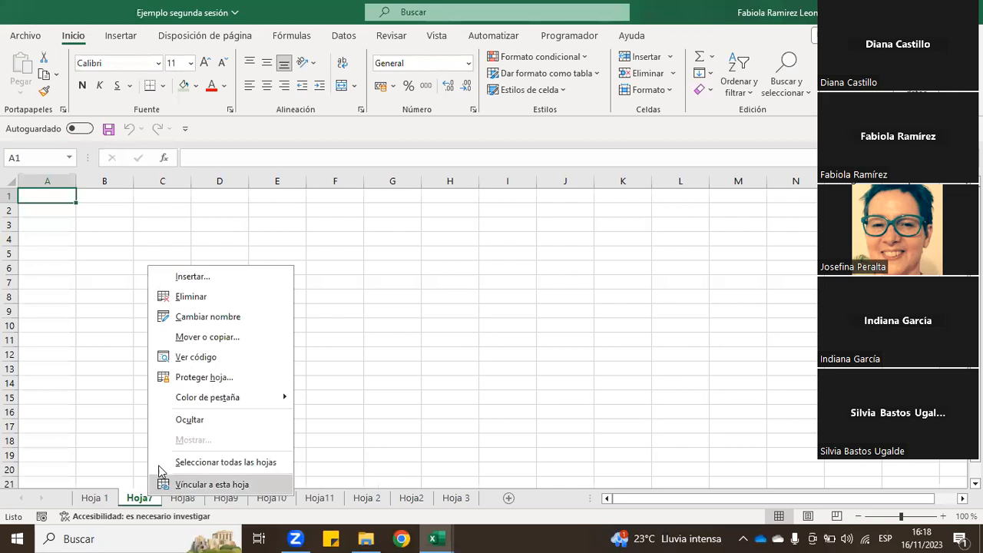
click(217, 301)
right_click(139, 498)
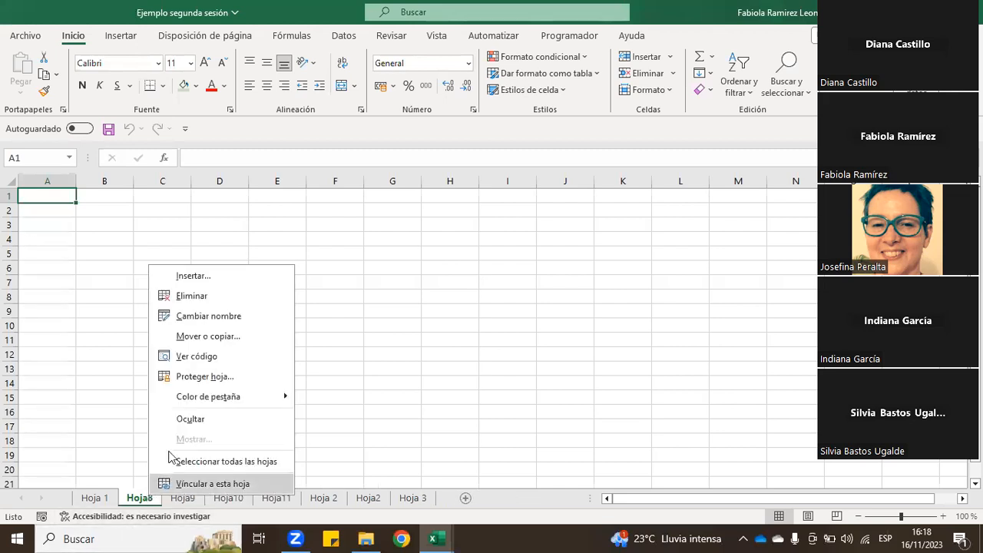
click(224, 300)
right_click(146, 499)
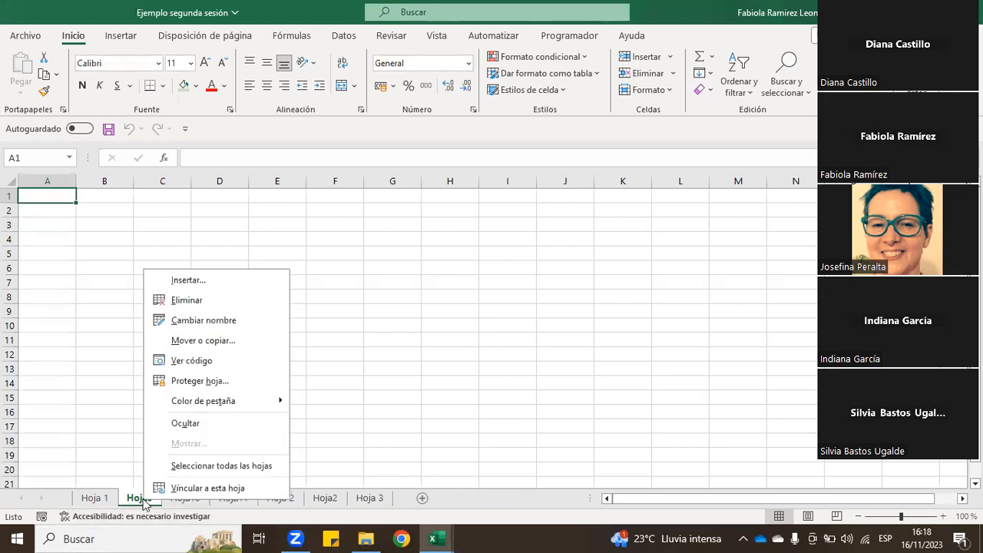
click(209, 301)
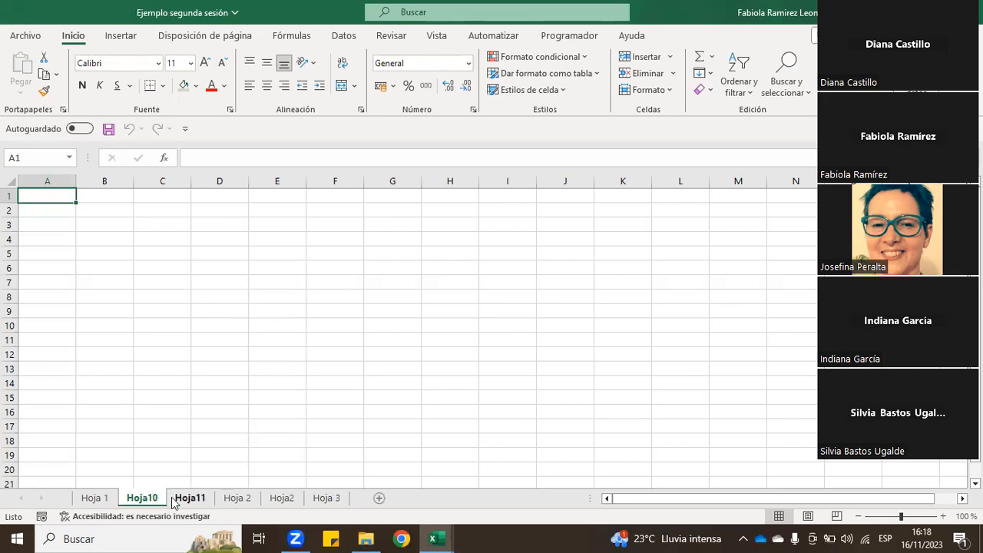
Delete the remaining blank sheets Hoja2, Hoja10 and Hoja11
click(236, 498)
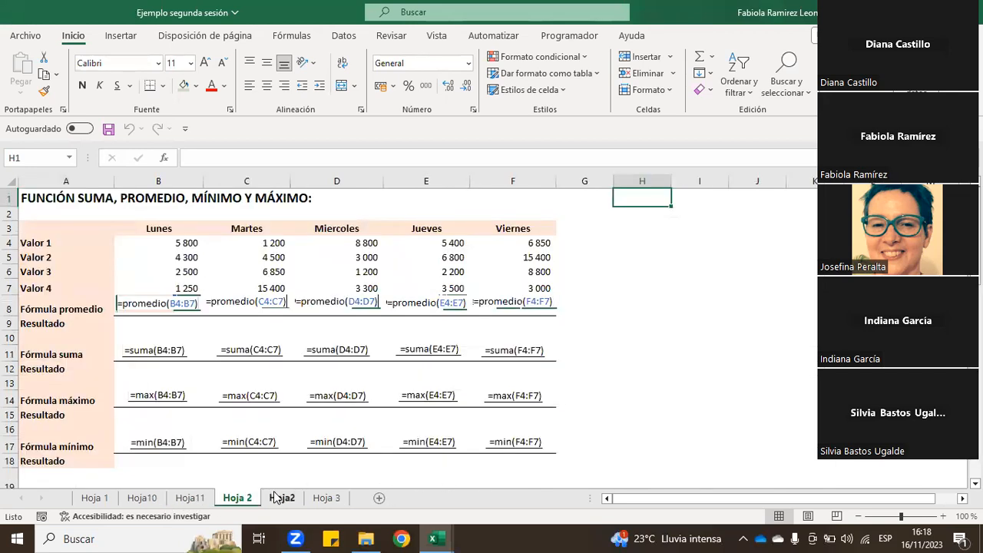
right_click(279, 498)
click(319, 295)
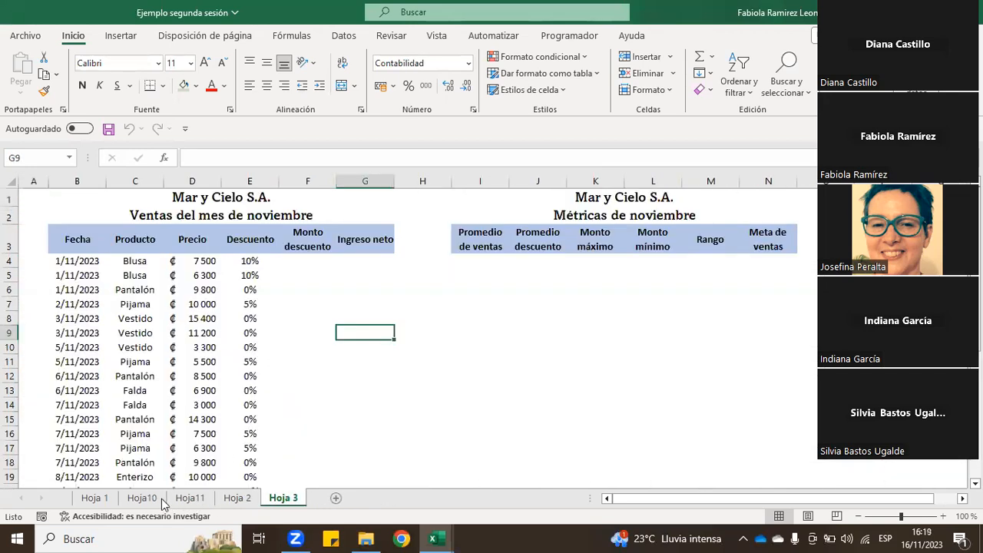
click(149, 501)
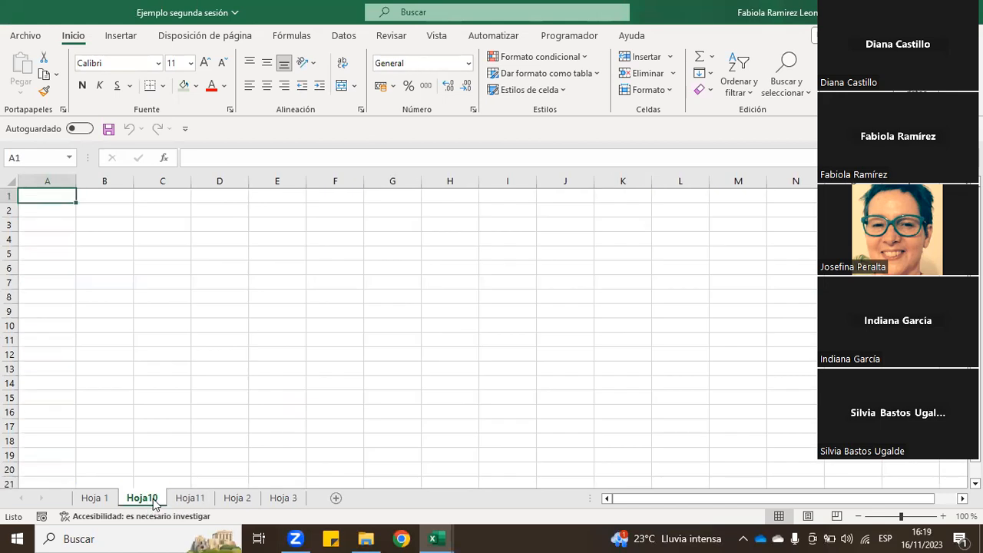
right_click(152, 501)
click(228, 299)
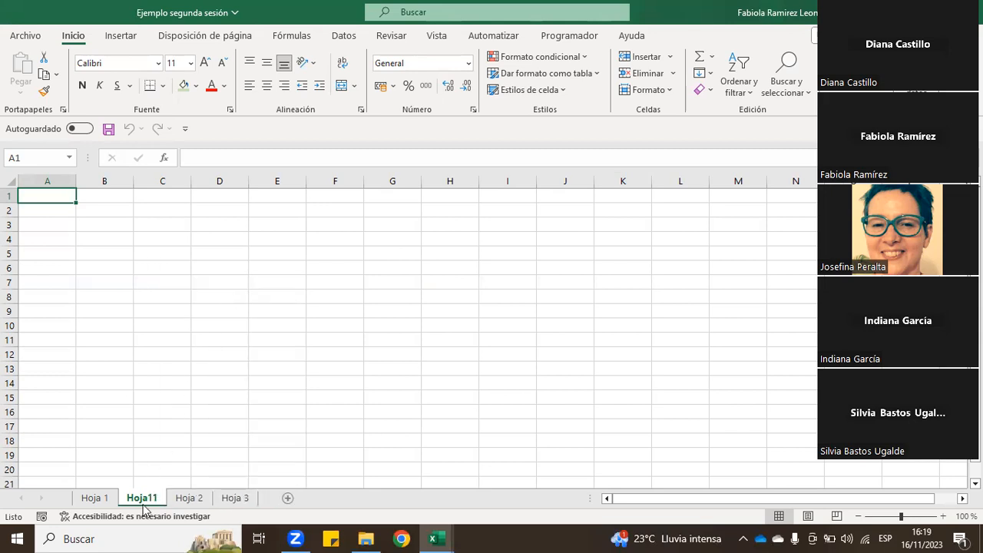
right_click(143, 502)
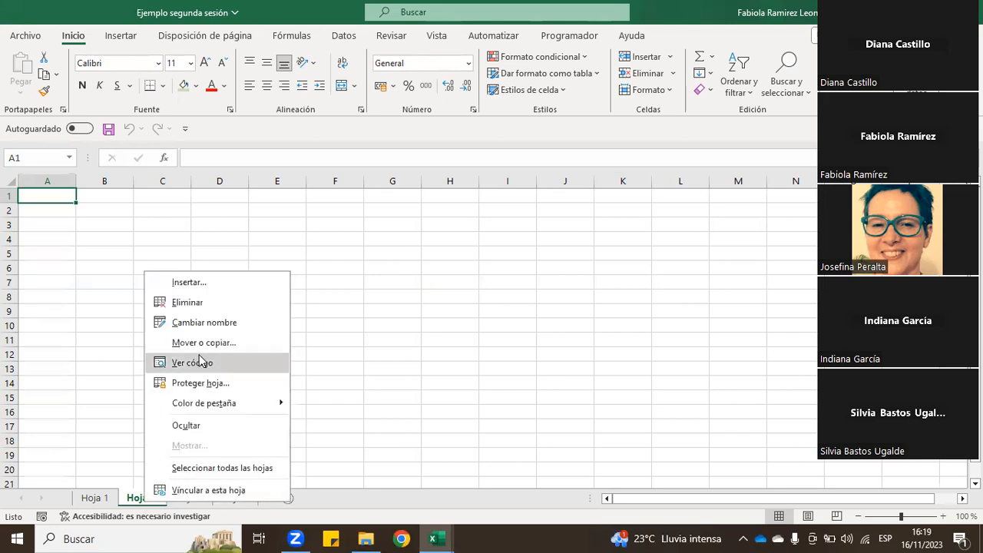
click(210, 309)
Insert a blank worksheet directly before Hoja 1
click(186, 498)
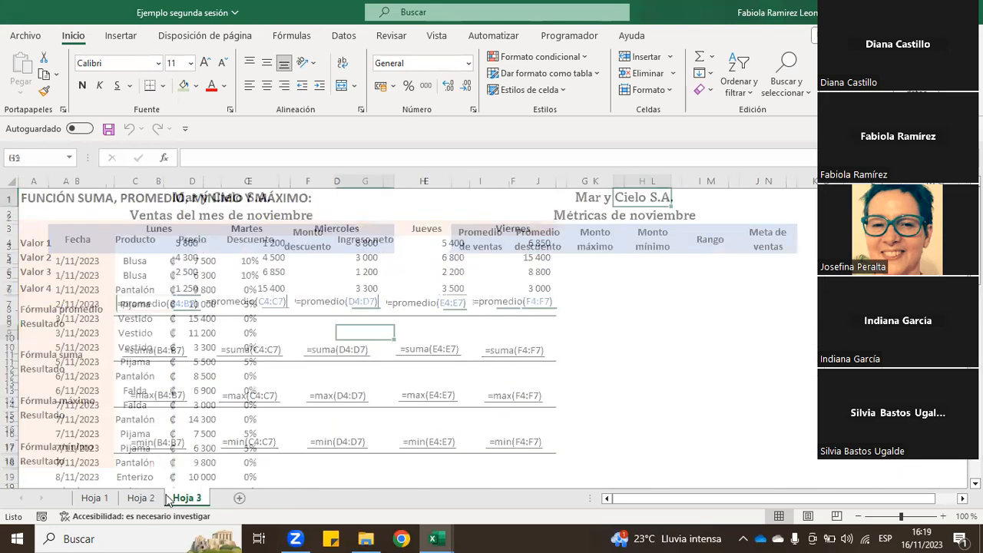
click(109, 500)
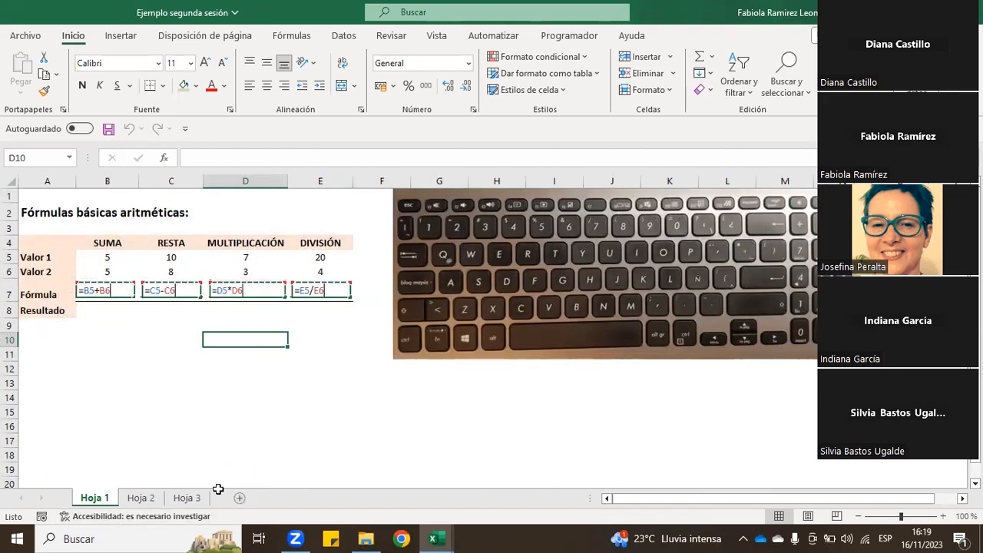
right_click(105, 500)
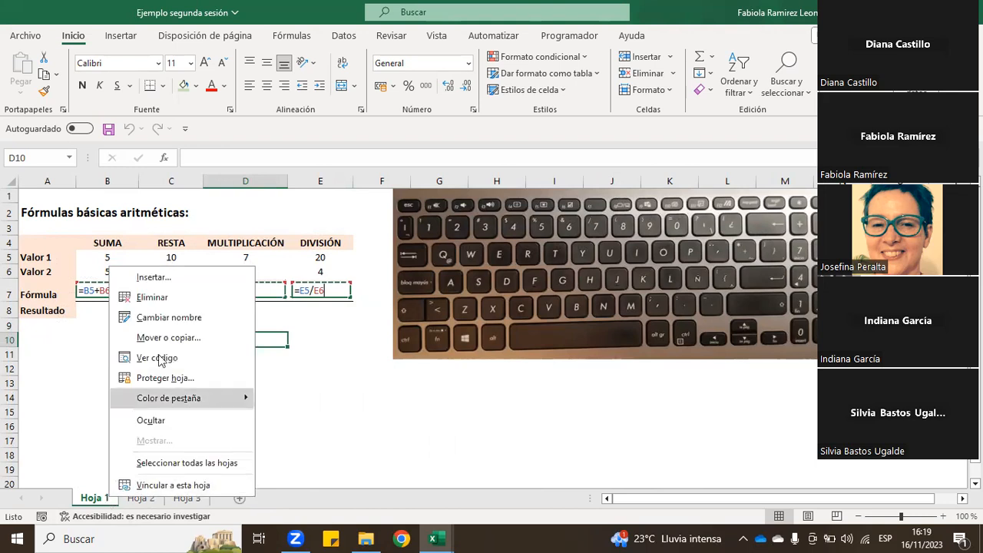
click(173, 282)
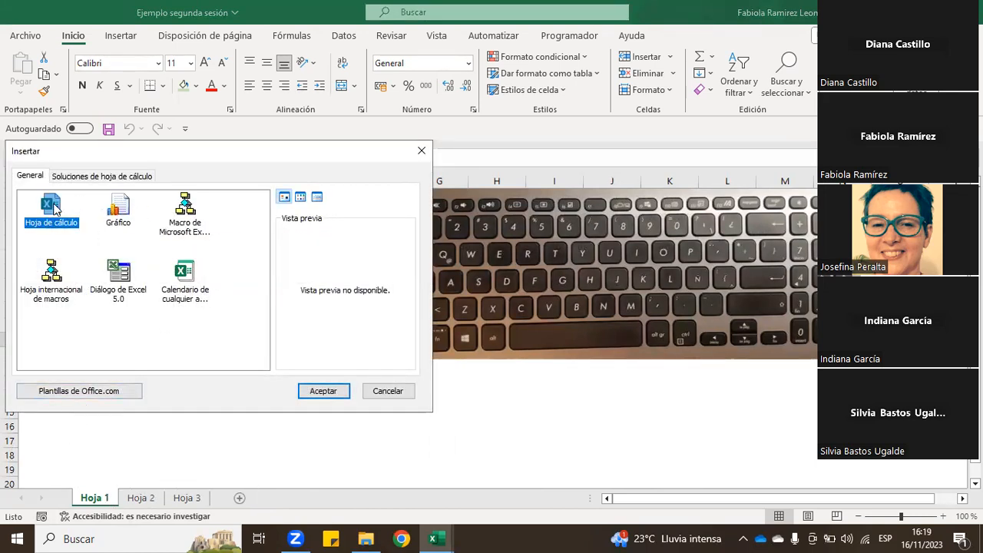
click(321, 391)
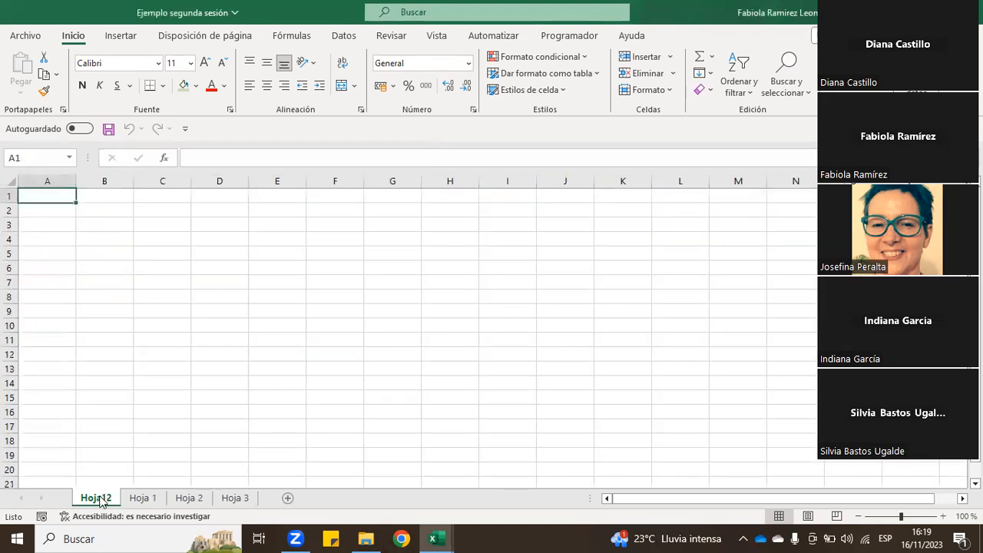
Delete the blank sheet Hoja12 that precedes Hoja 1
right_click(106, 501)
click(170, 299)
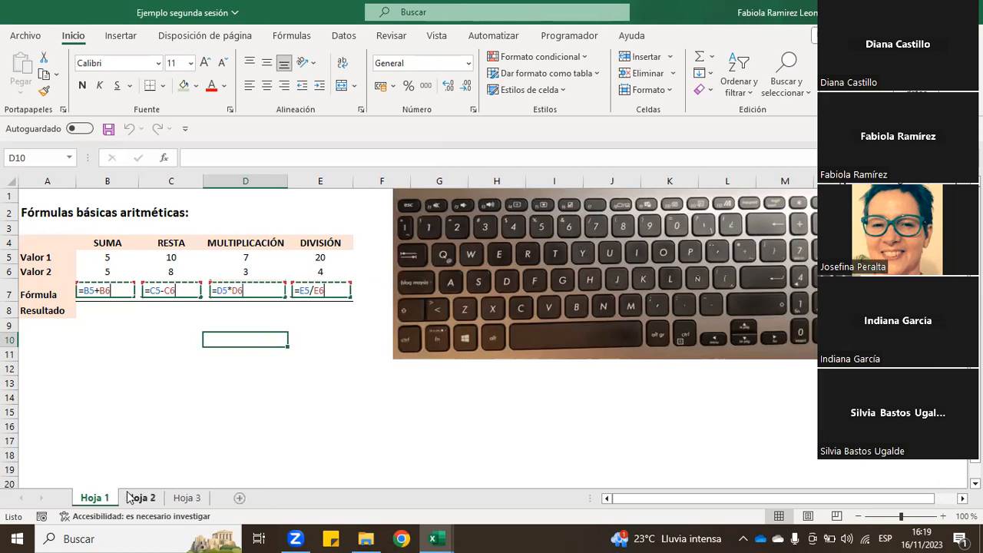
right_click(104, 499)
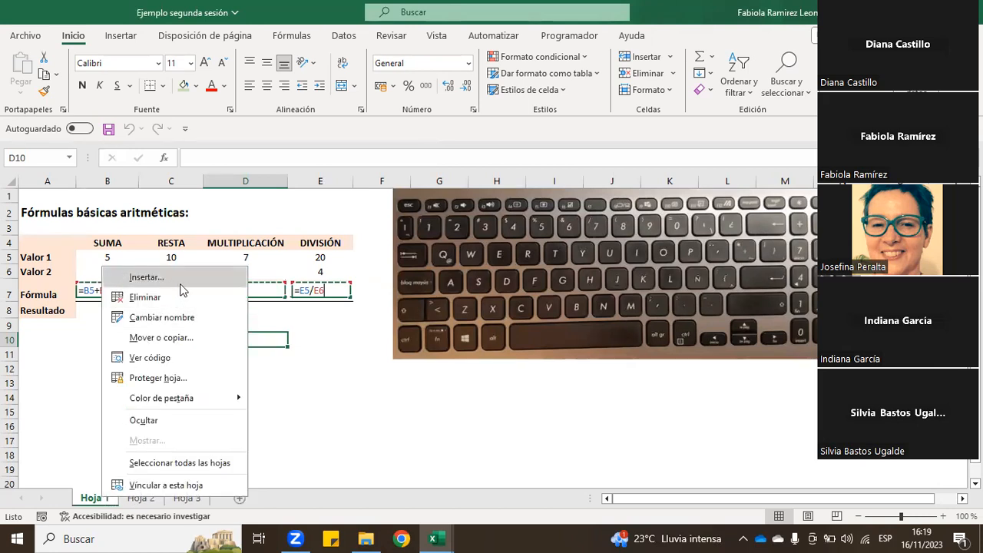
click(285, 412)
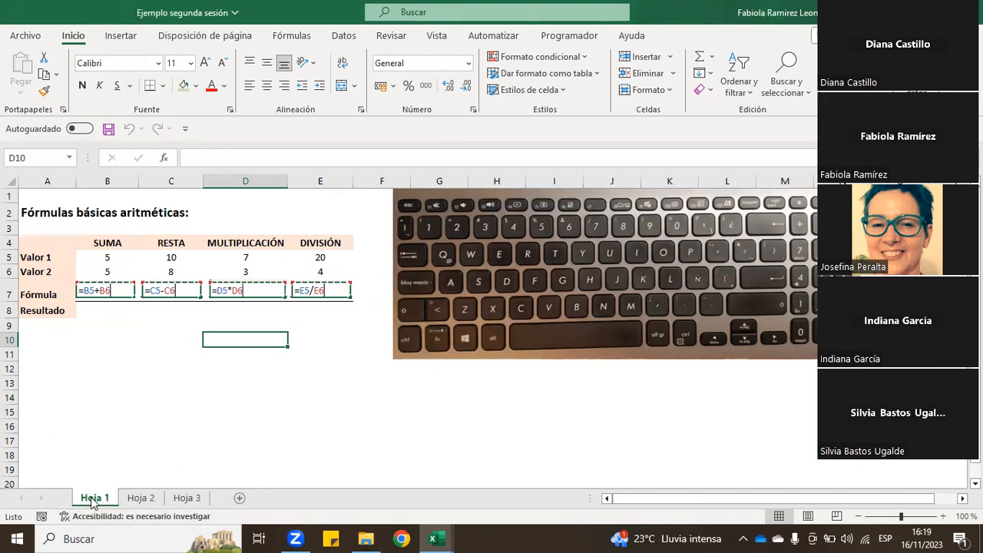
Add a blank sheet directly after Hoja 1 and hide it
click(239, 498)
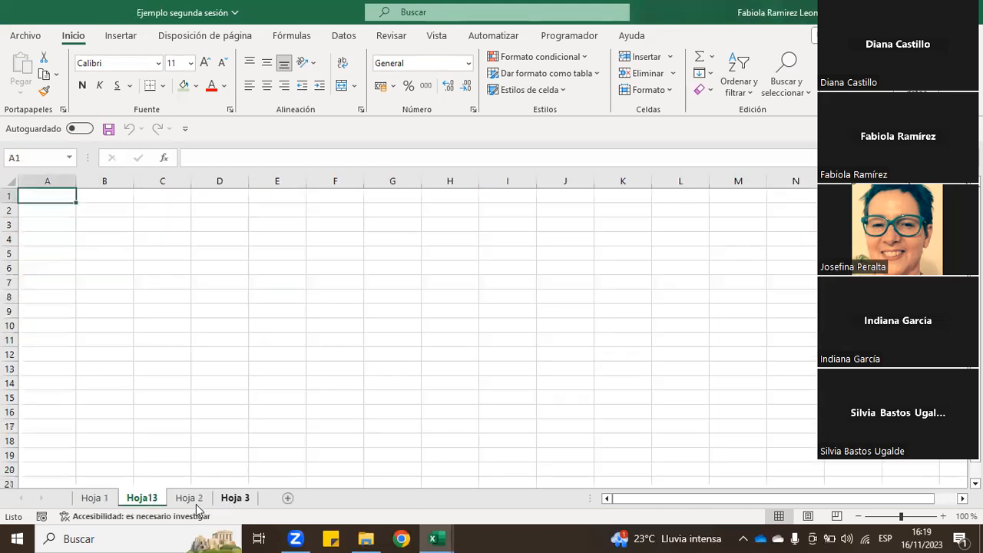
right_click(146, 500)
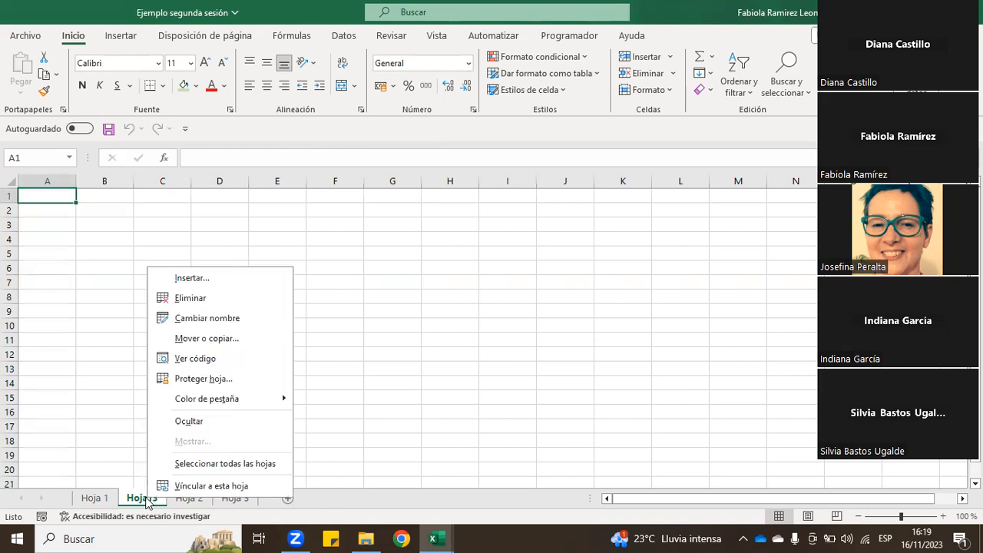
click(185, 423)
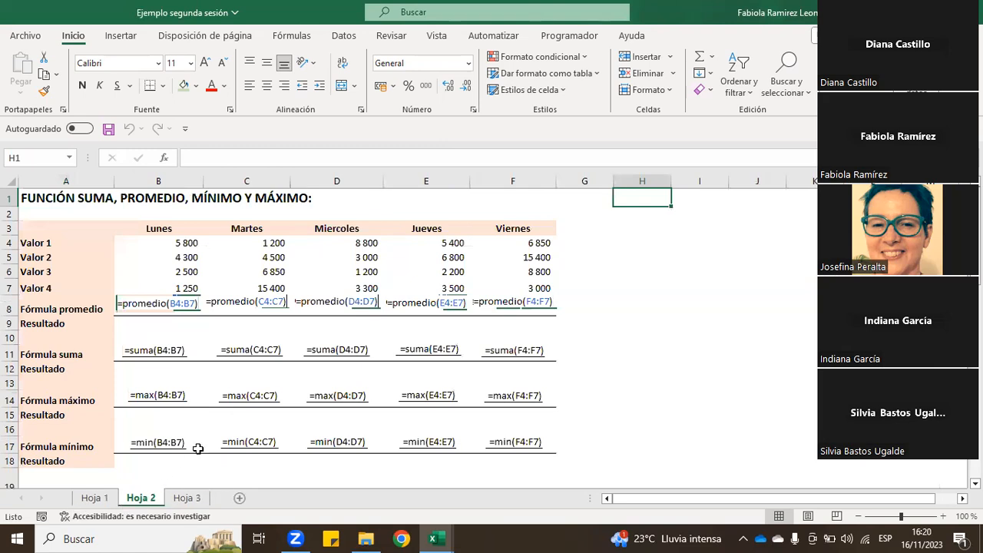
Unhide the hidden blank sheet Hoja13
right_click(137, 504)
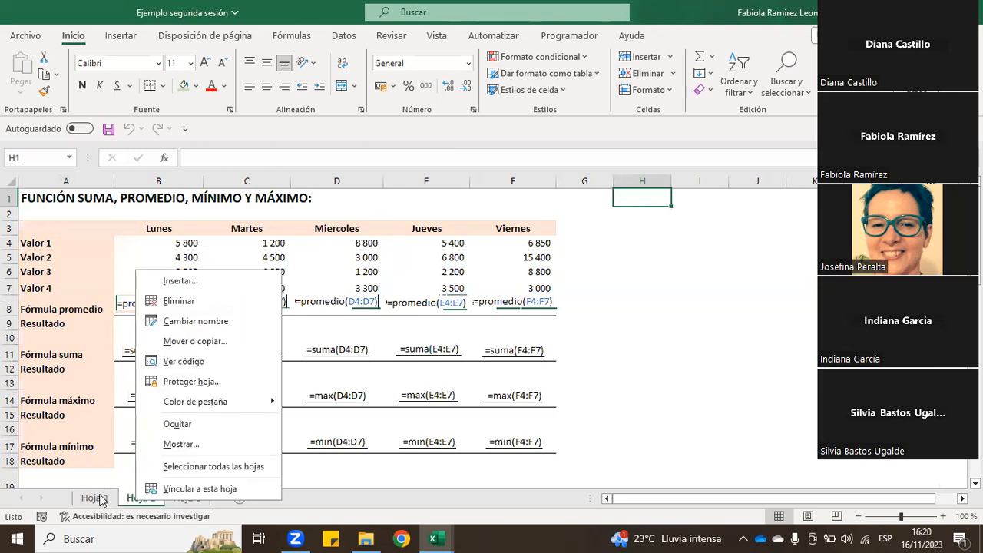
right_click(103, 500)
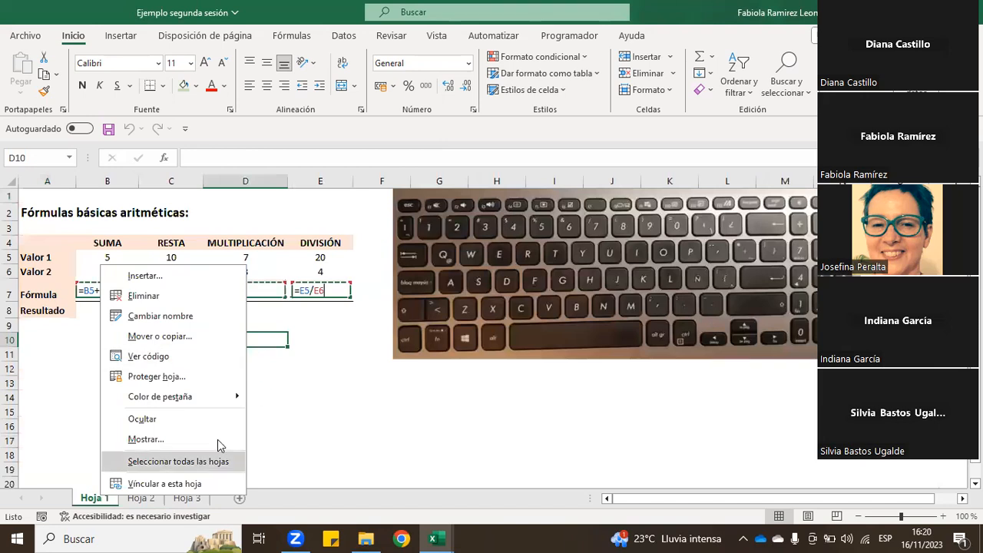
click(164, 438)
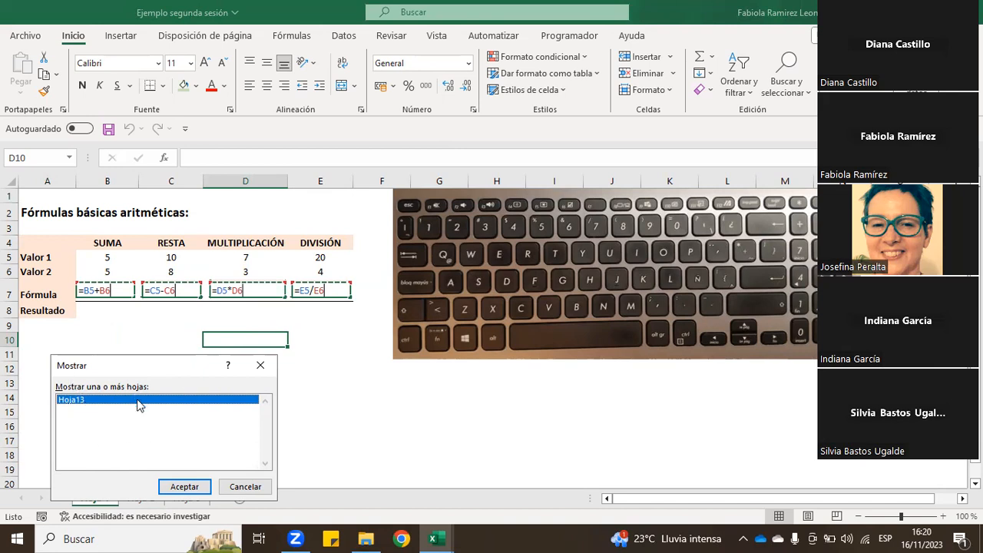
click(193, 485)
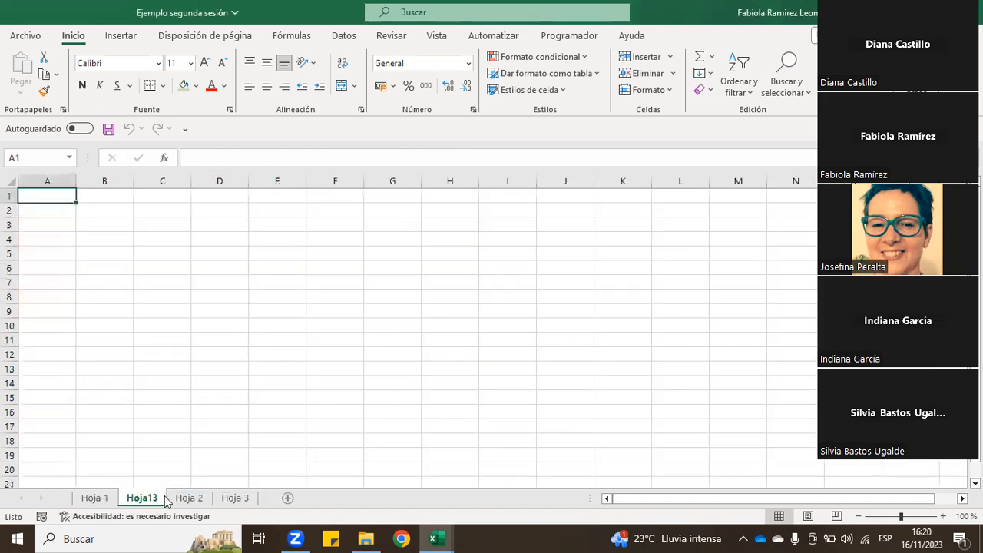
Look through Hoja 2 and Hoja 3, and hide Hoja 2
click(189, 500)
click(233, 500)
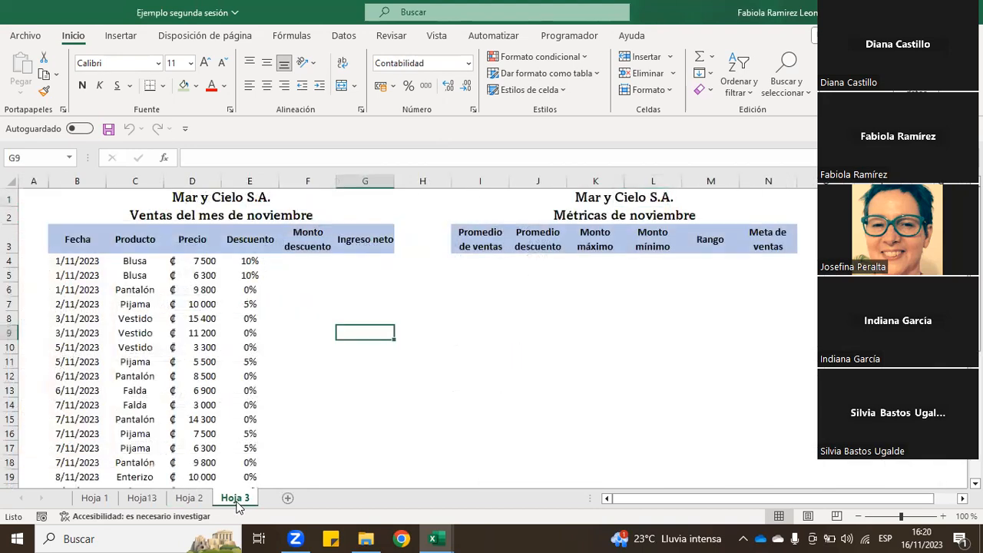
right_click(204, 500)
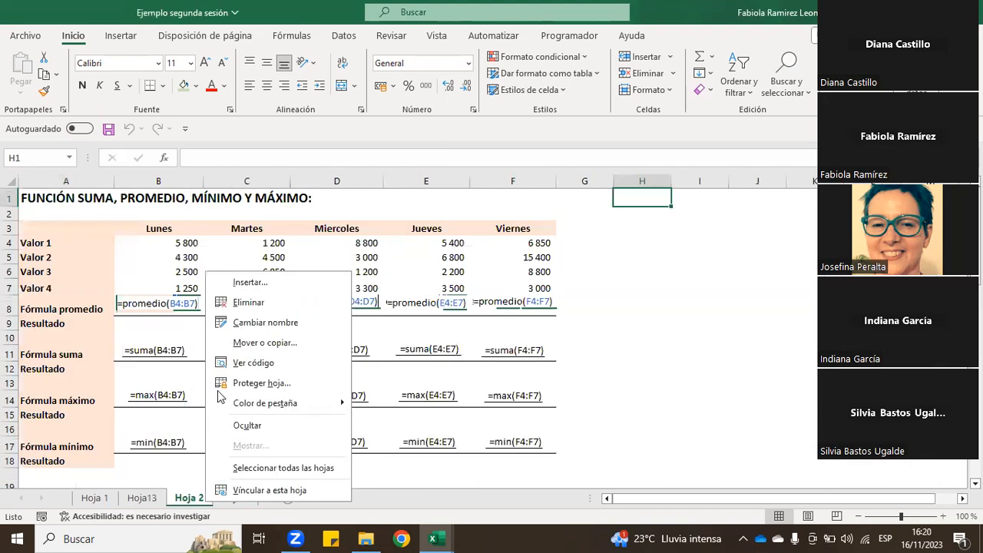
click(245, 427)
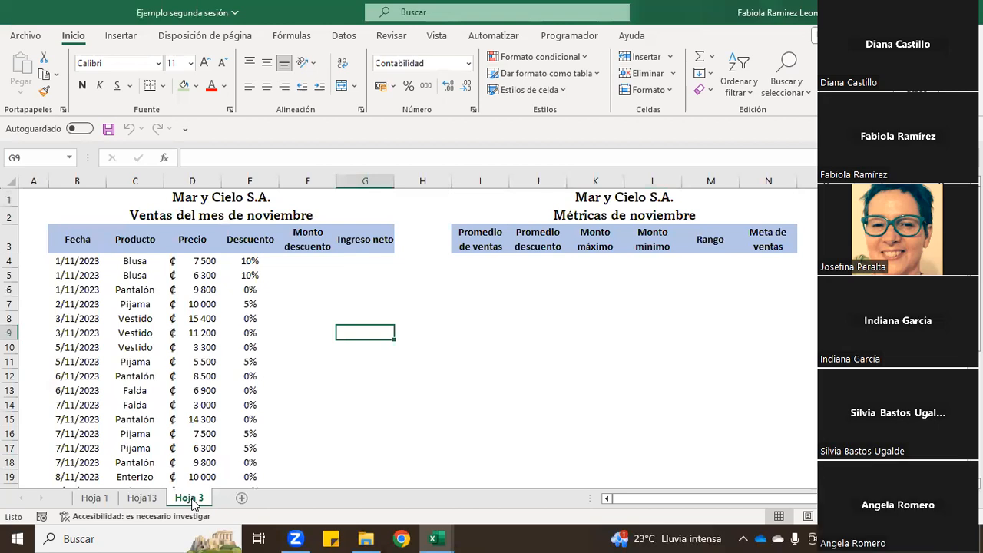
Check the list of hidden sheets from Hoja 1 without restoring any, and hide the blank sheet Hoja13
click(108, 500)
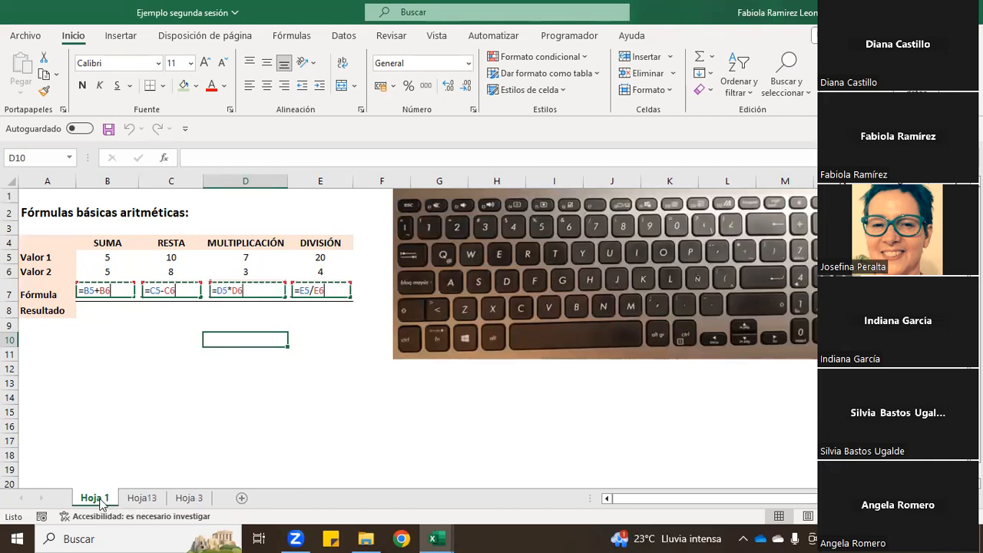
right_click(102, 503)
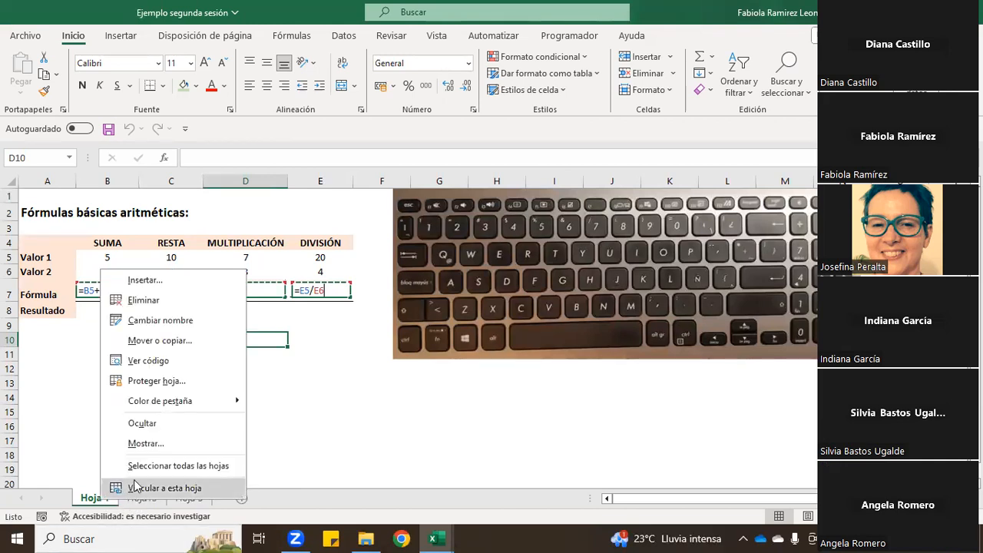
click(154, 446)
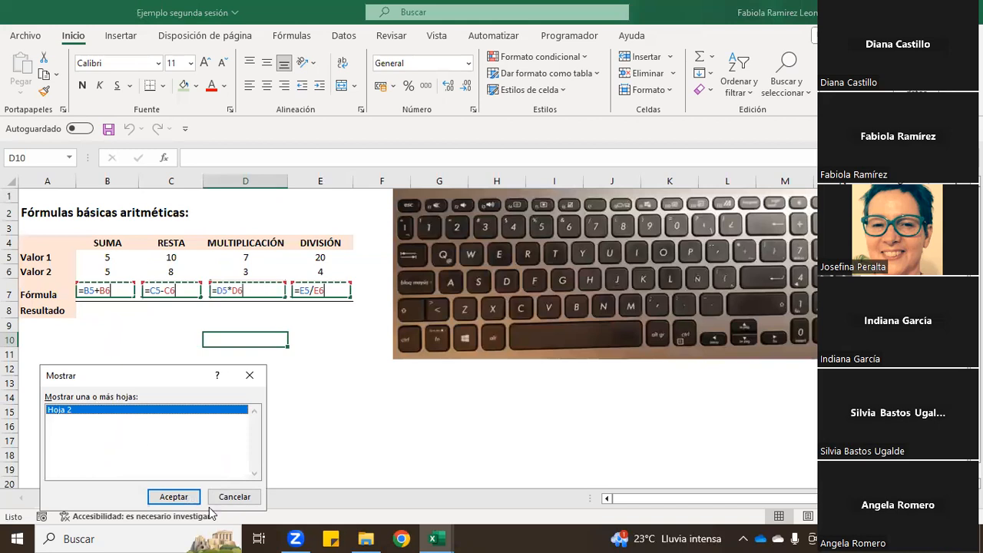
click(234, 496)
right_click(151, 498)
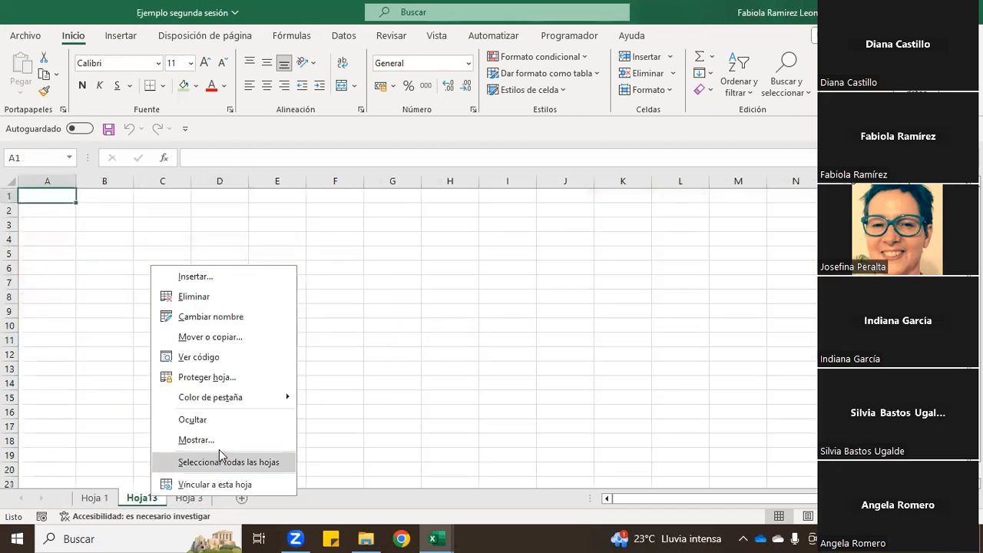
click(220, 421)
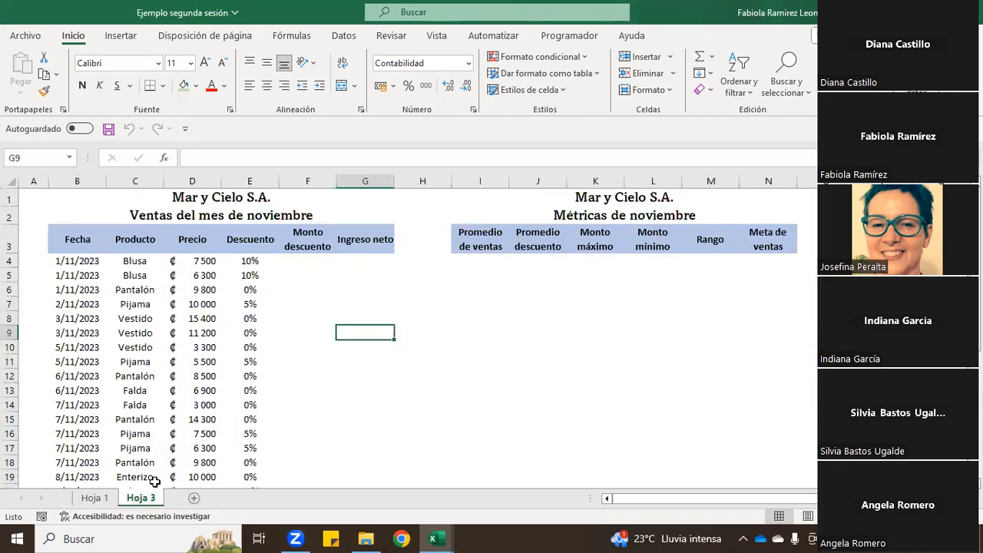
Unhide Hoja 2 from the list of hidden sheets, leaving Hoja13 hidden
click(109, 499)
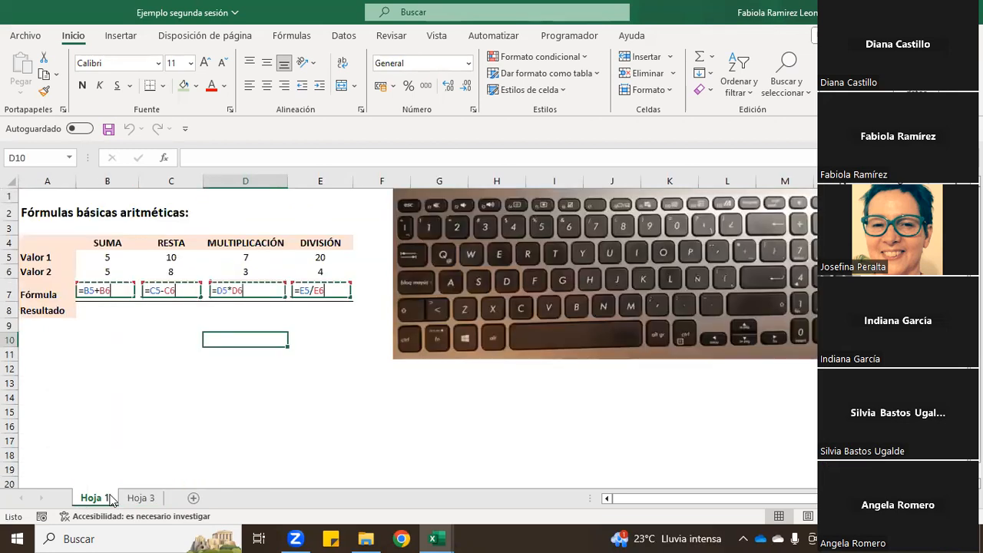
right_click(109, 498)
click(172, 444)
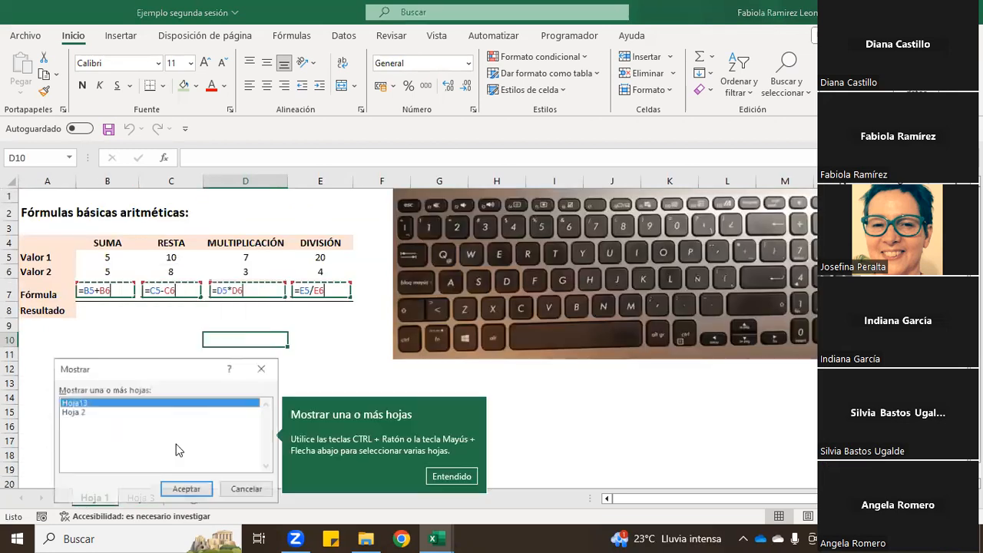
click(83, 413)
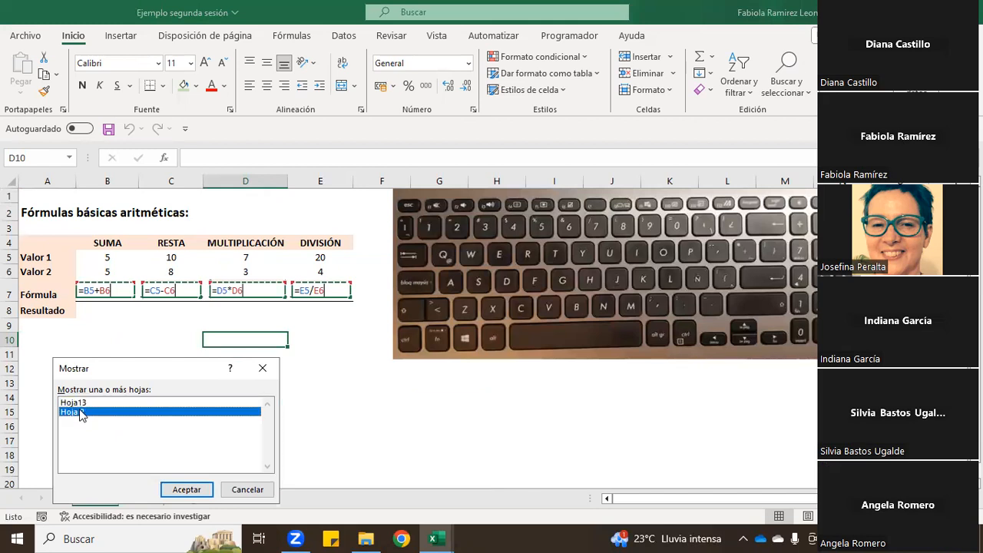
click(187, 490)
Unhide the blank sheet Hoja13 and delete it from the workbook
right_click(152, 498)
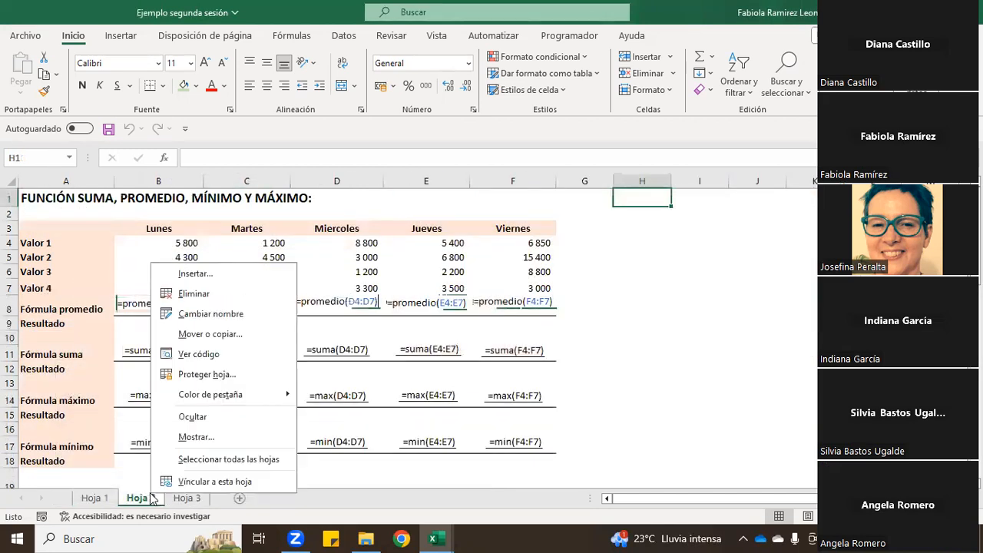
click(180, 438)
click(195, 485)
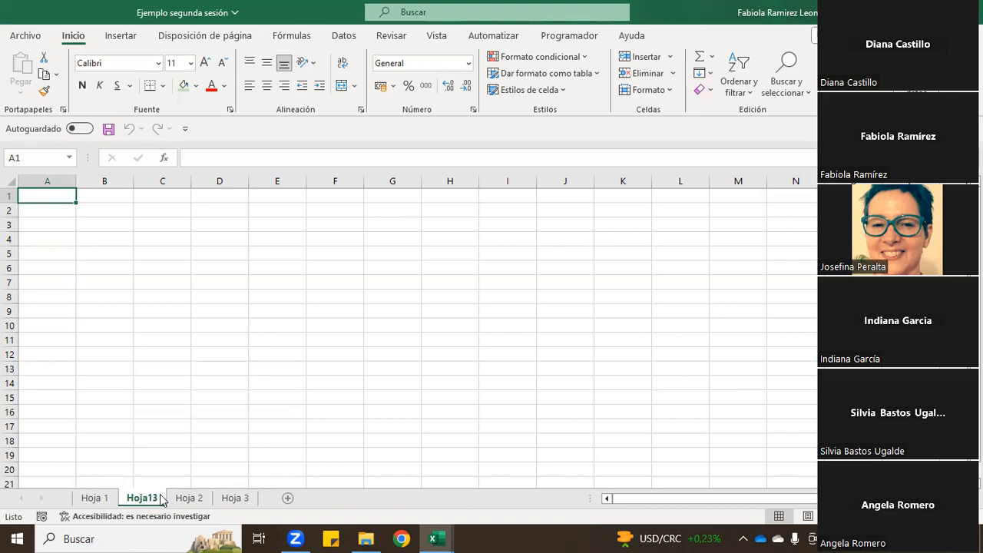
right_click(162, 498)
click(247, 296)
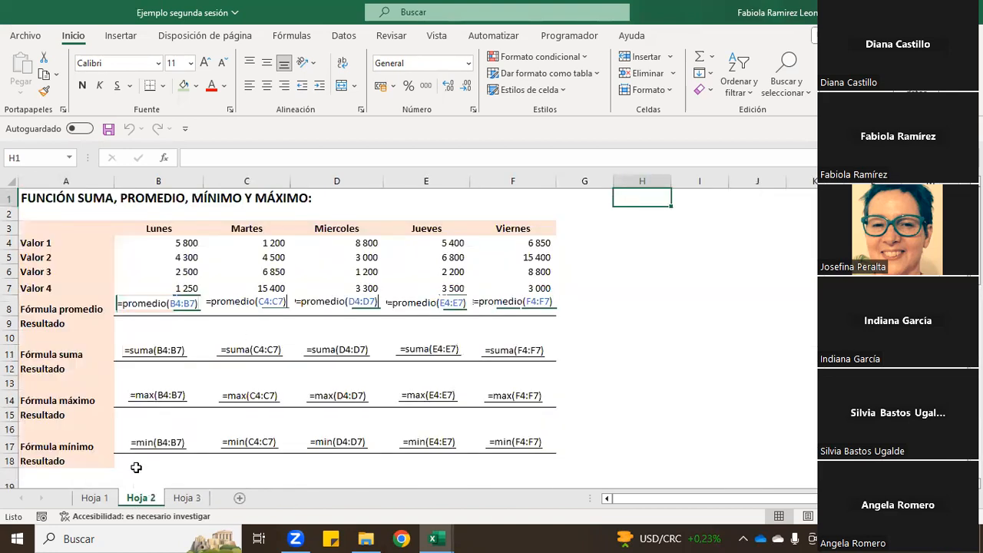
Rename the sheet Hoja 1 as Fórmulas
click(92, 499)
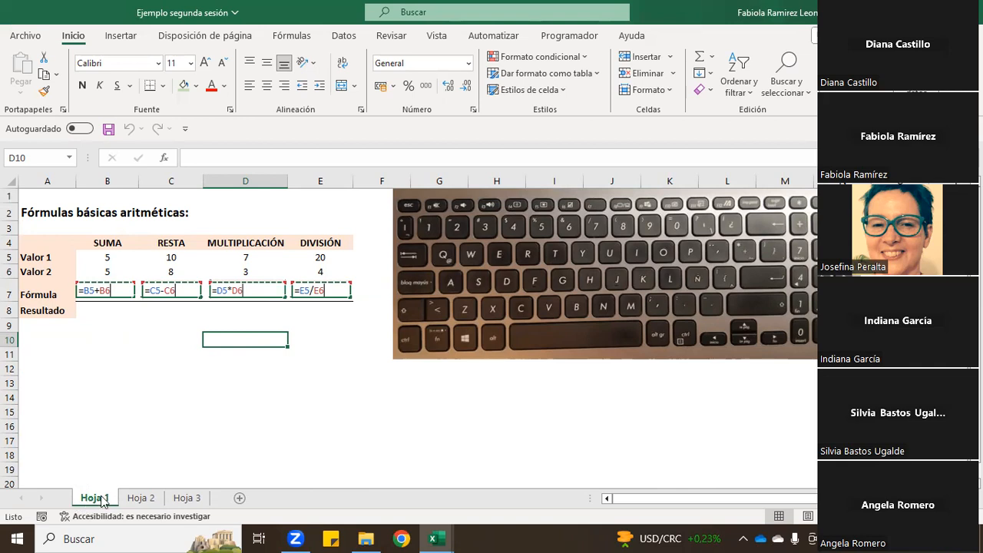
double_click(103, 499)
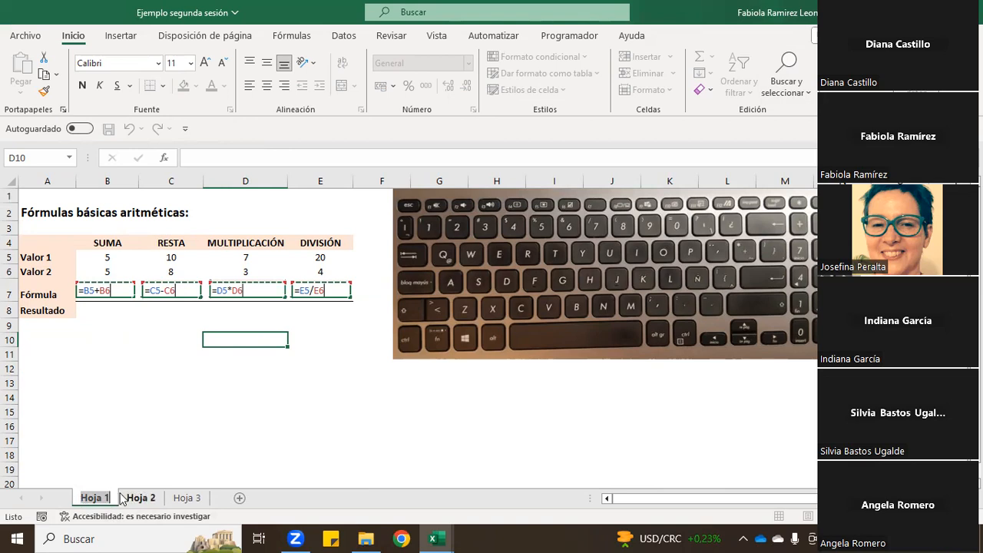
text(Fór)
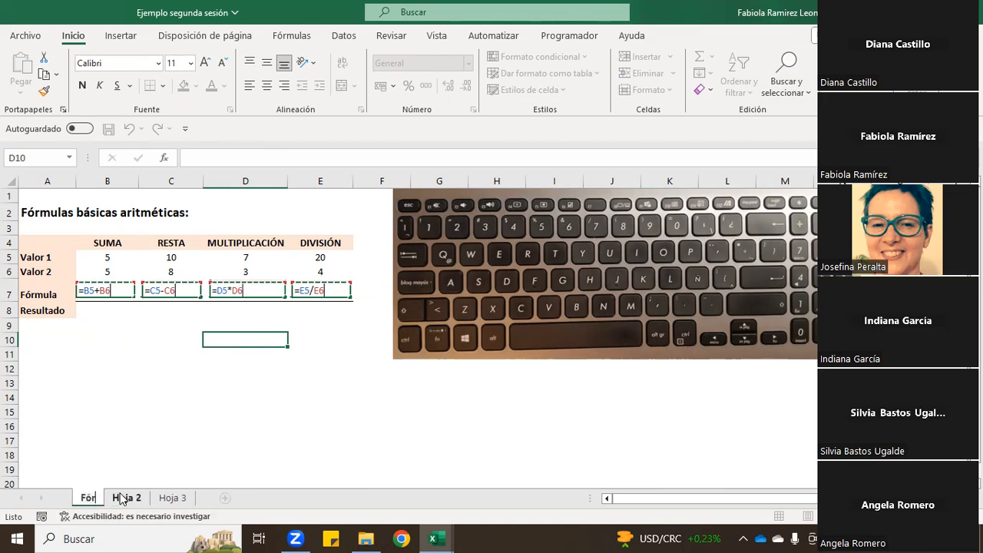
text(mulas)
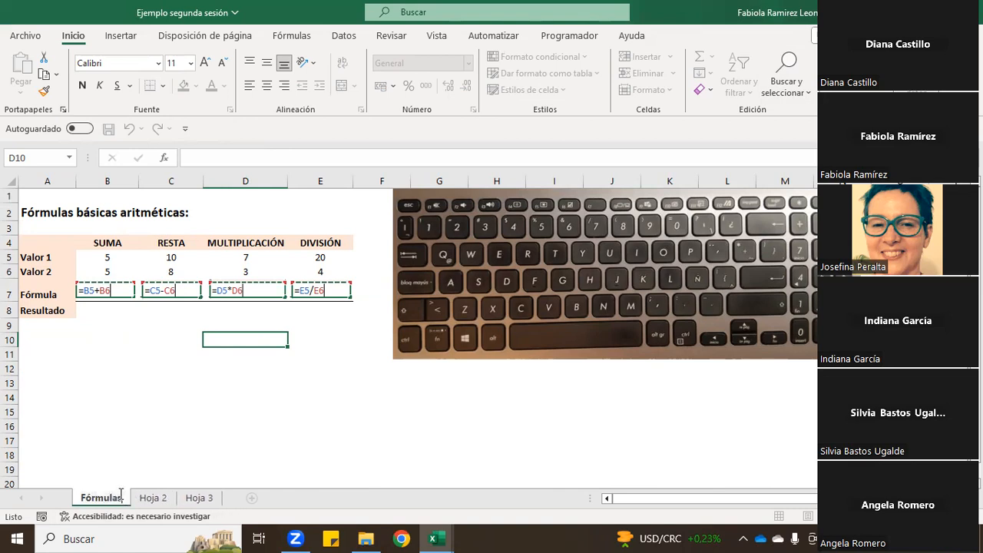
key(Return)
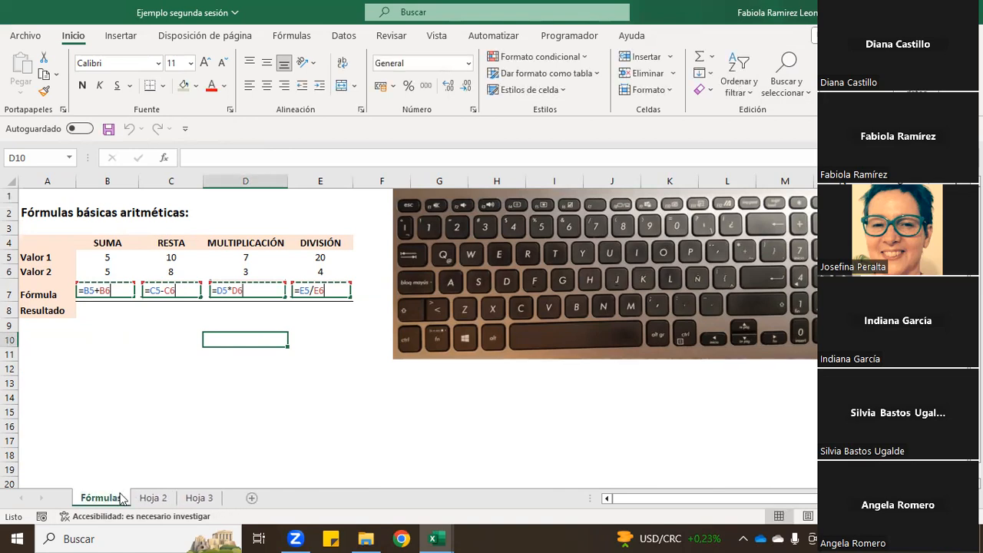
Rename the sheet Hoja 2 as Funciones
right_click(142, 501)
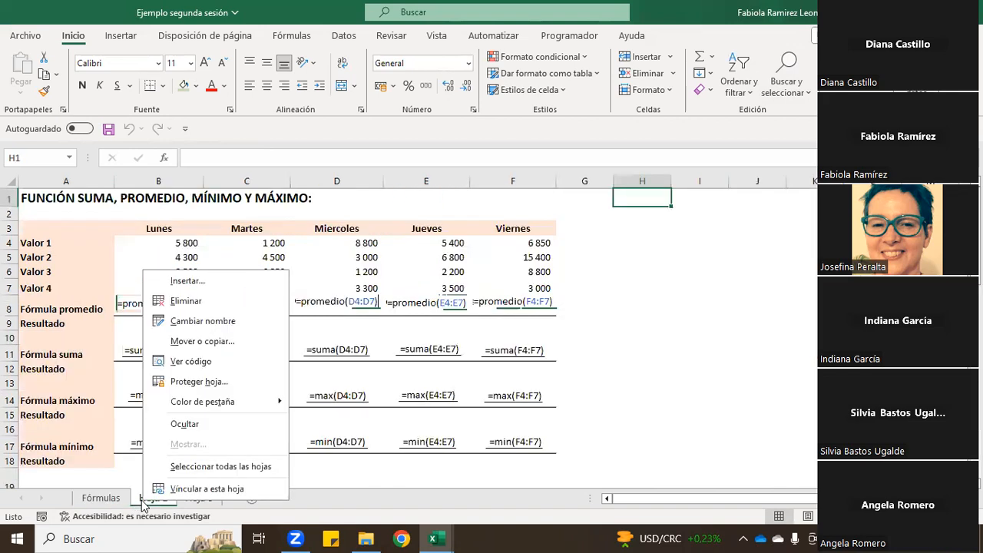
click(209, 323)
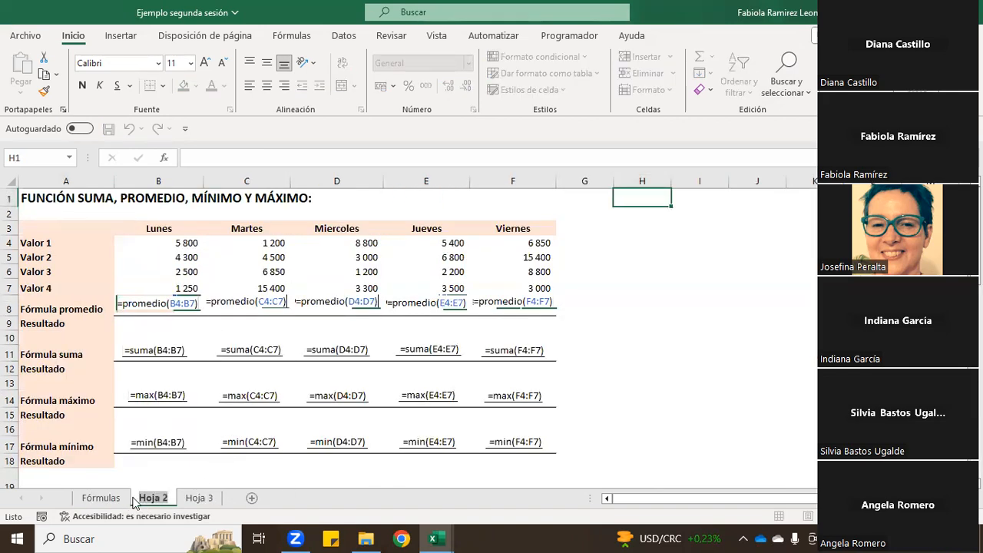
text(F)
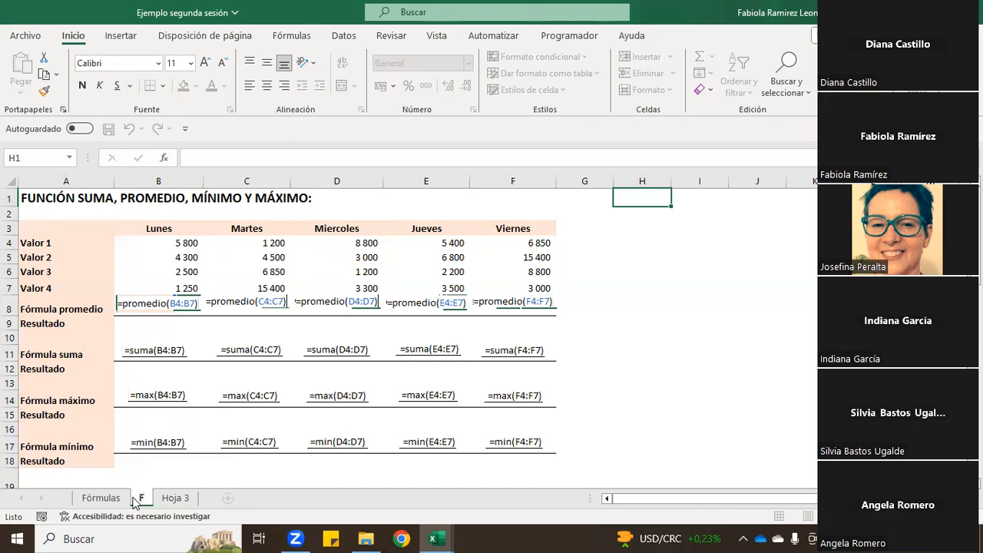
text(unciones)
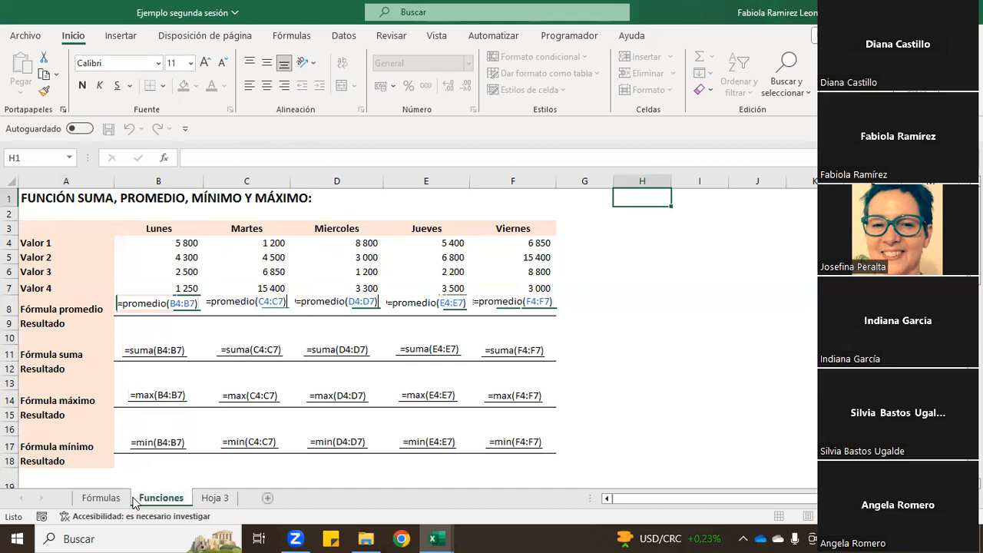
key(Return)
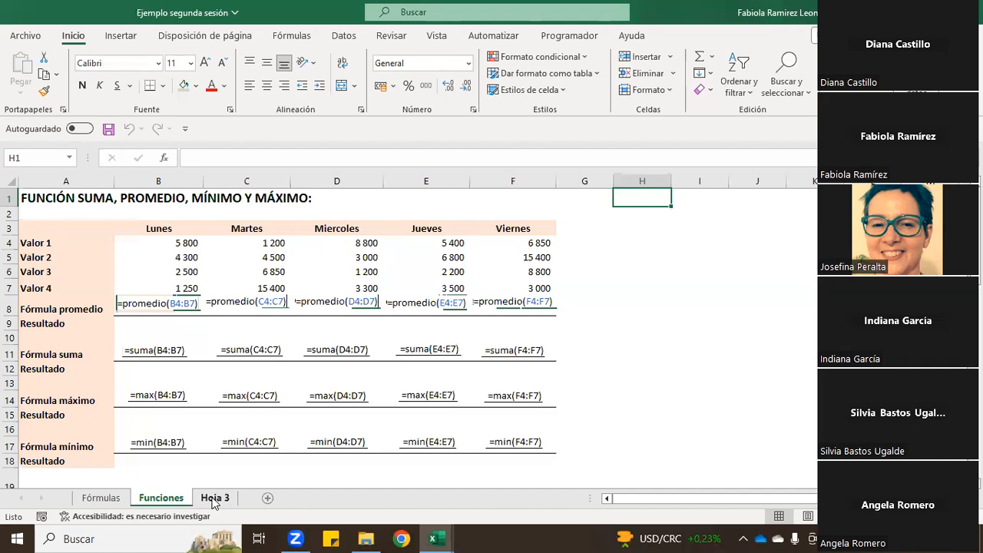
Rename the sheet Hoja 3 as Ejemplo
double_click(215, 498)
text(Ejemplo)
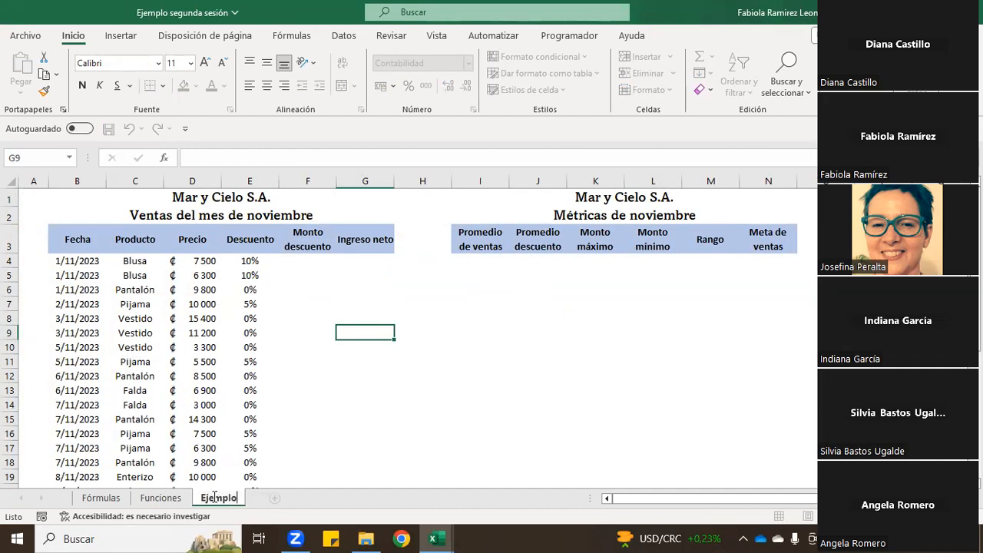
key(Return)
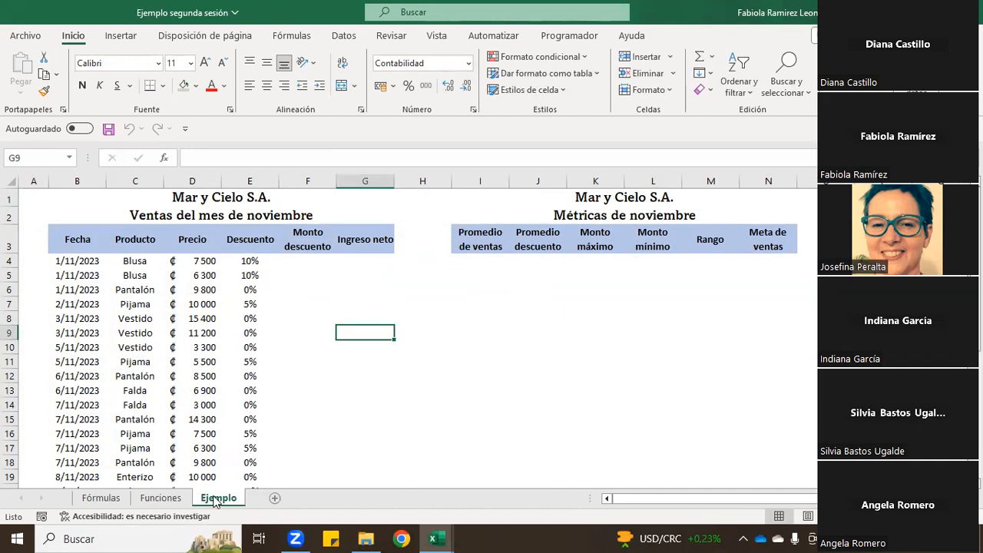
Open the Fórmulas sheet's name for editing directly on its tab and leave the edit without entering a new name
click(100, 498)
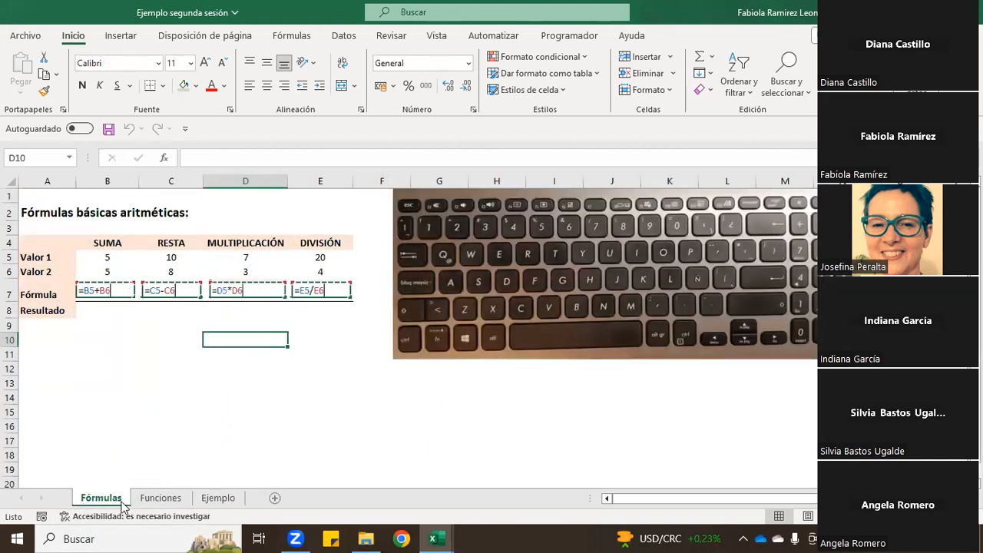
double_click(121, 500)
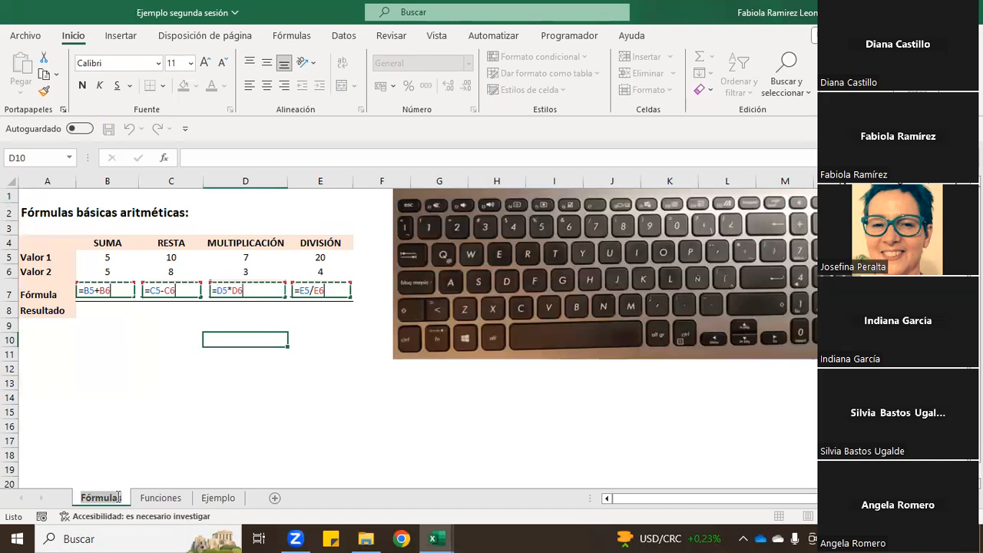
right_click(160, 498)
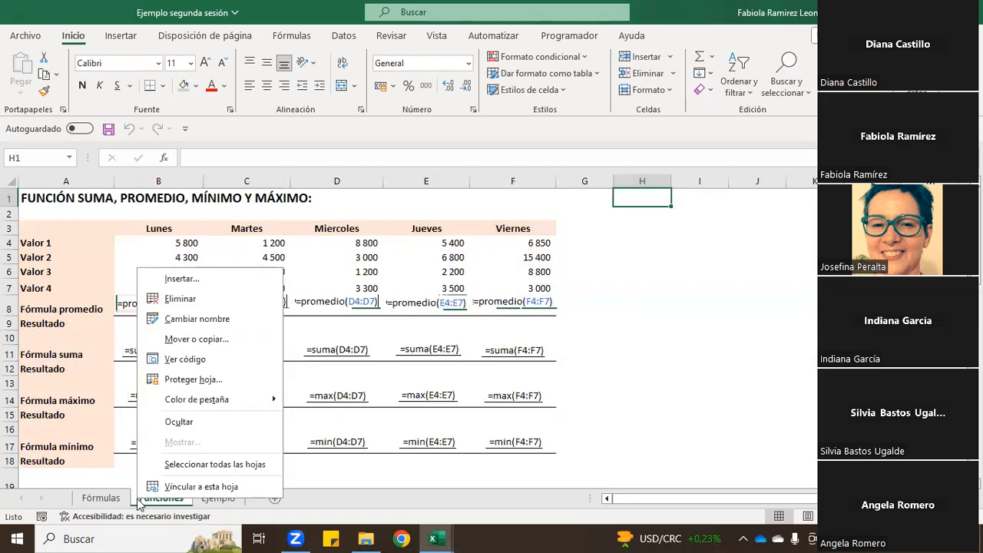
click(107, 497)
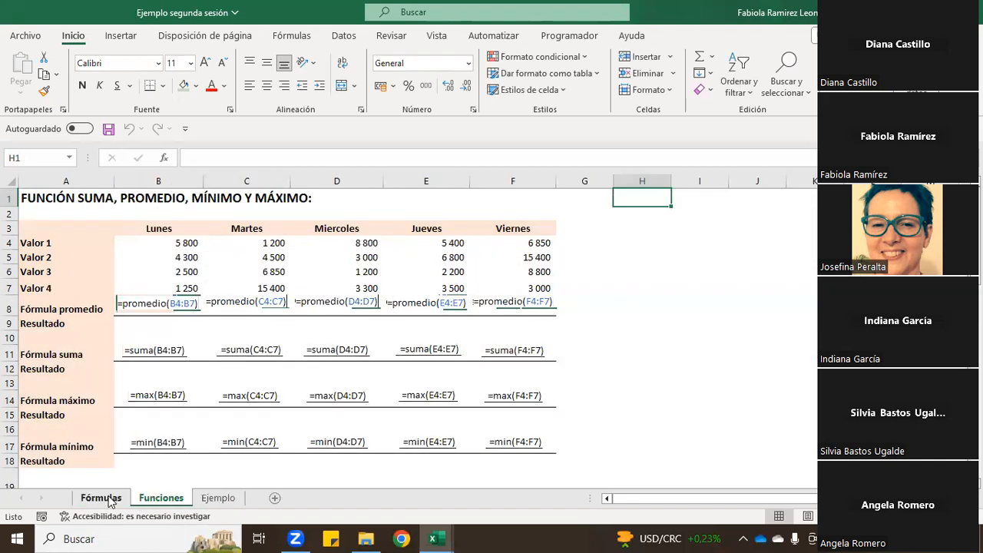
click(111, 498)
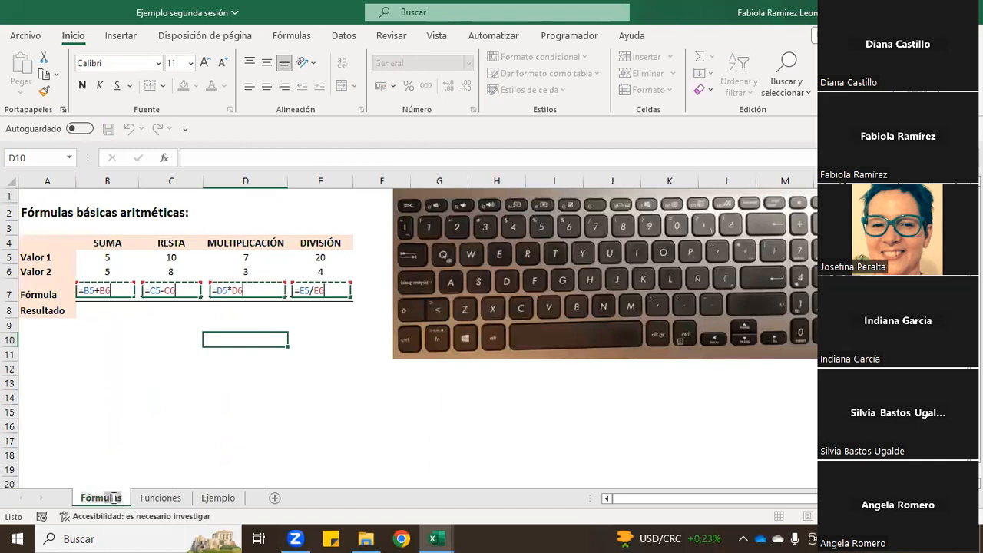
key(Return)
double_click(121, 499)
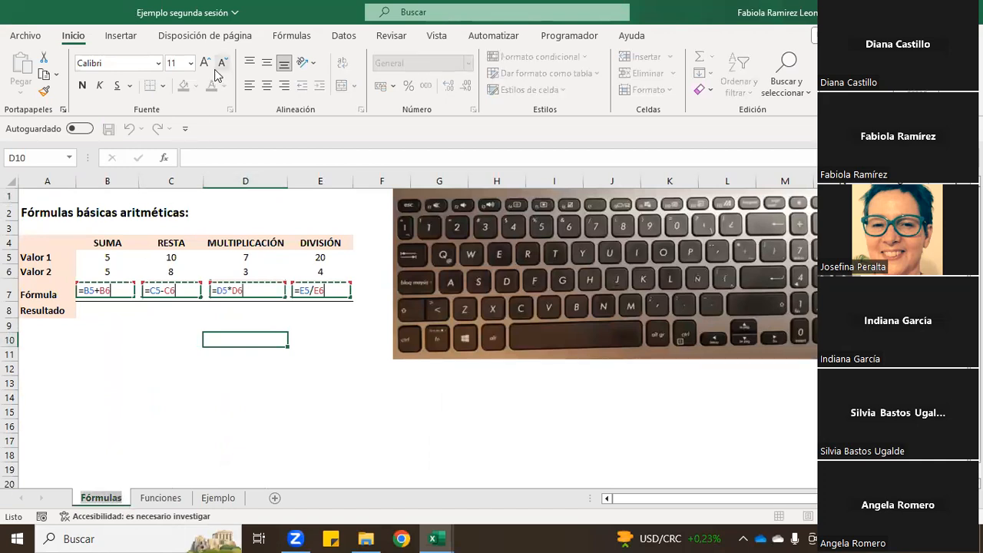
click(135, 501)
click(122, 501)
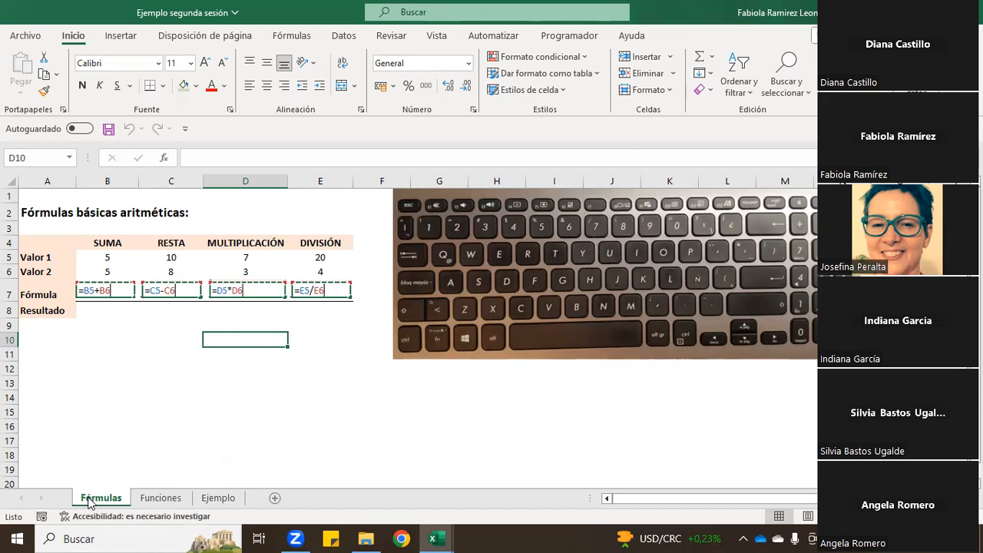
right_click(91, 504)
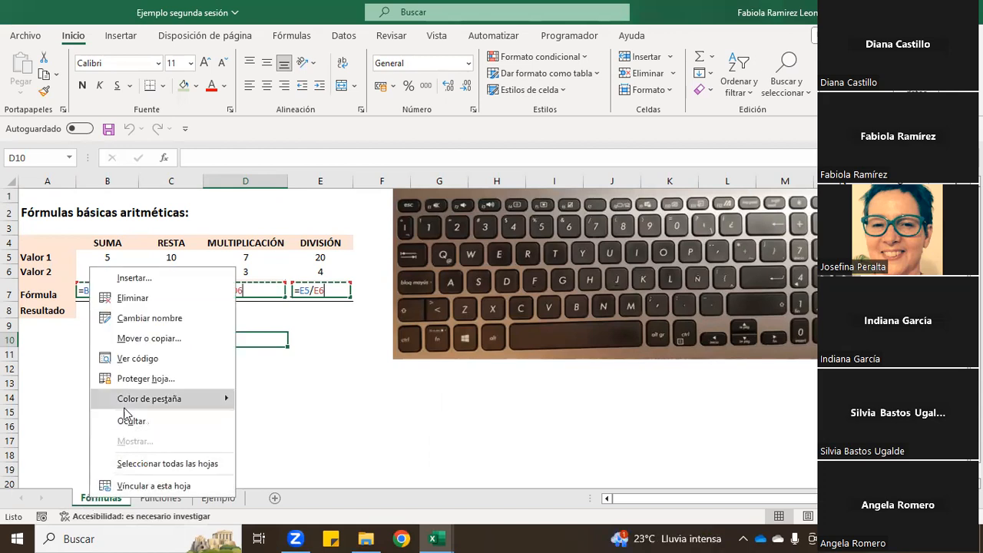
mouse_move(133, 405)
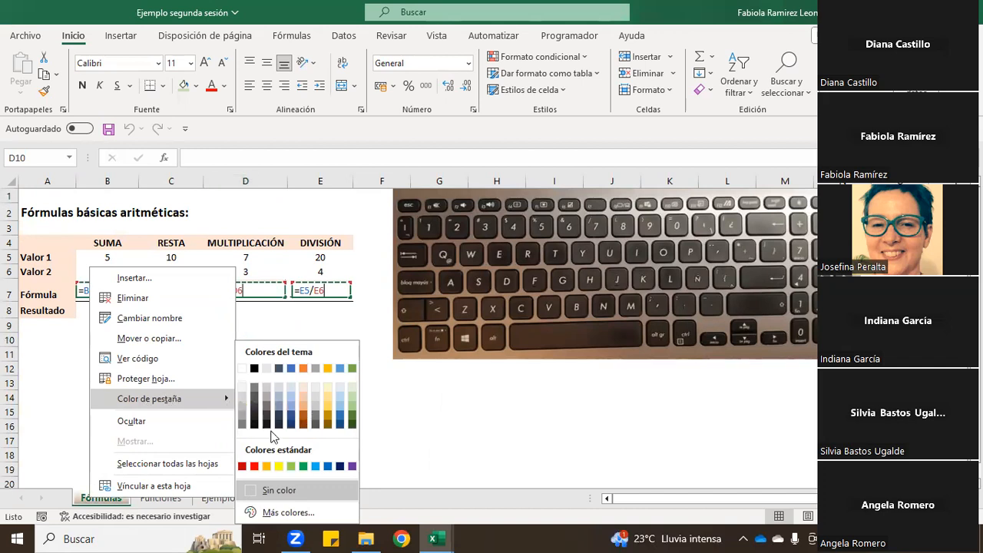
click(273, 513)
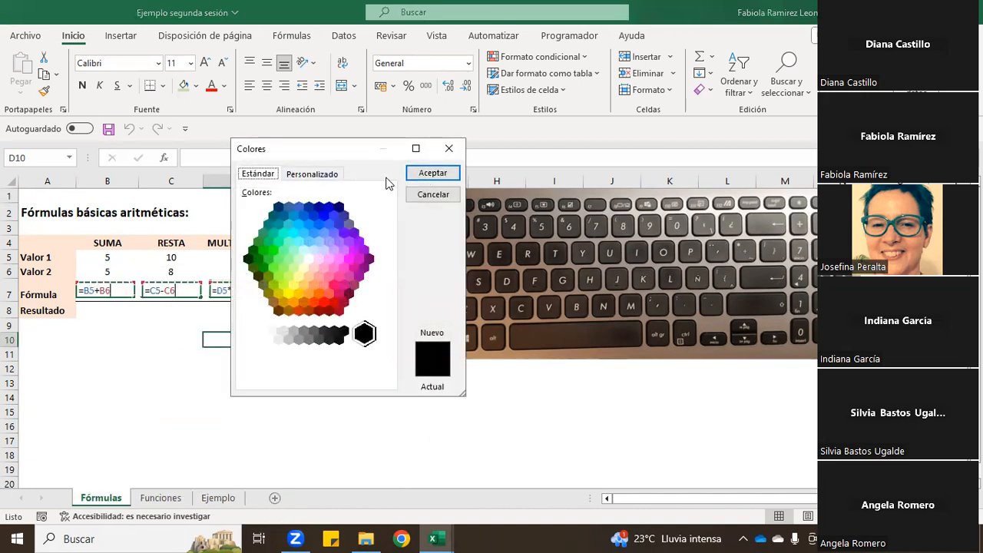
click(448, 148)
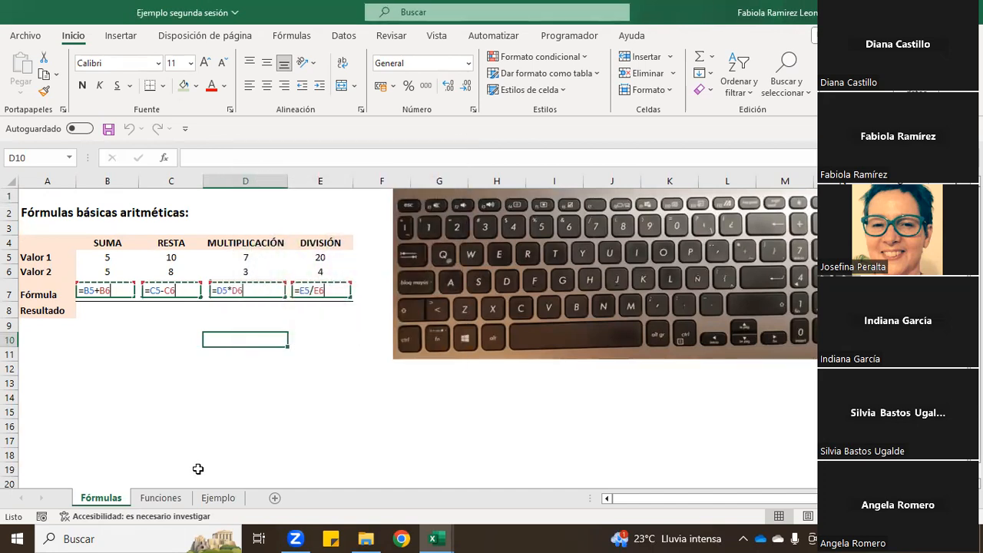
Colour the Fórmulas sheet tab with the orange theme colour
right_click(120, 499)
mouse_move(193, 399)
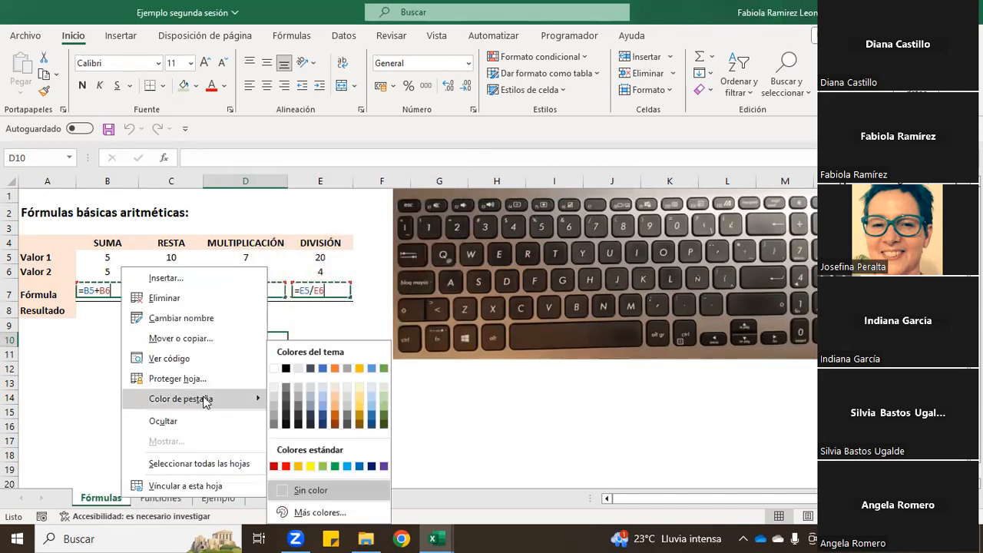
click(336, 369)
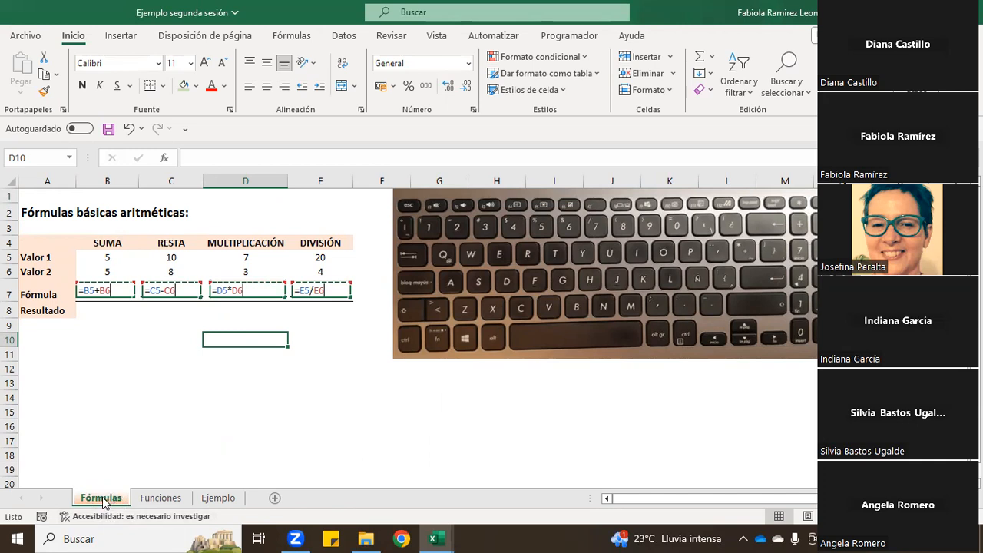
Colour the Funciones sheet tab green
click(147, 499)
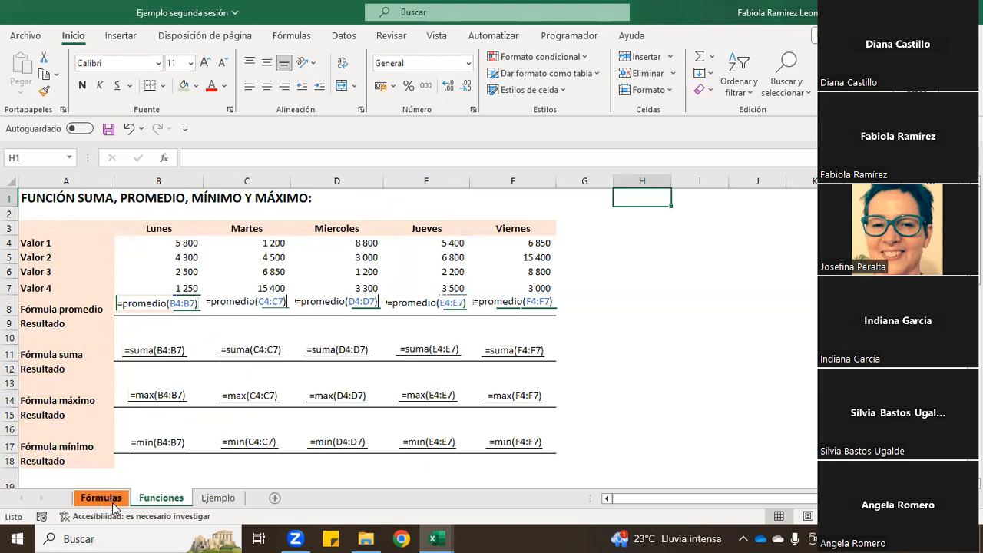
right_click(170, 500)
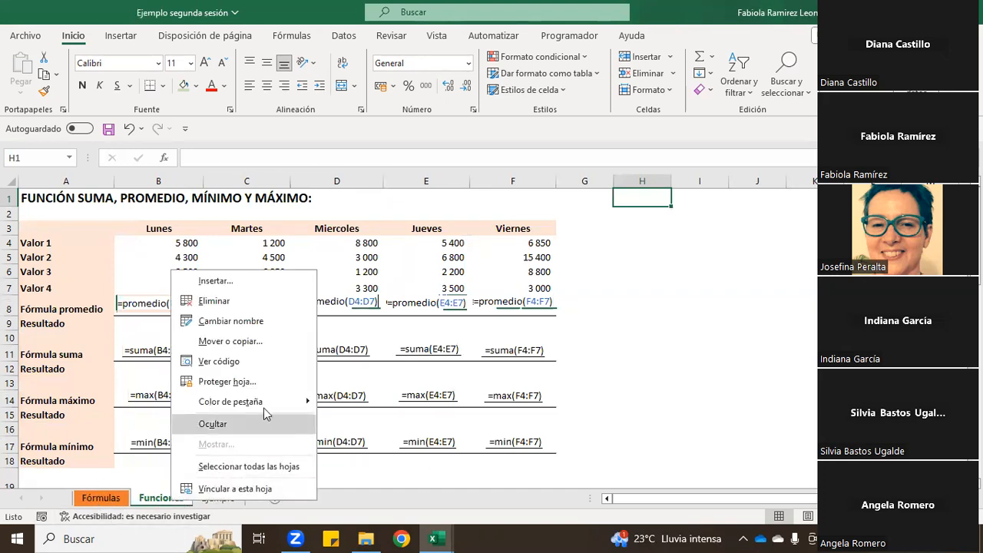
mouse_move(267, 402)
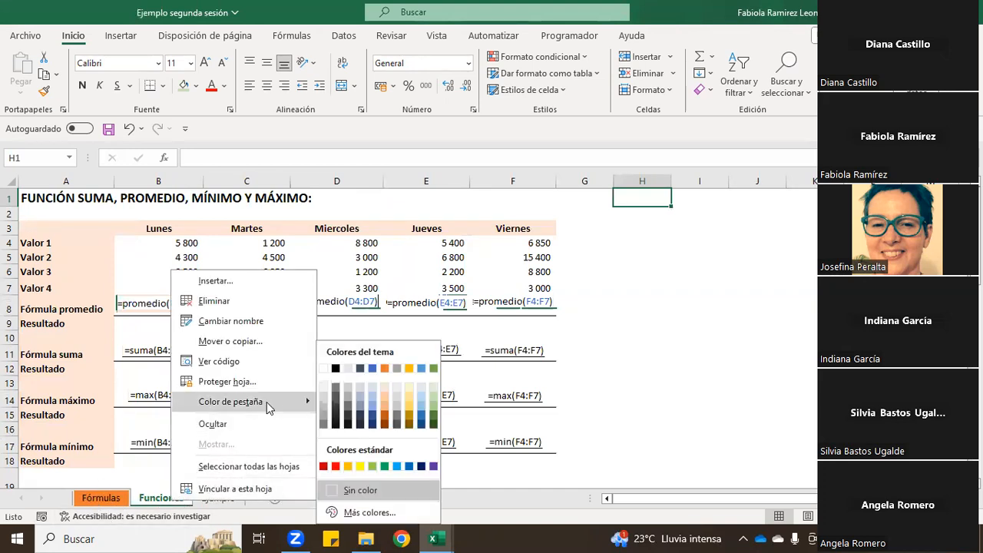
click(433, 385)
Colour the Ejemplo sheet tab light blue using a theme colour
click(224, 499)
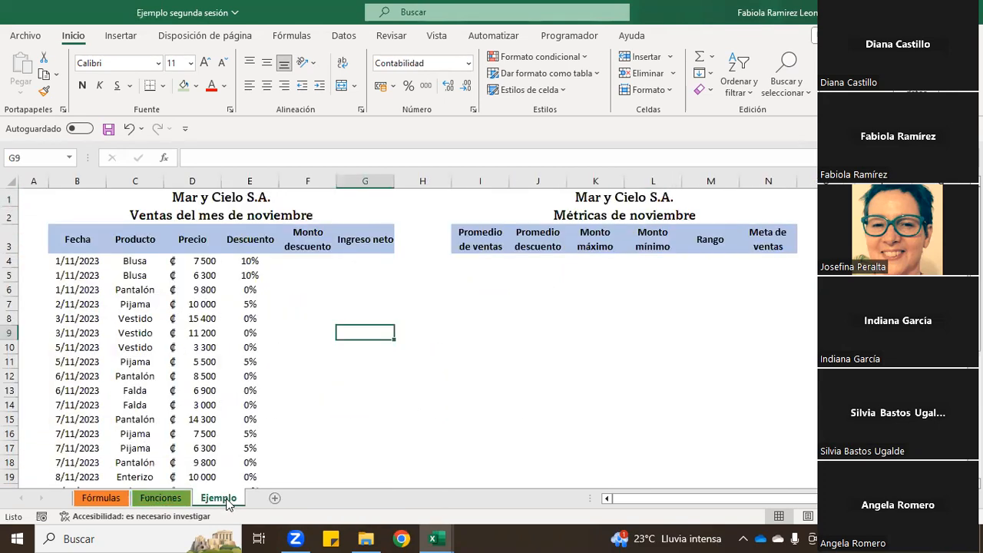
right_click(227, 503)
mouse_move(312, 396)
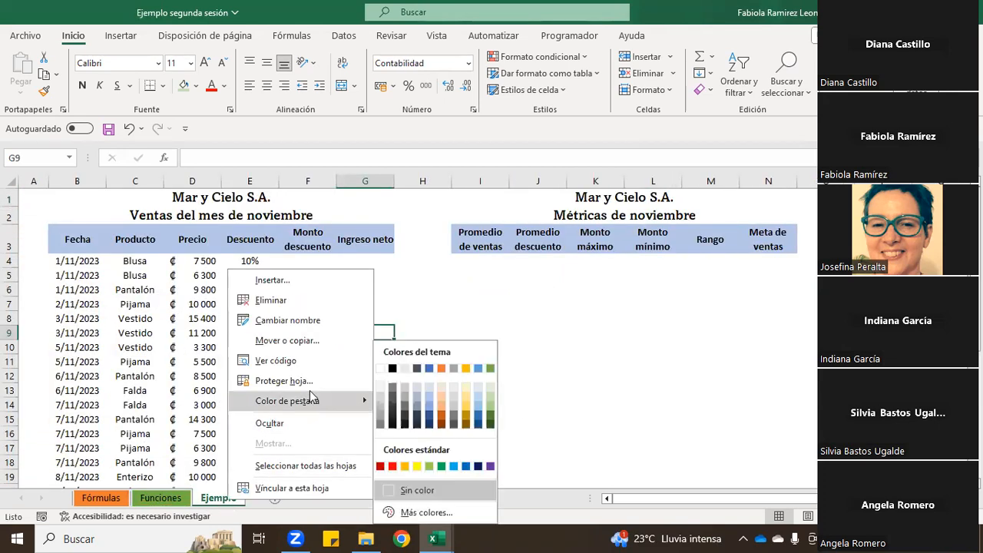
click(430, 402)
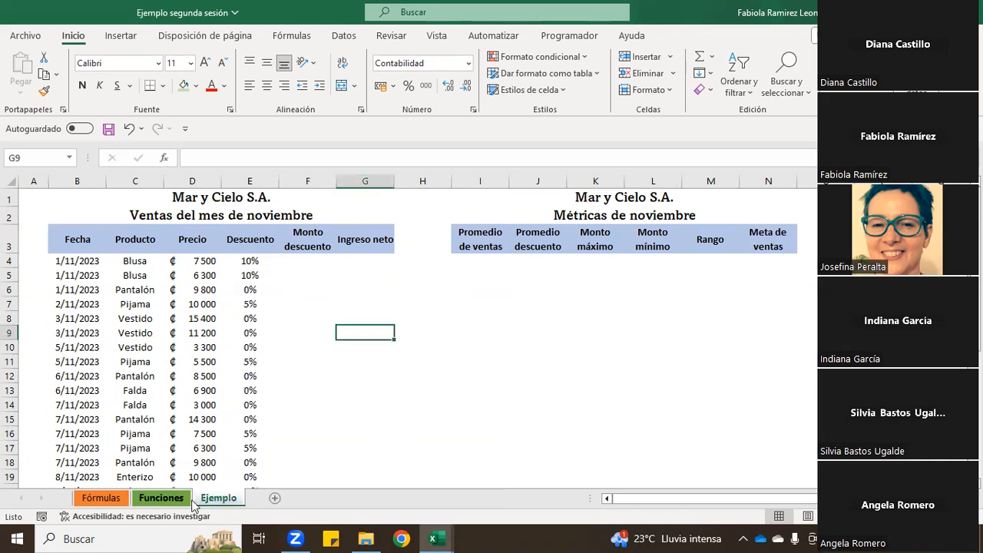
Switch between the Funciones and Fórmulas sheets to view the tab colours, finishing on Fórmulas
click(163, 500)
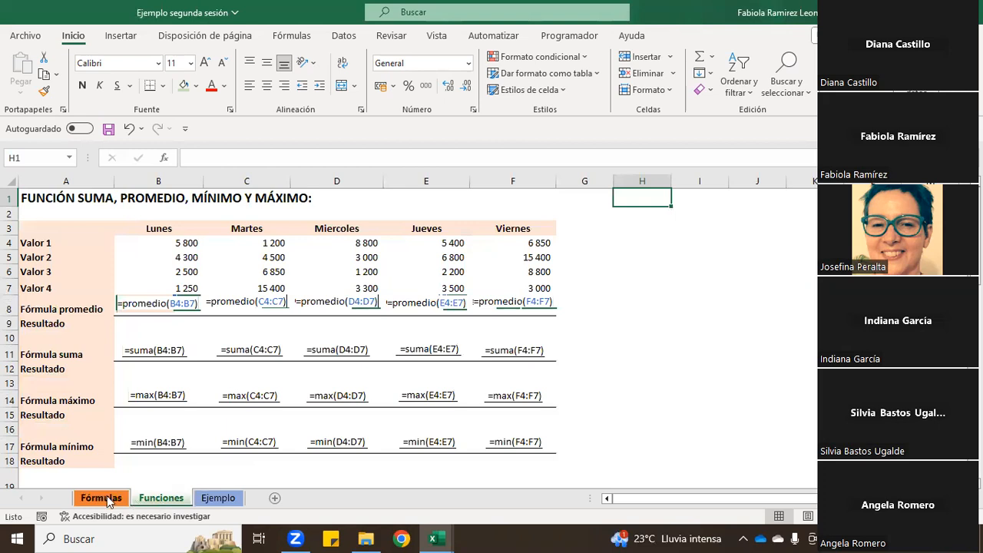
click(108, 501)
click(163, 499)
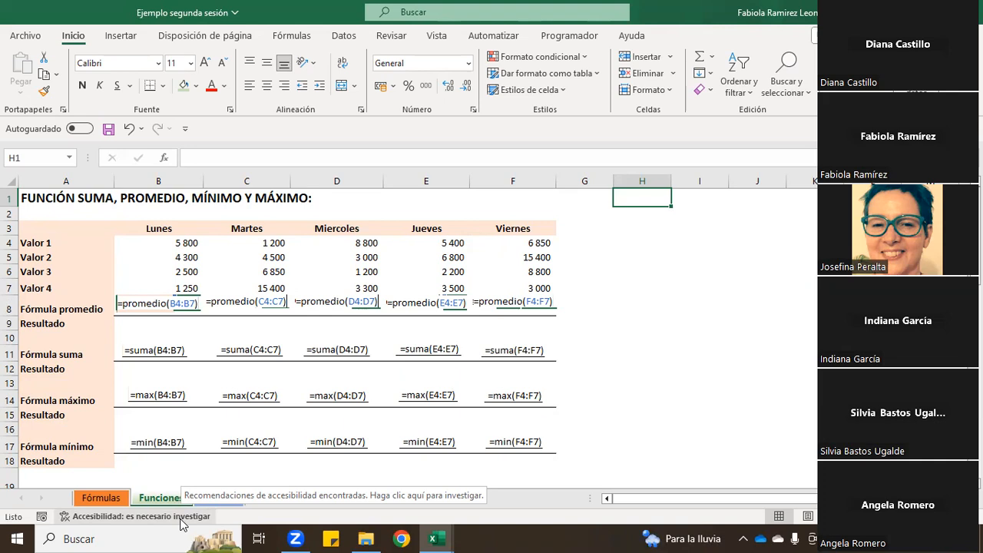
click(92, 499)
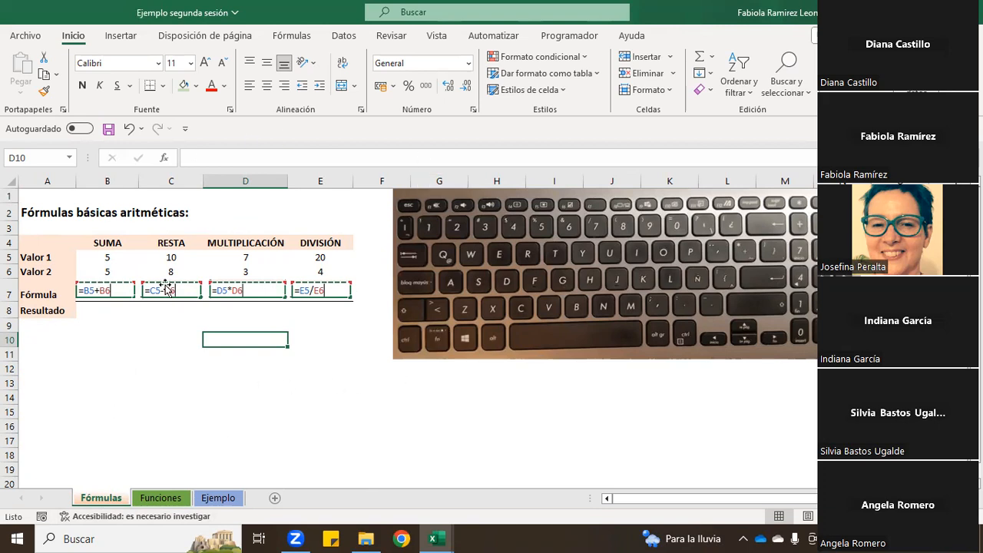
click(182, 21)
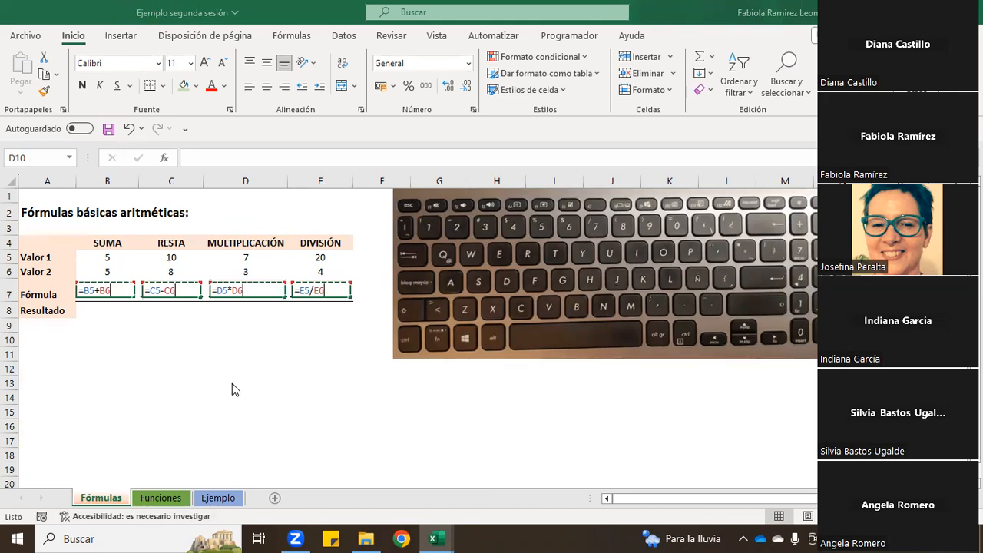
right_click(107, 501)
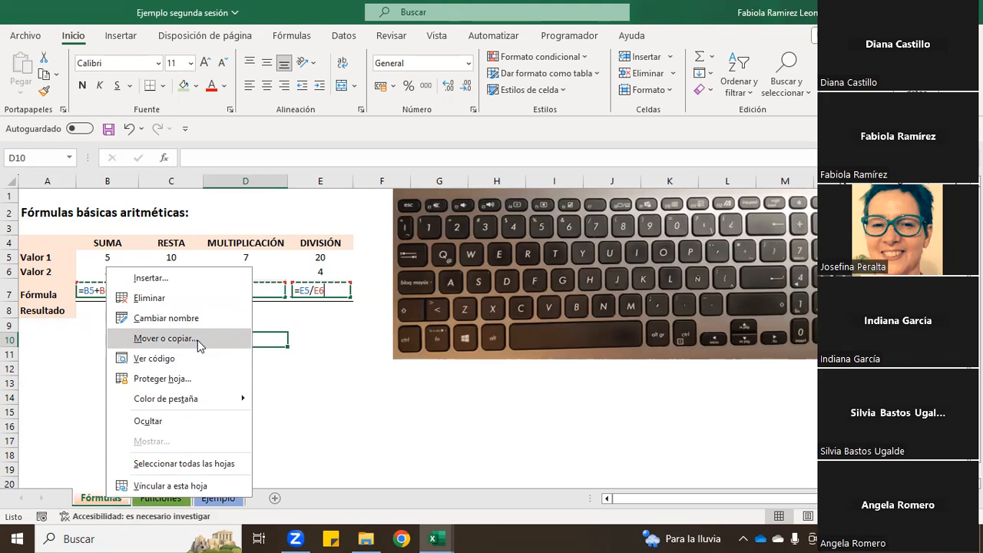
click(165, 338)
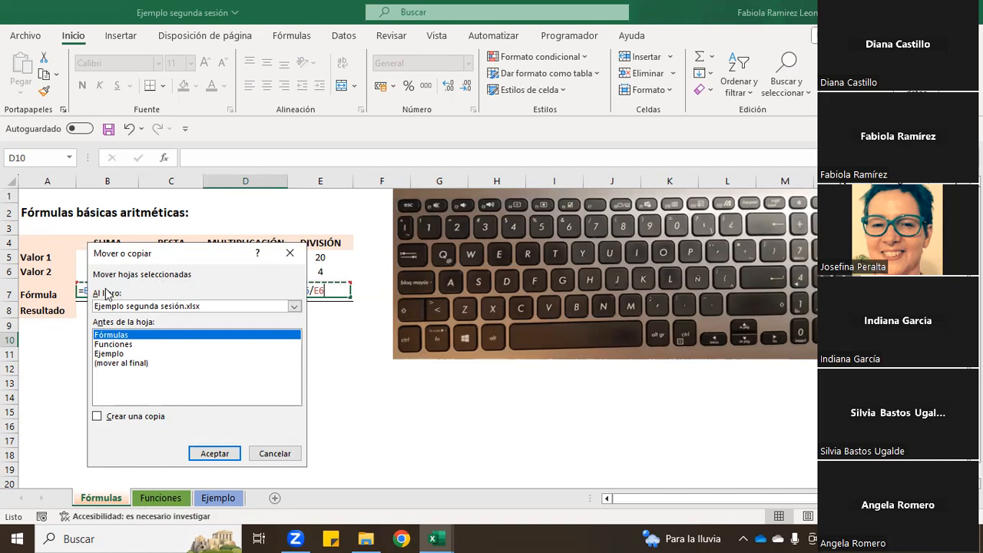
click(294, 305)
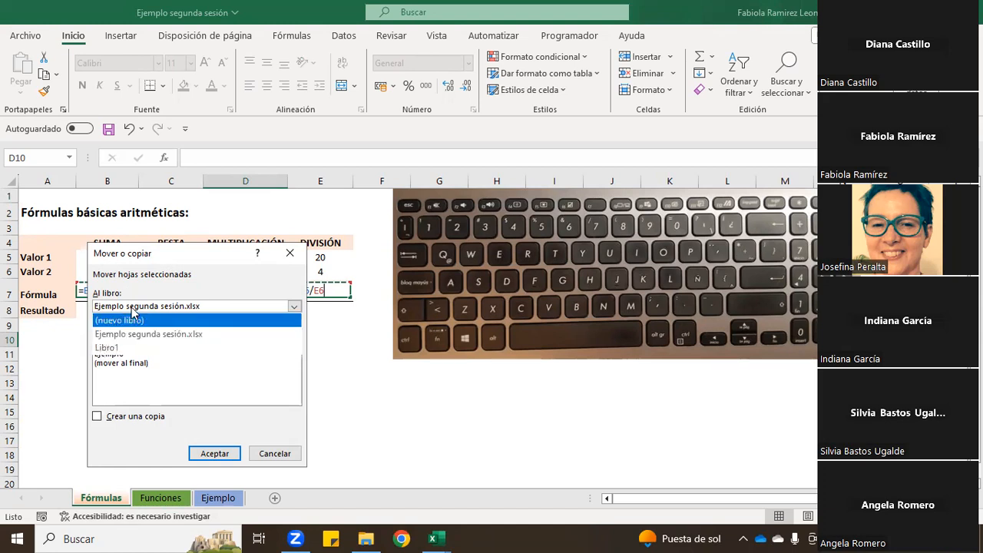
click(295, 307)
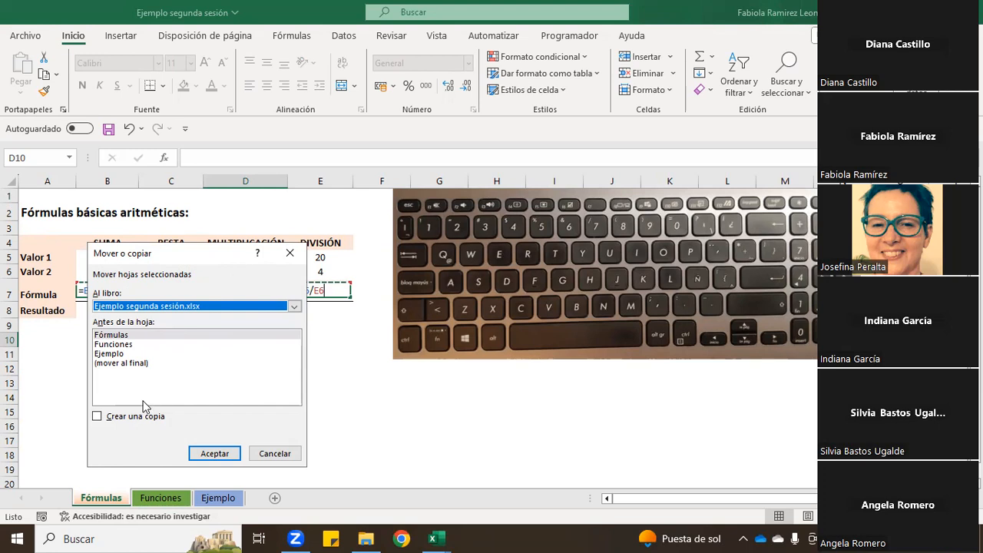
click(116, 364)
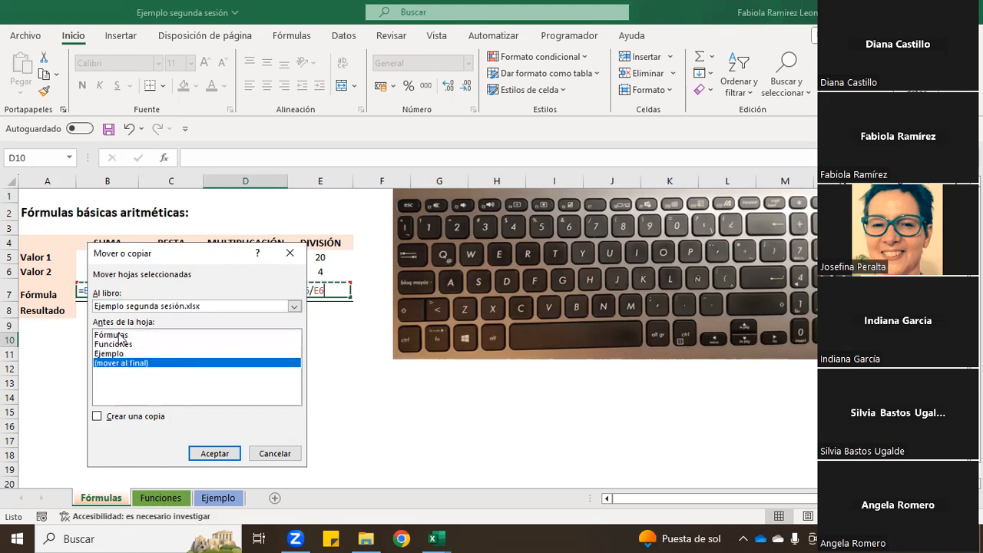
click(274, 454)
mouse_move(106, 501)
mouse_down()
mouse_move(252, 498)
mouse_move(87, 497)
mouse_up()
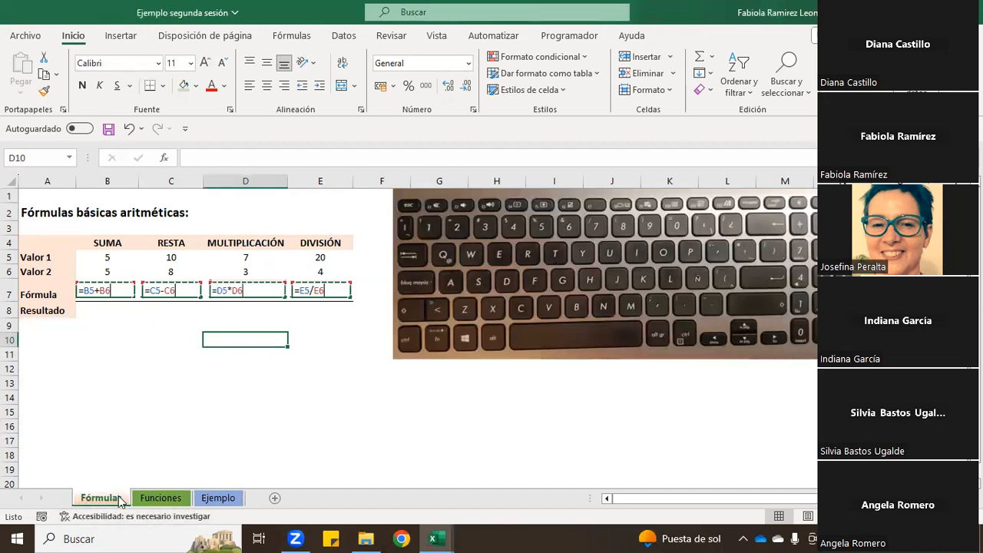
Create a copy of the Fórmulas sheet at the end of the same workbook
right_click(115, 500)
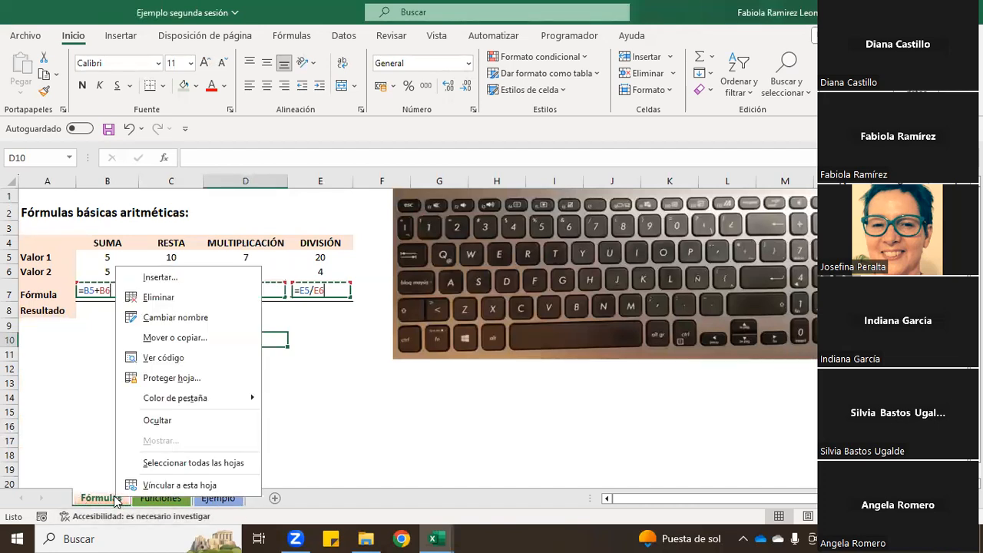
click(188, 339)
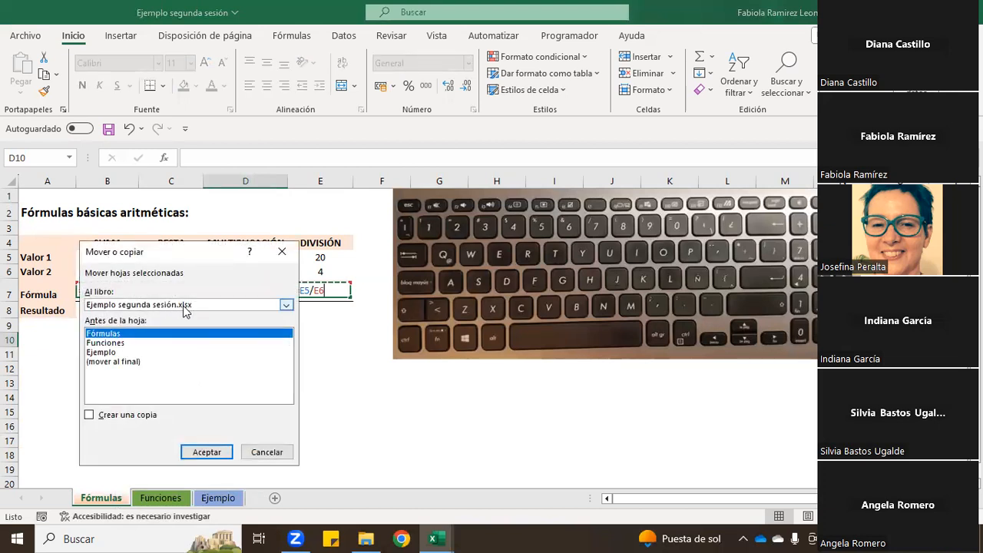
click(89, 415)
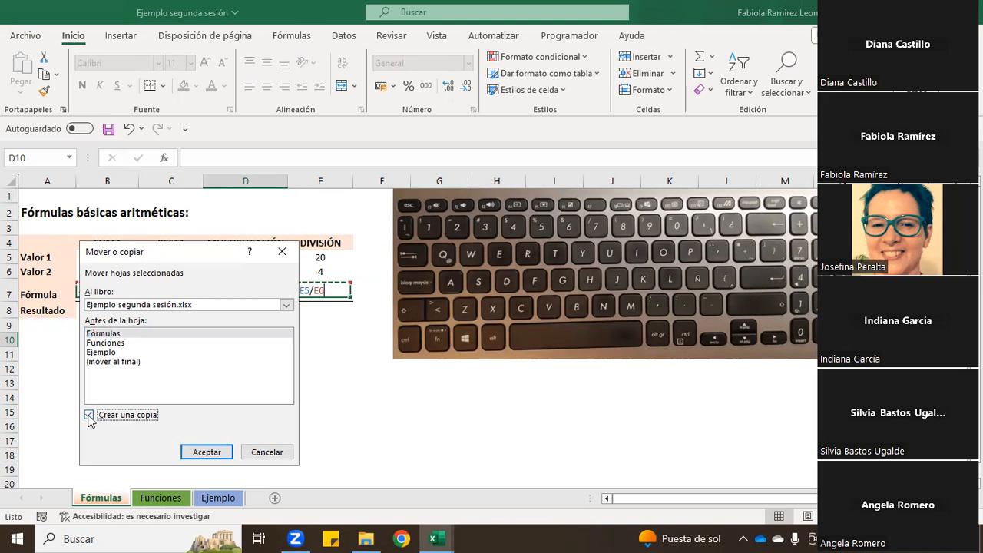
click(135, 362)
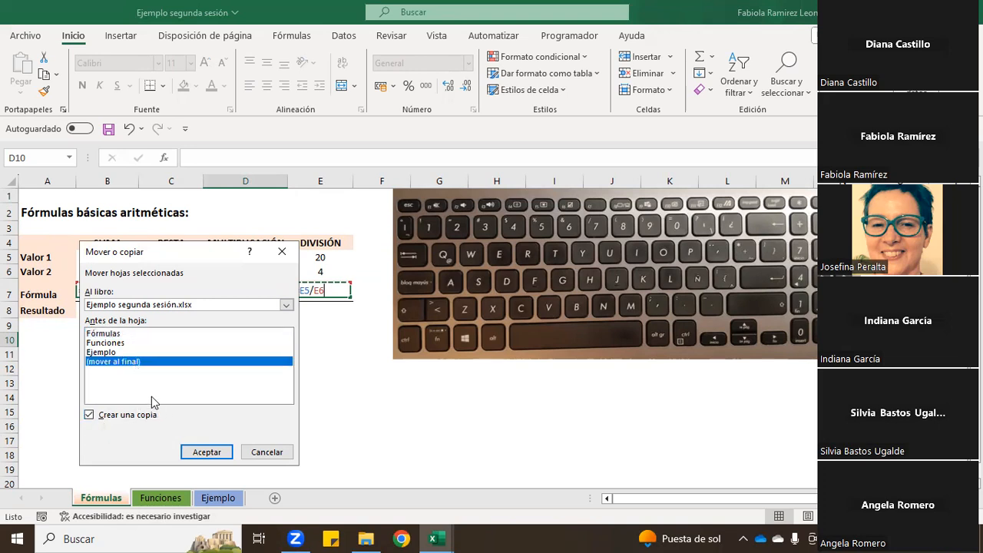
click(192, 452)
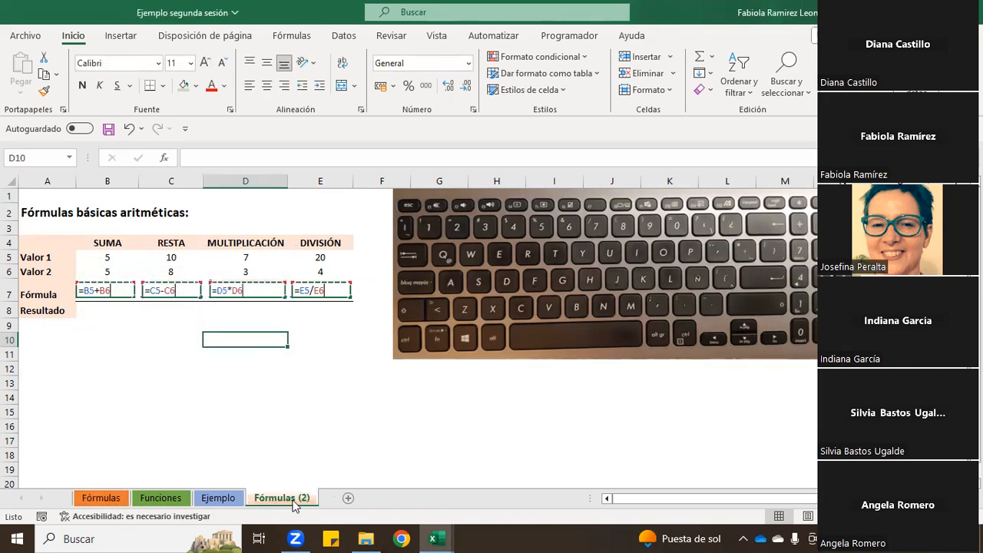
Switch between the Ejemplo, Fórmulas and Fórmulas (2) sheets to compare the copy with its original, finishing on Fórmulas (2)
click(220, 498)
click(283, 501)
click(107, 499)
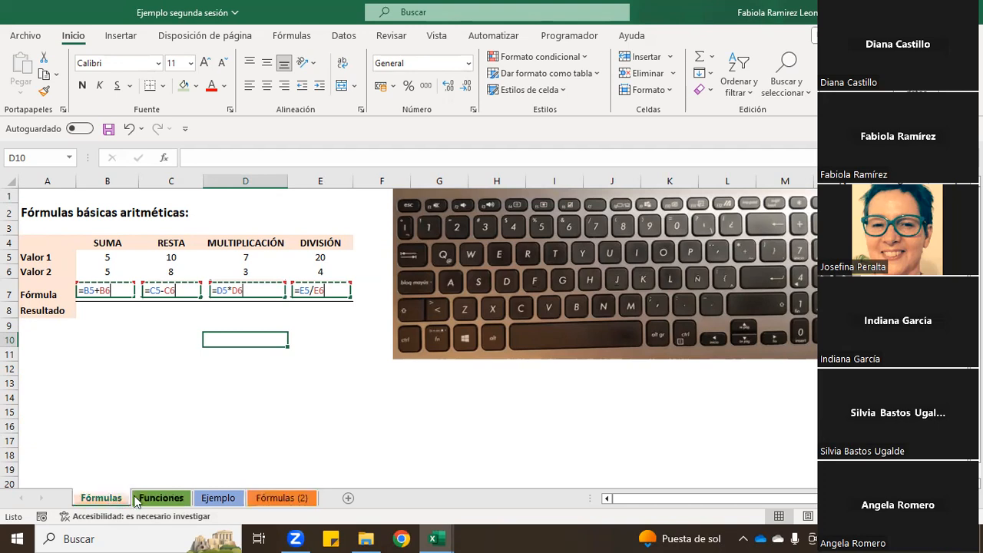
click(294, 501)
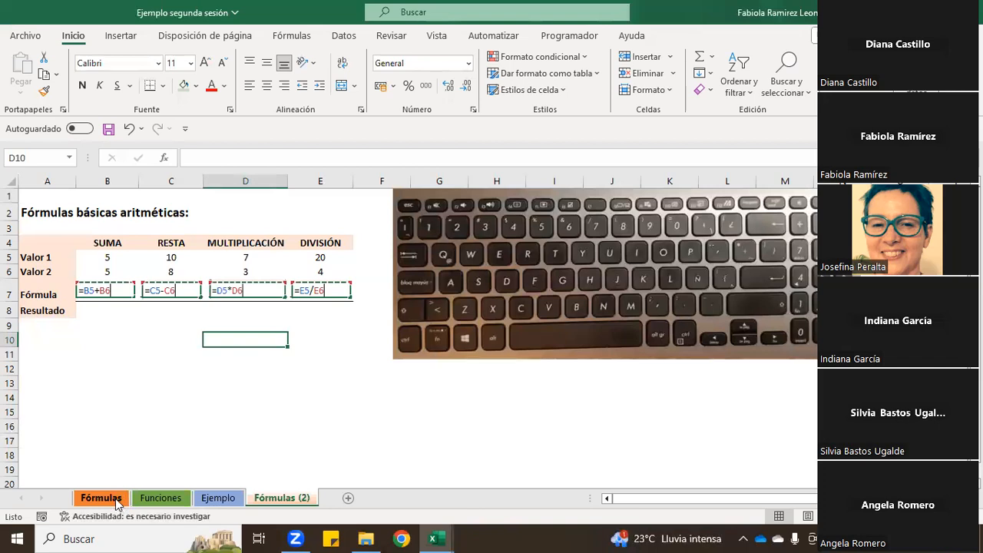
View the open Libro1 workbook and return to the Ejemplo segunda sesión workbook
mouse_move(452, 538)
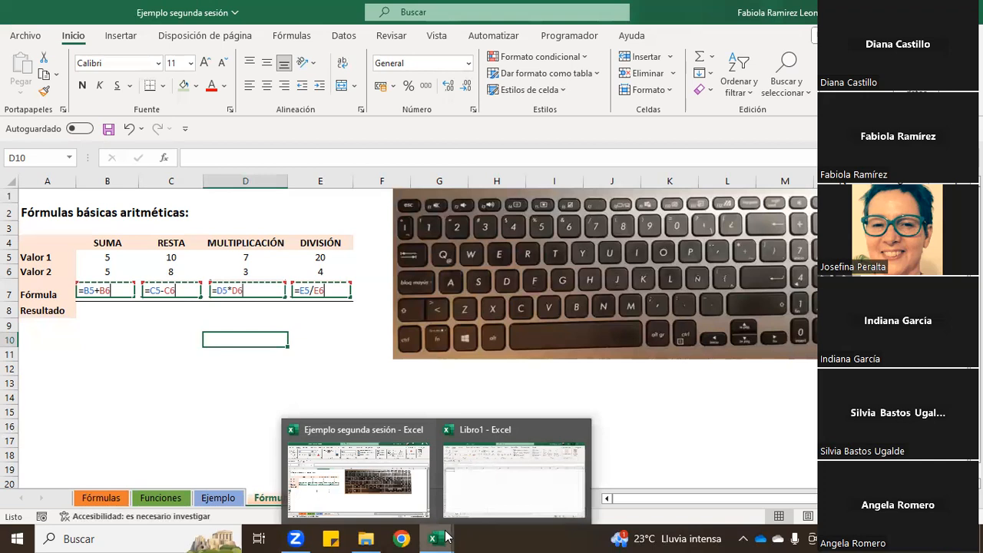
click(483, 459)
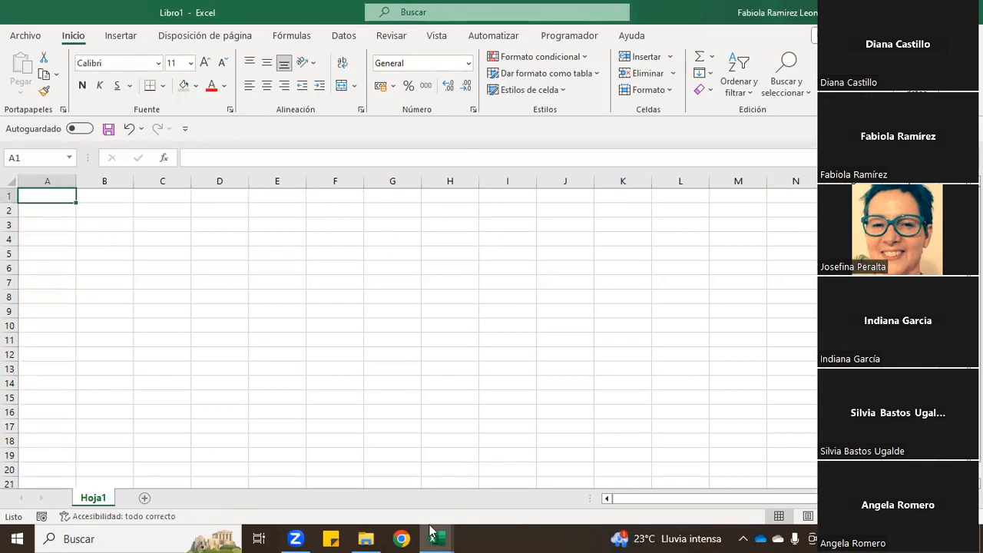
mouse_move(435, 537)
click(398, 493)
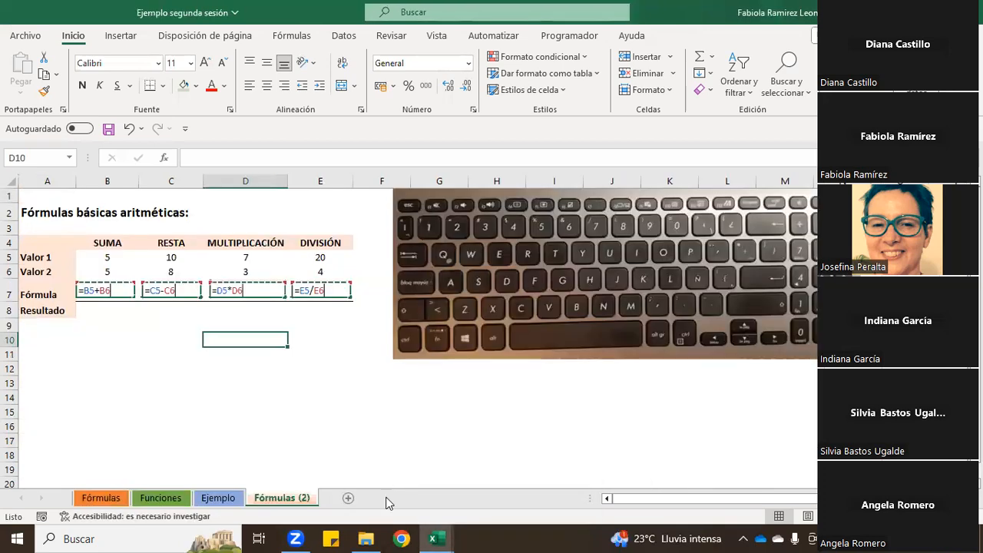
Copy the Fórmulas sheet into the Libro1 workbook, placing the copy before Hoja1
right_click(121, 504)
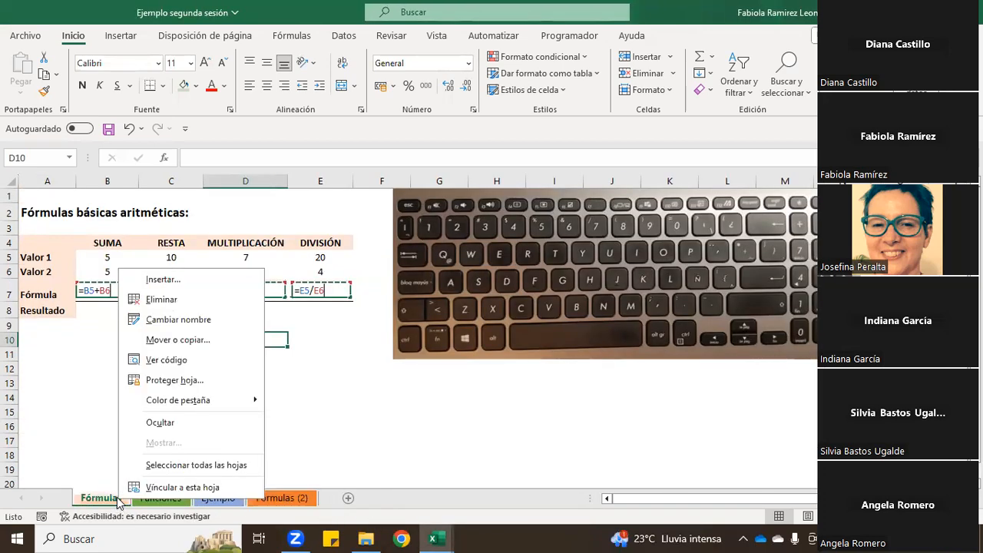
click(192, 341)
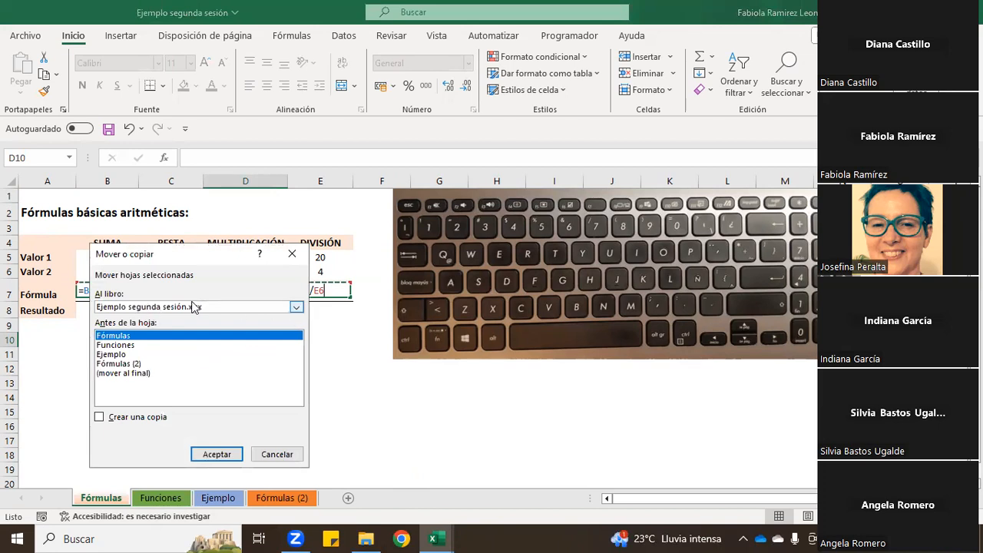
click(294, 307)
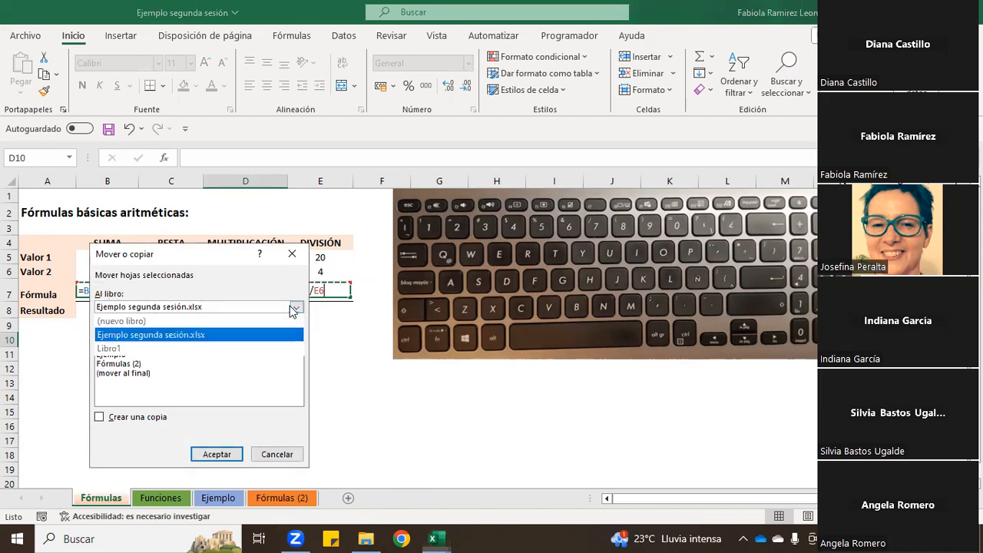
click(119, 350)
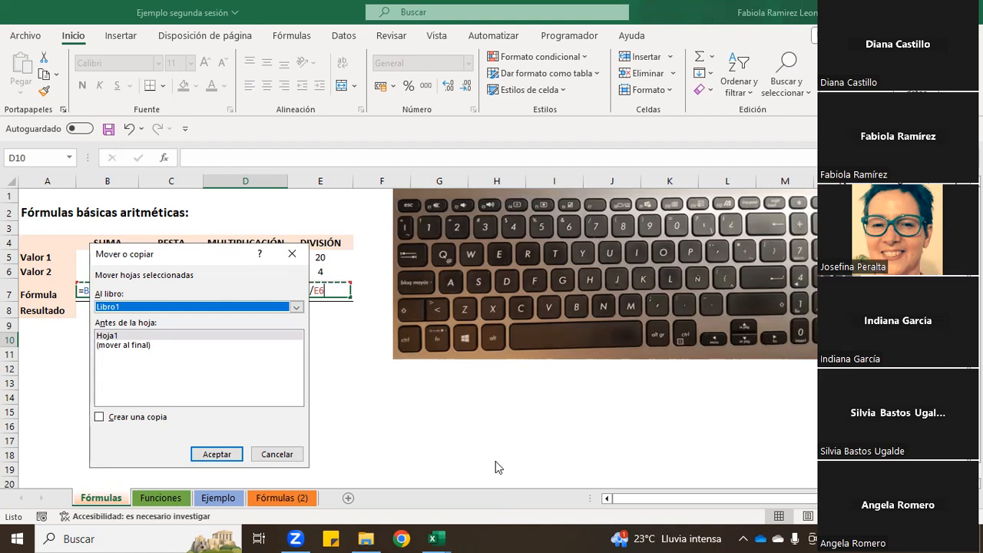
click(99, 417)
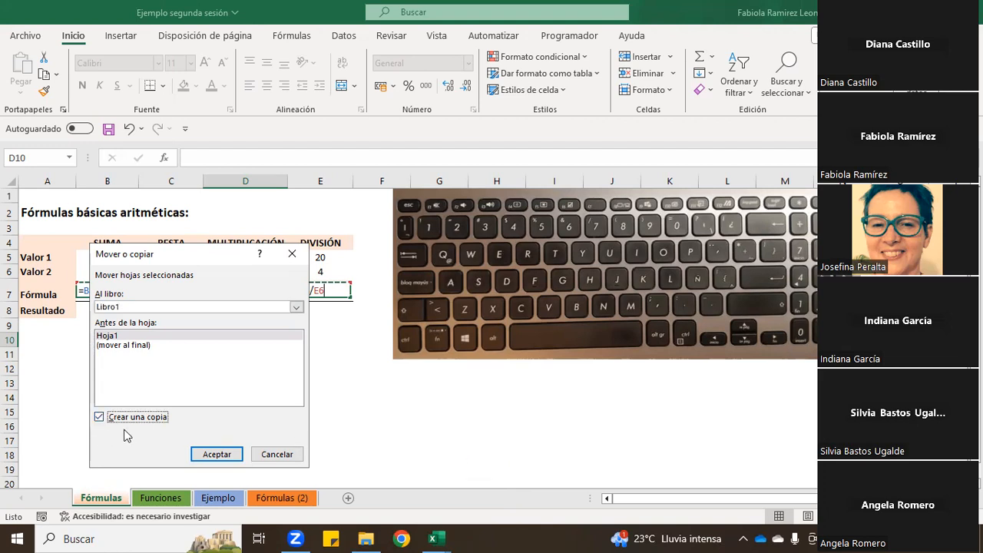
click(119, 346)
click(115, 337)
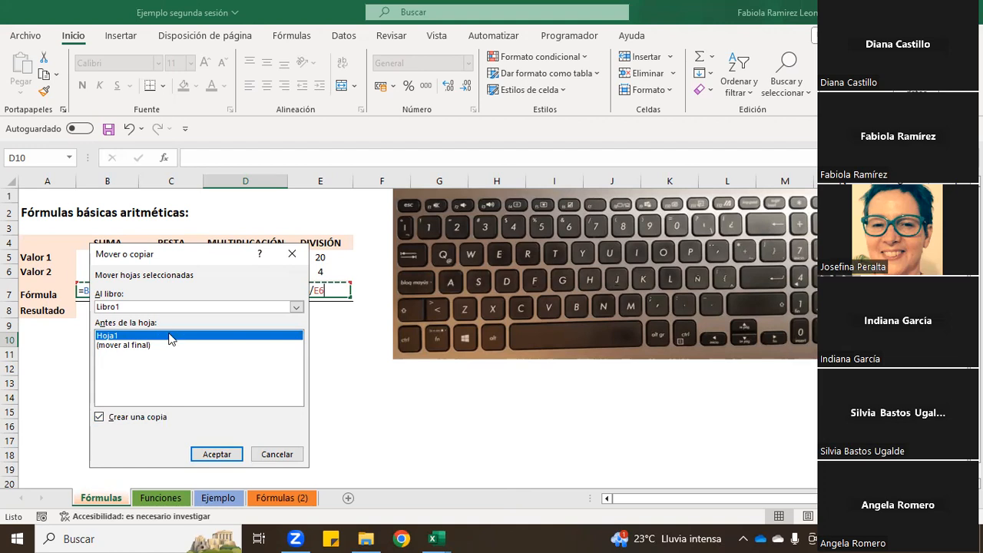
click(217, 454)
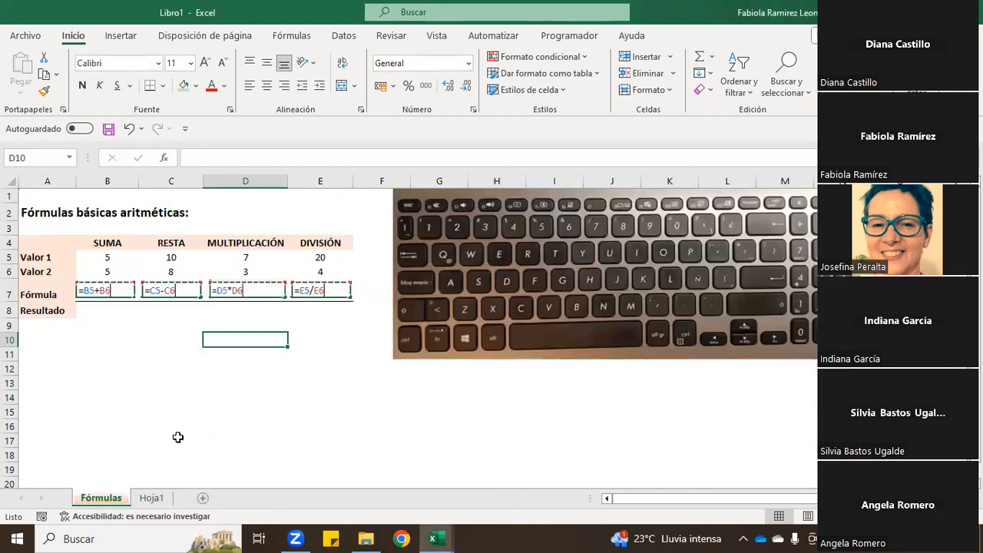
Switch between Ejemplo segunda sesión and Libro1 to compare the Fórmulas sheet in both, finishing on Ejemplo segunda sesión
mouse_move(434, 530)
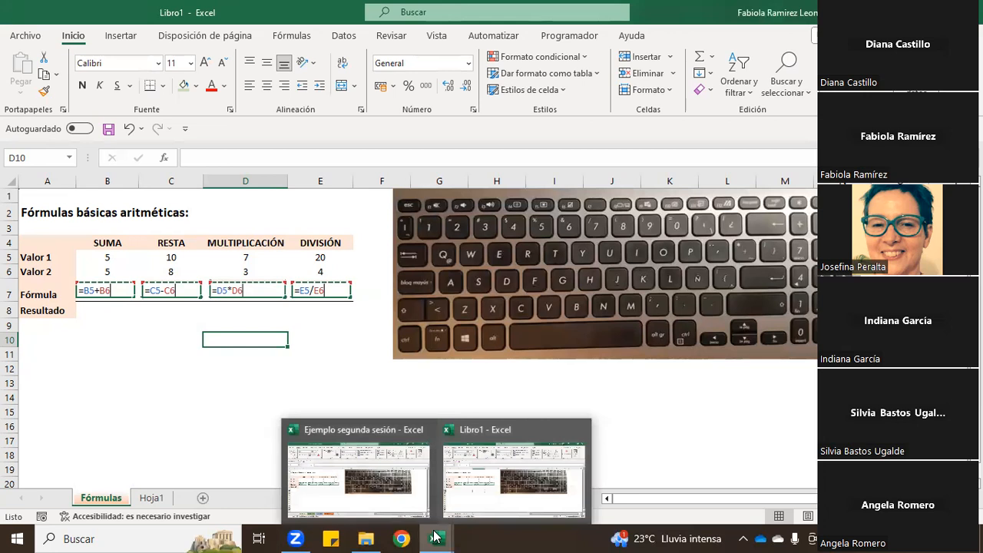
click(387, 475)
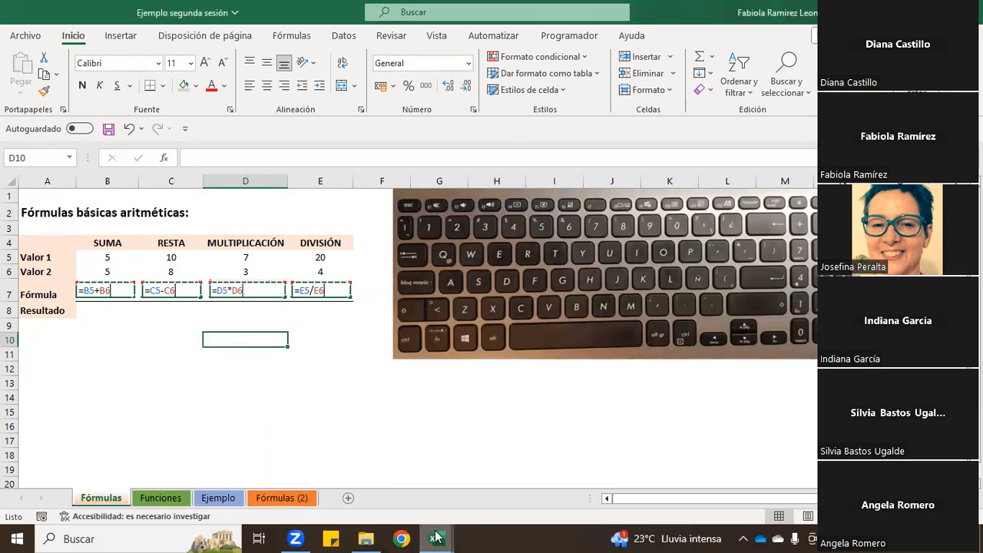
mouse_move(436, 535)
click(467, 475)
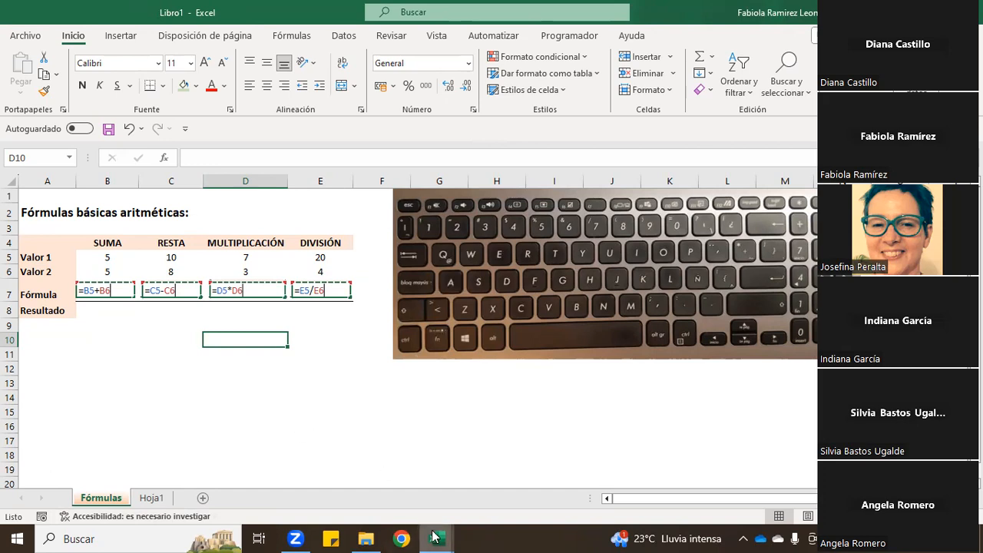
mouse_move(434, 538)
click(400, 488)
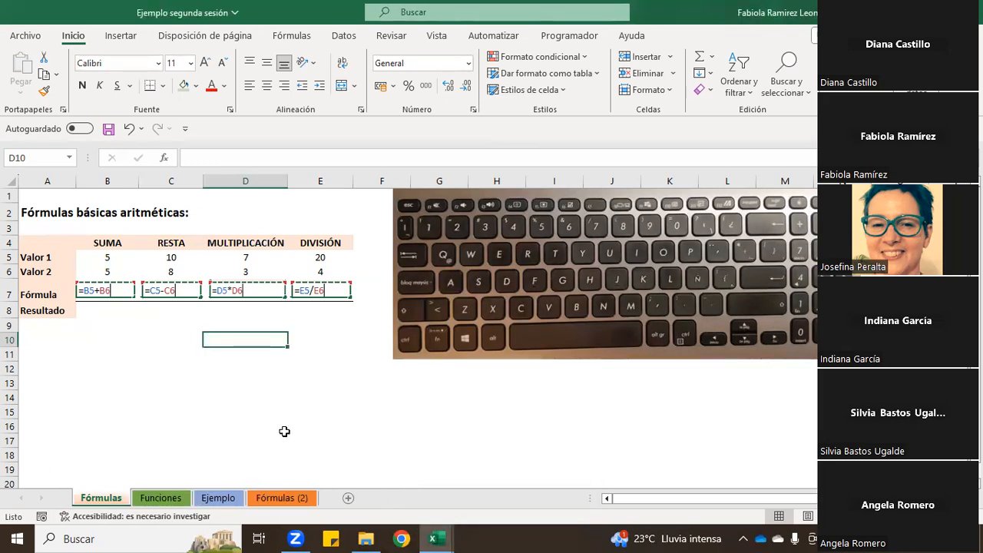
Delete the Fórmulas (2) sheet permanently and go back to the Fórmulas sheet
right_click(282, 499)
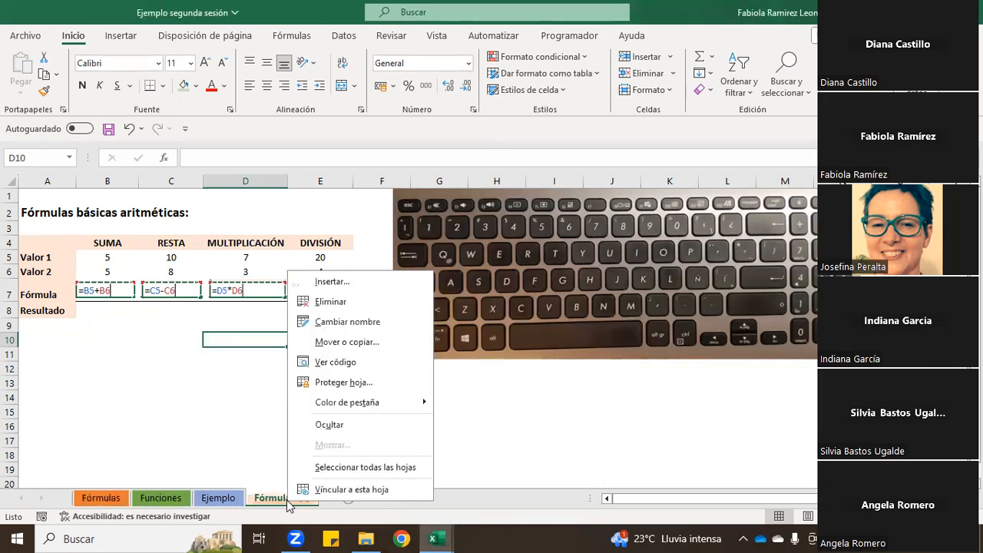
click(343, 303)
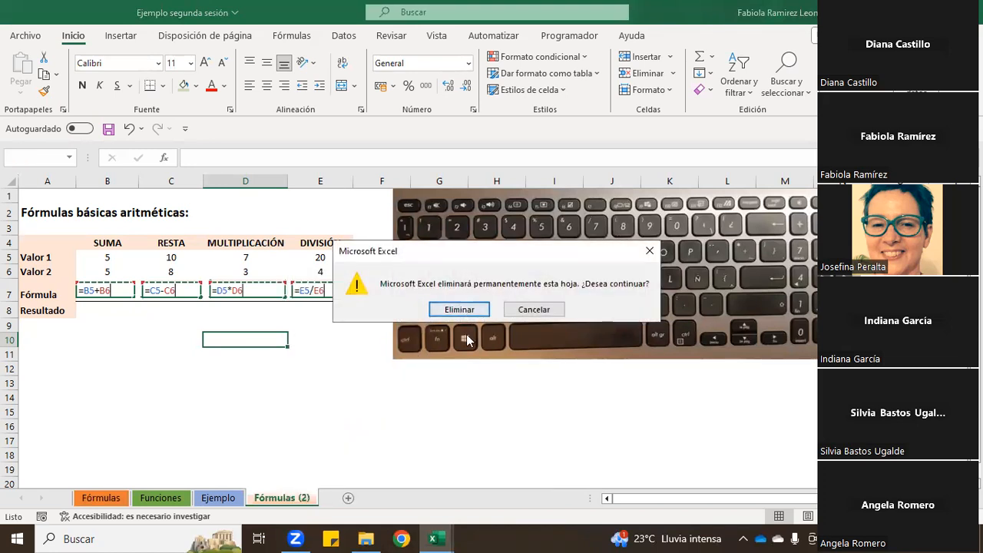
click(460, 310)
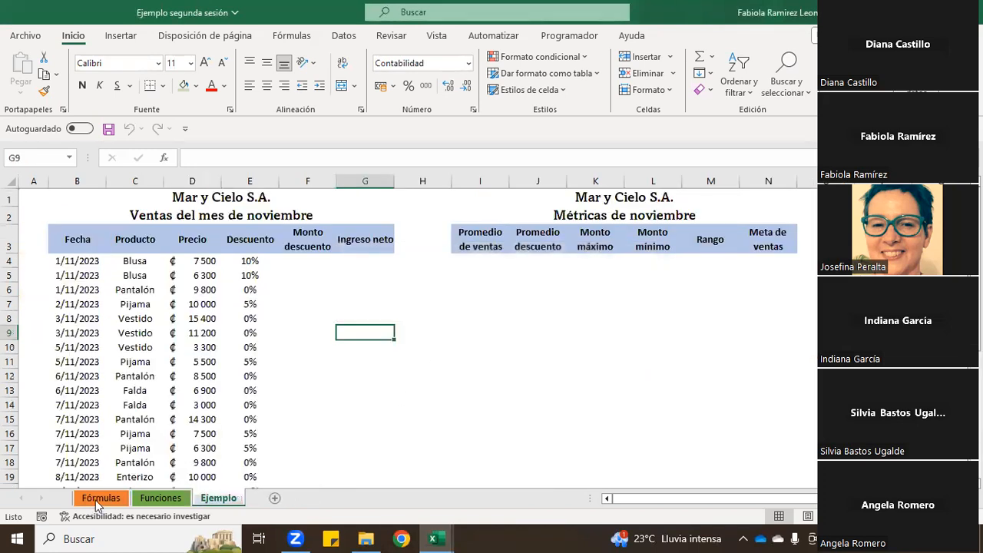
click(98, 500)
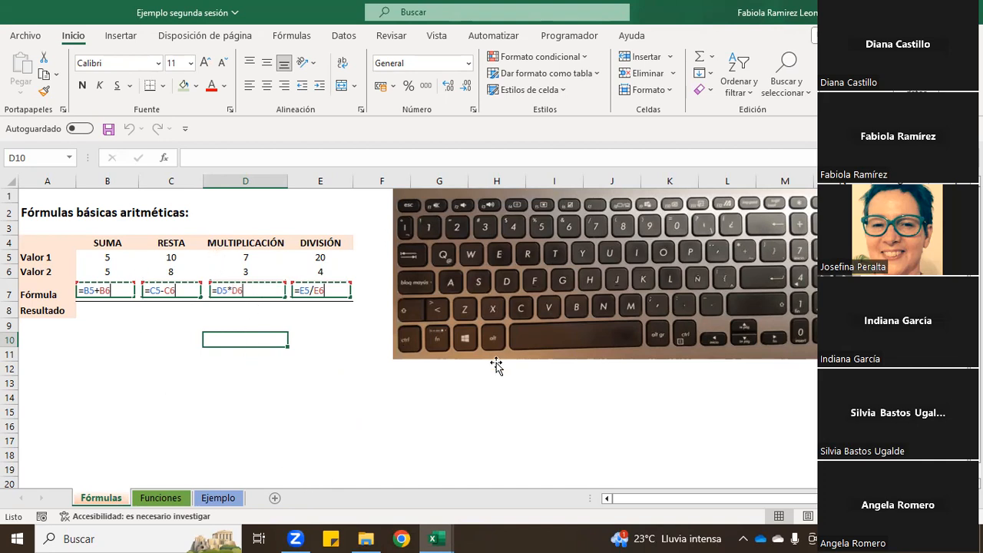
click(183, 415)
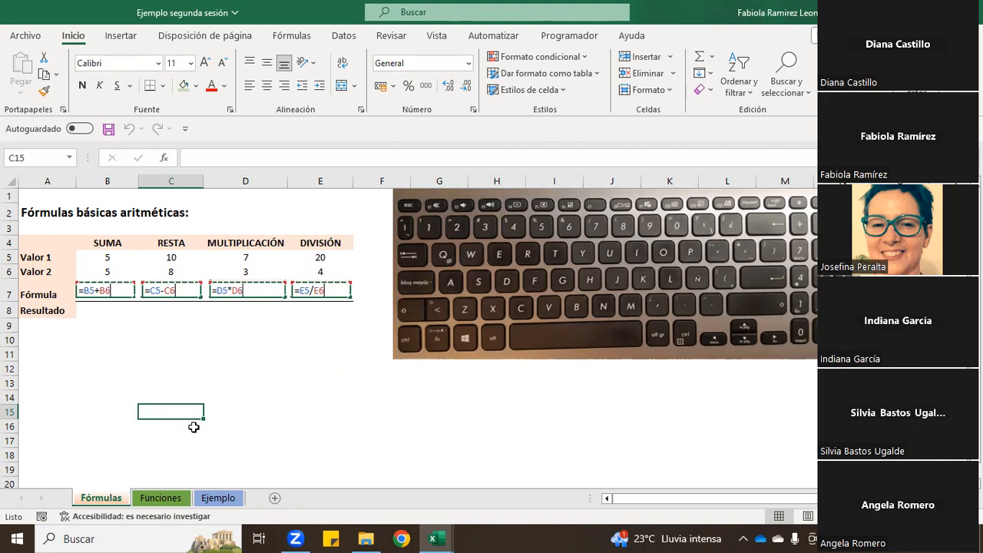
Look through the Funciones sheet, return to the Fórmulas sheet and select the Valor 1 cell of the SUMA column
click(160, 498)
scroll(238, 284, down, 4)
scroll(249, 307, down, 1)
scroll(262, 308, up, 5)
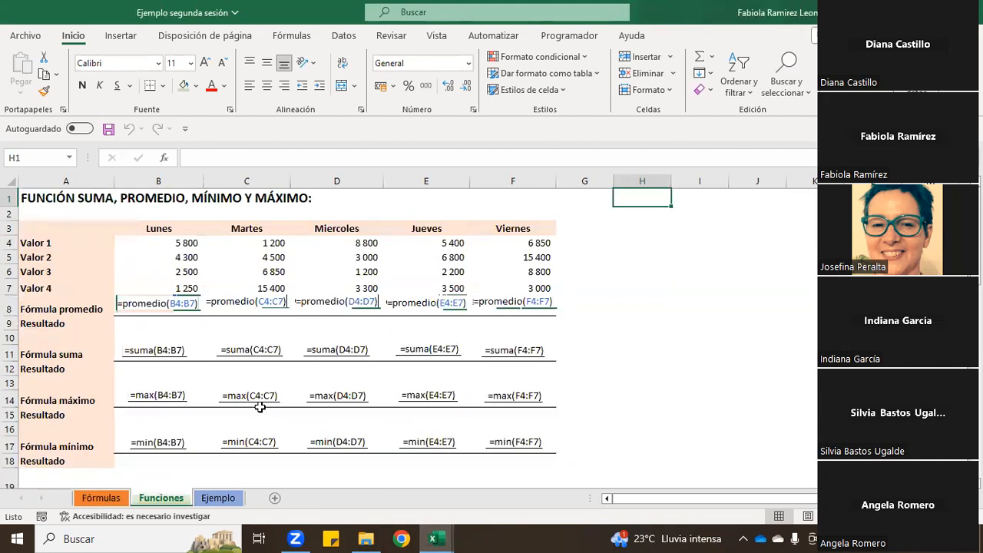
click(102, 498)
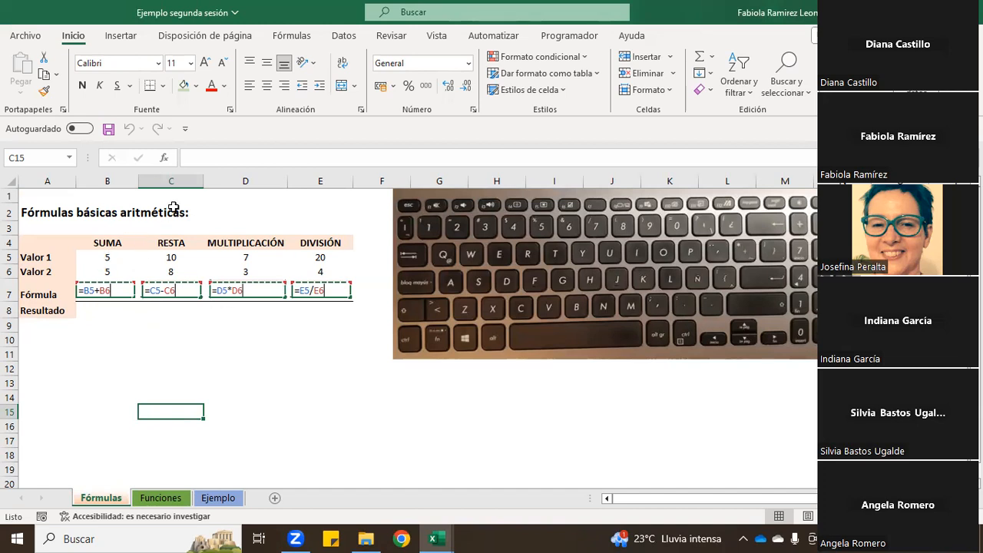
click(108, 261)
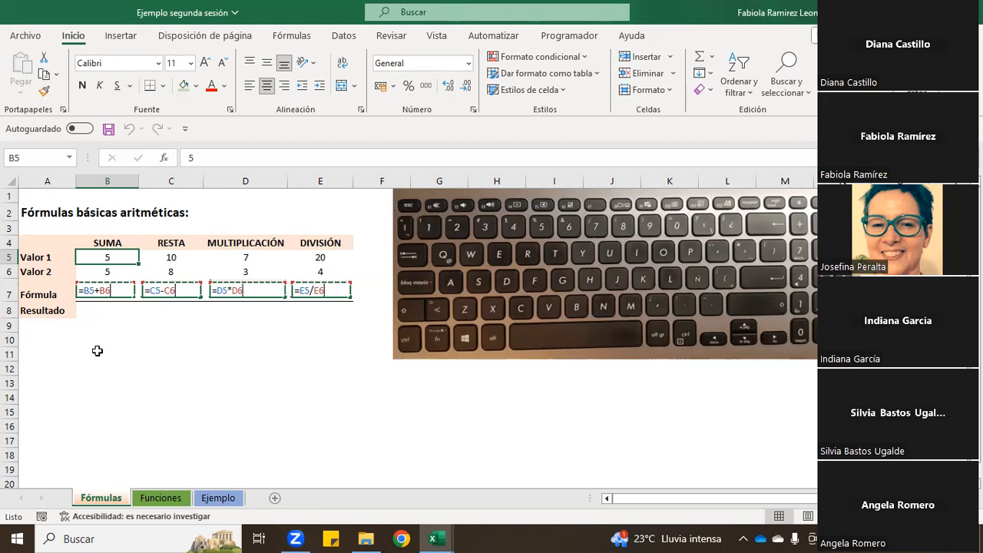
click(103, 316)
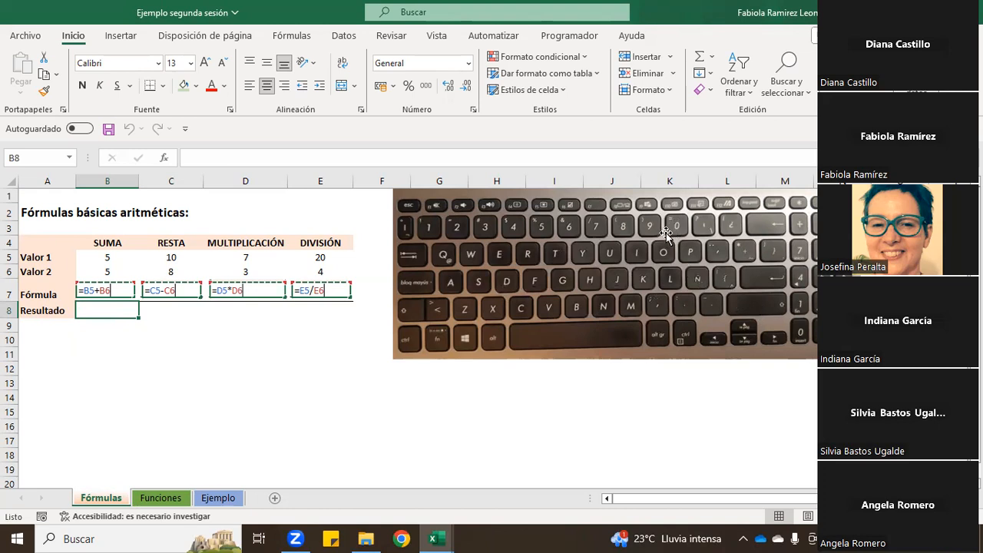
text(0)
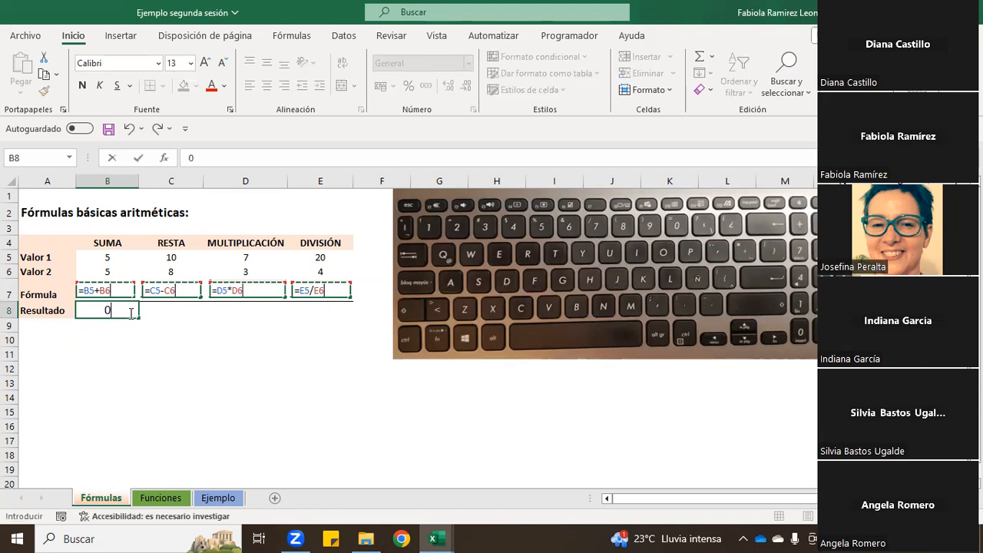
key(BackSpace)
key(Return)
key(Up)
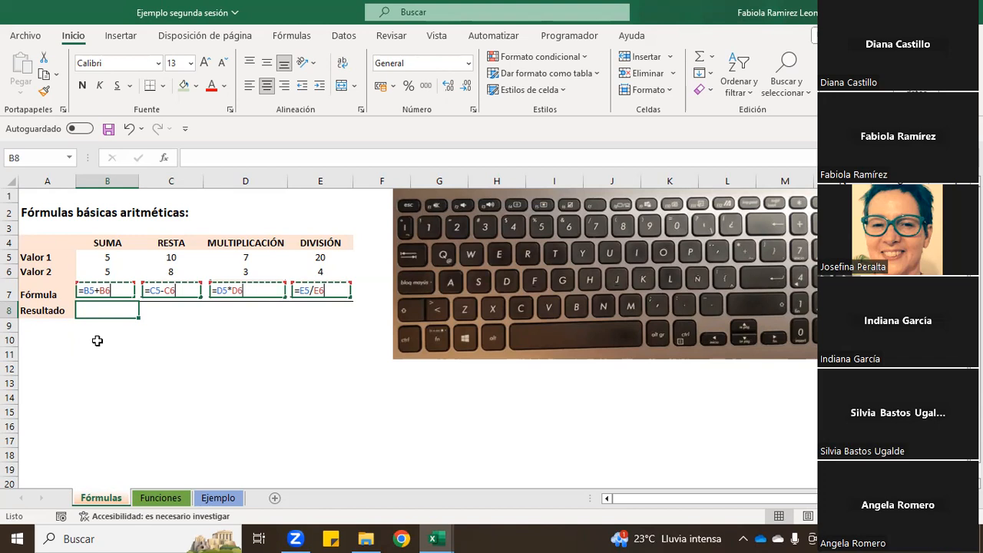
Try starting a formula in the SUMA result cell B8 with an equals sign and with a plus sign, discarding both entries
text(=)
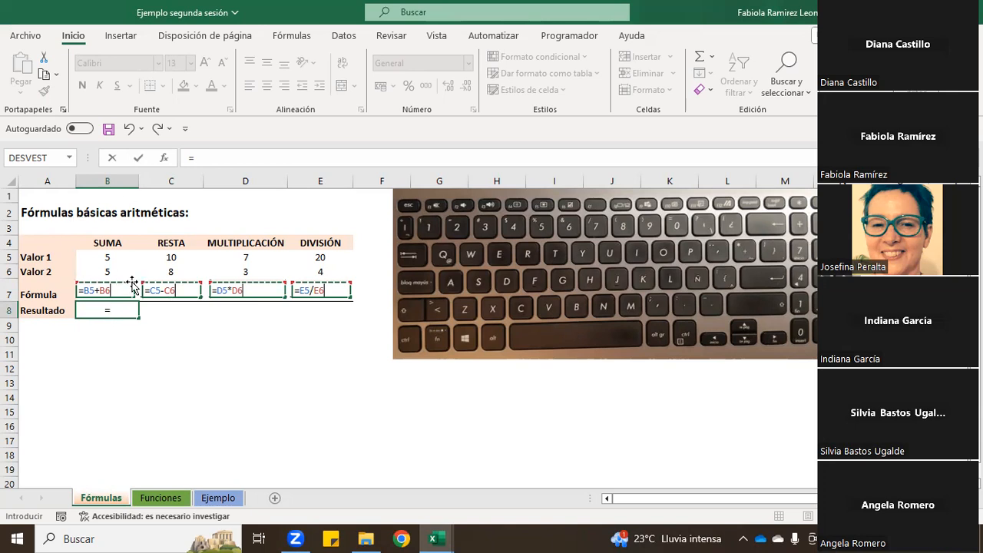
key(BackSpace)
key(Return)
key(Up)
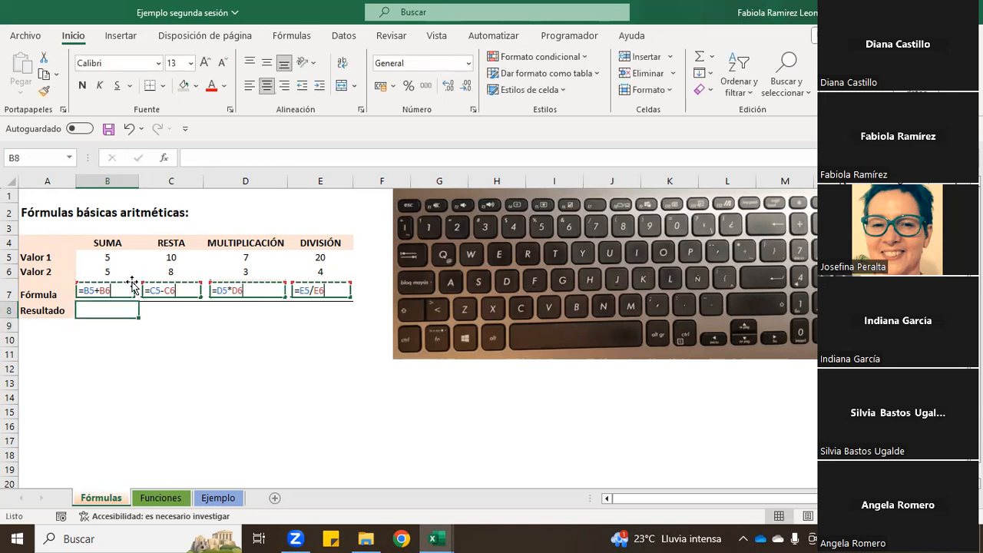
text(+)
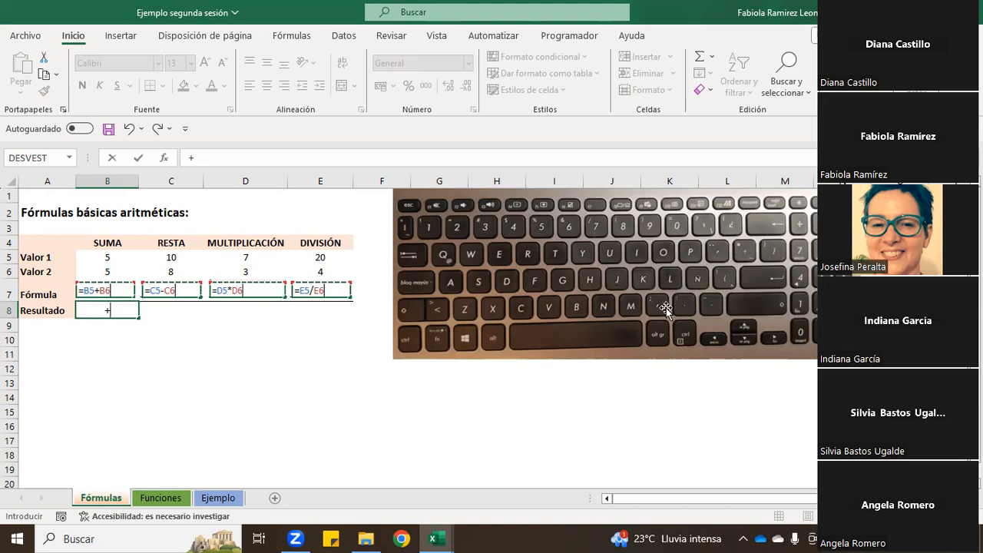
key(Escape)
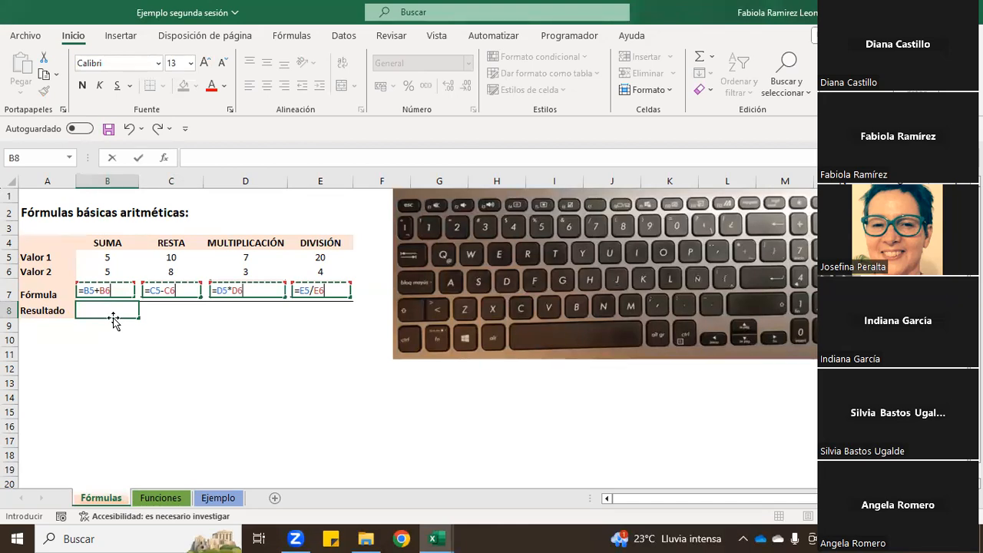
click(118, 327)
click(116, 310)
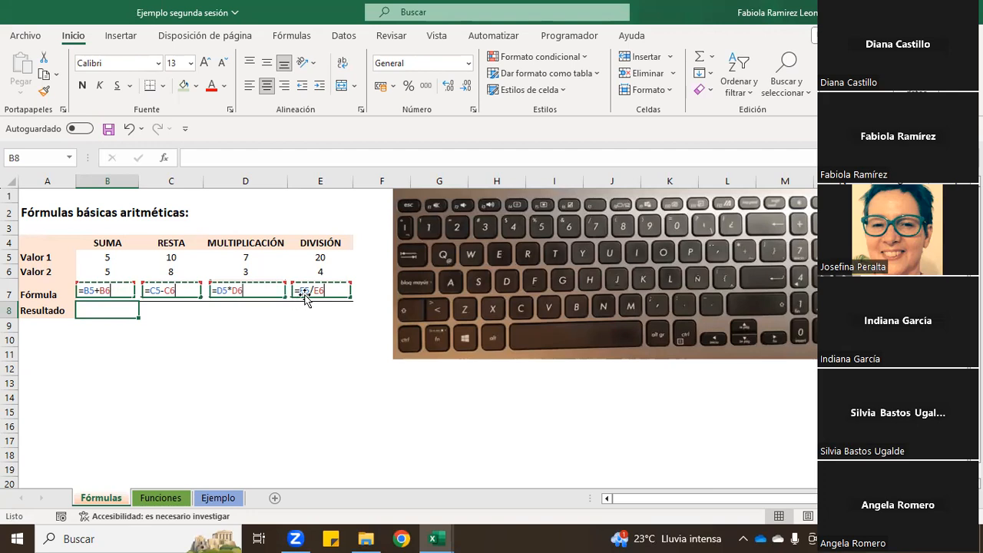
Highlight the operation headings from SUMA to DIVISIÓN to point them out, and clear the selection
click(162, 348)
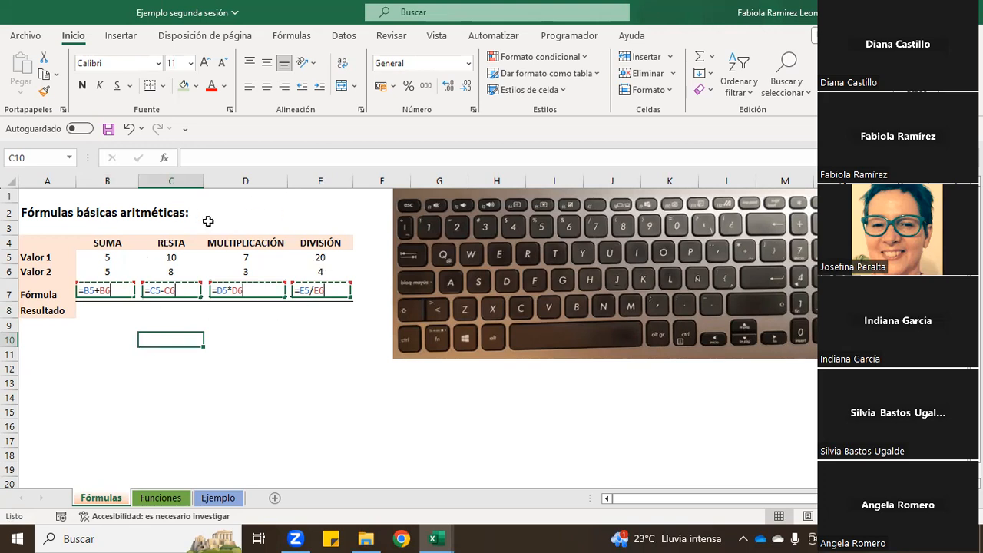
drag(102, 230, 182, 233)
drag(315, 238, 319, 242)
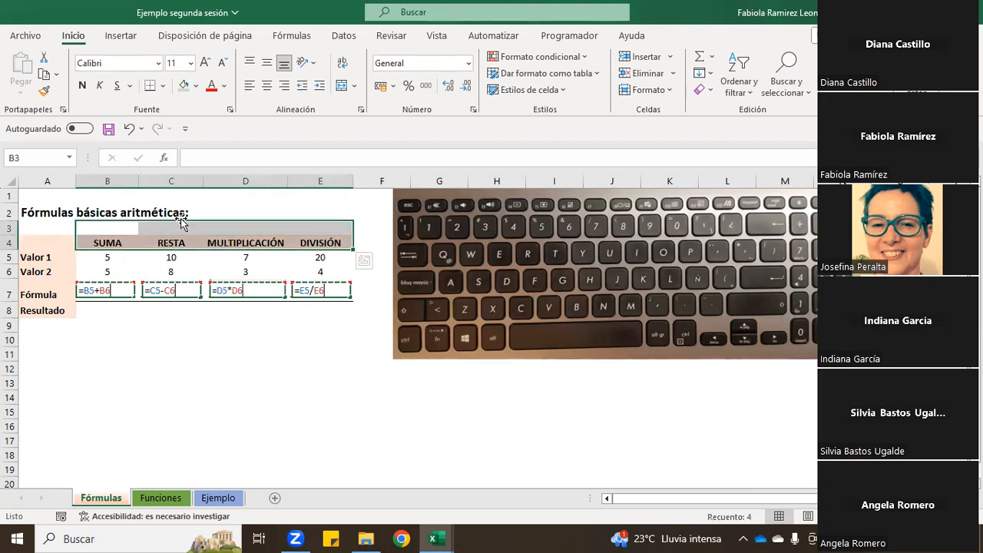
click(192, 340)
click(123, 329)
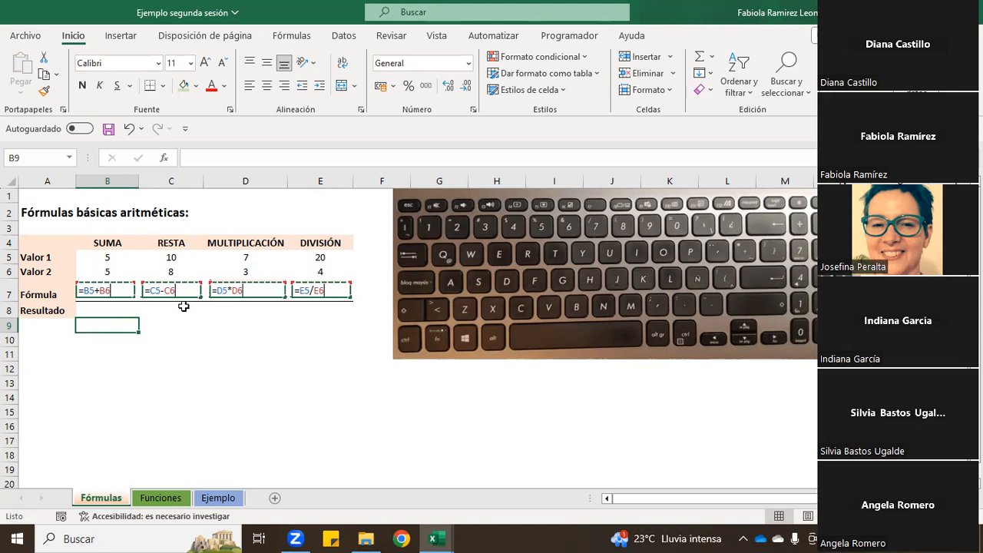
On the Funciones sheet, begin a formula in G4 with an equals sign and an opening parenthesis
click(161, 498)
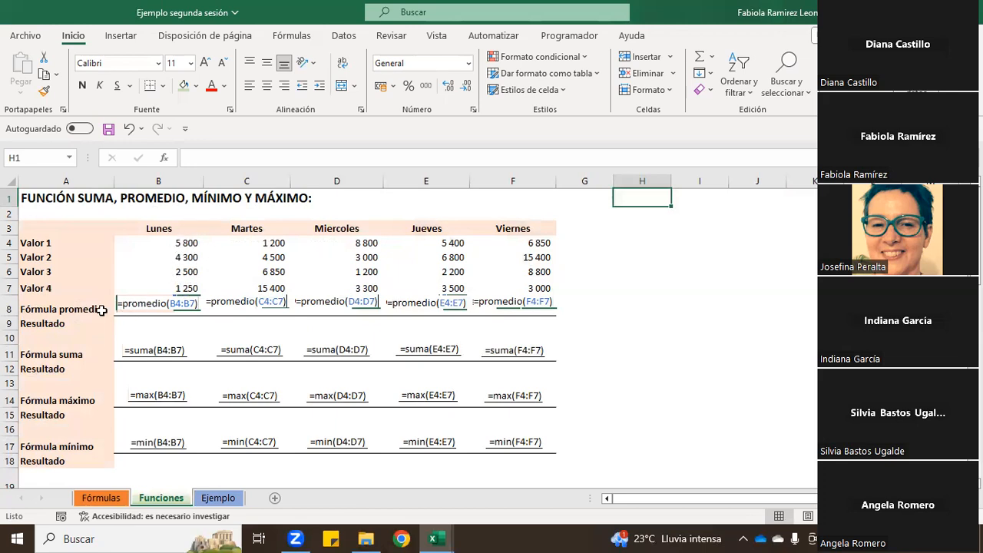
click(610, 248)
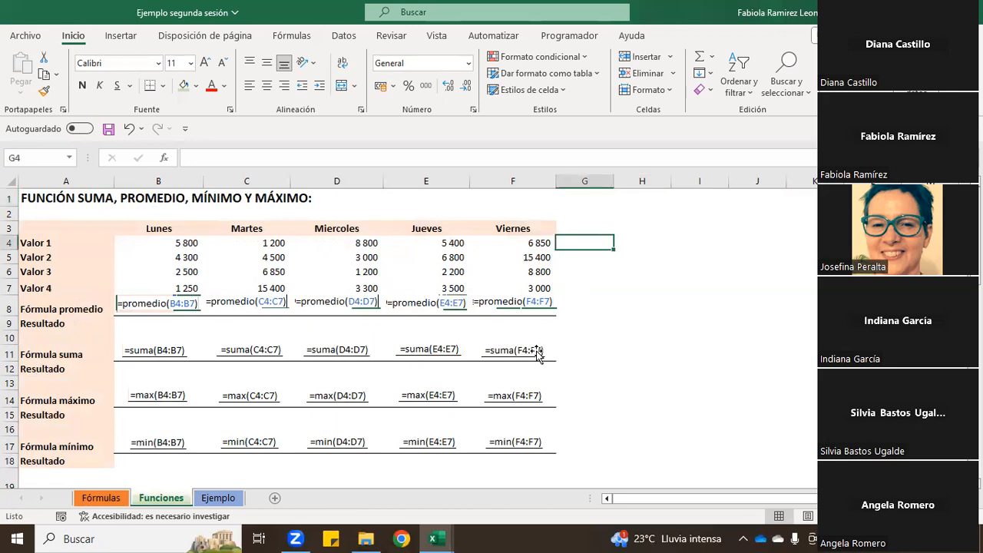
text(=)
click(175, 246)
key(BackSpace)
key(BackSpace)
text(()
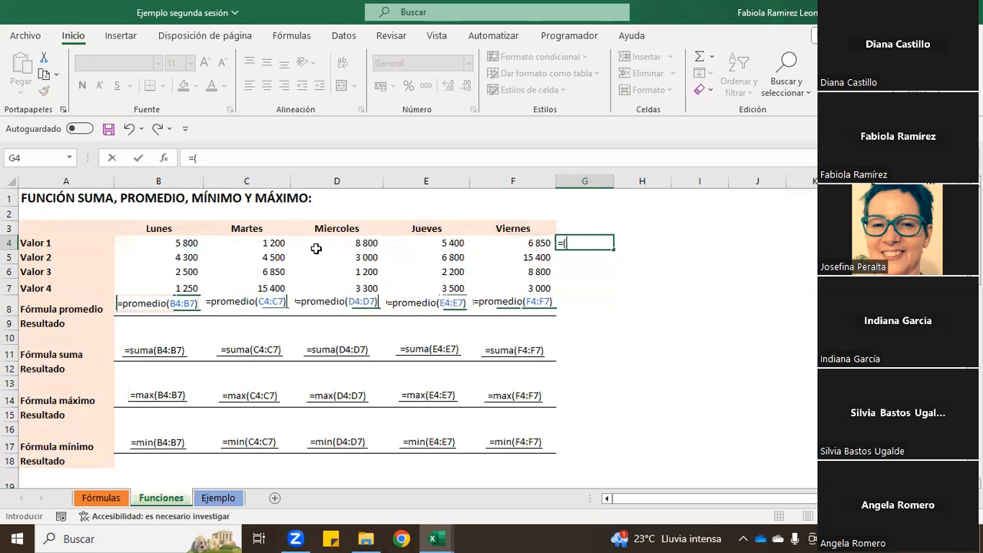
Add the Lunes cells B4, B5 and B6 to the G4 formula, joined by plus signs, and reject the suggested correction
click(183, 244)
text(+)
click(179, 257)
text(+)
click(178, 272)
text(+)
key(Return)
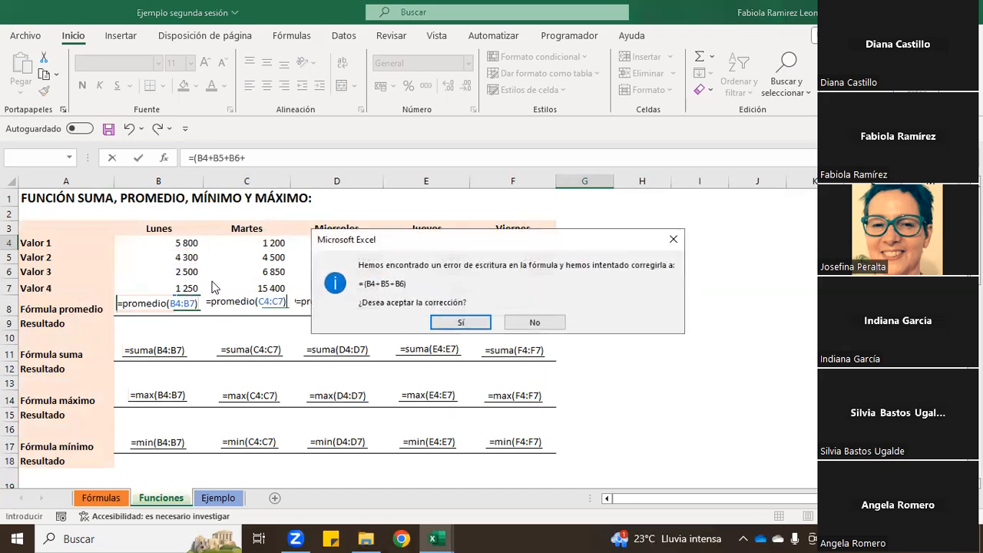
click(535, 320)
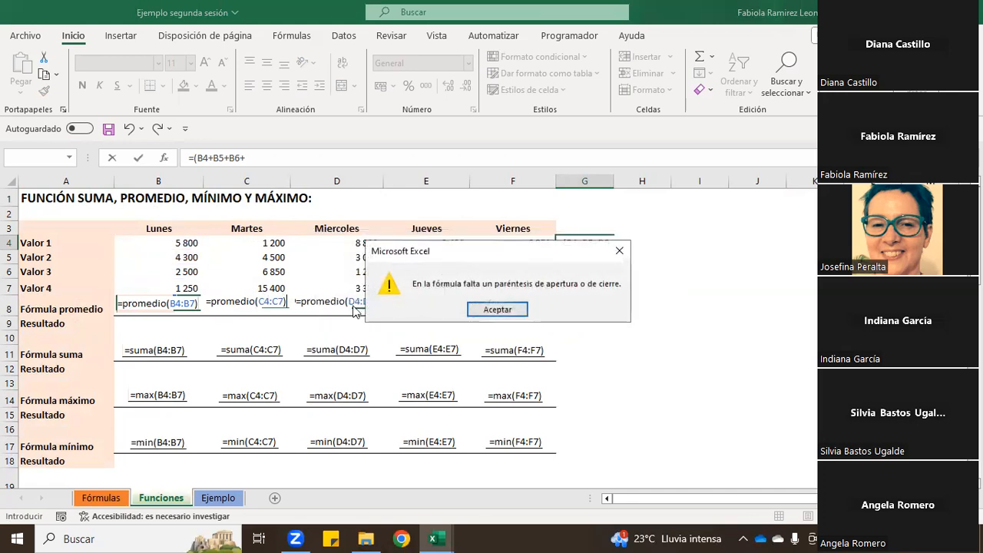
click(497, 309)
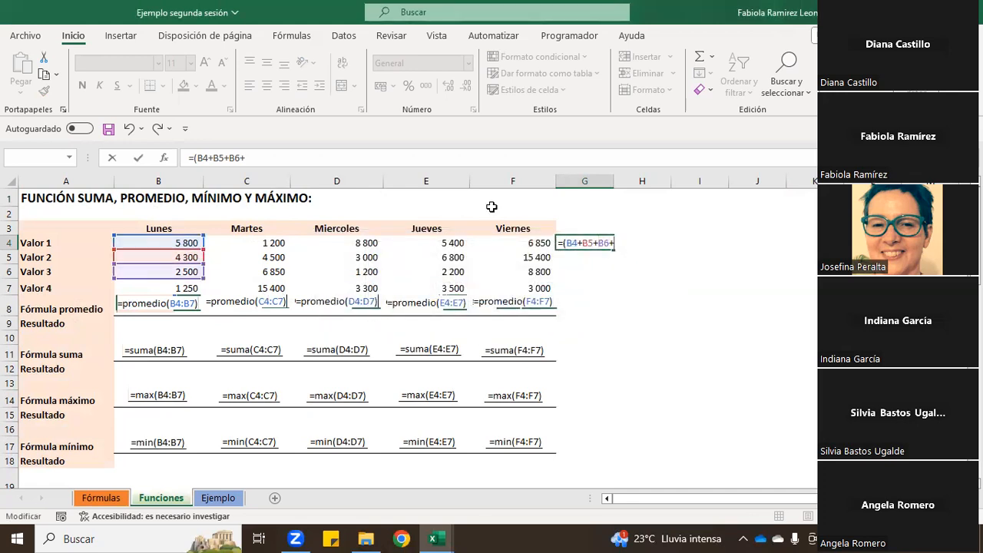
Complete the manual average formula in G4 as =(B4+B5+B6+B7)/4 and select the cell again
click(154, 289)
text())
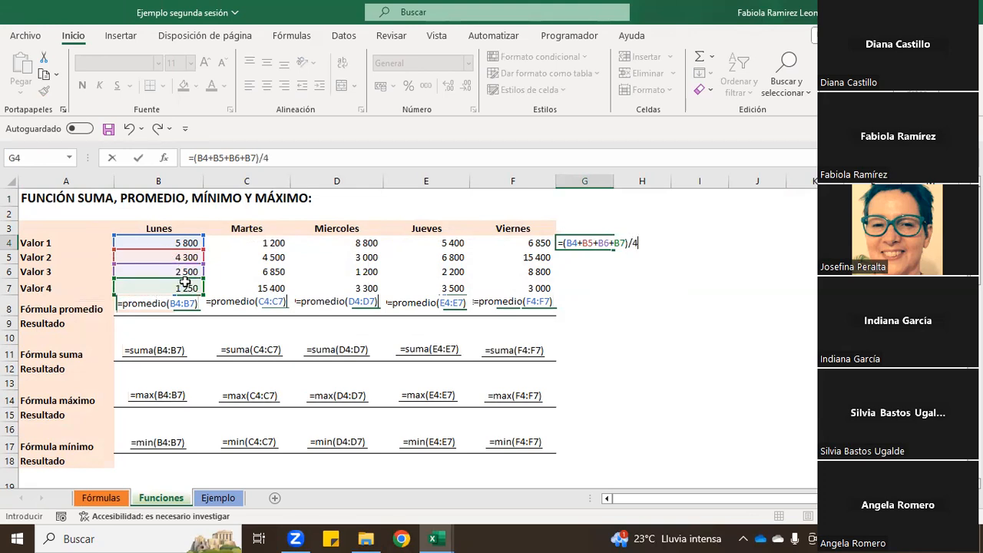
text(/4)
key(Return)
click(599, 241)
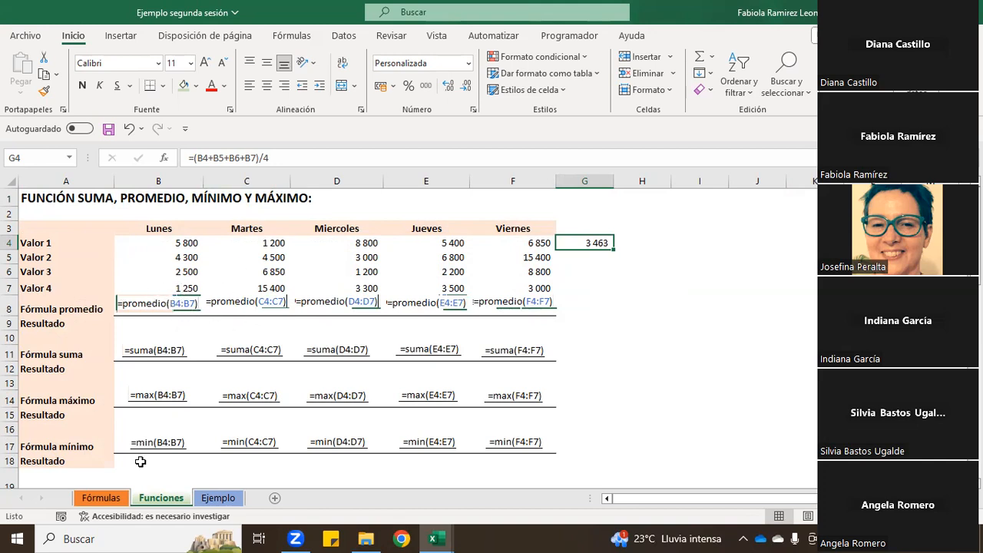
Glance at the Fórmulas sheet, return to Funciones and clear the manual average formula from G4
click(111, 501)
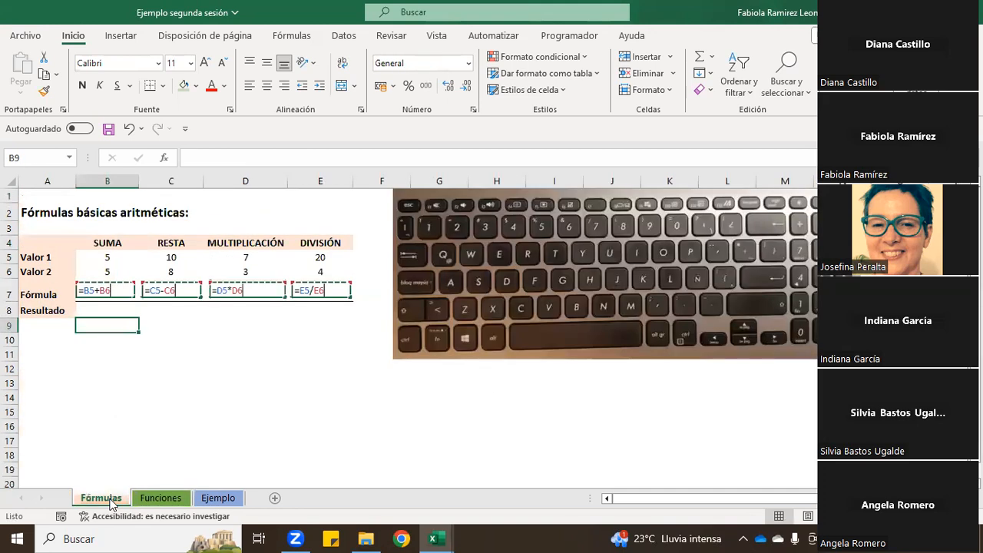
click(150, 496)
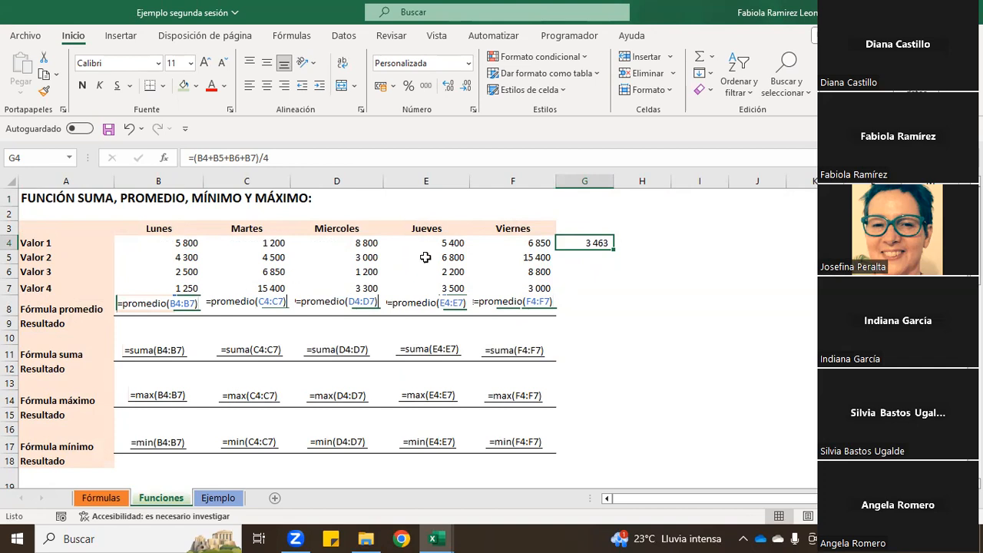
key(BackSpace)
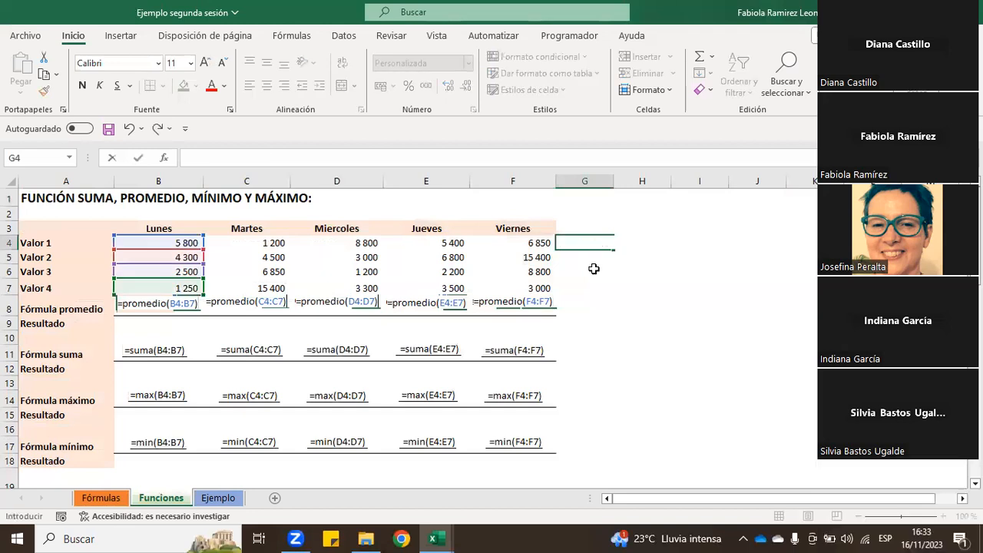
key(Return)
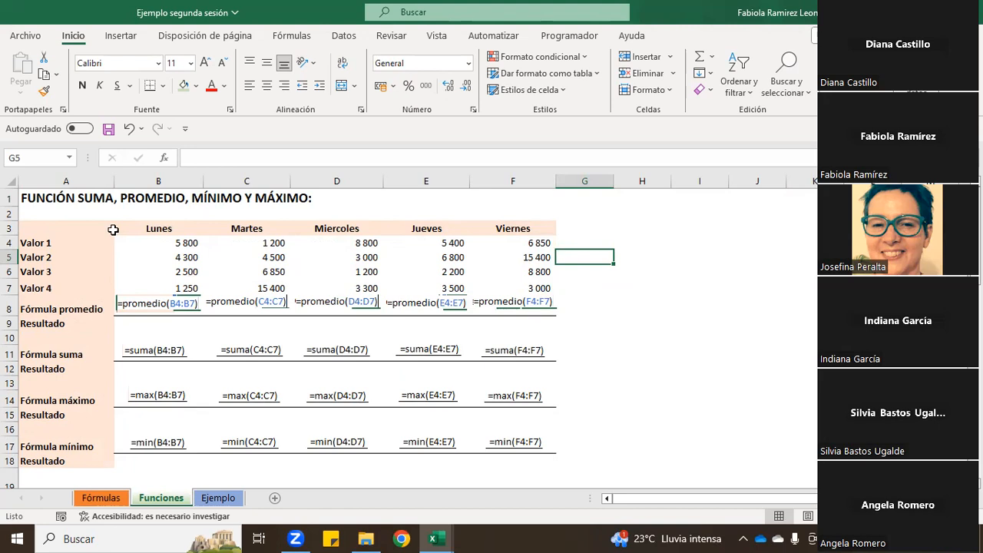
Try starting an entry in G7 with an equals sign and with a plus sign, and leave the cell empty
click(609, 284)
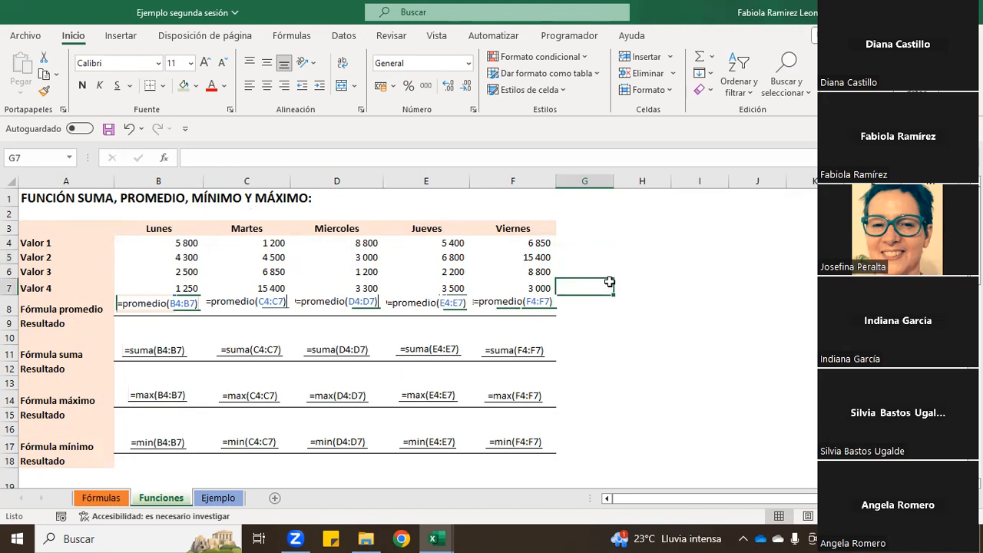
text(=)
key(BackSpace)
text(+)
key(BackSpace)
key(Return)
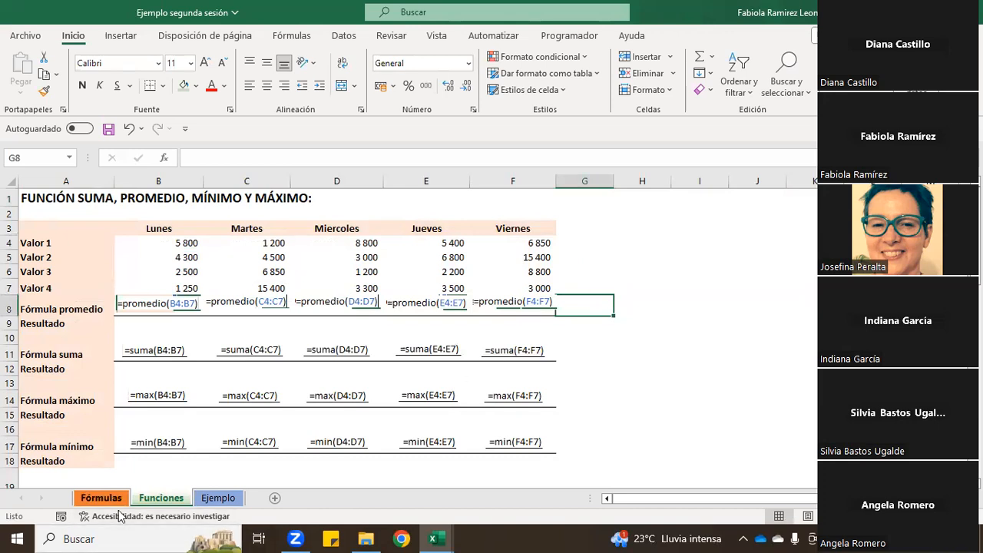
Compare the arithmetic formulas on the Fórmulas sheet with the PROMEDIO, SUMA, MAX and MIN functions on the Funciones sheet, finishing on Funciones
click(99, 501)
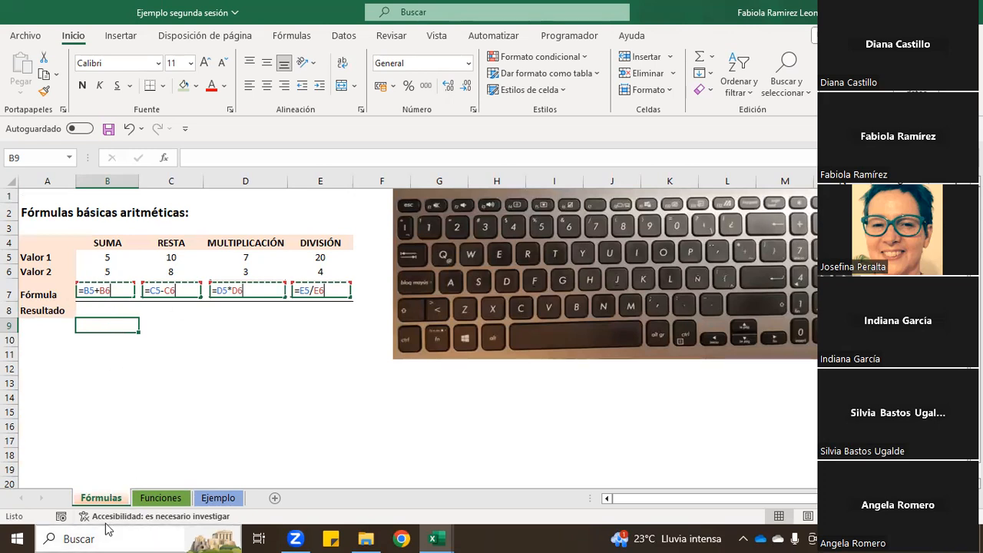
click(163, 498)
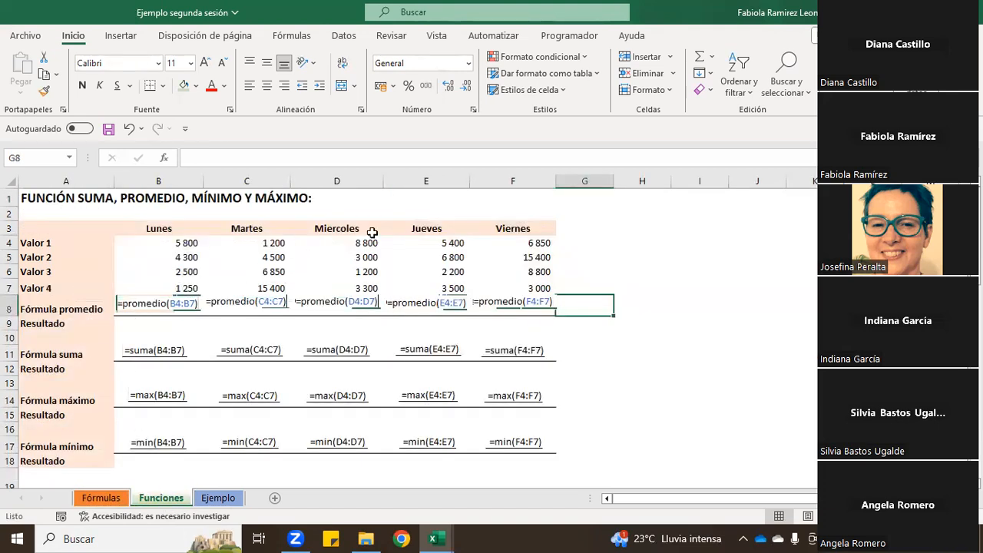
click(101, 497)
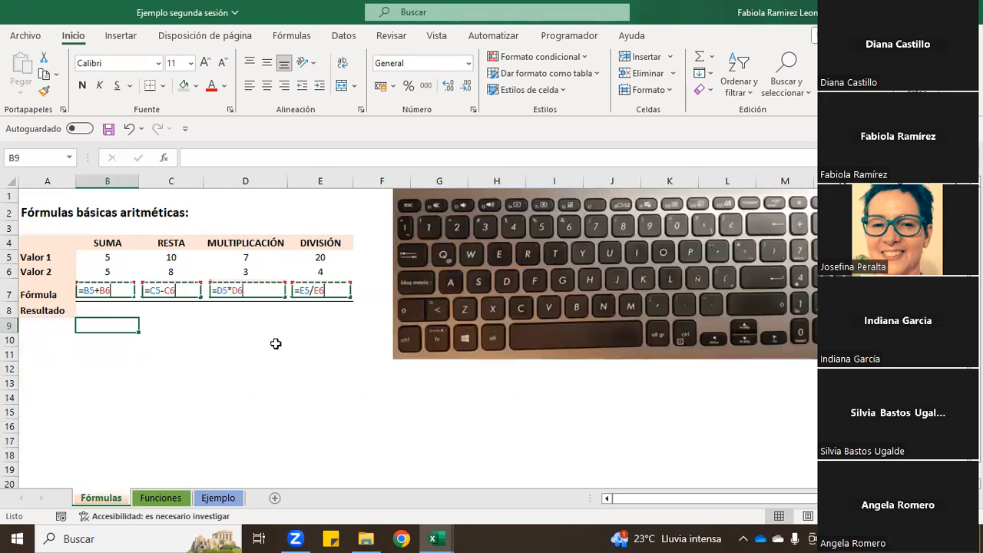
click(160, 498)
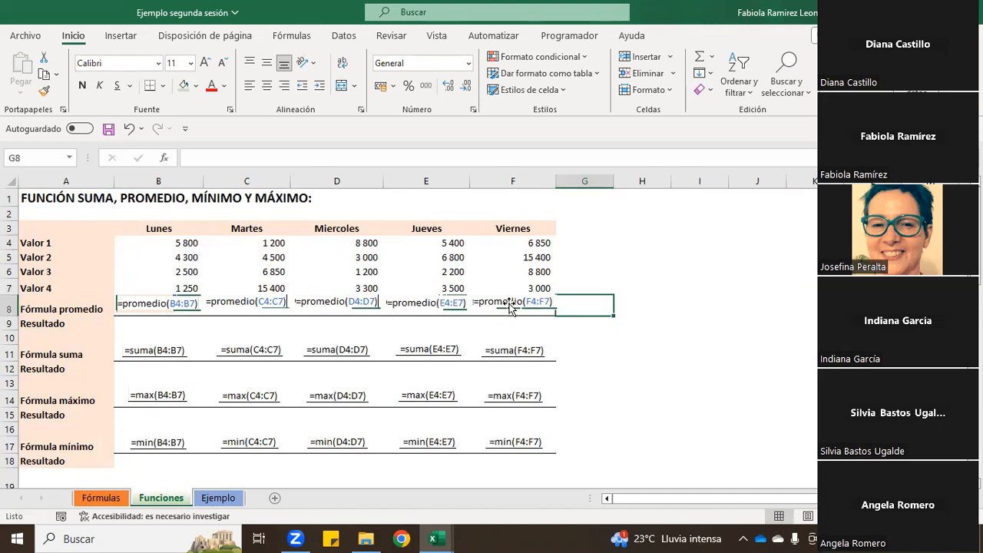
click(112, 501)
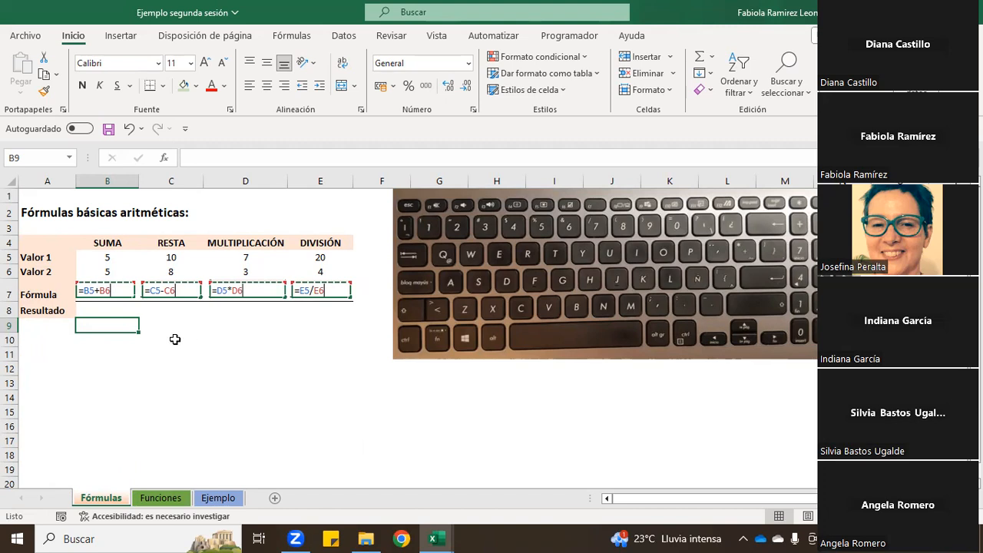
click(157, 498)
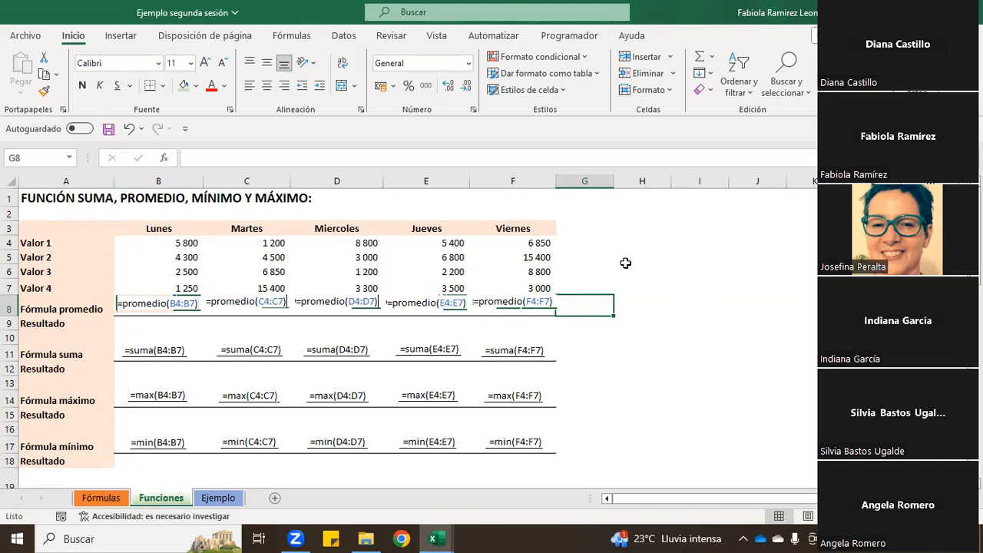
click(120, 495)
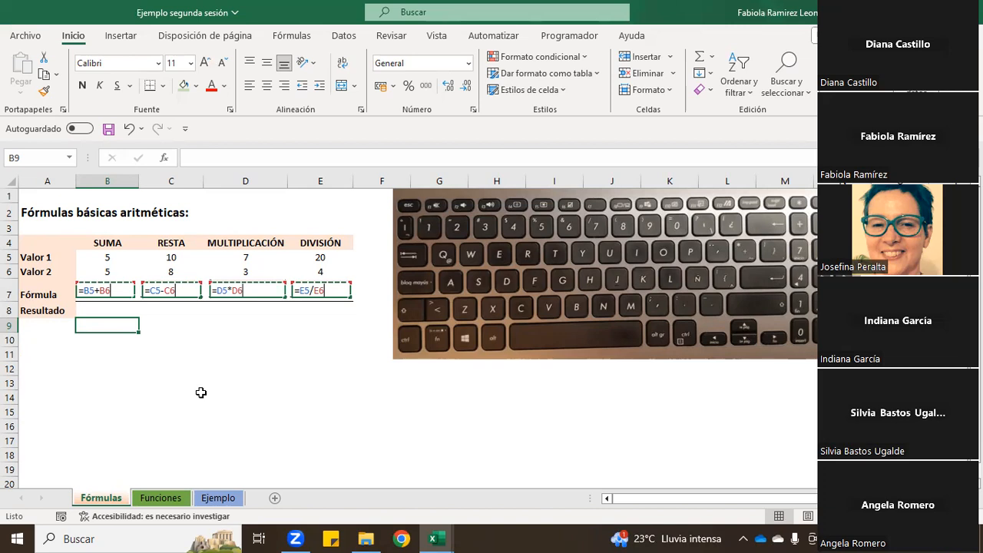
click(161, 498)
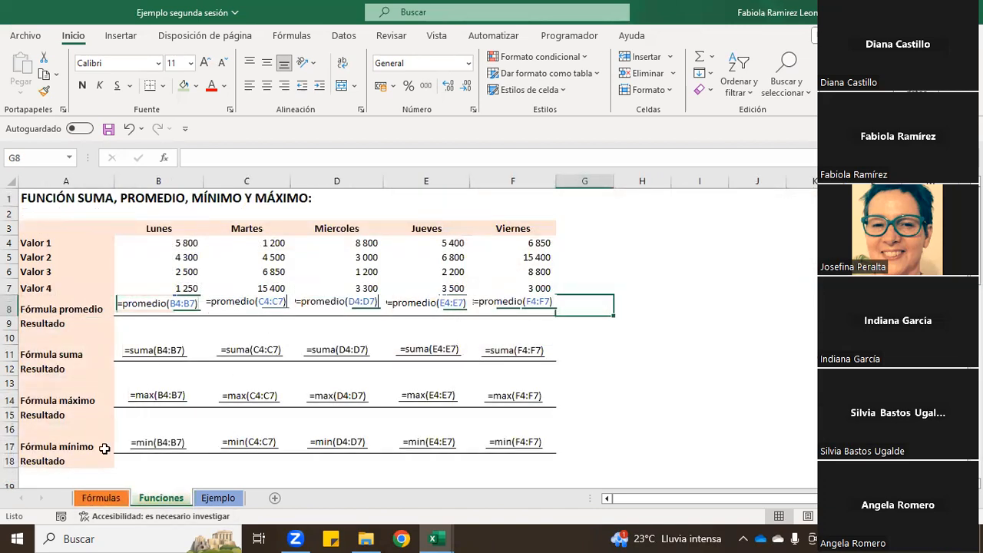
click(101, 498)
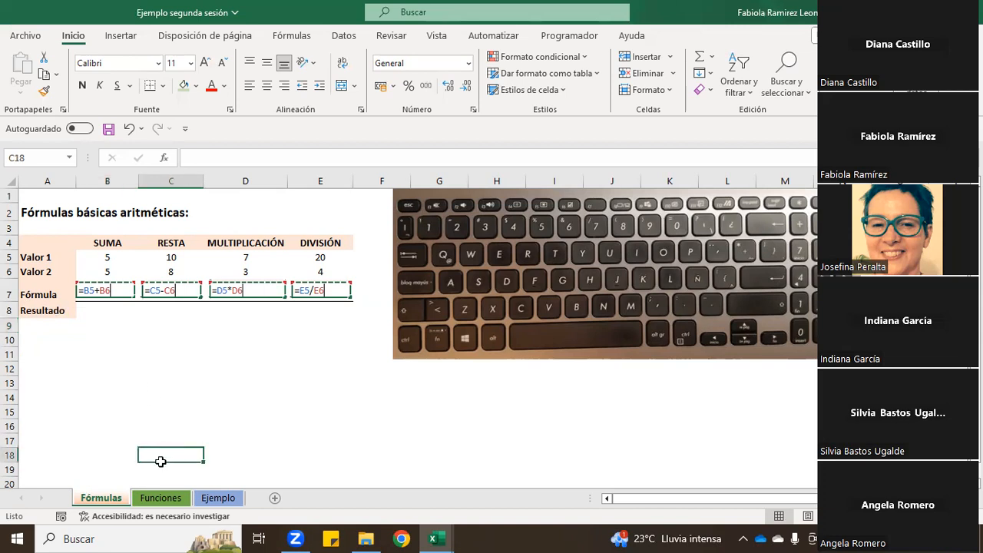
click(161, 498)
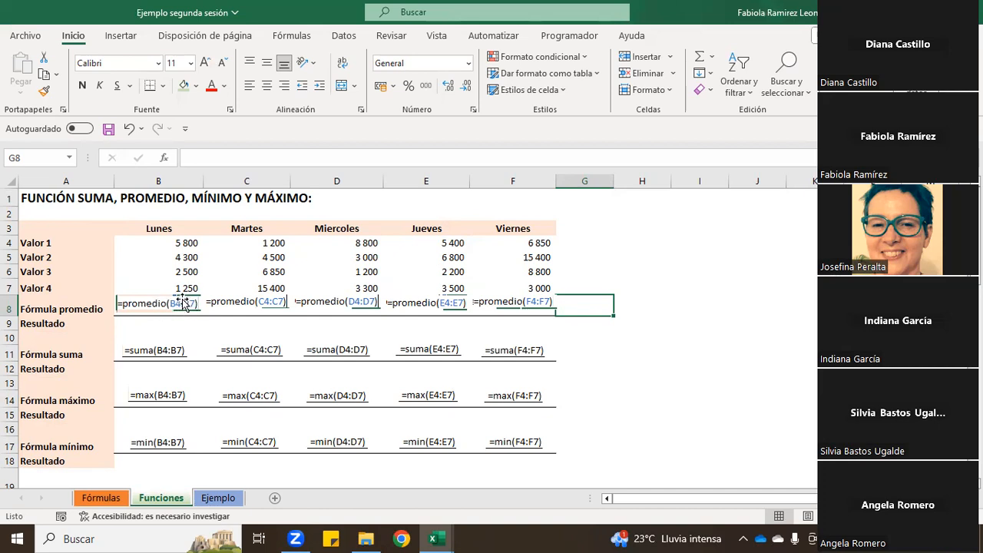
Highlight the Lunes values in B4:B7 and review the SI, CONTAR and CONTAR SI sections on the Funciones sheet
drag(185, 242, 186, 291)
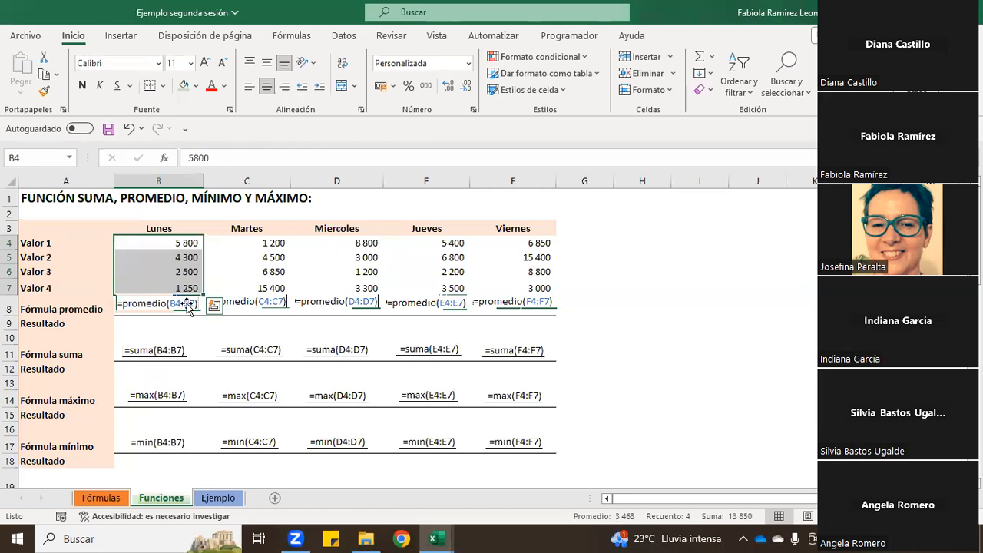
drag(181, 244, 186, 281)
click(186, 243)
drag(187, 244, 187, 286)
scroll(577, 395, down, 4)
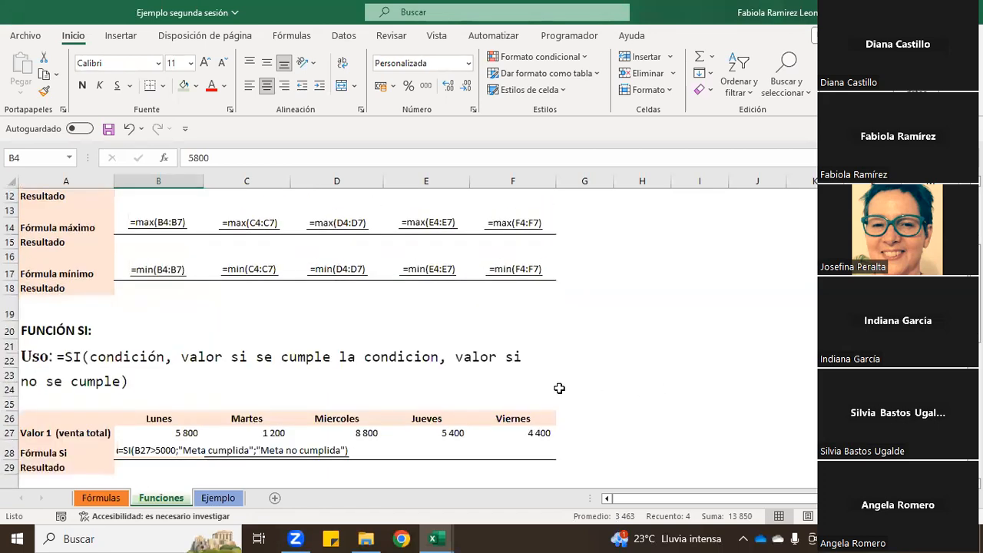
scroll(560, 388, down, 3)
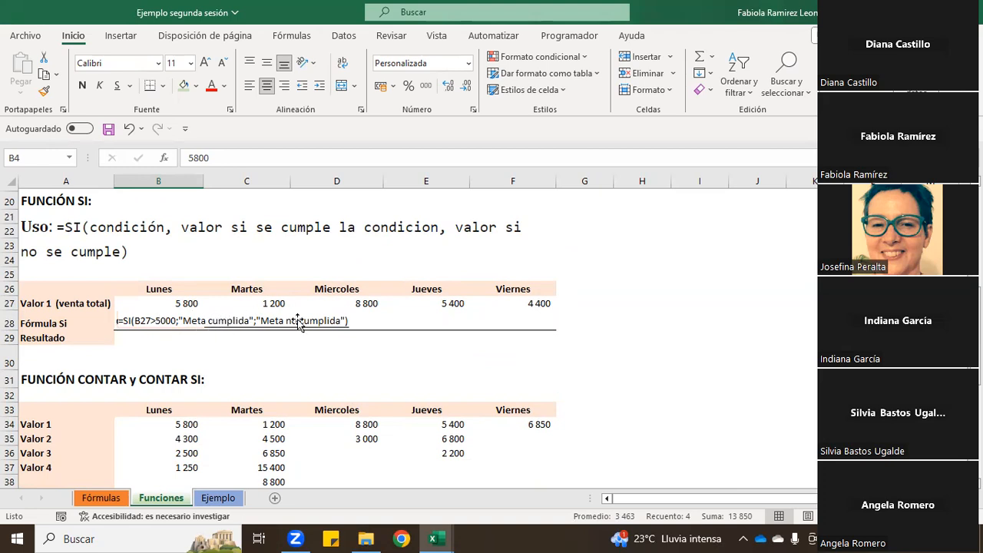
scroll(607, 292, up, 6)
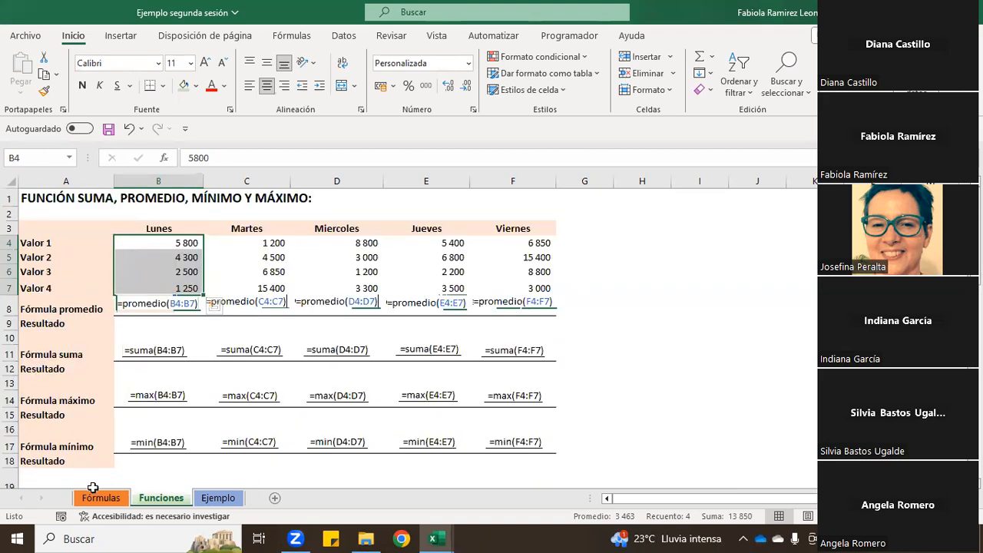
On the Fórmulas sheet, enter =B5+B6 in B8, picking both SUMA values as cell references
click(100, 498)
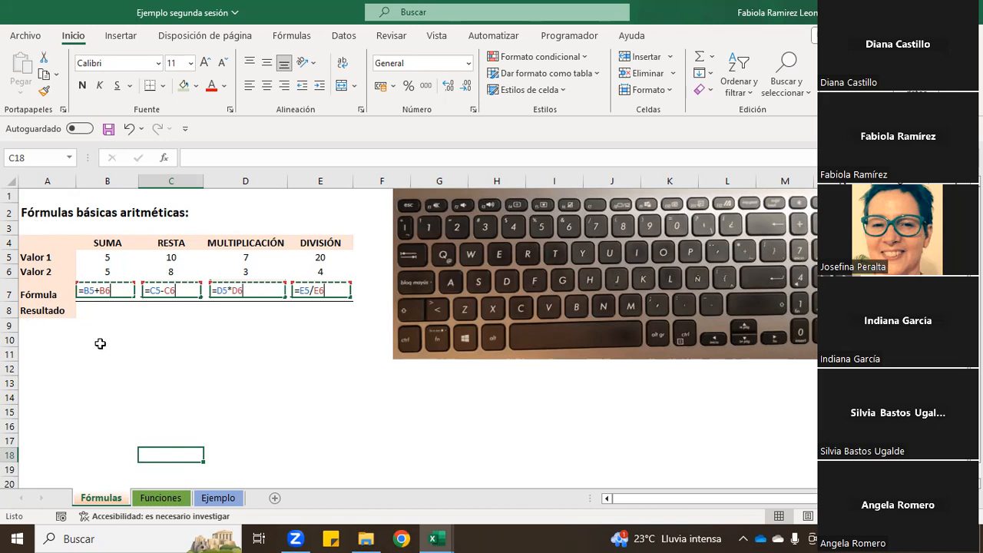
click(106, 310)
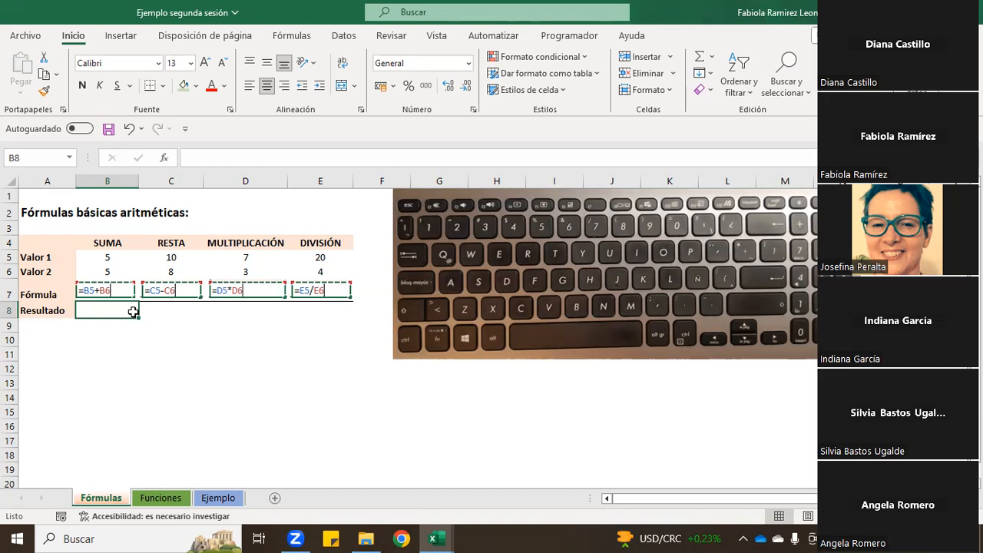
text(=)
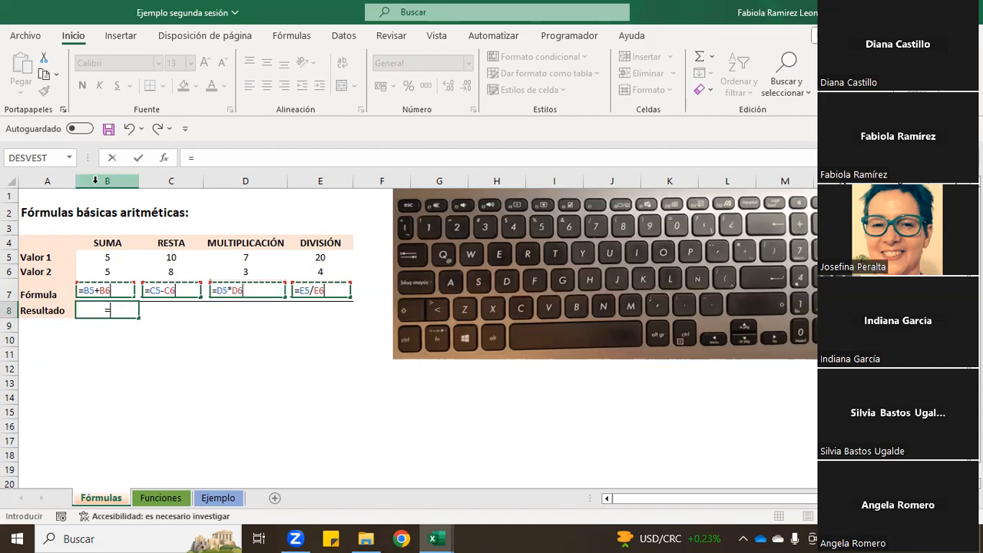
click(97, 257)
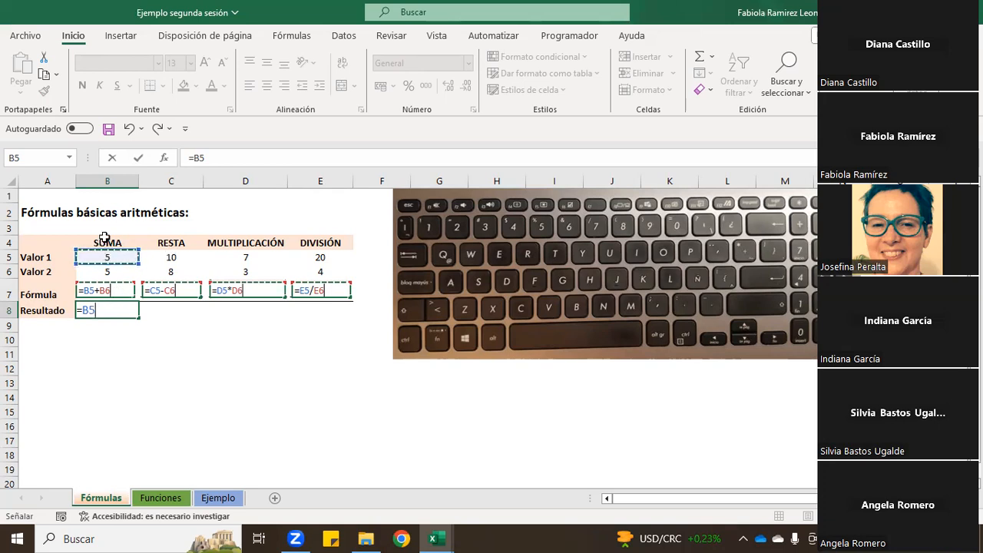
text(+)
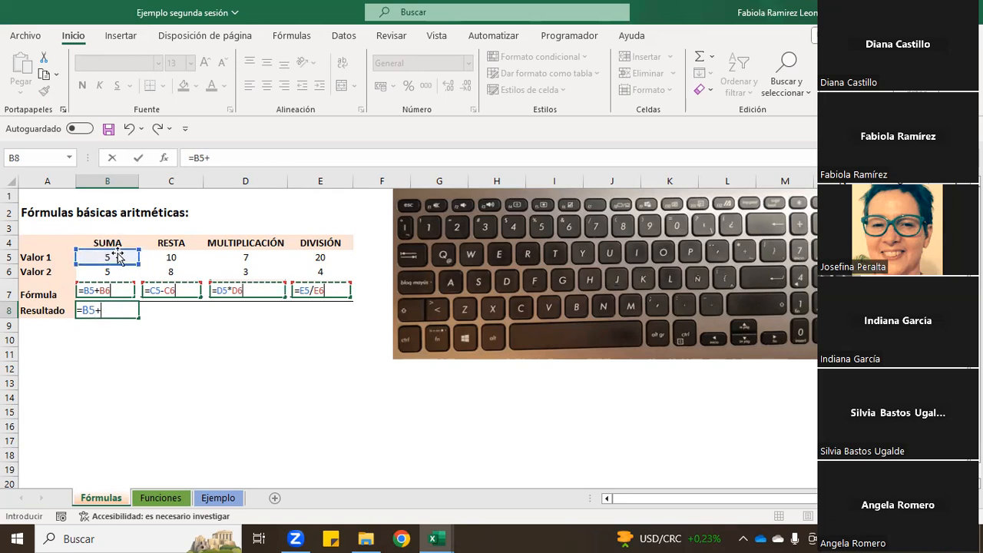
click(107, 273)
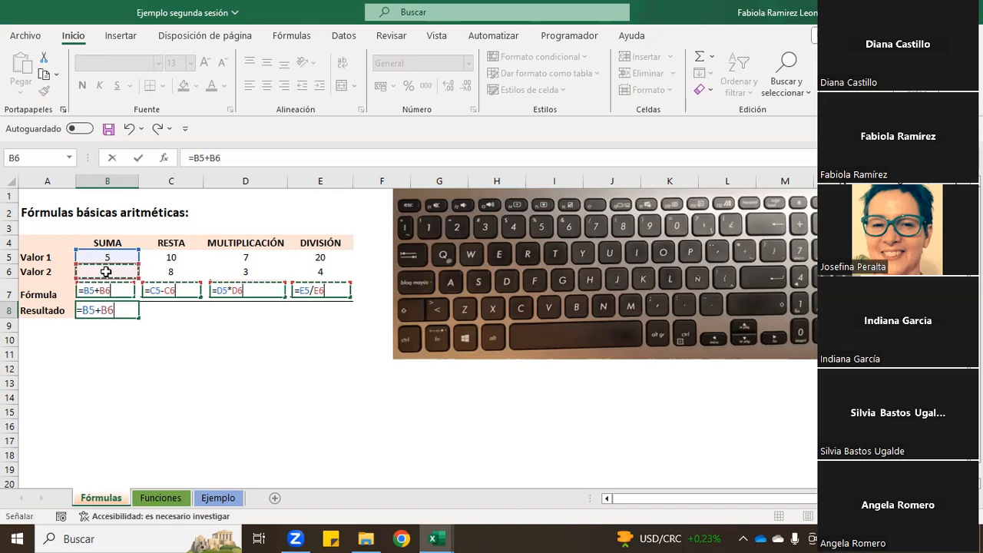
key(Return)
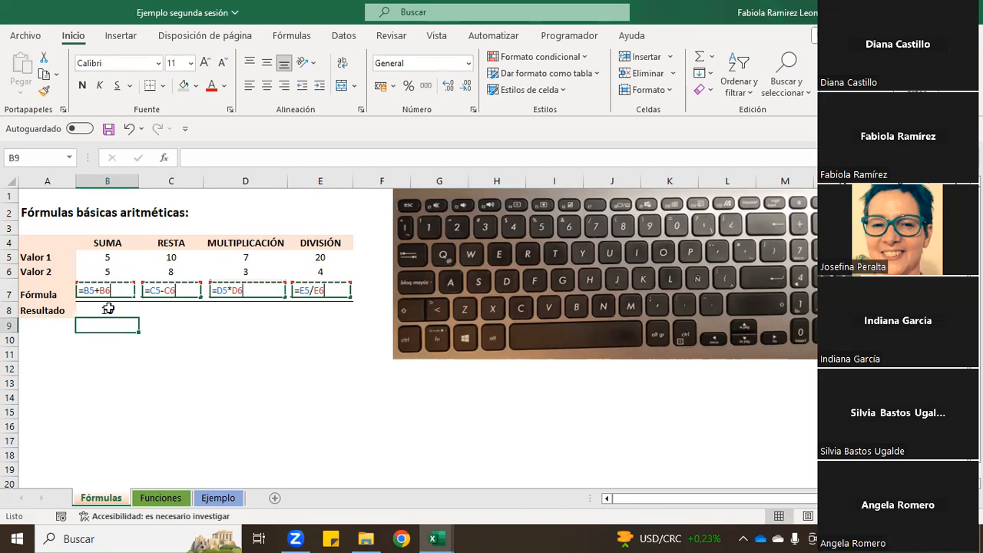
Inspect the sum formula of B8 both inside the cell and in the formula bar, without changing it
double_click(108, 308)
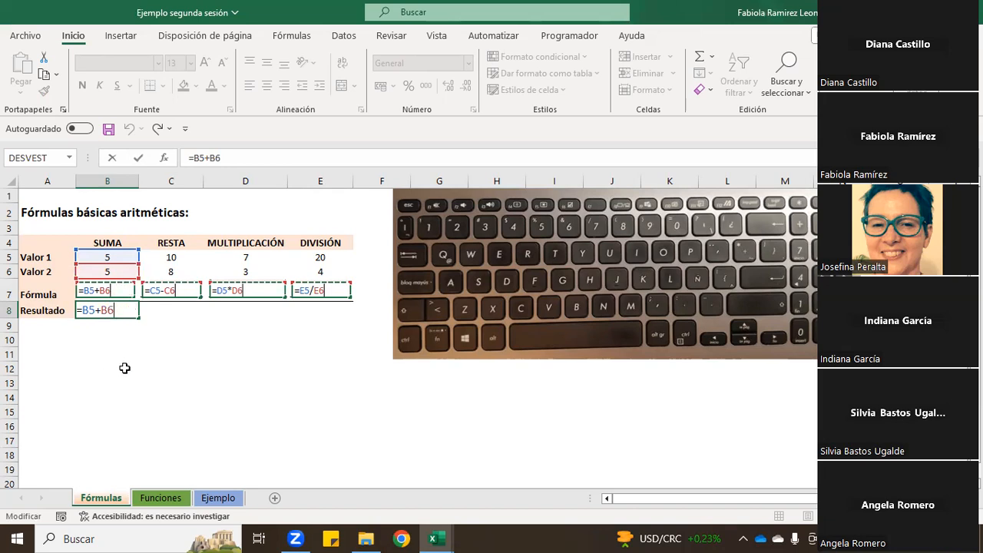
click(243, 400)
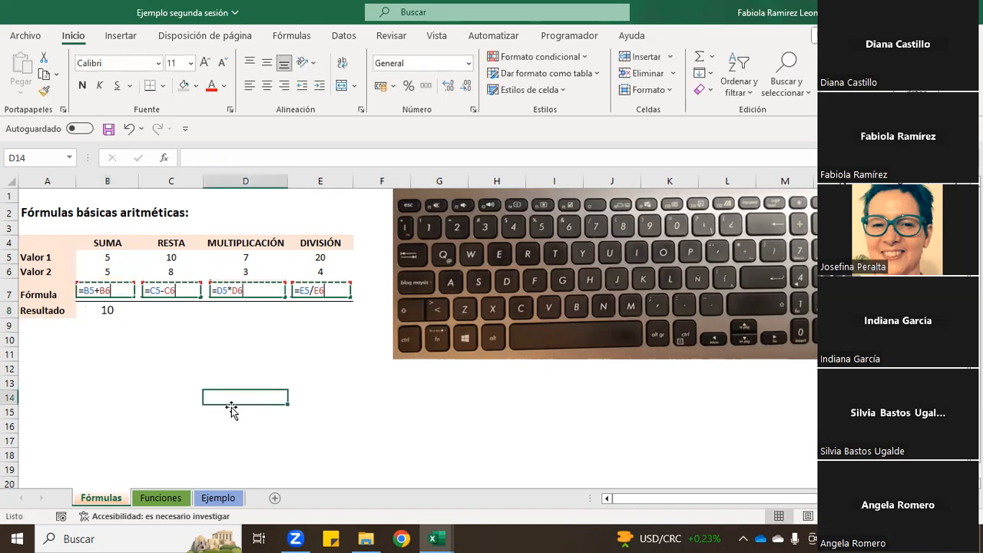
click(96, 309)
click(284, 158)
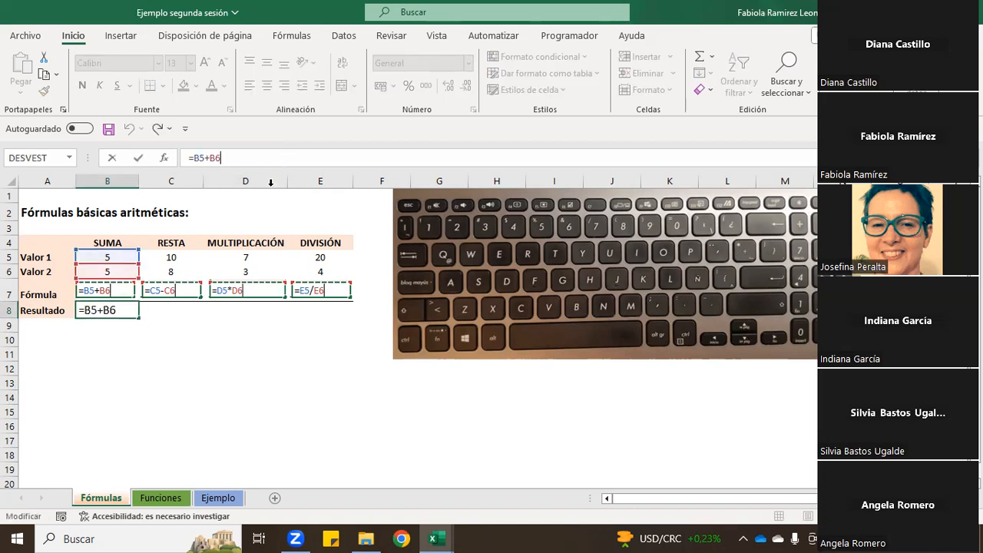
click(173, 378)
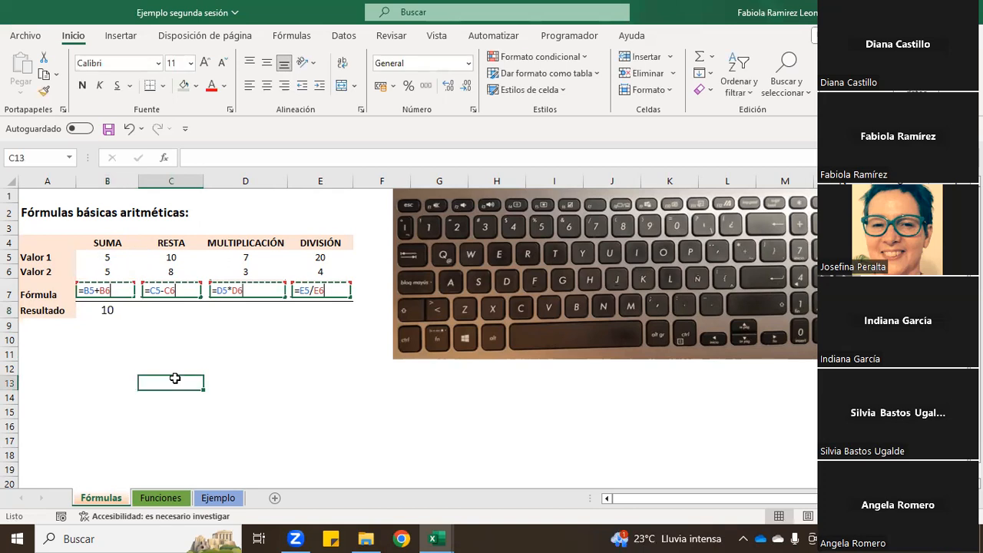
Try extending the sum formula in B8 with another plus term, and then clear the cell's contents
click(125, 299)
click(123, 307)
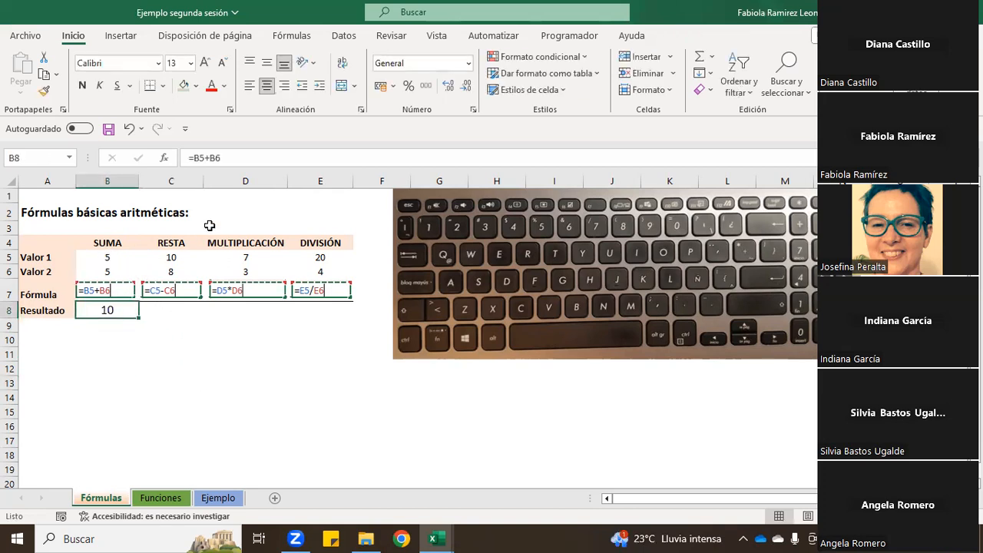
key(F2)
text(+)
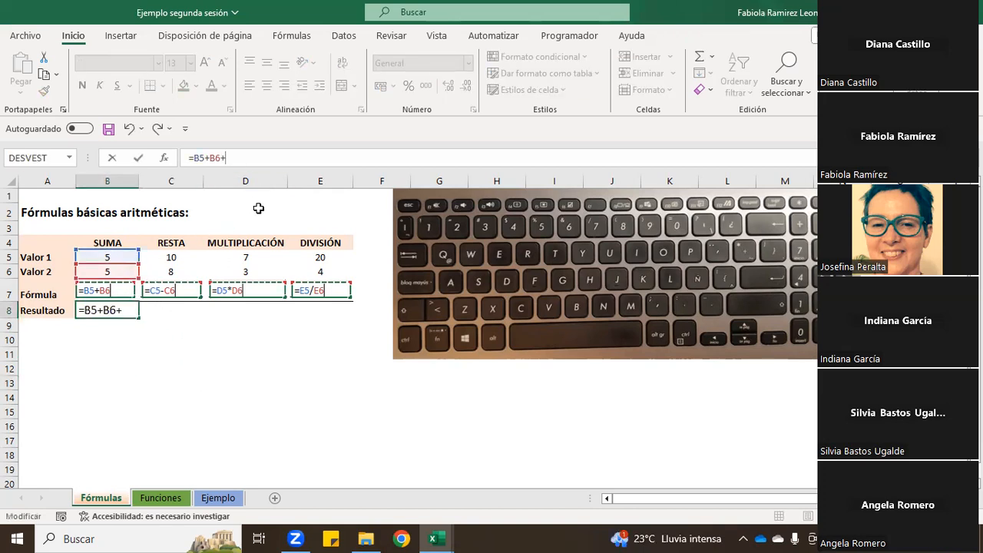
click(193, 354)
drag(267, 158, 209, 158)
key(BackSpace)
key(BackSpace)
key(BackSpace)
key(BackSpace)
key(BackSpace)
key(Return)
click(109, 312)
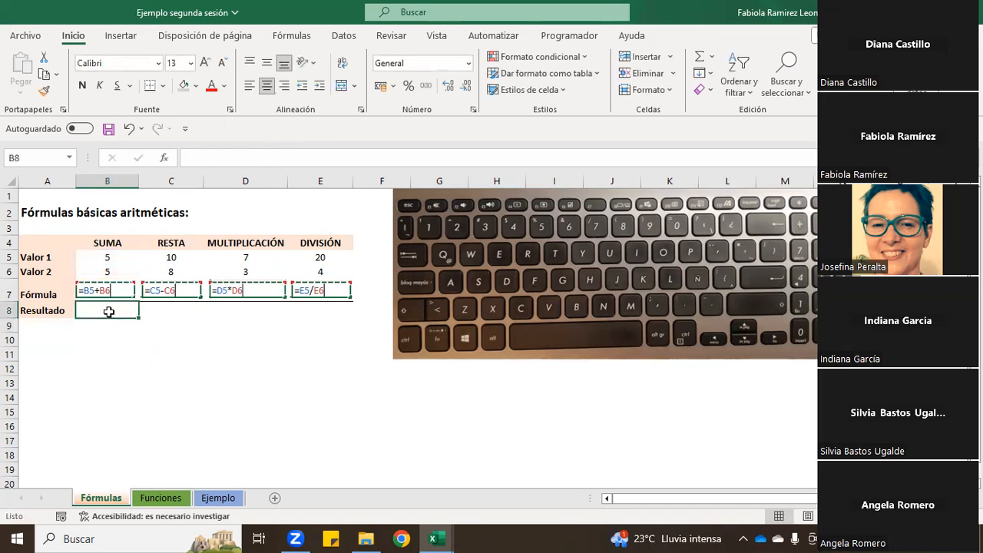
Try to rebuild the sum in B8 from B5, picking different cells as the second reference
text(=)
click(118, 262)
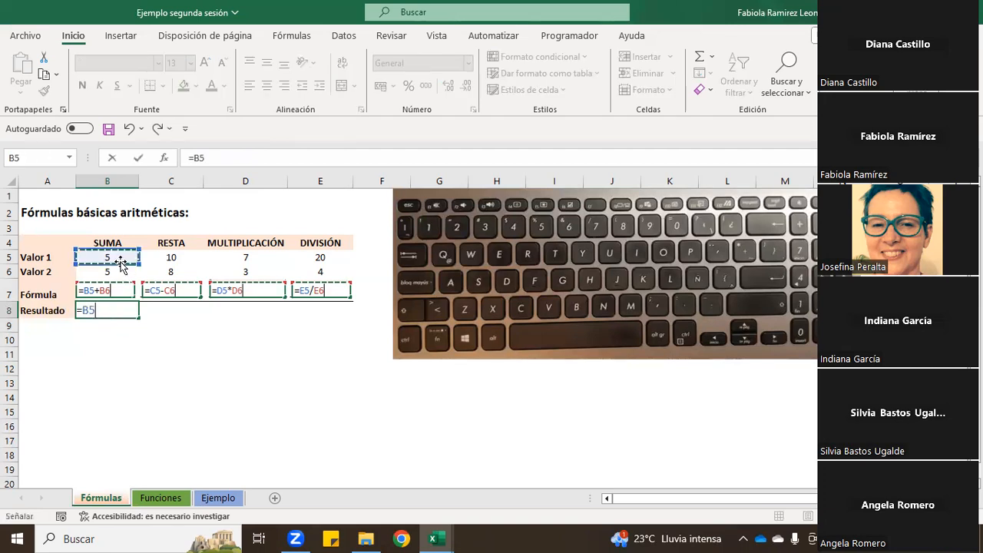
text(+)
click(116, 272)
click(202, 344)
click(320, 353)
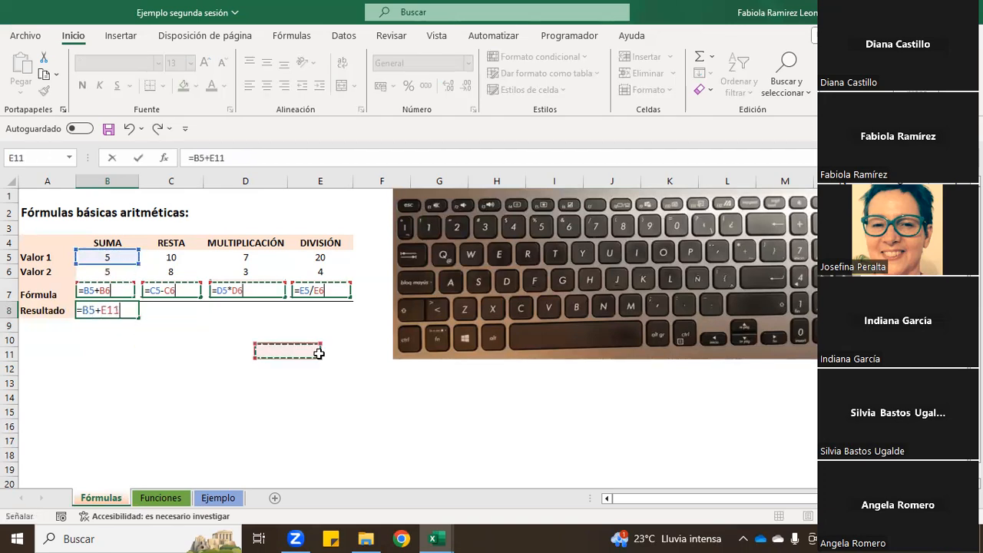
click(96, 272)
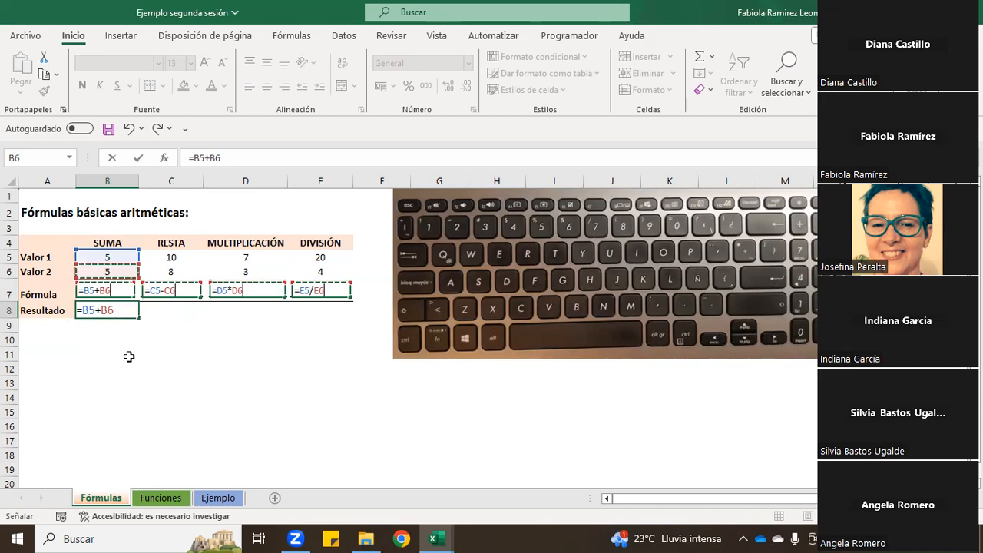
click(104, 277)
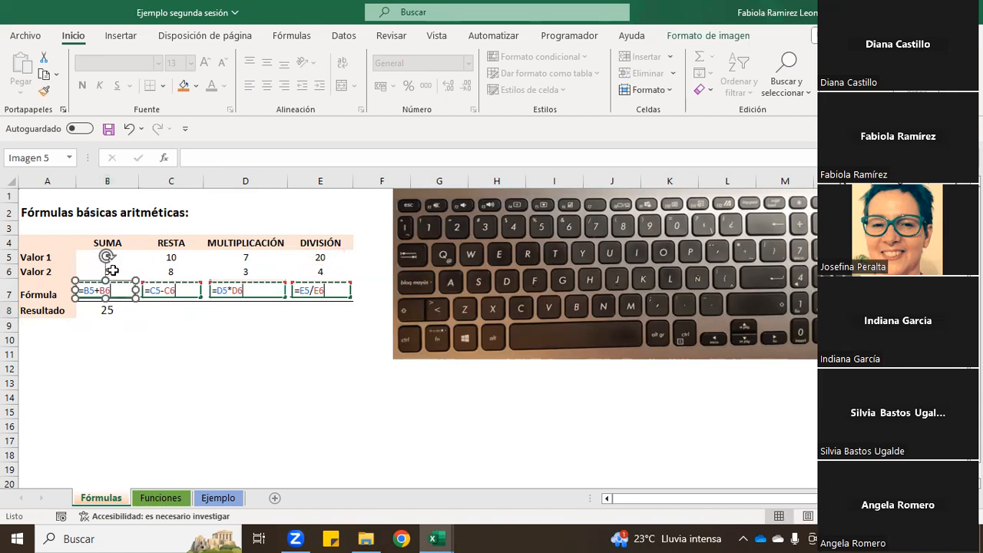
Correct the second reference of the formula in B8 so it reads =B5+B6
click(121, 312)
click(282, 151)
key(BackSpace)
key(BackSpace)
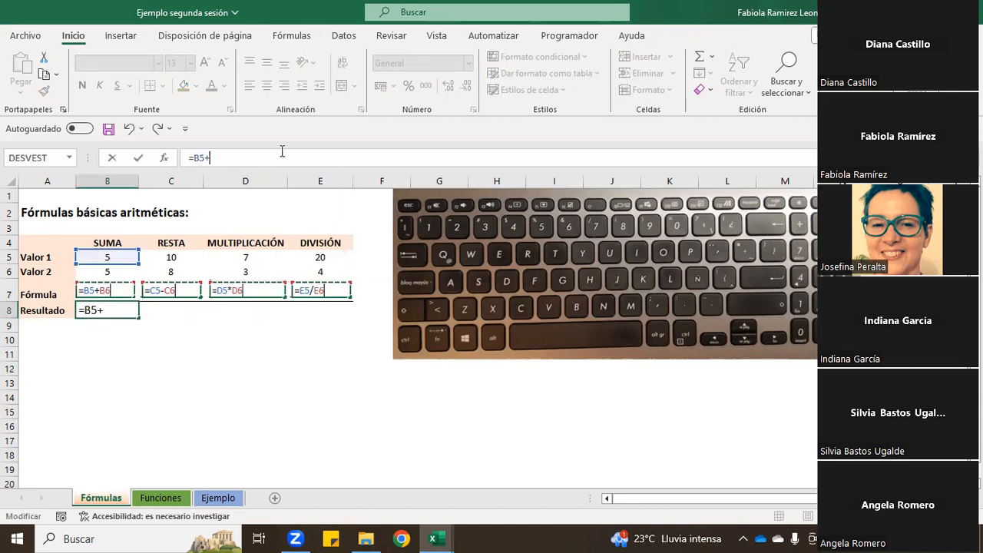
click(98, 269)
key(Return)
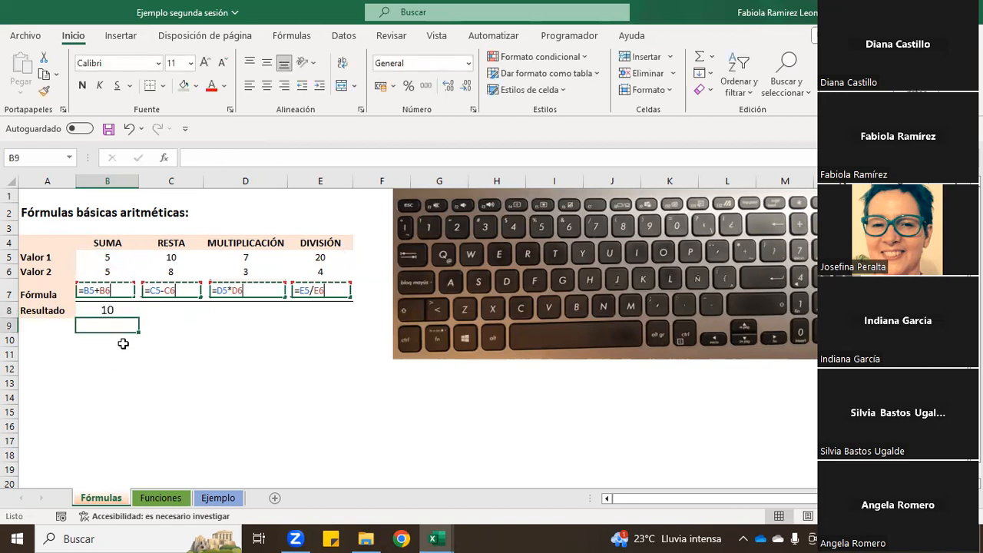
click(206, 338)
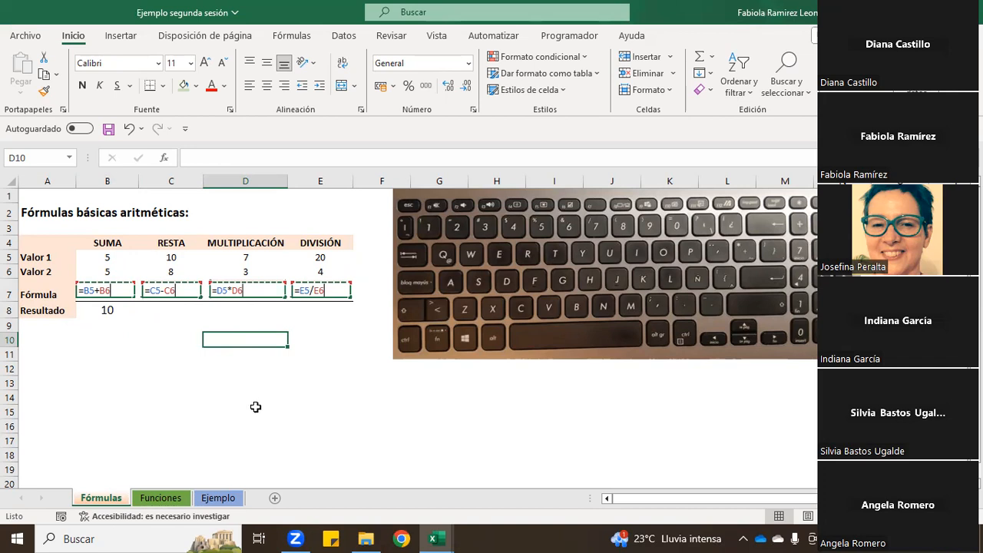
click(186, 330)
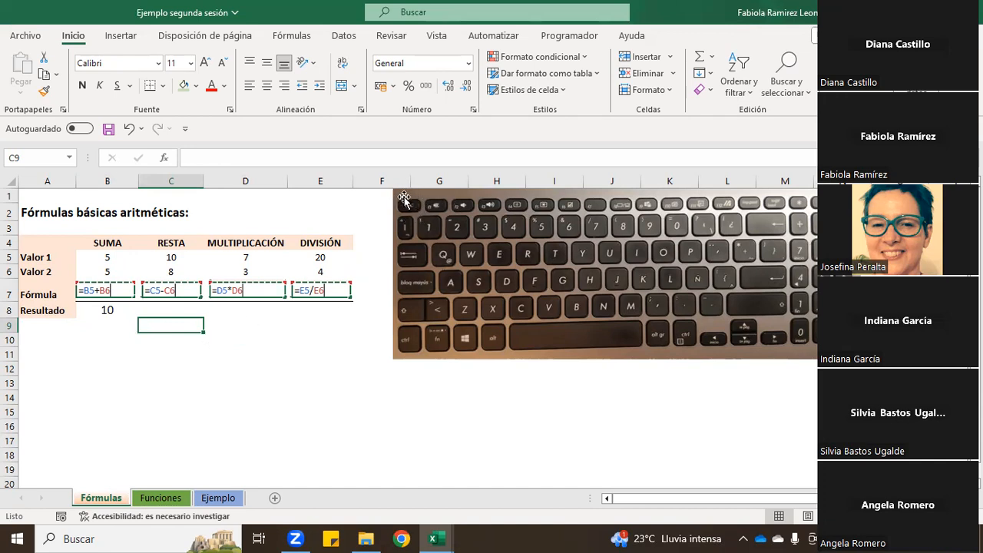
Enter the sum formula in B8 again as =B5+B6, replacing the existing entry
click(108, 311)
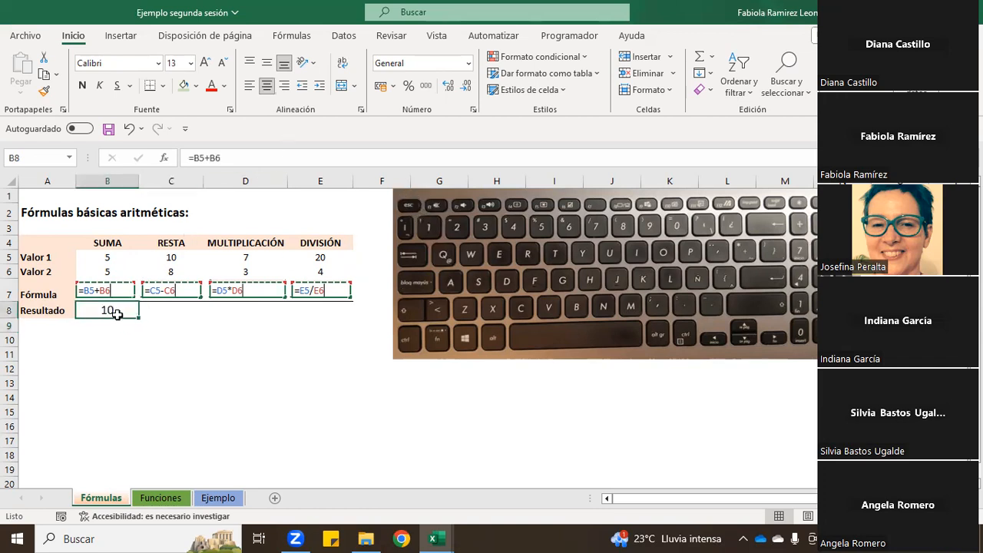
text(=)
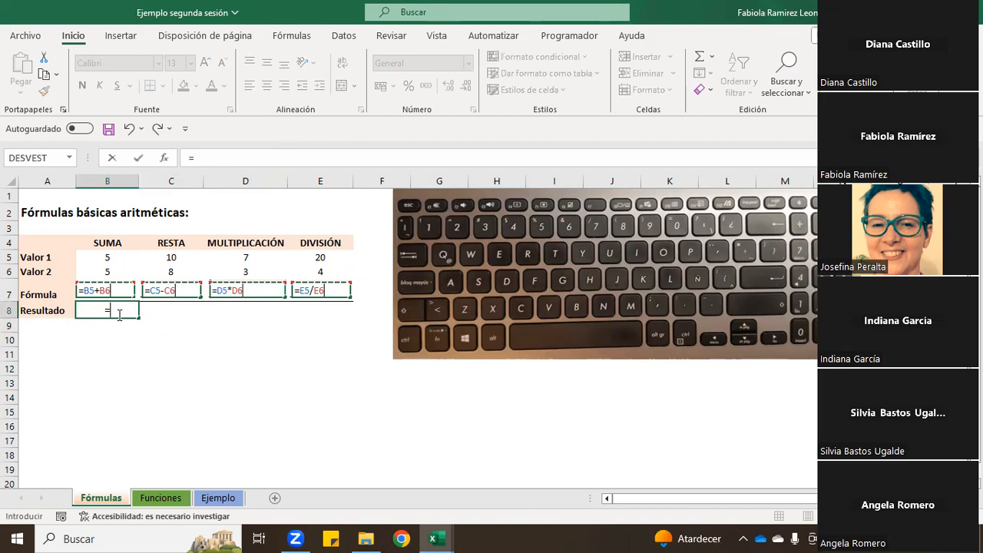
click(101, 260)
text(+)
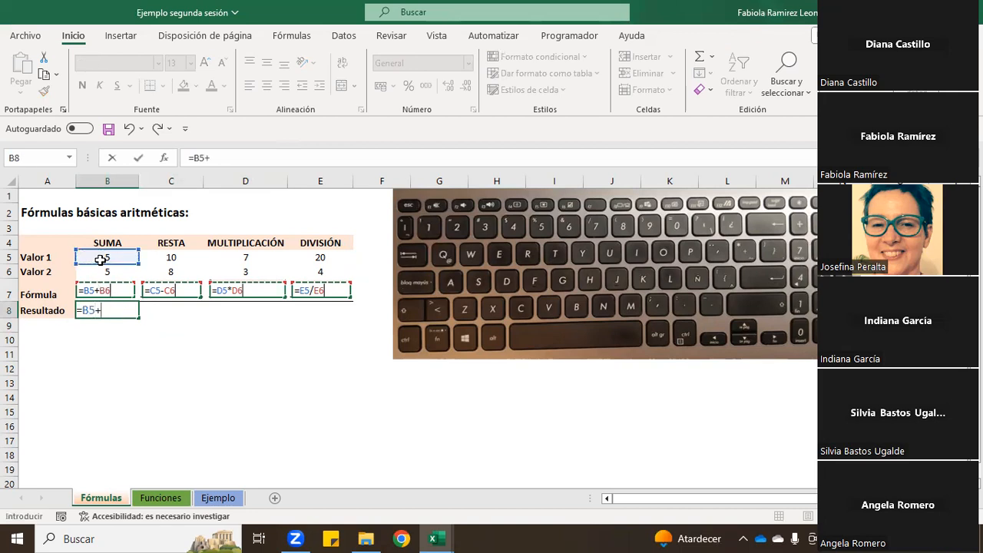
click(117, 272)
key(Return)
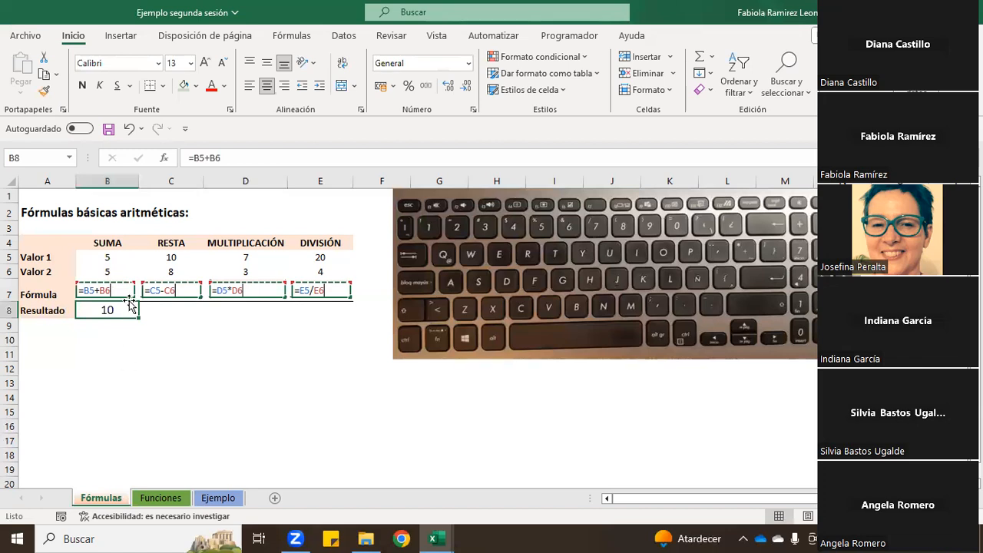
Examine how the formula bar shows the content of B8, leave the formula as it is and select B8
click(267, 154)
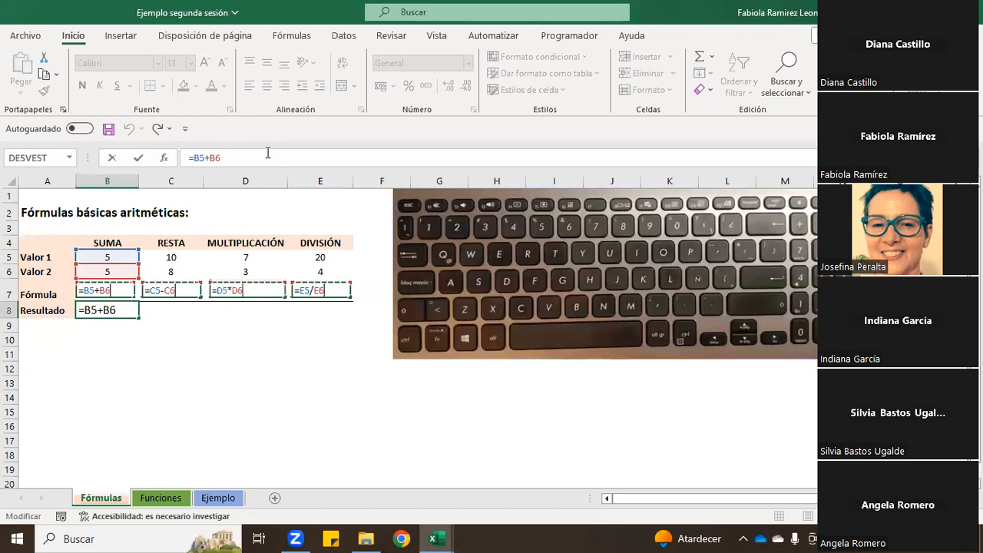
key(Return)
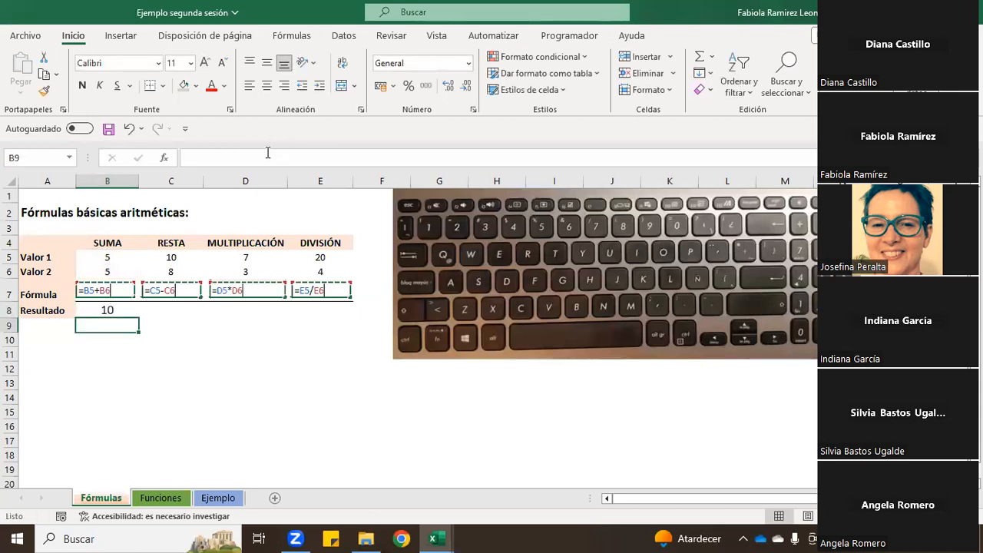
click(105, 309)
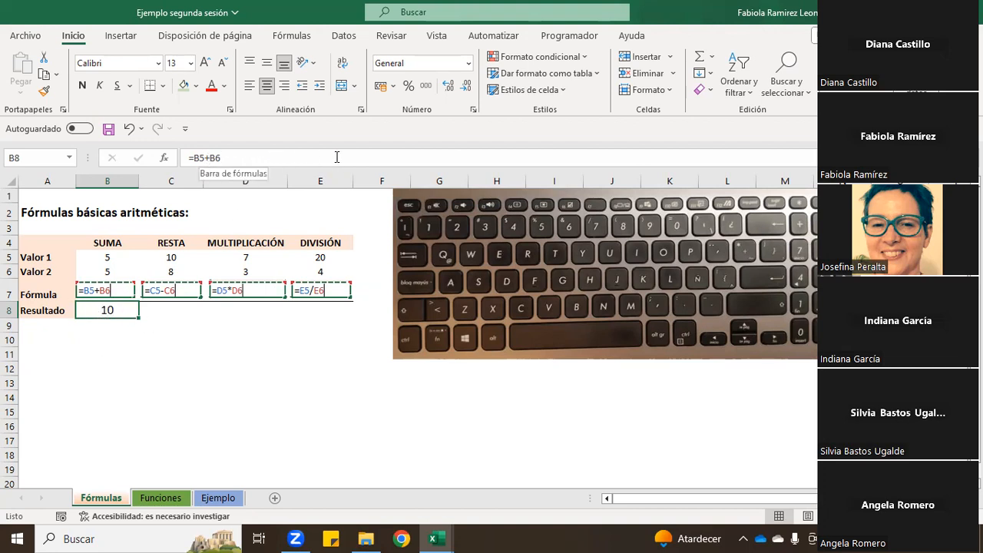
click(246, 158)
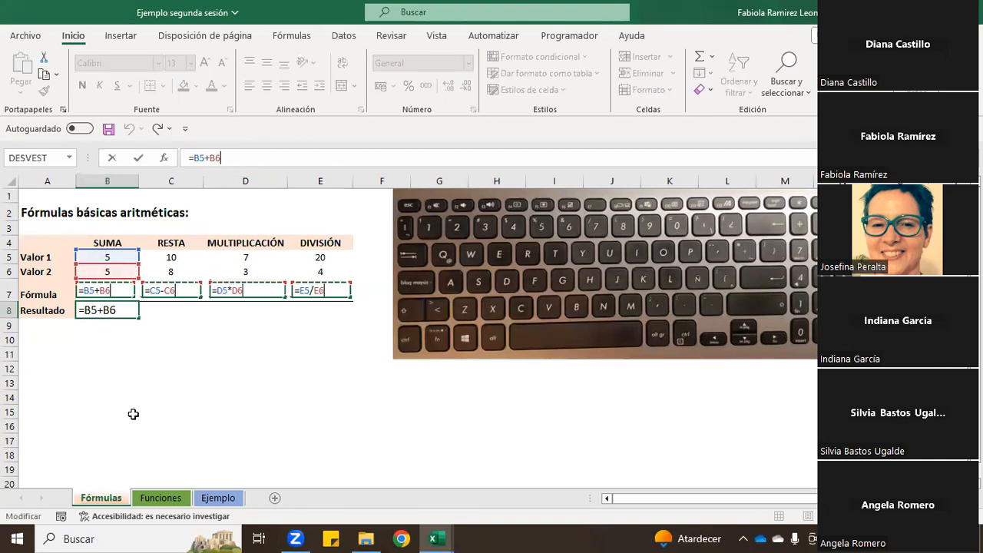
key(Return)
click(96, 309)
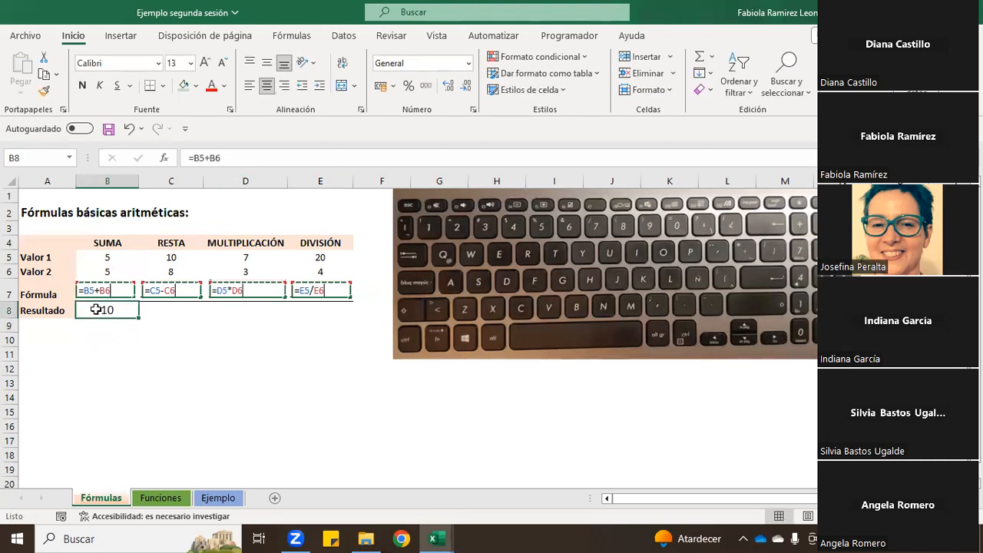
Clear cell B8 and build its sum formula from scratch as =B5+B6
key(BackSpace)
key(Return)
click(128, 310)
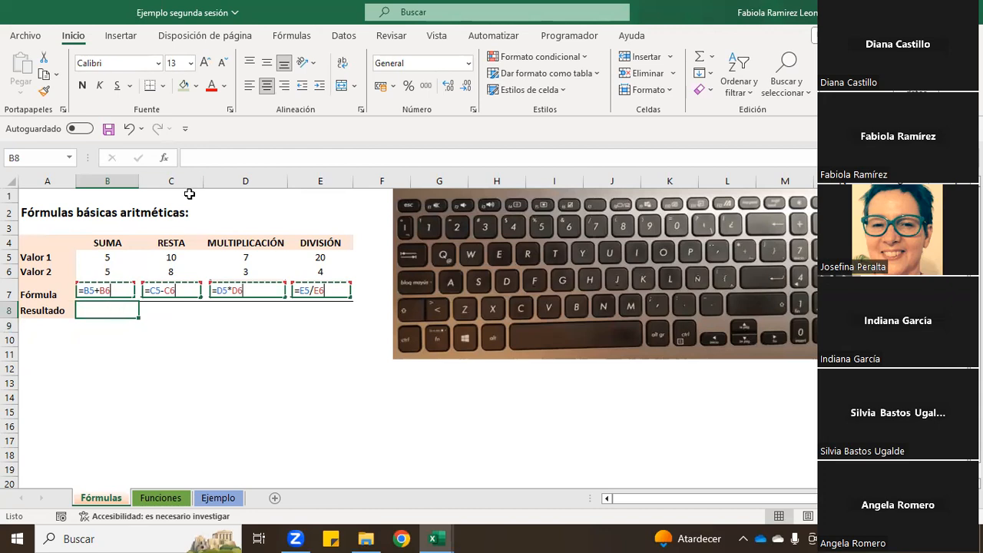
click(208, 158)
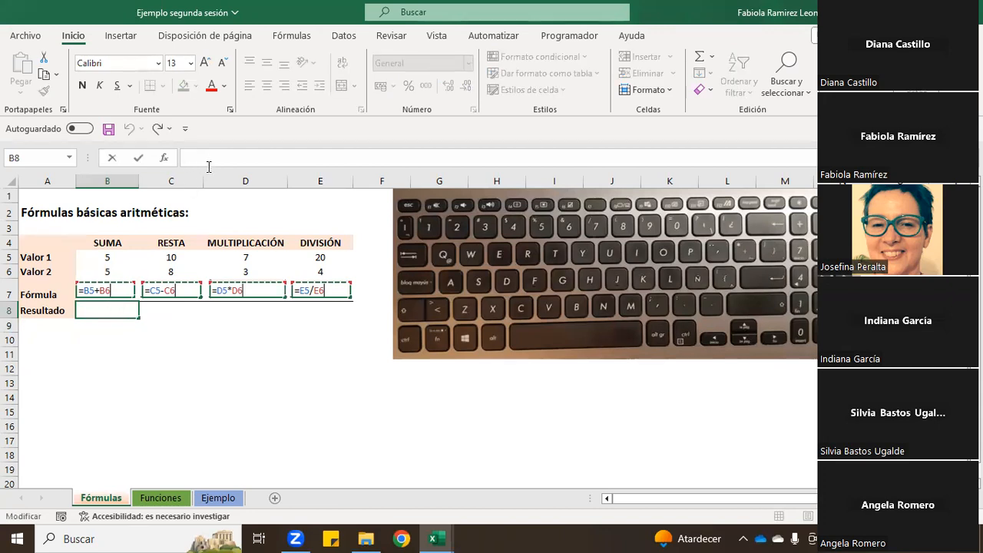
text(=)
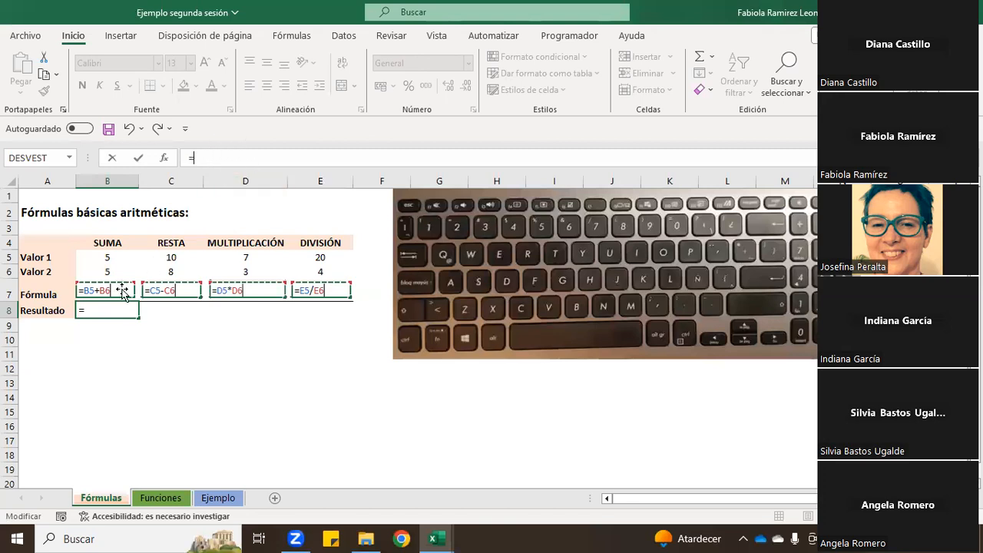
click(111, 257)
text(+)
click(112, 272)
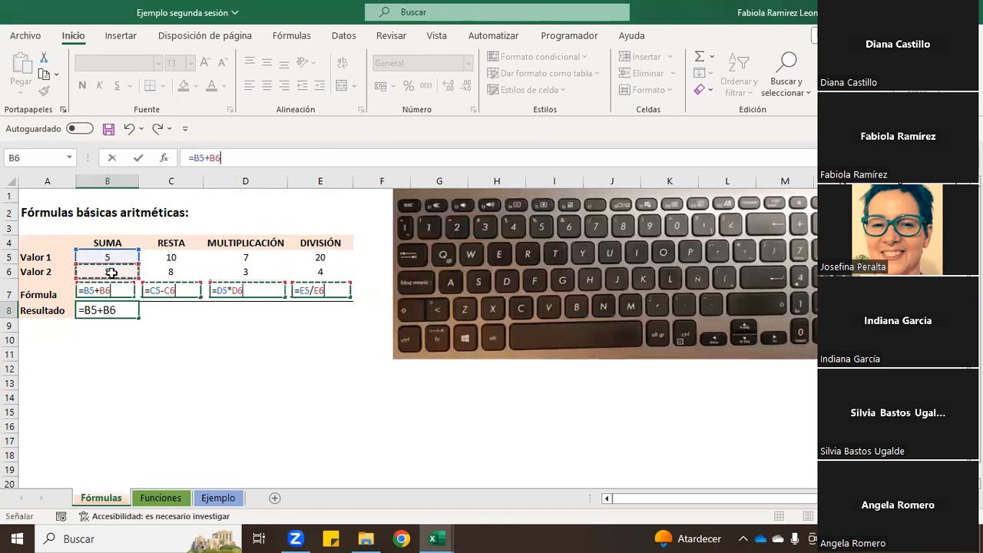
key(Return)
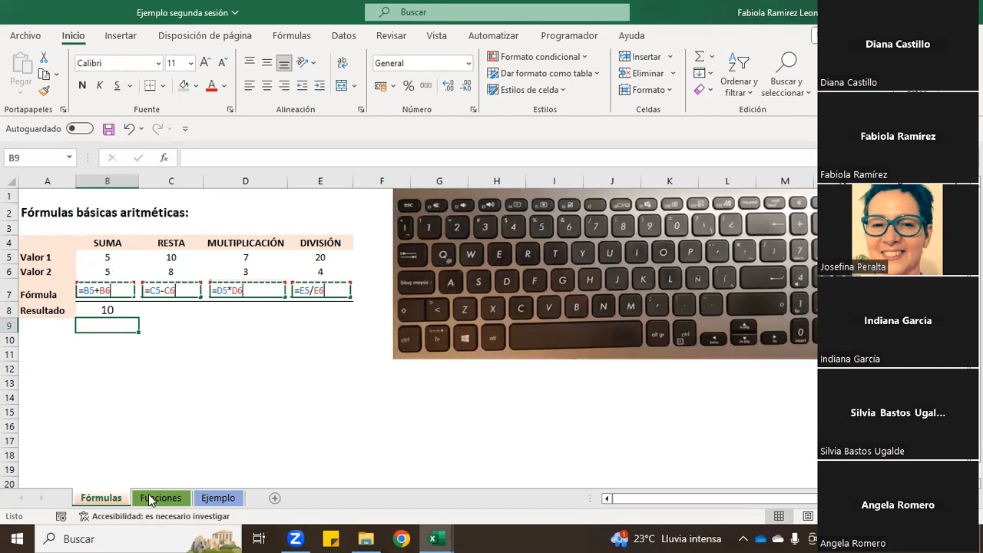
Enter the subtraction formula =C5-C6 in C8, the RESTA result cell
click(161, 315)
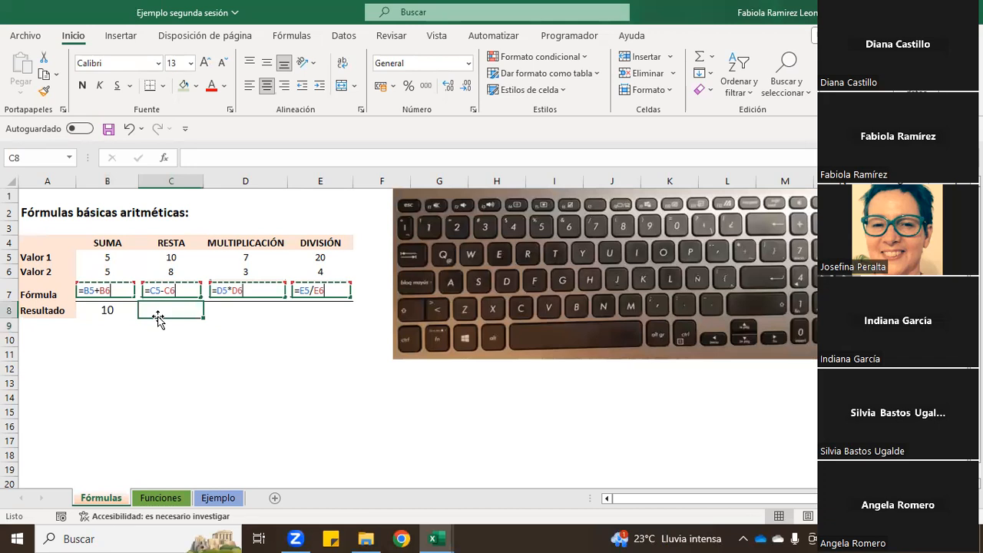
text(=)
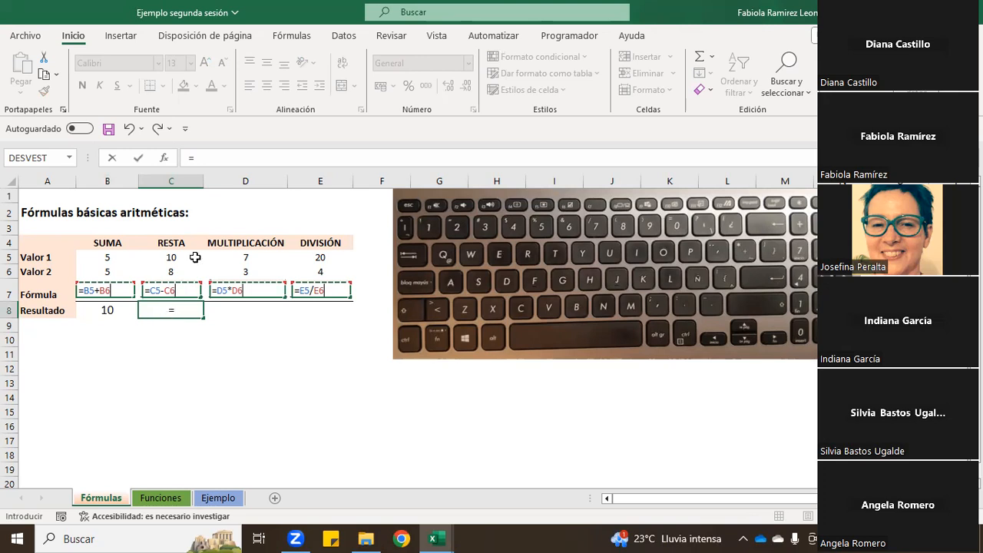
click(182, 255)
text(-)
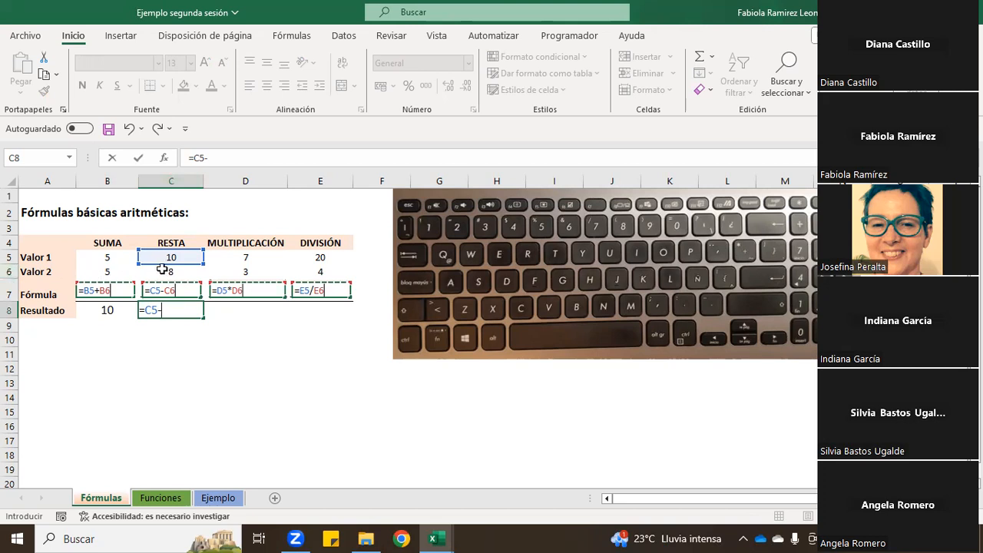
text(c6)
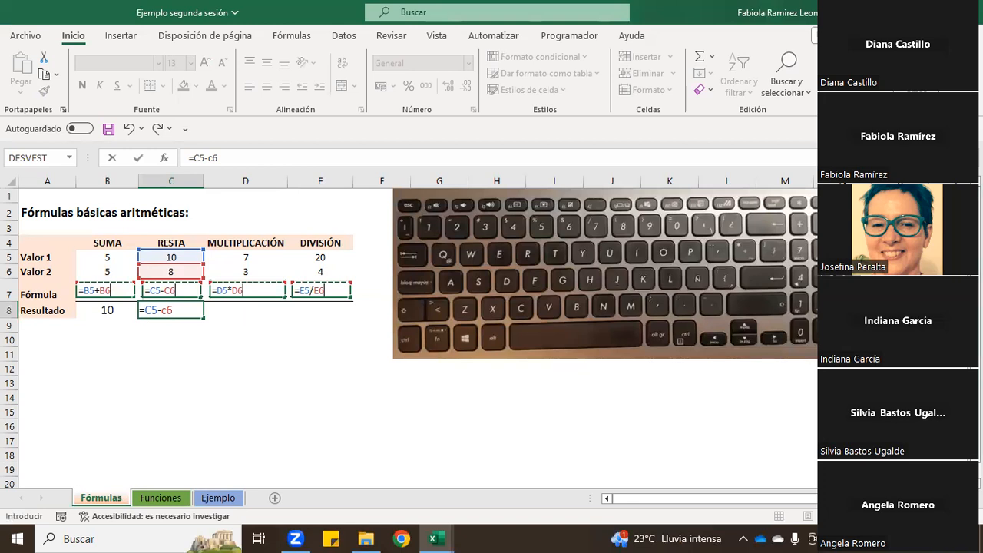
click(182, 271)
click(168, 306)
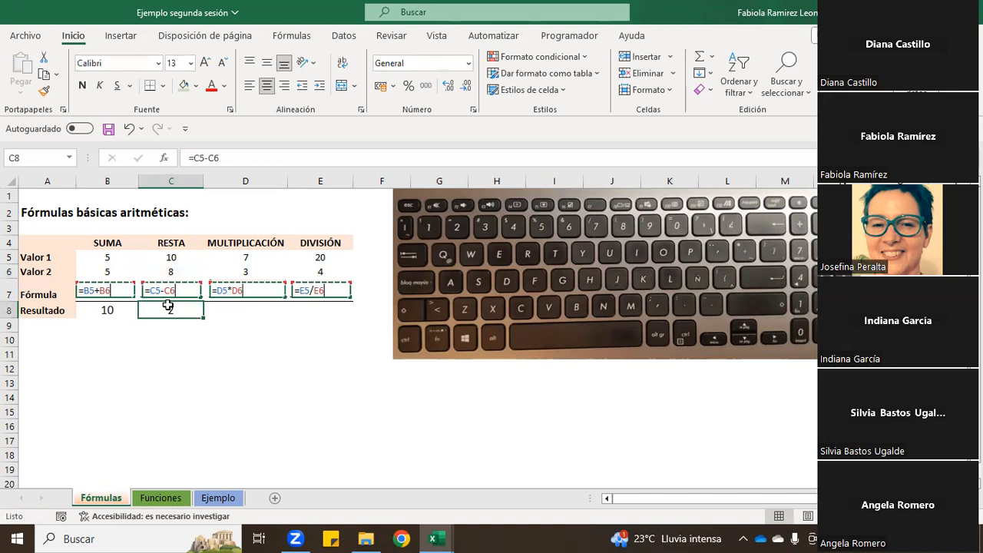
Enter the subtraction in C8 again as =C5-C6, replacing the existing formula, and select the cell
text(=)
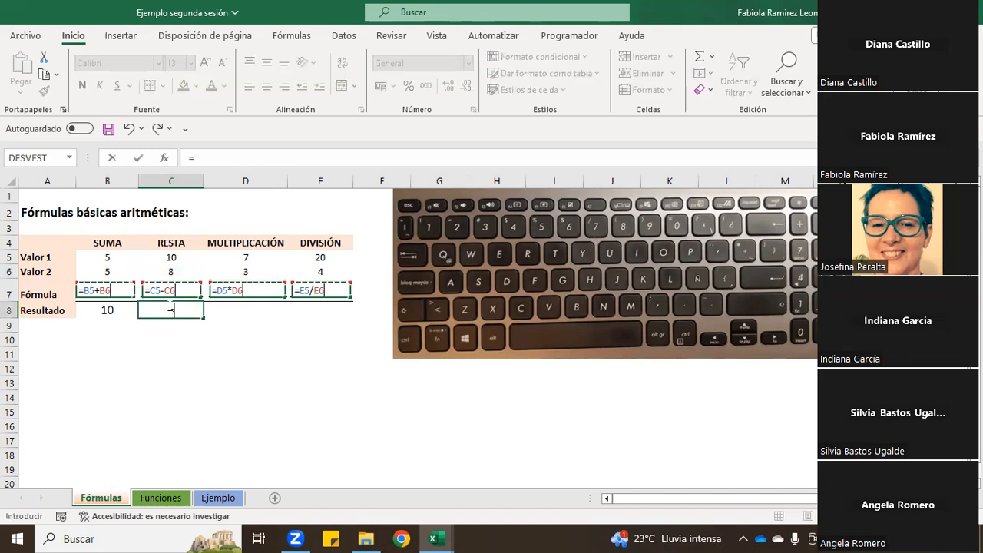
click(186, 256)
text(-)
click(179, 270)
key(Return)
click(168, 308)
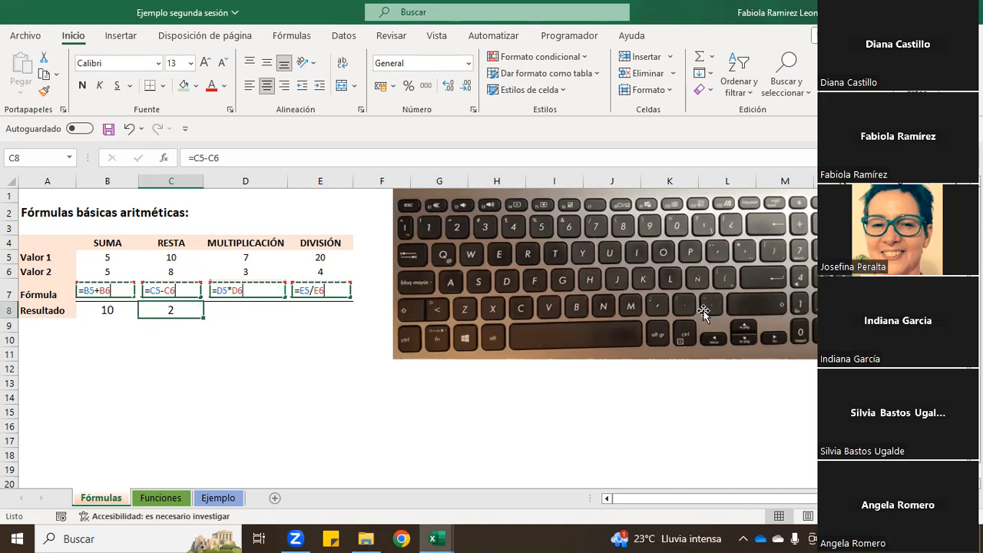
Enter the multiplication formula =D5*D6 in D8, the MULTIPLICACIÓN result cell
click(237, 308)
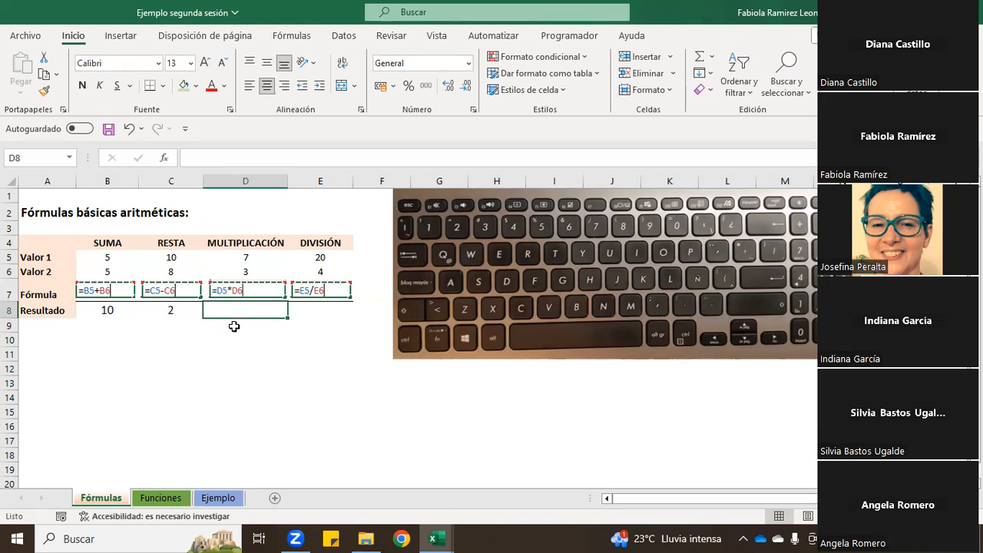
text(=)
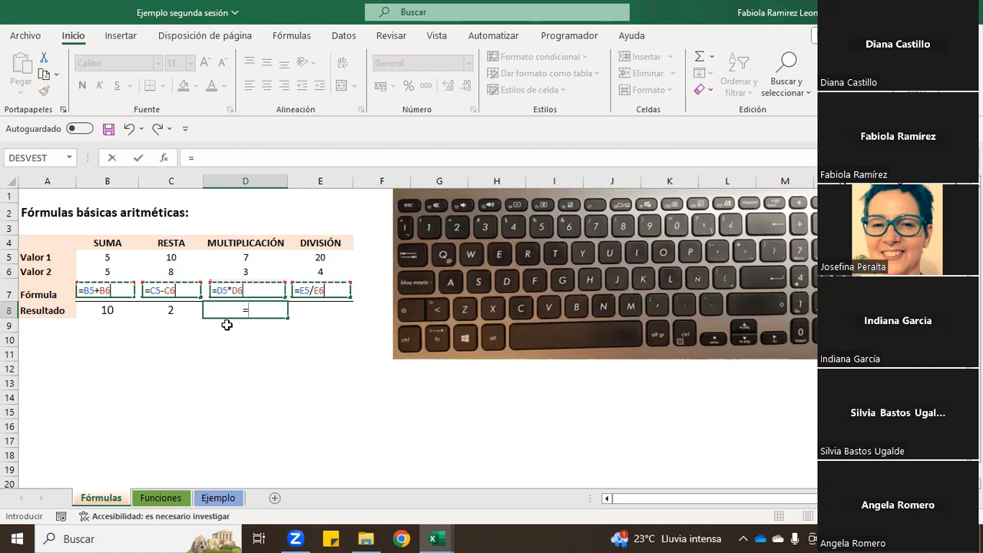
click(248, 258)
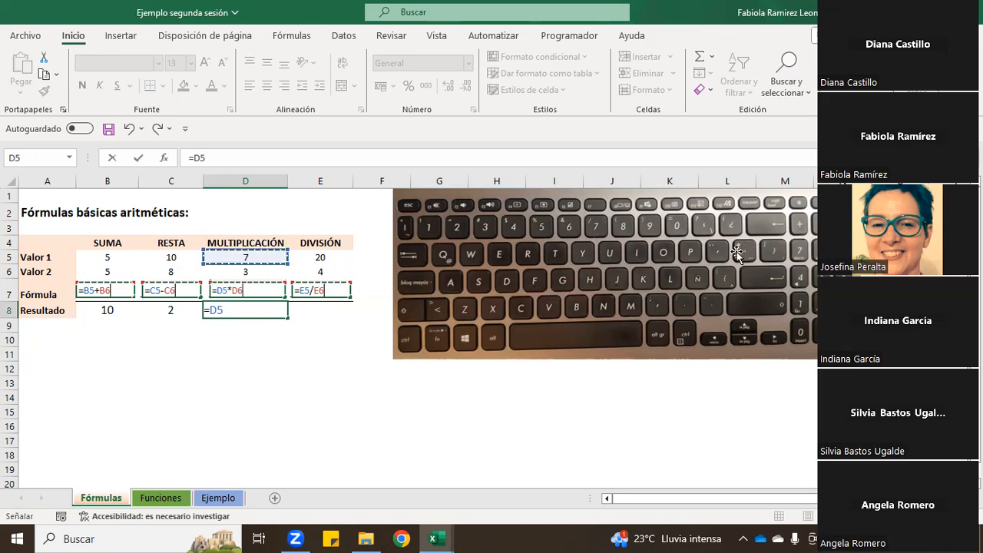
text(*)
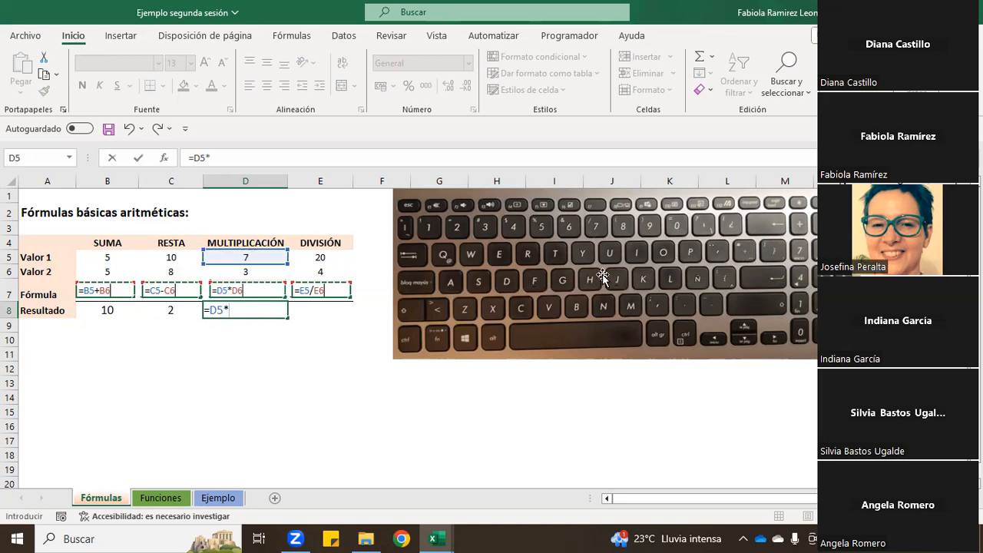
click(263, 270)
key(Return)
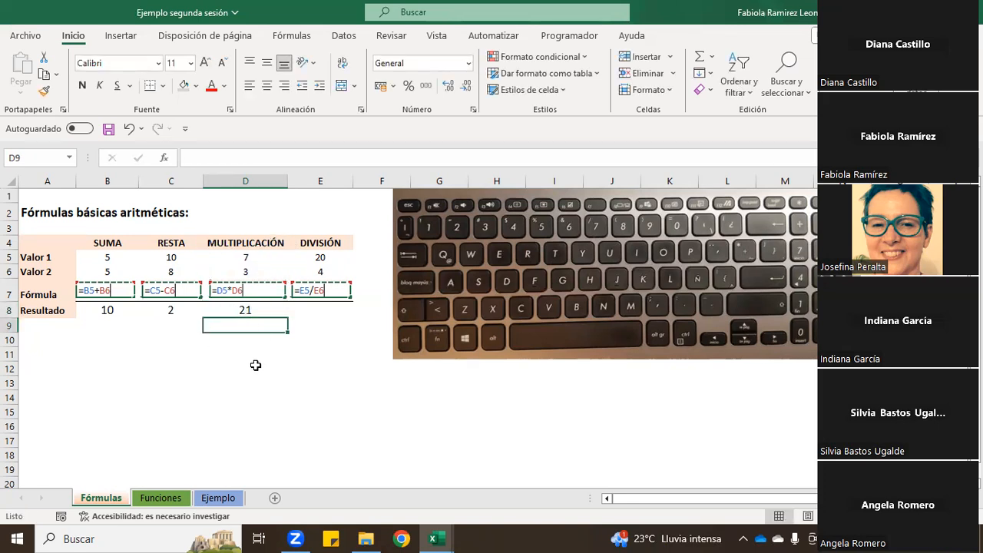
Enter the division formula =E5/E6 in E8, the DIVISIÓN result cell, and select that cell
click(327, 308)
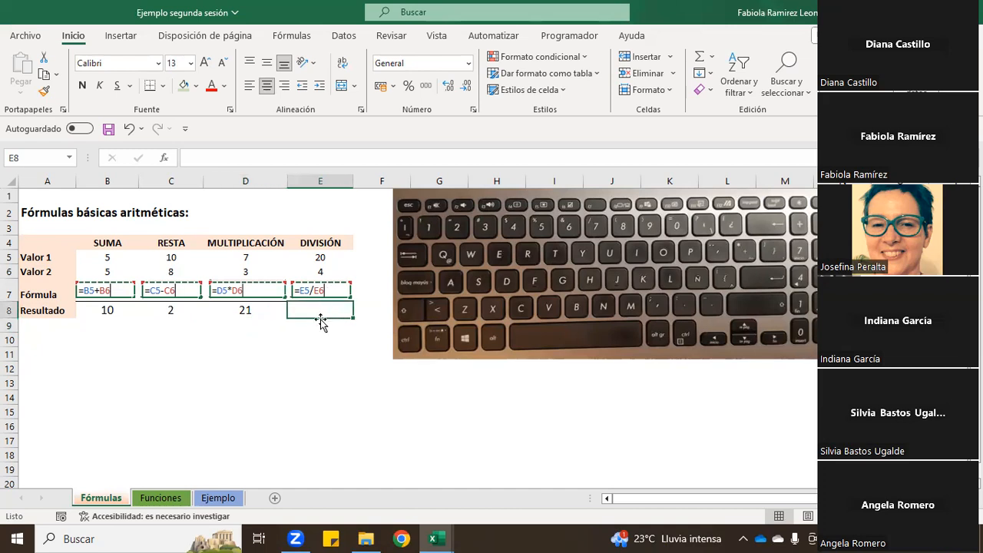
text(=)
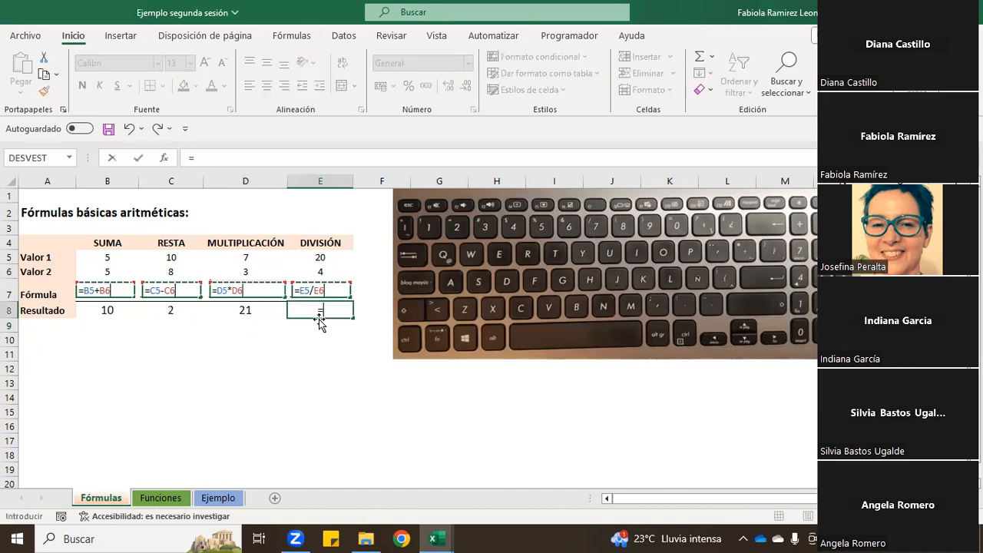
click(329, 258)
text(/)
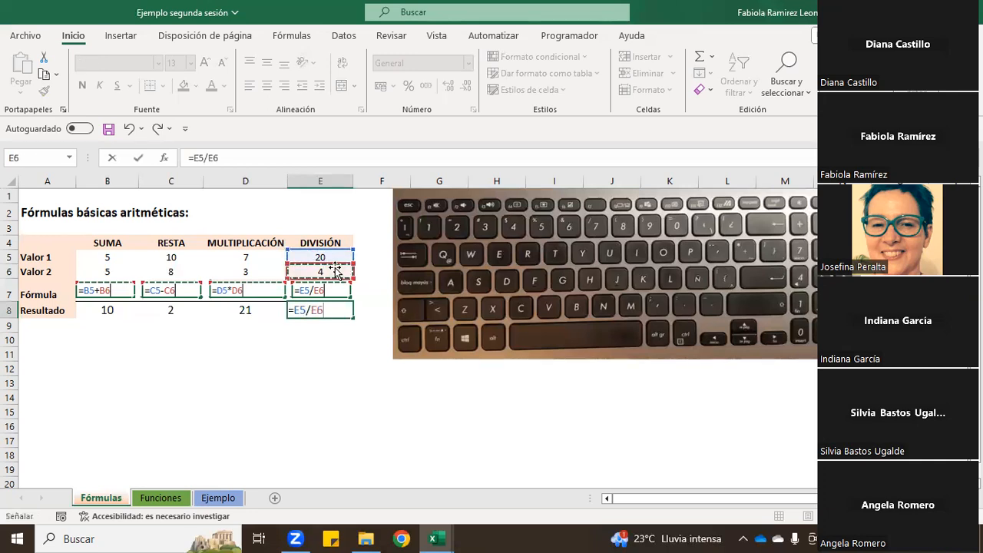
key(Return)
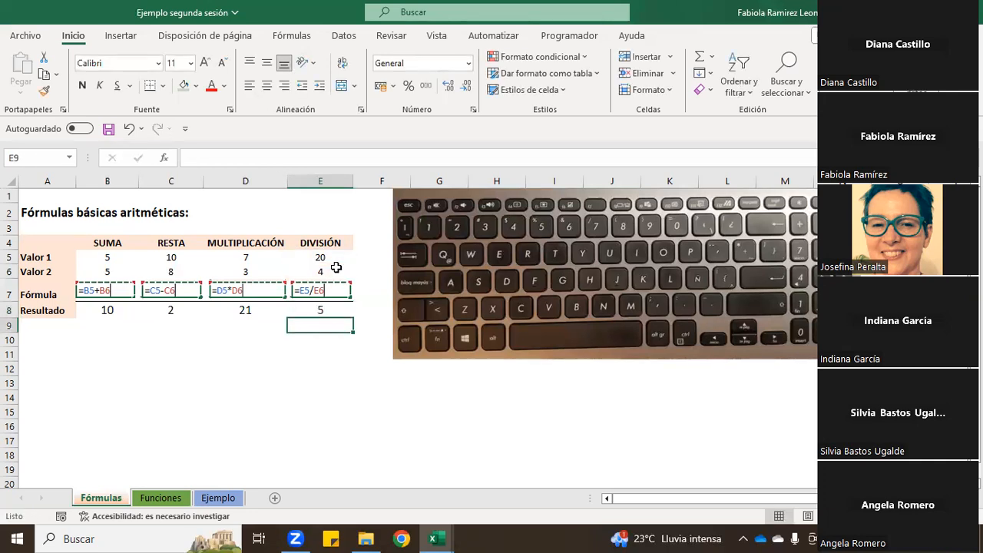
click(308, 307)
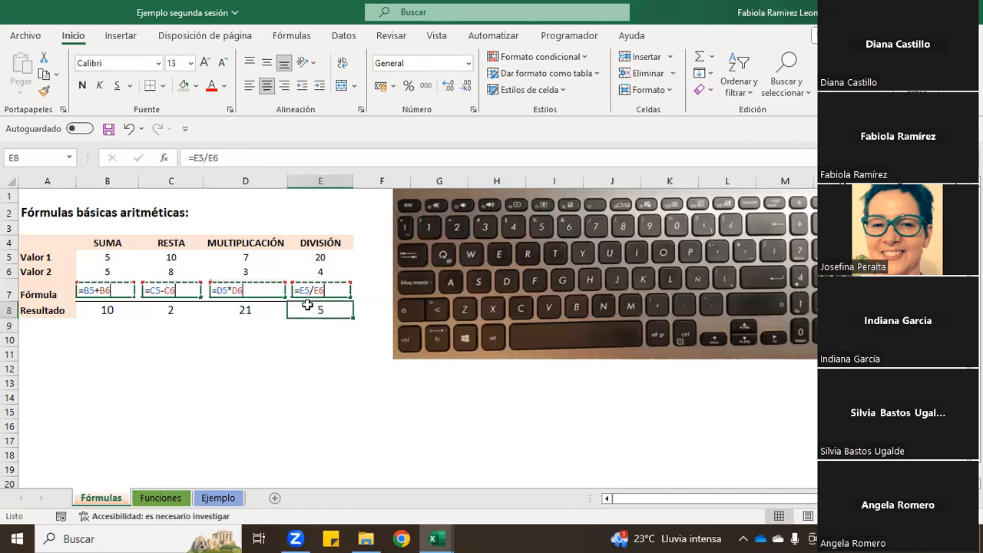
Enter a formula in B10 that combines several operations: =B5+B6+D5*D6+C5-C6
click(123, 342)
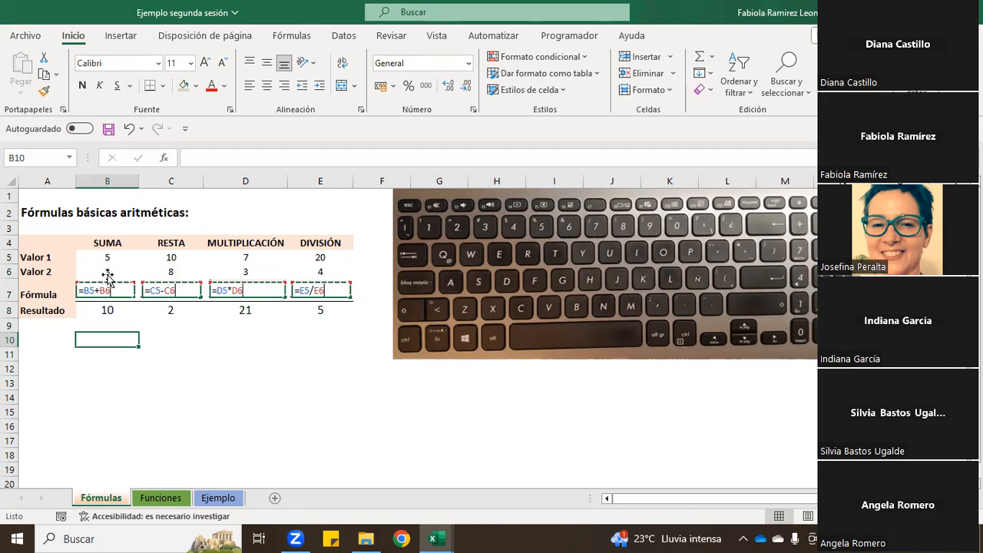
text(=)
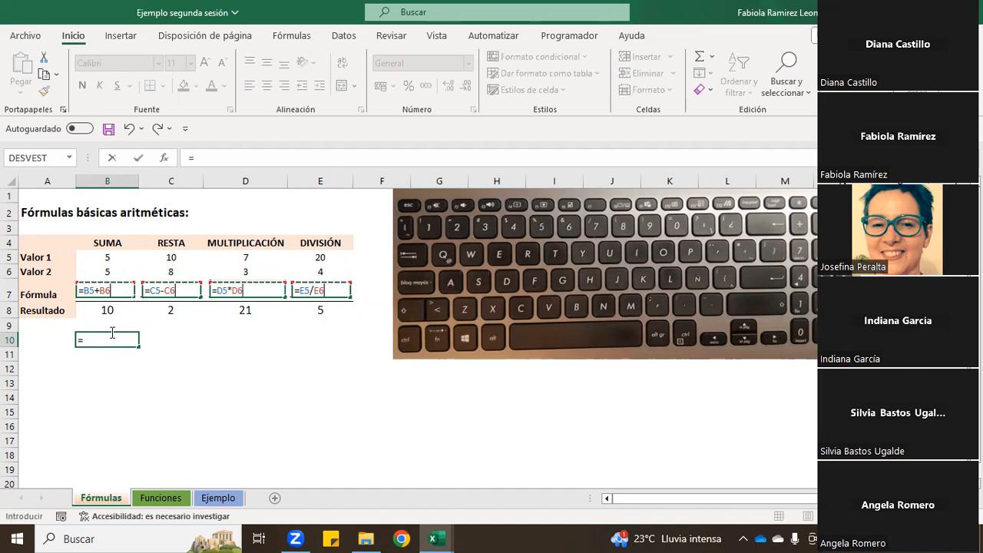
click(109, 257)
text(+)
click(116, 272)
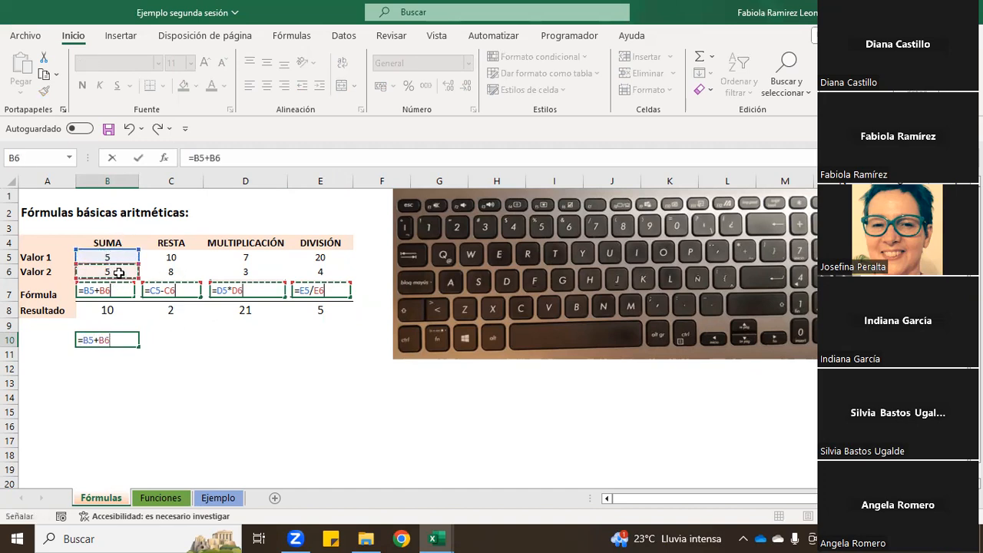
text(+)
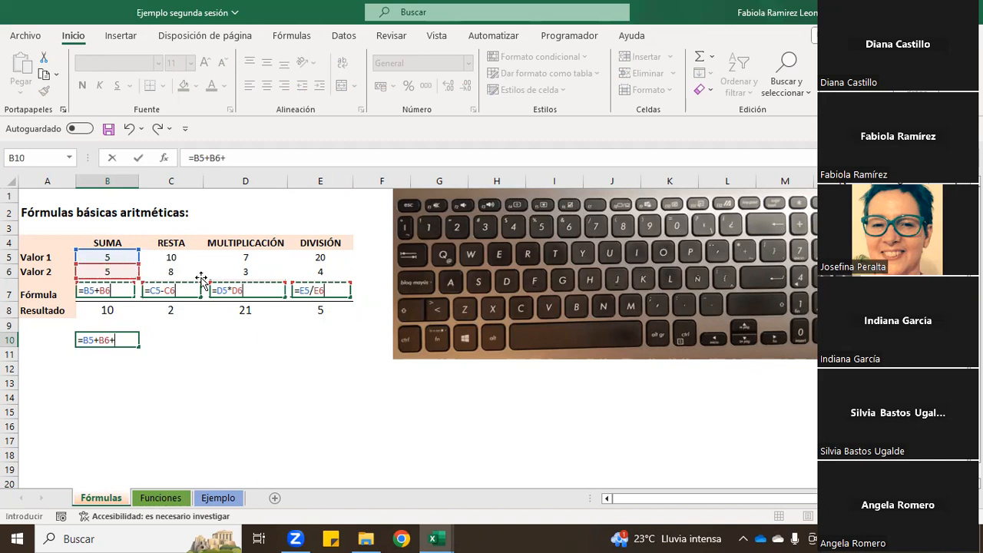
click(253, 256)
text(*)
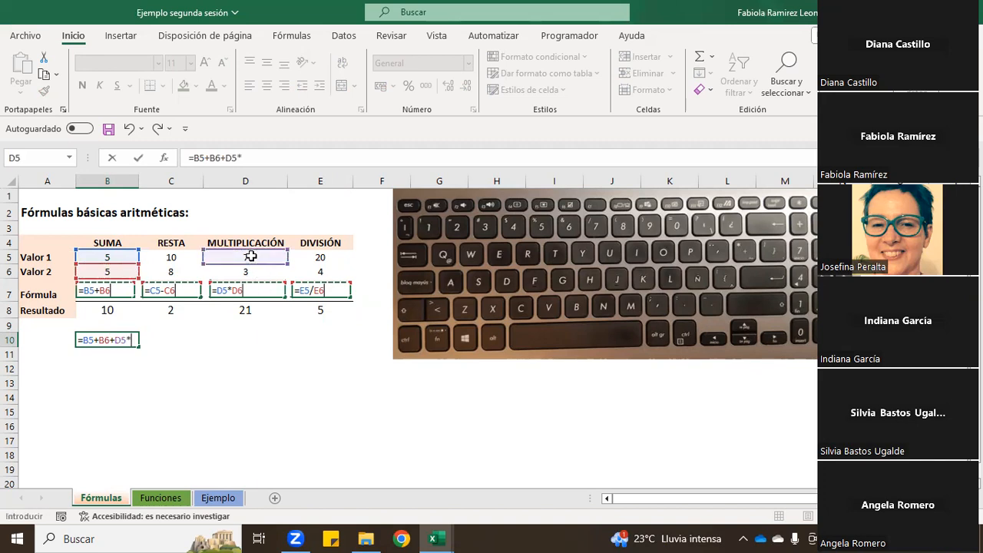
click(248, 267)
text(-)
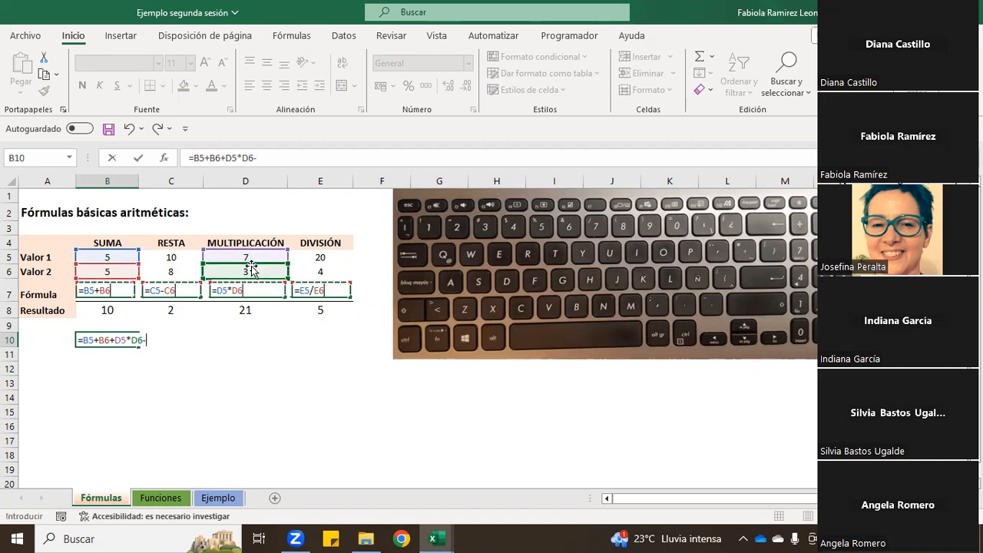
click(156, 259)
text(-)
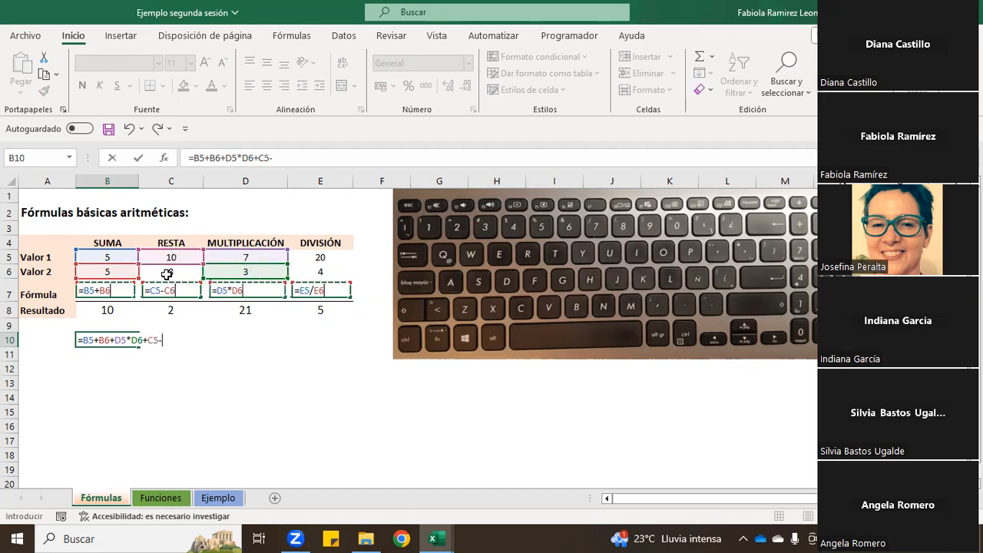
click(167, 274)
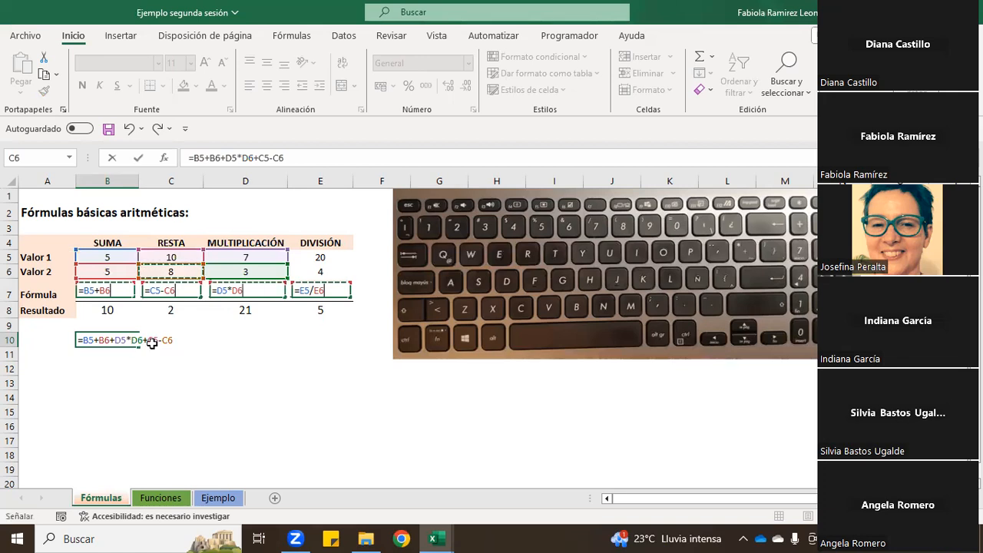
key(Return)
Delete the combined formula from B10
key(Up)
key(BackSpace)
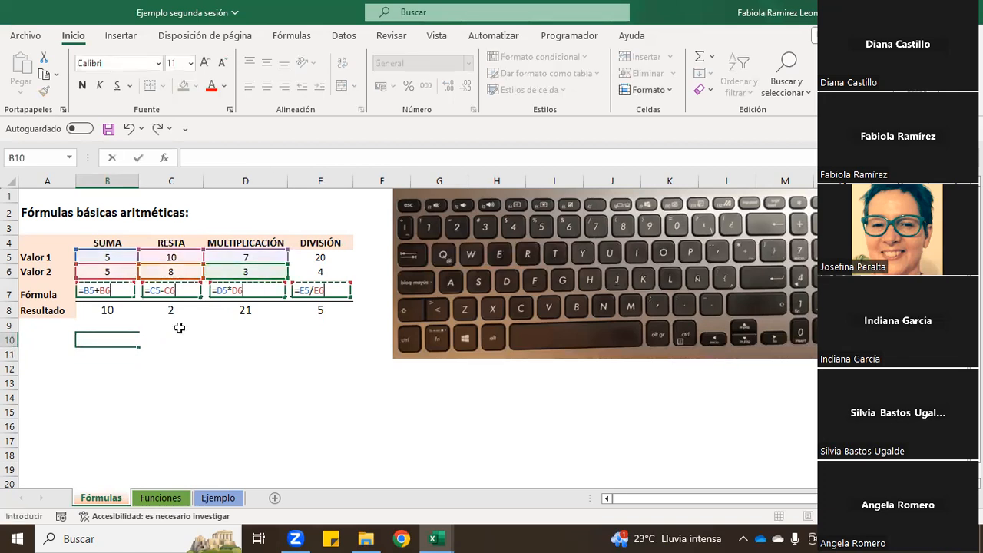
click(133, 378)
Start a formula in B10 with the sum of the SUMA values in parentheses, =(B5+B6)
click(117, 341)
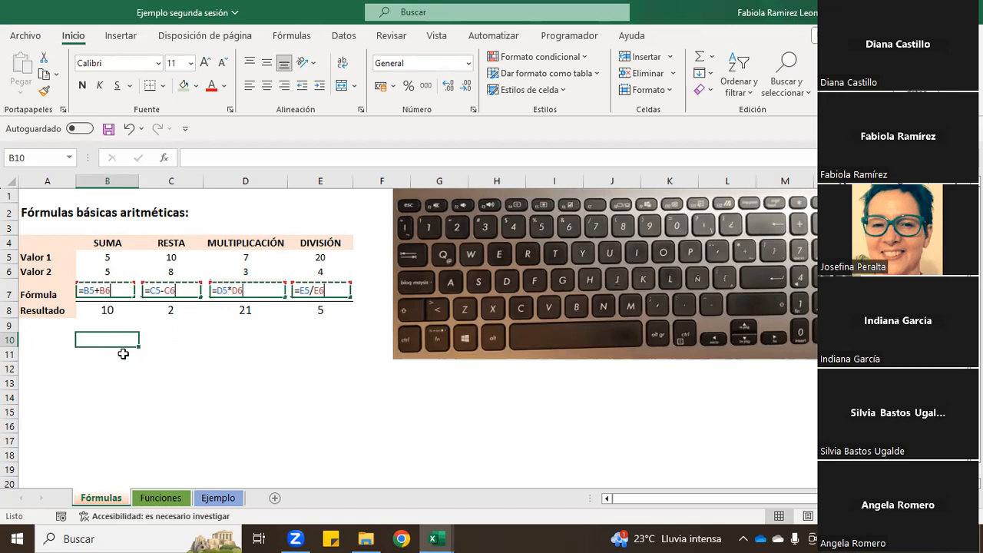
text(=)
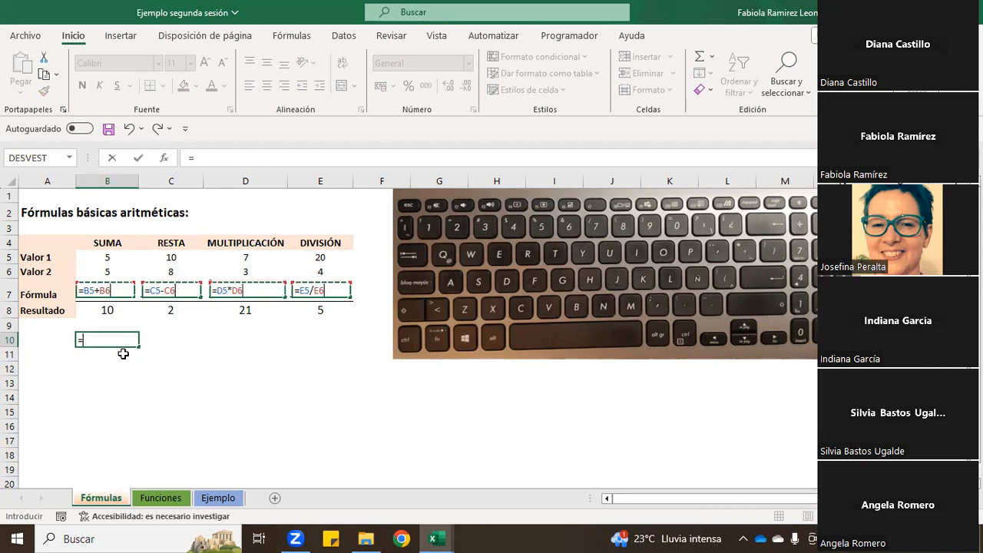
text(()
click(107, 256)
text(+)
click(114, 272)
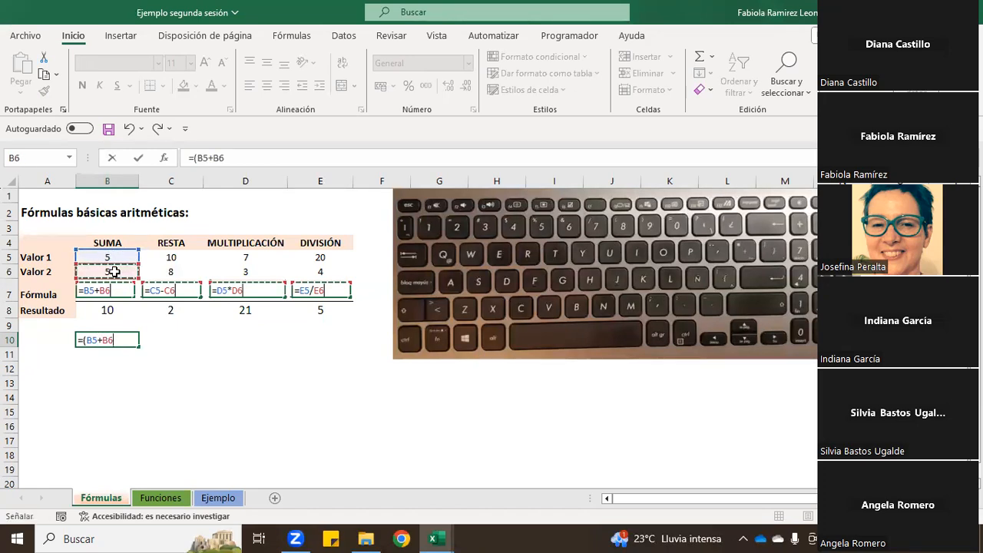
text())
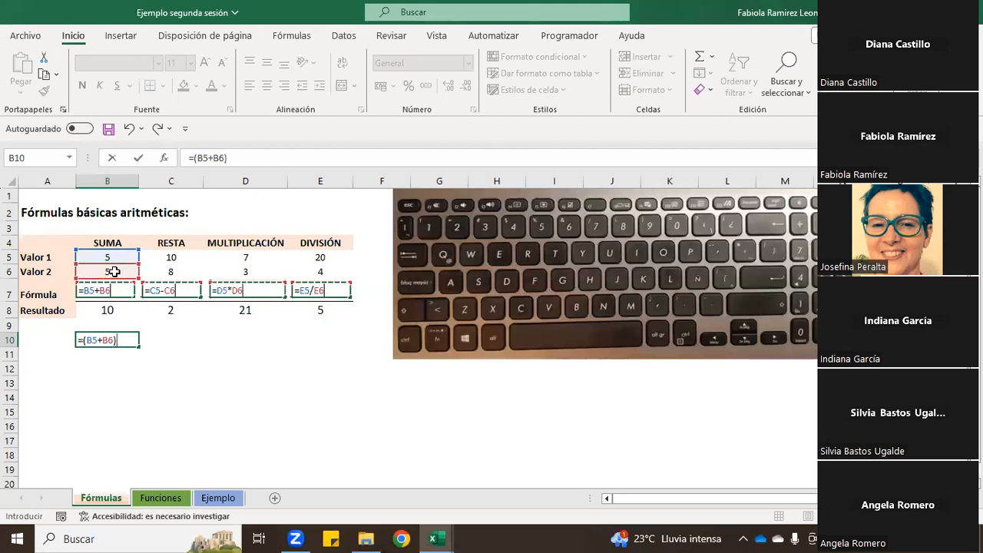
Add the product of the MULTIPLICACIÓN values in parentheses, +(D5*D6), to the B10 formula and open another added group
text(+()
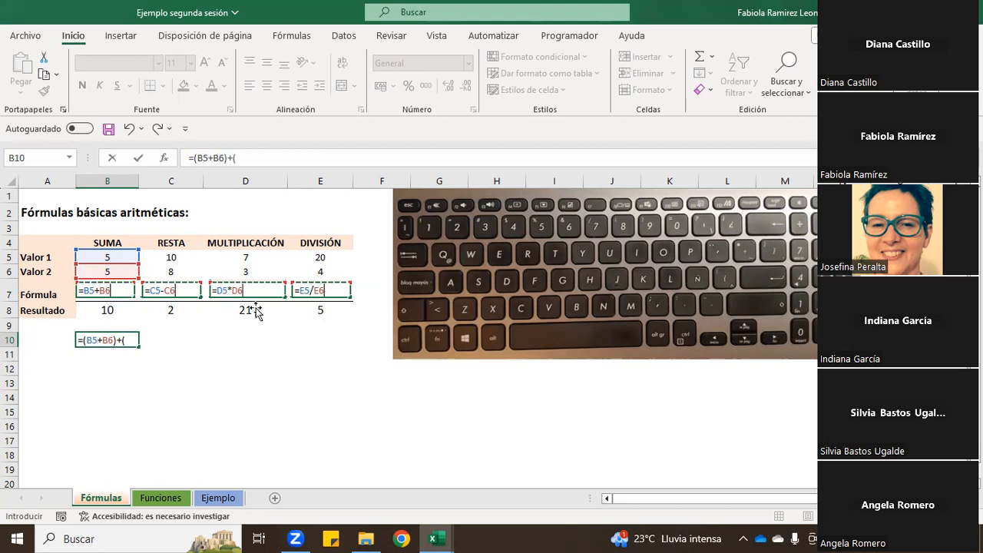
click(260, 259)
text(*)
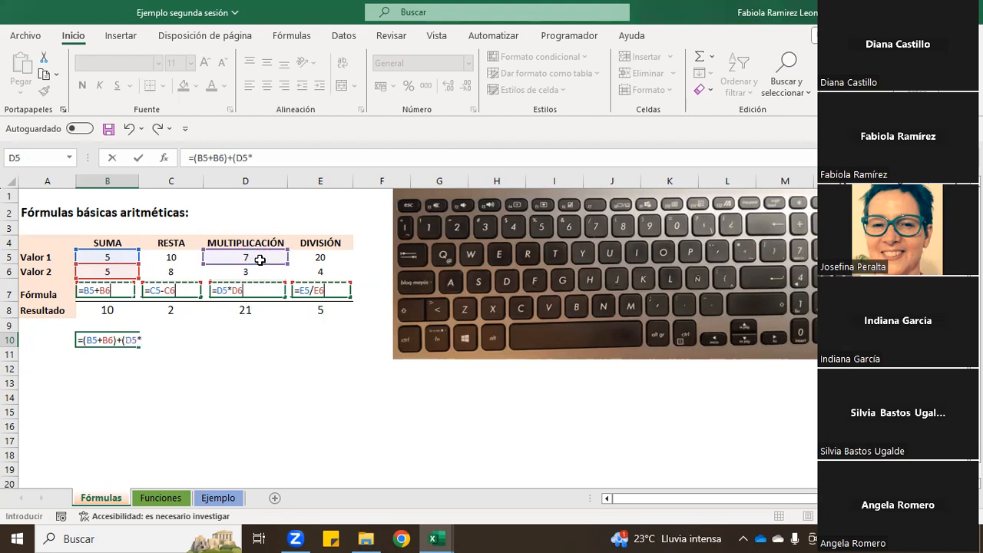
click(258, 271)
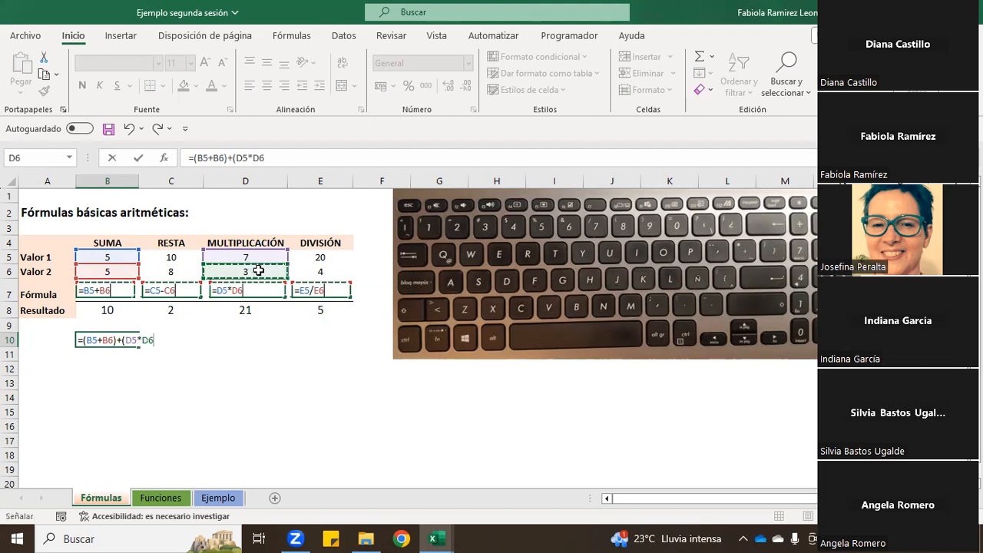
text()+()
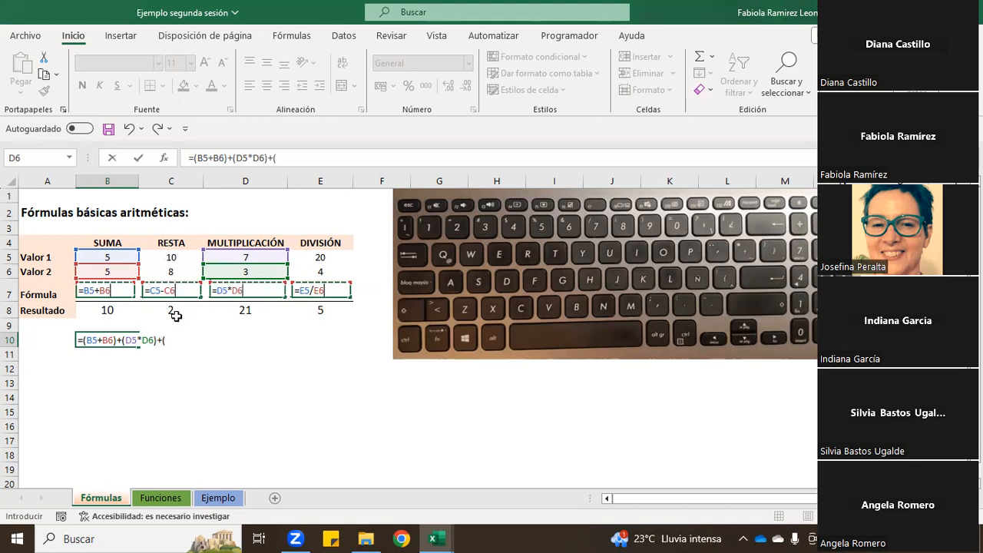
Begin the third group with C5-, commit the incomplete formula and accept the suggested correction =(B5+B6)+(D5*D6)+(C5)
click(170, 258)
text(-)
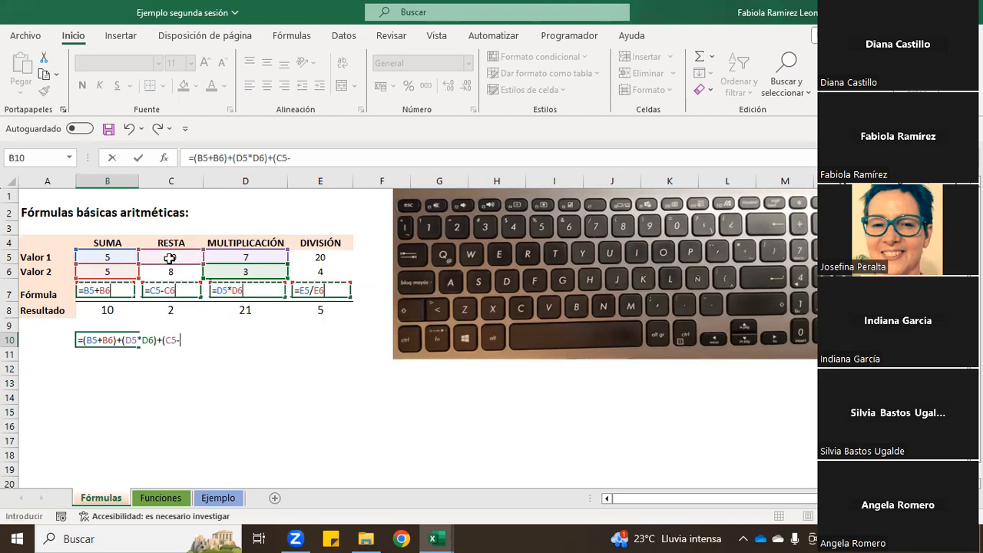
key(Return)
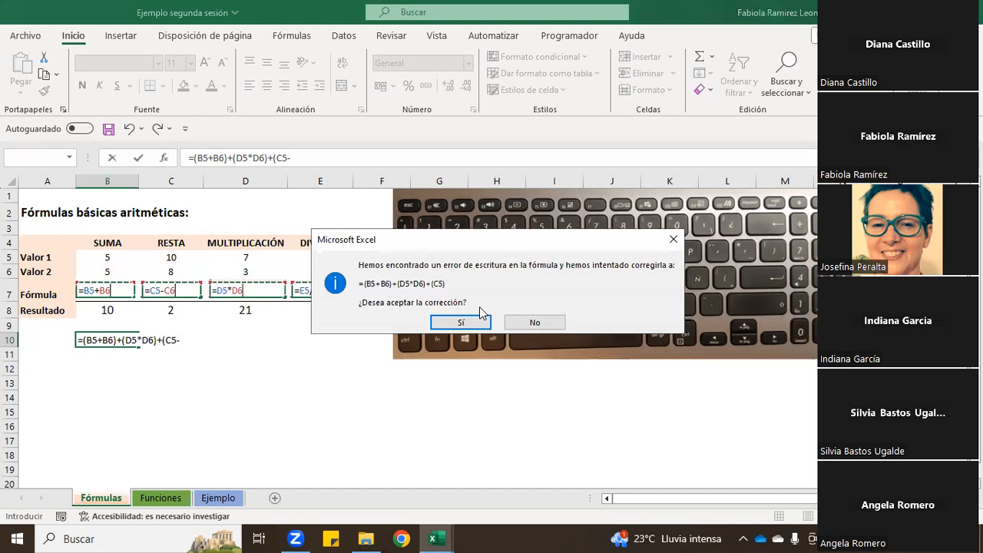
click(463, 320)
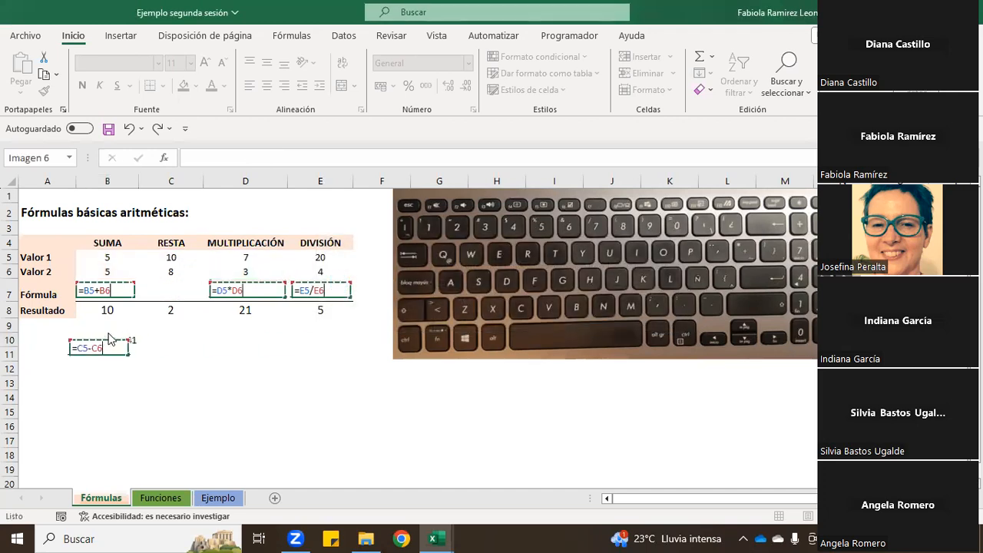
Return the displaced =C5-C6 picture to its place in C7 under RESTA and deselect it
drag(109, 339, 182, 346)
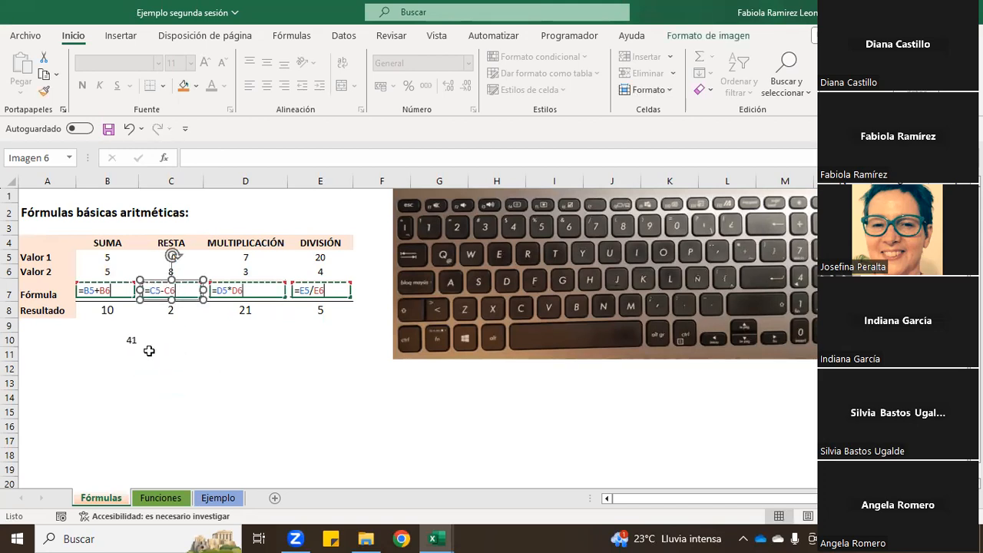
click(146, 373)
click(157, 339)
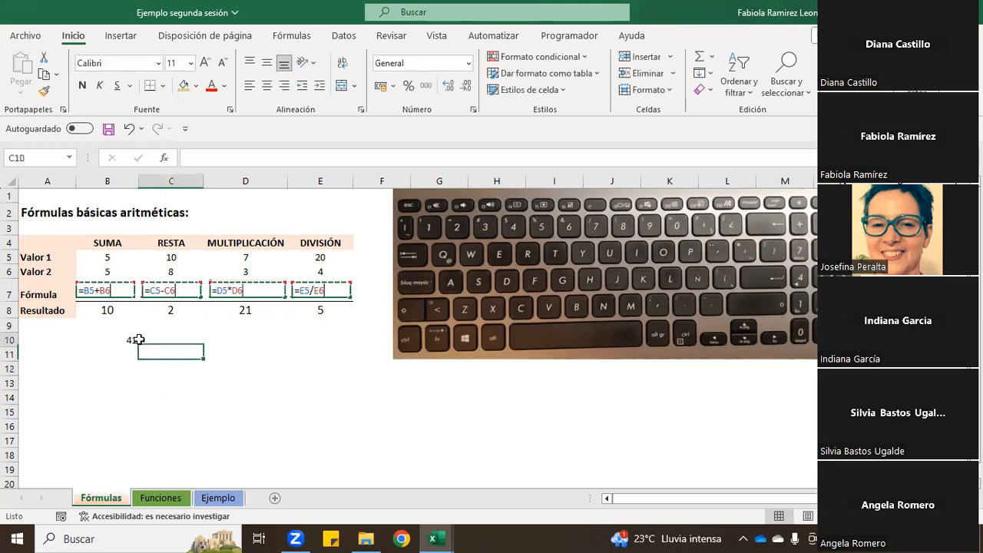
Reopen the B10 formula for editing and extend its last group to (C5-C6
double_click(131, 339)
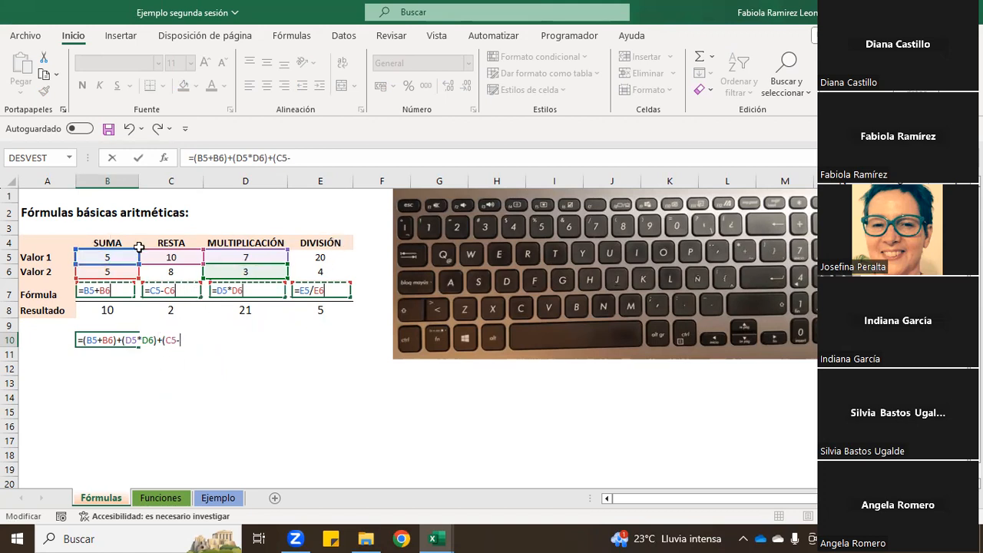
click(169, 272)
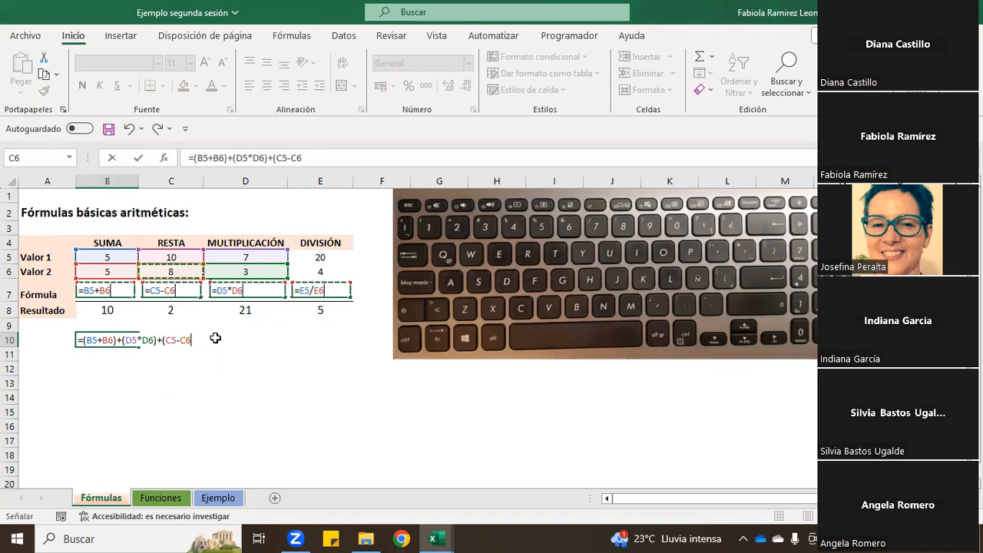
Complete the combined formula =(B5+B6)+(D5*D6)+(C5-C6) in cell B10 and review it
text())
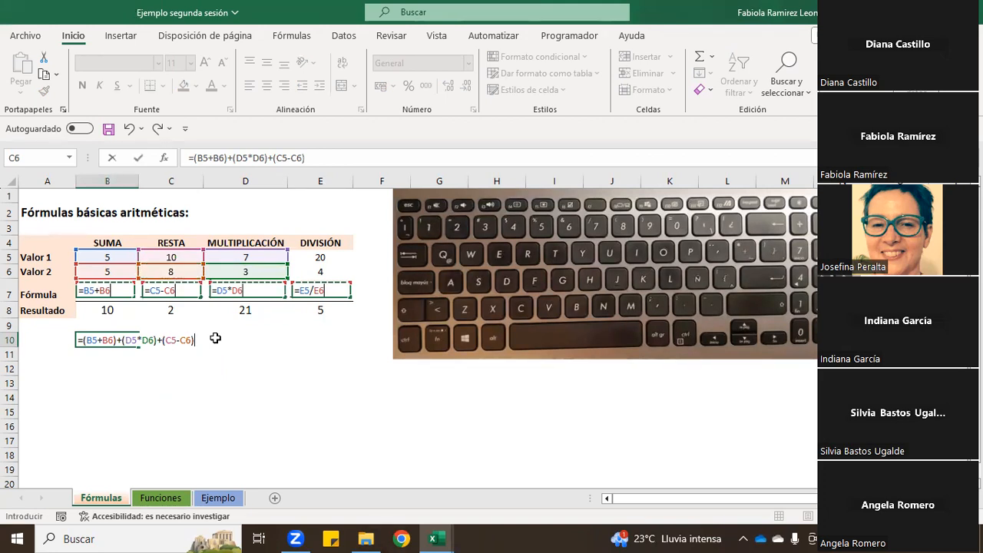
key(Return)
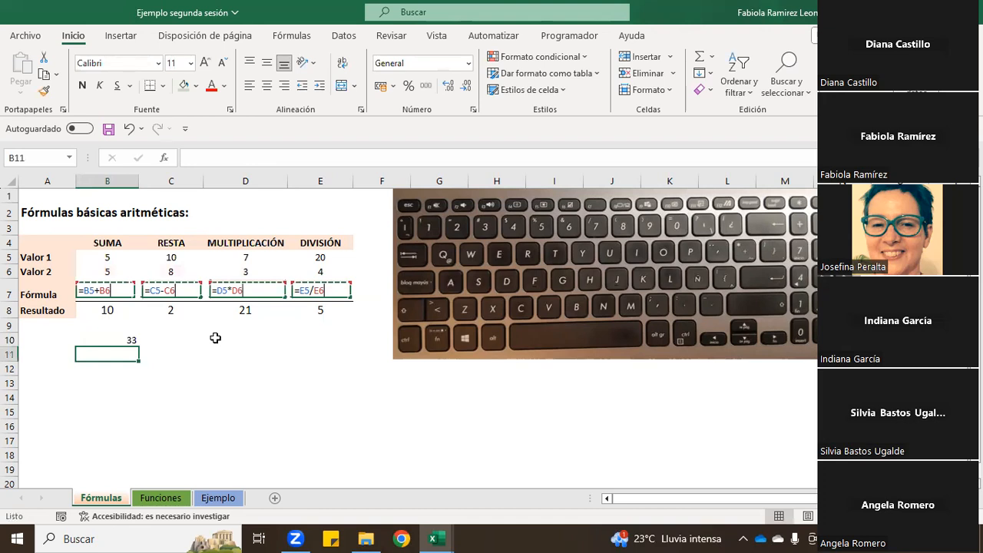
click(112, 338)
click(321, 154)
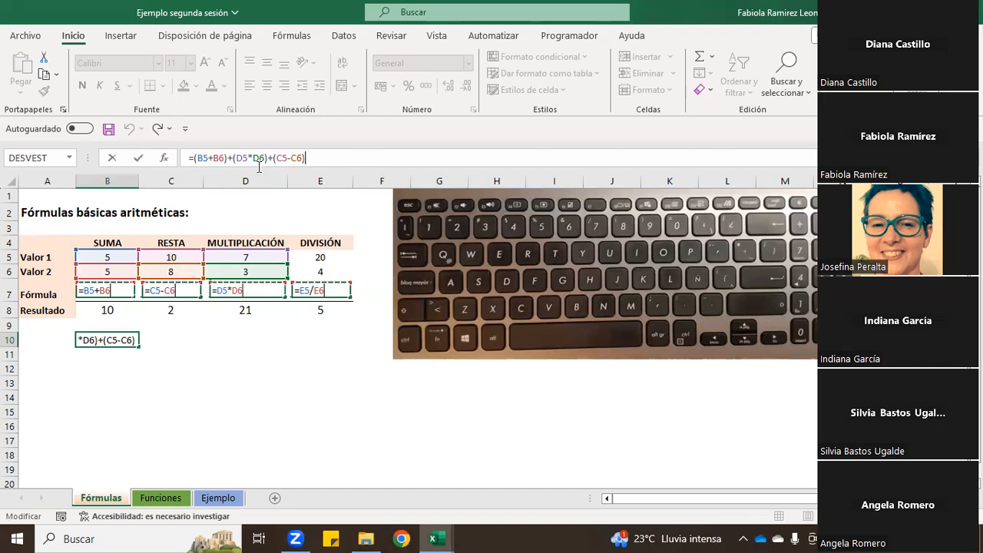
key(Return)
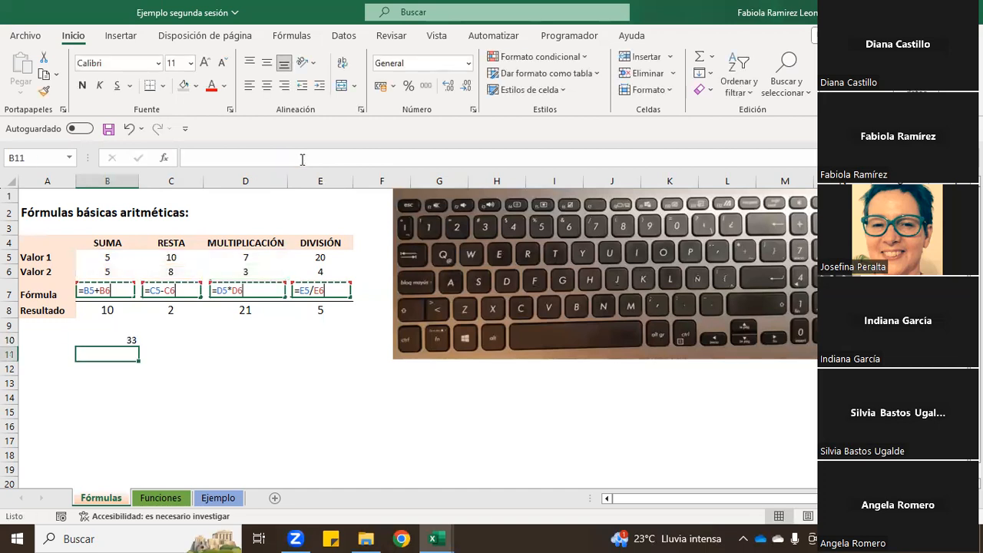
Clear the combined formula from cell B10 on the Fórmulas sheet
key(Up)
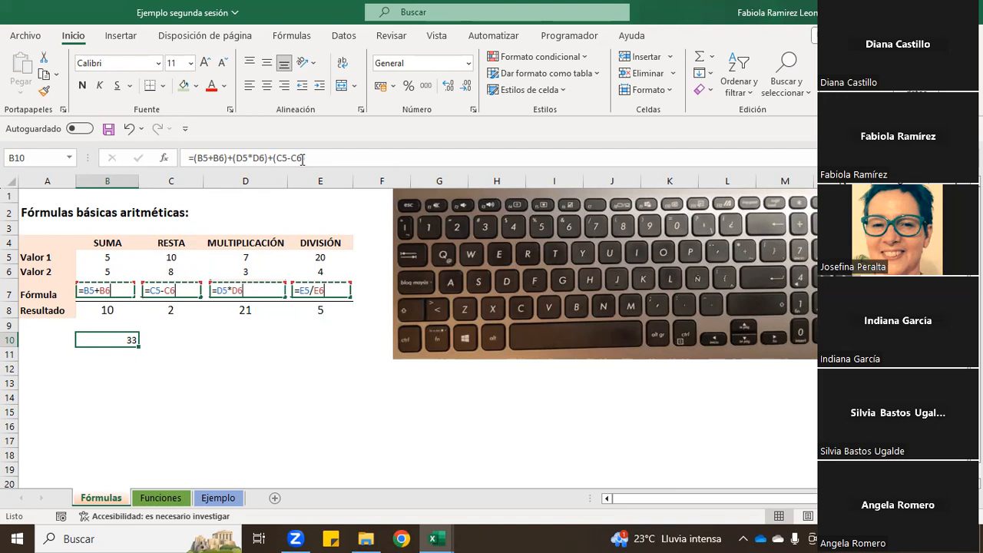
key(BackSpace)
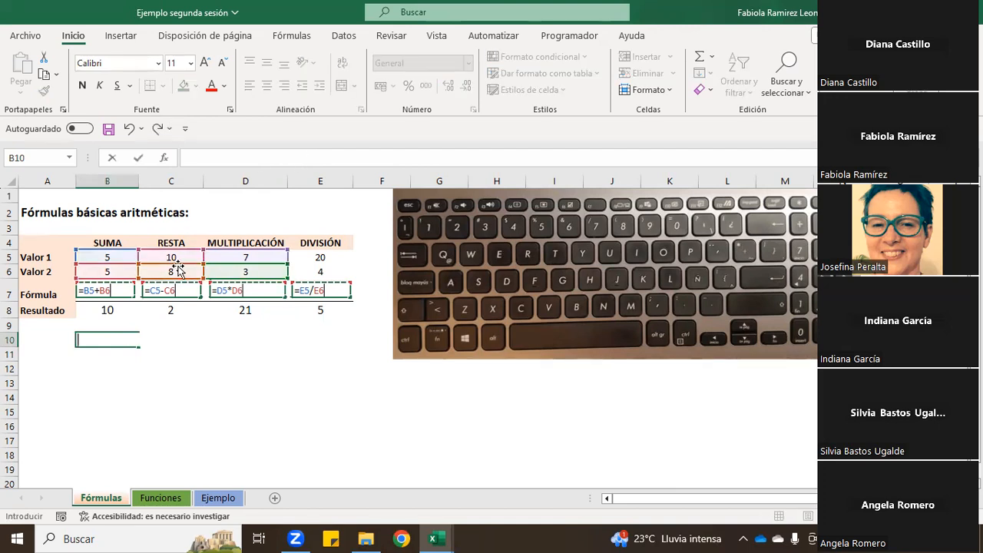
click(104, 368)
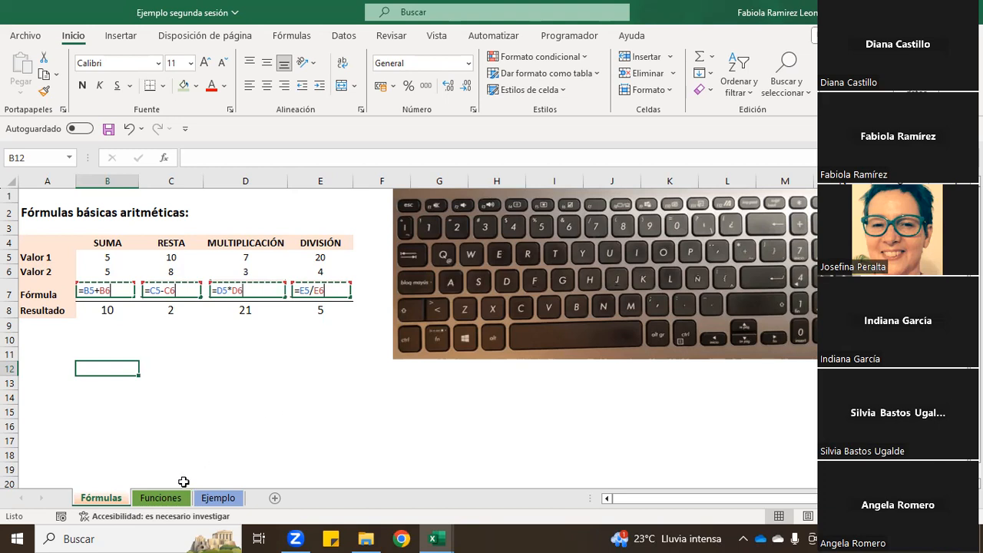
click(121, 351)
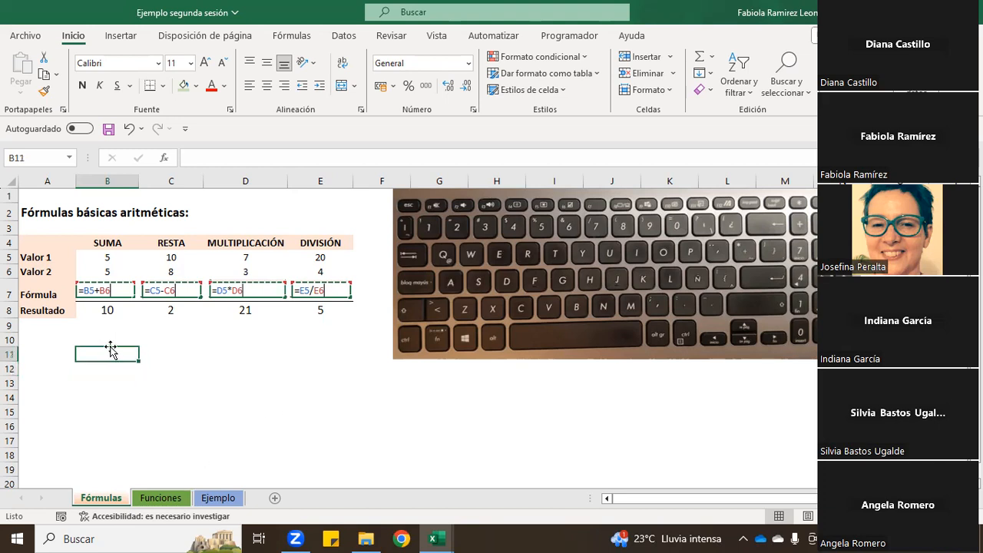
click(113, 339)
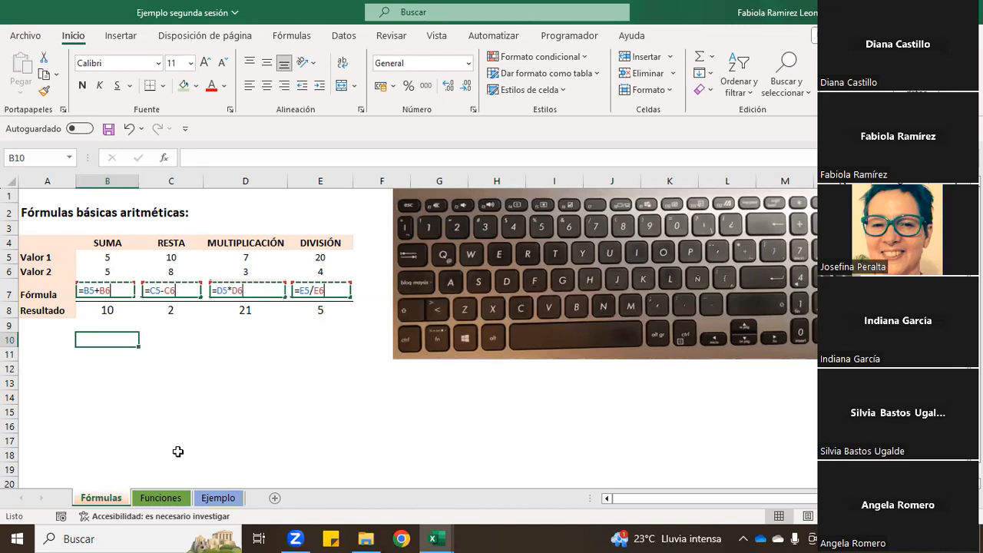
Look over the Funciones sheet and the data rows on the Ejemplo sheet, and return to Funciones
click(161, 499)
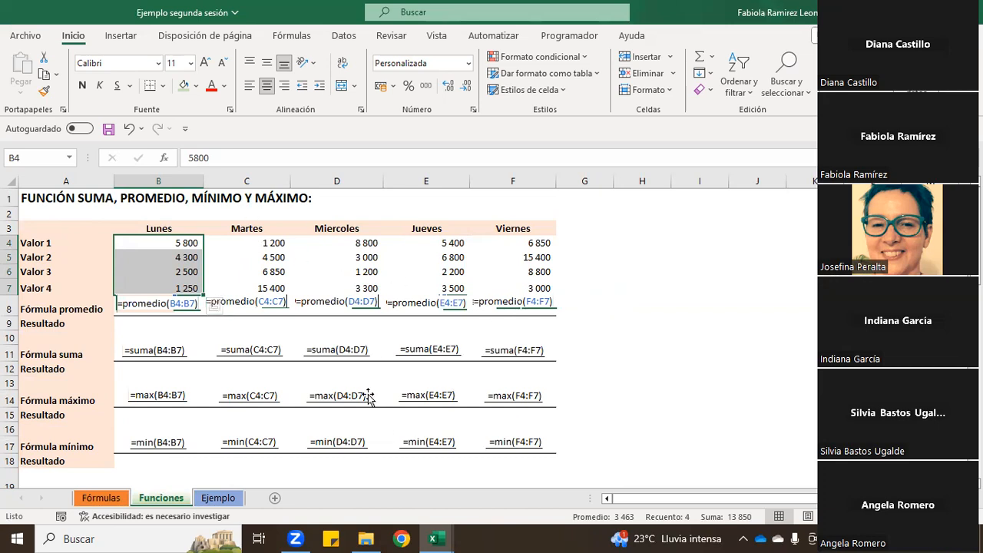
click(218, 498)
scroll(241, 402, down, 3)
scroll(240, 402, down, 4)
scroll(241, 403, up, 7)
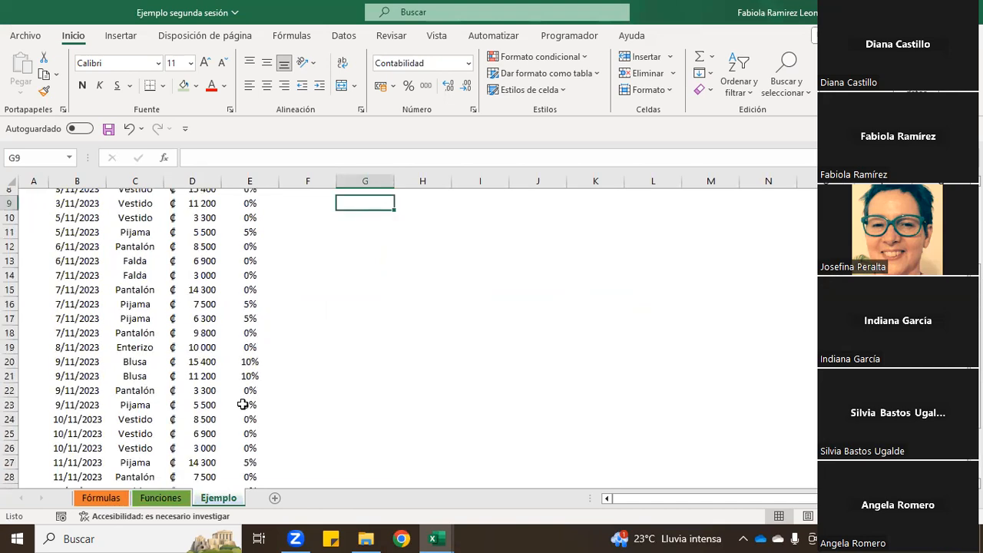
click(159, 498)
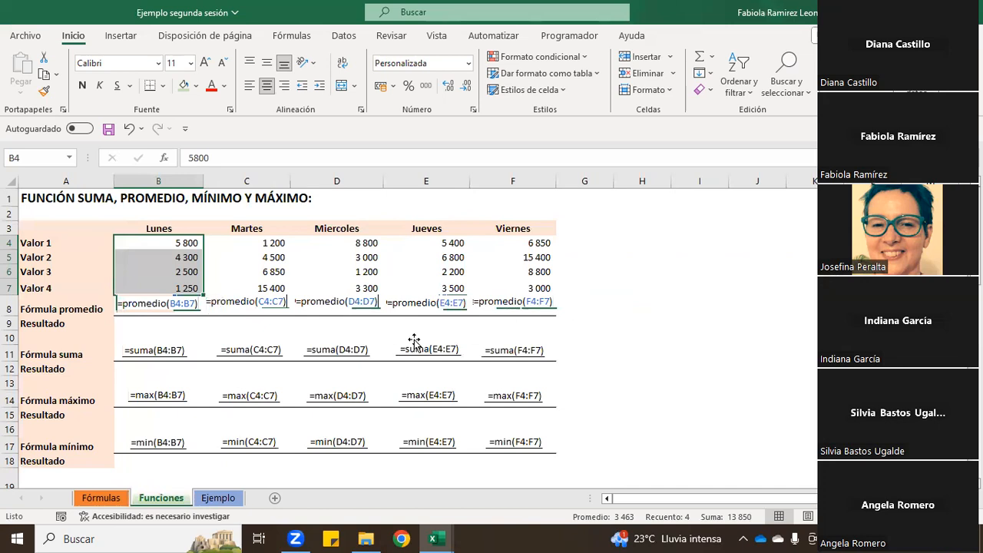
click(152, 328)
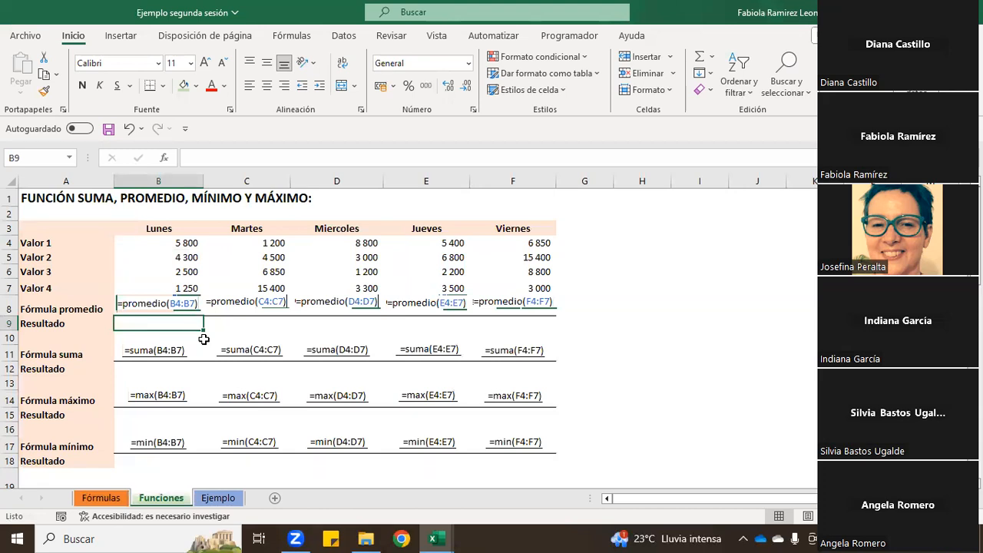
text(=)
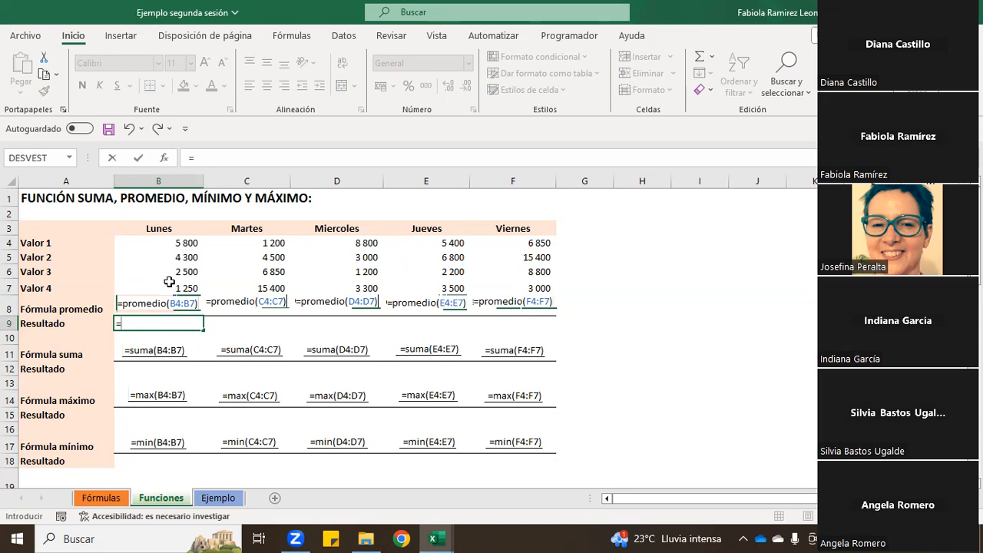
key(Escape)
key(Return)
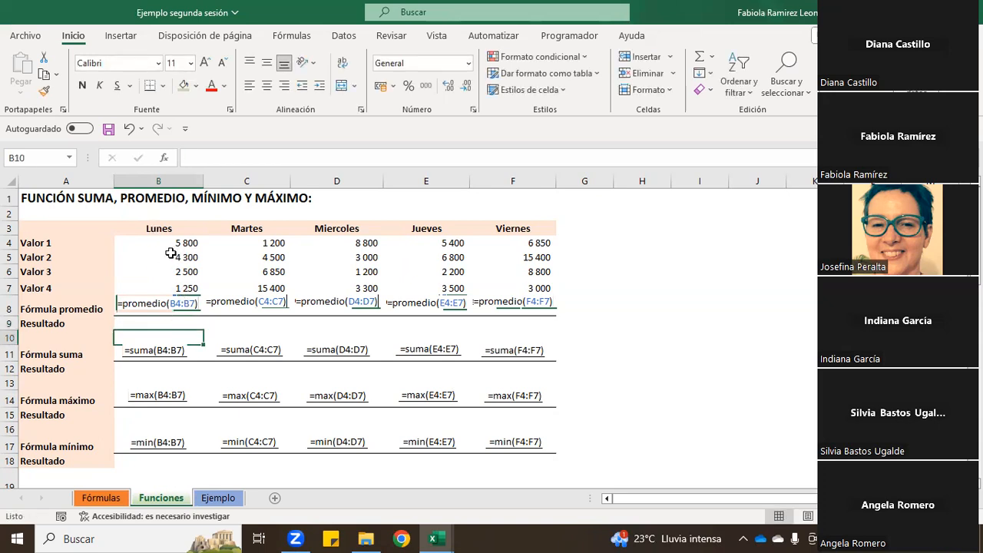
Examine the weekday headings and the four values of each day from Lunes to Jueves by selecting them column by column
drag(156, 230, 483, 232)
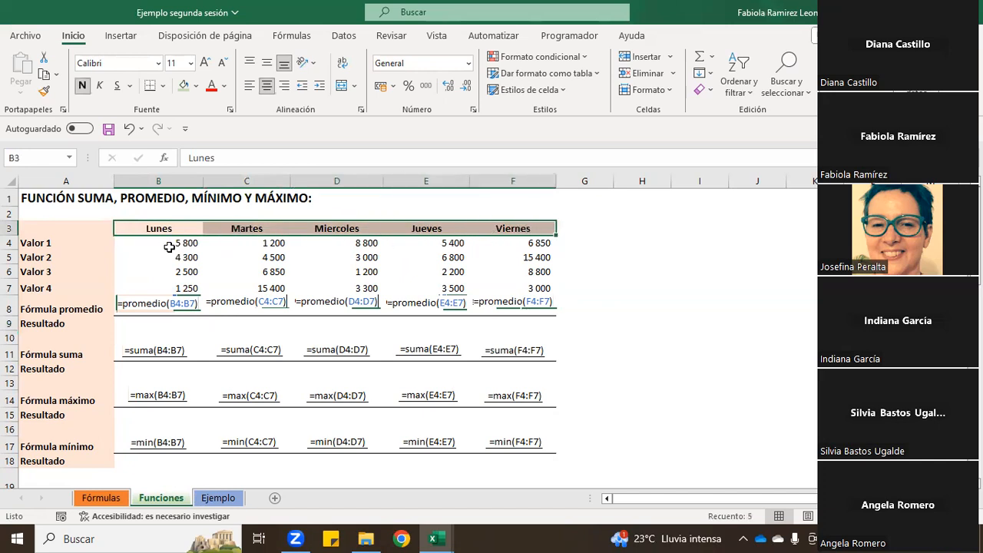
drag(169, 247, 166, 288)
drag(266, 246, 284, 289)
drag(346, 244, 376, 286)
click(438, 247)
drag(438, 247, 435, 286)
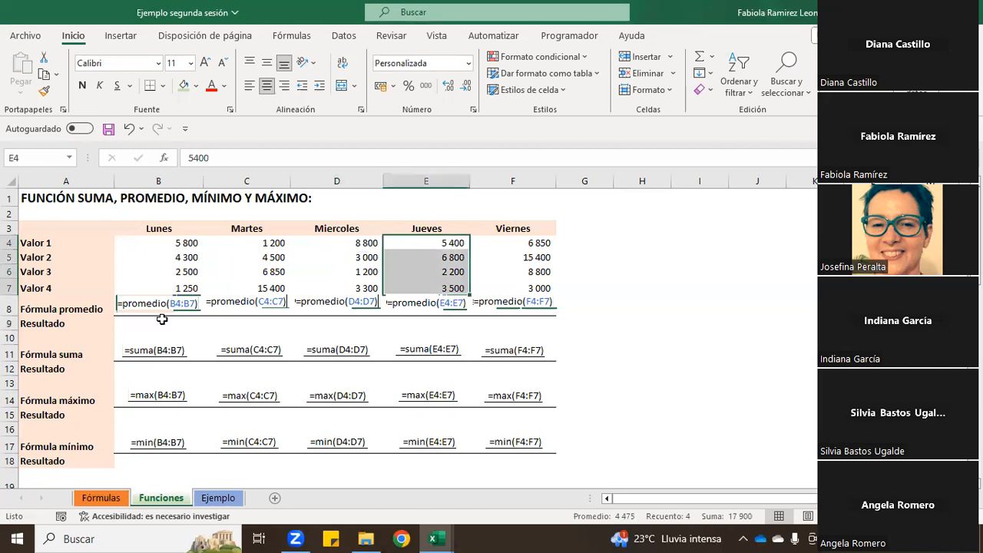
key(Return)
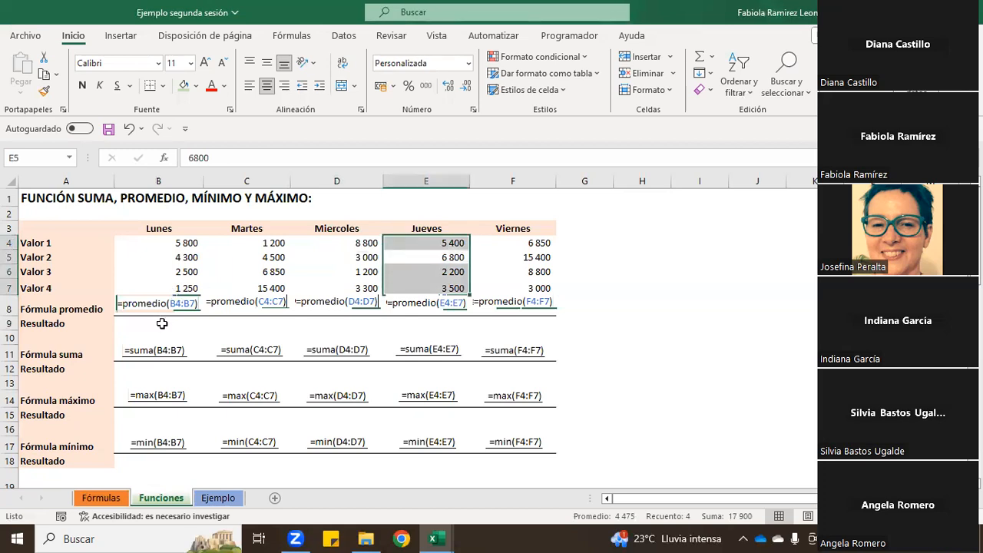
click(162, 324)
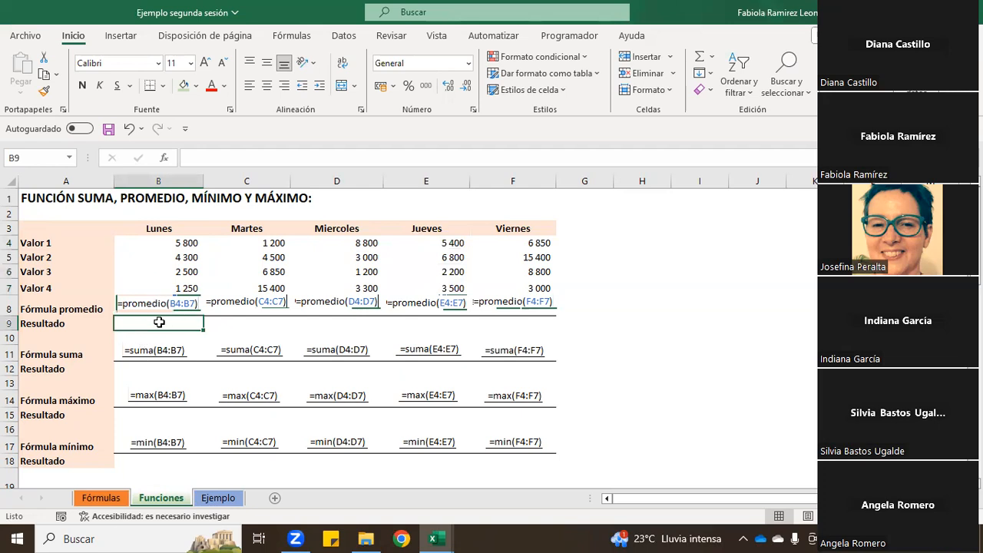
text(=)
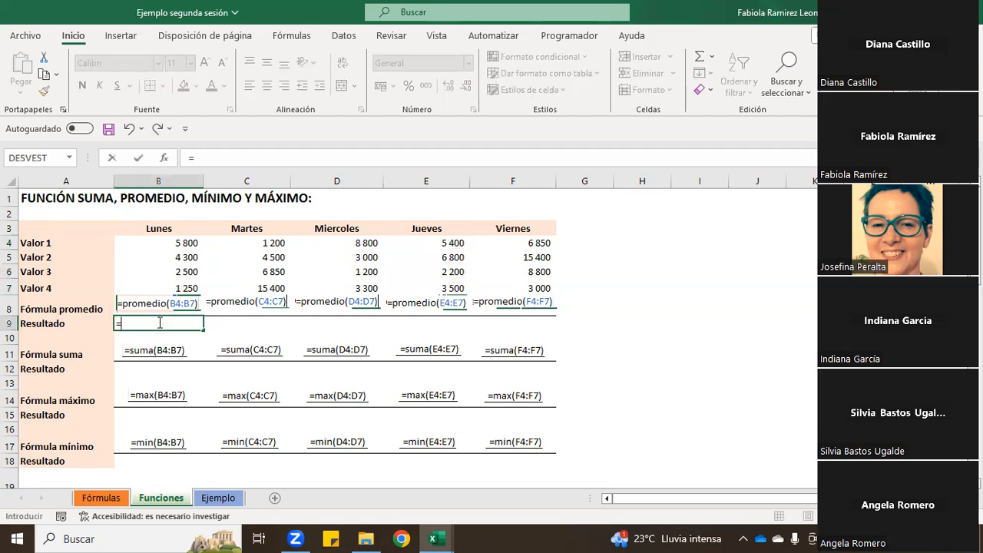
key(Escape)
key(Down)
Browse the function categories and the full Todo list in Insertar función for cell B9, and close it without inserting anything
click(162, 319)
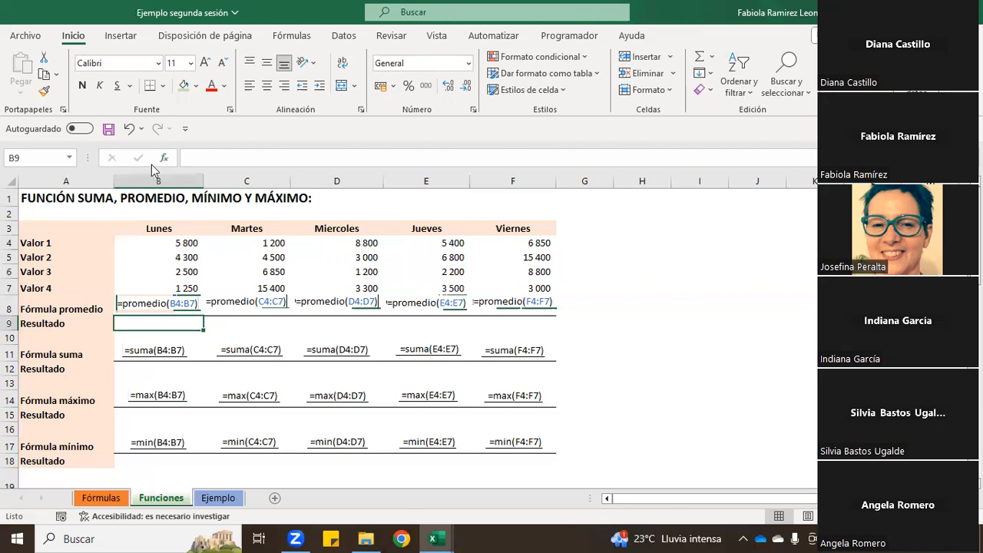
click(165, 158)
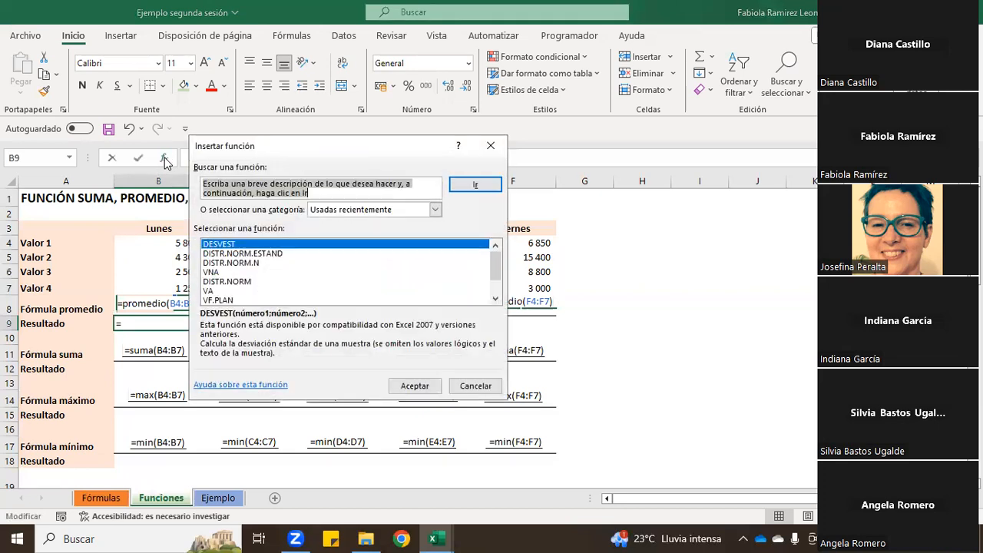
click(435, 209)
click(322, 233)
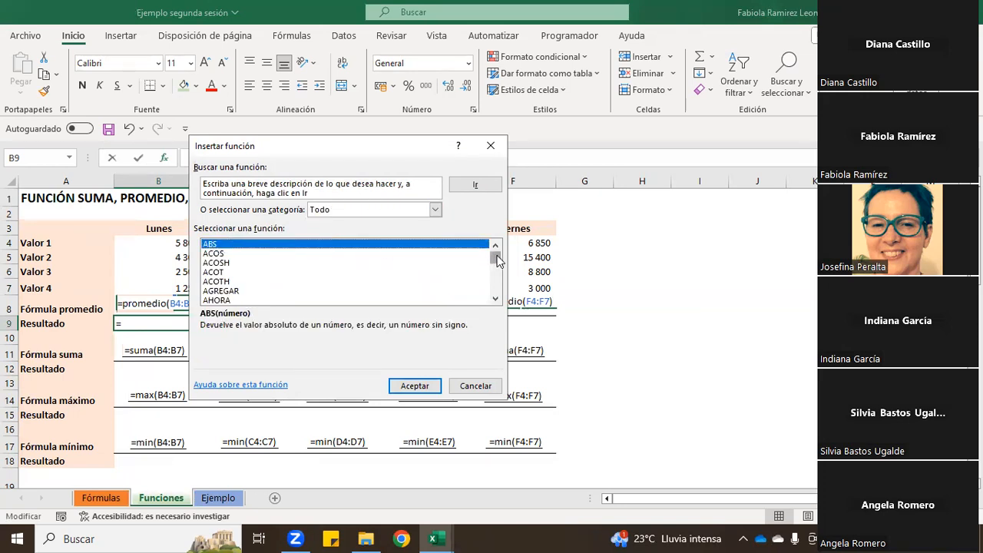
drag(498, 261, 428, 232)
click(434, 209)
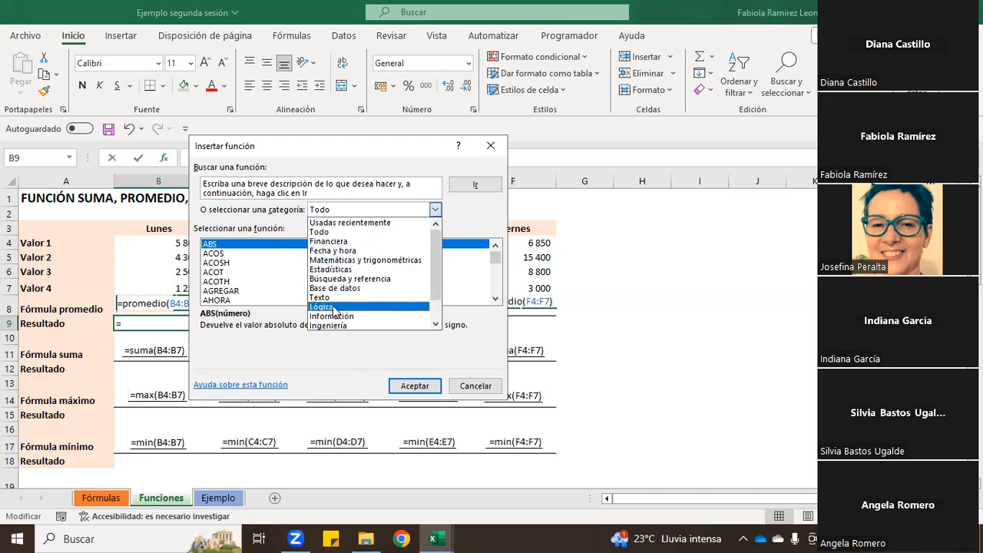
drag(435, 250, 438, 230)
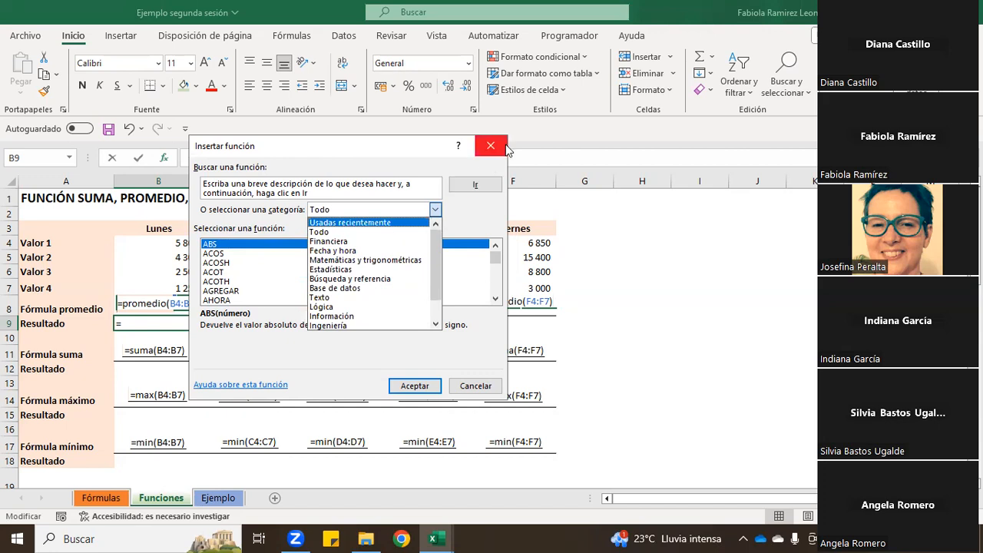
click(462, 389)
click(461, 388)
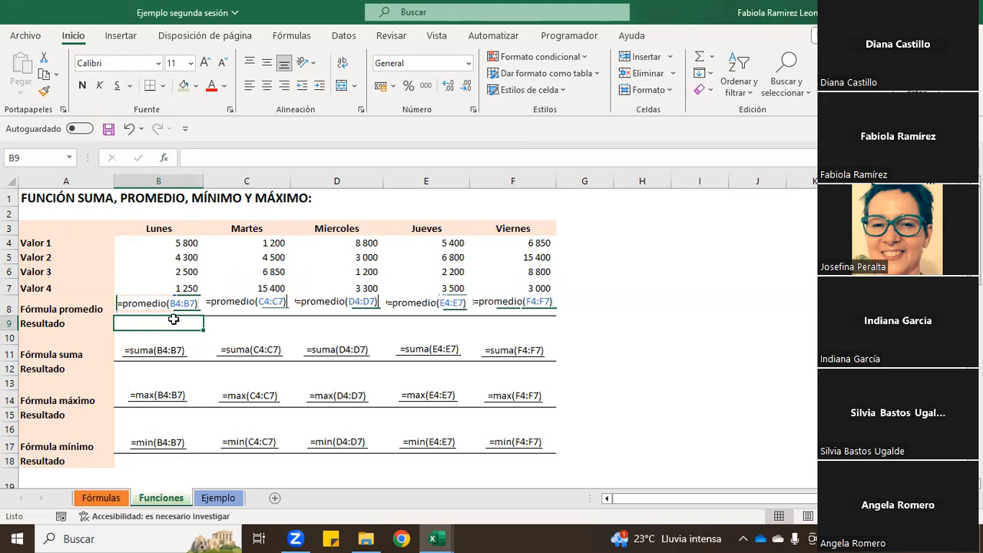
Calculate the average of the Lunes values in cell B9 with =PROMEDIO(B4:B7)
text(=)
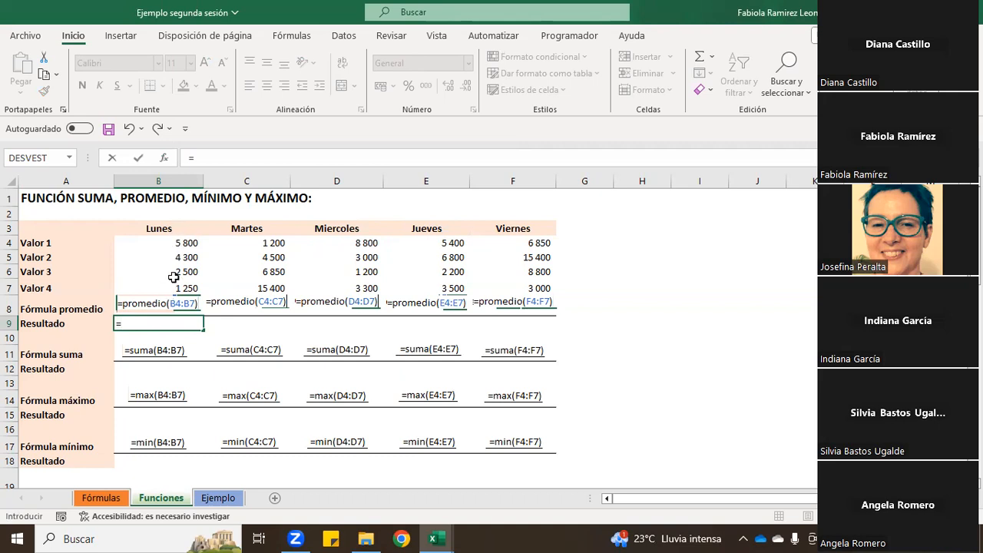
text(promedio)
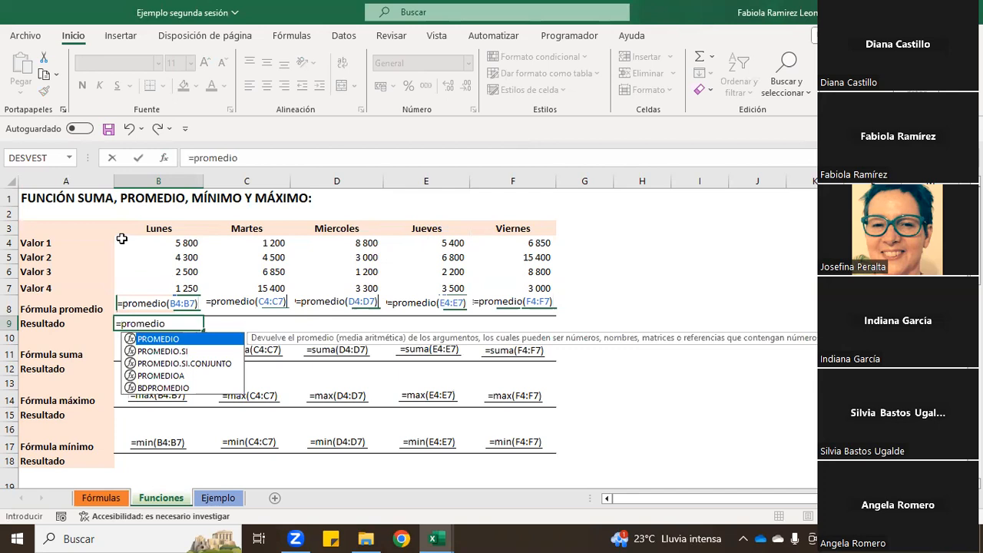
double_click(179, 342)
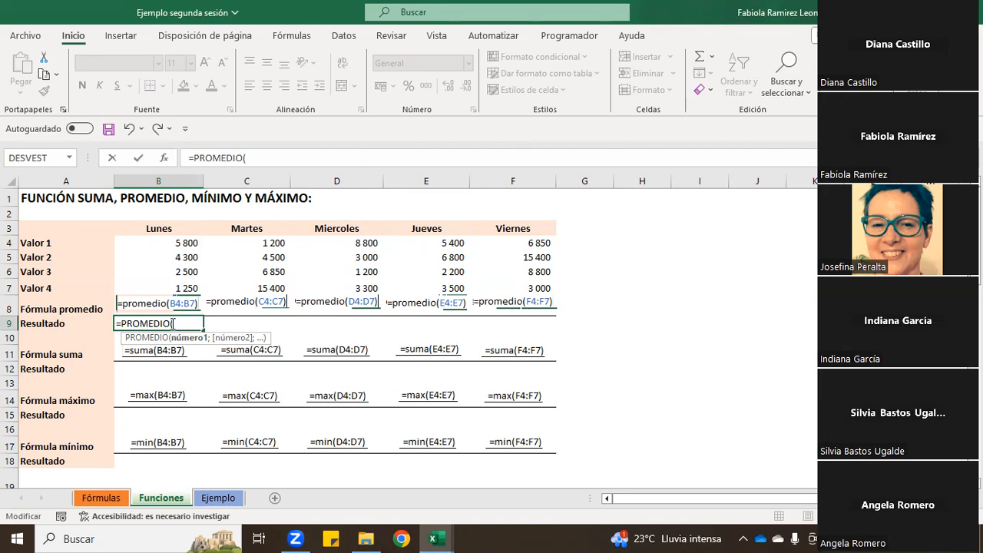
key(BackSpace)
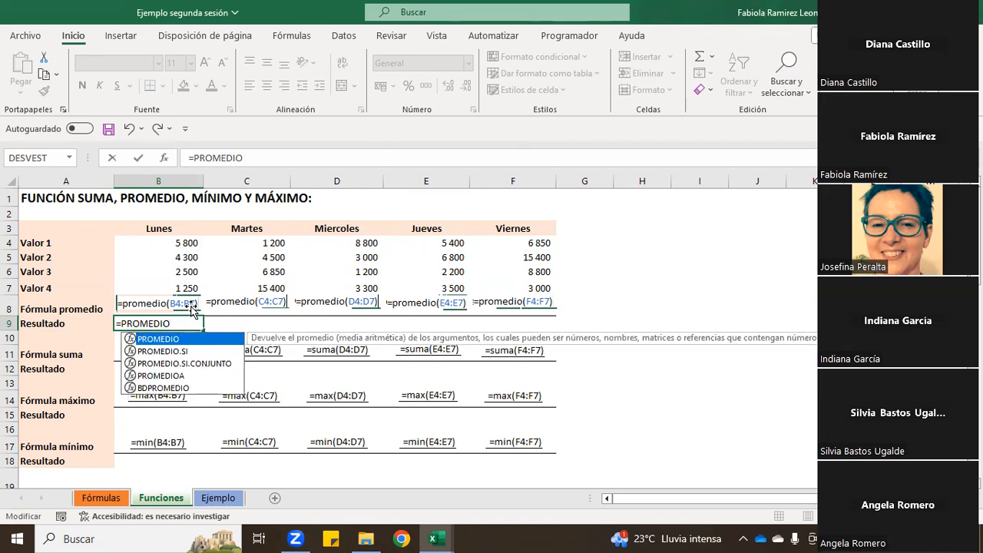
text(()
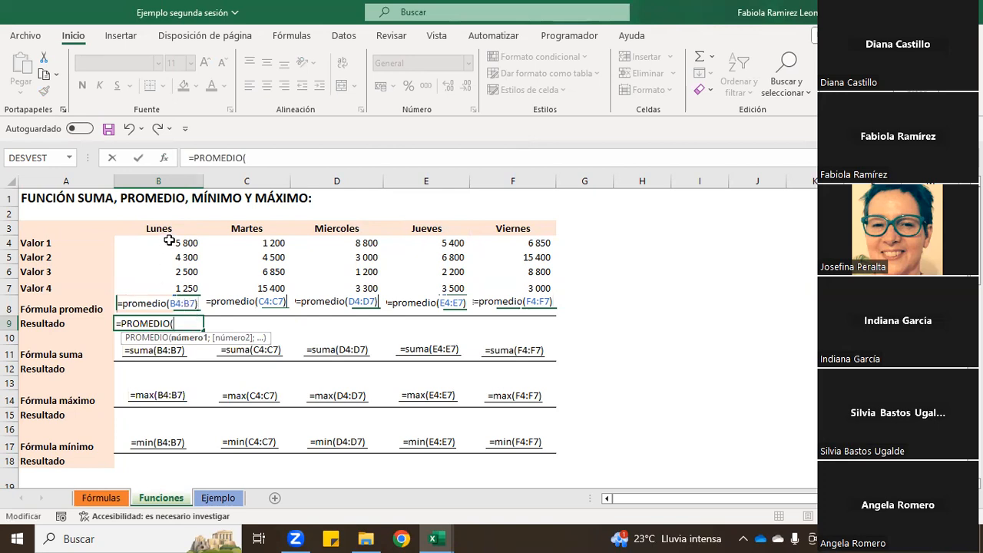
drag(169, 240, 169, 257)
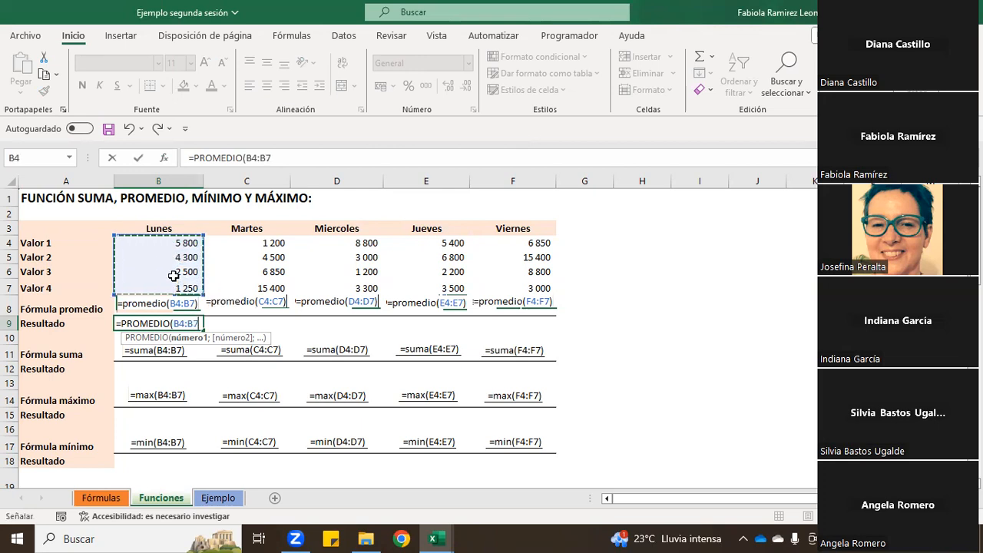
drag(172, 242, 192, 279)
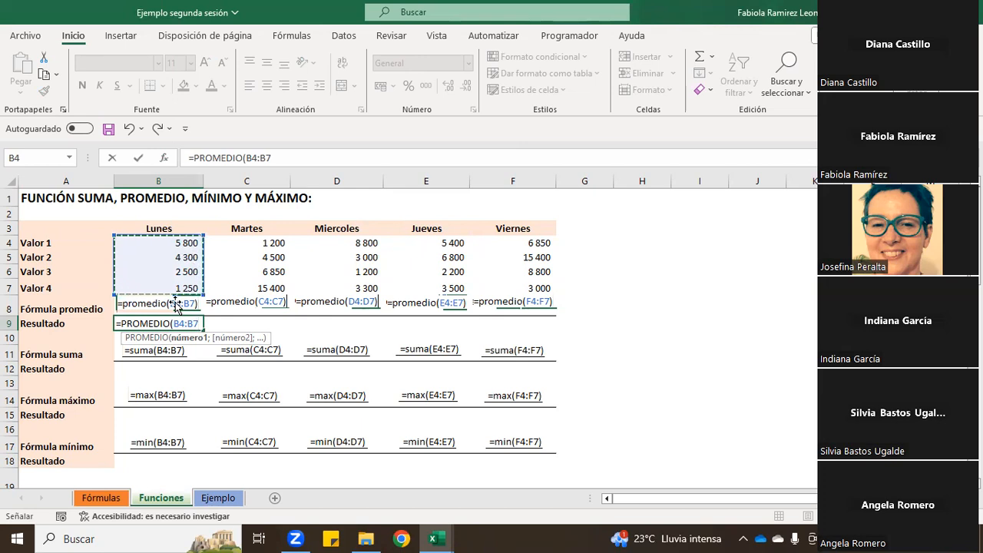
text())
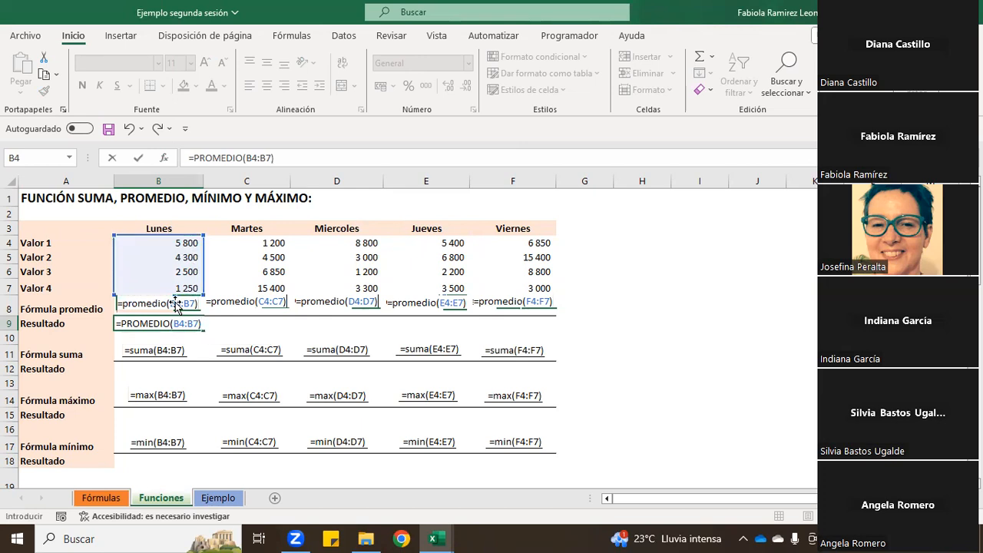
key(Return)
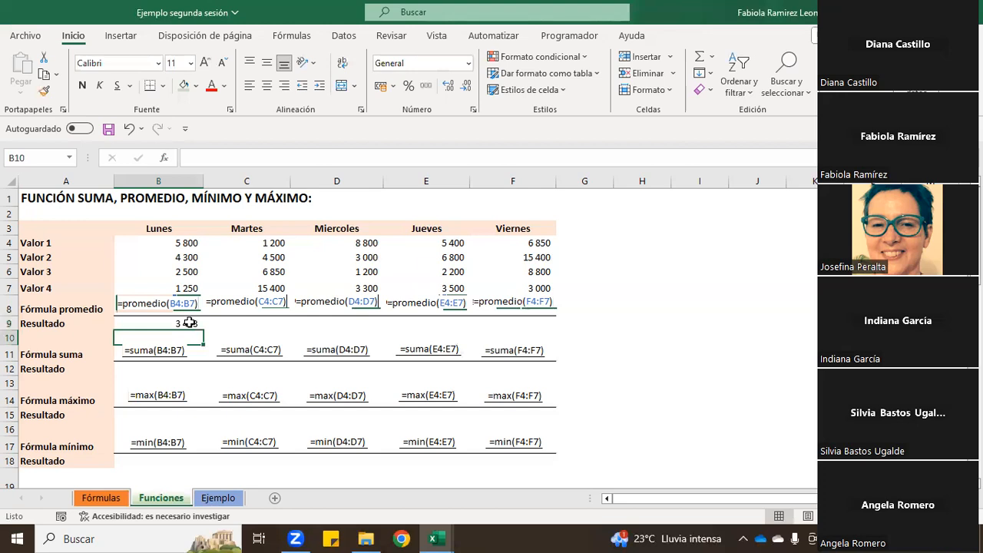
Extend the Lunes average in cell B9 to =PROMEDIO(B4:B7)+2000
click(188, 322)
click(309, 157)
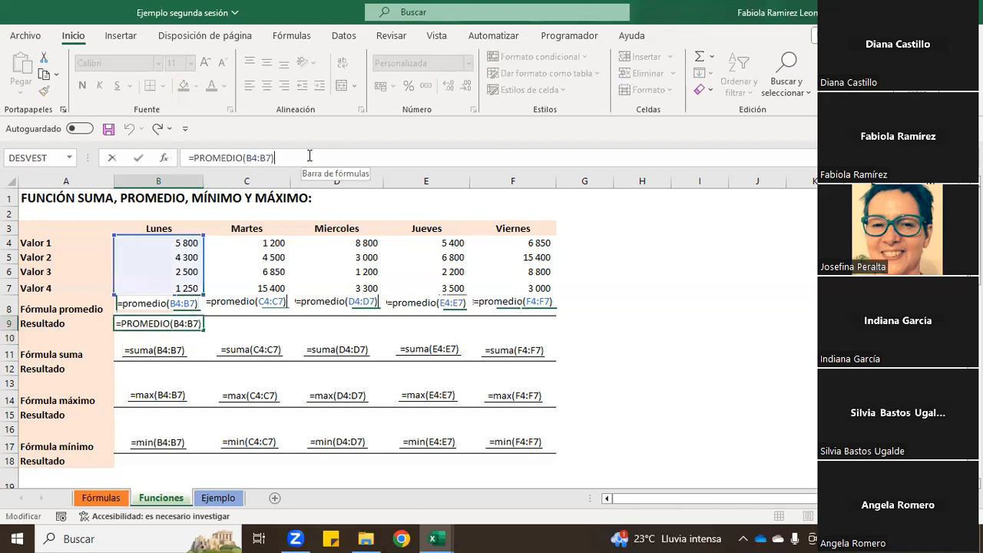
text(+)
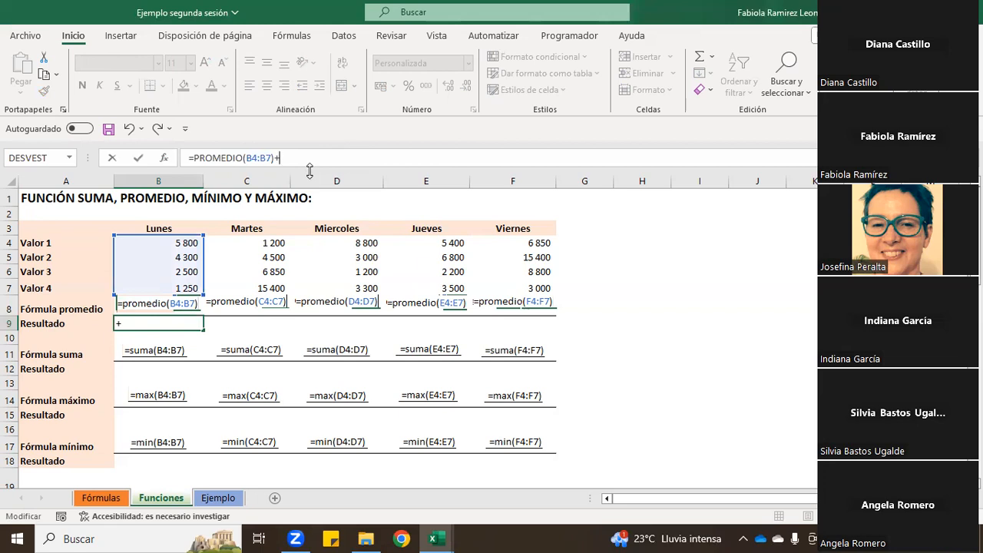
key(BackSpace)
key(BackSpace)
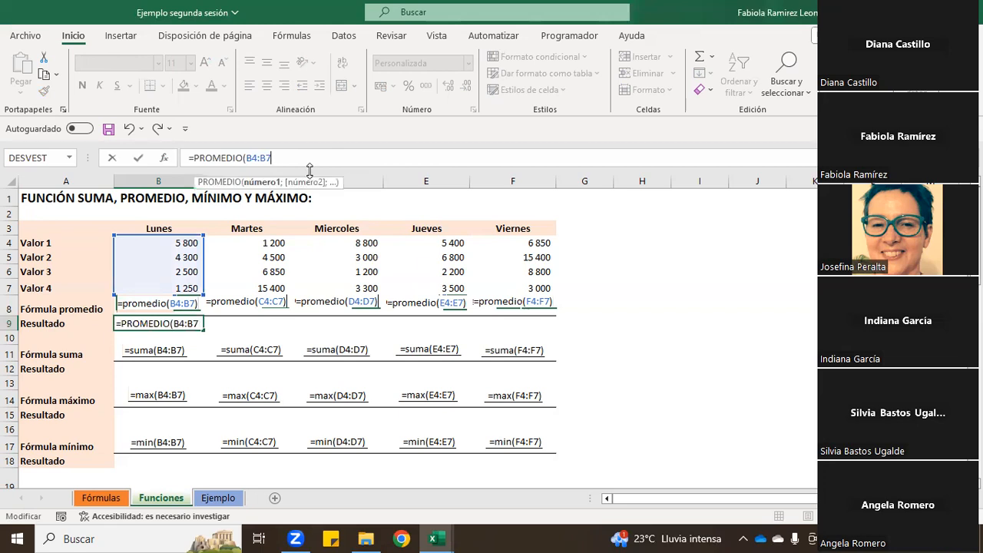
text()+2000)
key(Return)
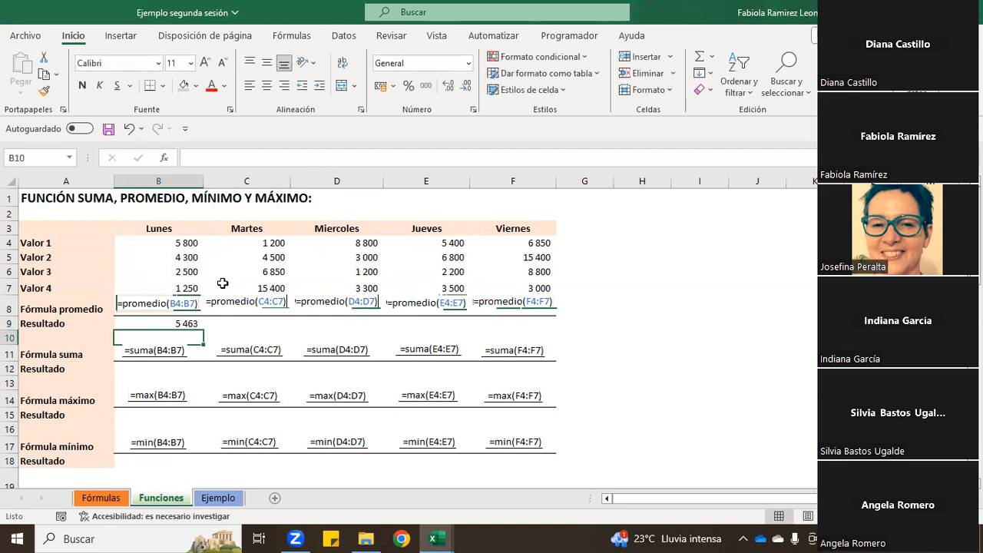
click(188, 323)
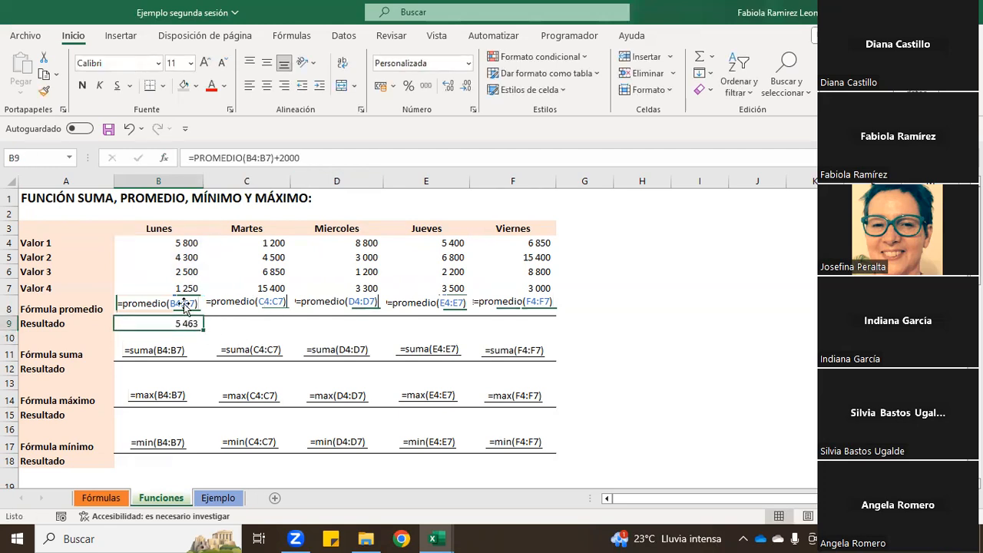
Undo the addition of 2000 to the Lunes average formula in B9
click(126, 129)
click(160, 129)
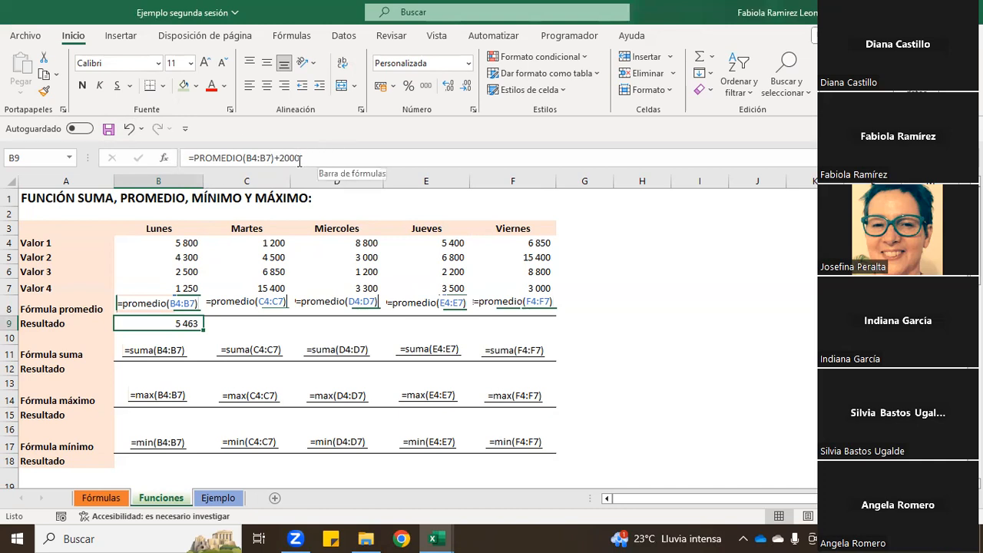
click(129, 128)
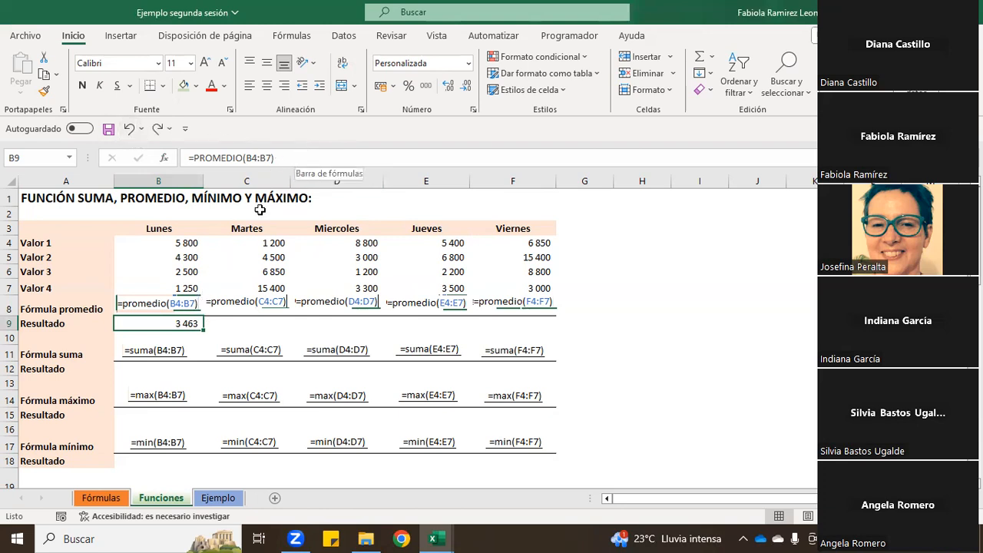
click(342, 157)
key(Return)
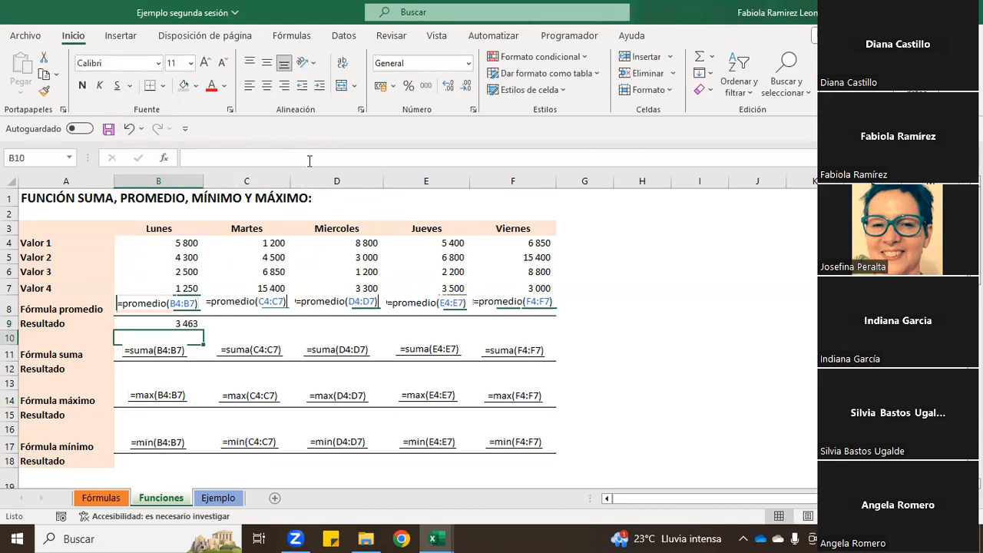
Revisit cells B9 and C9, look over the arithmetic formulas on the Fórmulas sheet, and return to Funciones
click(185, 324)
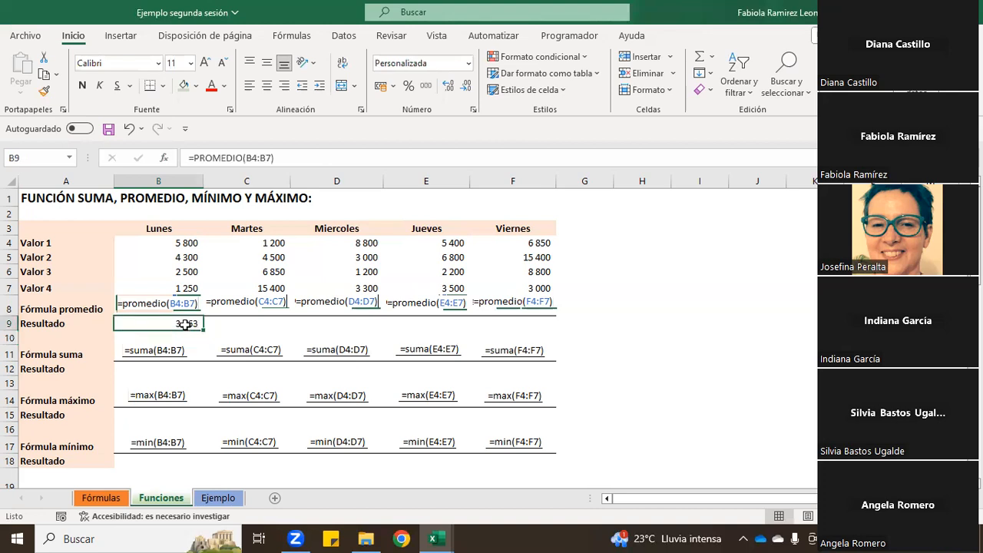
click(238, 329)
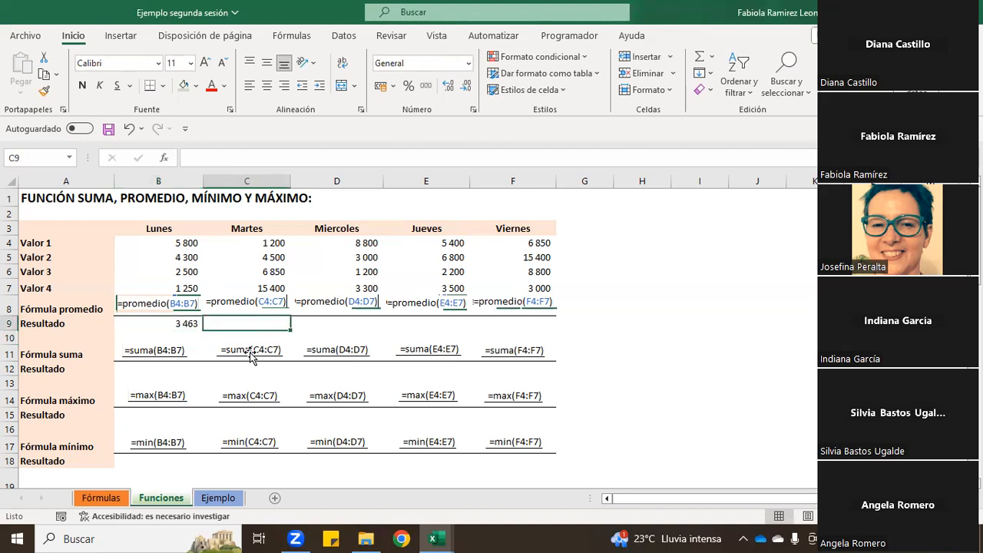
click(154, 326)
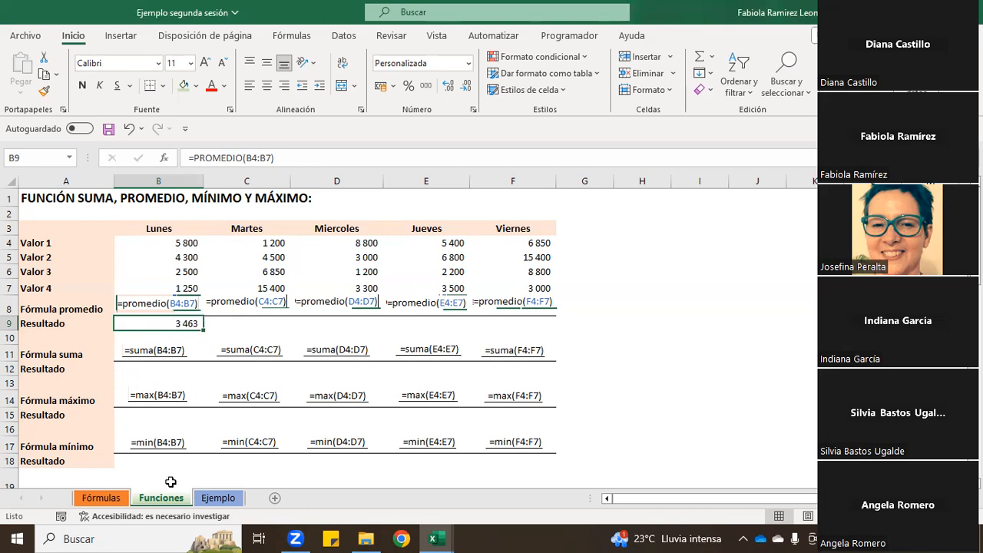
click(115, 501)
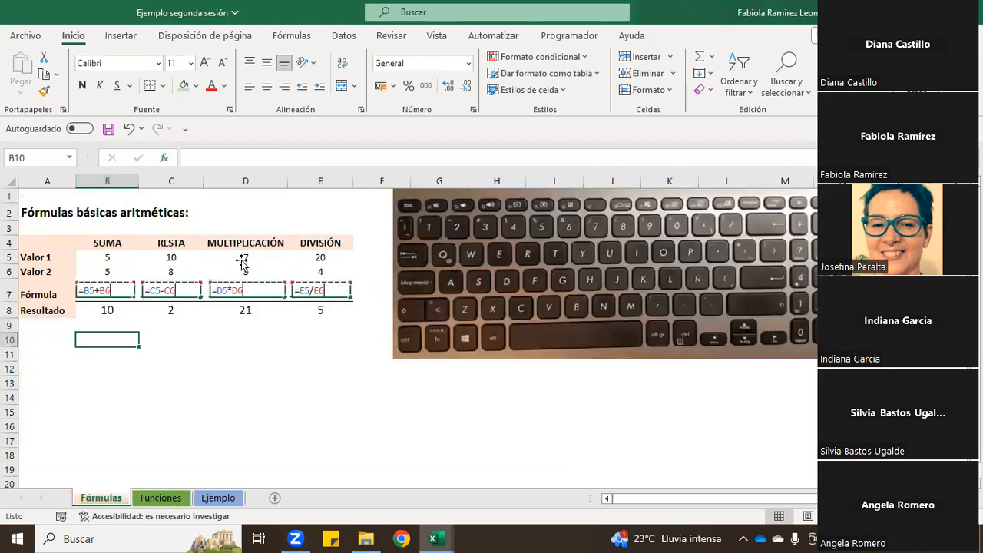
click(161, 498)
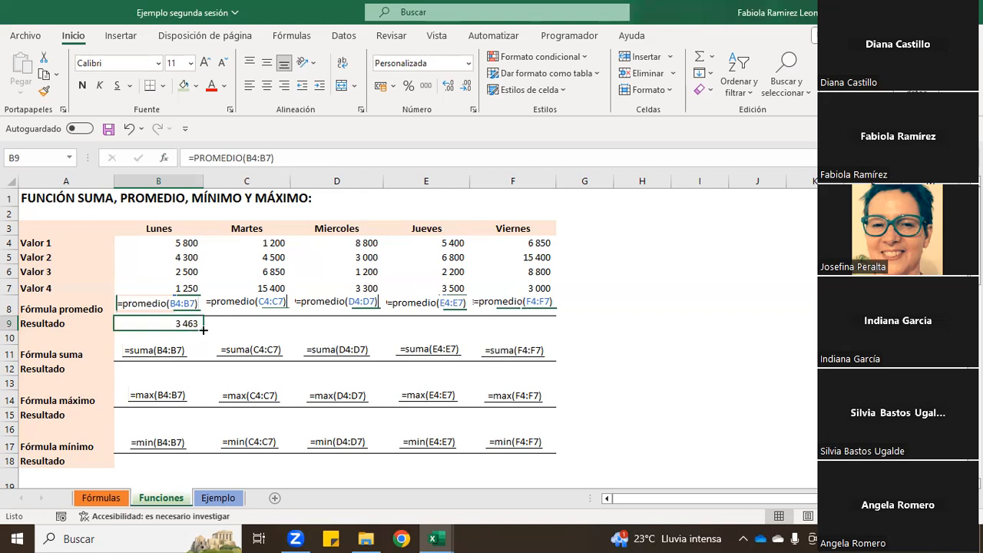
Fill the Lunes average formula from B9 across to F9 and check the cell range used by the copied formula in C9
drag(203, 329, 263, 326)
drag(340, 328, 531, 329)
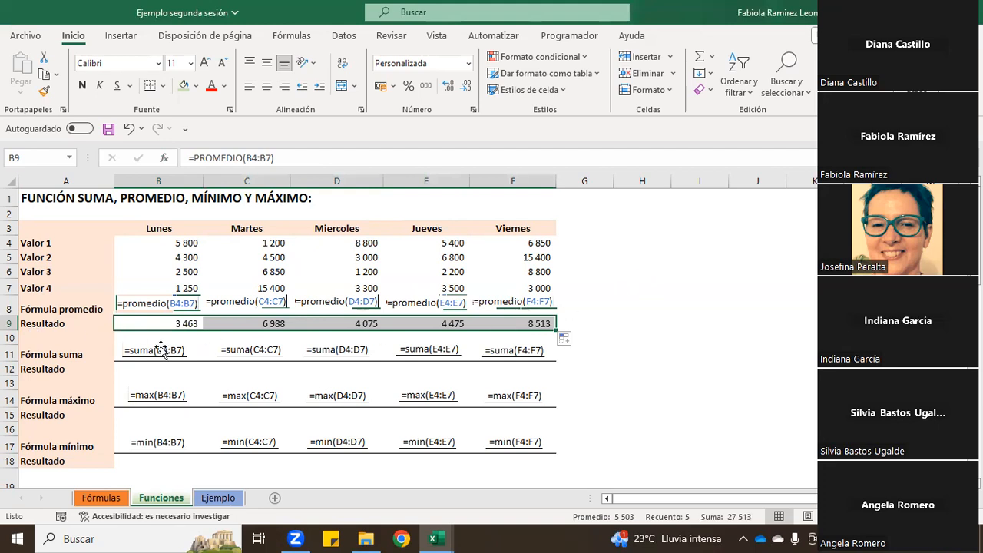
click(256, 325)
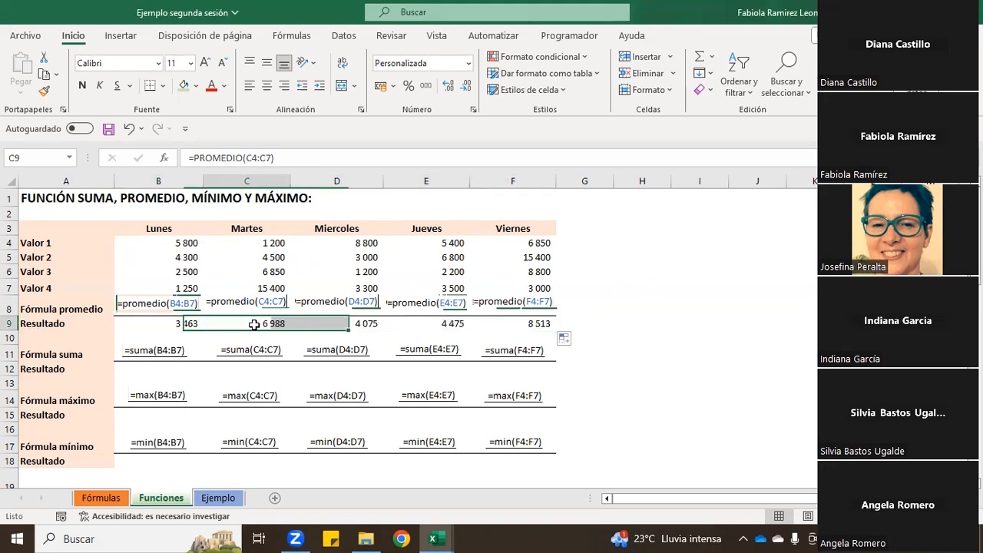
click(292, 158)
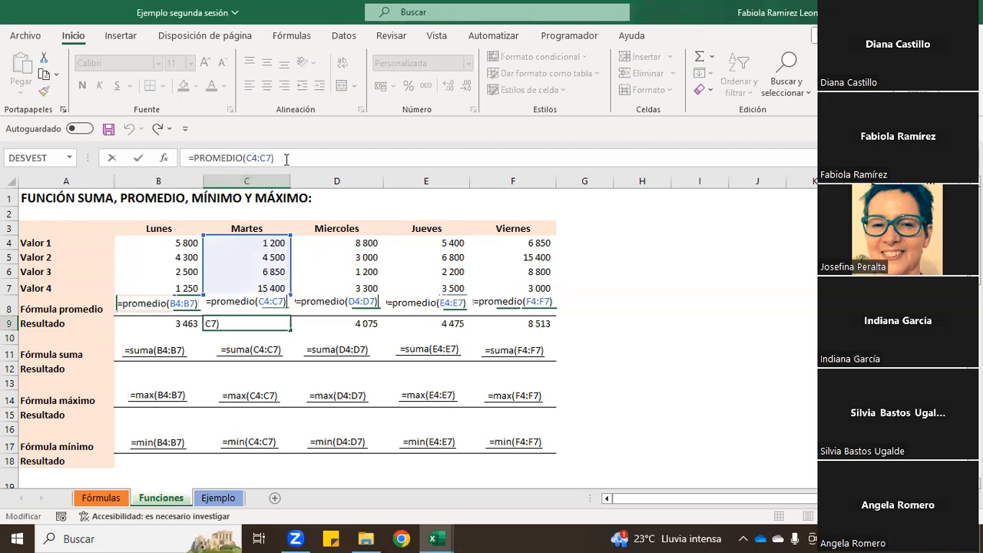
key(Return)
key(Up)
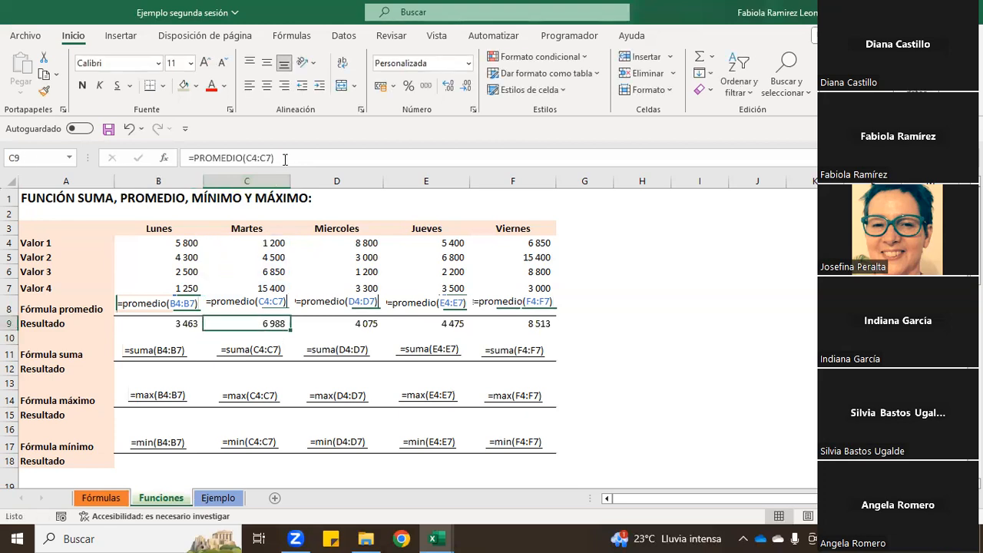
click(285, 159)
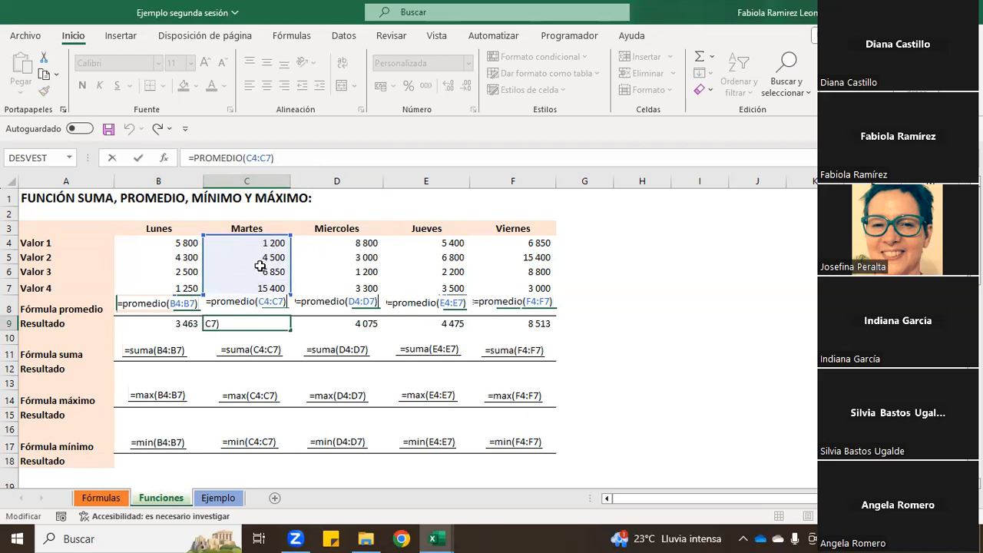
key(Return)
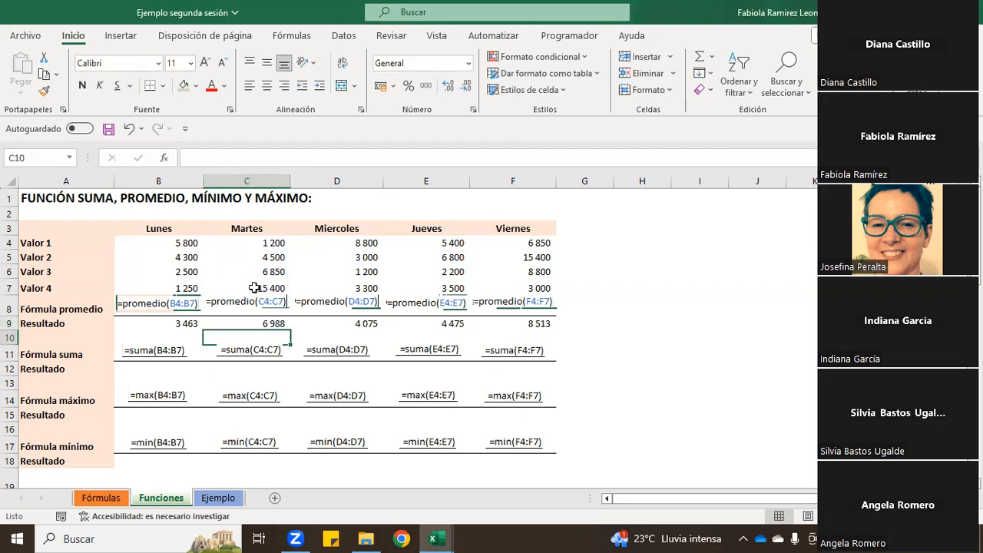
Undo the filled averages so that only the Lunes average in B9 is kept
key(ctrl+z)
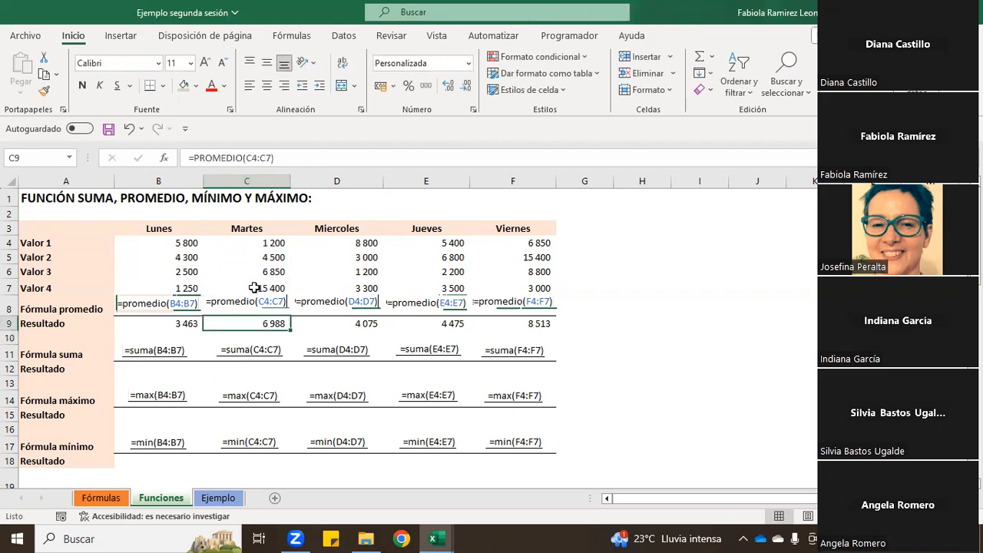
click(131, 134)
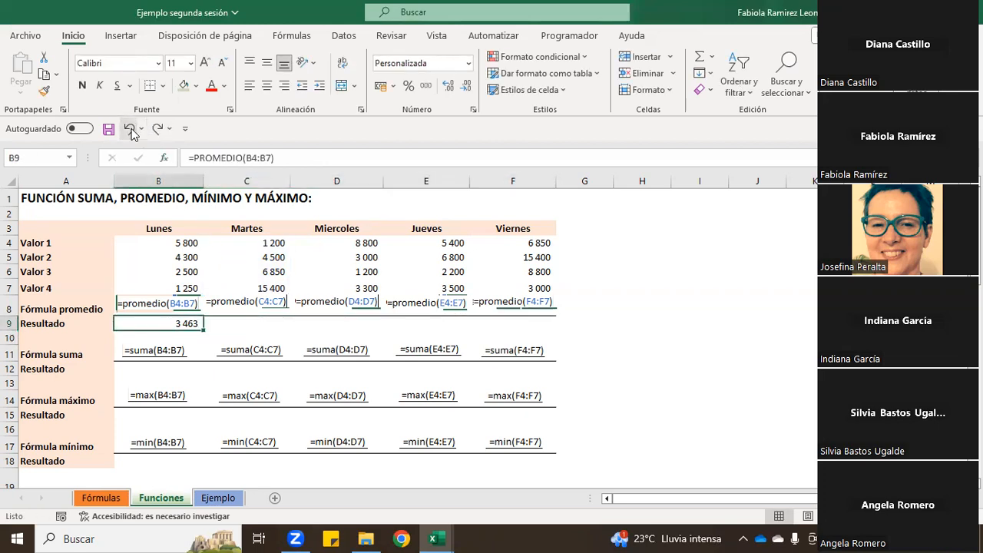
Calculate the average of the Martes values in cell C9 with =PROMEDIO(C4:C7)
click(219, 325)
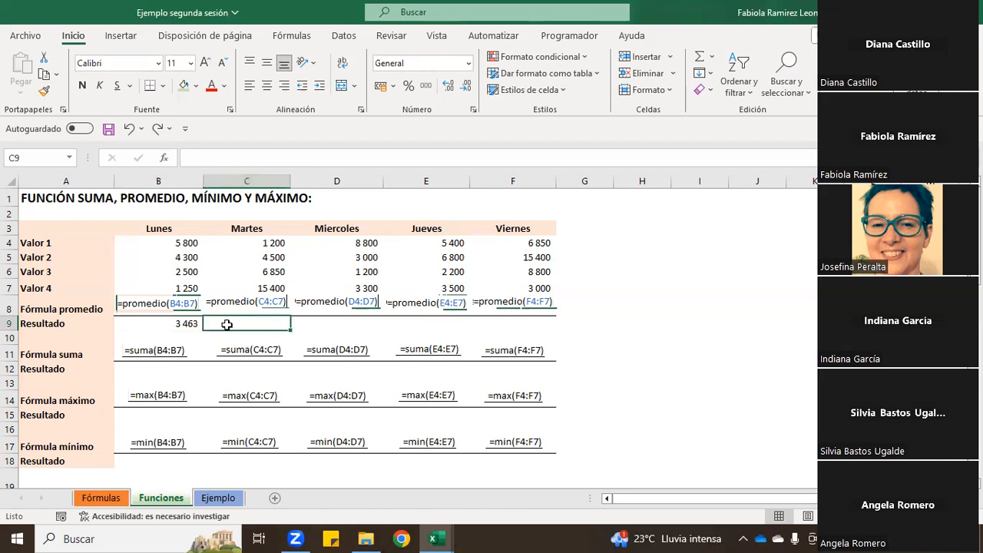
text(=promedio)
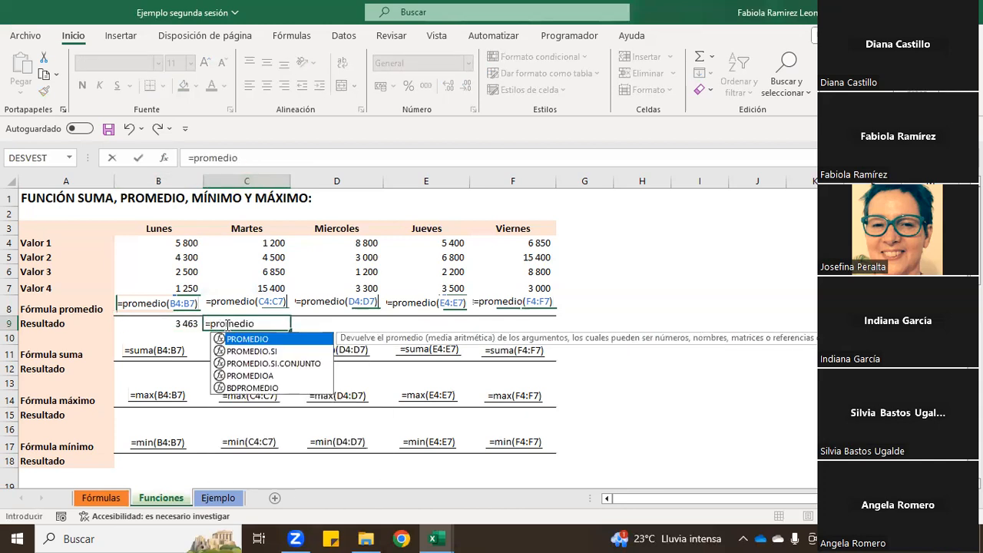
text(()
drag(246, 248, 252, 281)
key(Return)
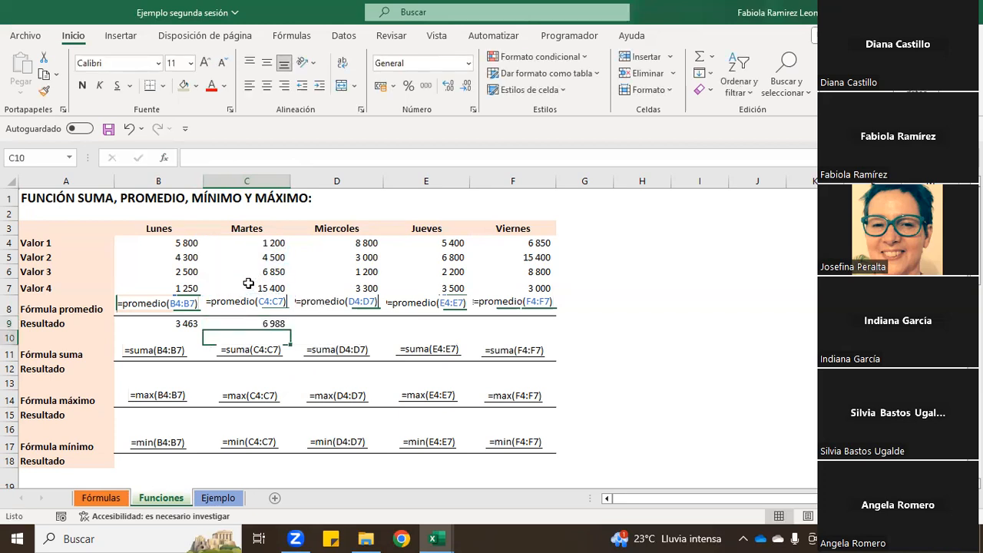
Fill the PROMEDIO formula from B9 across to the Viernes column, cell F9
click(170, 318)
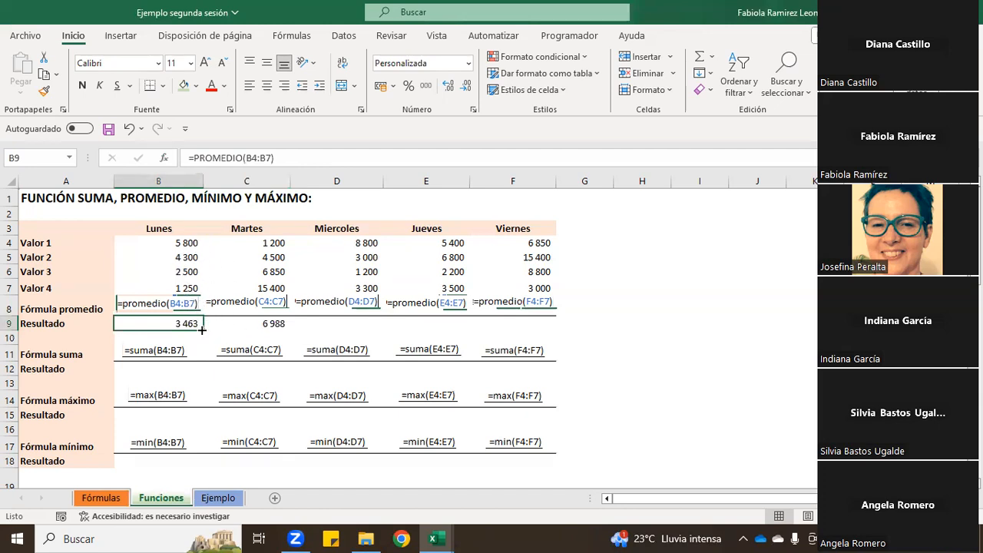
drag(204, 329, 534, 330)
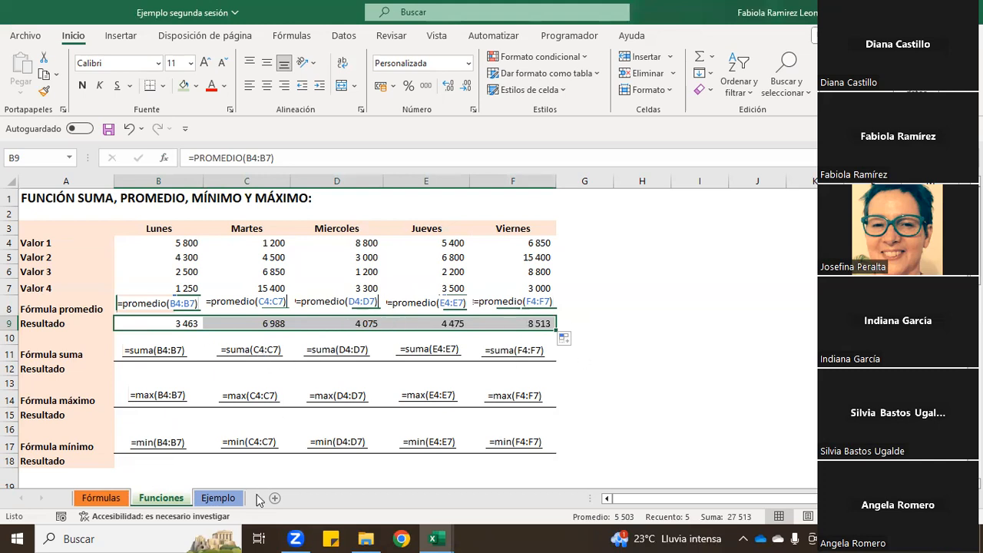
Look at the Ejemplo sheet, return to Funciones, and check the average formulas for Lunes, Martes and Miercoles in row 9
click(221, 498)
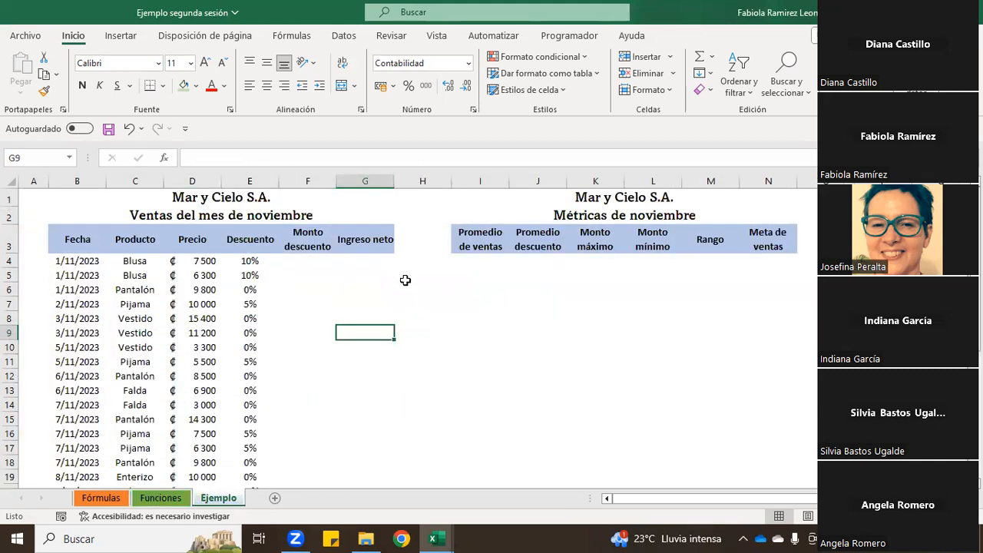
click(162, 497)
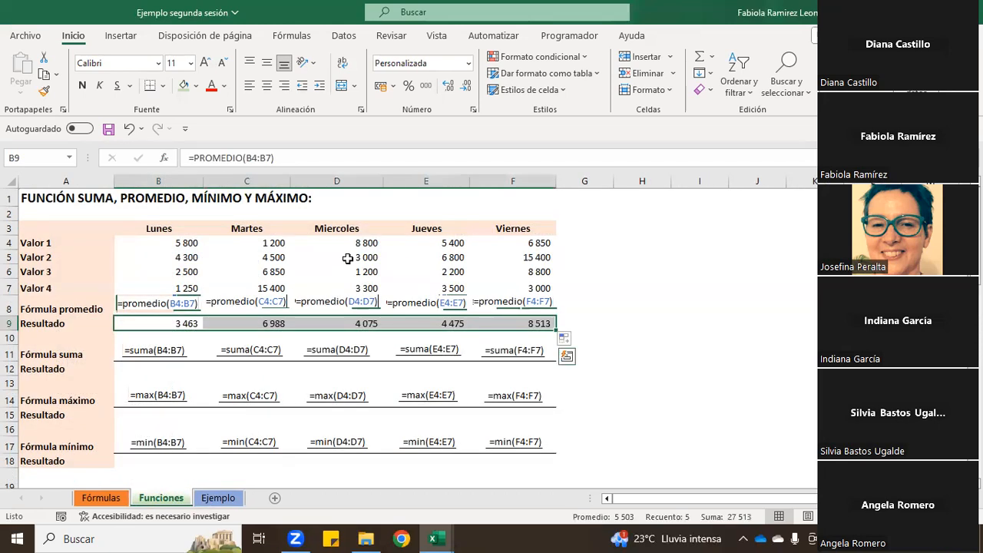
click(157, 322)
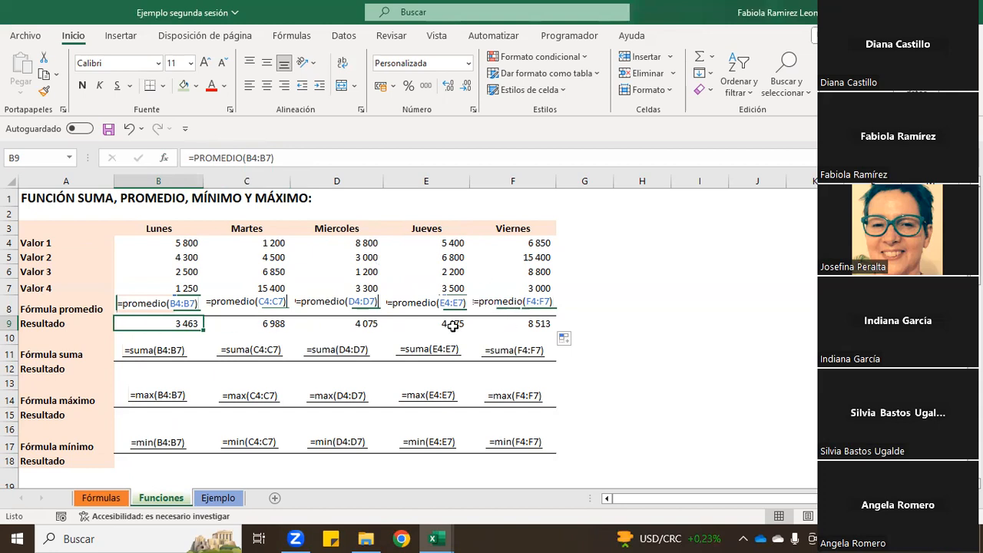
click(277, 322)
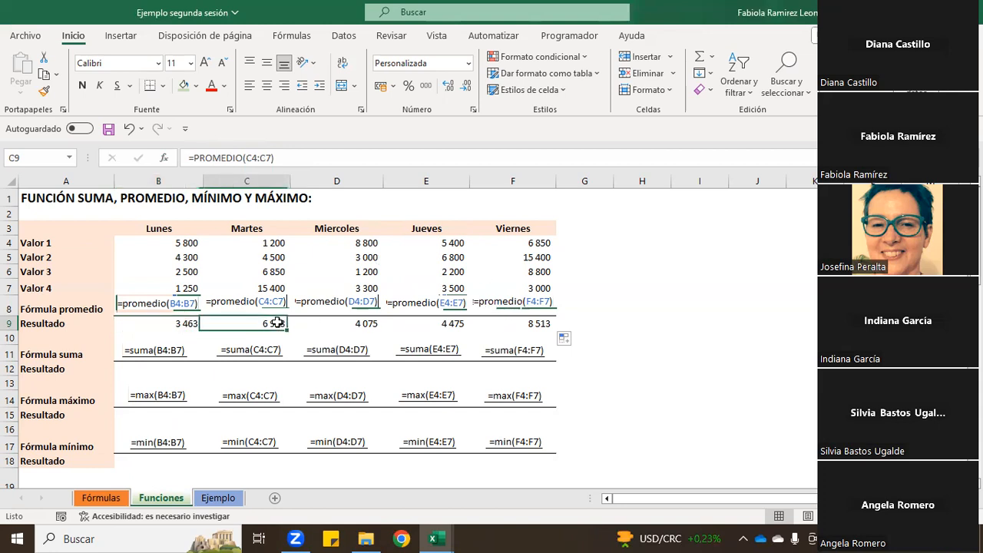
click(373, 324)
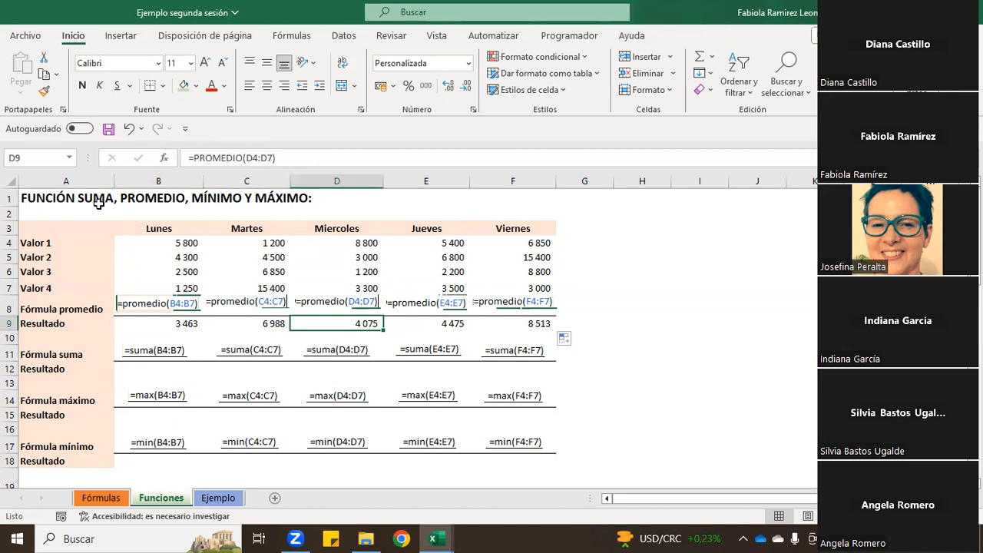
Compare the sum result row on Funciones, starting at B12, with the arithmetic SUMA formula on the Fórmulas sheet
click(154, 370)
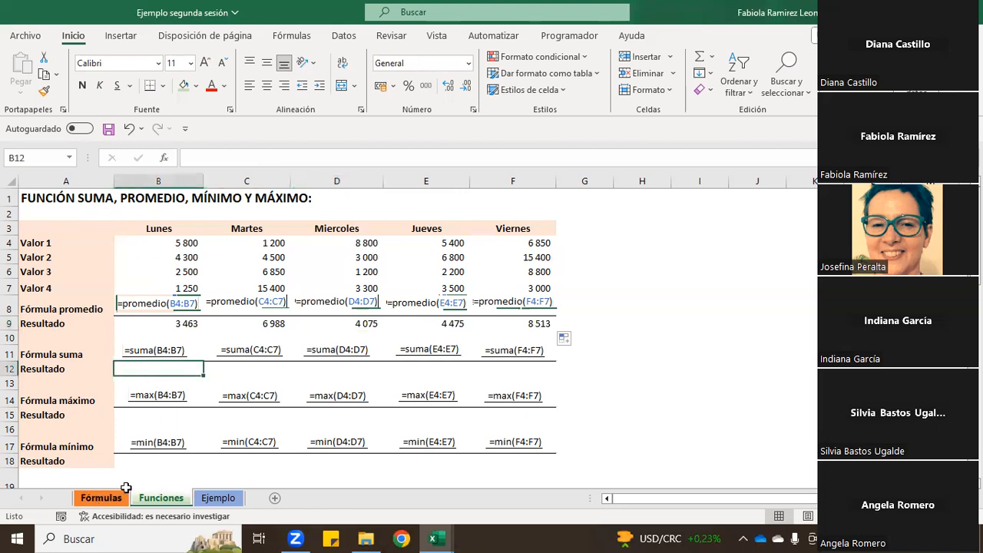
click(92, 499)
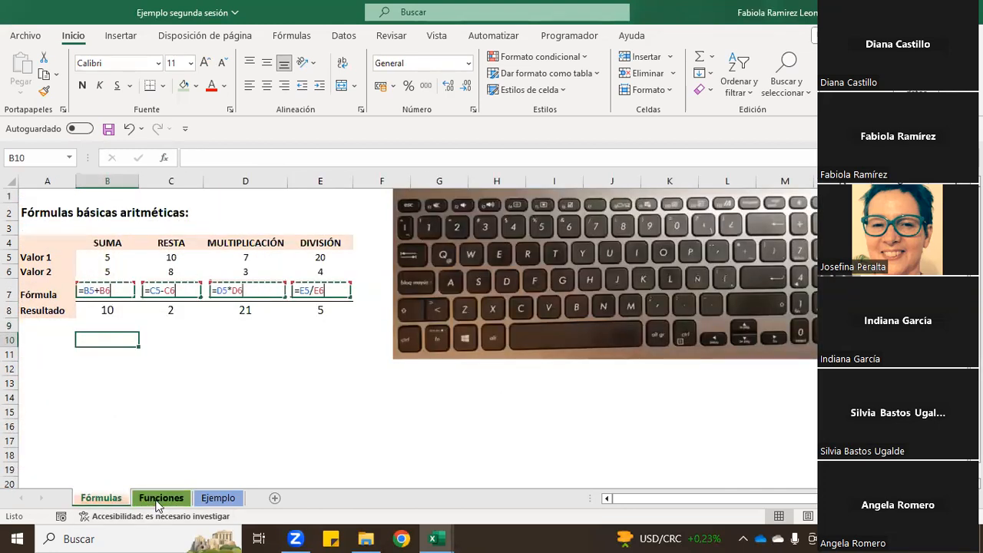
click(159, 499)
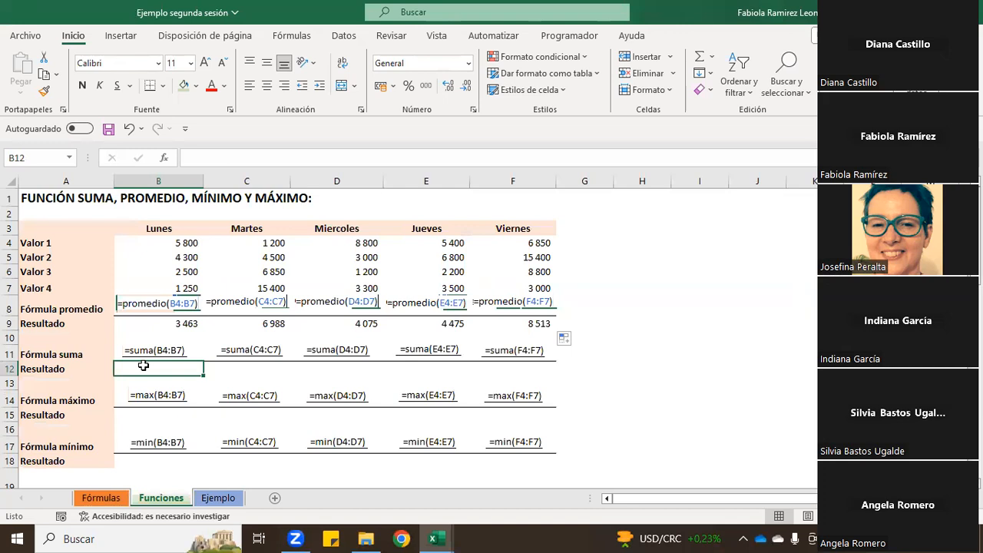
click(110, 499)
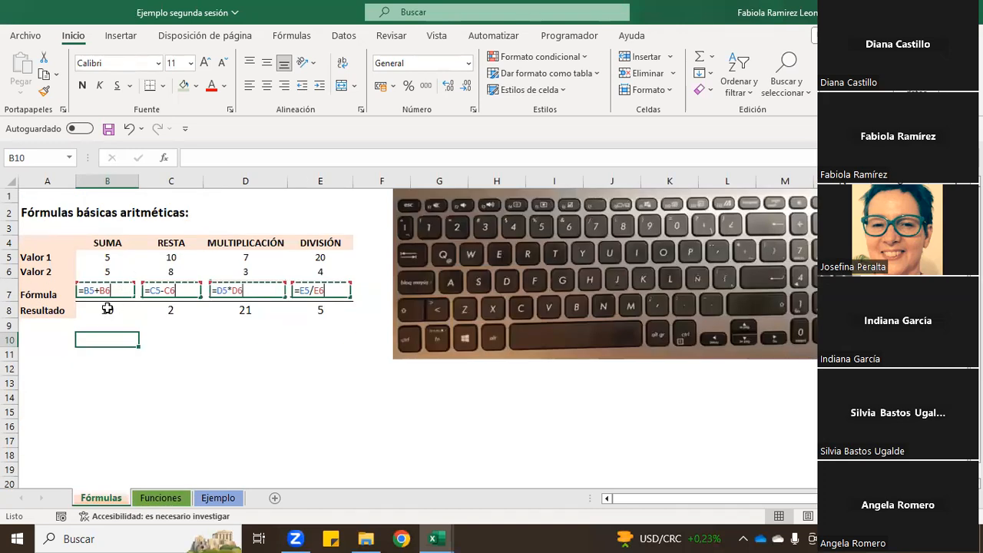
Examine the SUMA result formula in B8 and its source value in B5 on the Fórmulas sheet
click(106, 309)
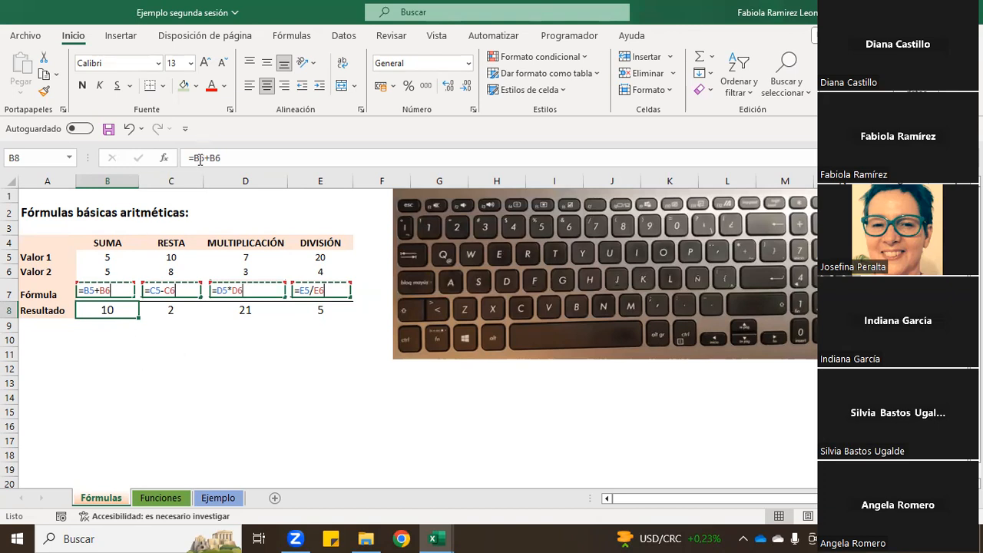
click(100, 255)
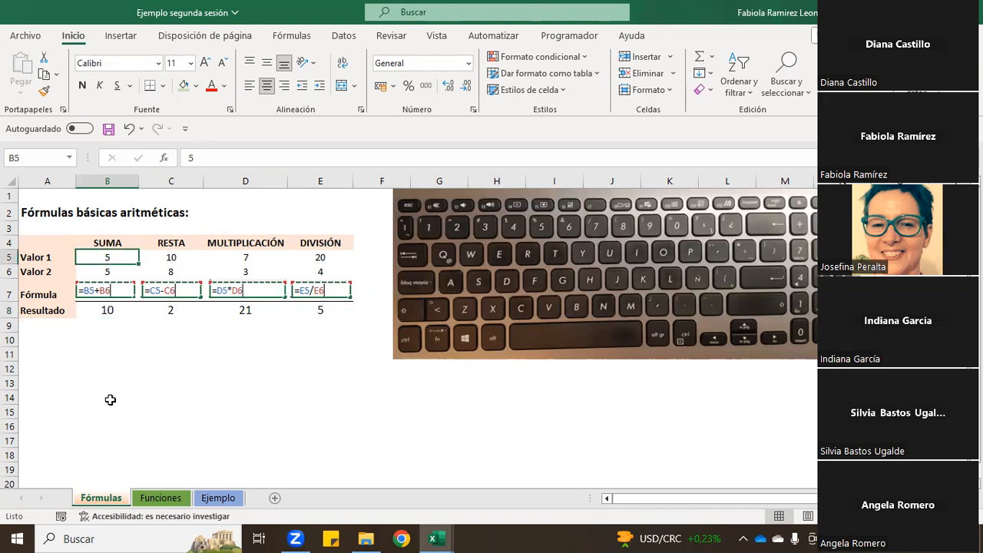
click(110, 289)
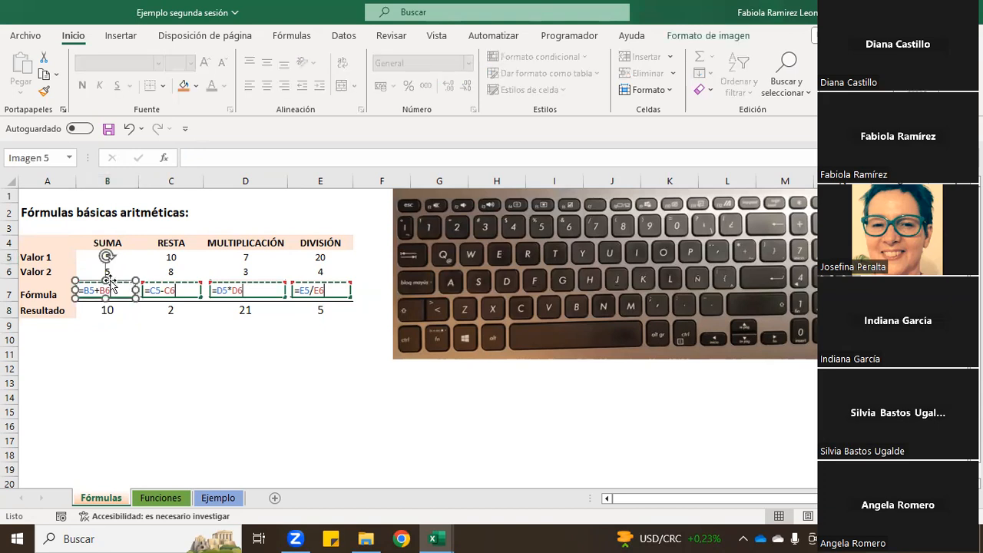
click(111, 335)
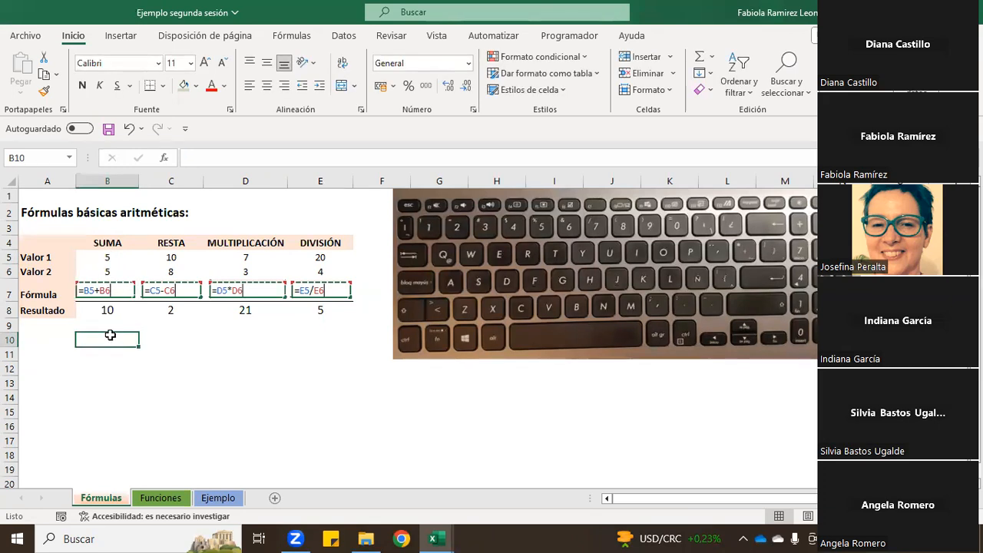
On the Funciones sheet, calculate the total of the Lunes values in cell B12 with =SUMA(B4:B7)
click(163, 500)
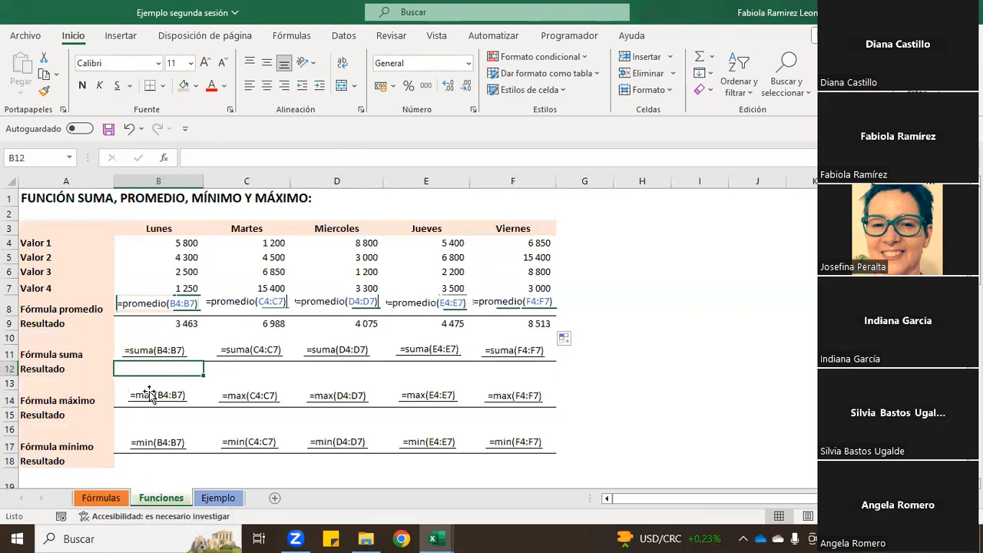
scroll(151, 395, down, 1)
scroll(164, 388, up, 1)
text(=)
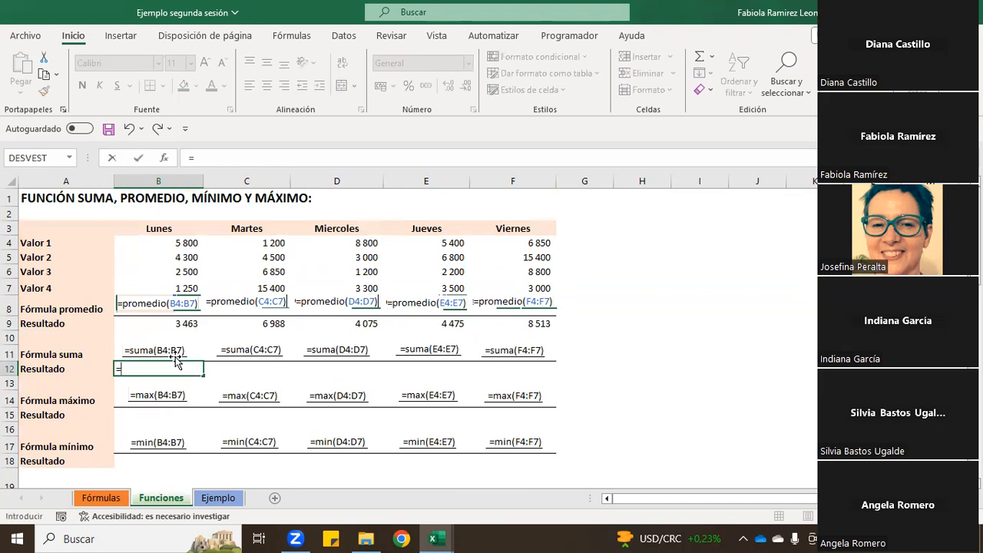
text(su)
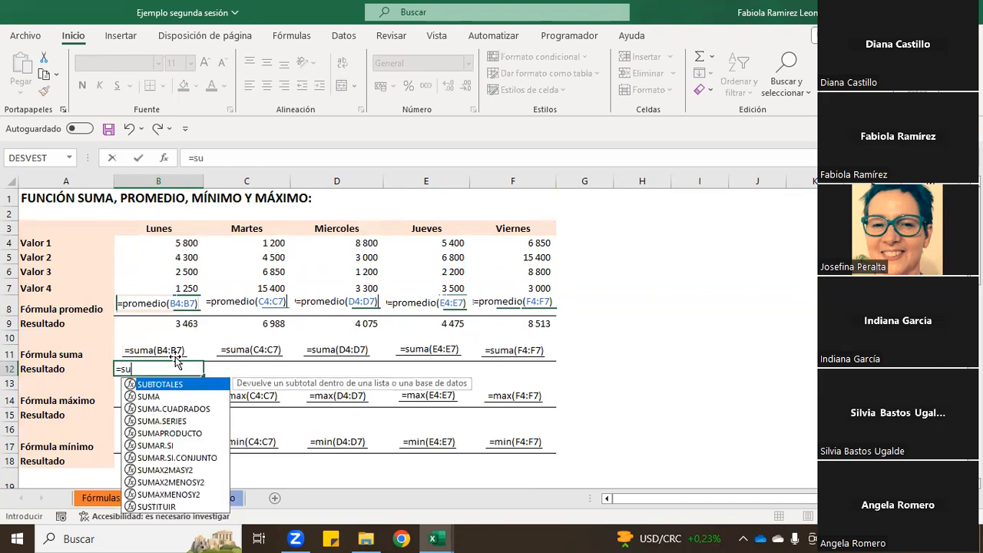
text(ma)
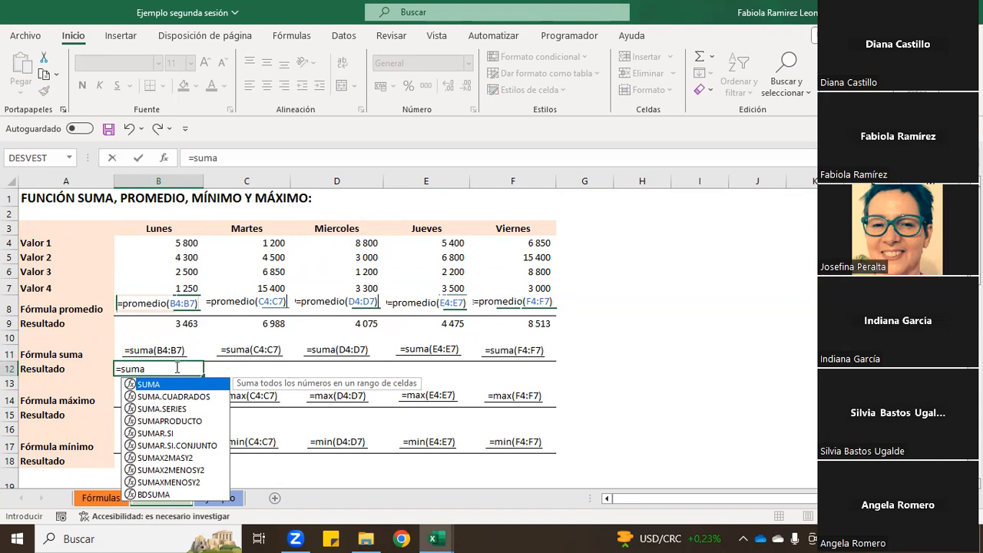
text(()
key(BackSpace)
double_click(146, 384)
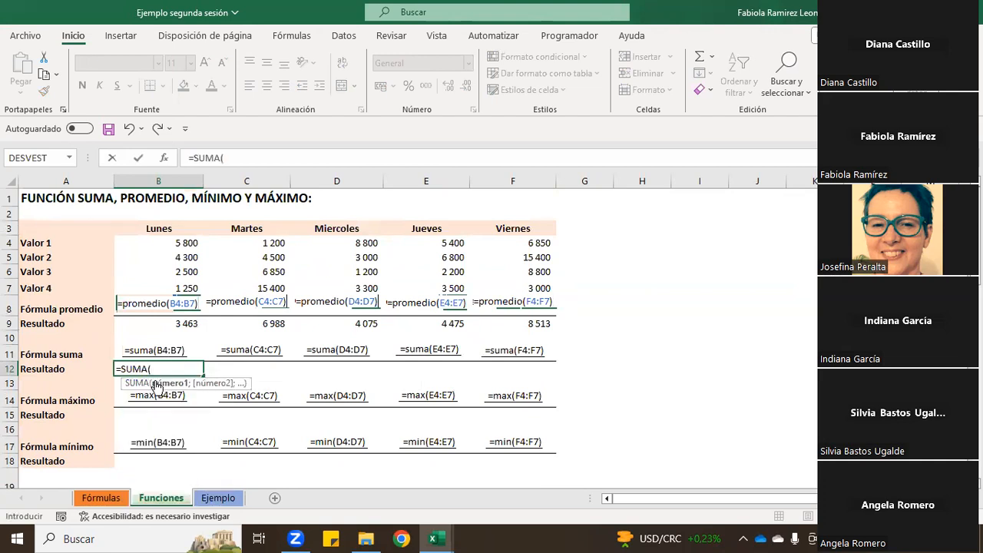
drag(173, 240, 177, 286)
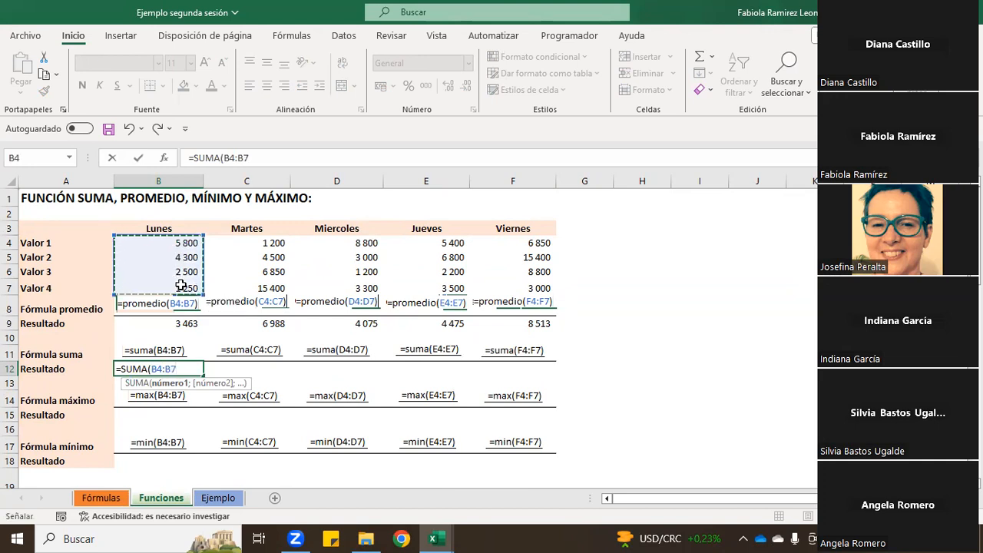
key(Return)
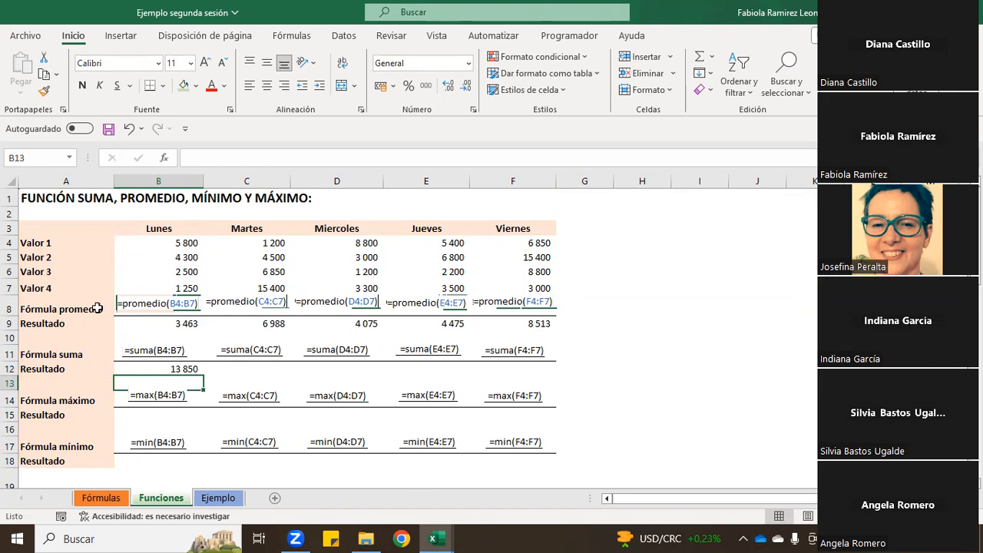
Compare the average formula in B9 with the sum in B12, and fill the SUMA formula across to F12
click(140, 311)
click(139, 323)
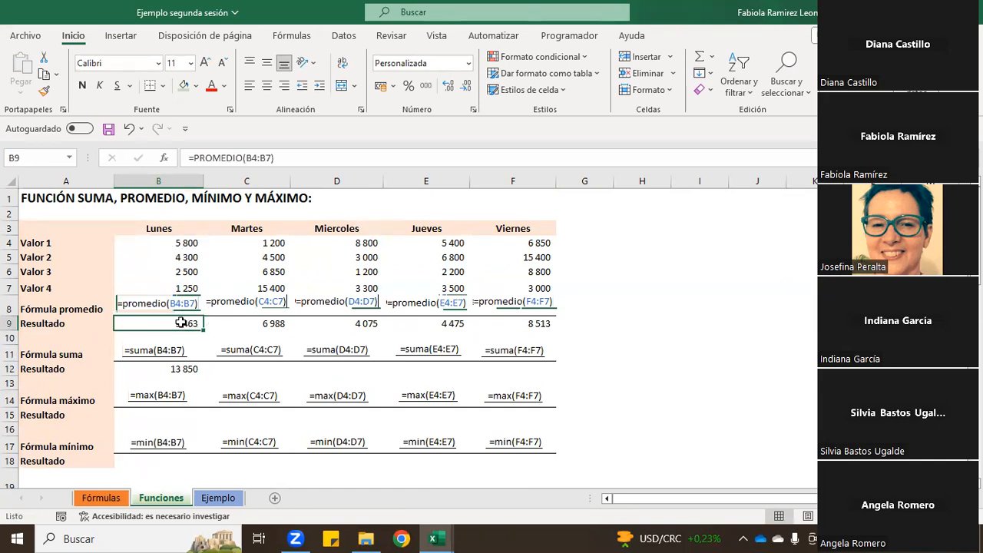
click(157, 367)
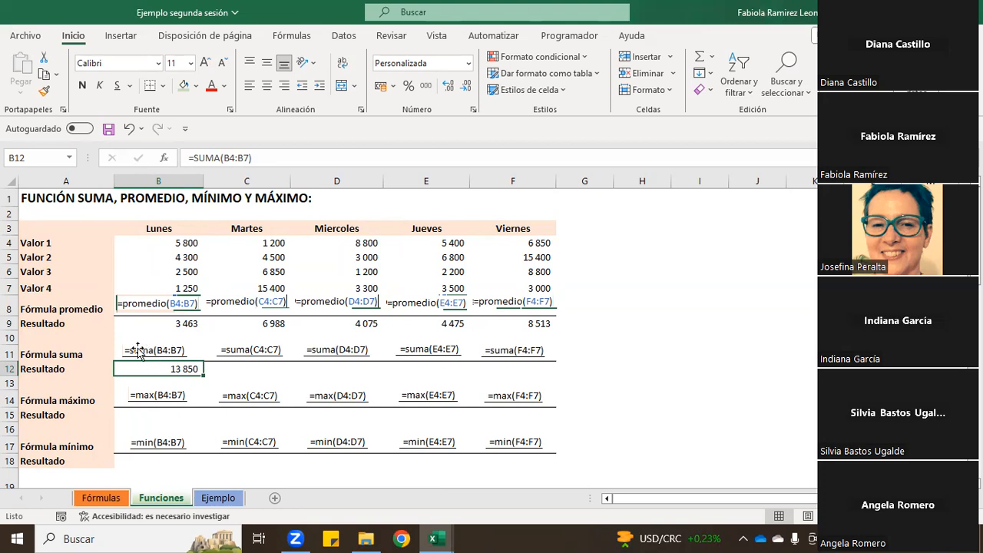
drag(203, 378, 542, 372)
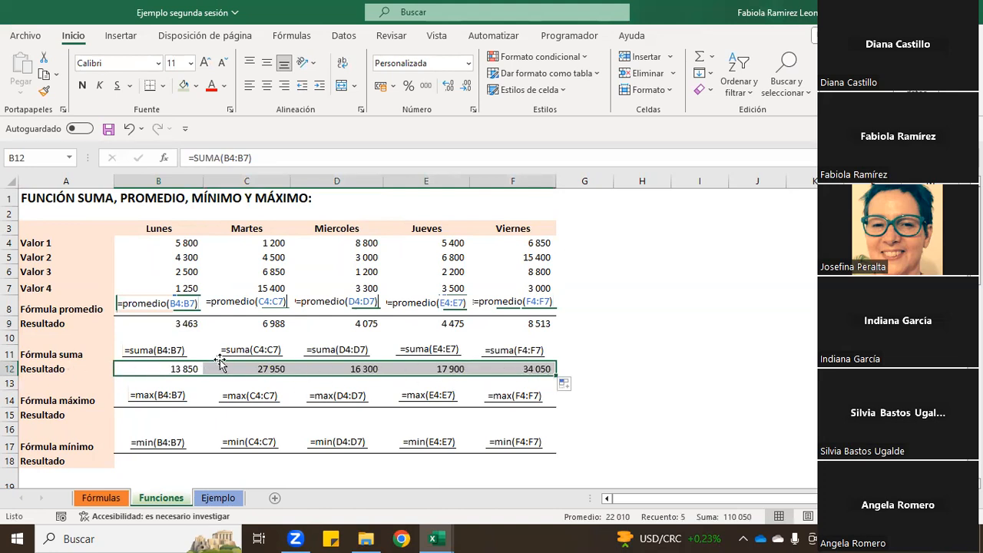
Calculate the average of the whole value block B4:F7 in cell H8 with the PROMEDIO function
click(591, 310)
click(644, 303)
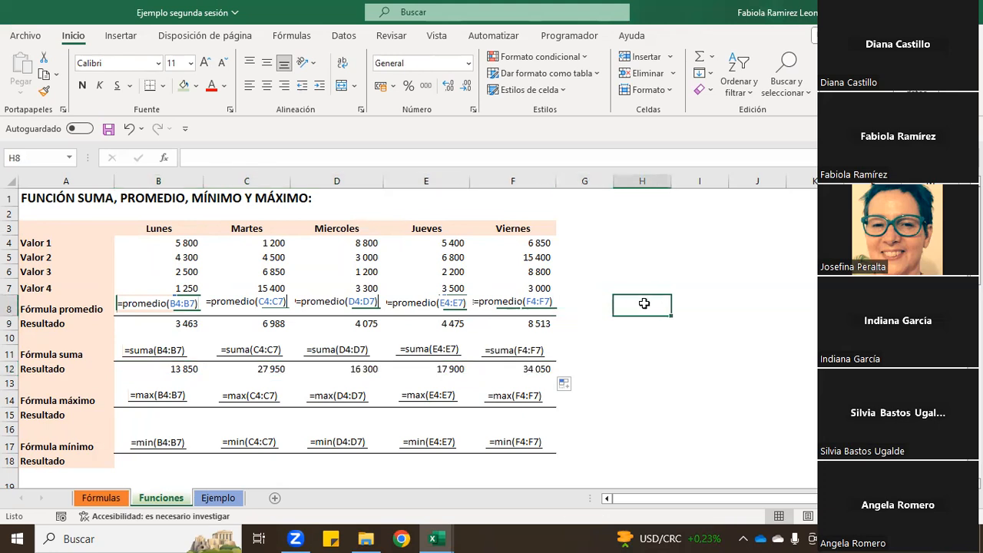
text(=promedio()
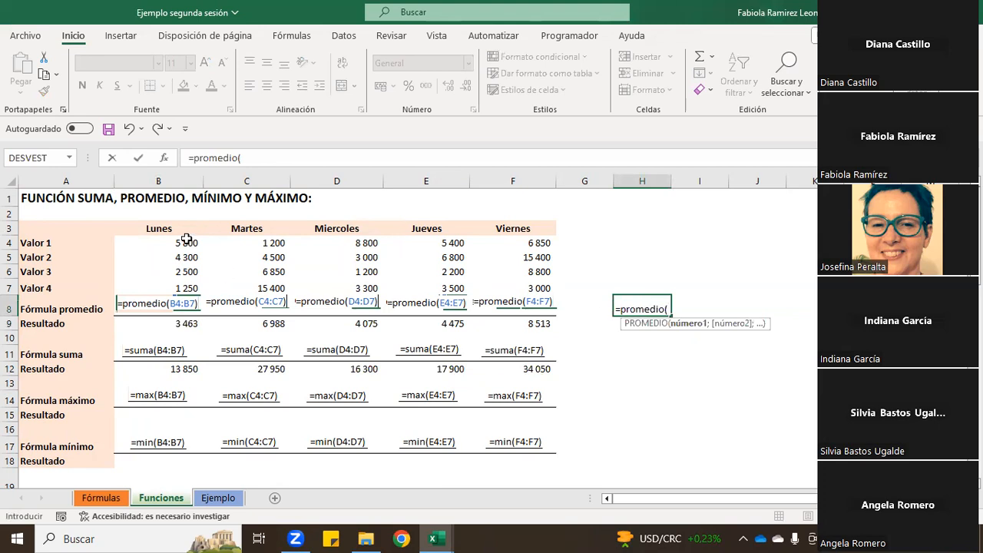
mouse_move(182, 240)
mouse_down()
mouse_move(280, 260)
mouse_move(505, 255)
mouse_move(538, 284)
mouse_up()
key(Return)
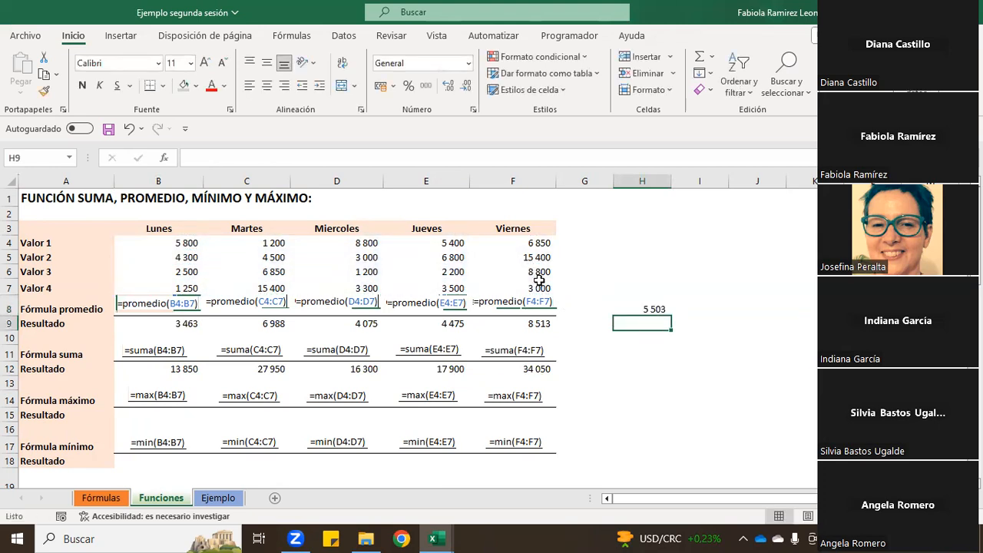
click(649, 305)
Calculate the total of the whole value block B4:F7 in cell H11 with the SUMA function
click(627, 348)
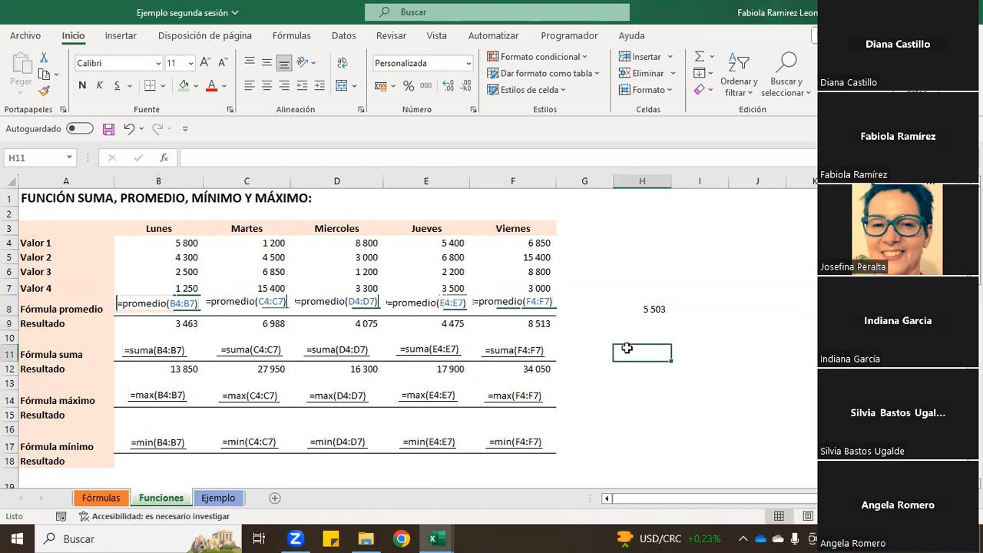
text(=)
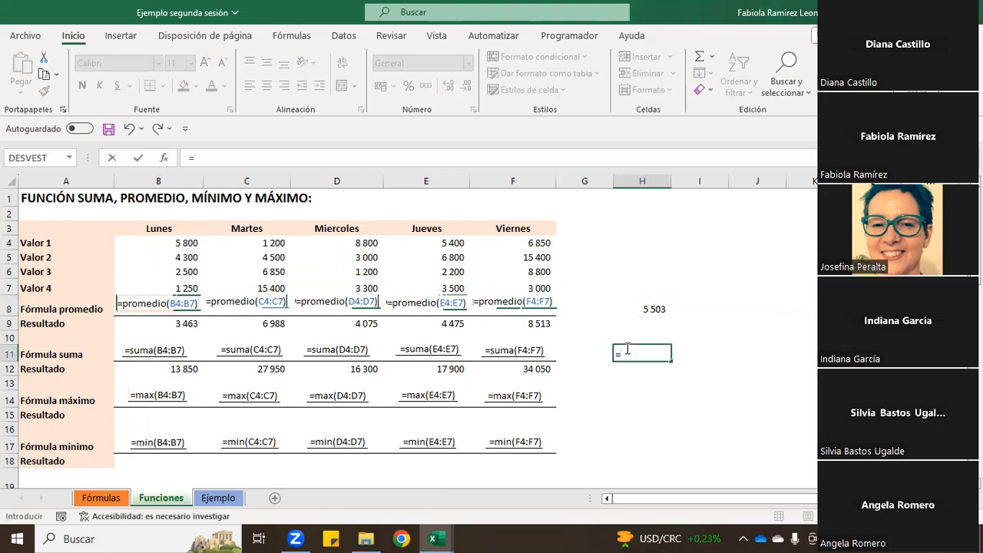
text(suma()
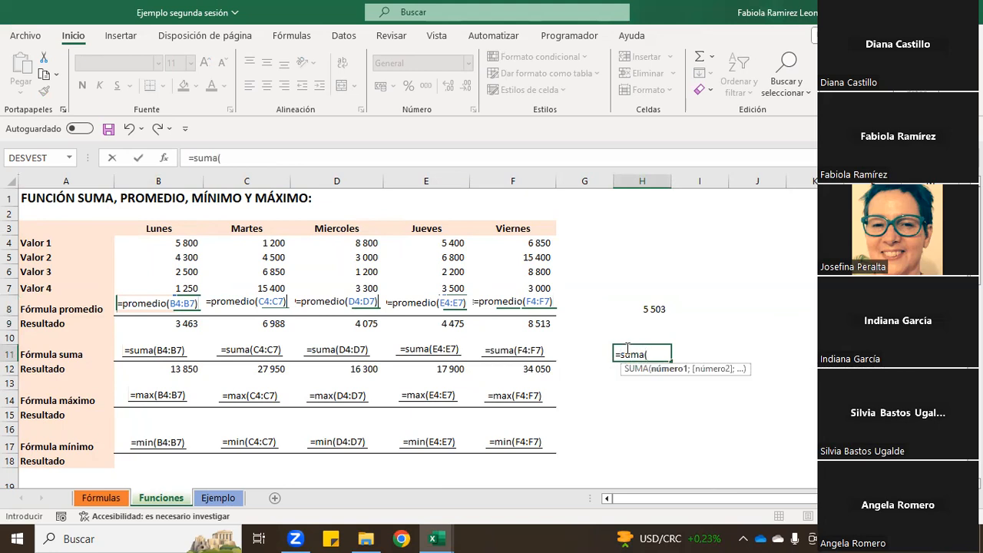
drag(190, 245, 521, 283)
key(Return)
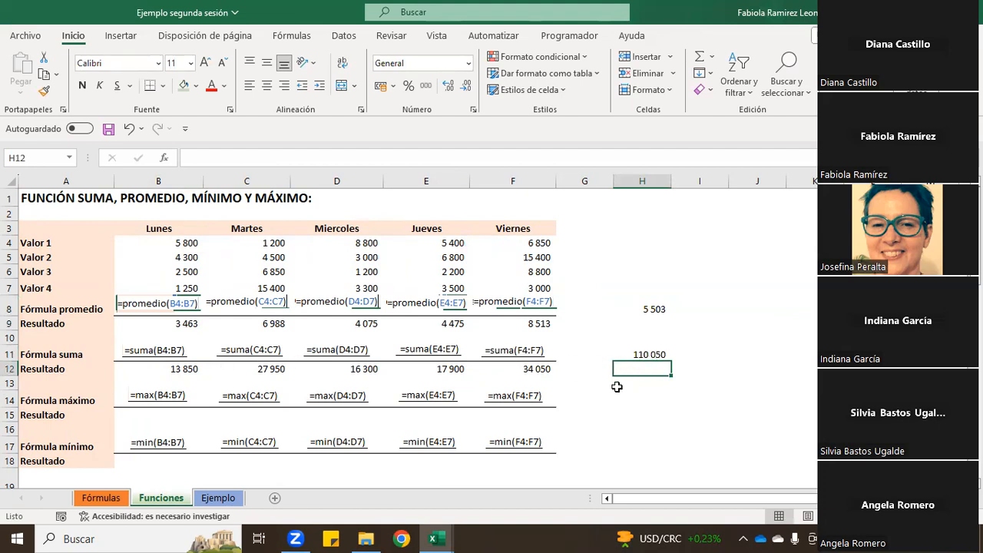
Add up the five daily sums in cell H12 with =B12+C12+D12+E12+F12
text(=)
click(190, 368)
text(+)
click(246, 369)
text(+)
click(353, 368)
text(+)
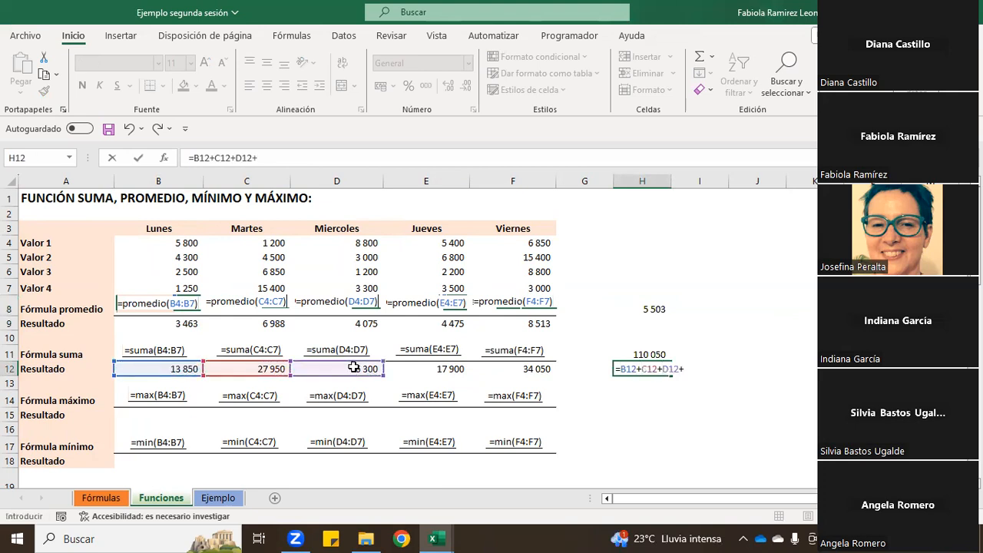
click(458, 367)
text(+)
click(517, 365)
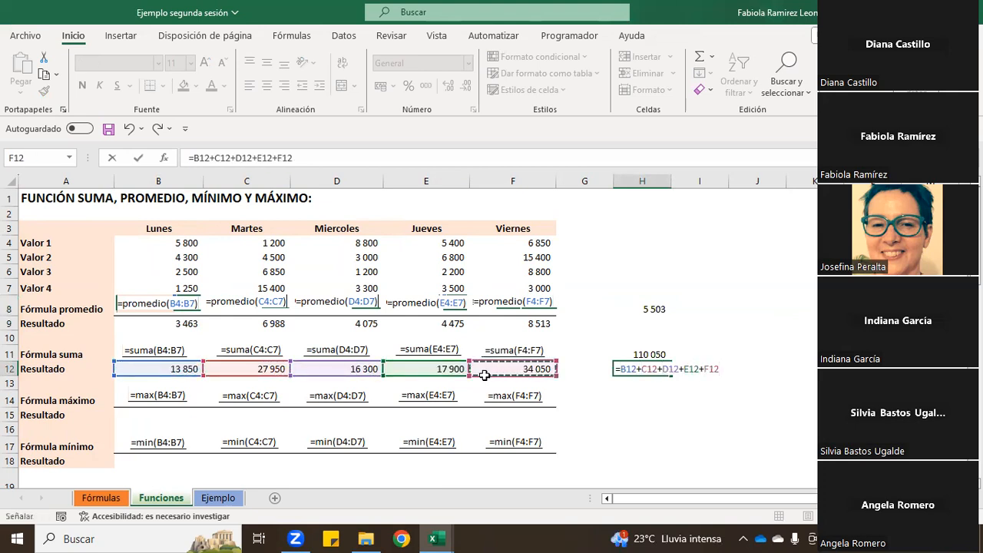
key(Return)
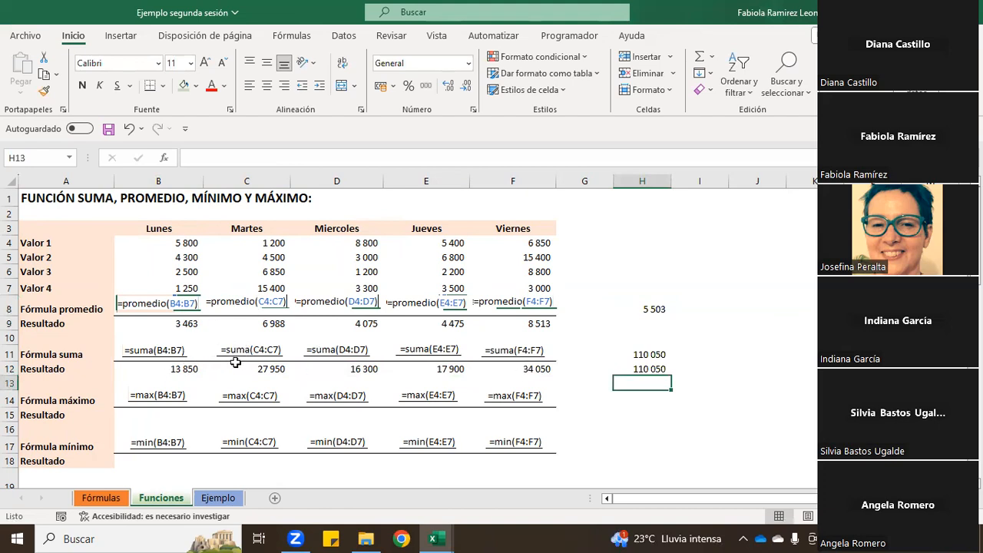
click(683, 355)
text(=)
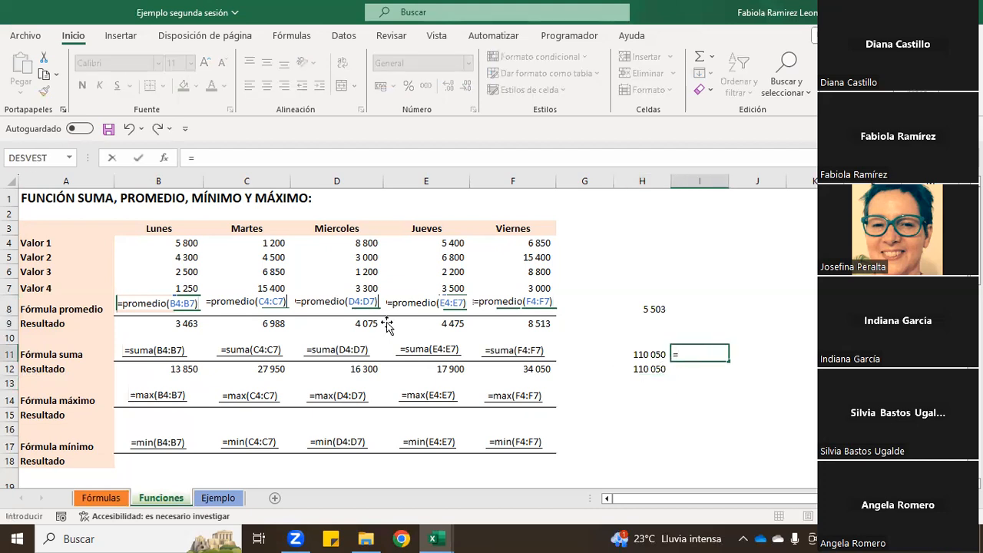
click(184, 243)
text(+)
click(184, 257)
text(+)
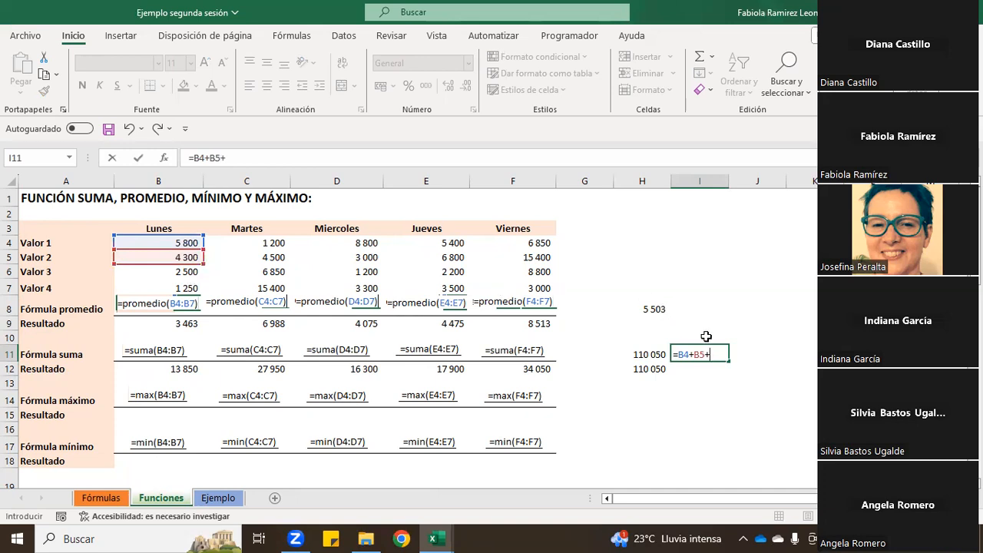
key(BackSpace)
key(BackSpace)
key(BackSpace)
key(BackSpace)
key(BackSpace)
key(BackSpace)
key(BackSpace)
key(Return)
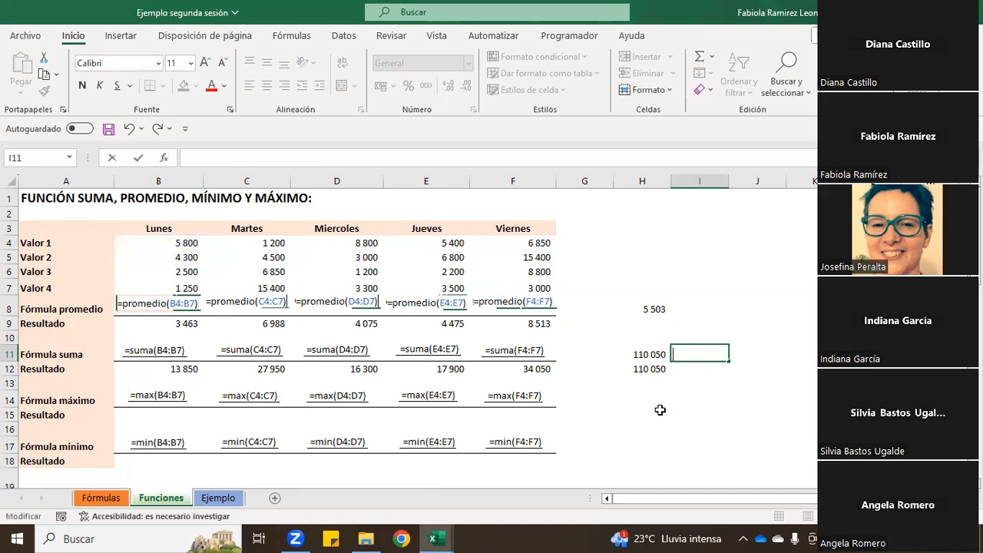
Clear the contents of the trial calculations in cells H8 to H14
drag(658, 398, 656, 311)
right_click(657, 311)
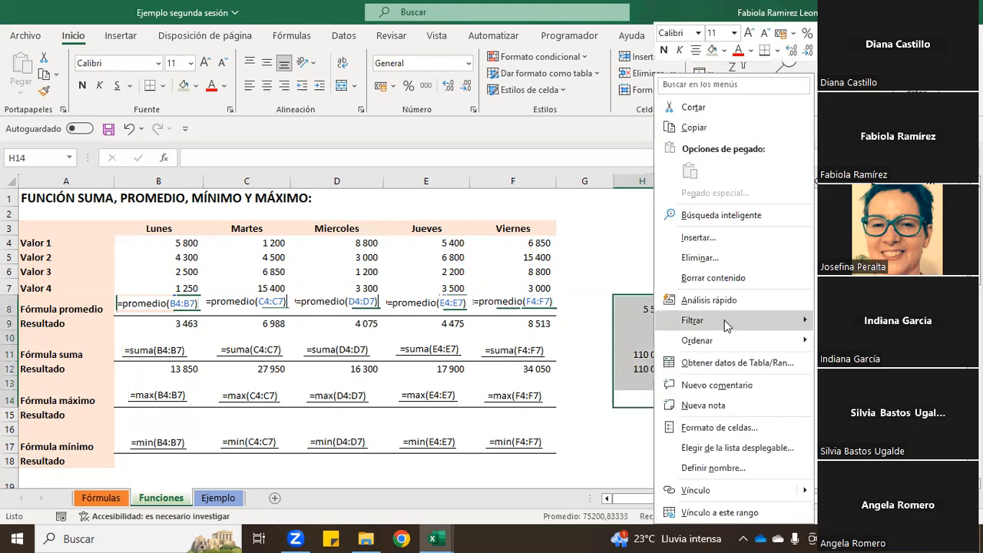
click(732, 276)
click(666, 258)
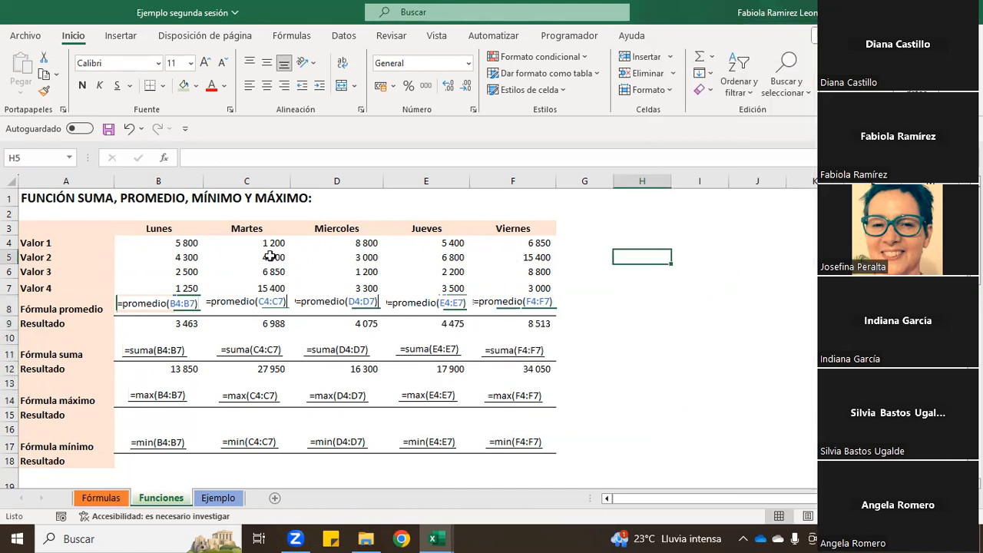
Examine the possible calculation ranges: the Valor 1 row, the Lunes values B4:B7 and the whole block B4:F7
drag(170, 247, 553, 245)
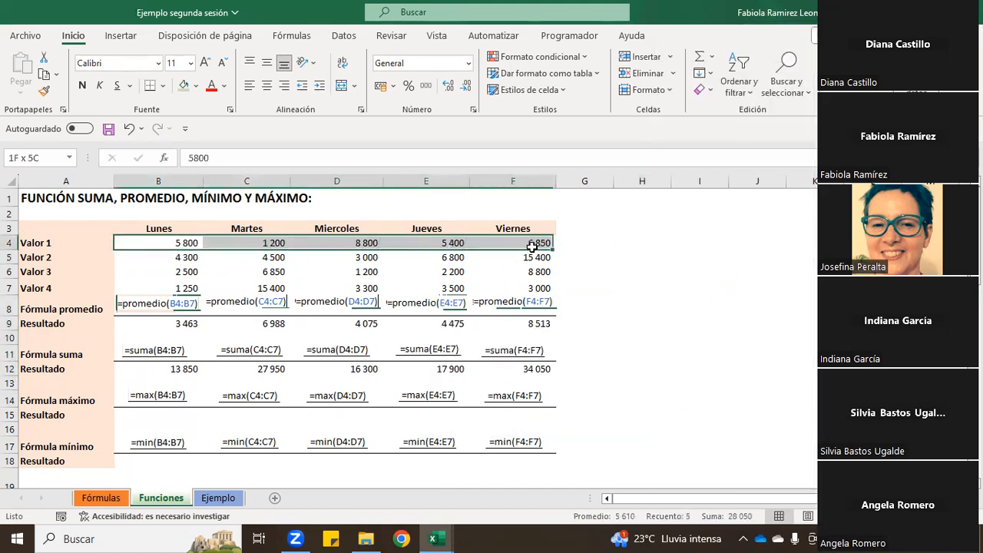
click(152, 244)
drag(154, 246, 153, 285)
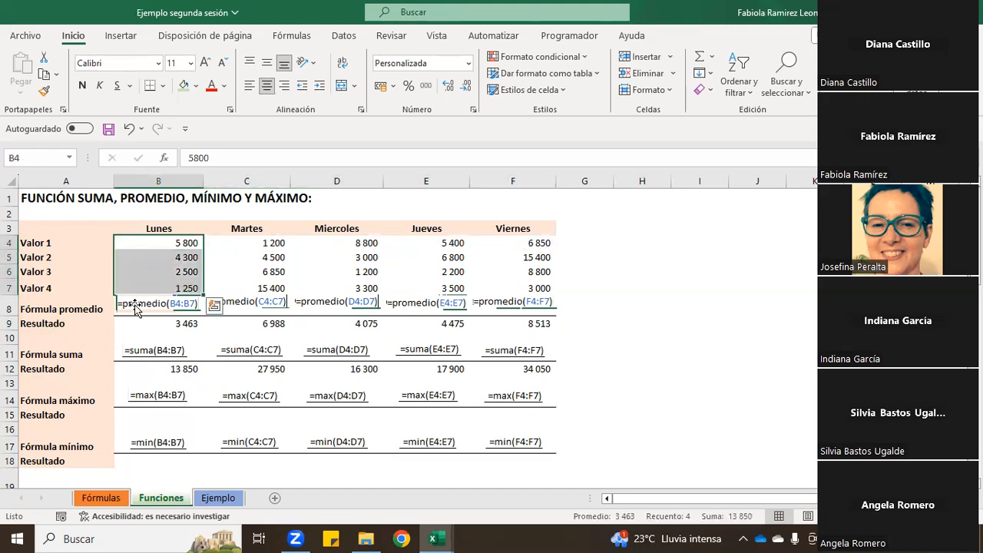
click(176, 243)
drag(187, 243, 545, 284)
drag(614, 216, 814, 452)
click(716, 350)
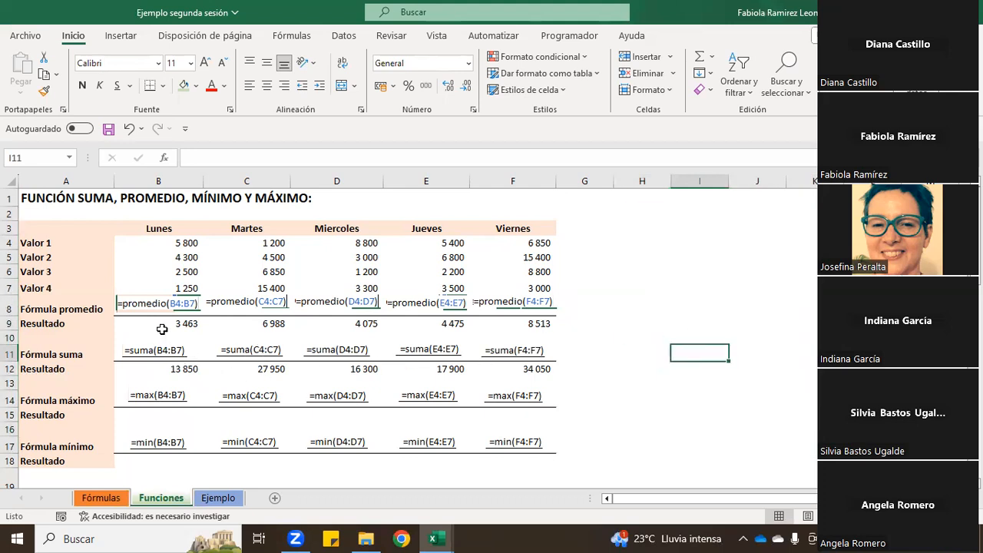
Check the SUMA formulas for Lunes, Martes and Jueves in row 12
click(167, 369)
click(286, 369)
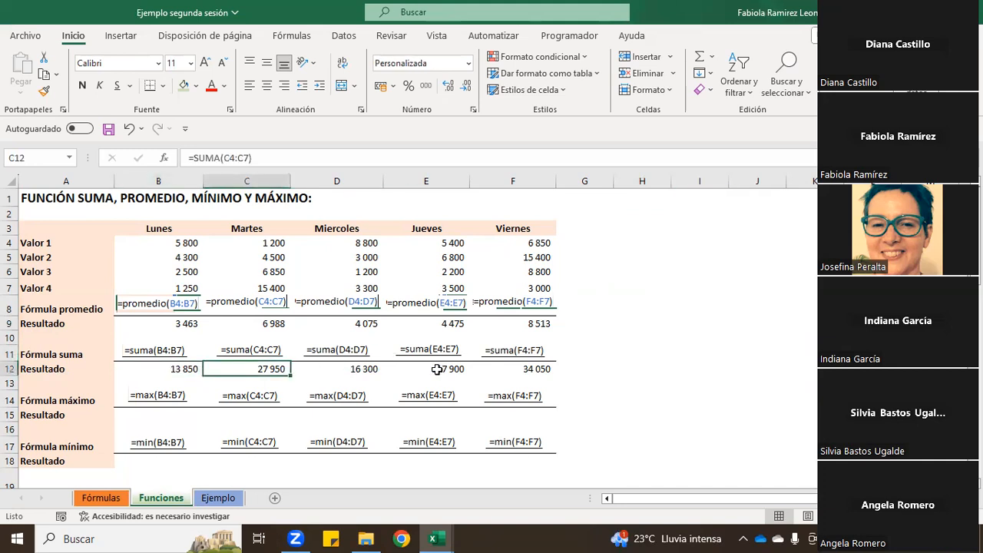
click(439, 370)
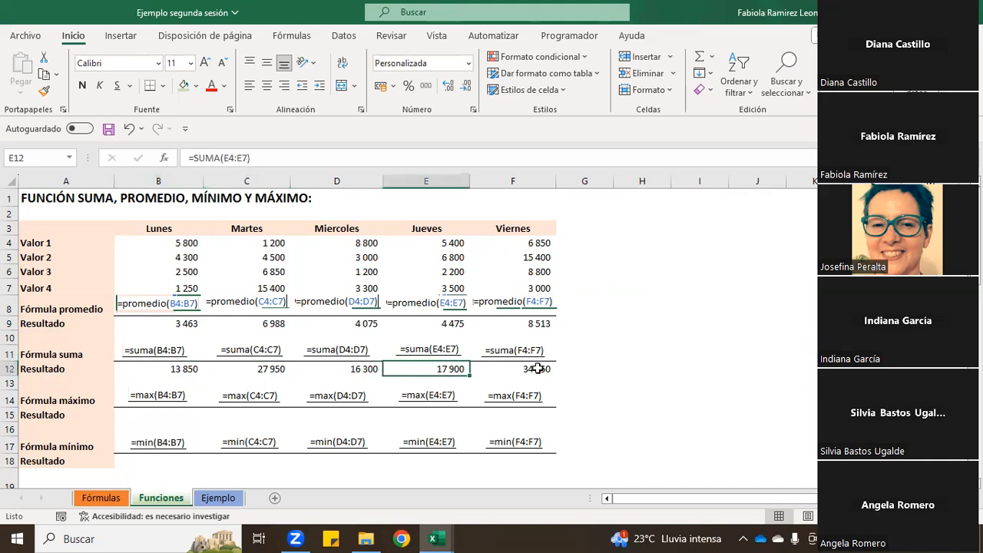
click(156, 370)
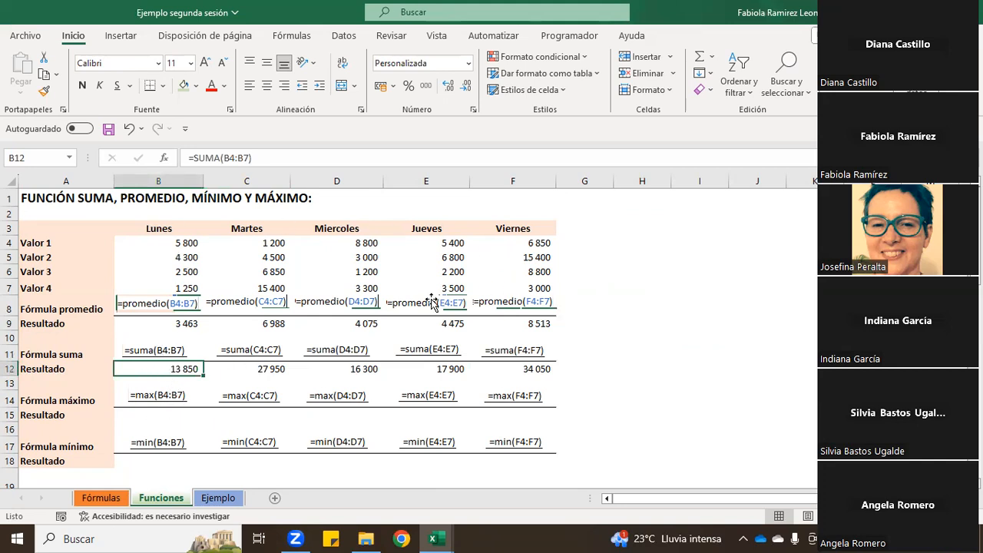
Calculate the Lunes maximum in cell B15 with =MAX(B4:B7) and compare it with the source values
scroll(111, 372, down, 5)
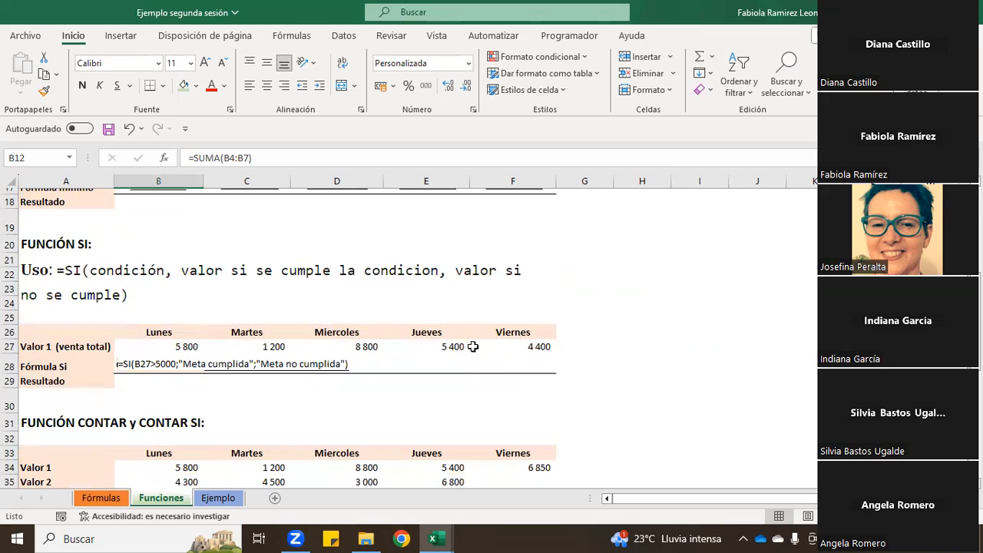
scroll(167, 415, up, 5)
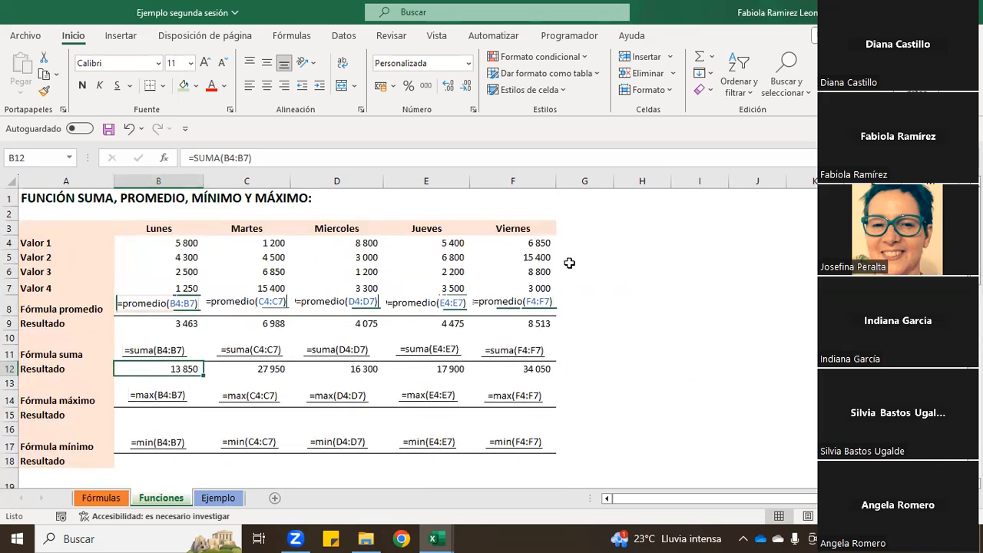
click(151, 412)
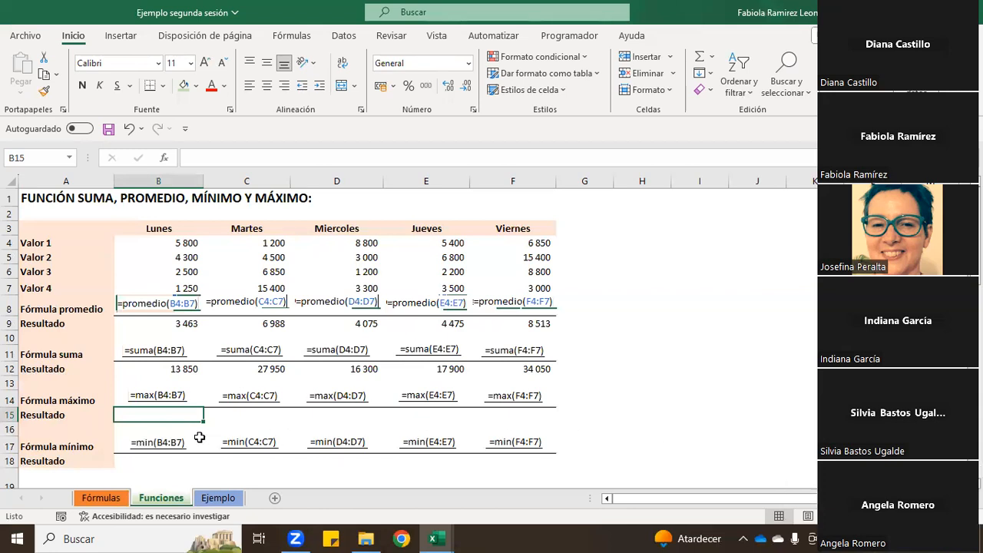
text(=)
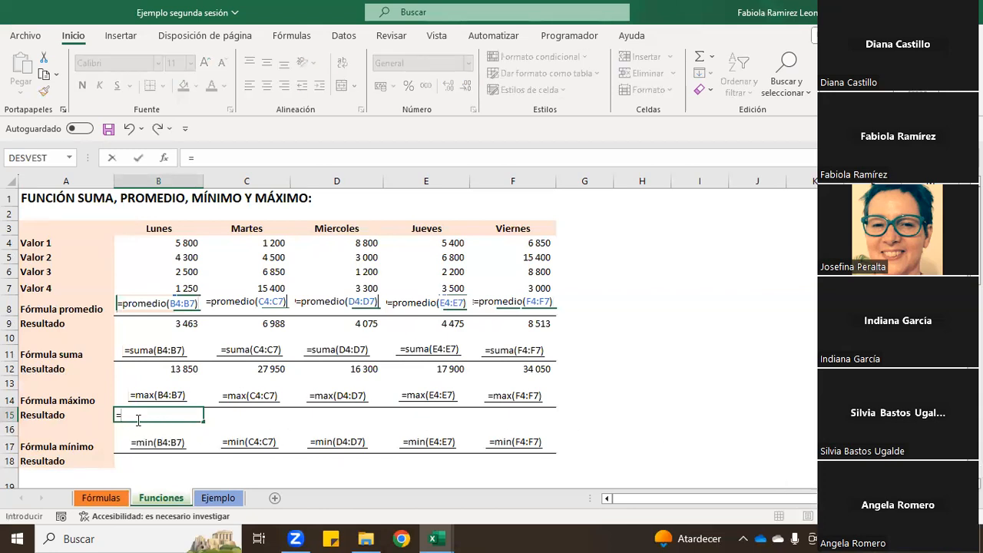
text(max)
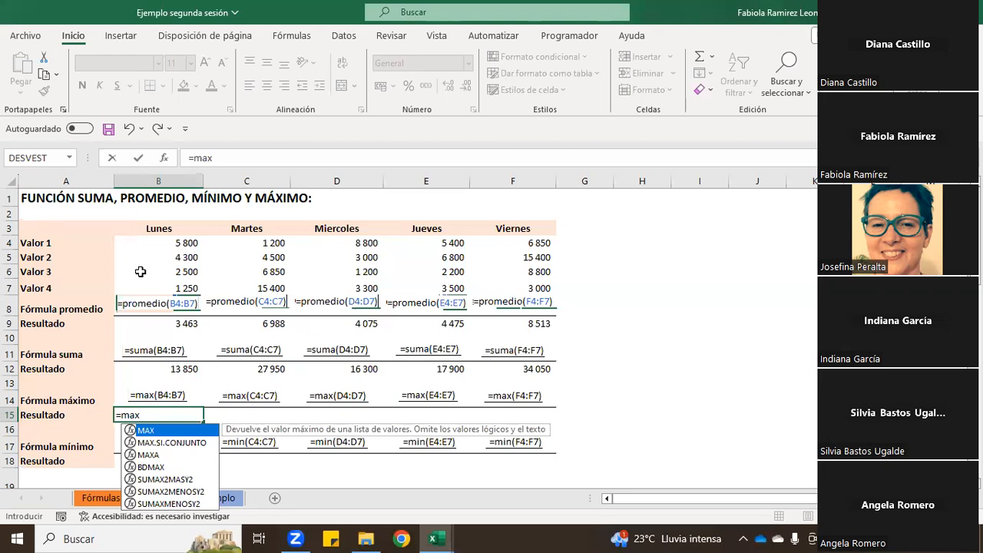
text(()
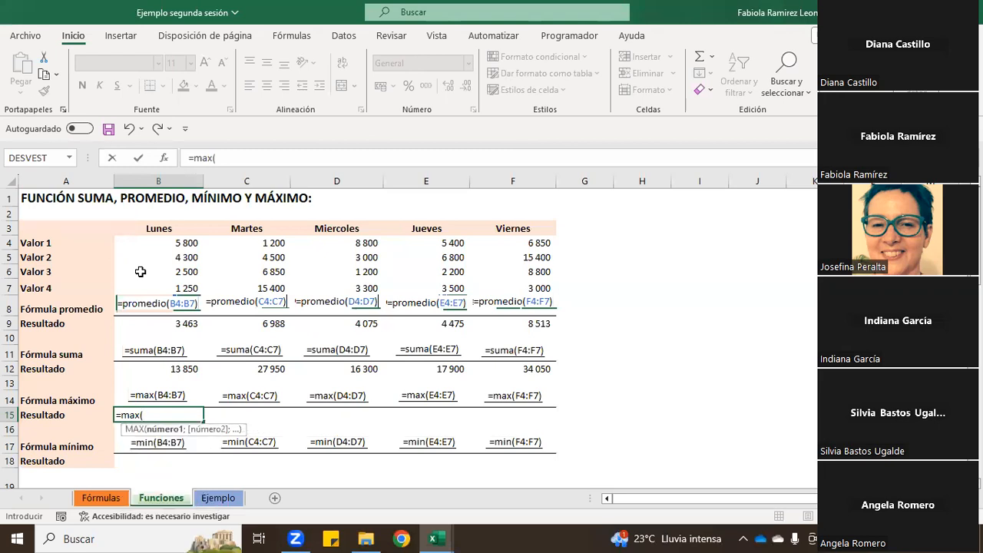
drag(153, 238, 165, 290)
key(Return)
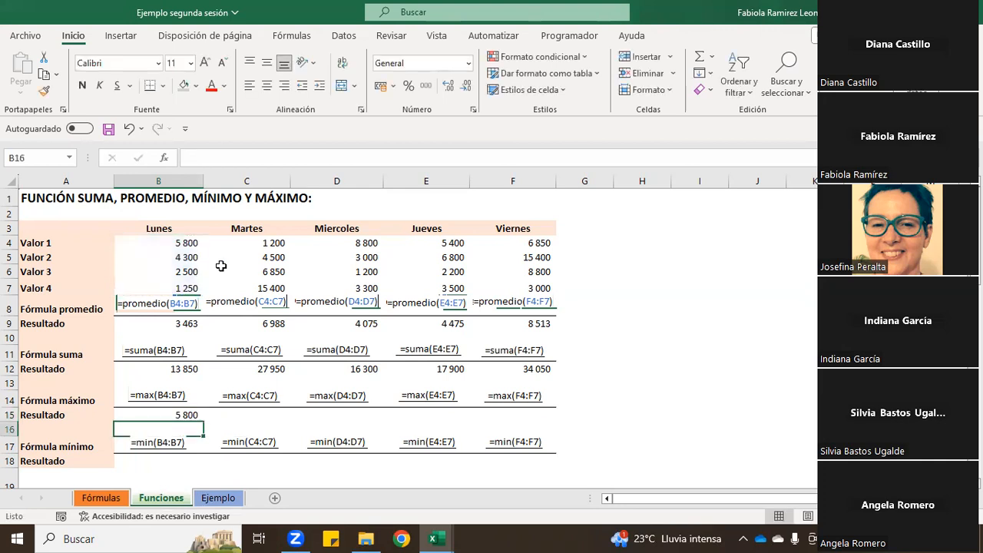
click(174, 415)
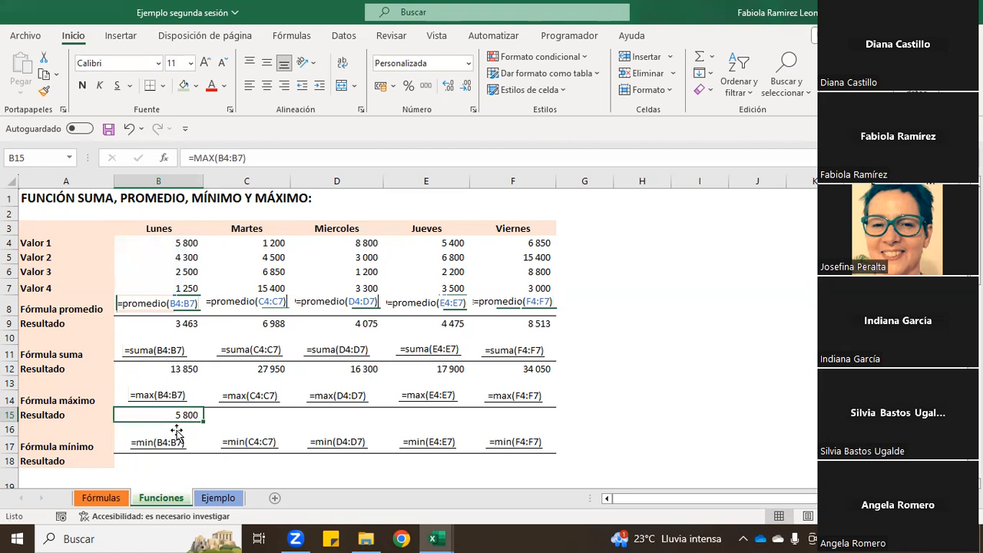
drag(155, 243, 154, 285)
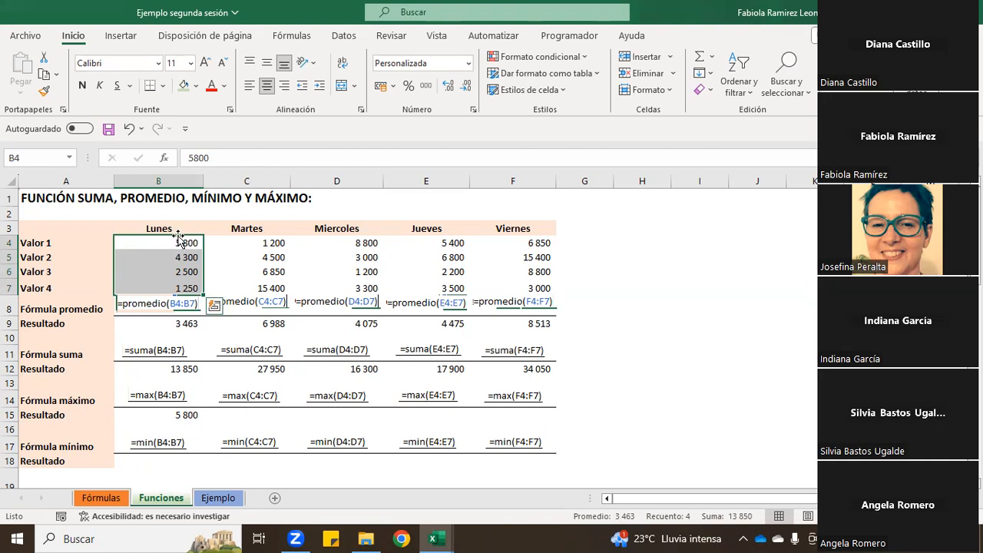
Calculate the Lunes minimum in cell B18 with =MIN(B4:B7) and locate it among the source values
click(163, 460)
text(=)
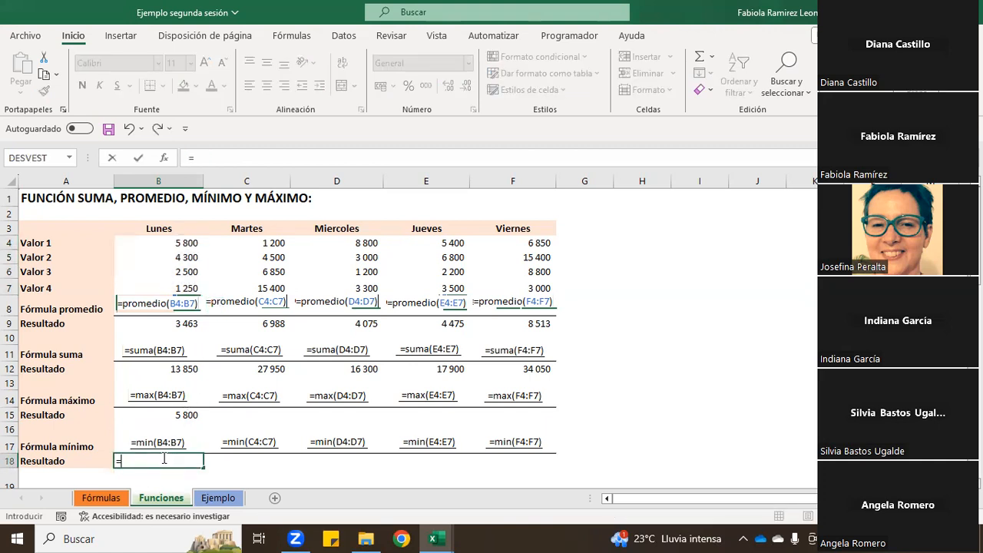
text(min()
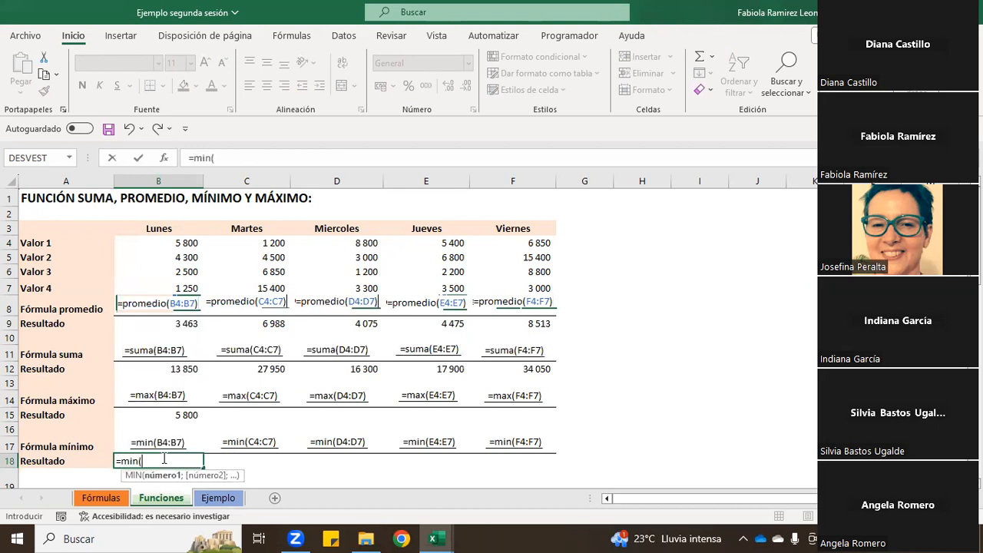
drag(168, 243, 168, 289)
key(Return)
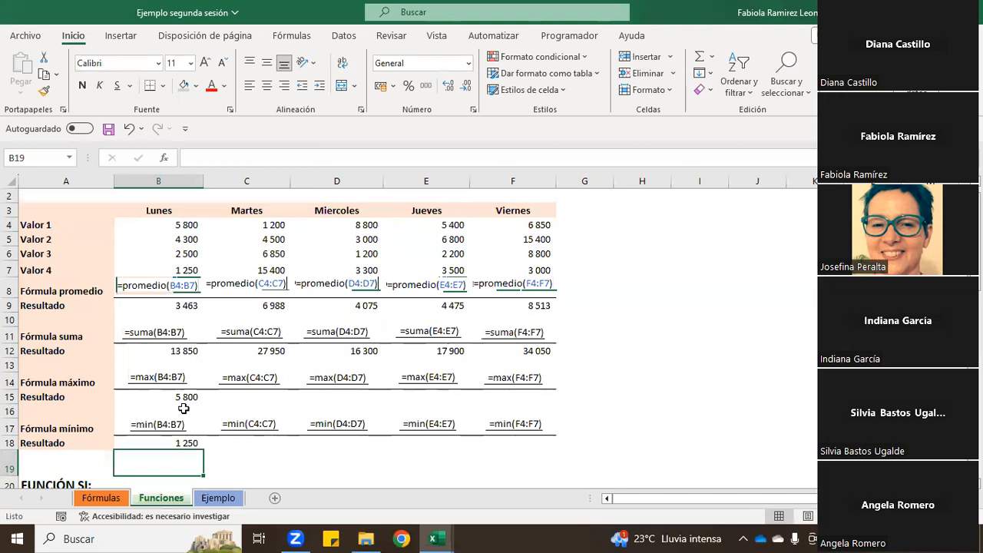
click(164, 266)
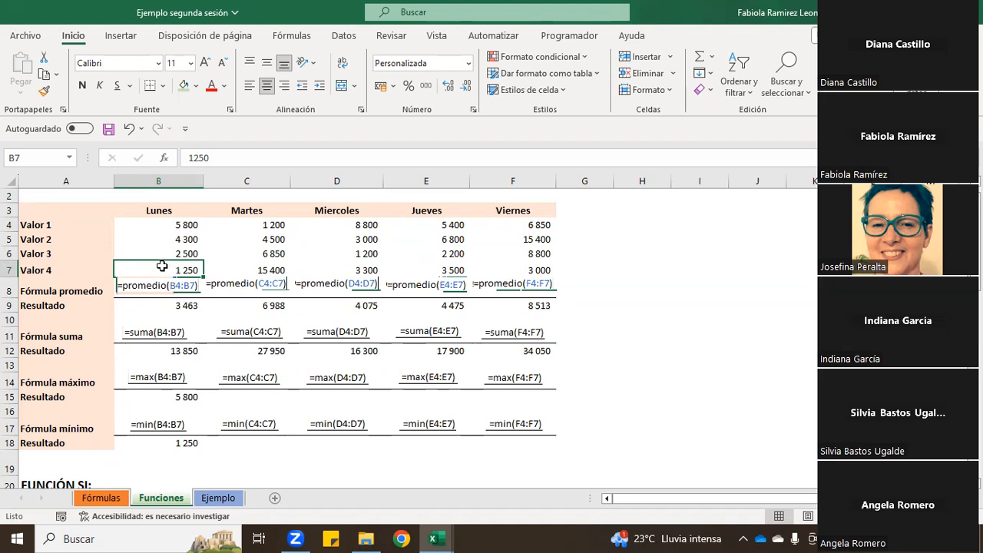
Fill the maximum formula from B15 across to F15 for Martes through Viernes
click(176, 397)
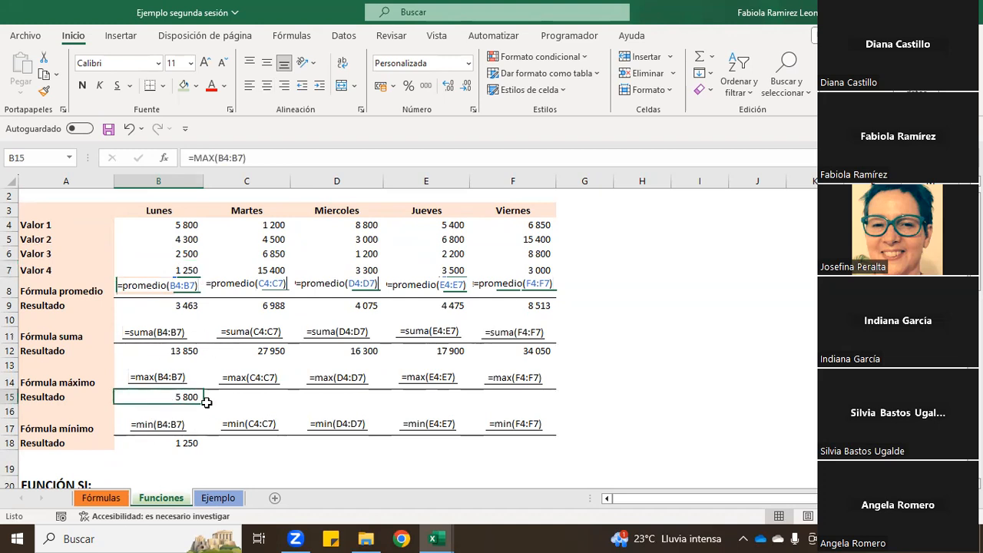
drag(203, 403, 530, 403)
click(191, 400)
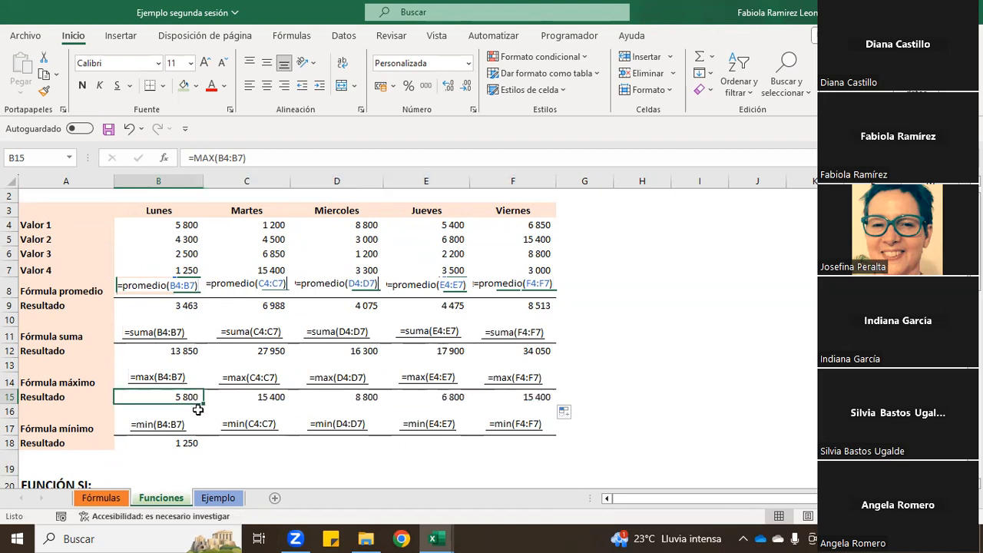
drag(202, 403, 535, 402)
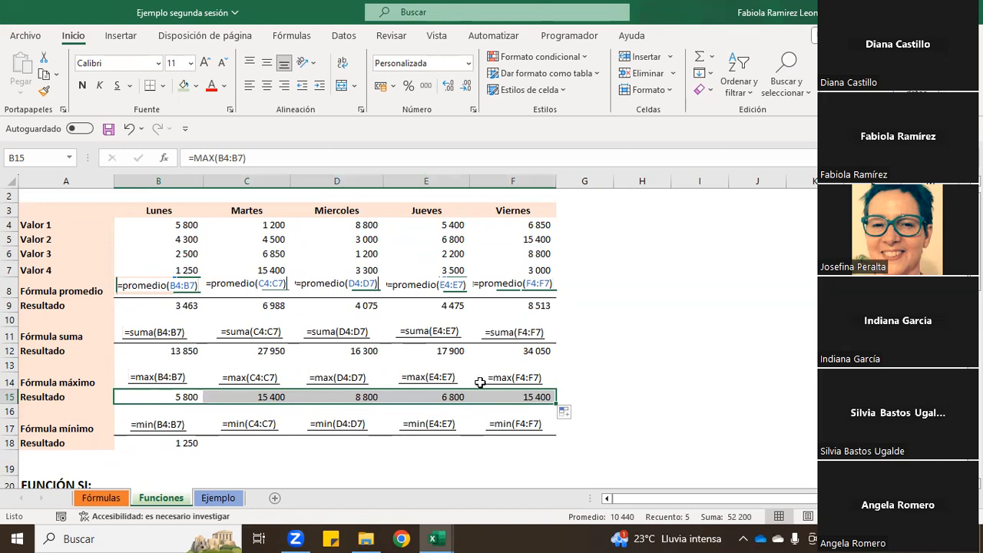
Fill the minimum formula from B18 across to F18 and check the Martes result against its source value
click(619, 386)
click(150, 430)
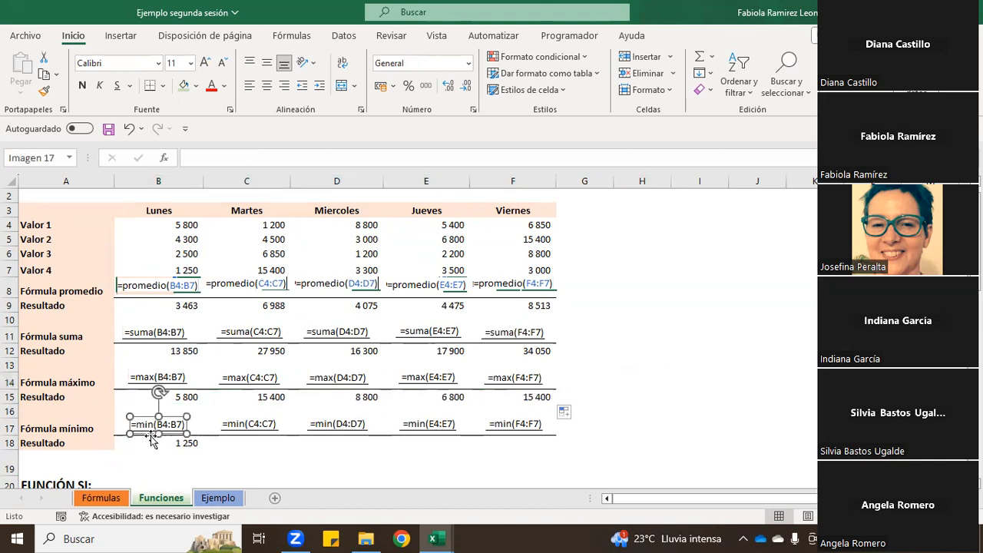
click(184, 444)
drag(203, 451, 527, 451)
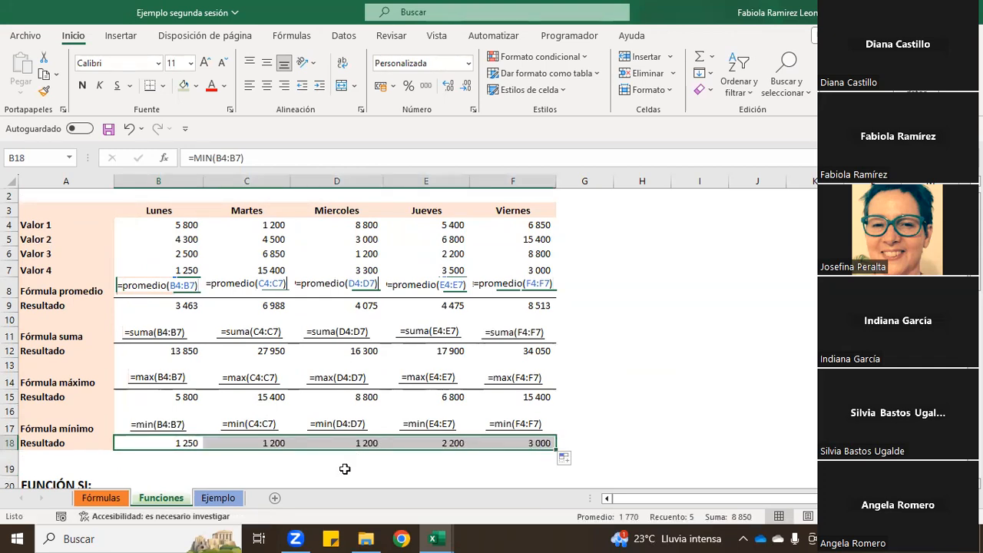
click(259, 446)
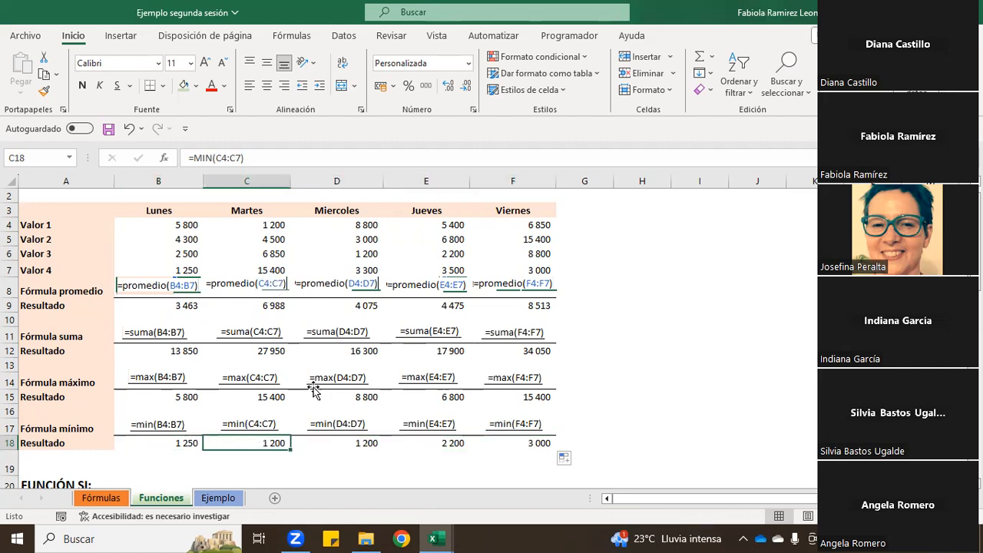
click(254, 224)
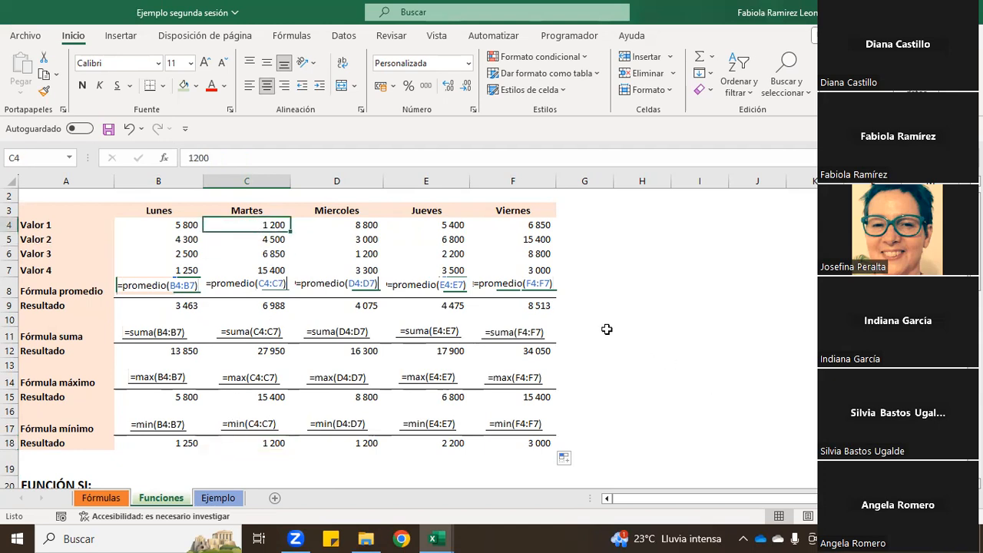
Calculate the maximum of the whole data block in cell H14 with =MAX(B4:F7)
click(644, 384)
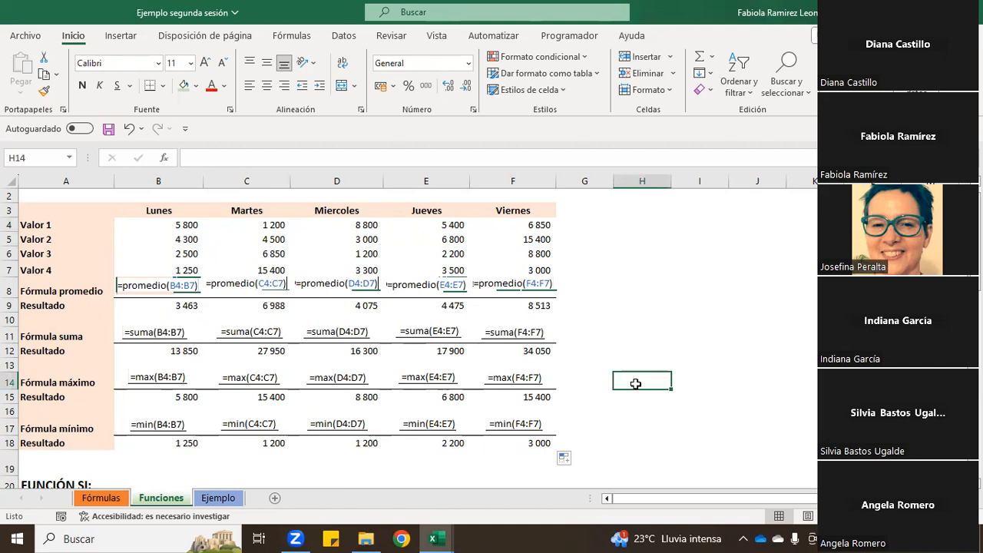
text(=mac()
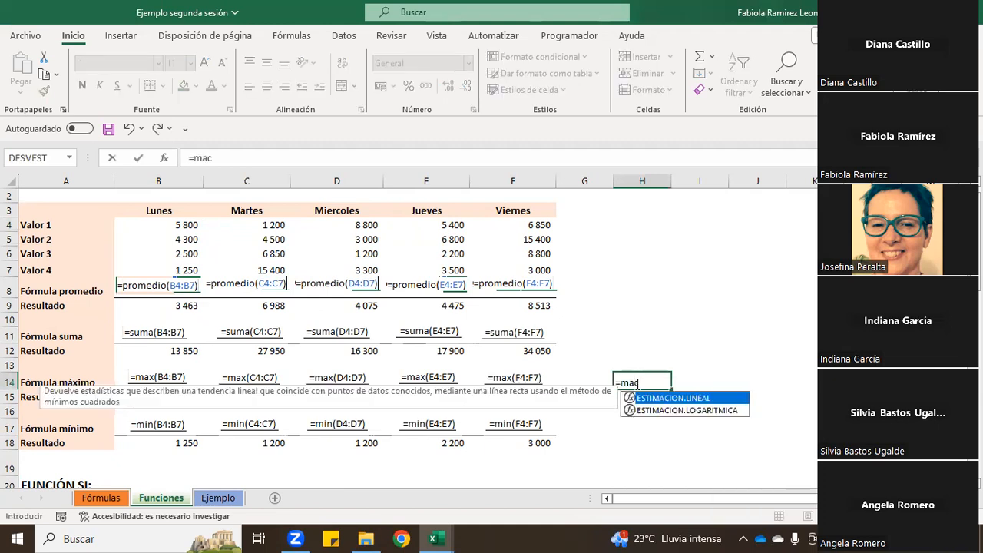
key(BackSpace)
key(BackSpace)
text(x()
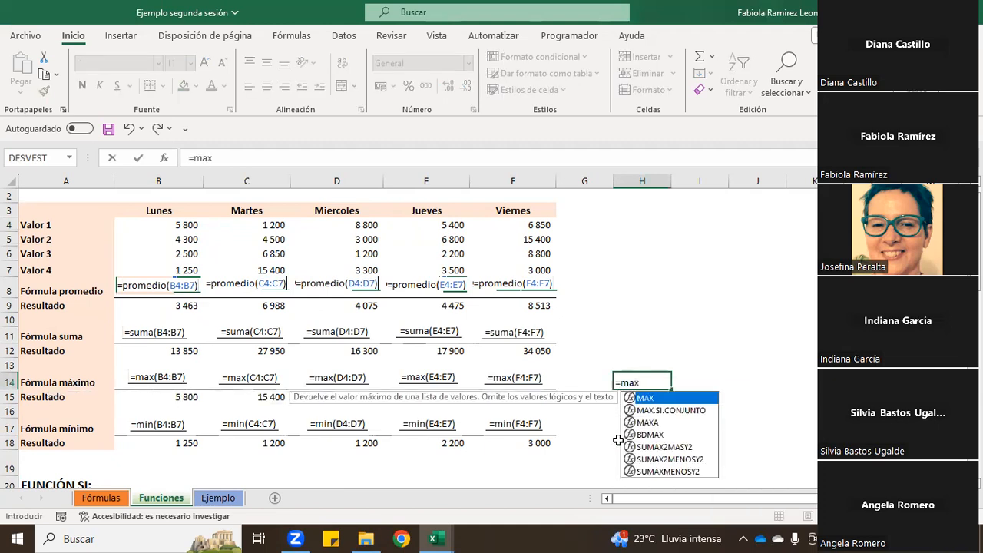
drag(198, 228, 524, 260)
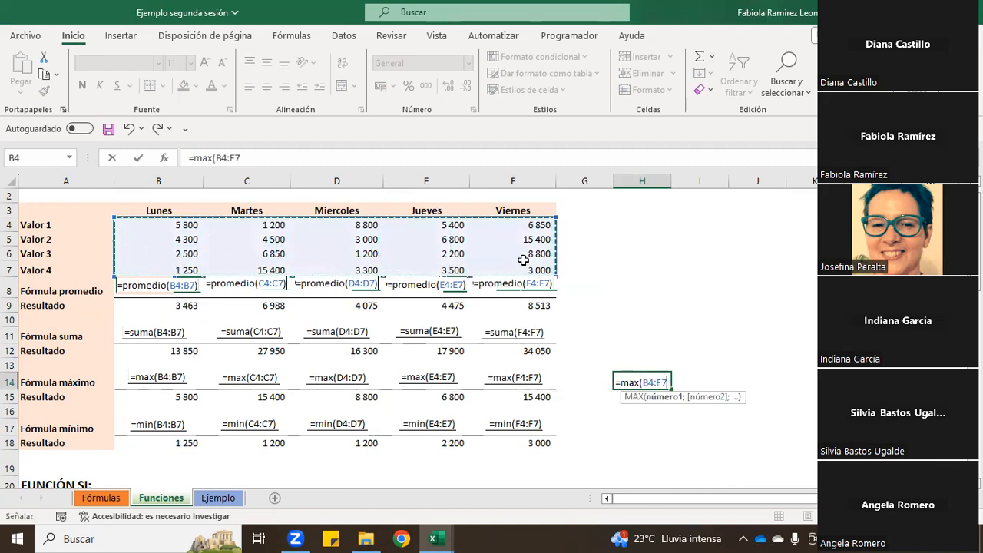
key(Return)
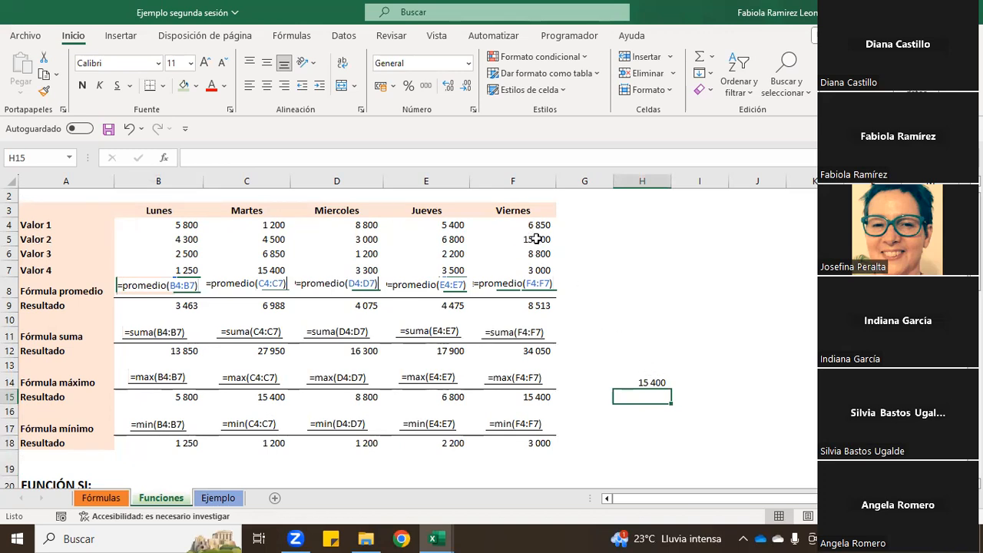
Calculate the minimum of the whole data block in cell H17 with =MIN(B4:F7)
click(644, 416)
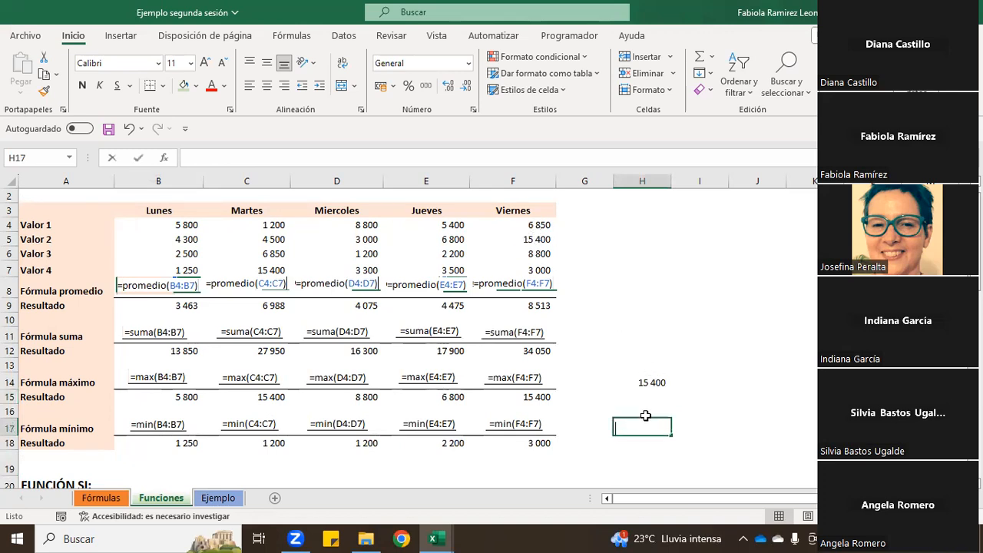
text(=min()
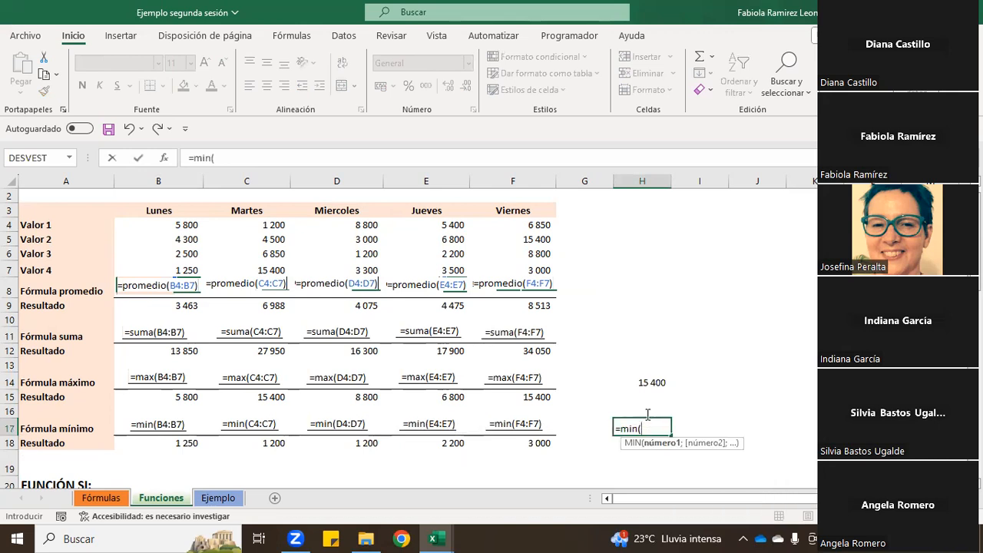
drag(154, 224, 522, 271)
key(Return)
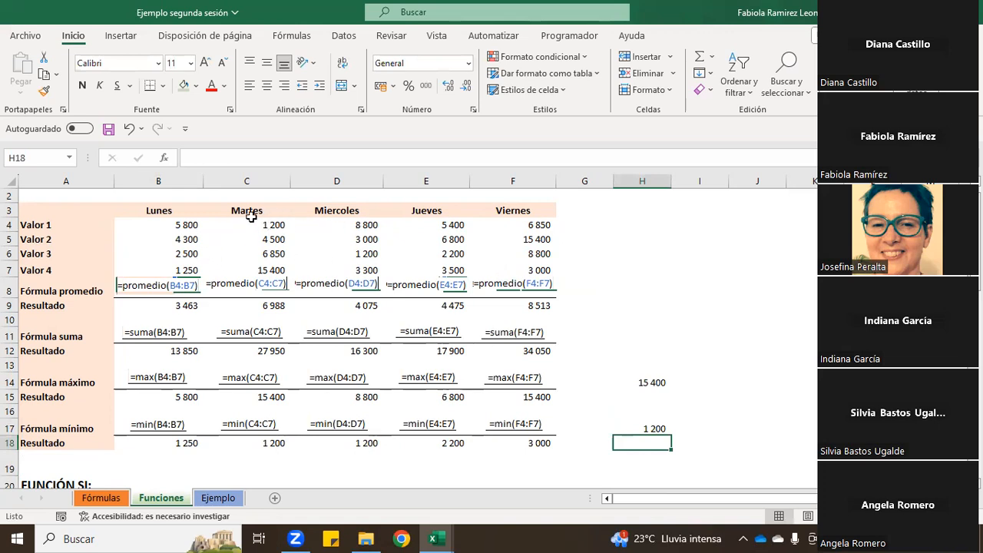
Clear the contents of cells H12 to H19, removing the trial maximum and minimum calculations
click(633, 348)
drag(633, 348, 653, 470)
right_click(653, 406)
click(711, 280)
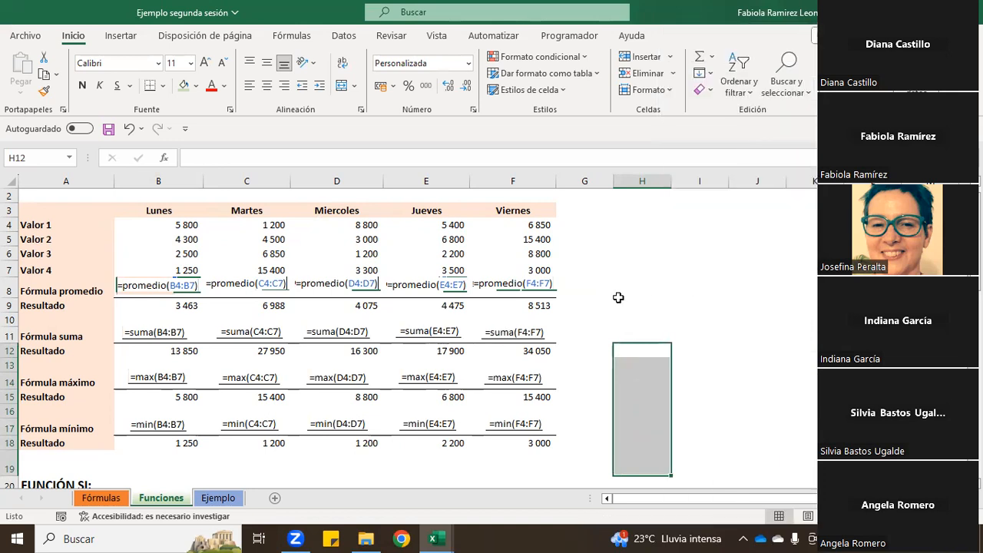
click(620, 318)
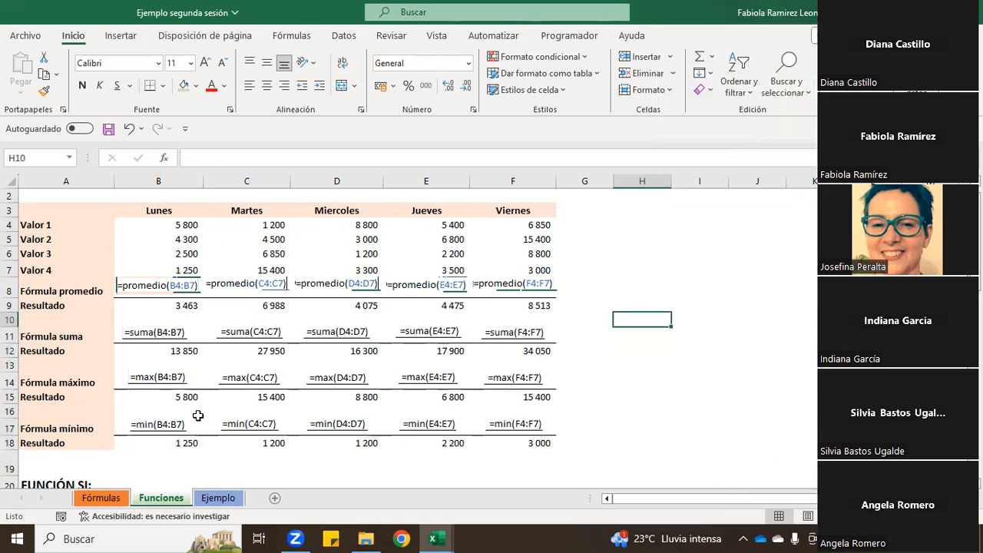
Review the Lunes minimum formula in B18 and the results above the FUNCIÓN SI section
scroll(613, 414, down, 1)
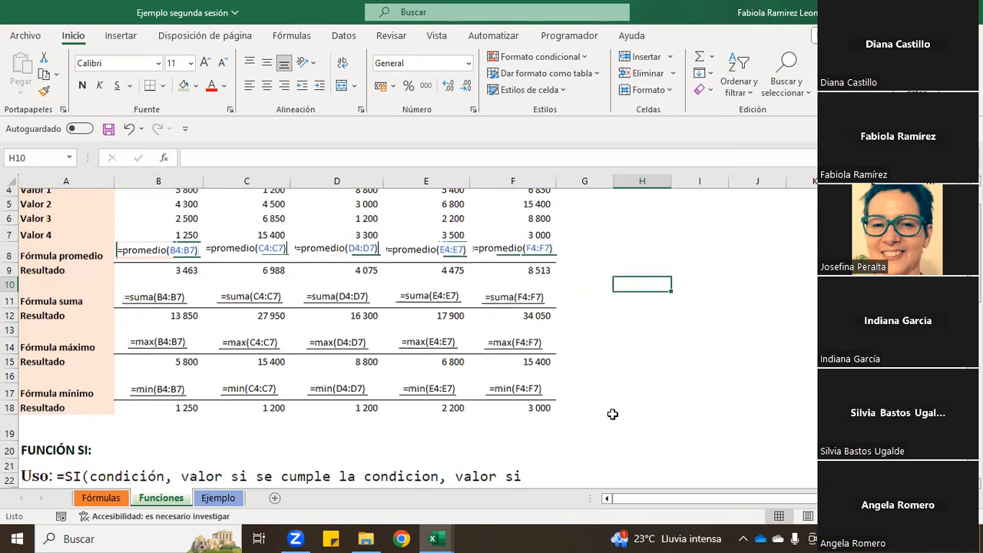
scroll(612, 415, down, 2)
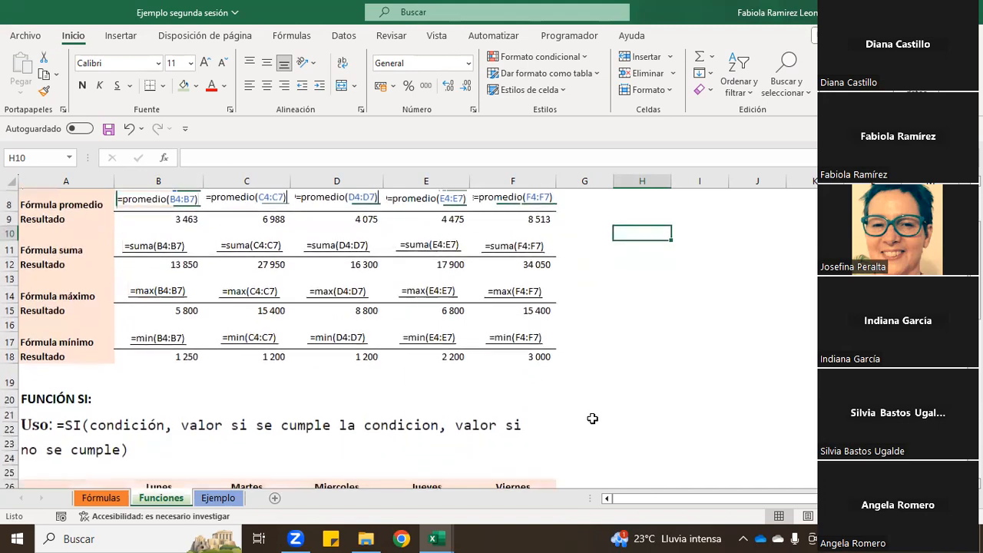
click(178, 357)
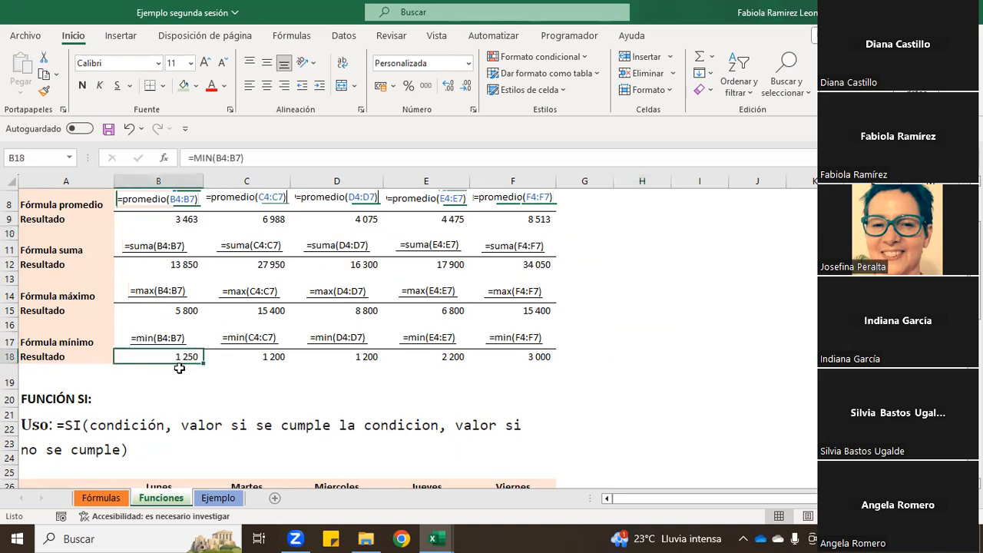
scroll(179, 356, up, 2)
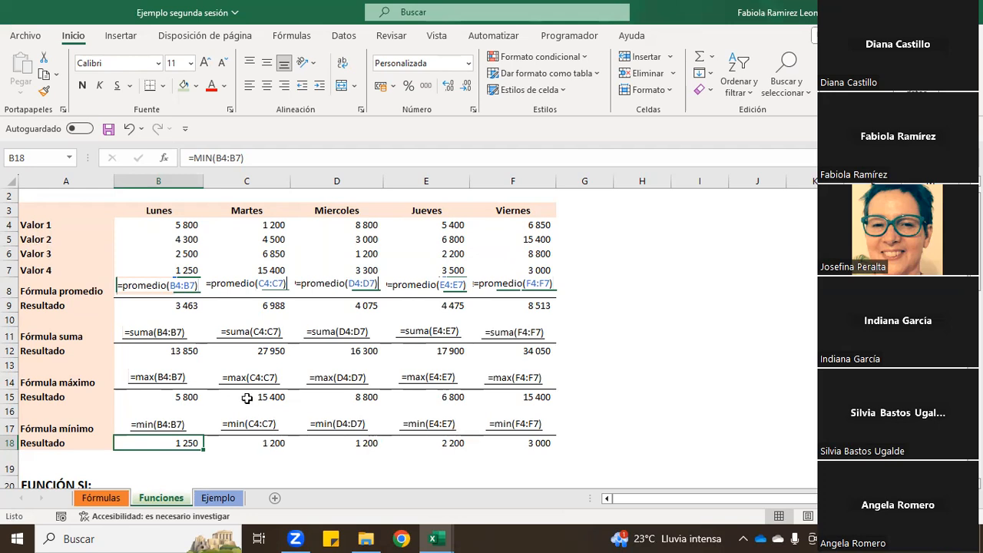
scroll(376, 432, down, 2)
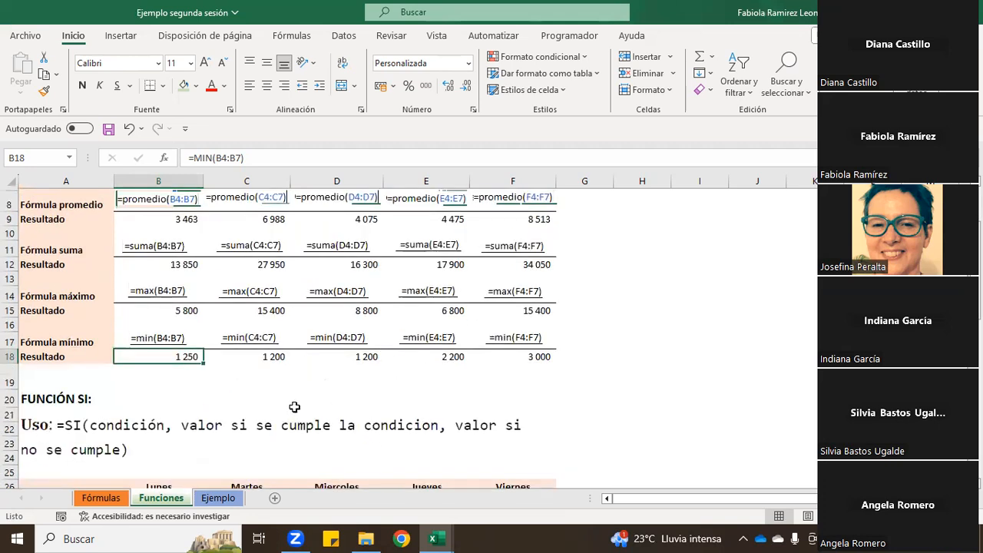
Examine the FUNCIÓN SI section, covering the total sales in B27:F27, the sample SI formula and the Lunes result cell B29
click(582, 376)
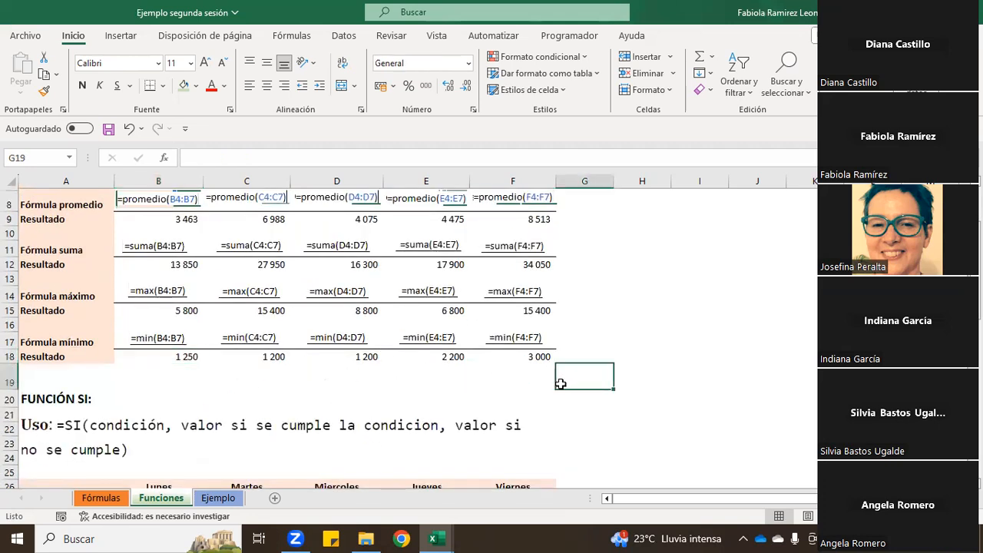
scroll(238, 380, down, 2)
scroll(246, 369, down, 2)
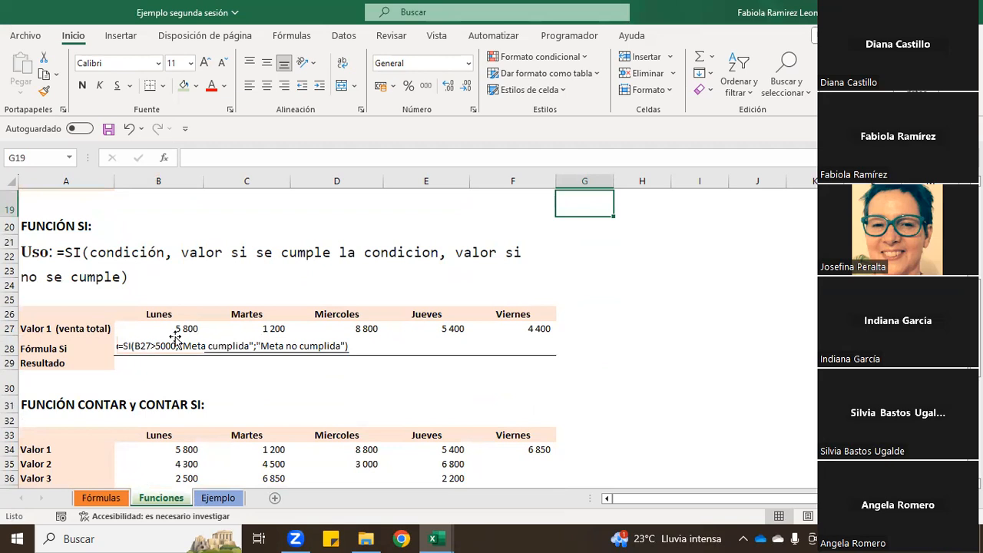
drag(146, 328, 501, 330)
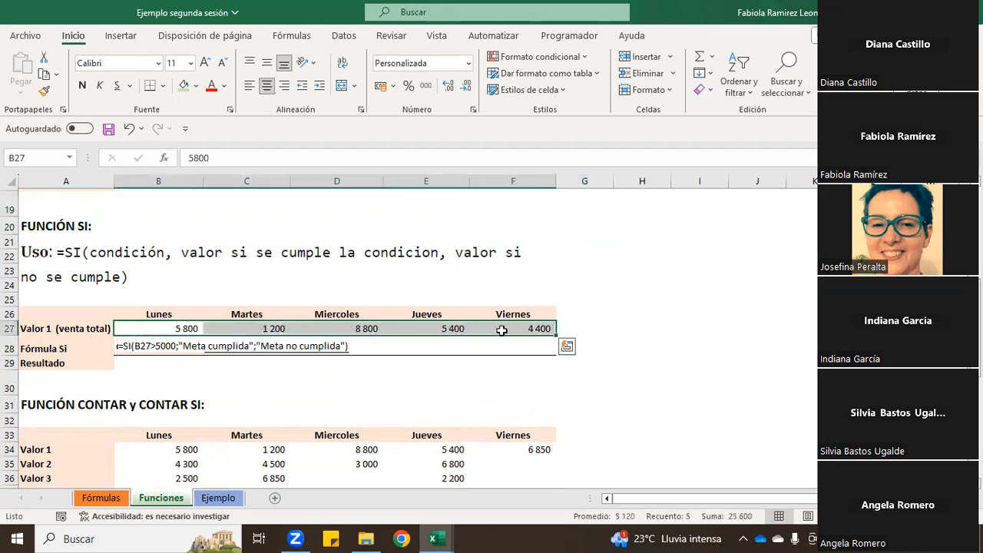
click(166, 328)
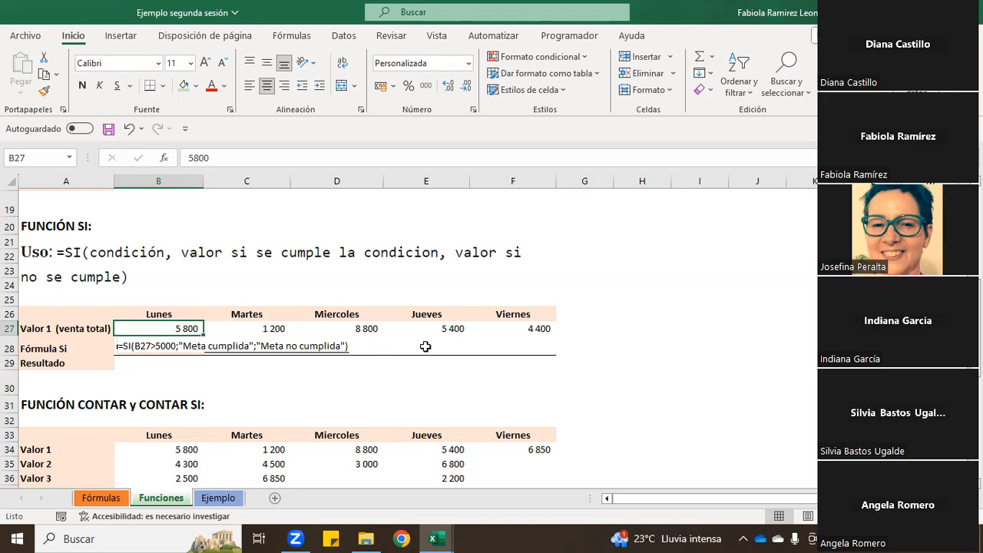
click(154, 364)
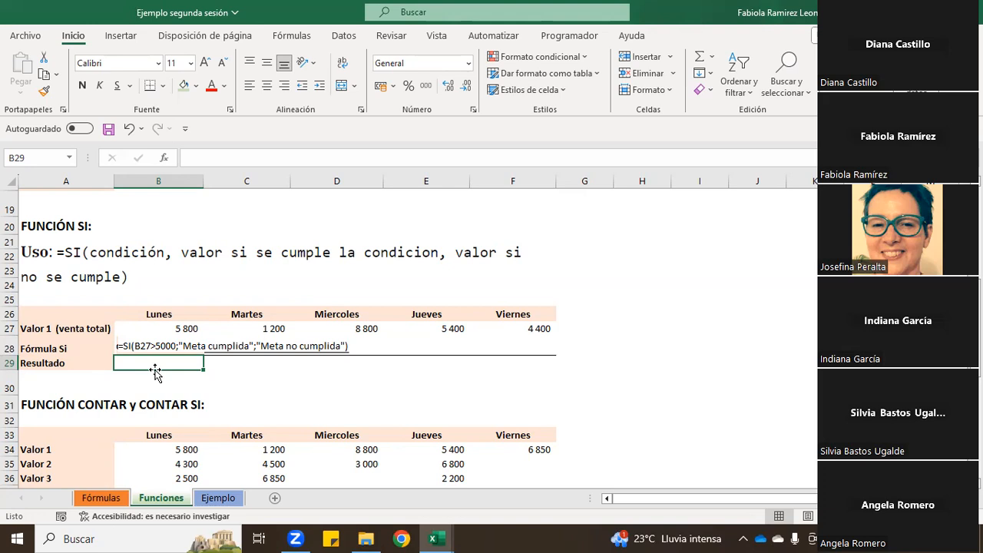
Review the Lunes SUMA formula in B12 and compare the earlier formula rows with the SI example
scroll(156, 372, up, 6)
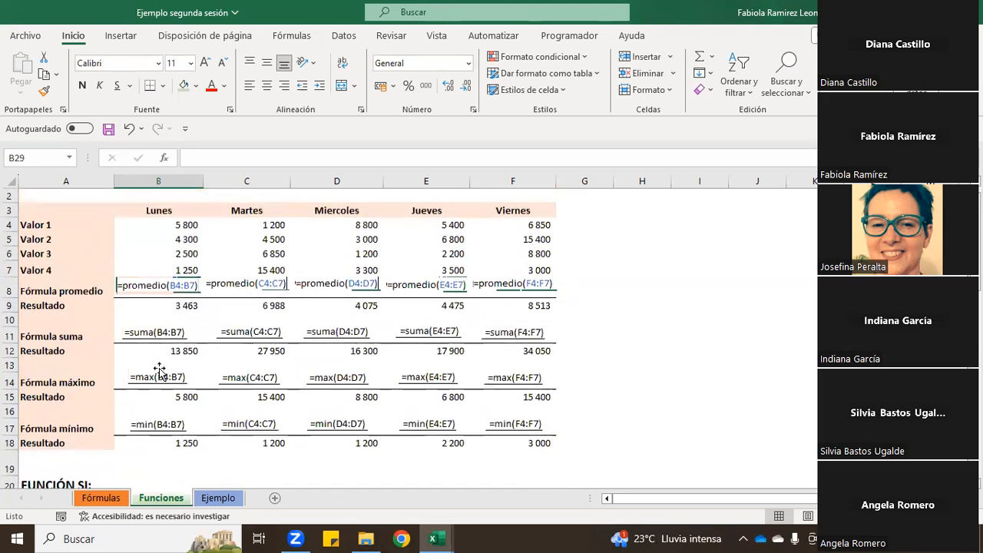
scroll(162, 303, down, 1)
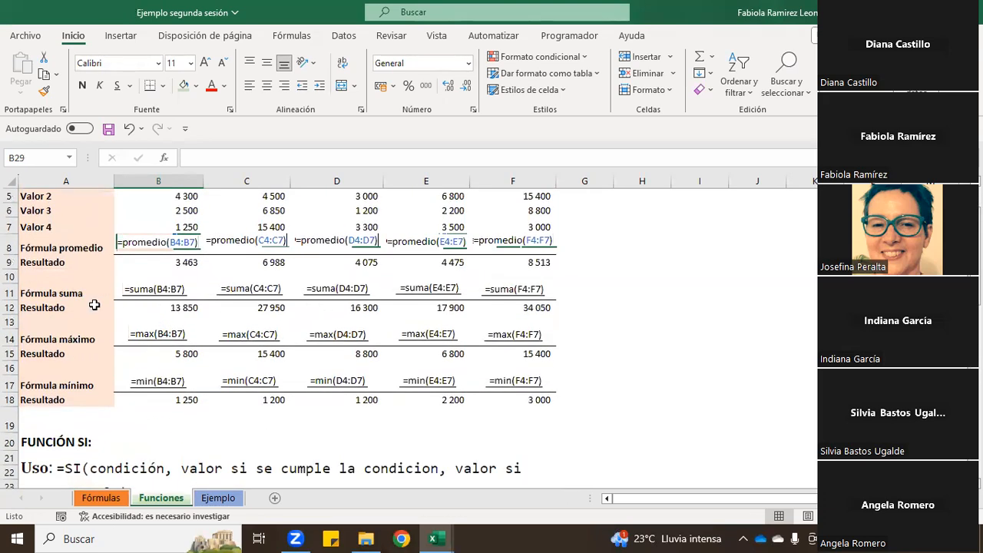
click(185, 308)
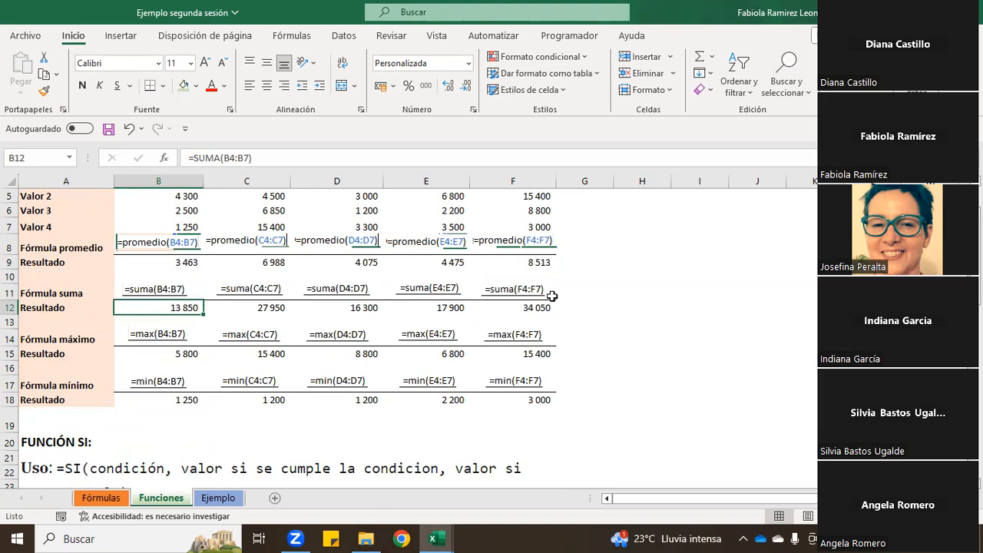
scroll(145, 335, down, 5)
scroll(145, 335, up, 4)
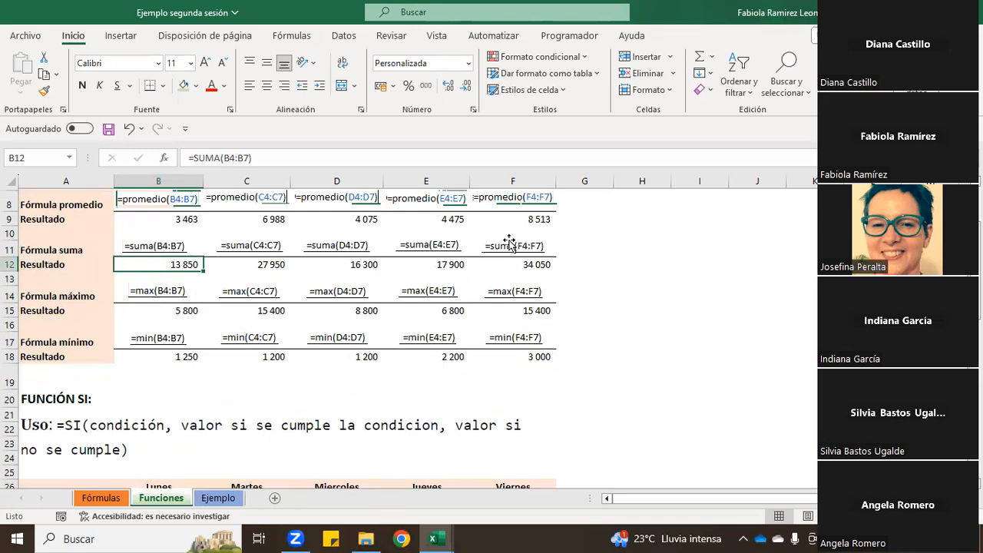
scroll(136, 304, down, 5)
scroll(139, 311, up, 1)
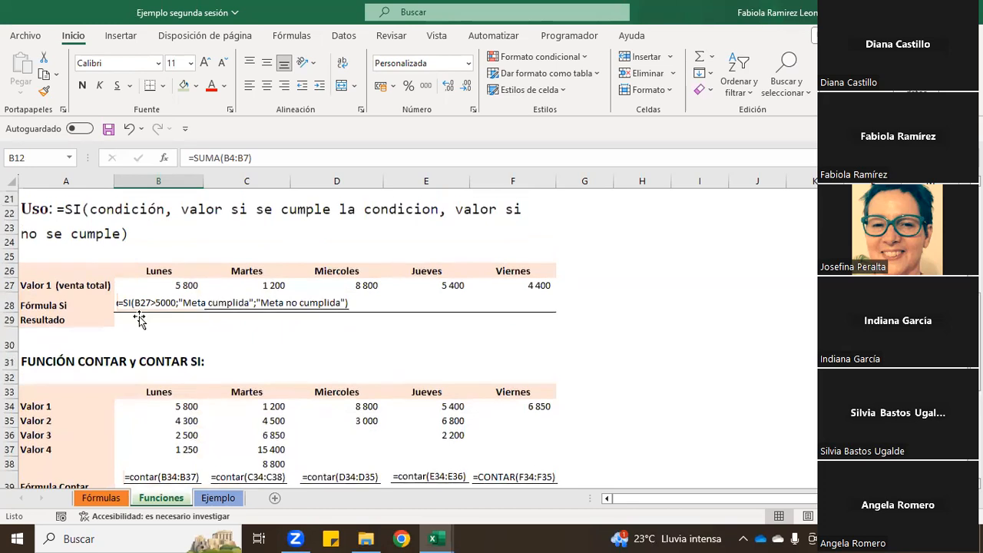
Examine the SI function's arguments Prueba_lógica, Valor_si_verdadero and Valor_si_falso from cell B29 without inserting the function
click(141, 306)
click(142, 317)
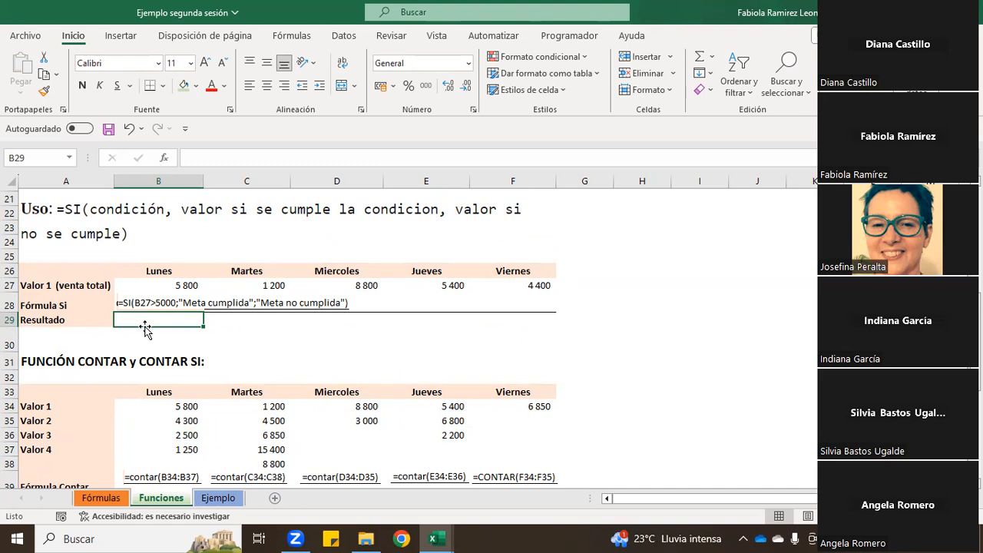
text(=)
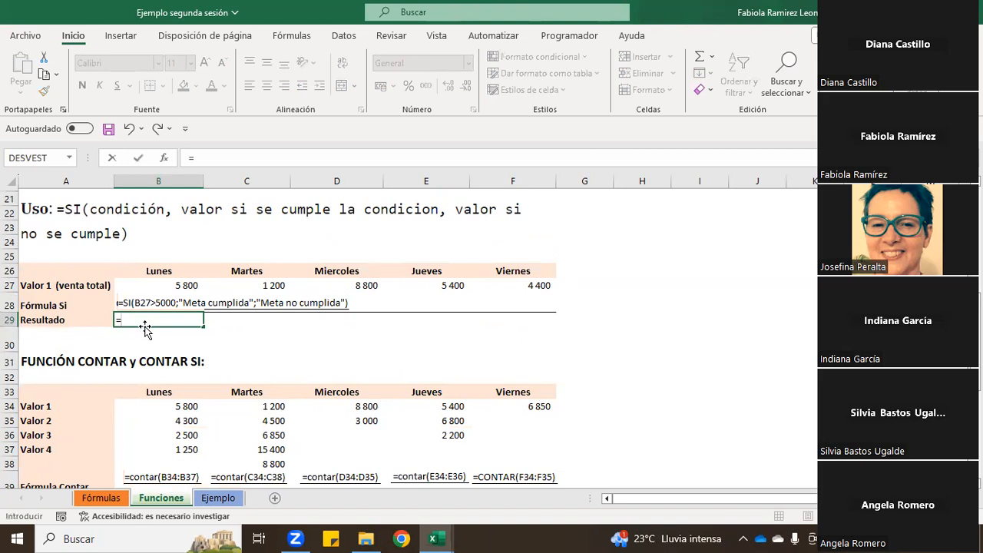
text(si)
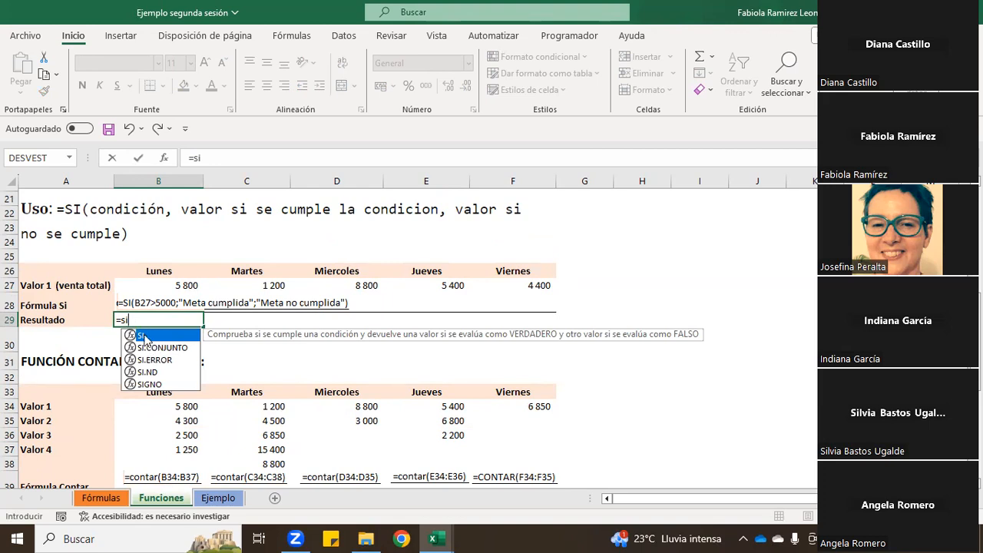
text(()
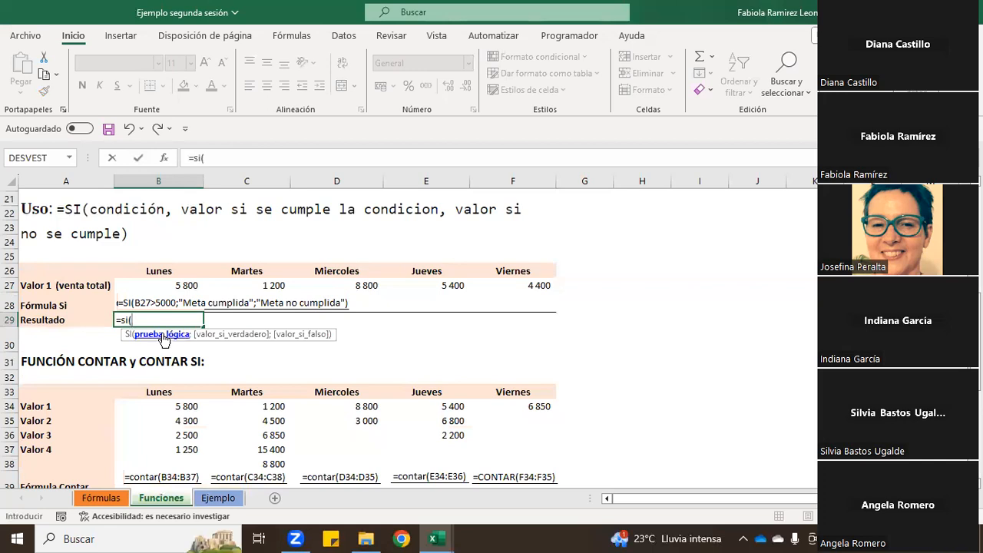
click(165, 158)
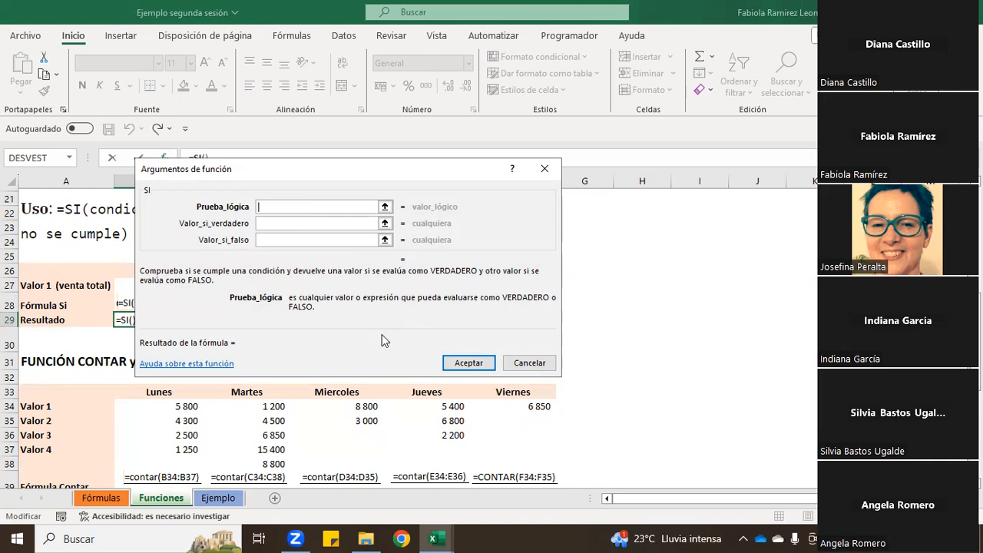
click(349, 224)
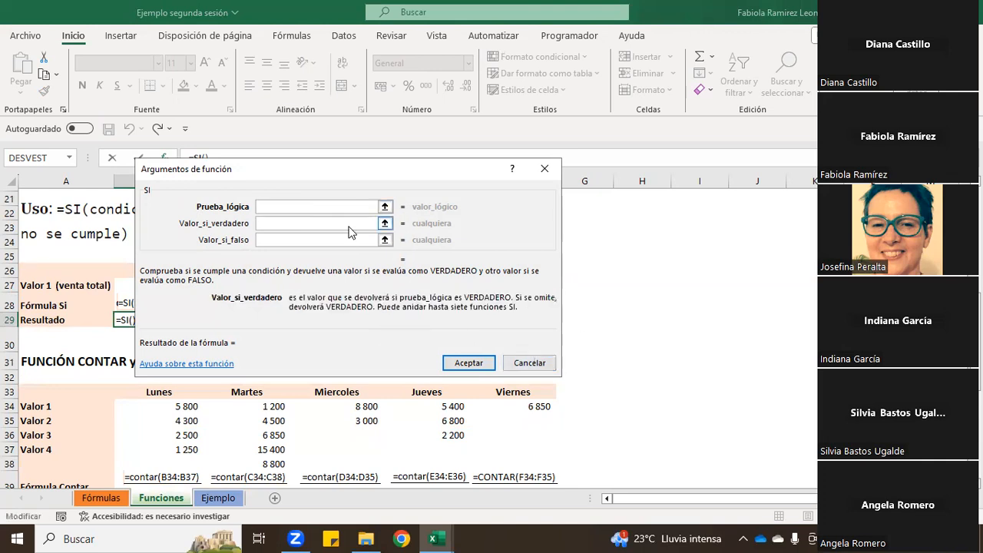
click(288, 239)
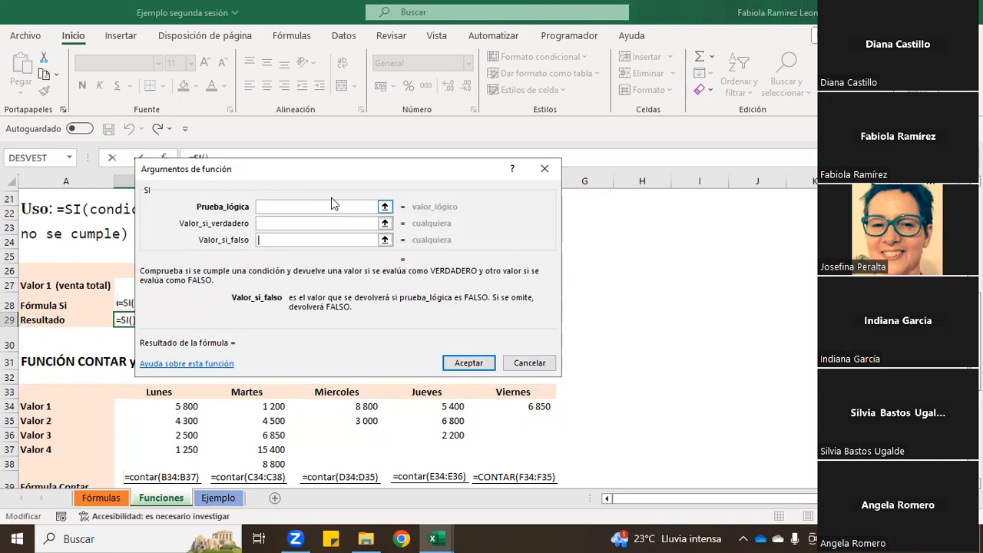
click(530, 362)
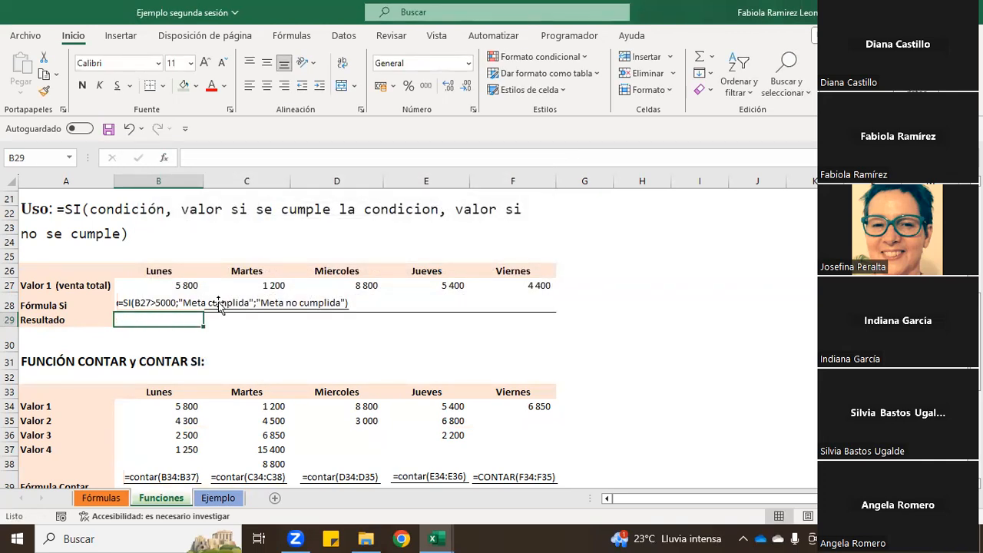
text(=)
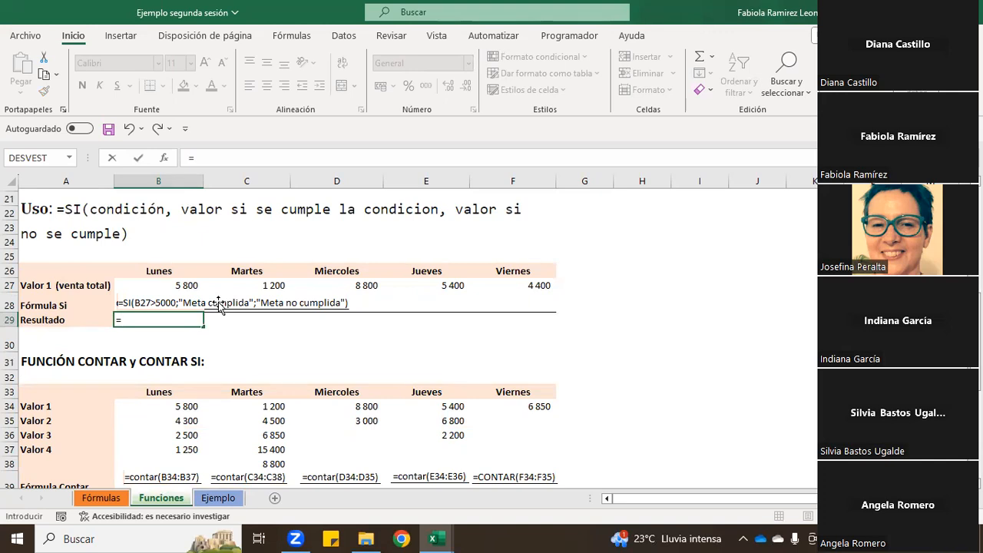
text(si()
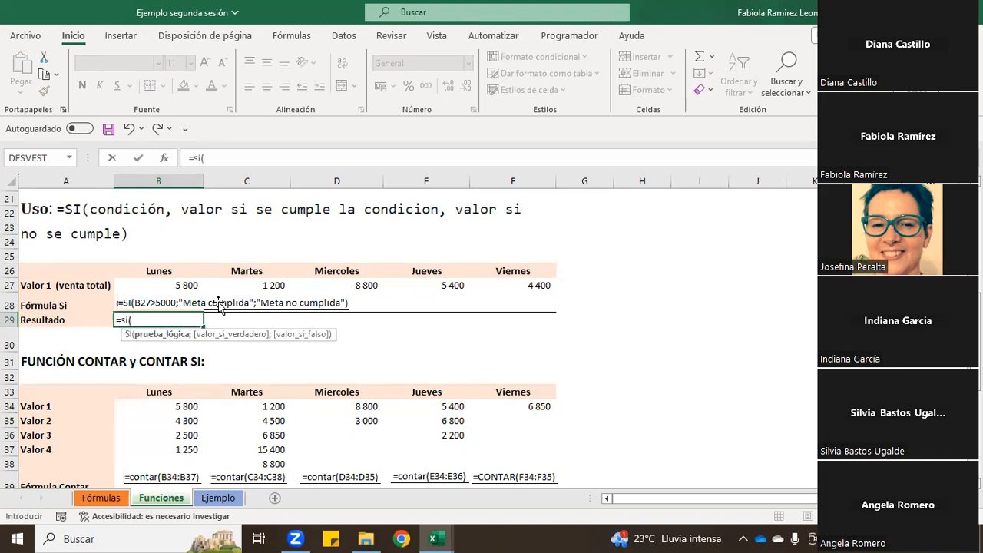
click(163, 283)
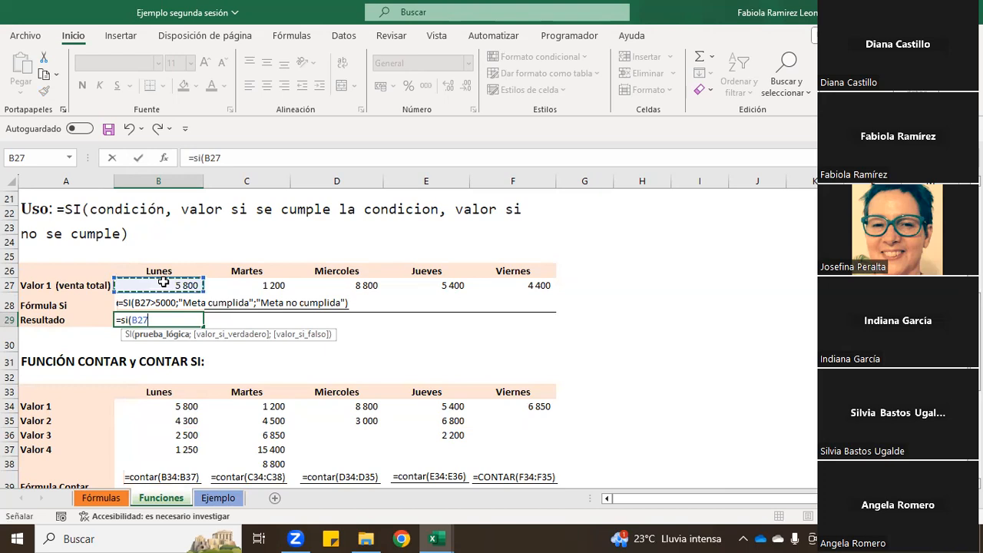
text(>)
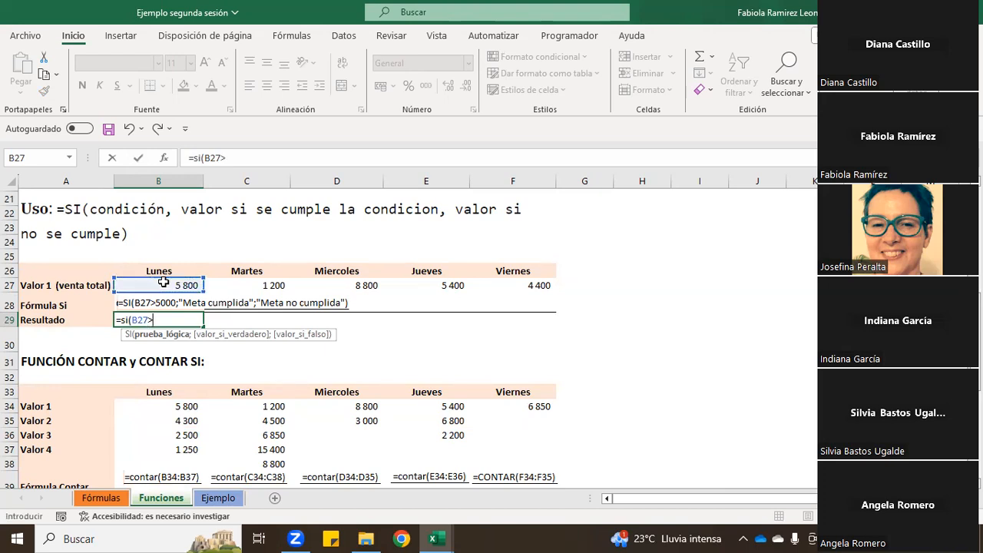
key(Escape)
click(161, 338)
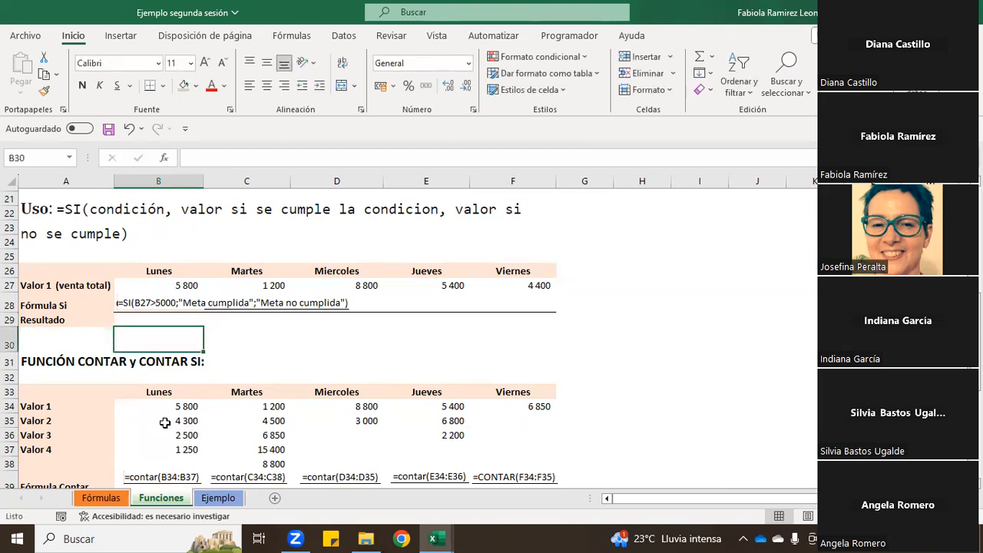
Try out the greater-than sign in cell G13 of the Fórmulas sheet beside the keyboard picture, and remove it
click(108, 500)
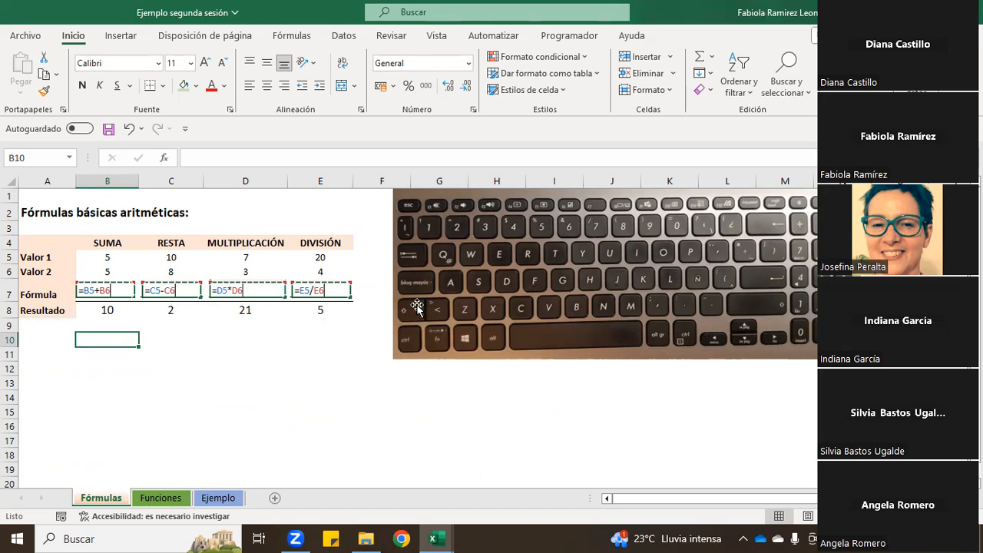
click(432, 382)
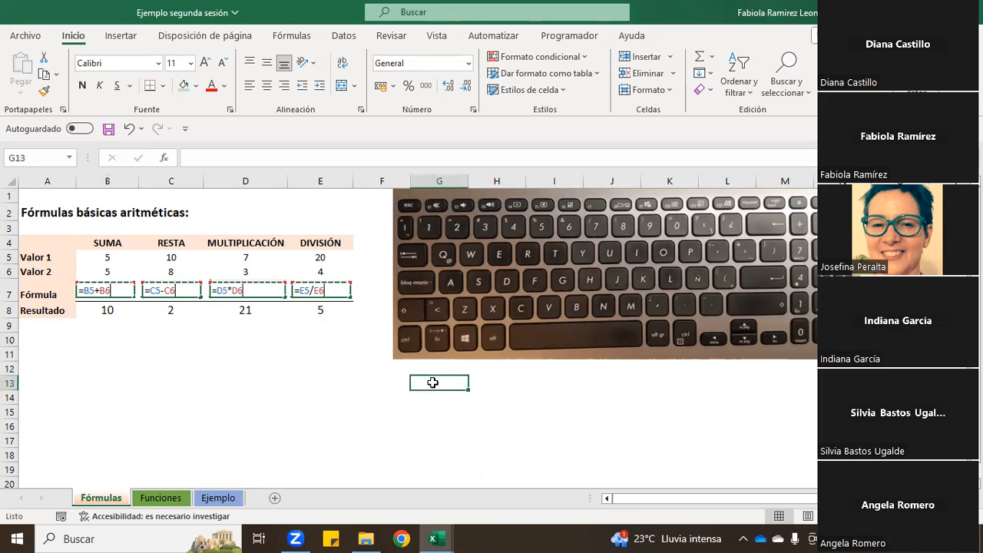
text(<)
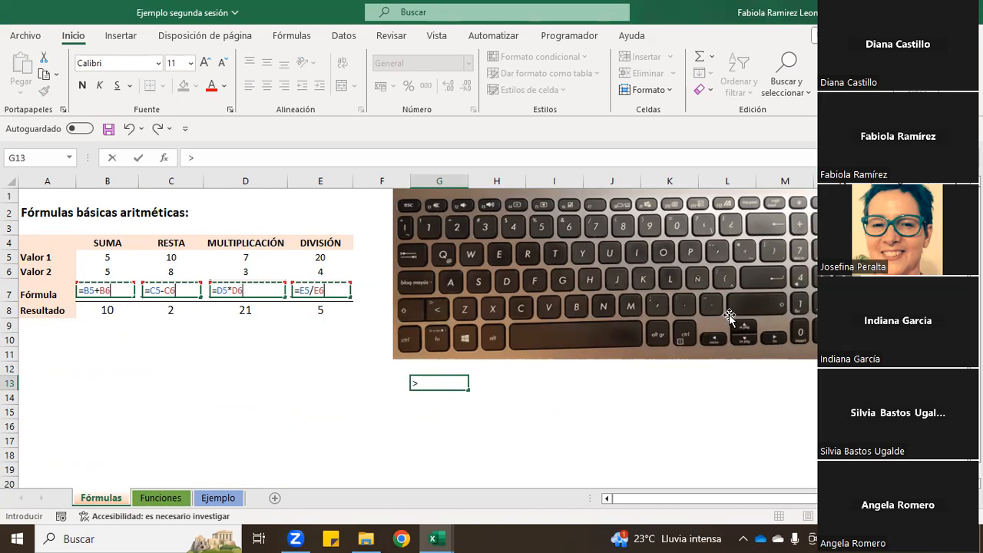
key(BackSpace)
key(Return)
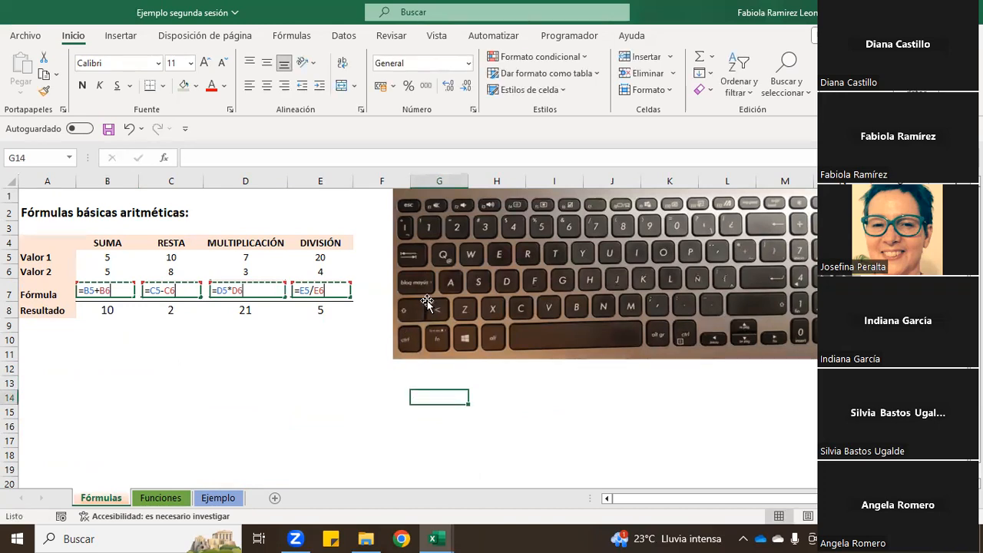
Start an SI formula in cell B29 of the Funciones sheet with B27>5000 as its logical test
click(163, 499)
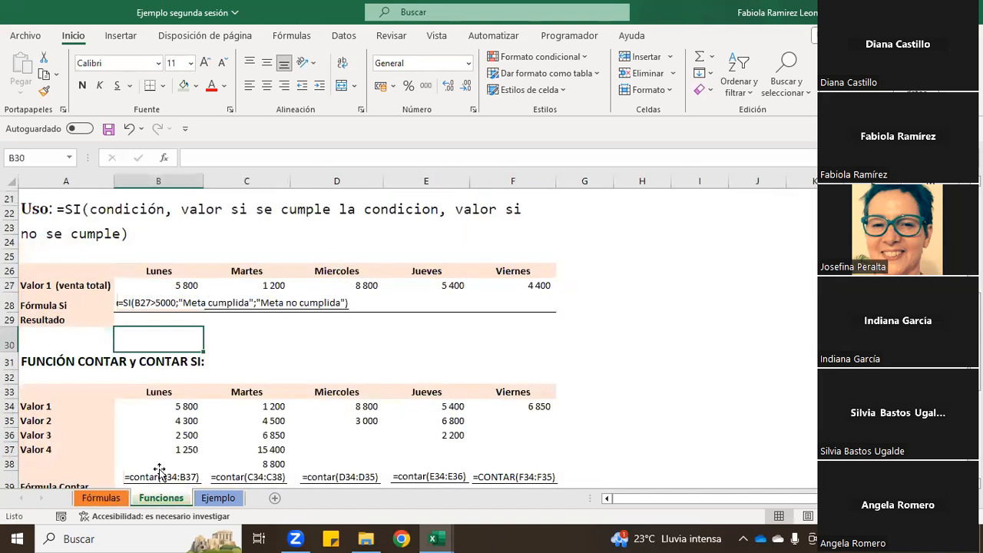
click(158, 321)
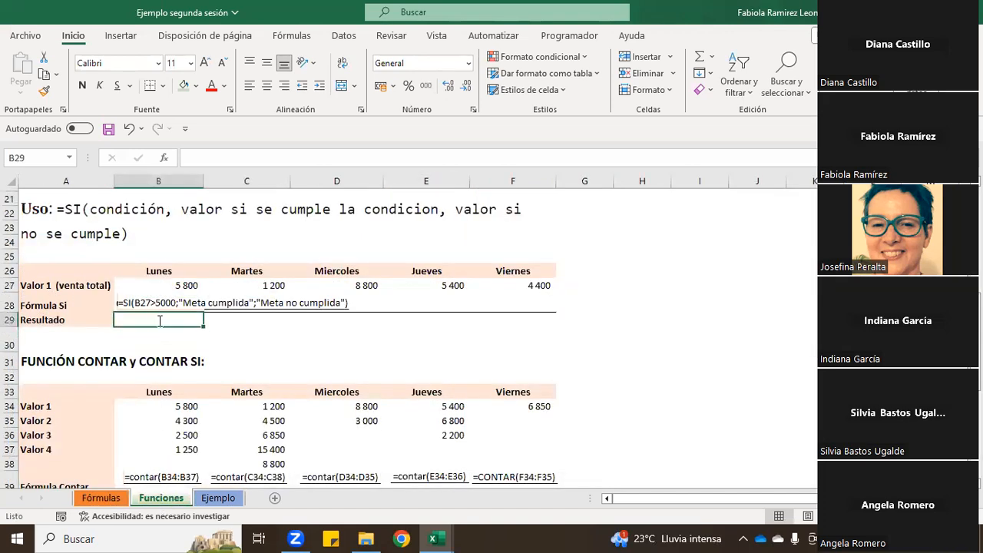
text(=si()
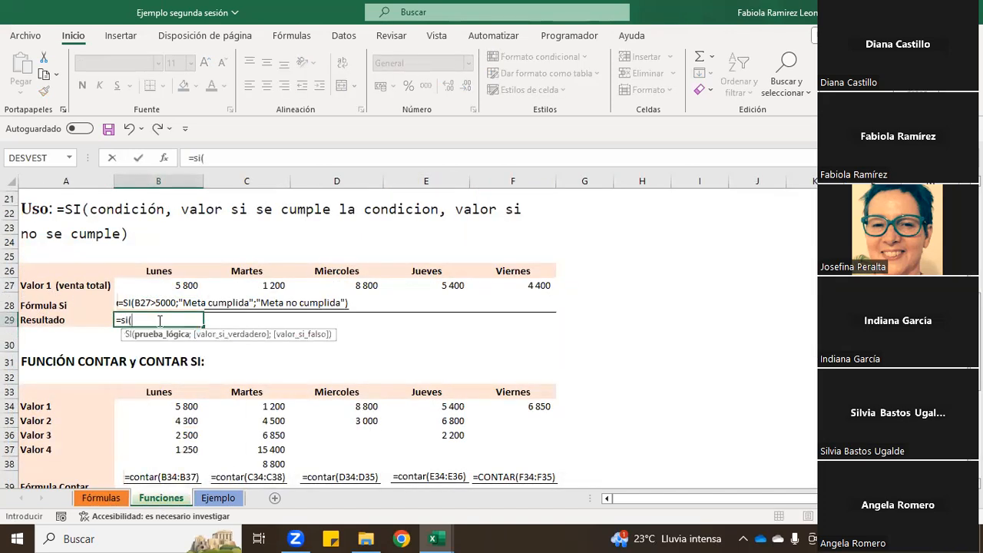
click(168, 286)
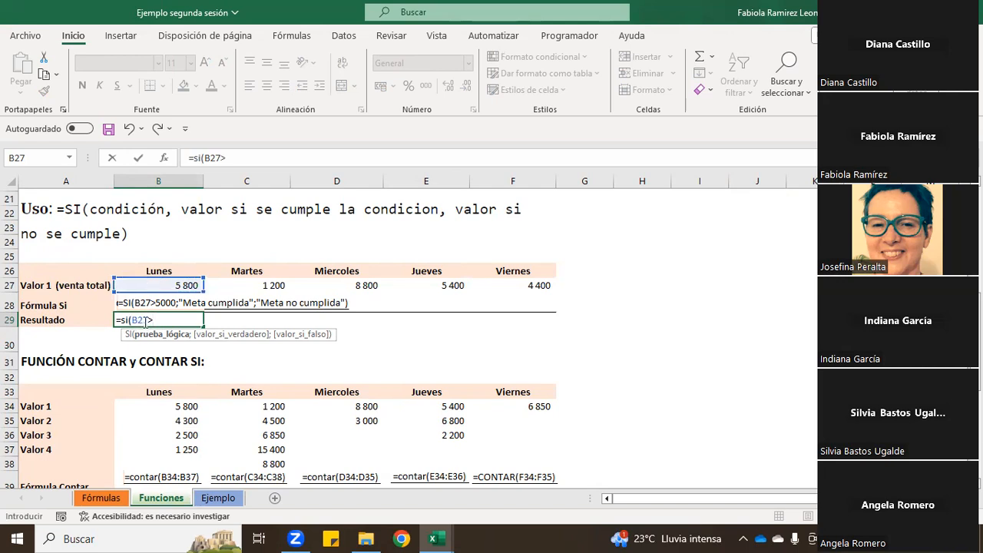
text(5000)
text(;)
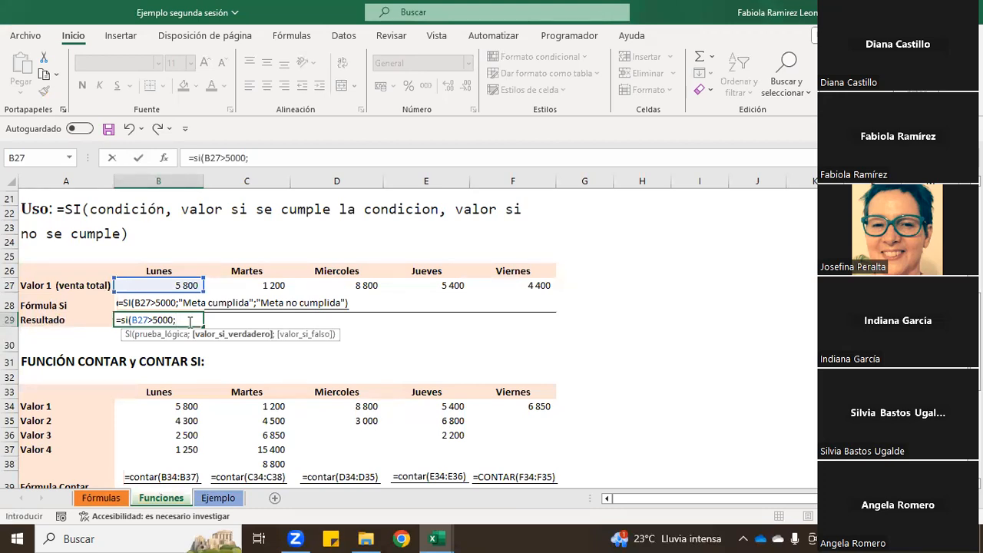
Complete the B29 formula with "Meta cumplida" as the true value and "Meta no cumplida" as the false value
text("Meta cumplida)
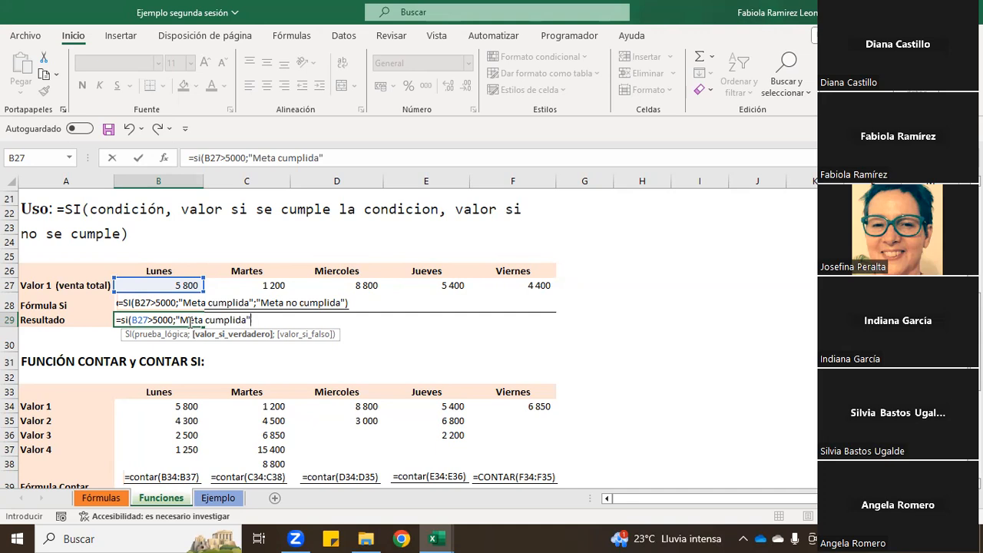
text(;)
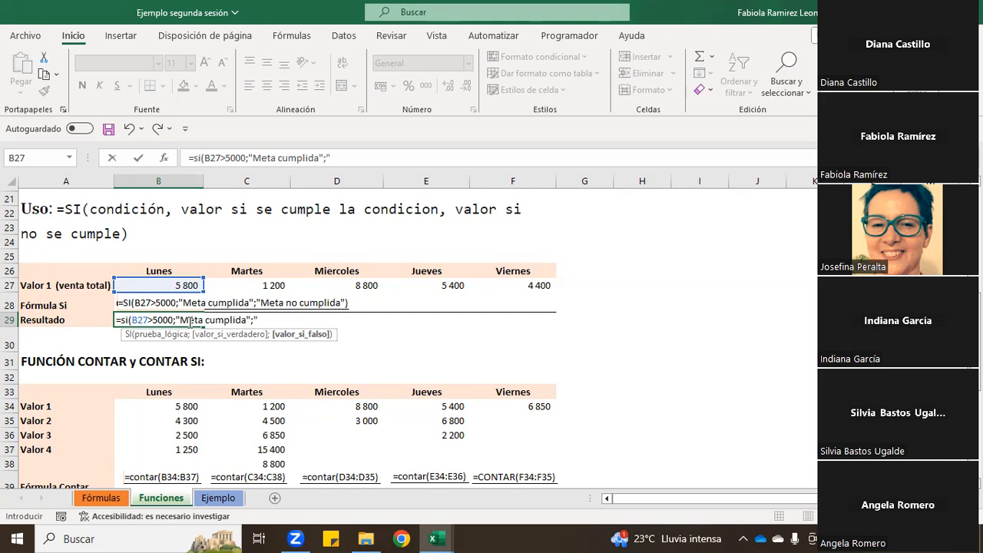
text(Meta no cumplid)
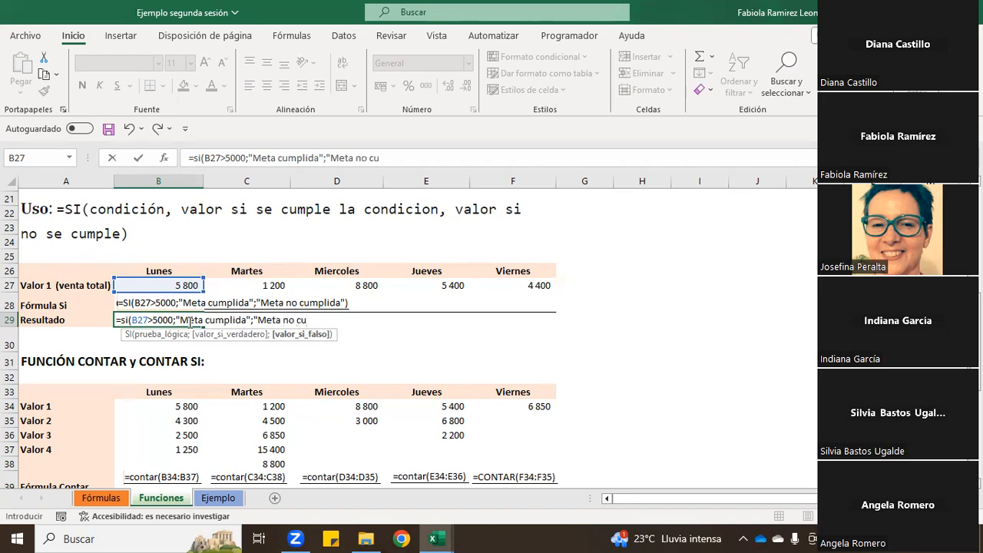
text(a)
text(")
key(Return)
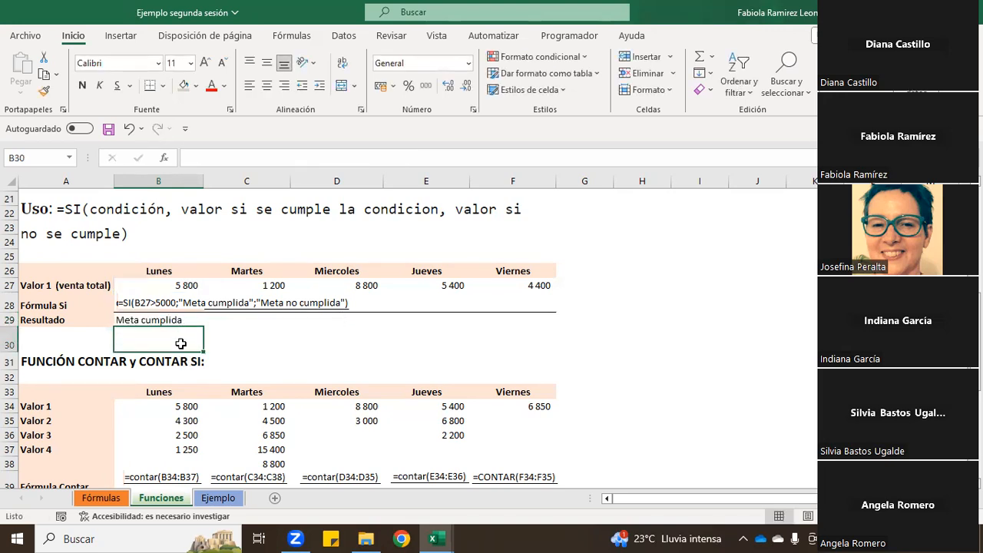
Check the Lunes sales value in B27 and copy the SI formula from B29 across to C29:F29
click(160, 284)
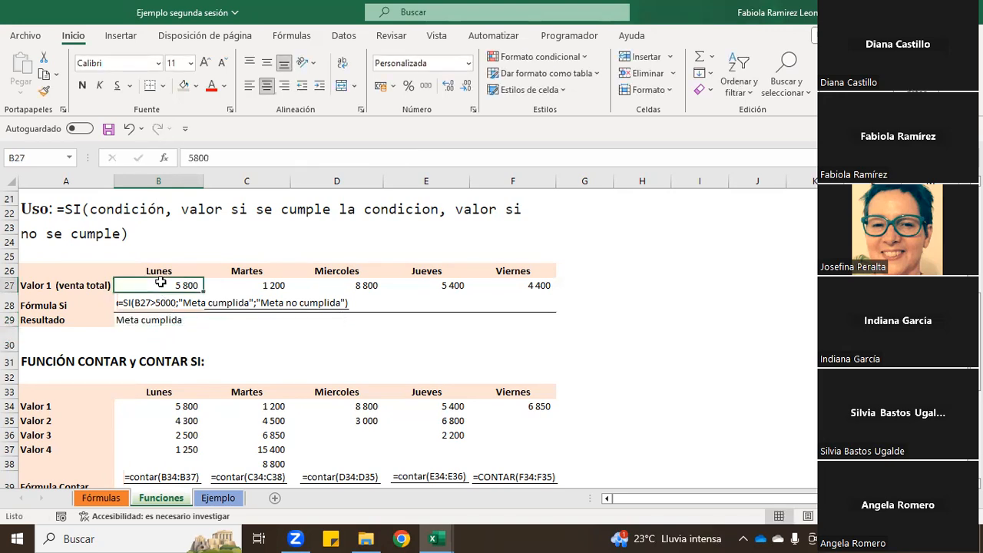
click(160, 321)
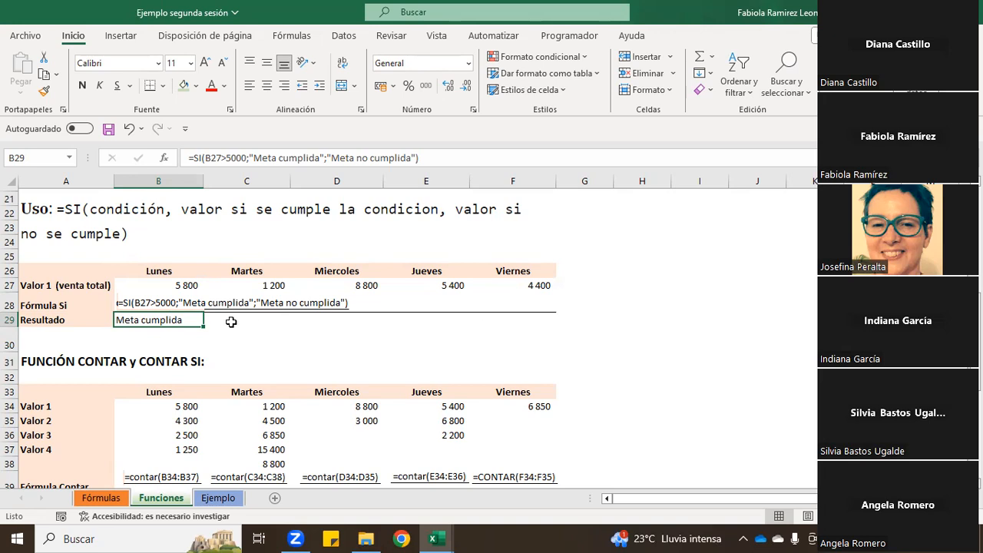
drag(204, 327, 522, 329)
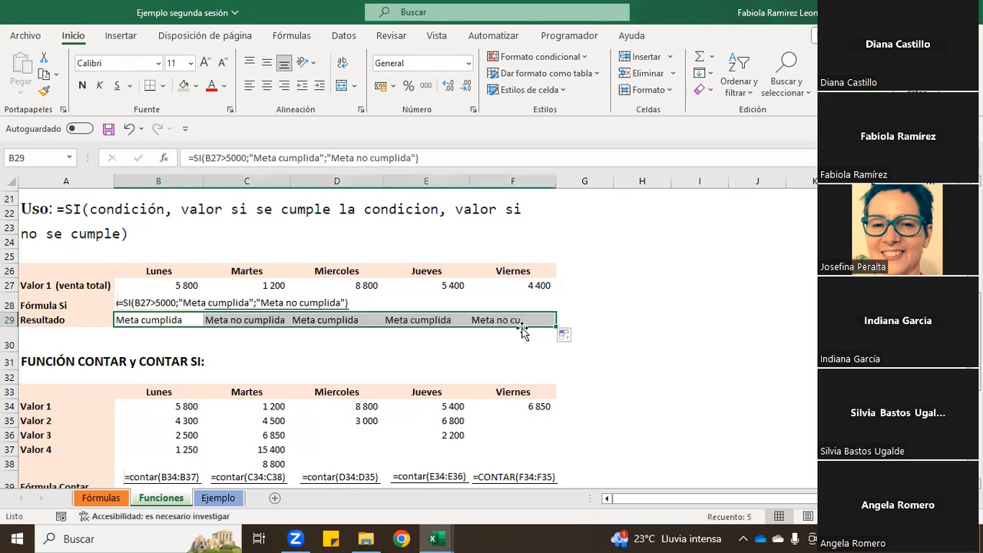
Review the copied SI formulas in row 29 against the daily total sales in row 27
click(240, 321)
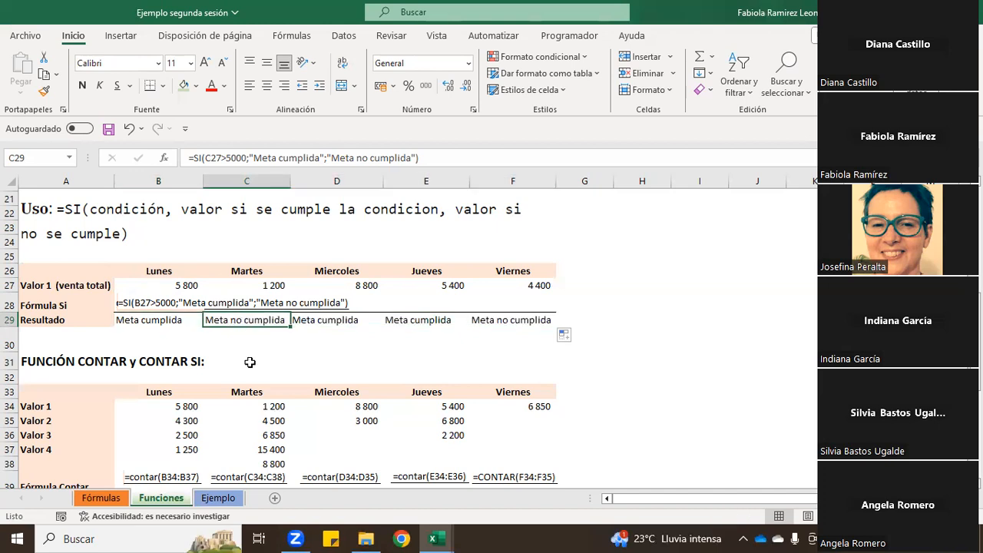
click(247, 284)
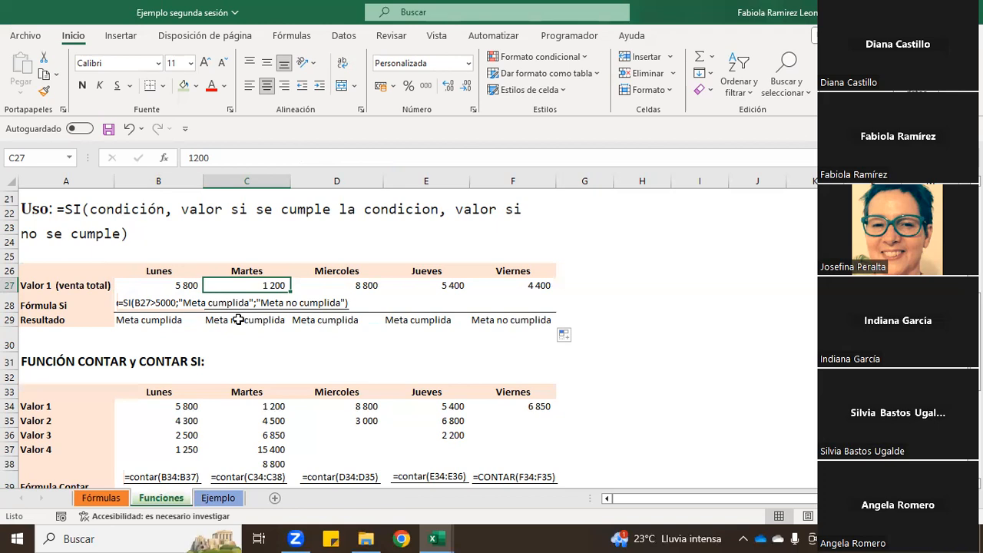
click(329, 324)
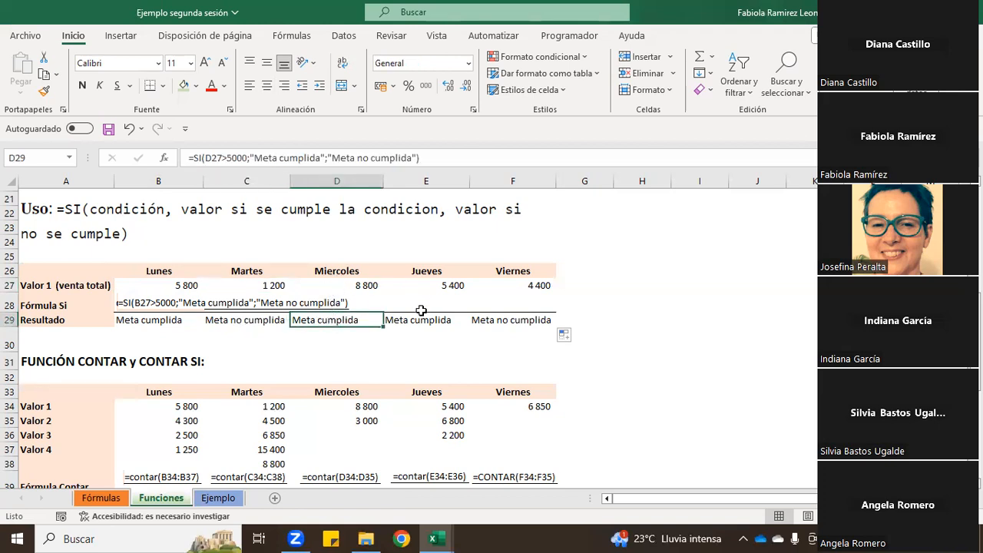
click(167, 325)
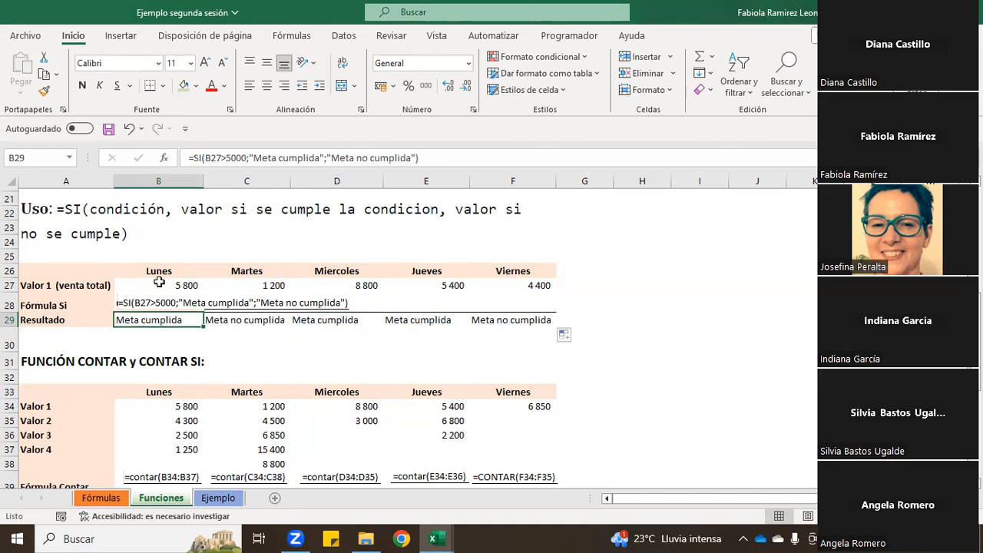
click(239, 323)
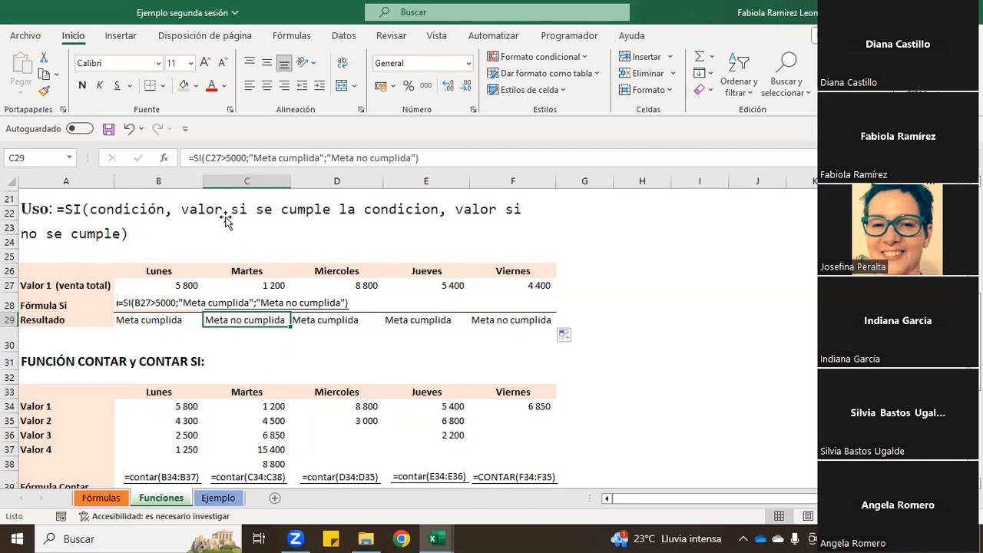
click(345, 329)
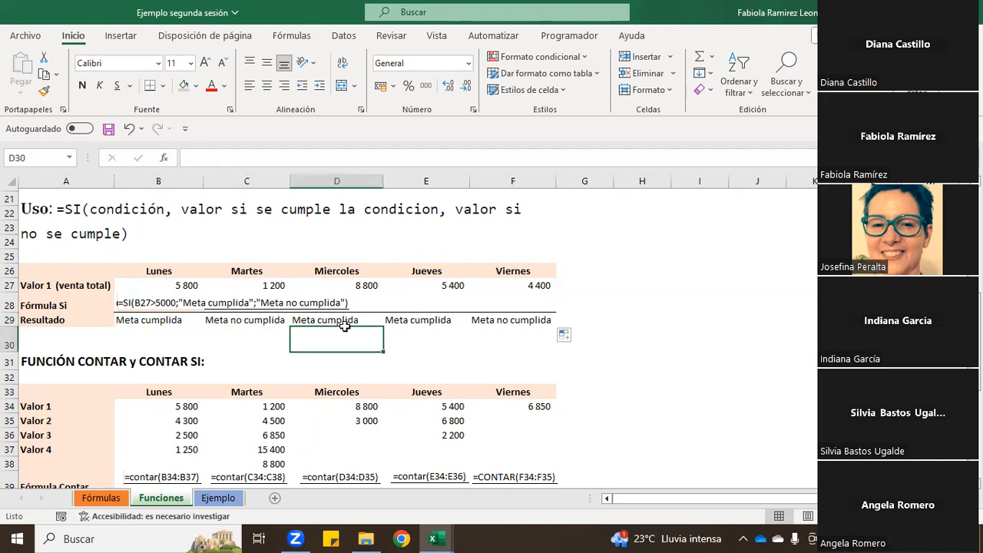
click(345, 308)
click(328, 321)
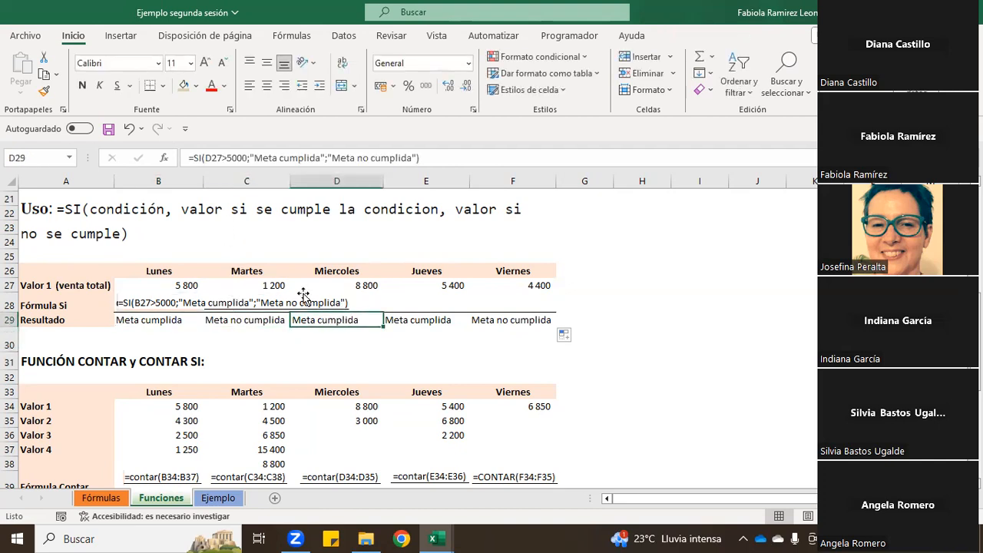
click(538, 283)
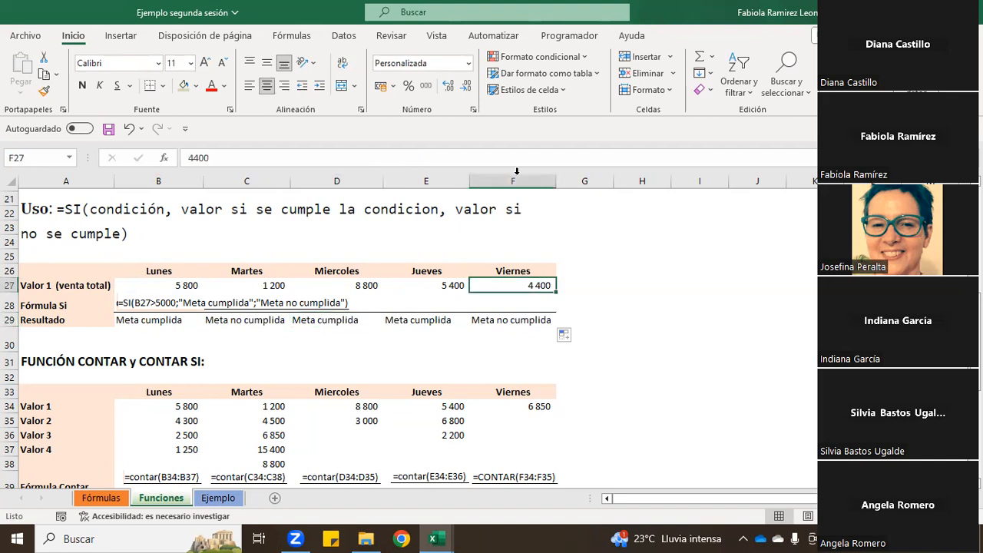
click(510, 317)
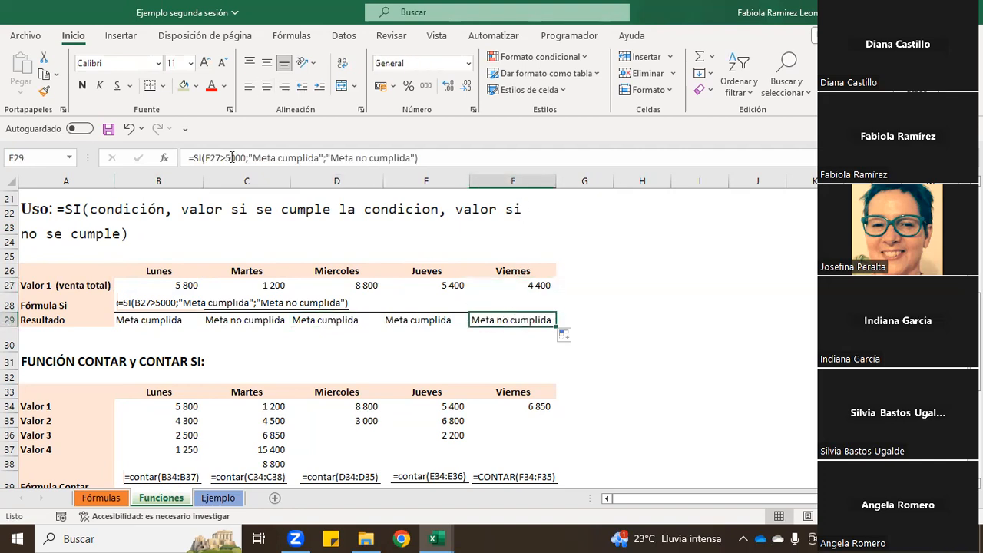
click(485, 331)
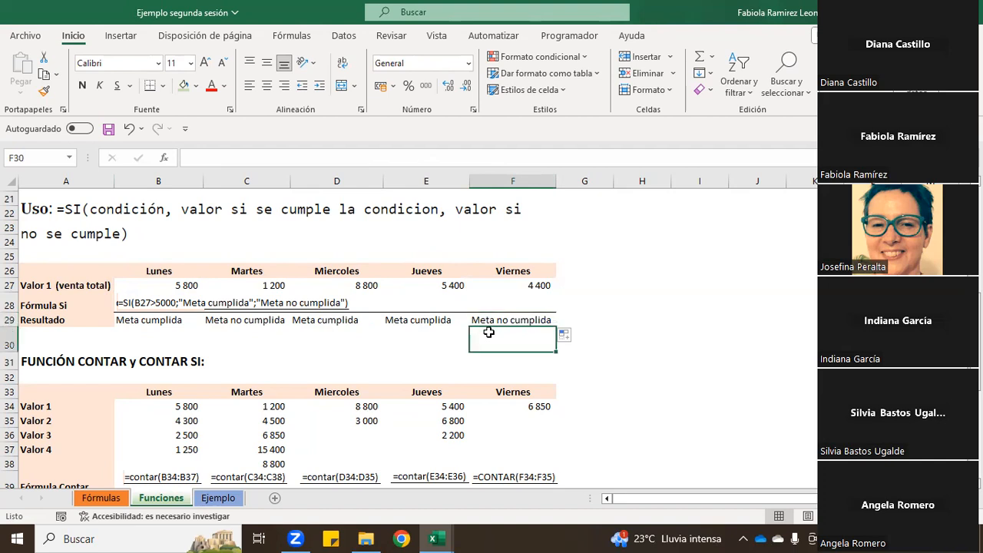
Start an SI formula in cell G29 with a nested SUMA of the weekly sales range B27:F27
scroll(408, 335, up, 7)
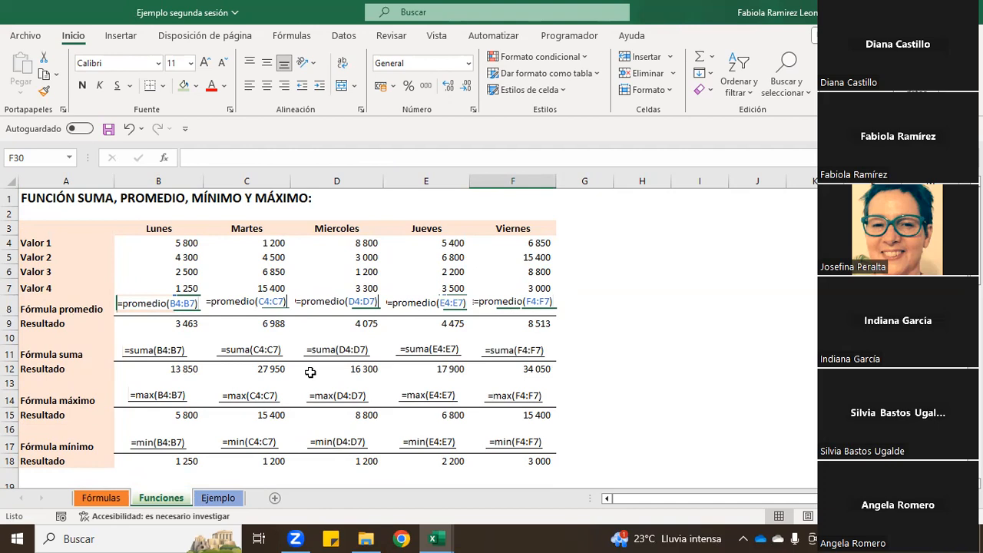
scroll(286, 427, down, 1)
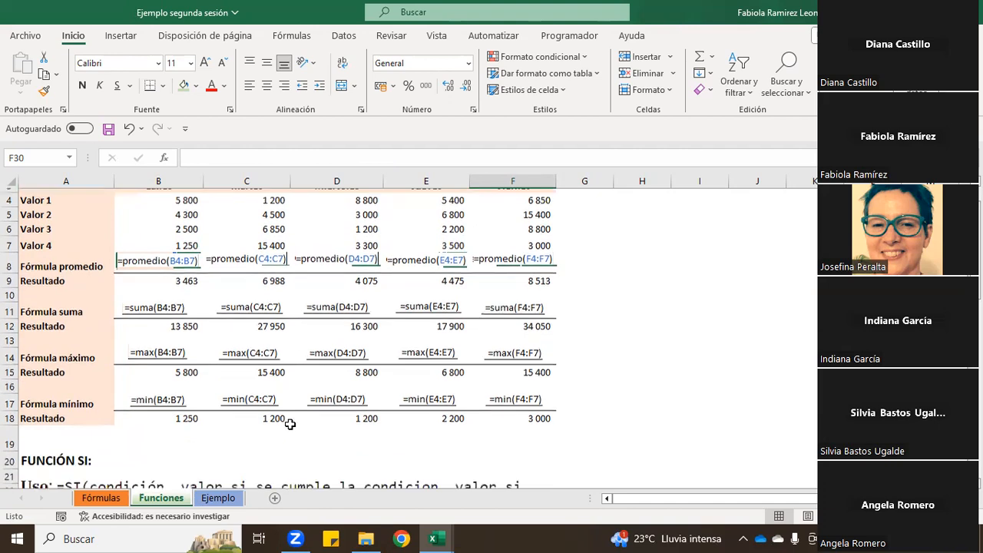
scroll(339, 377, down, 5)
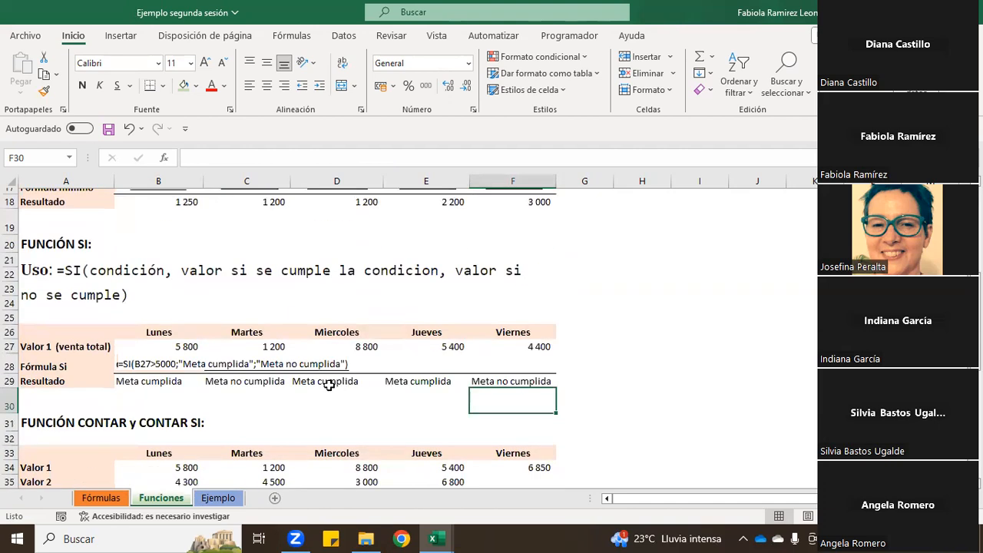
scroll(329, 380, down, 1)
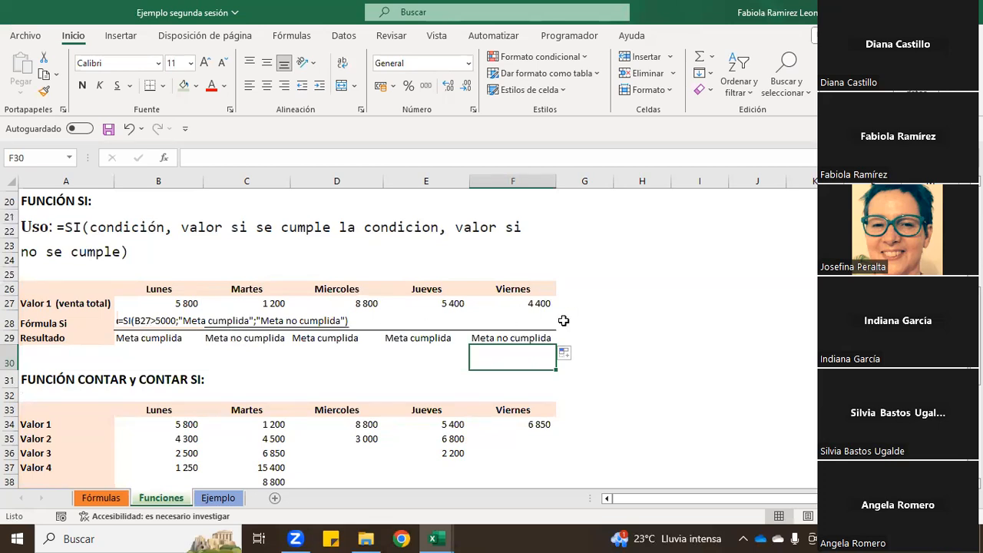
click(600, 336)
text(=)
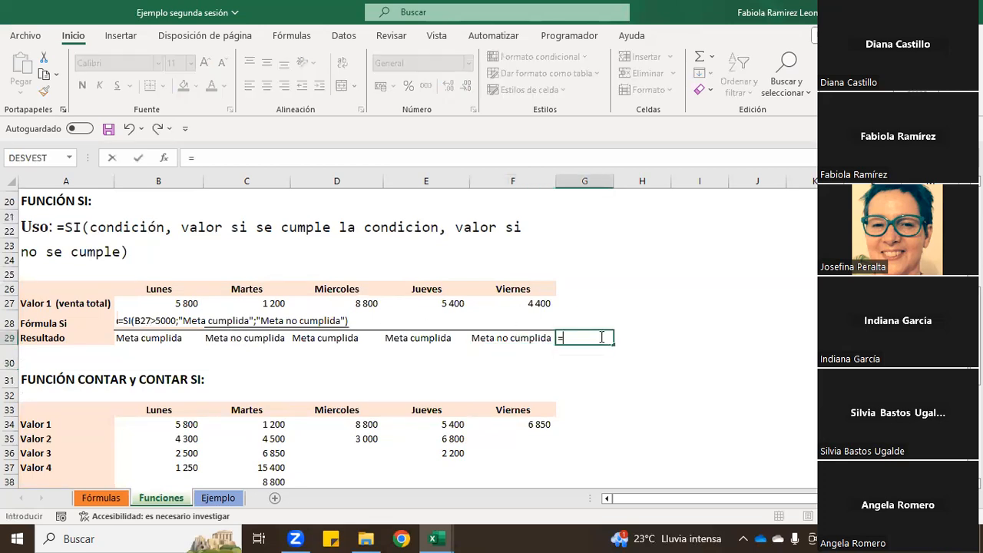
text(si()
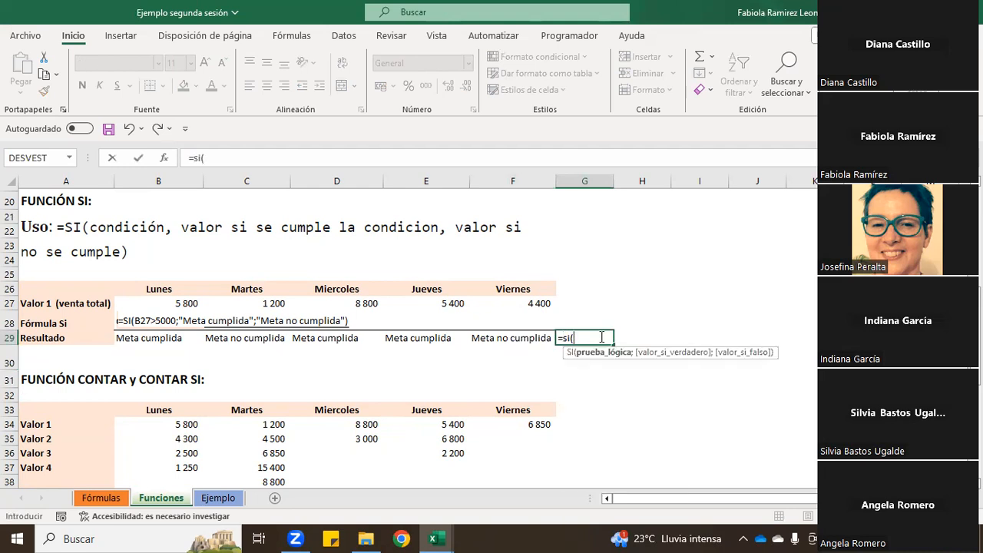
text(suma)
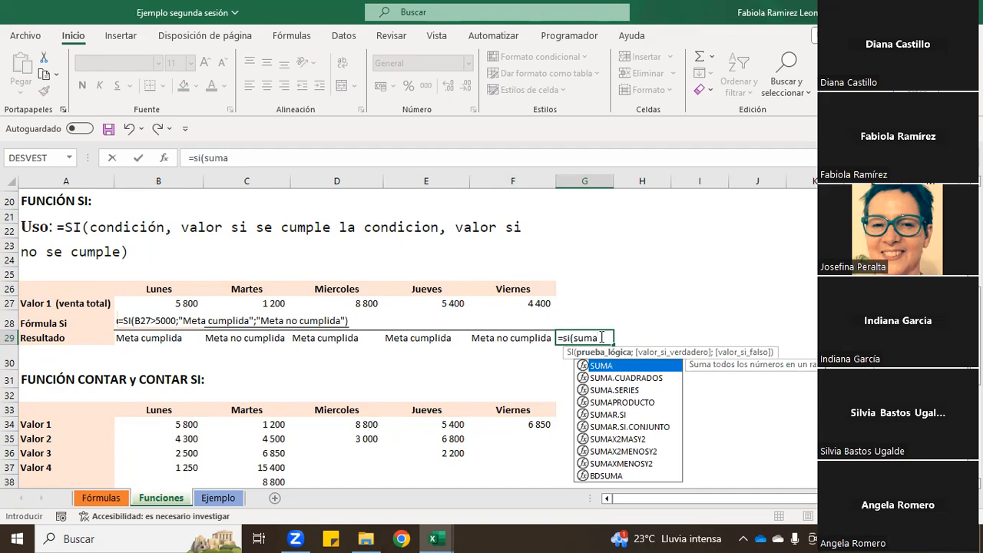
text(()
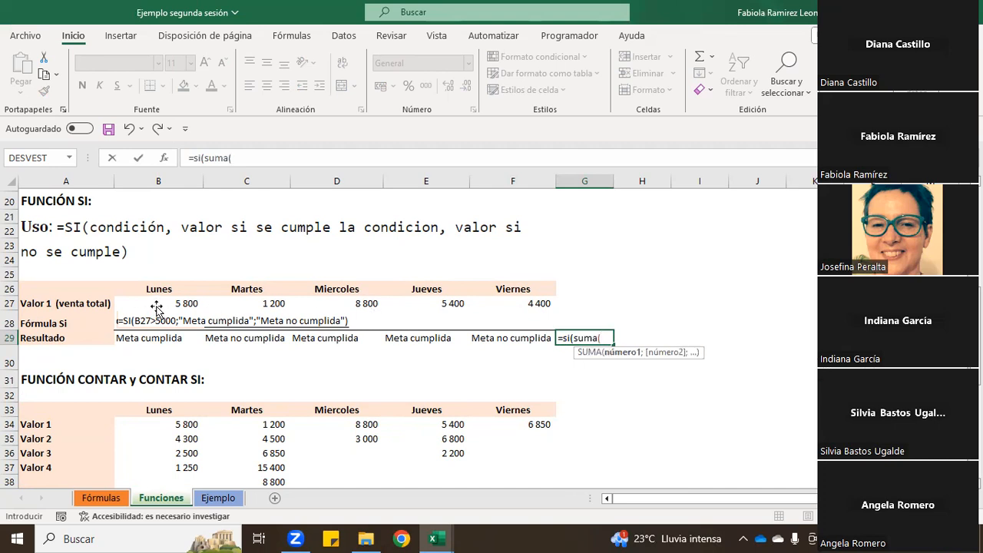
key(Return)
click(495, 311)
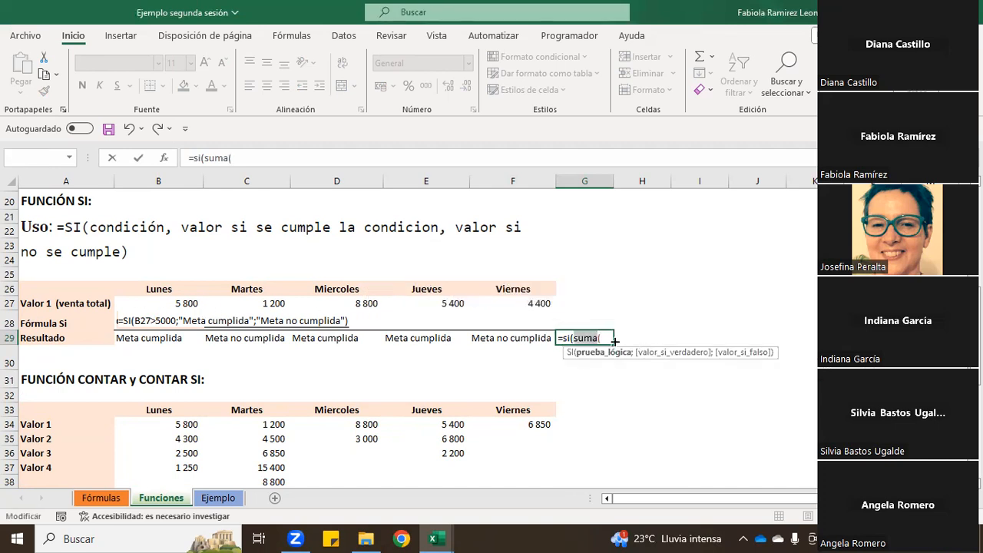
drag(189, 304, 523, 311)
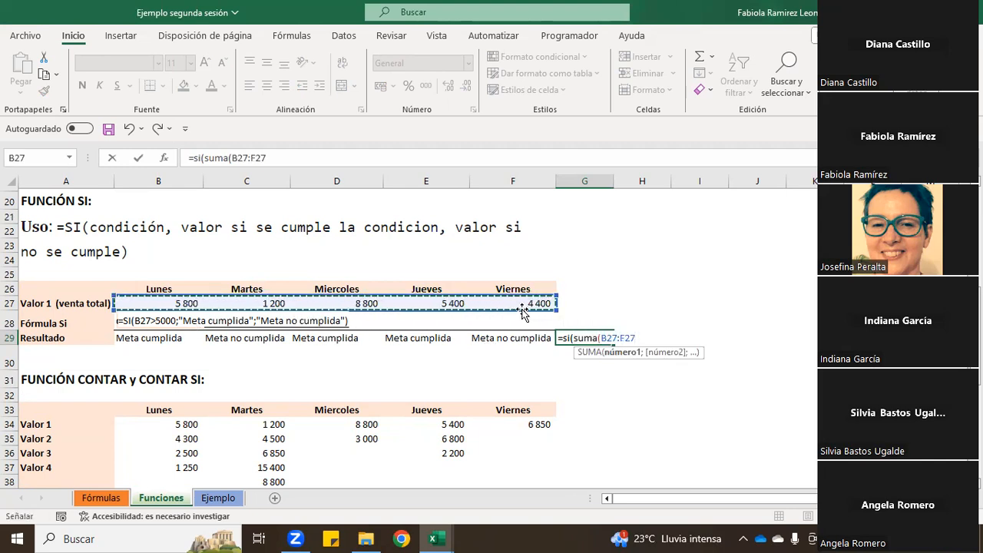
text())
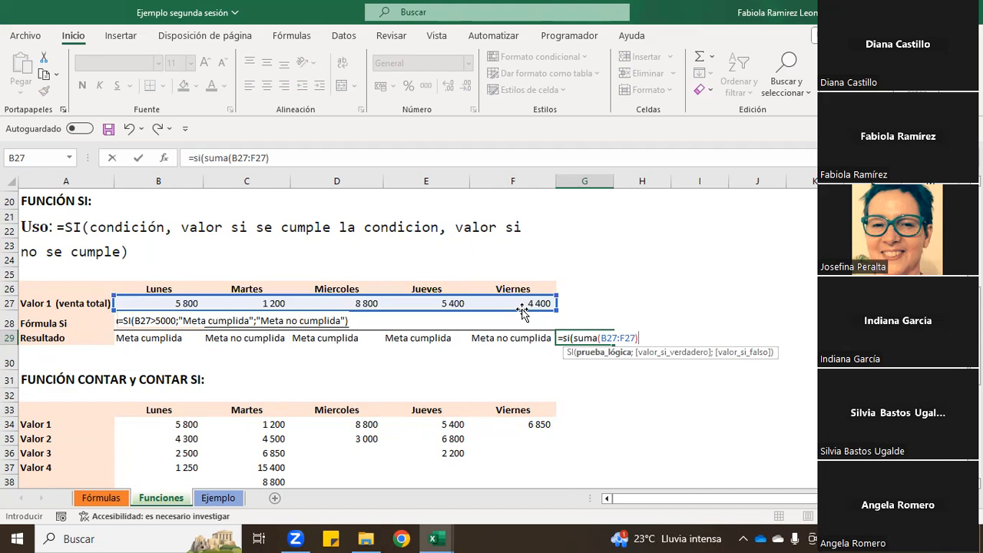
Complete the G29 SI formula with the condition >15000, "Meta cumplida" as true value and "Meta no cumplida" as false value, accepting the proposed correction
text(>15000)
text(;"M)
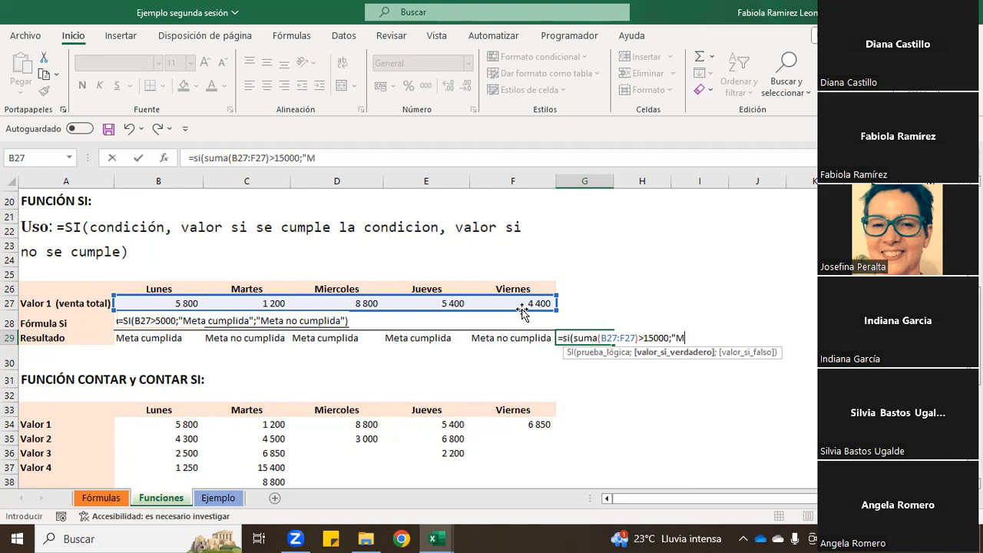
text(eta cumplid)
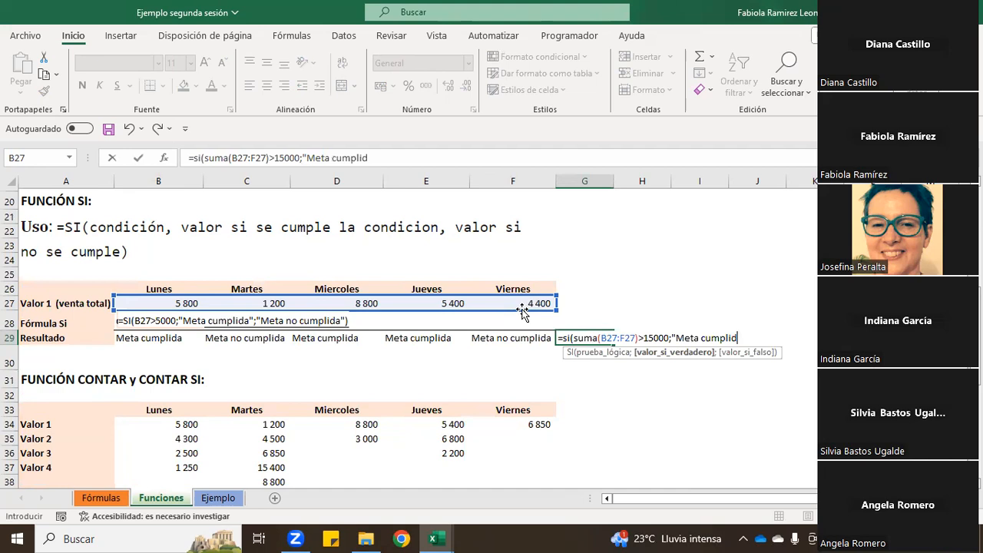
text(a";"Meta no cumplida")
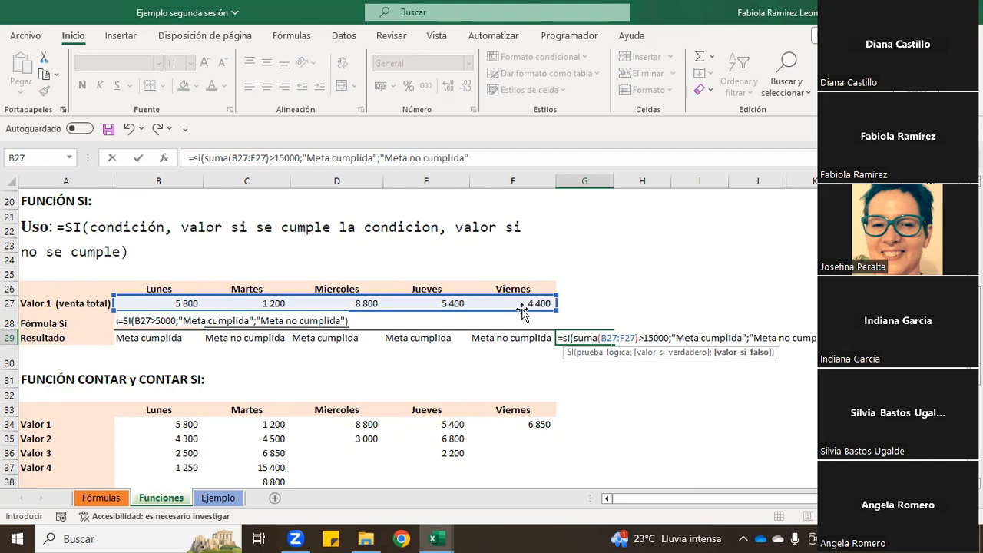
key(Return)
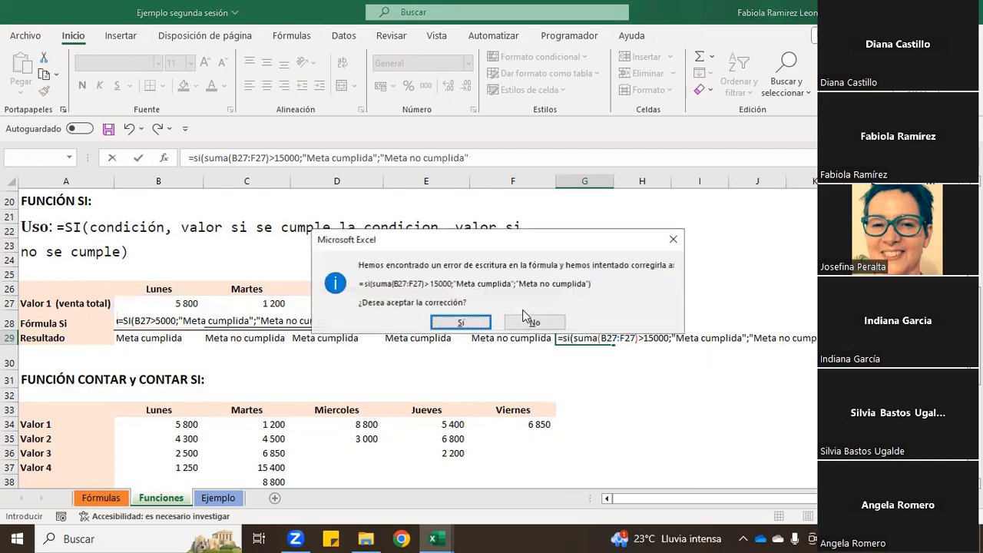
click(479, 323)
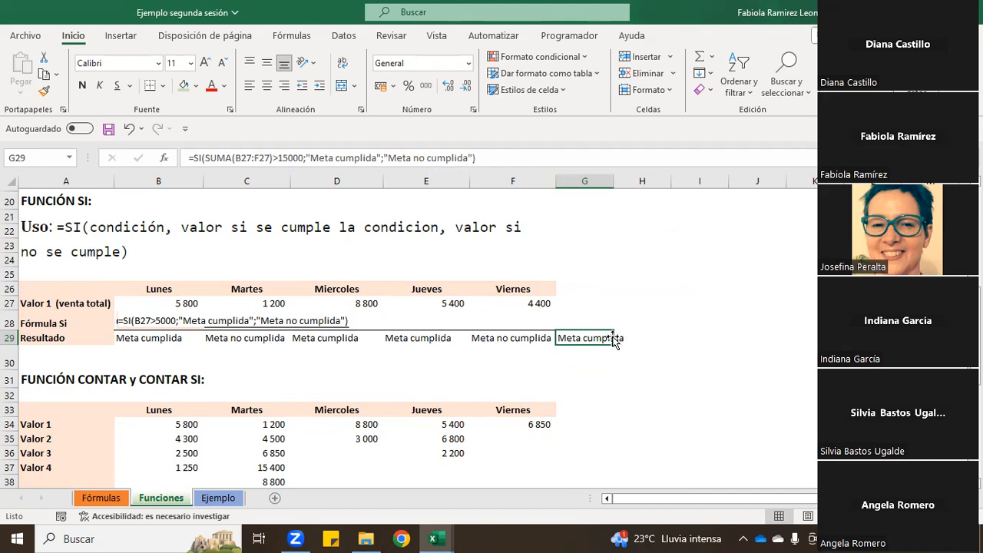
Move the SI formula from G29 to H29 and total the weekly sales range B27:F27 with SUMA in H27
drag(593, 332, 637, 336)
click(624, 301)
text(=suma)
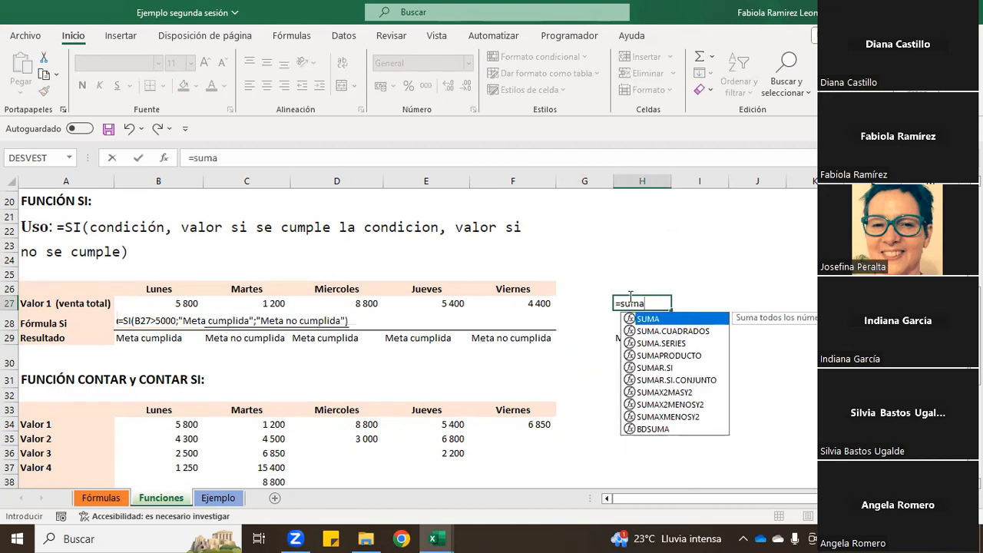
text(()
drag(162, 303, 547, 304)
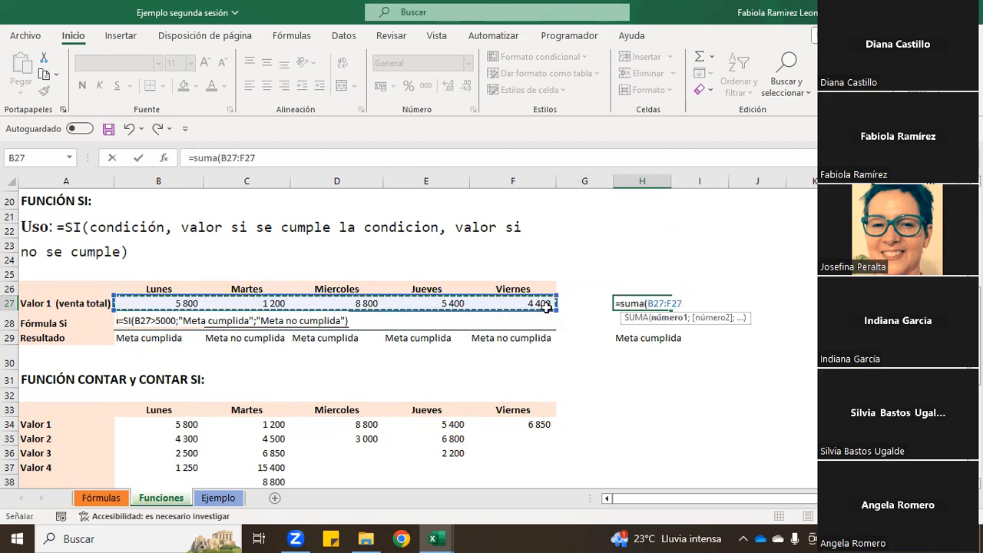
key(Return)
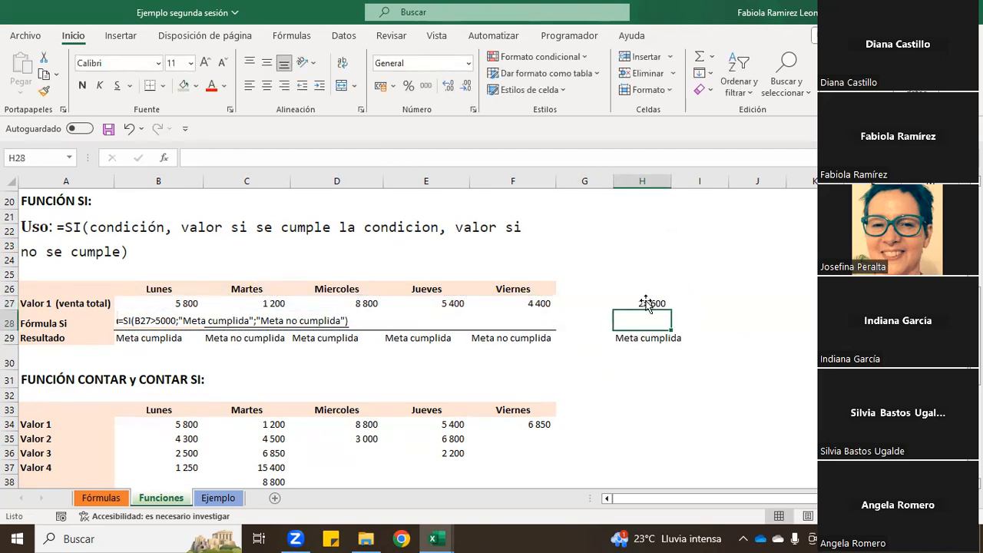
Compare the nested SI formula in H29 with the weekly sales total in H27
click(644, 338)
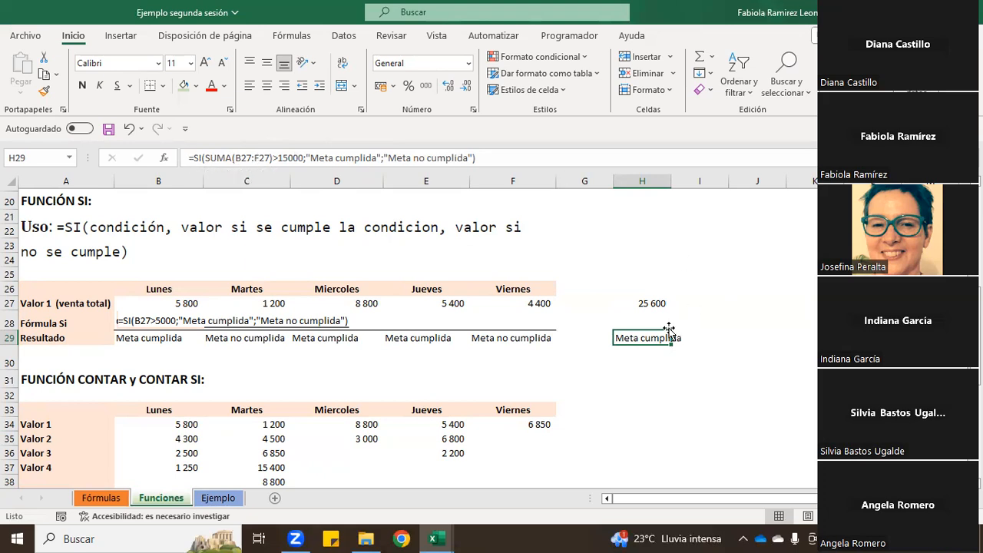
click(719, 353)
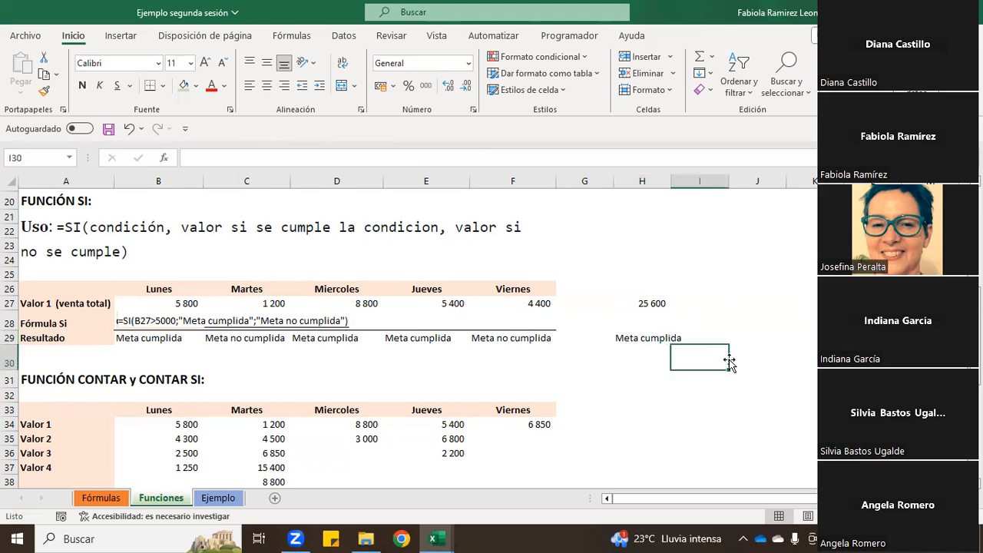
click(641, 303)
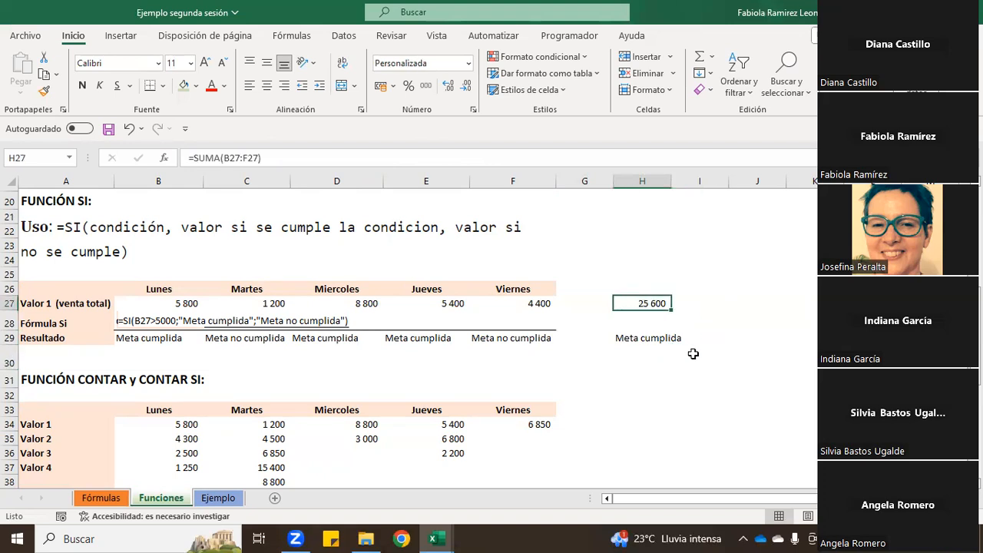
click(733, 344)
click(709, 340)
Delete the SUMA total in H27 and the nested SI formula in H29
click(645, 303)
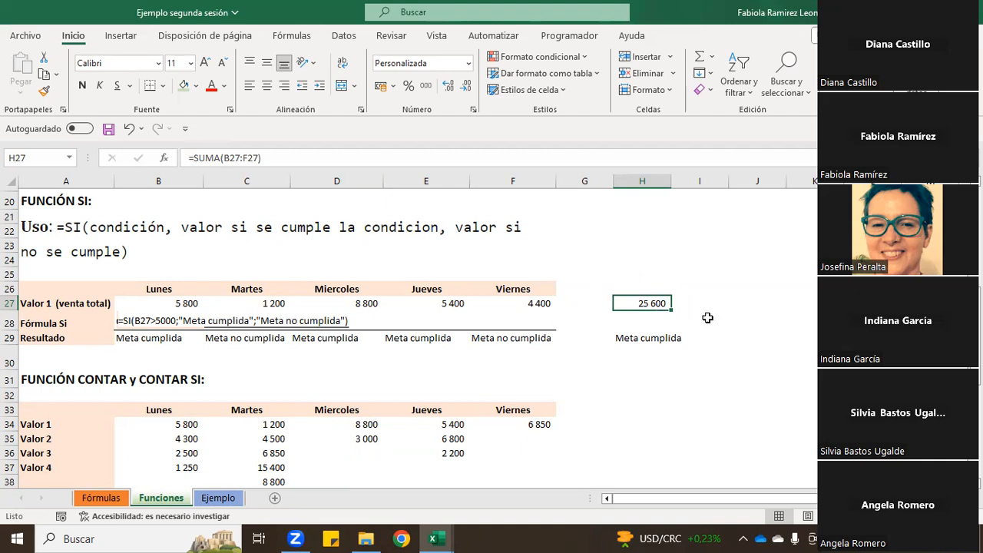
key(BackSpace)
key(Return)
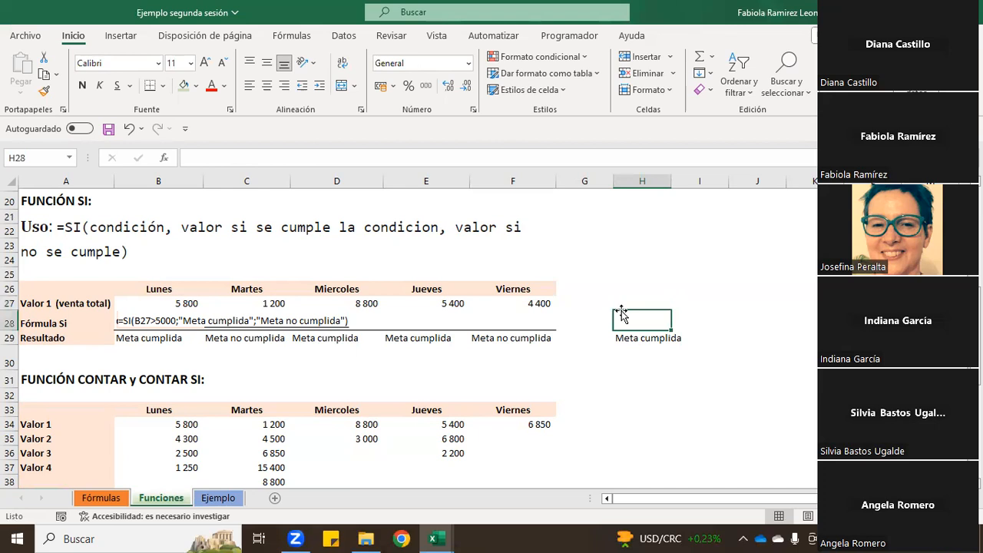
click(641, 340)
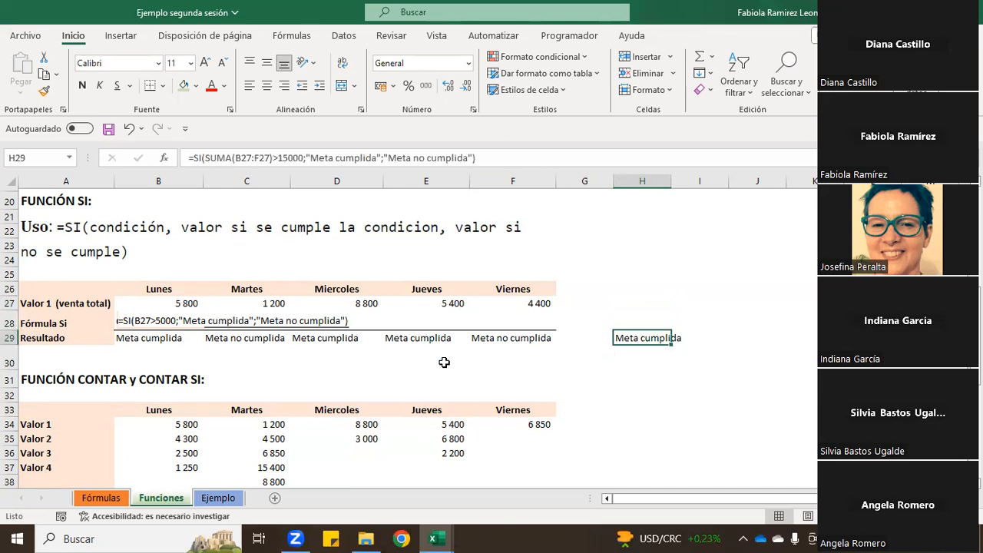
key(BackSpace)
key(Return)
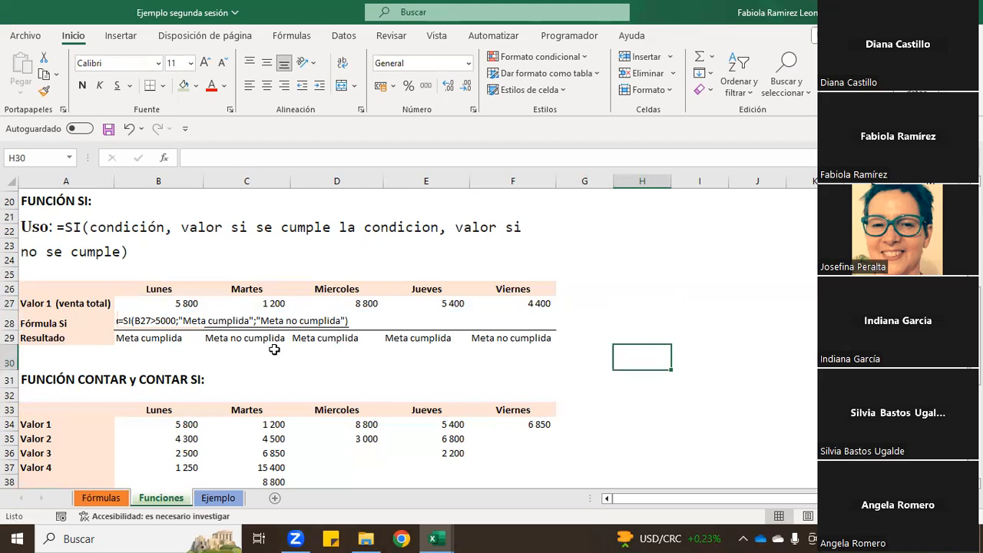
Review the SI formulas in C29 and B29 and the Lunes, Martes and Miercoles values in the CONTAR table
click(241, 336)
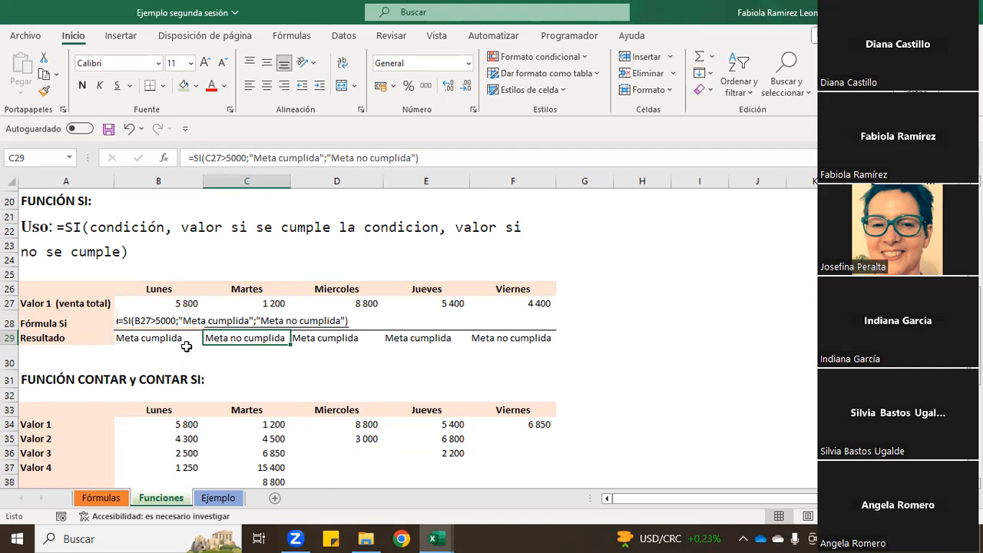
click(157, 339)
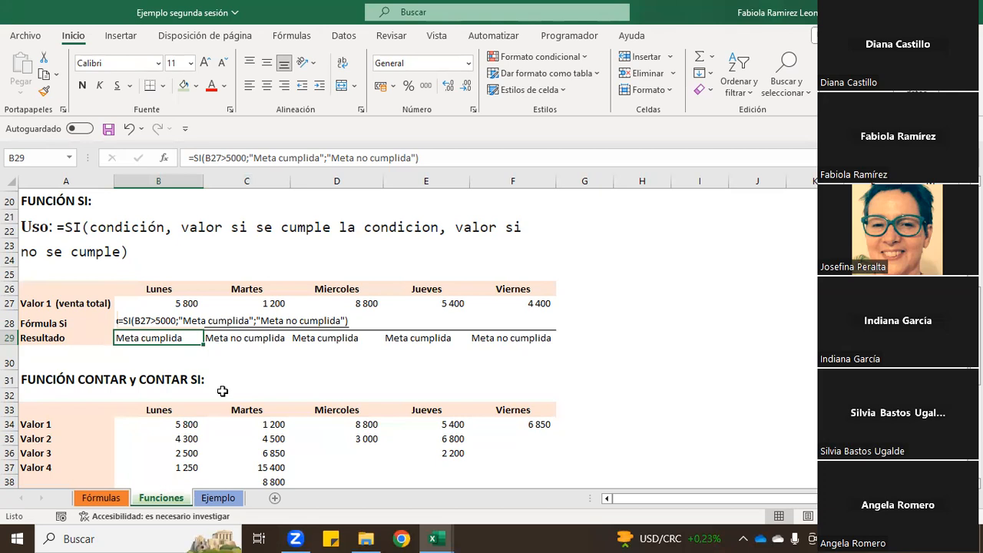
scroll(256, 458, down, 2)
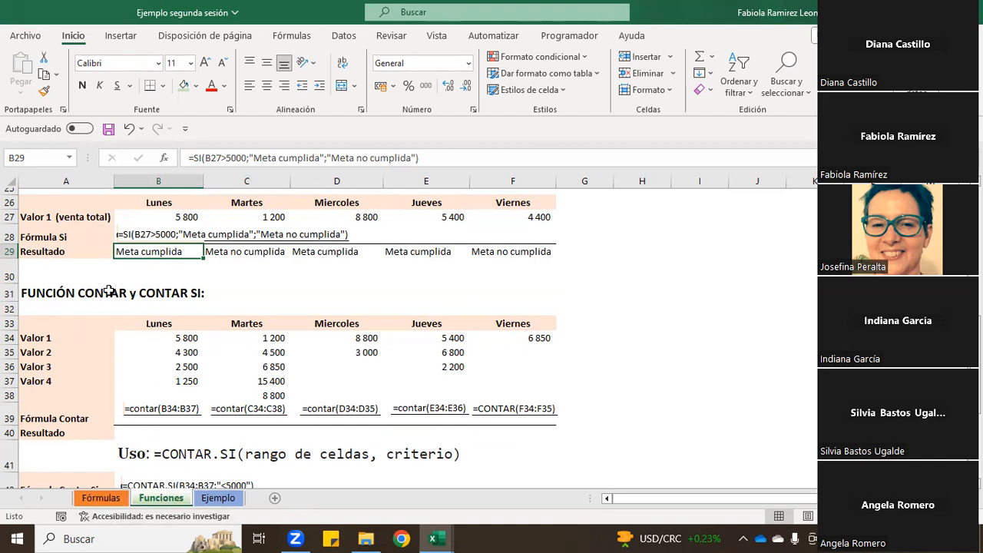
drag(164, 338, 168, 379)
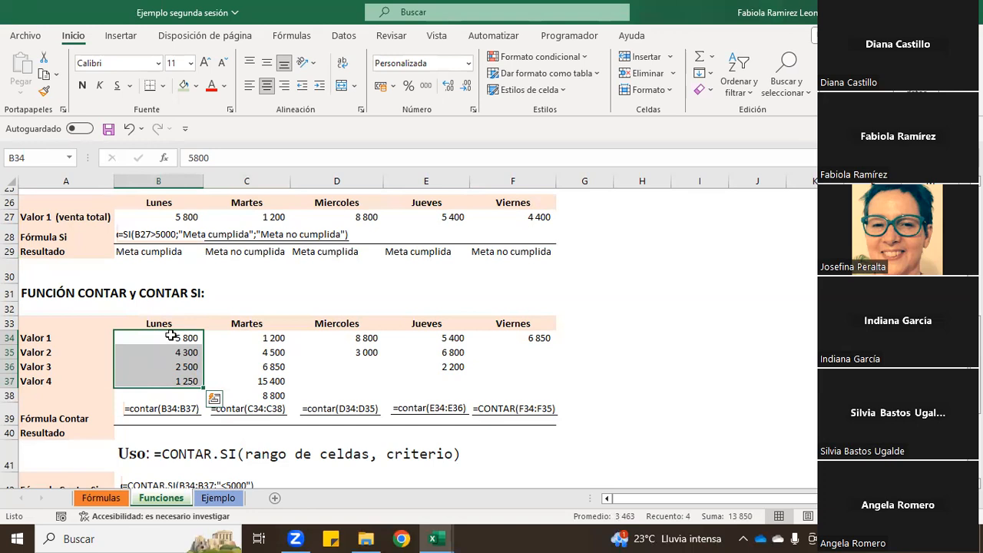
click(169, 337)
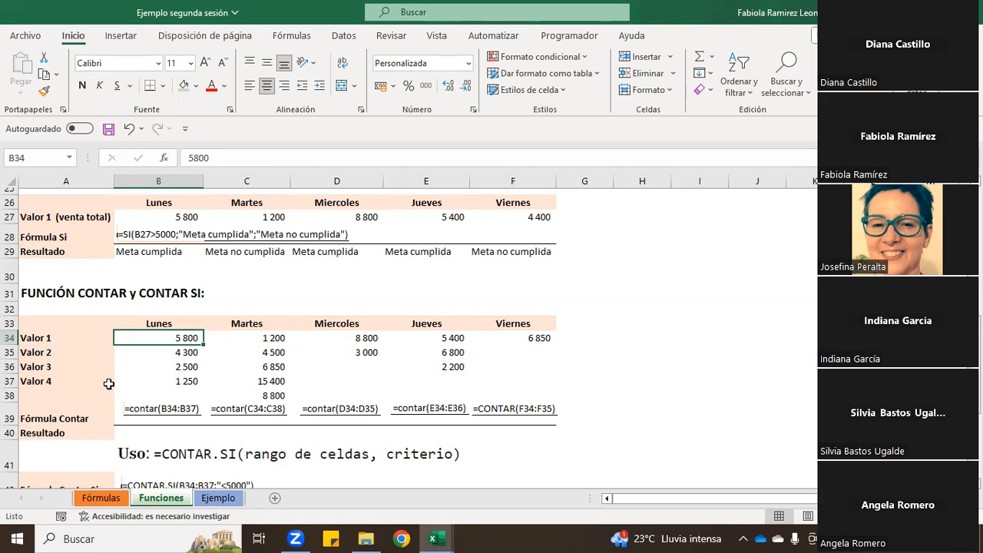
click(161, 352)
click(157, 366)
click(165, 381)
drag(263, 340, 264, 393)
drag(349, 338, 348, 351)
drag(180, 338, 185, 379)
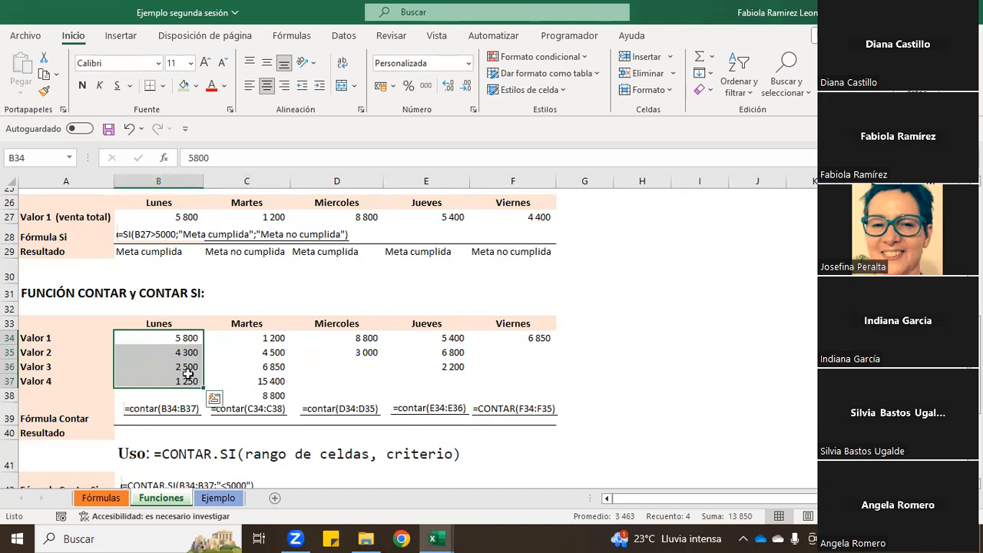
click(587, 293)
drag(627, 208, 649, 458)
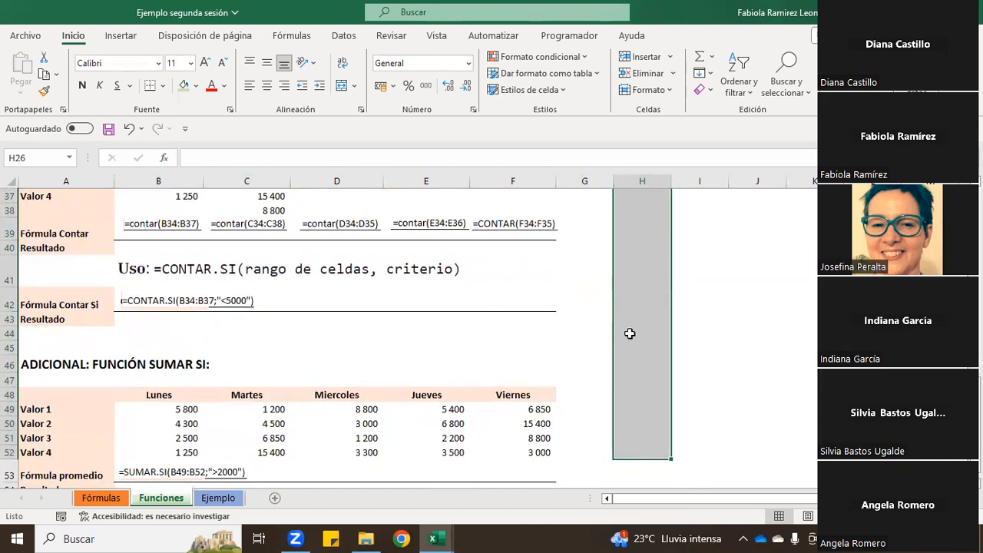
scroll(635, 407, down, 1)
click(634, 423)
scroll(630, 425, up, 4)
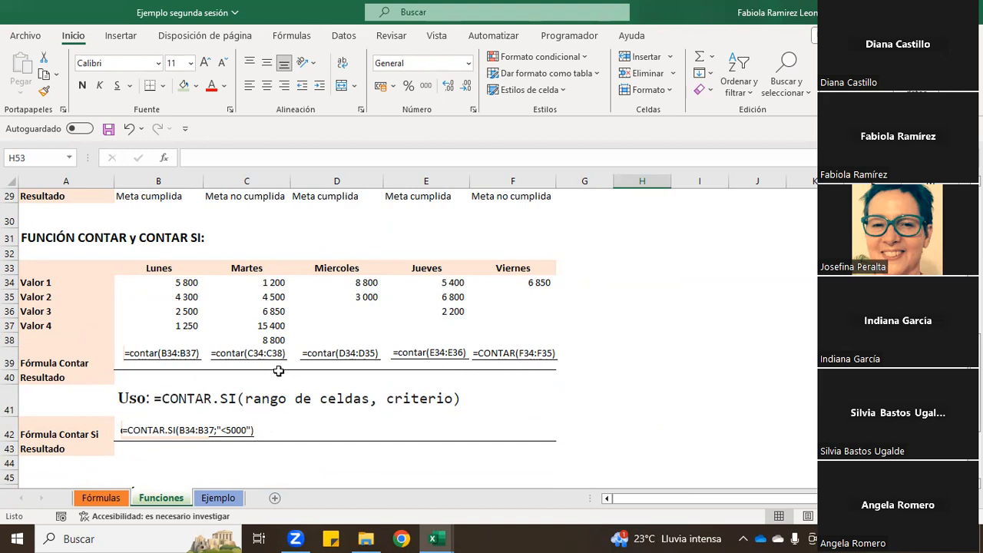
Go through the Lunes values in B34:B37 one by one to count them manually
click(191, 278)
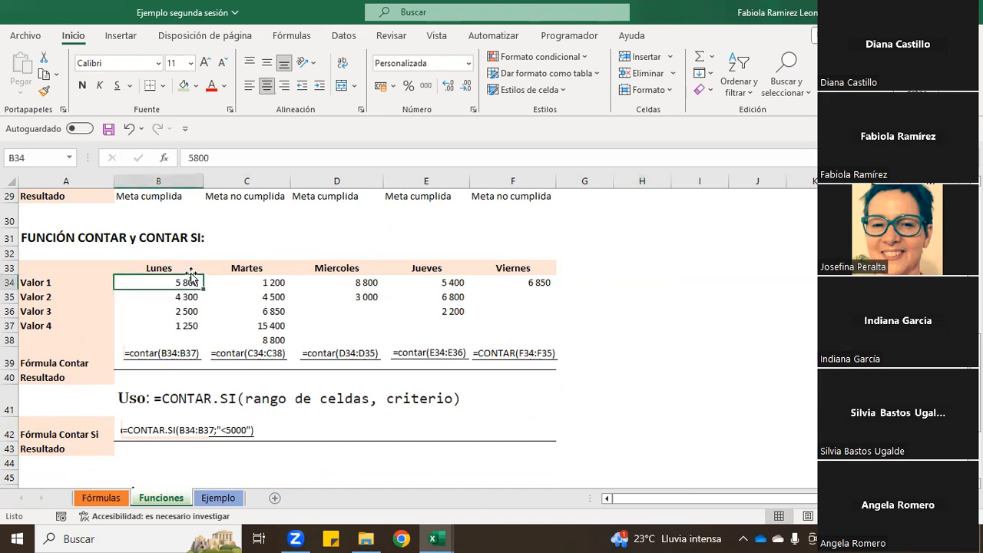
key(Down)
key(Down)
key(Down)
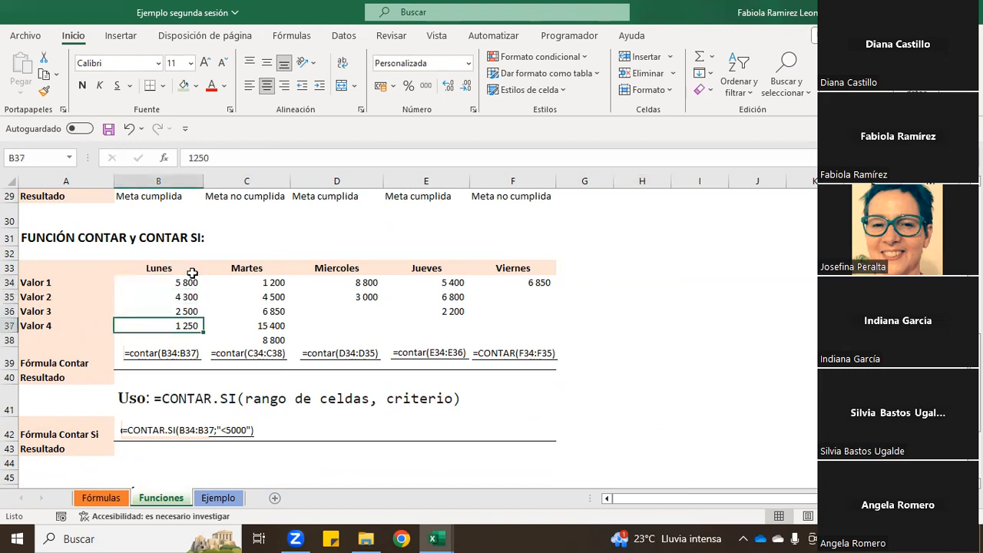
key(Up)
key(Up)
key(Up)
key(Down)
key(Down)
key(Down)
Enter a CONTAR formula in B40 that counts the Lunes values in B34:B37
click(159, 384)
click(157, 373)
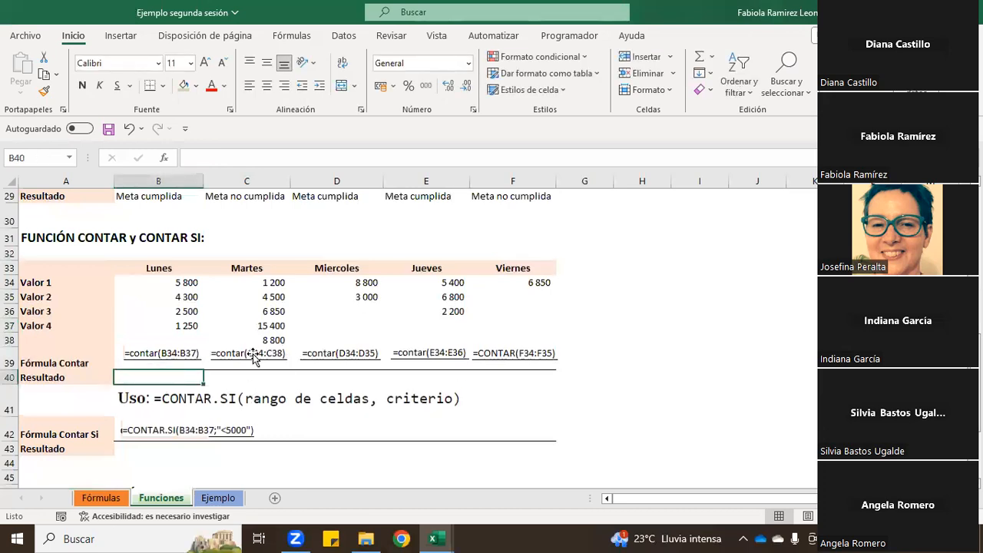
text(=)
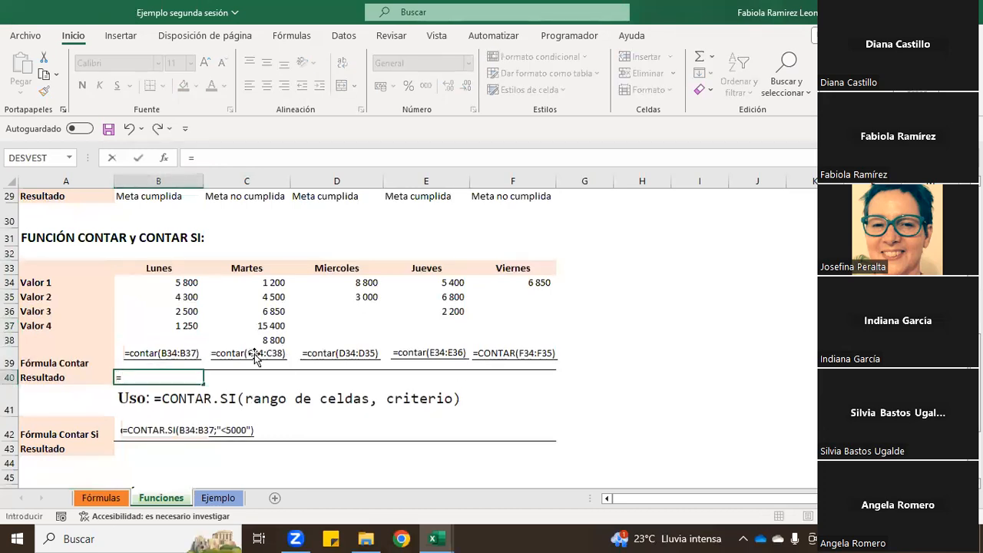
text(contar)
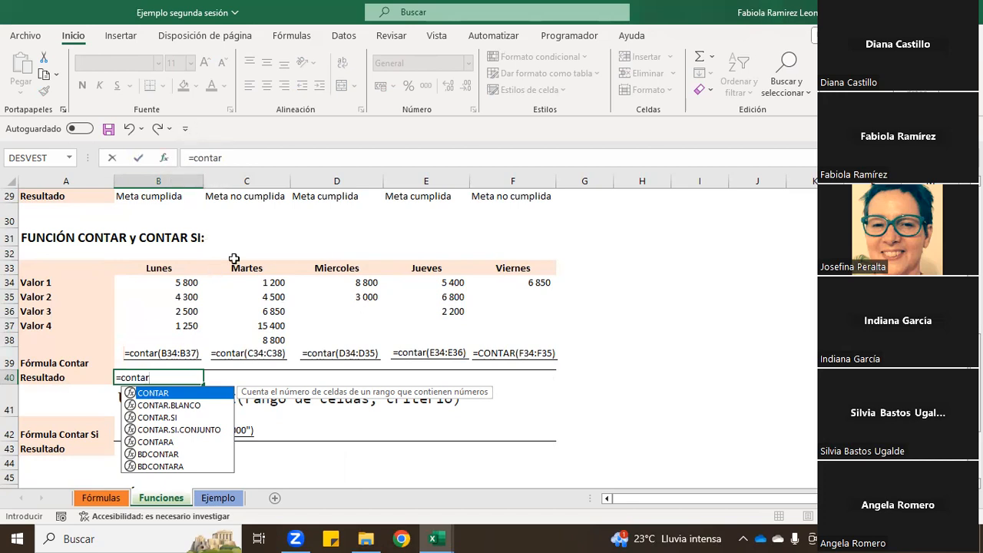
text(()
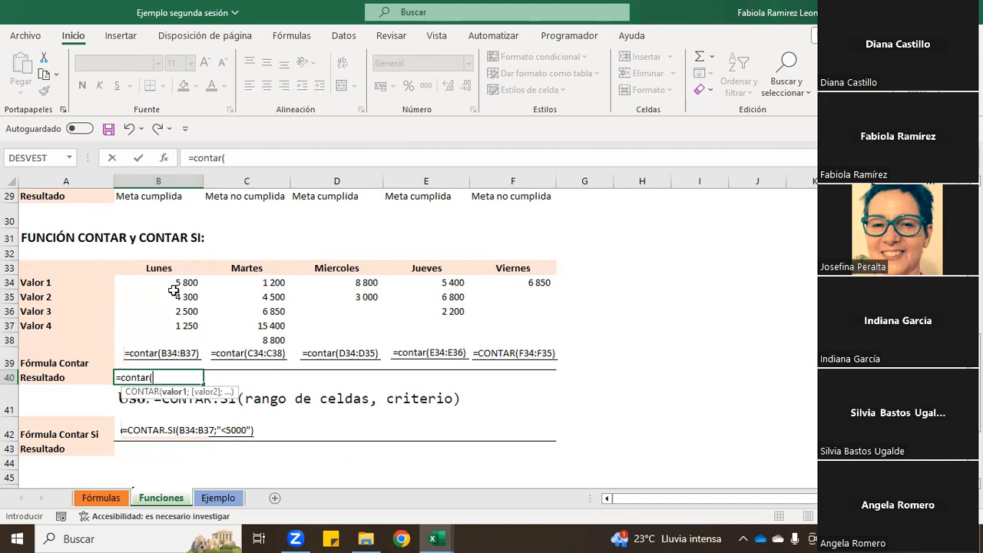
drag(158, 281, 168, 326)
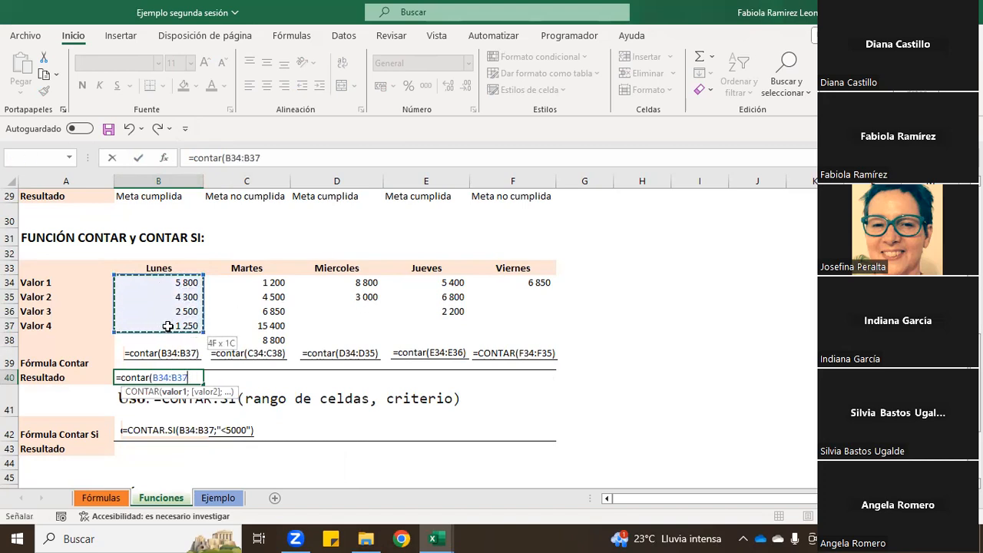
key(Return)
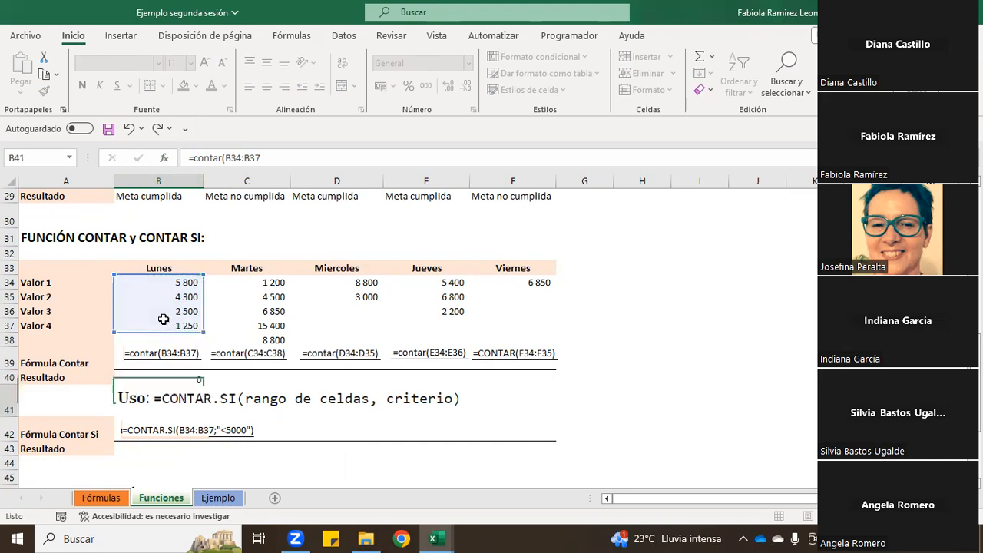
click(200, 377)
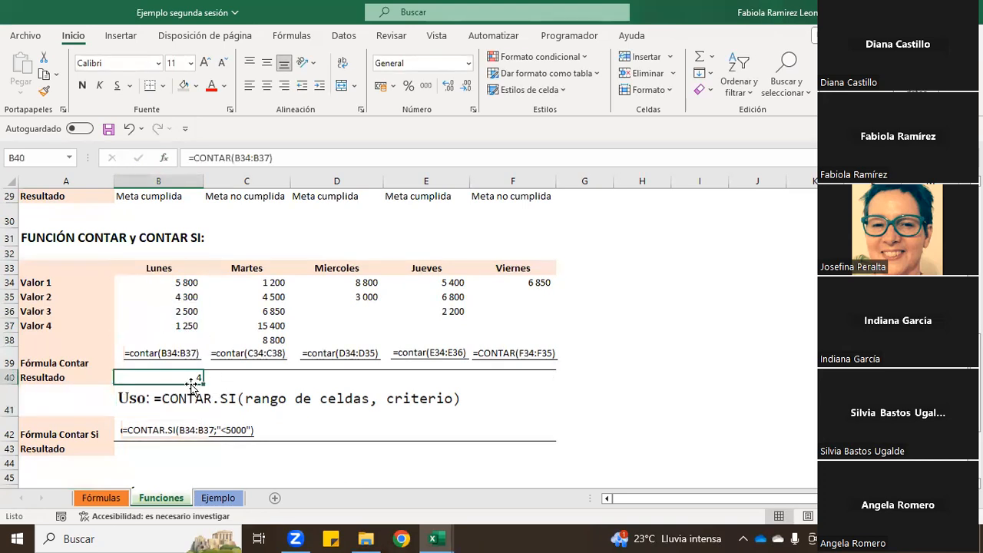
Check the CONTAR result in B40 against the individual Lunes values in B34:B37
click(189, 279)
click(192, 297)
click(192, 311)
click(195, 321)
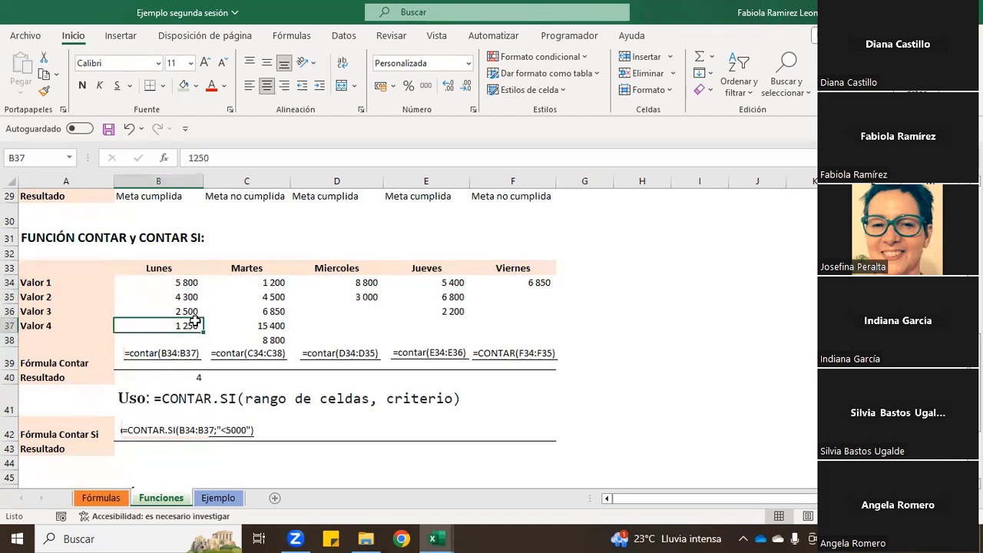
drag(178, 280, 179, 325)
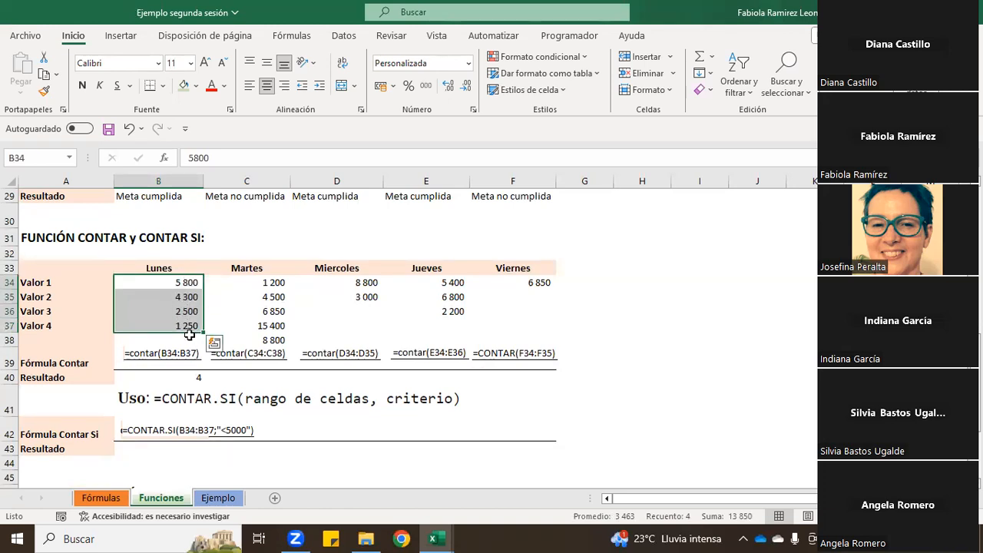
click(179, 378)
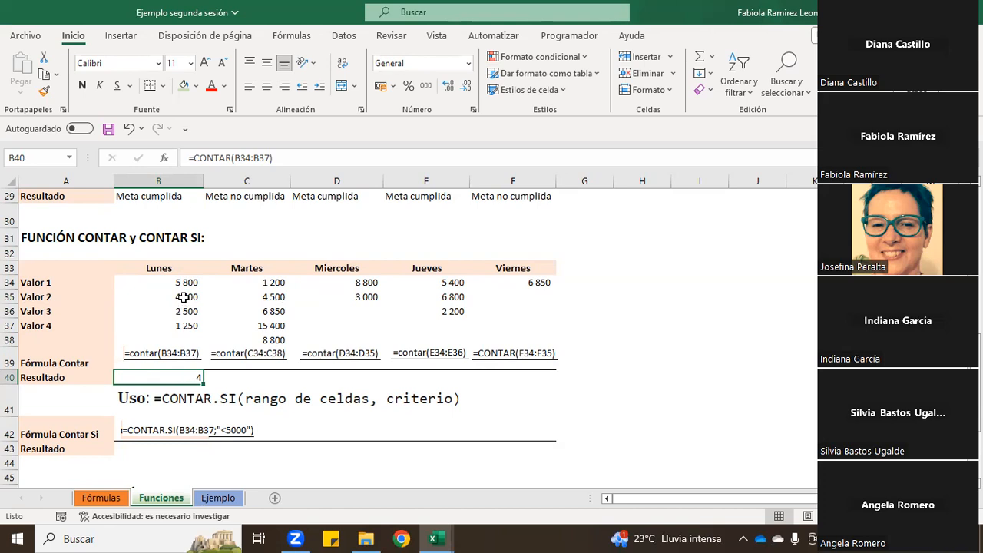
Compare the Lunes range B34:B37 and its last value with the CONTAR formula in B40
drag(176, 283, 180, 324)
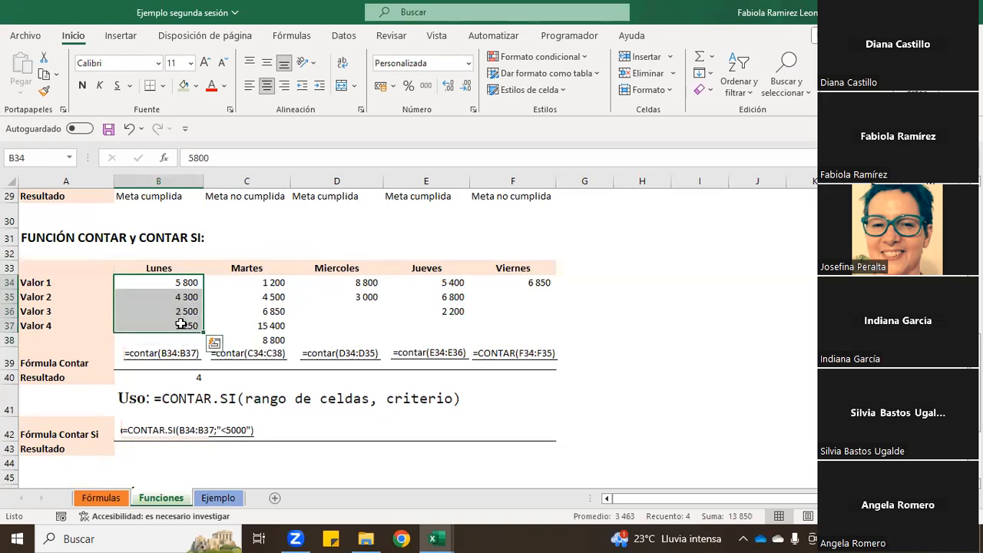
click(180, 325)
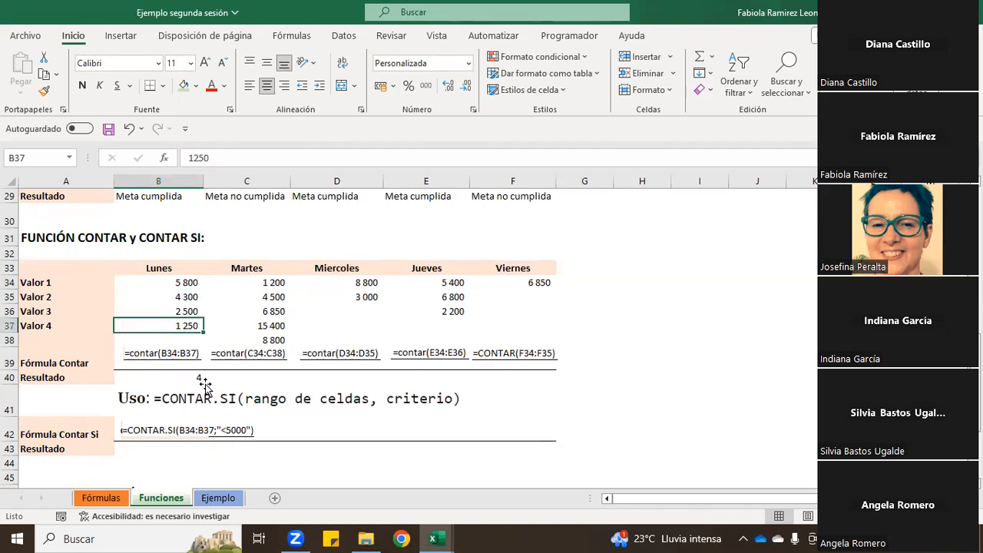
click(161, 375)
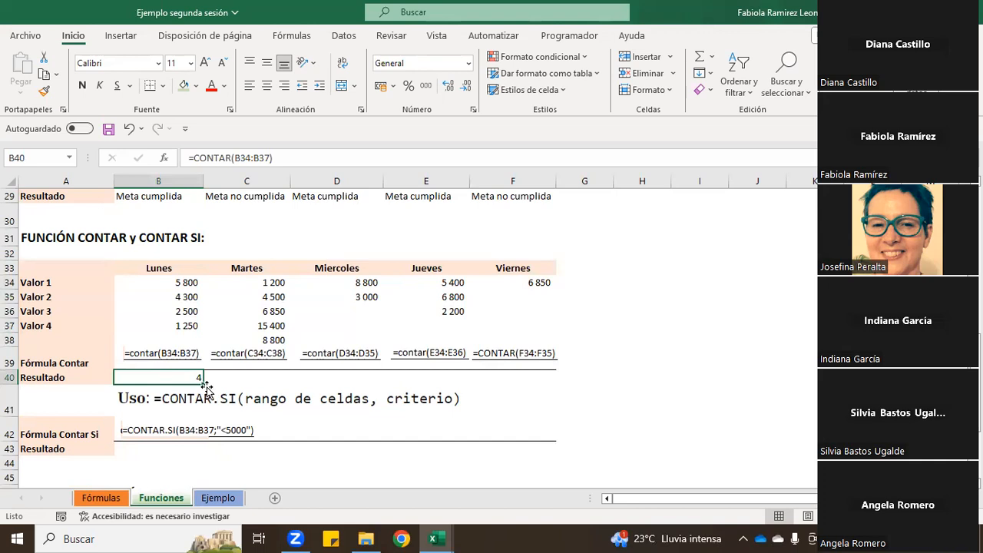
Increase the height of row 40 slightly and move the CONTAR.SI usage text down below the Resultado row
drag(6, 381, 6, 386)
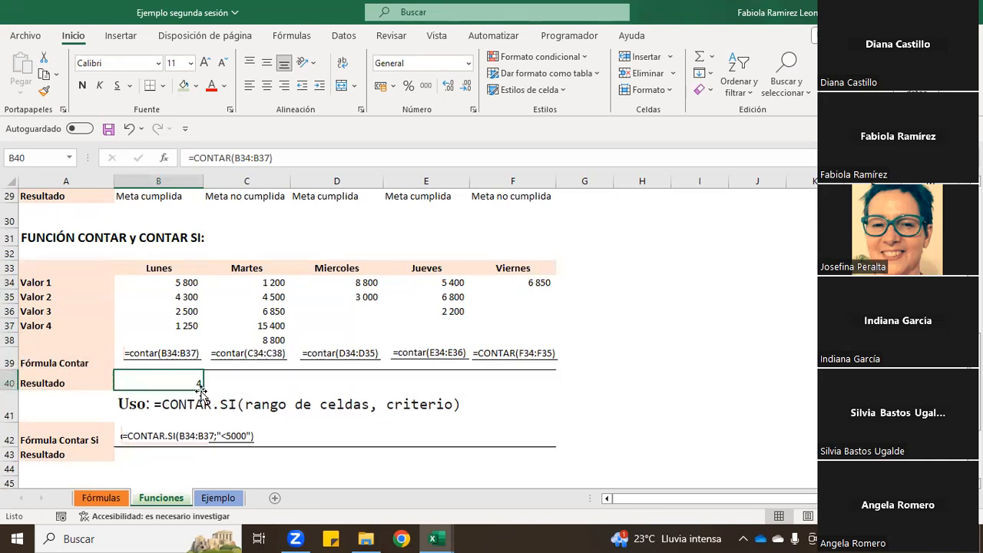
click(145, 403)
drag(145, 403, 145, 409)
Copy the CONTAR formula from B40 across to F40 and ignore the omitted adjacent cells error in C40
click(206, 386)
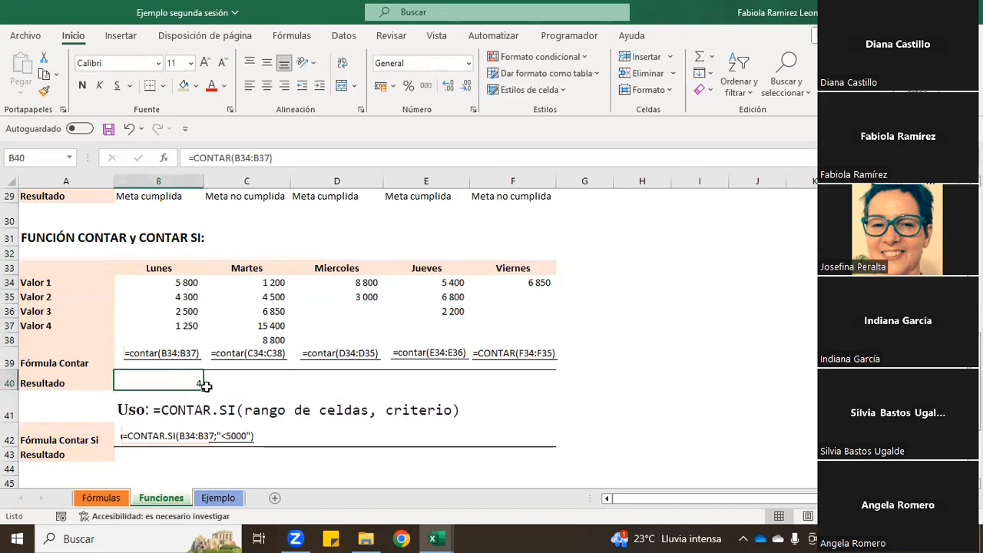
drag(206, 386, 529, 388)
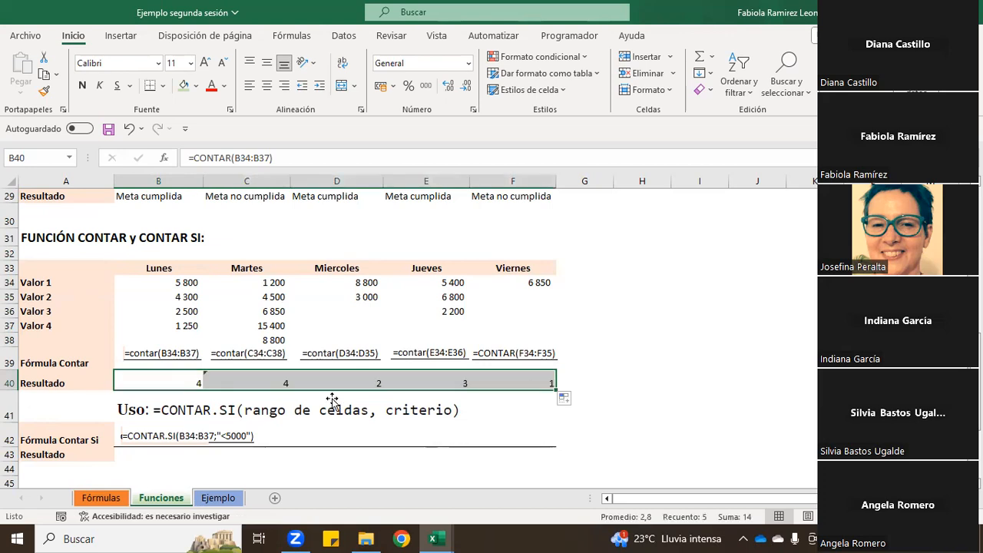
click(262, 383)
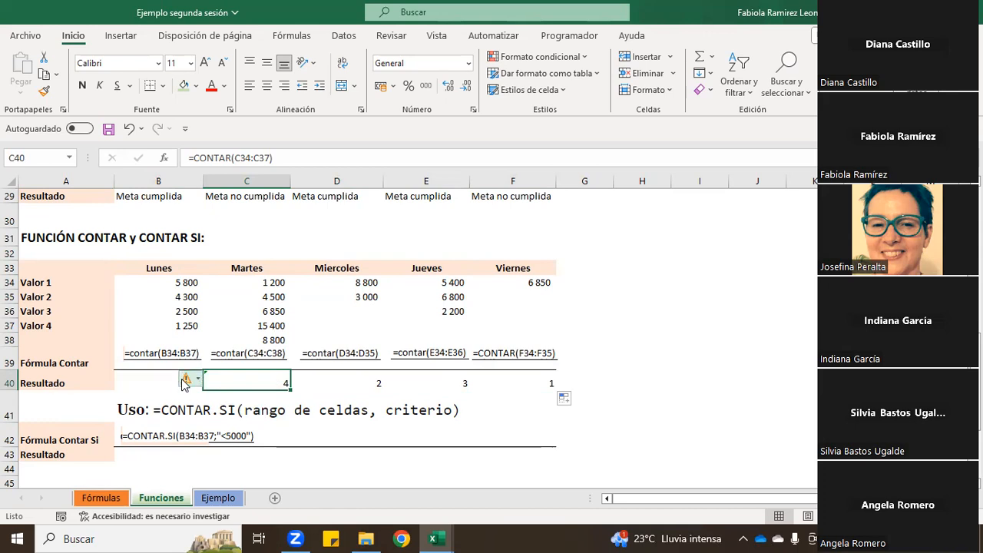
mouse_move(185, 383)
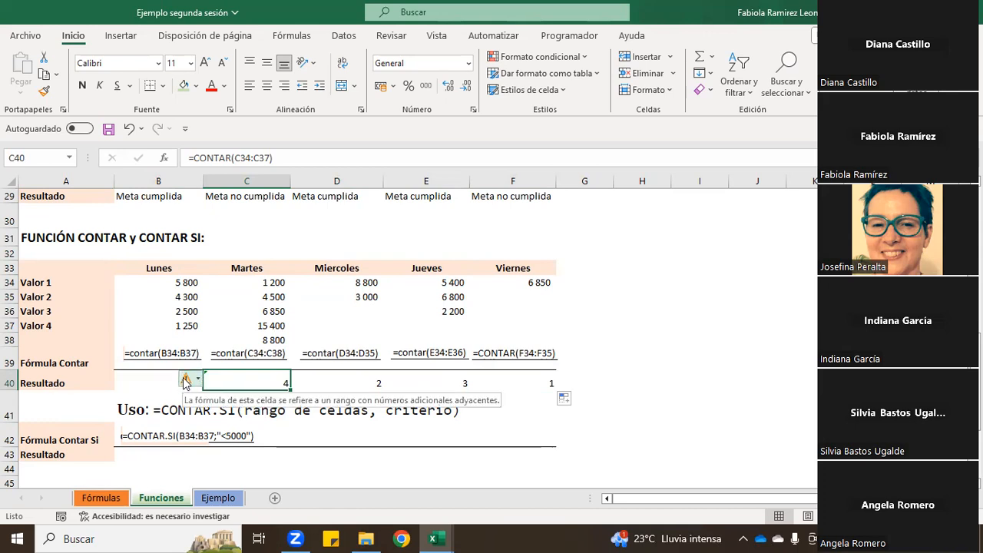
click(185, 382)
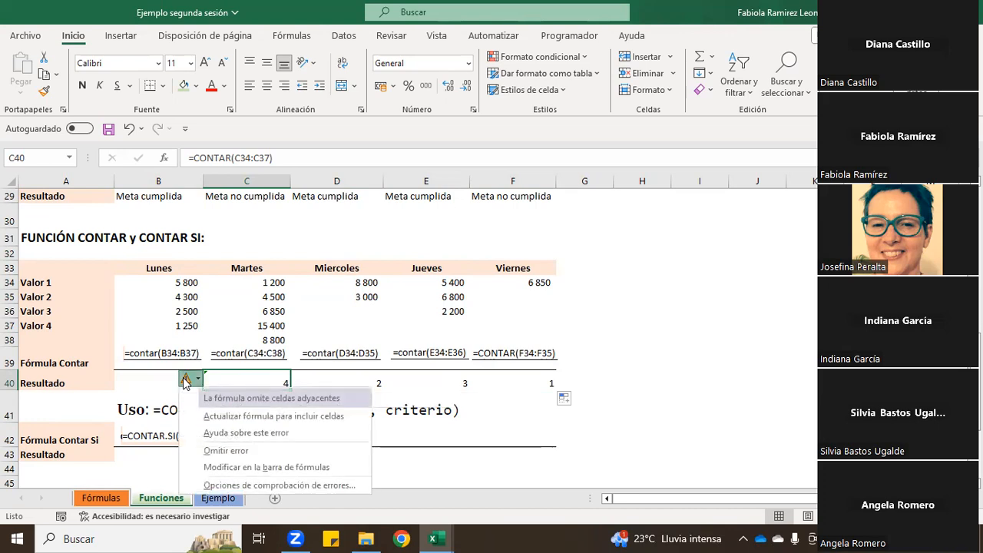
click(244, 453)
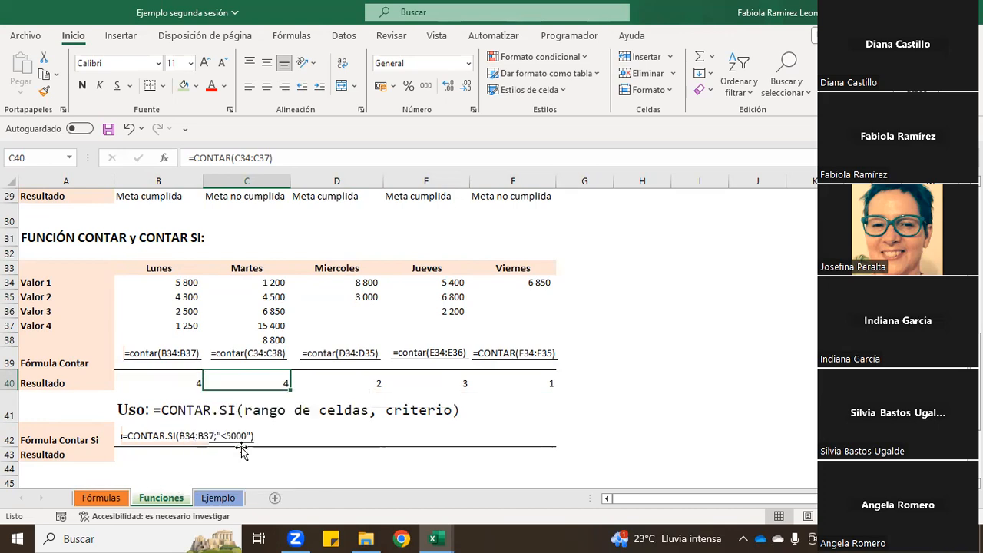
Compare the CONTAR ranges in B40 and C40 and clear the copied formulas from C40:F40
click(192, 382)
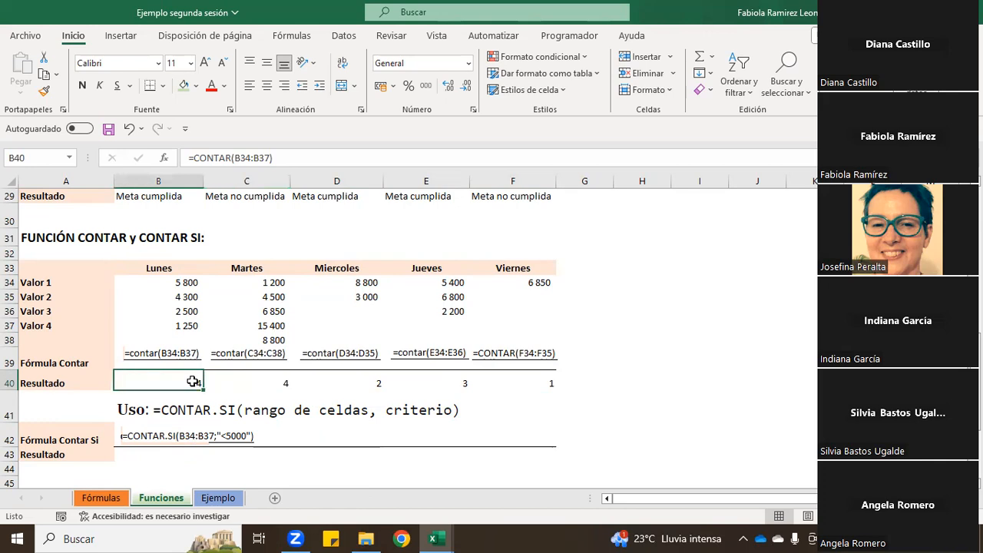
click(232, 381)
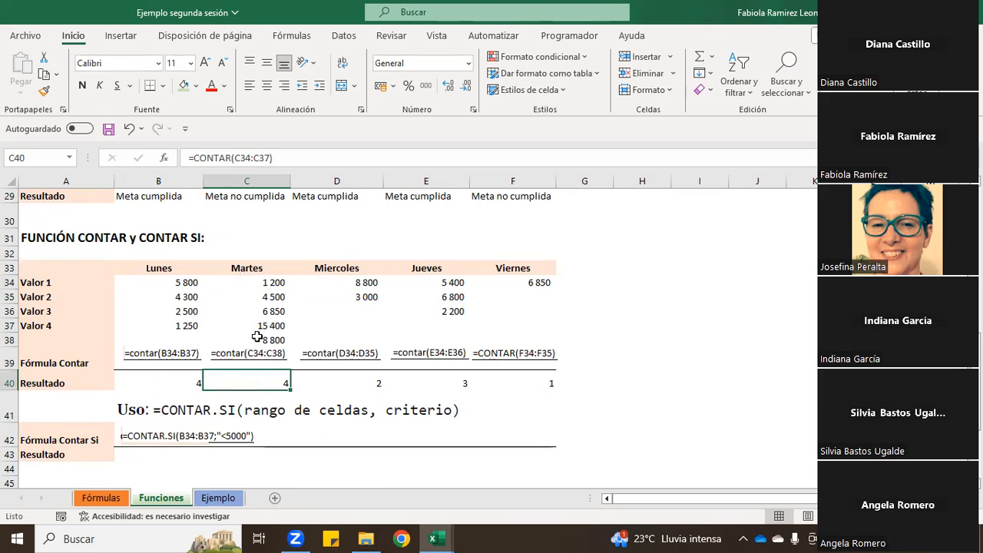
click(188, 382)
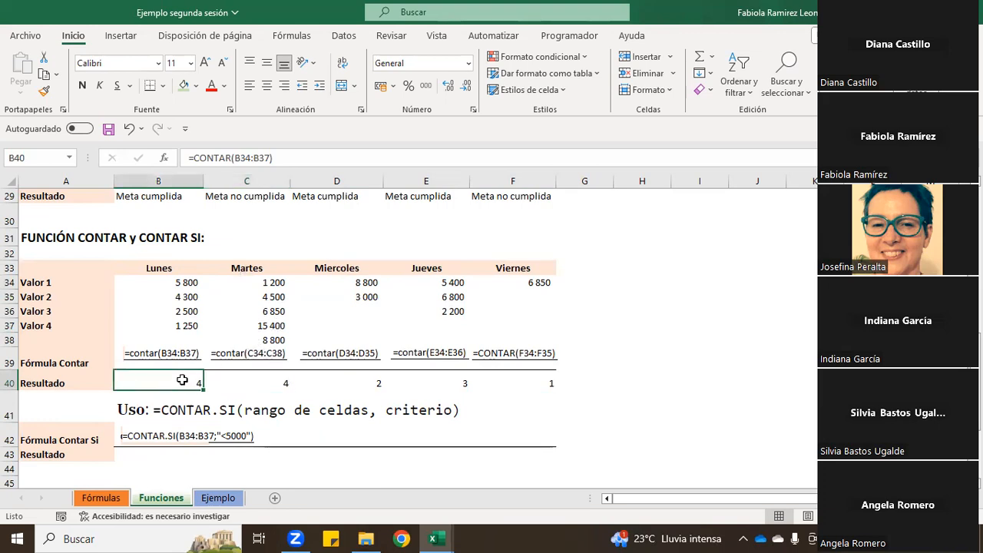
click(223, 382)
click(178, 381)
drag(212, 382, 522, 380)
right_click(523, 380)
click(592, 279)
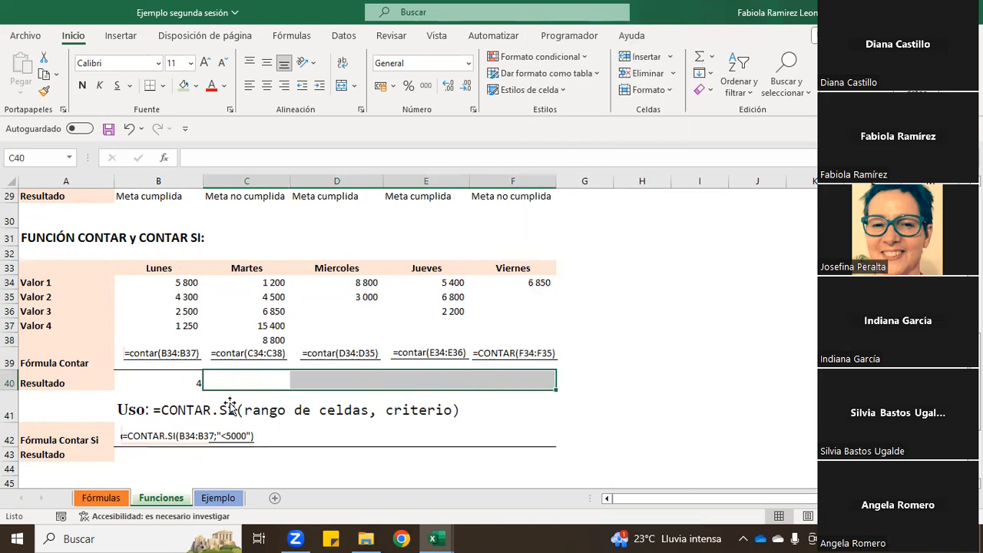
Enter a CONTAR formula in C40 that counts the Martes values in C34:C38, including the extra fifth value
click(230, 383)
drag(194, 285, 198, 326)
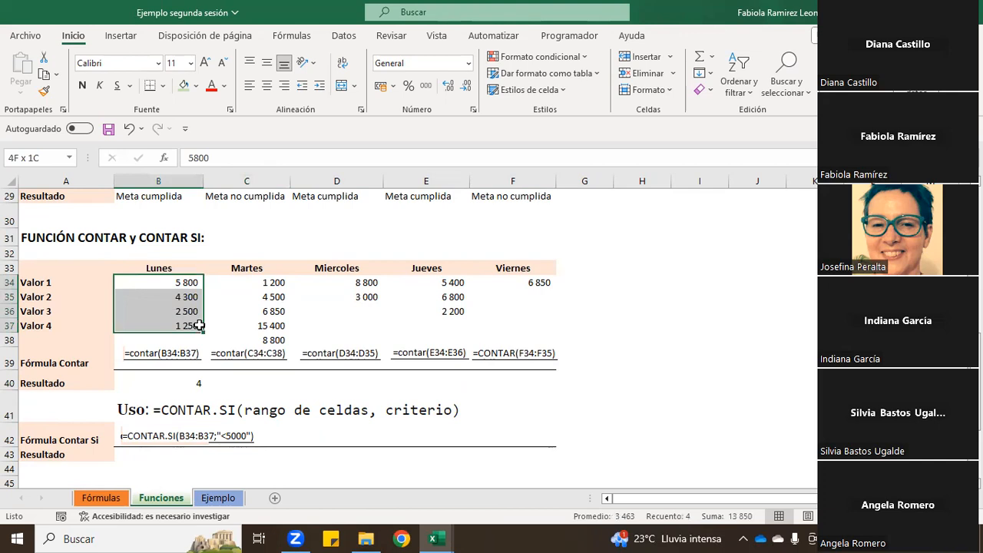
click(269, 342)
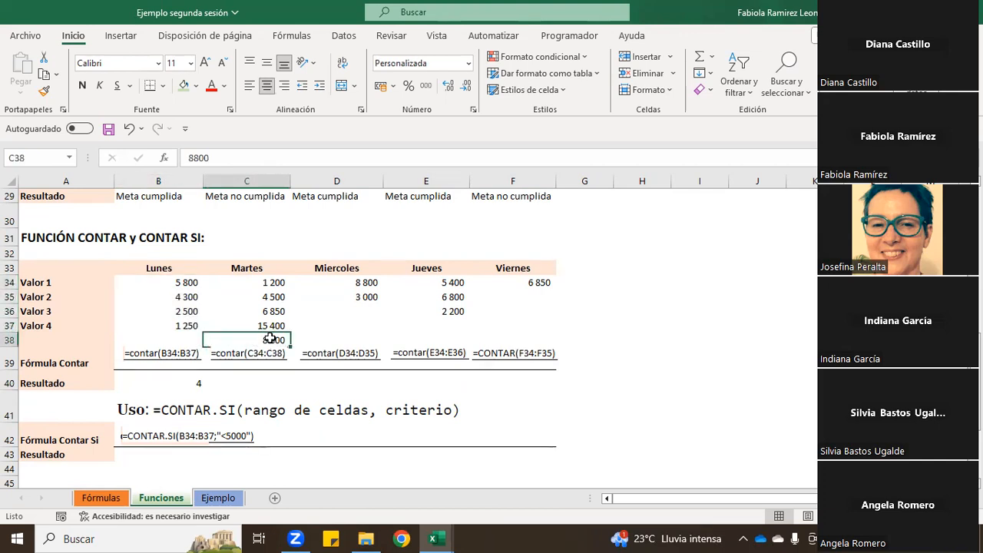
click(243, 378)
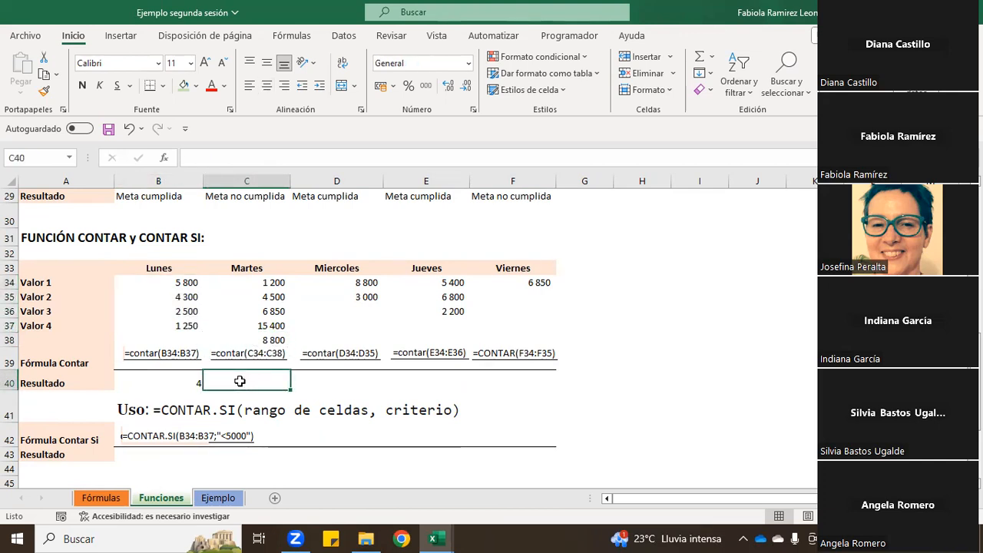
text(=contar()
drag(267, 283, 271, 338)
key(Return)
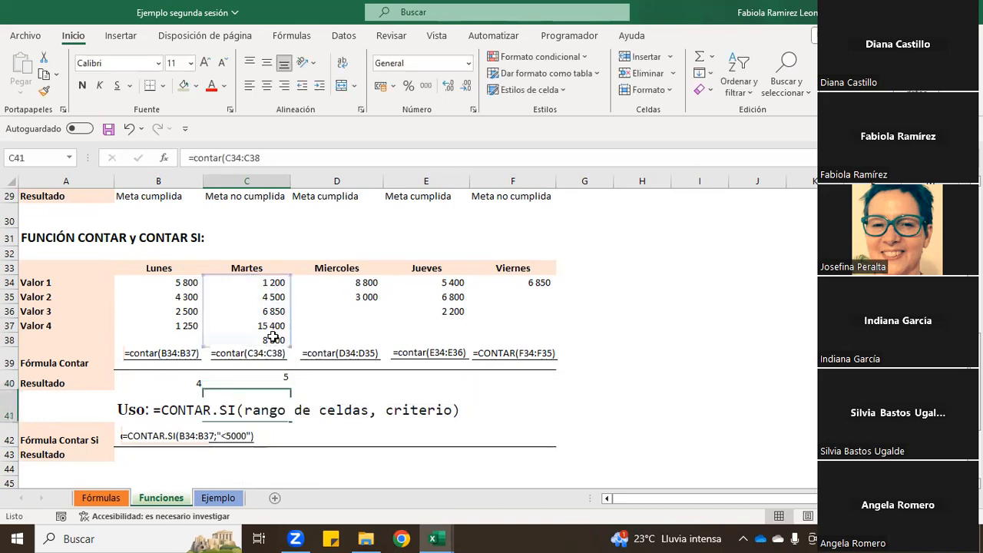
Check the CONTAR result in C40 by going through the Martes values in C34:C38 one by one
click(255, 388)
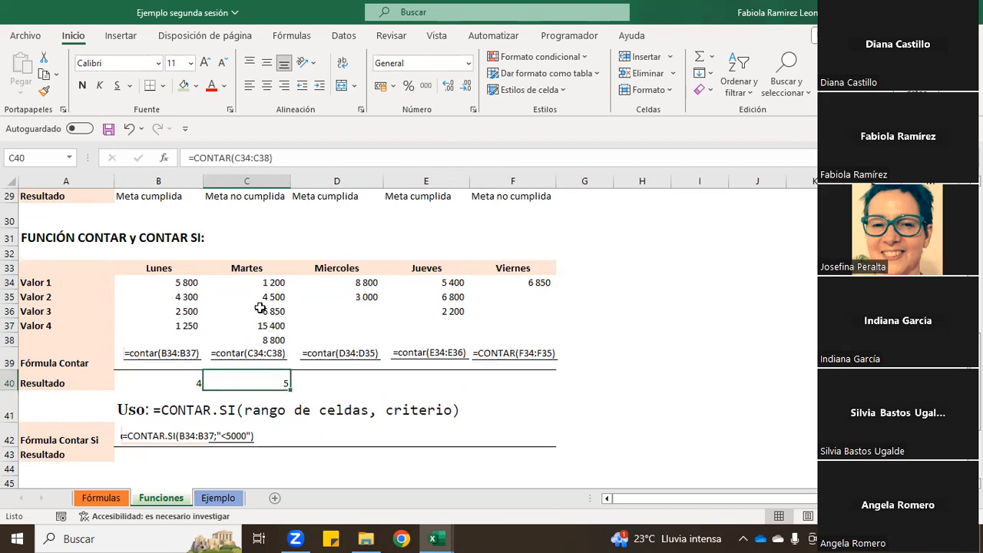
click(265, 283)
key(Down)
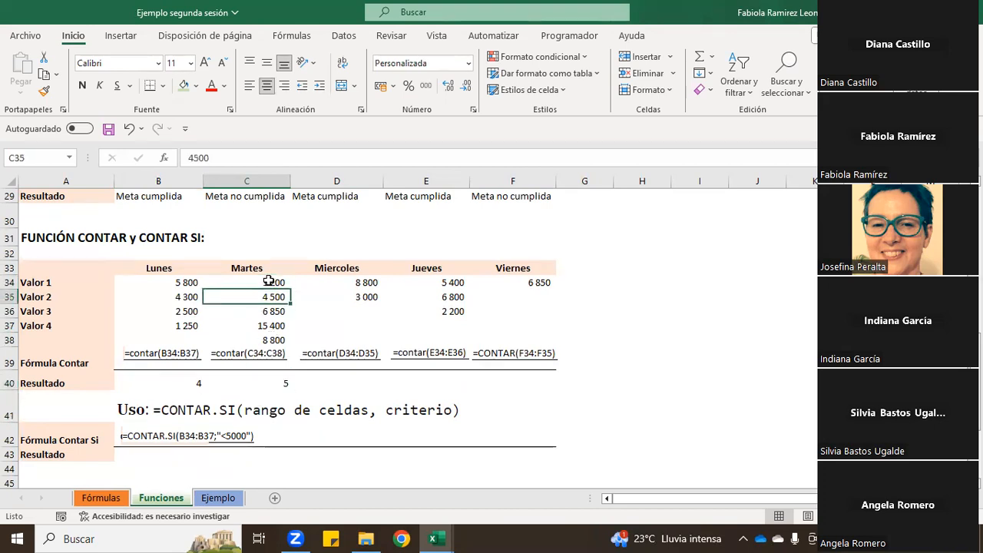
key(Down)
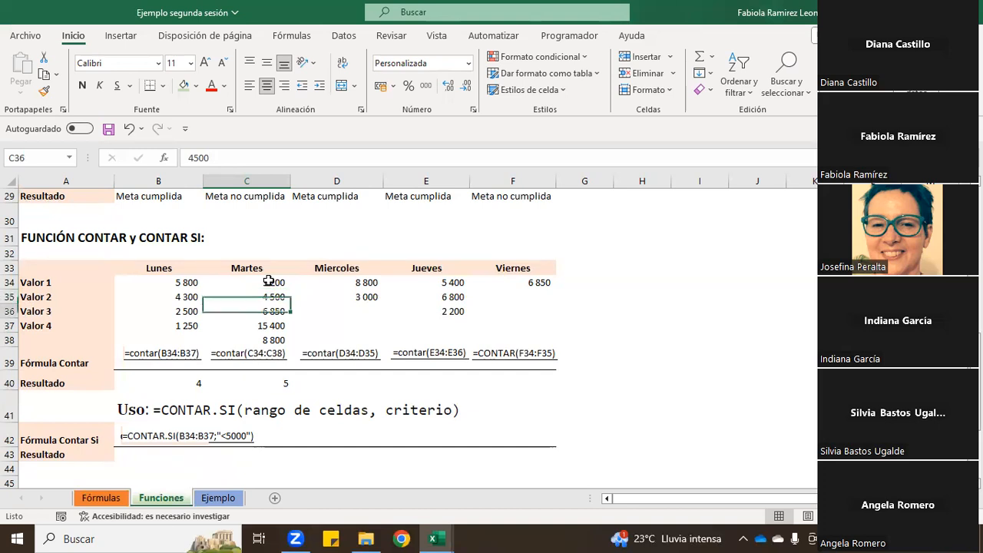
key(Down)
key(Down)
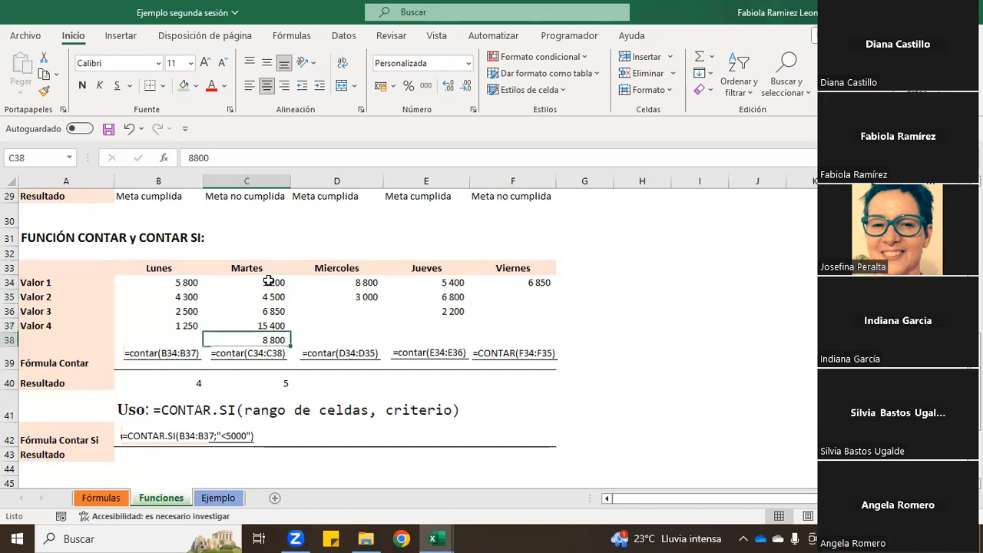
key(Up)
key(Up)
key(Up)
key(Up)
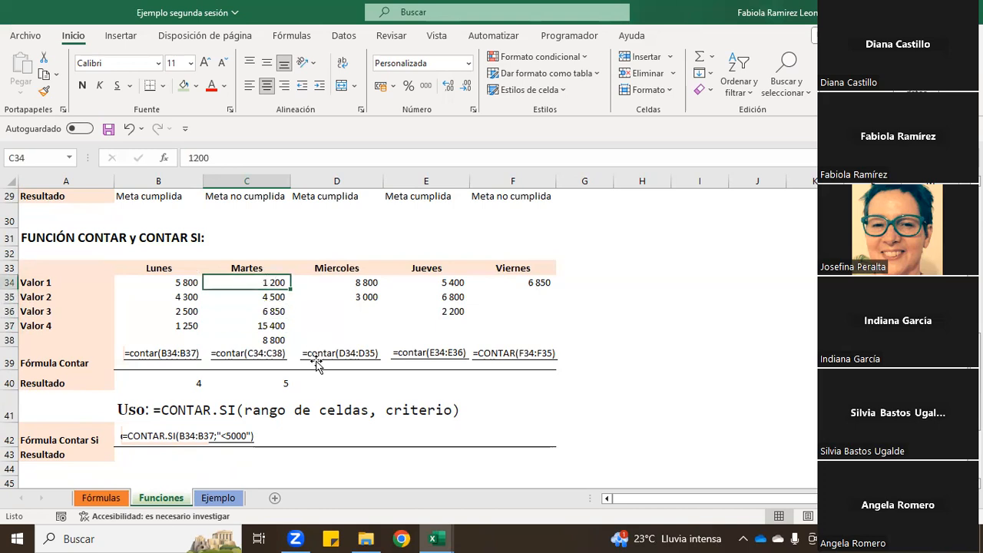
Enter a CONTAR formula in D40 that counts the Miercoles values in D34:D35
click(335, 381)
text(=c)
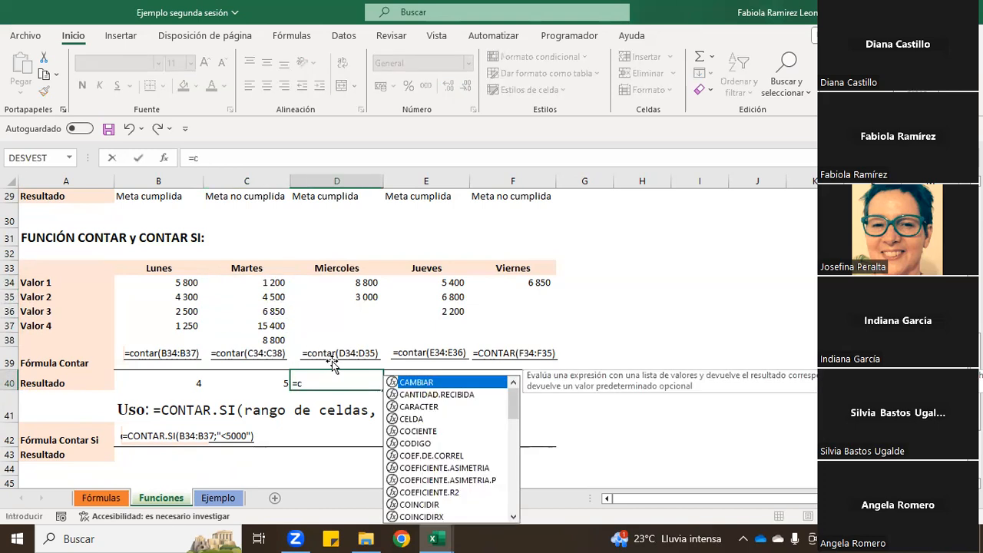
text(ontar()
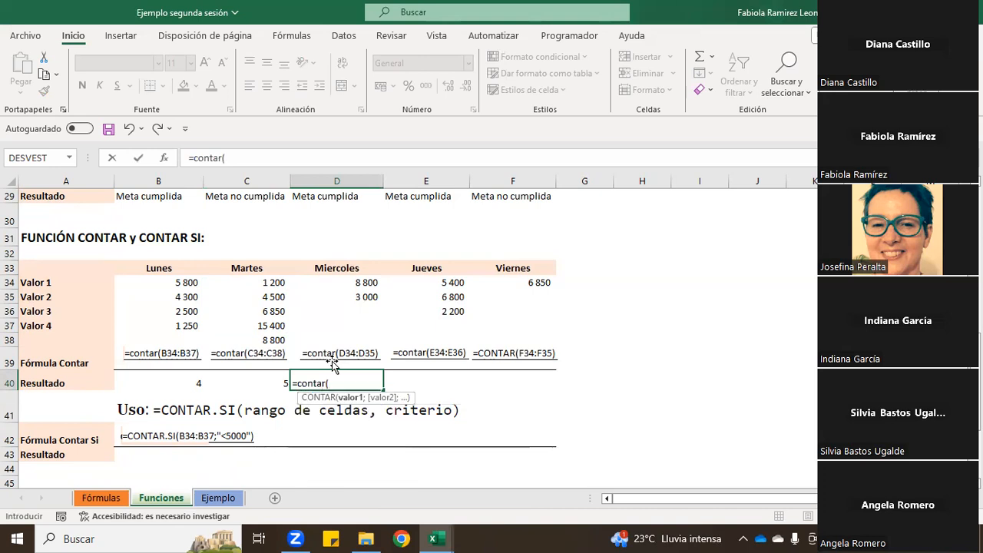
drag(362, 282, 367, 293)
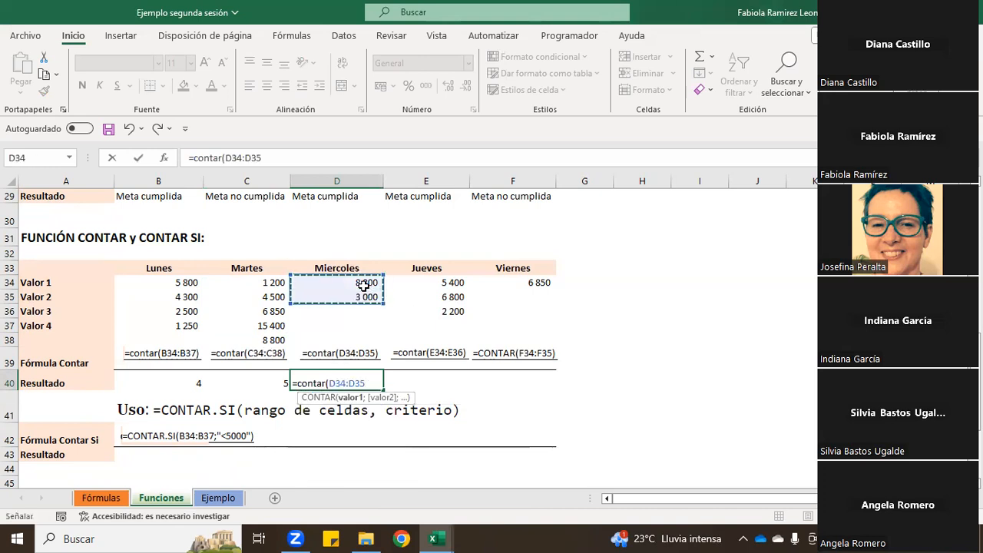
key(Return)
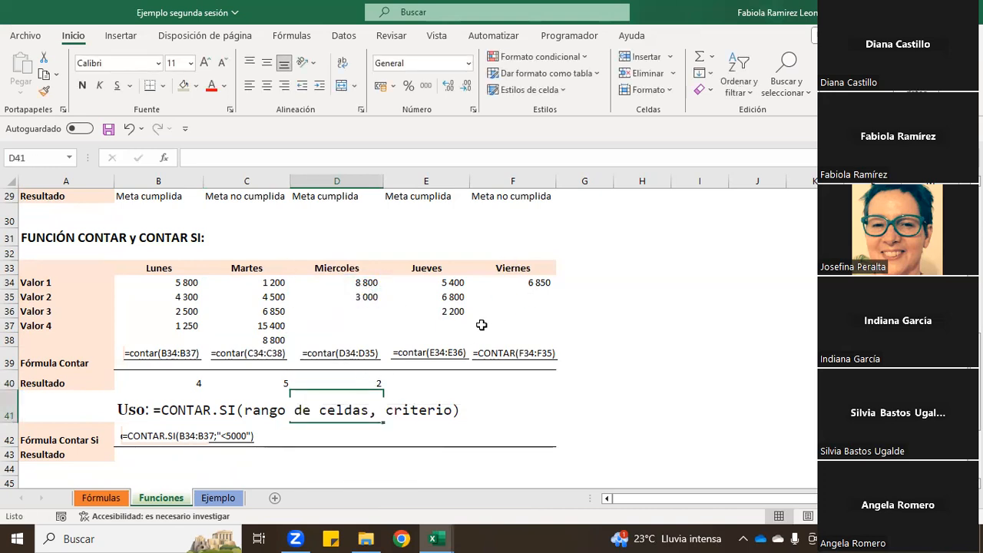
Enter a CONTAR formula in E40 that counts the Jueves values in E34:E36
click(538, 381)
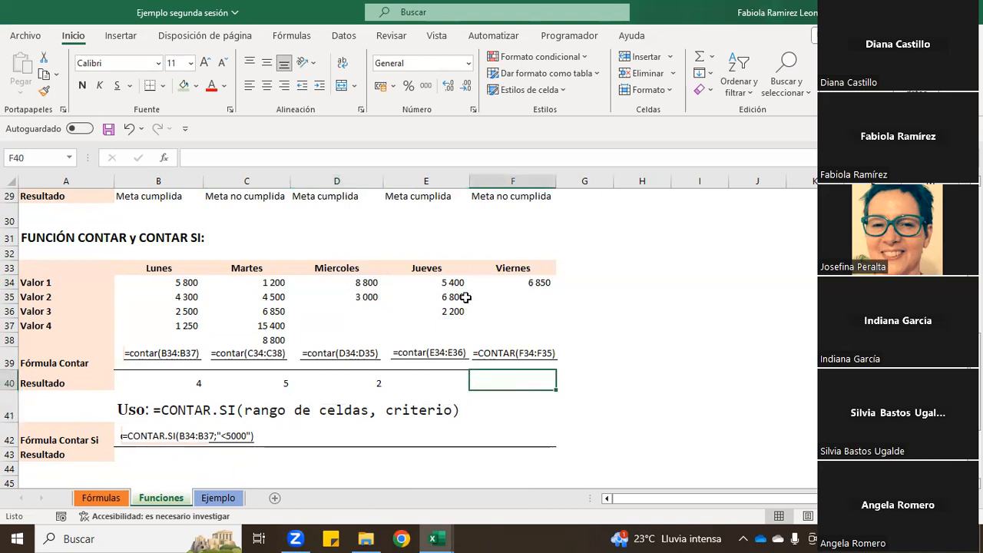
click(450, 377)
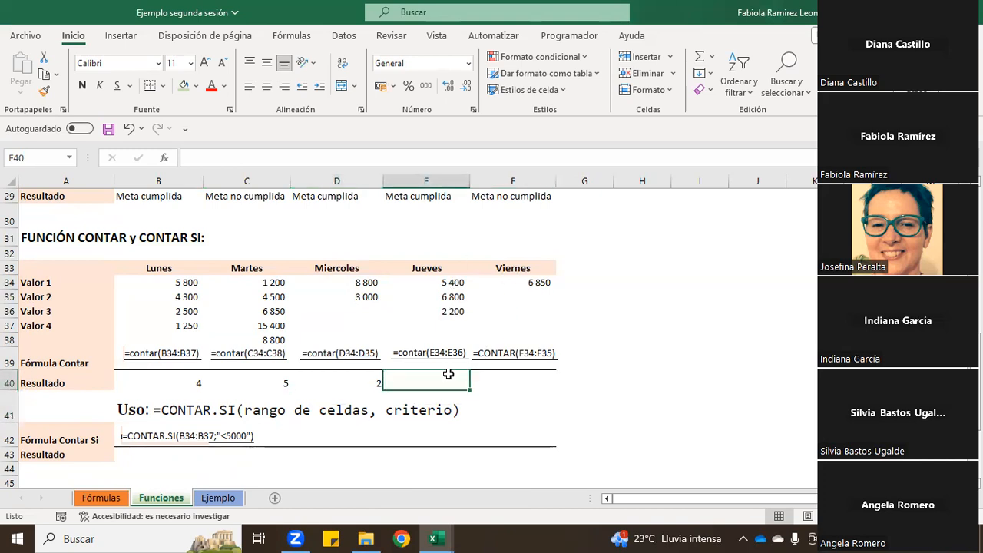
text(=cont)
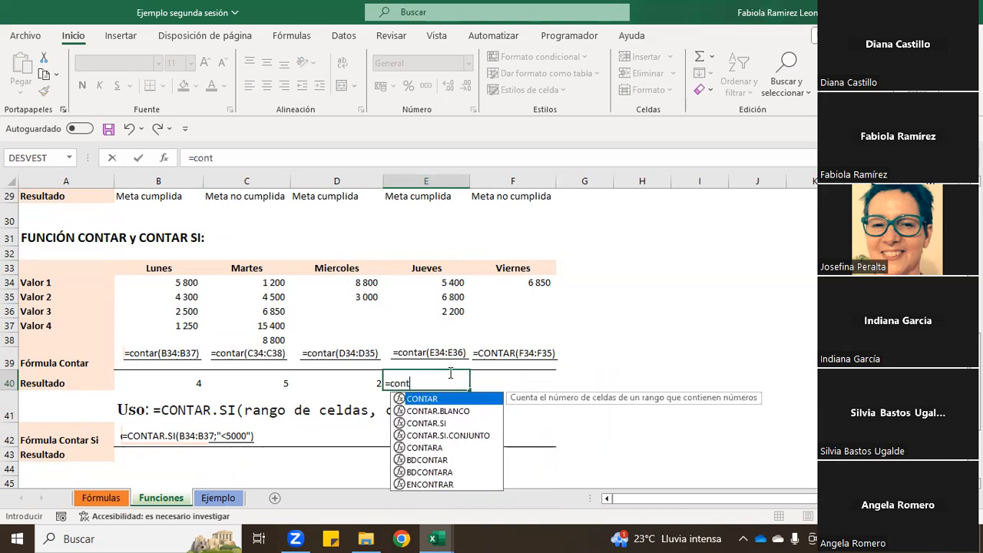
text(ar()
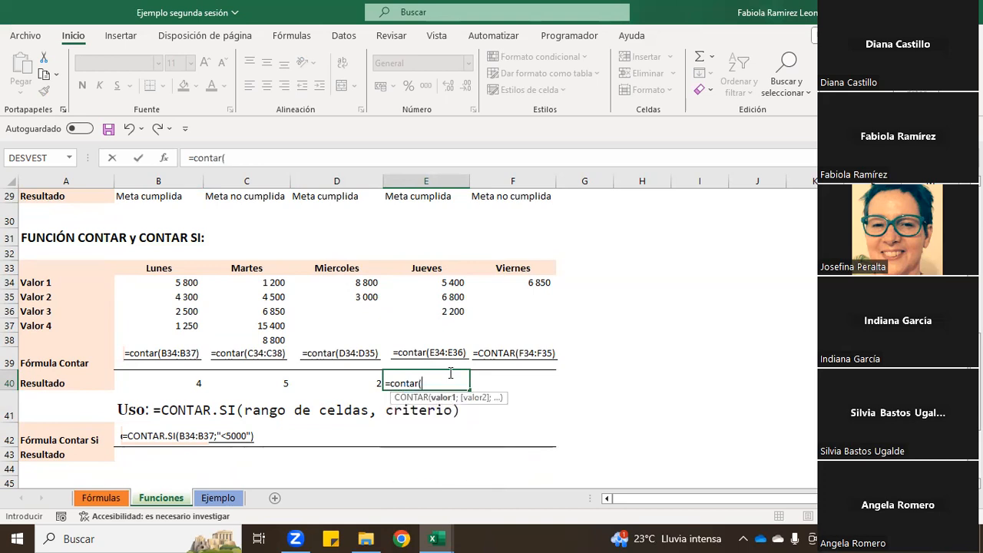
click(436, 286)
drag(436, 286, 446, 312)
key(Return)
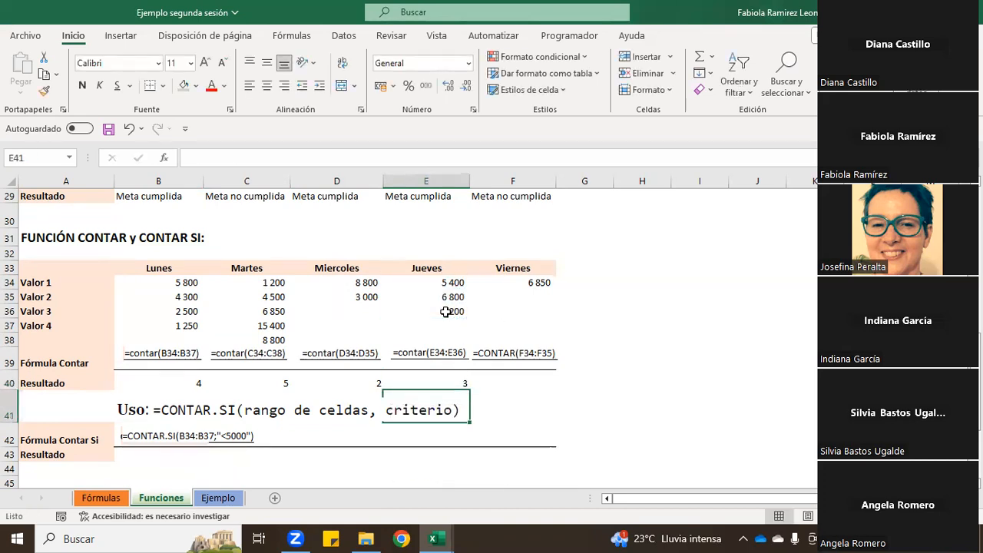
Enter a CONTAR formula in F40 that counts the single Viernes value in F34
click(504, 383)
text(=contar()
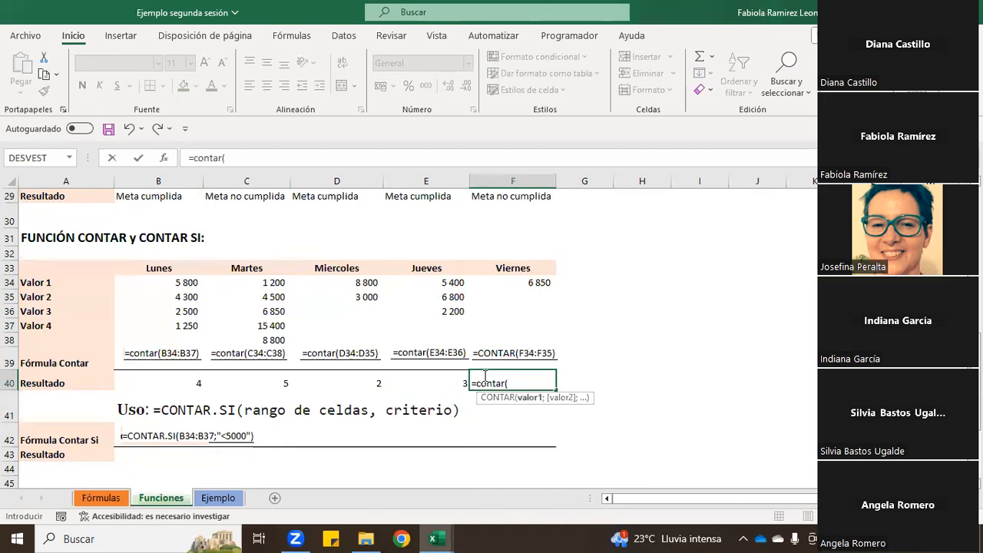
click(539, 283)
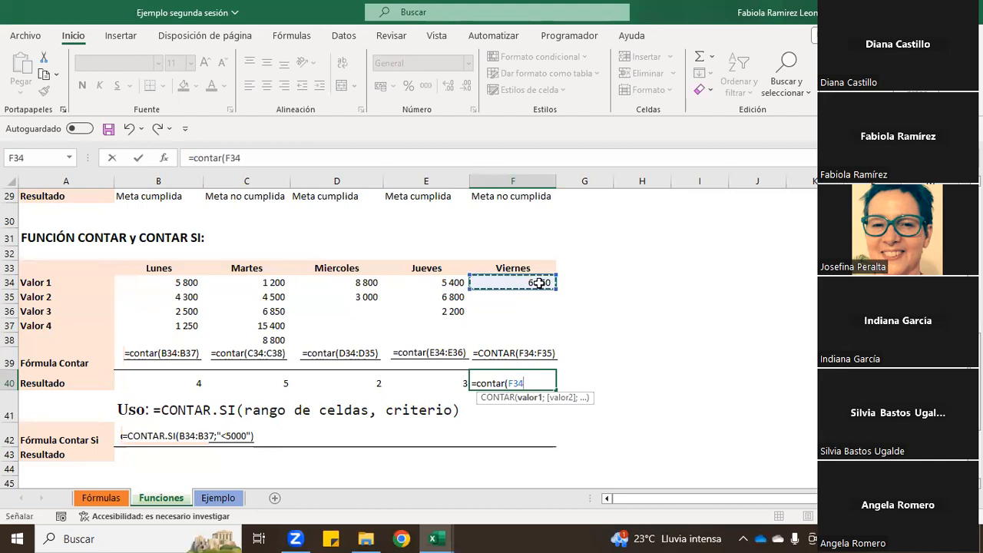
key(Return)
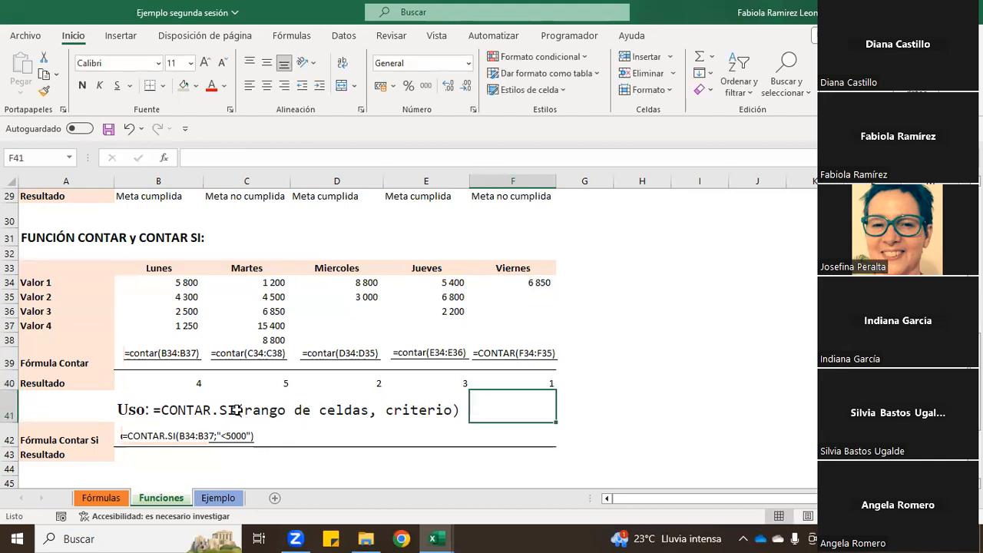
Enter a CONTAR.SI formula in B43 that counts the Lunes values in B34:B37 meeting the criterion "<5000"
scroll(237, 410, down, 2)
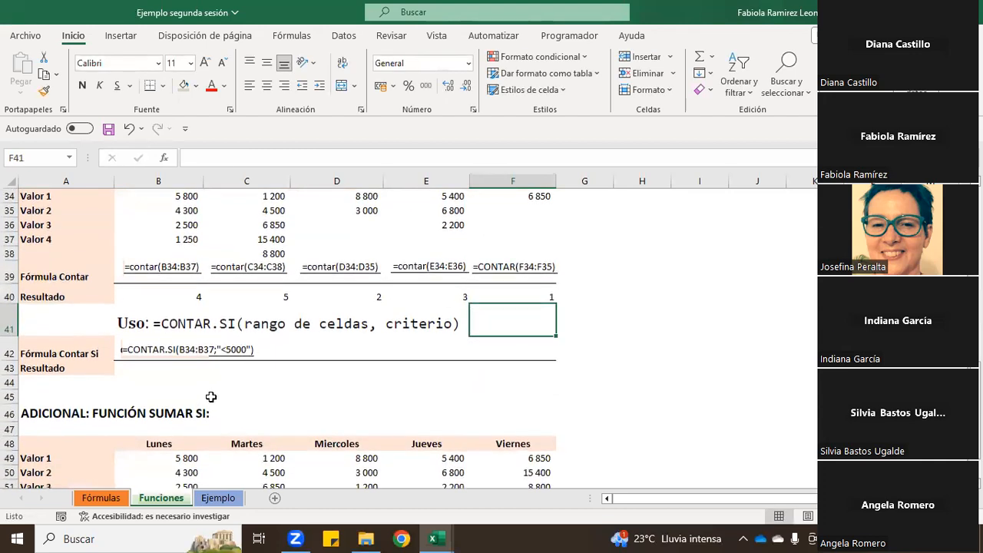
click(138, 381)
click(136, 368)
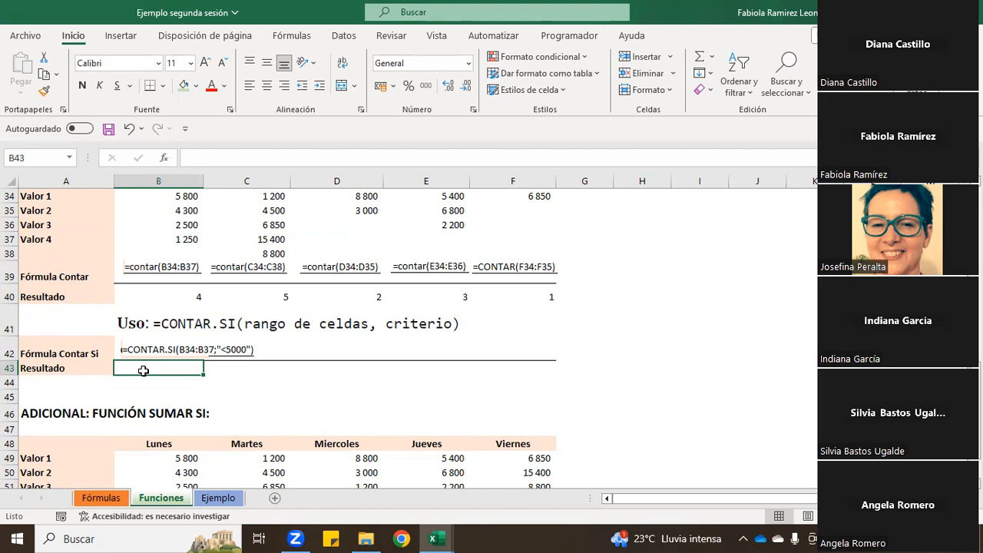
text(=con)
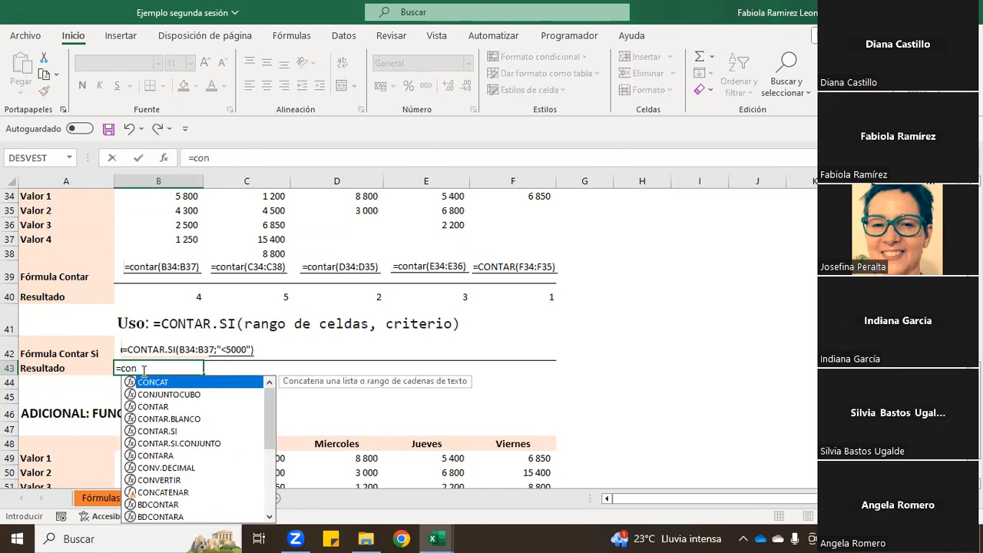
text(tar.si)
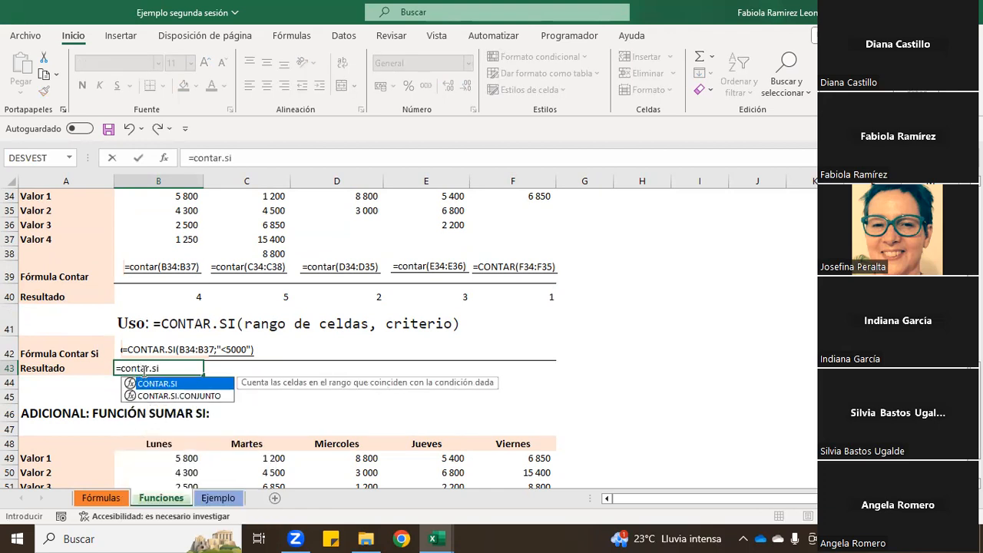
text(()
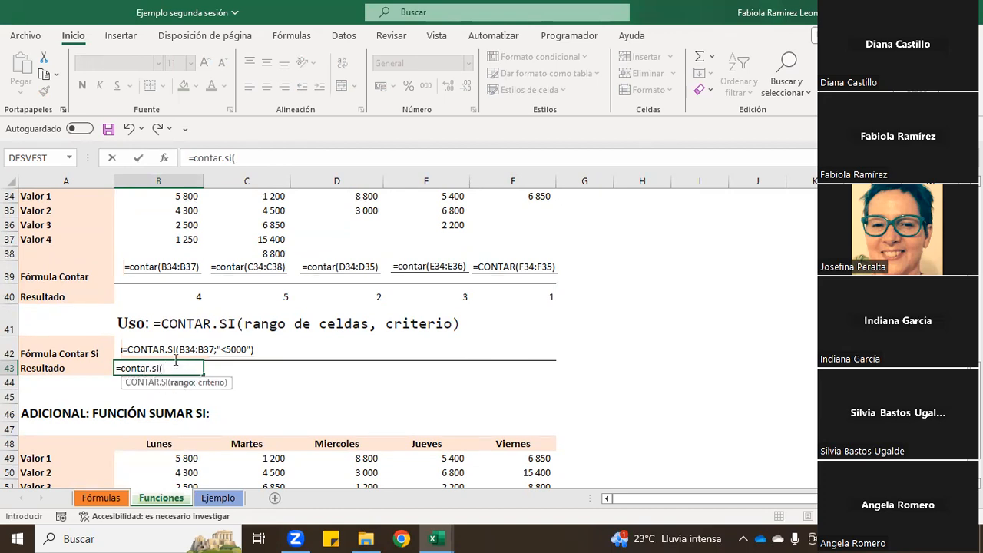
scroll(172, 362, up, 1)
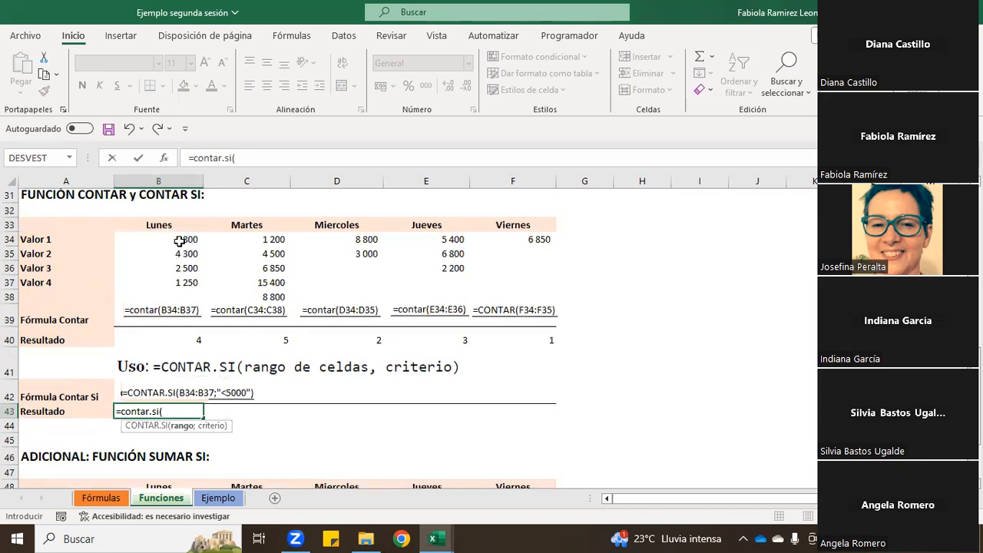
drag(178, 239, 185, 283)
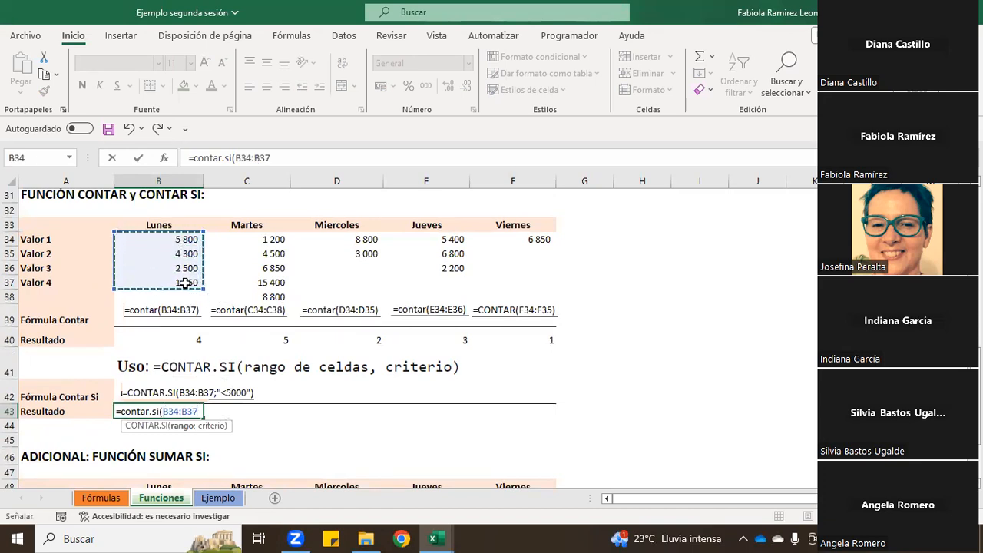
text(;)
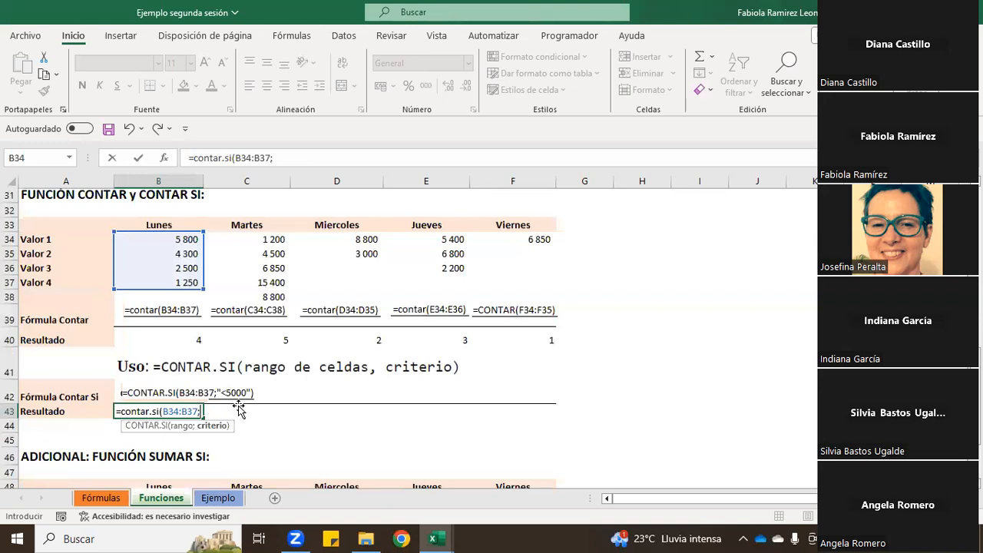
text("<5000)
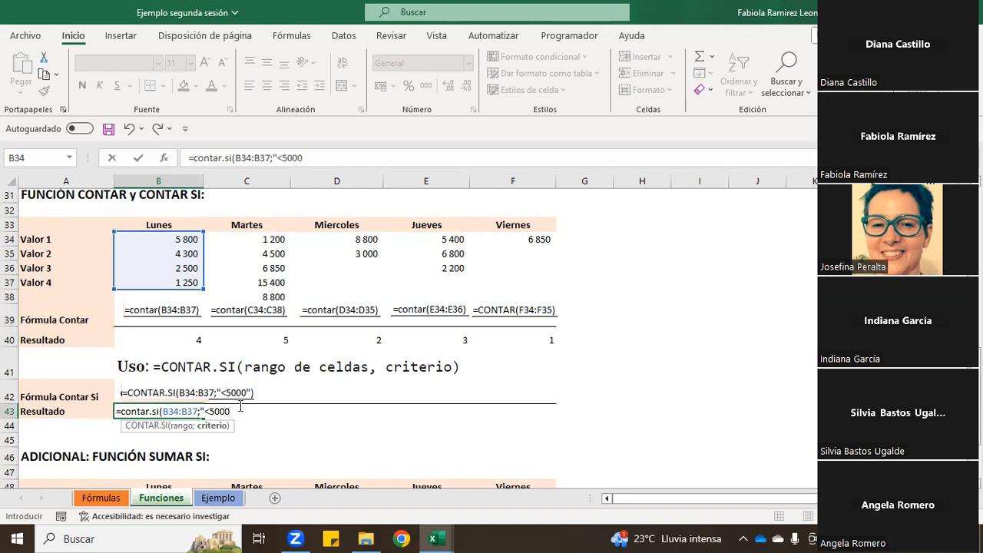
key(BackSpace)
key(BackSpace)
key(BackSpace)
key(BackSpace)
text(5000)
key(BackSpace)
key(BackSpace)
key(BackSpace)
key(BackSpace)
text(>)
key(BackSpace)
text(<5000"))
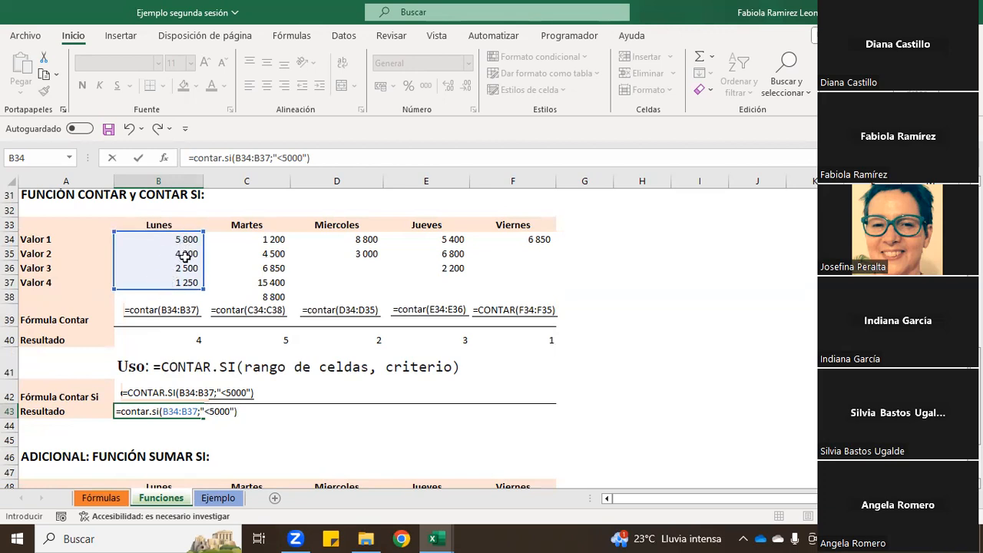
key(Return)
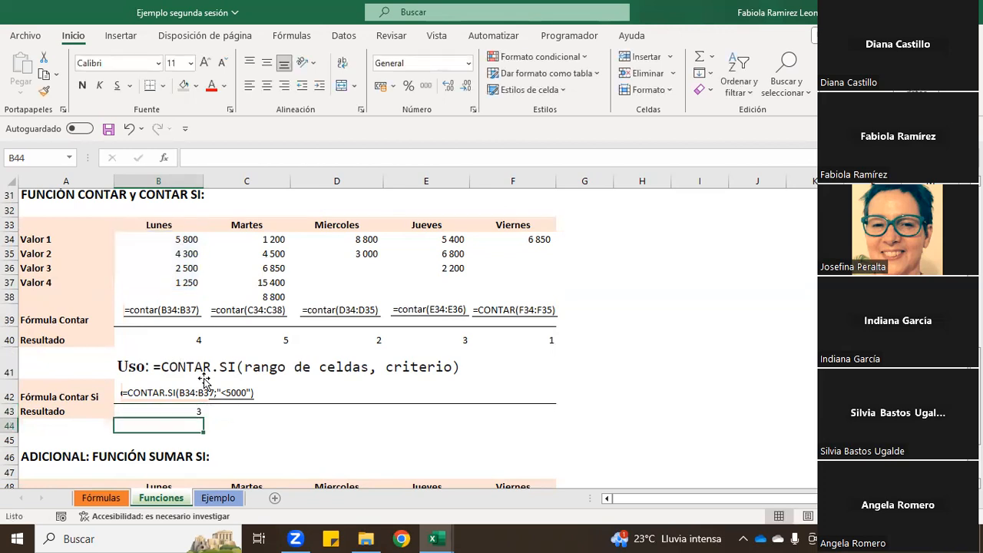
Review the CONTAR.SI formula in B43 and check its result against the Lunes values in B35:B37
click(177, 413)
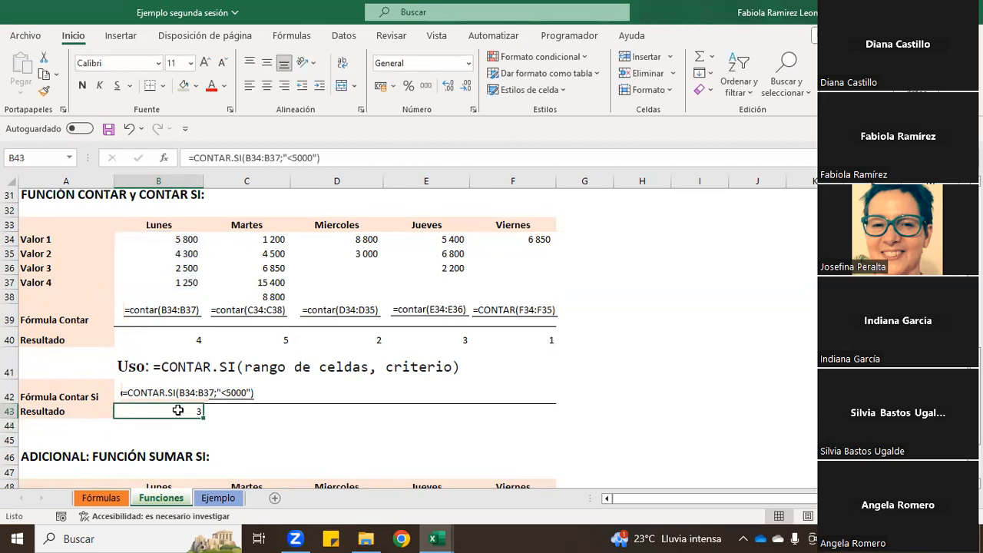
click(293, 158)
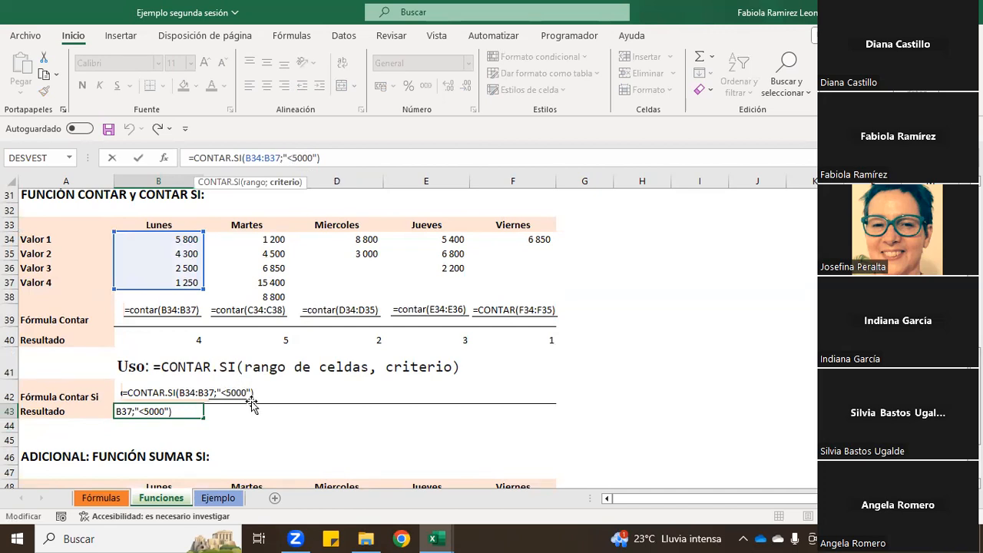
key(Return)
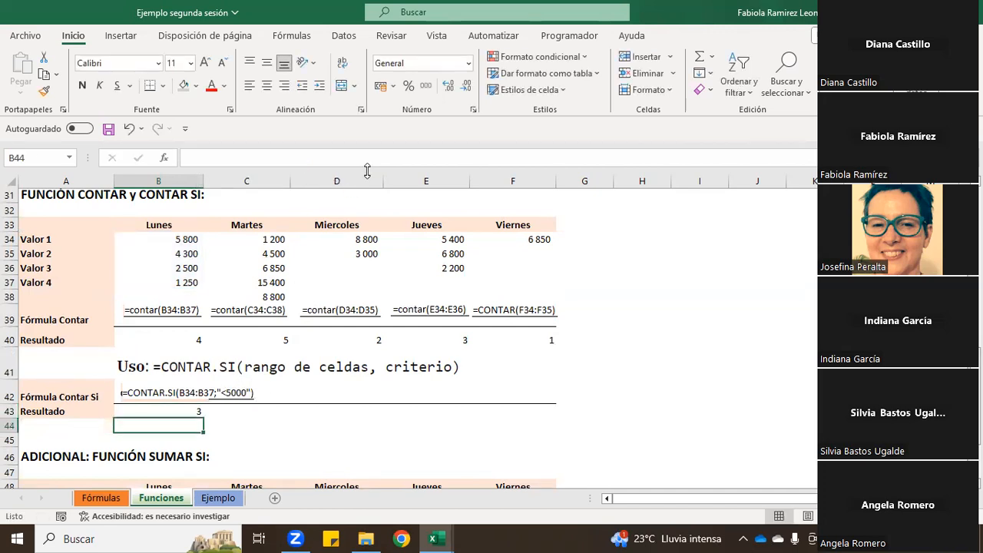
click(145, 411)
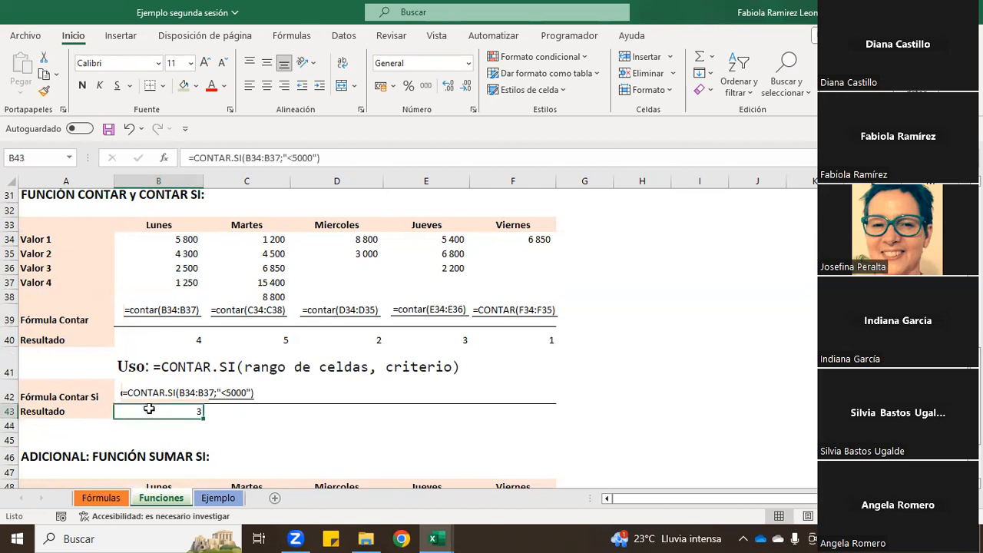
click(185, 252)
click(189, 272)
click(182, 286)
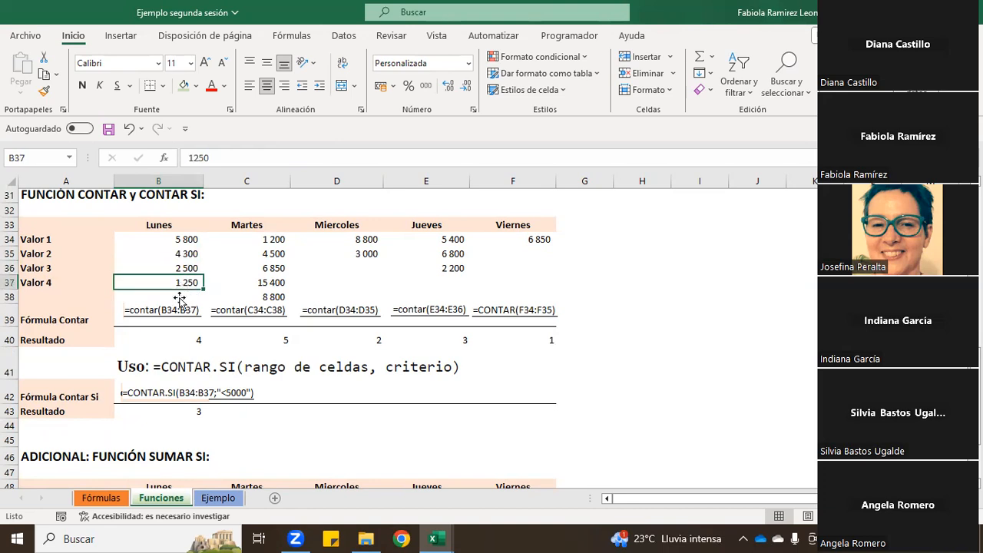
click(185, 255)
drag(185, 254, 185, 283)
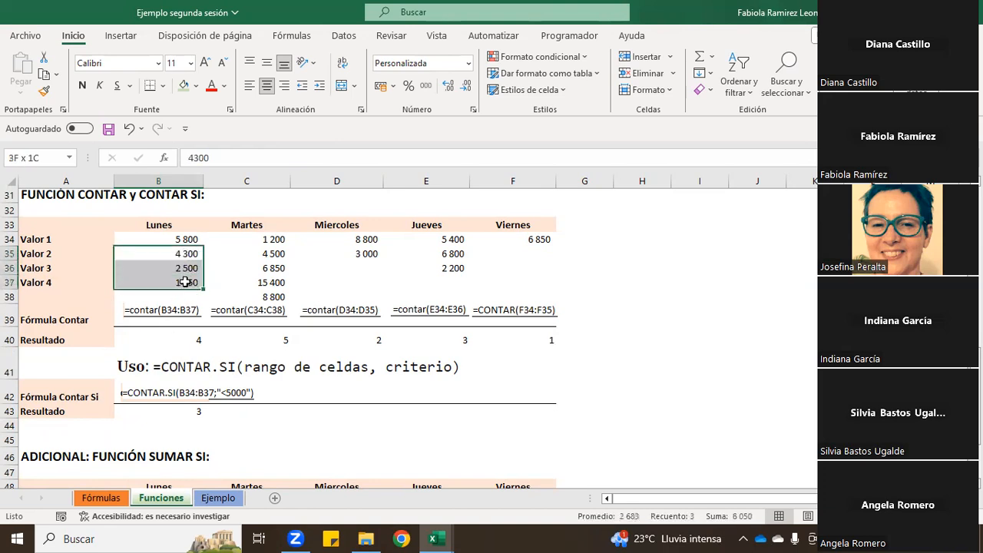
click(165, 411)
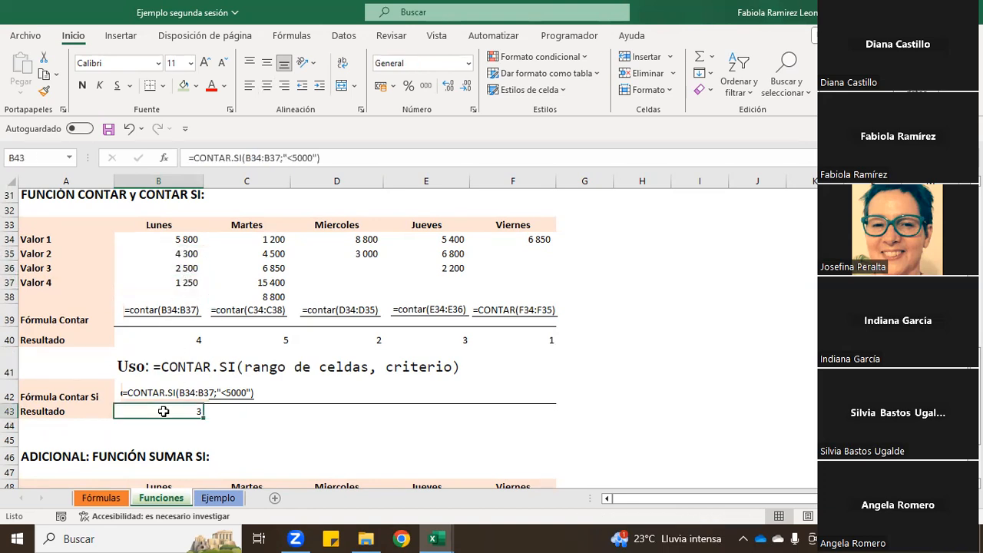
Enter a CONTAR.SI formula in C43 that counts the Martes values in C34:C38 with the criterion "<5000"
click(232, 412)
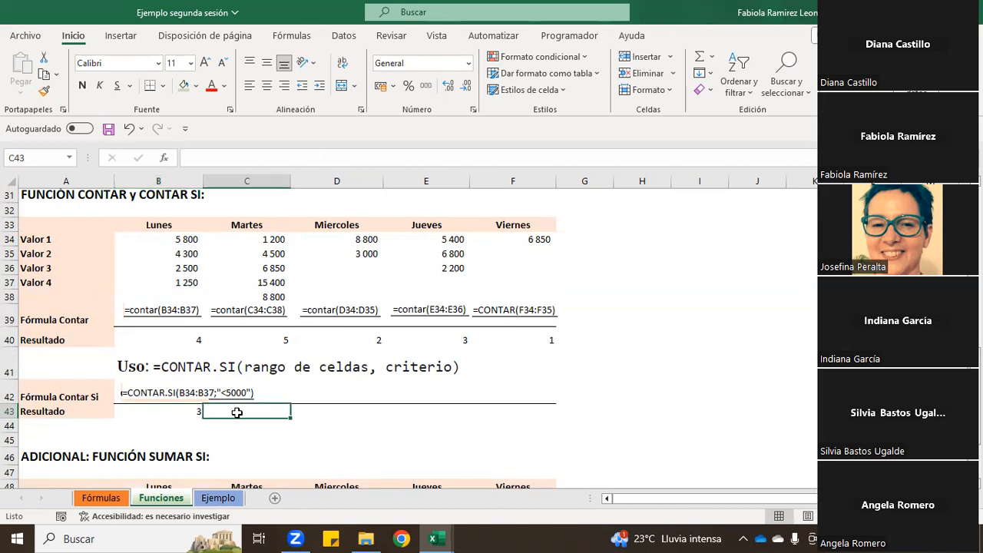
text(=)
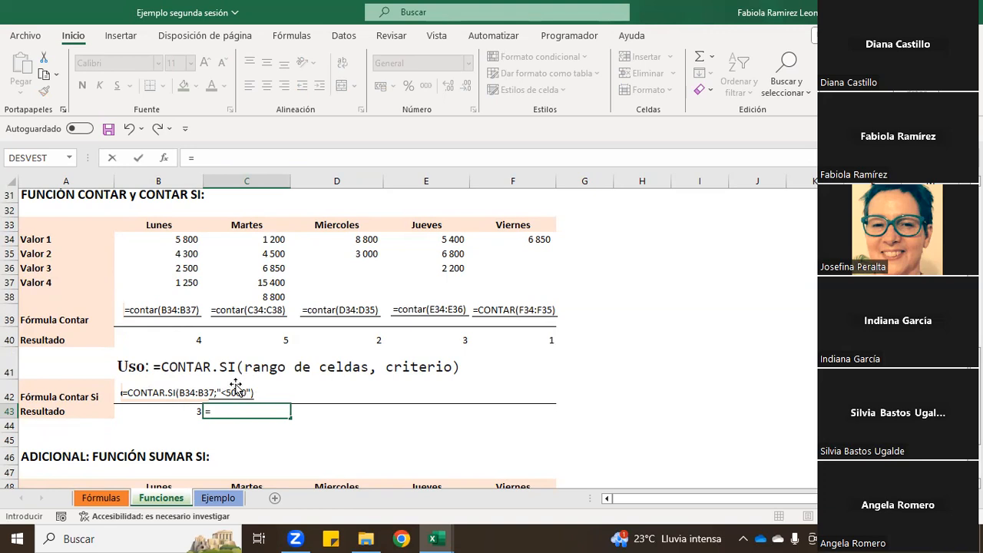
text(conta)
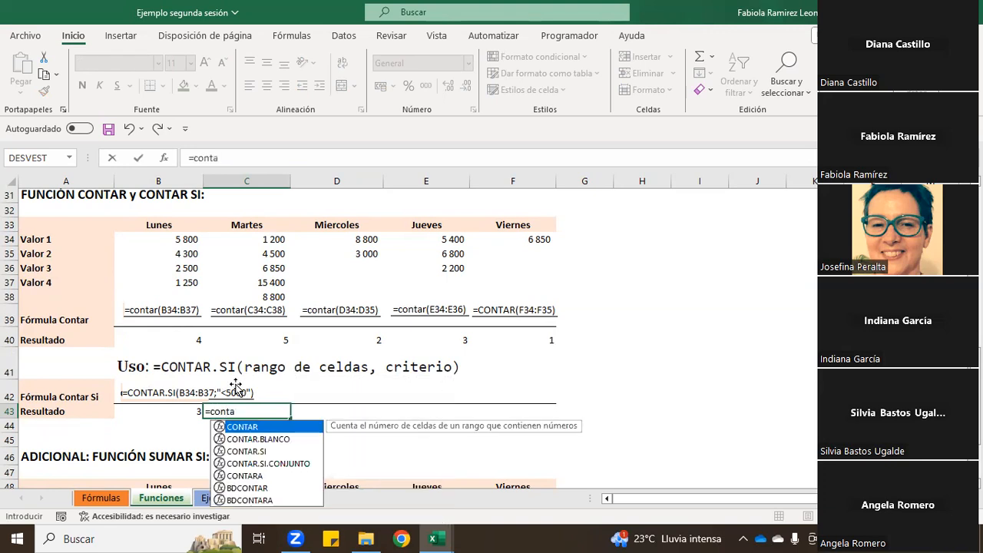
text(r)
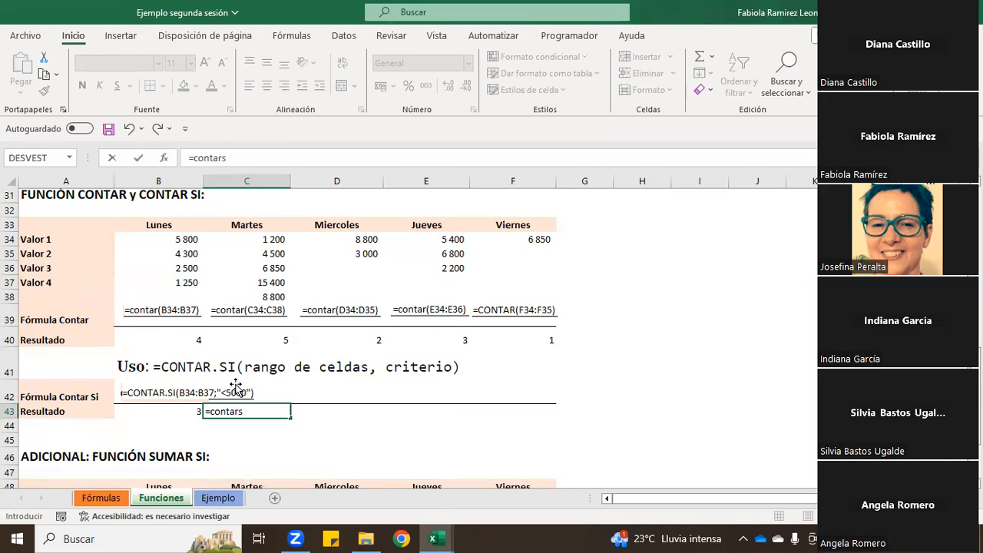
text(.)
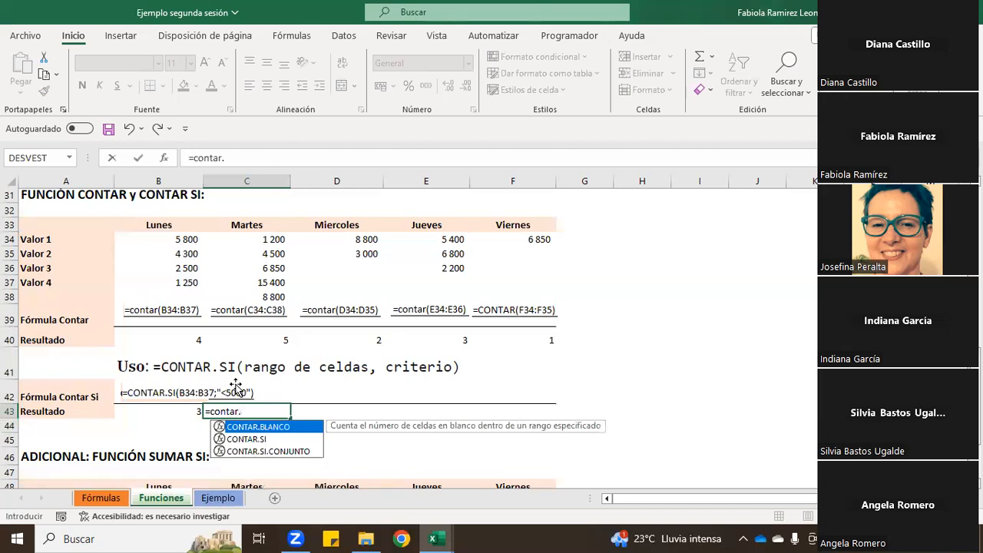
text(si()
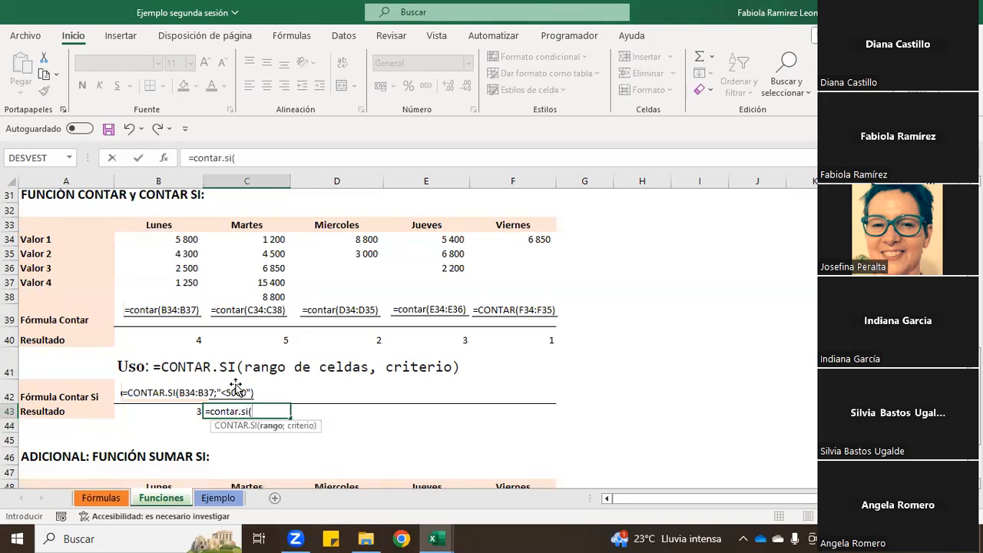
drag(261, 239, 274, 292)
text(;")
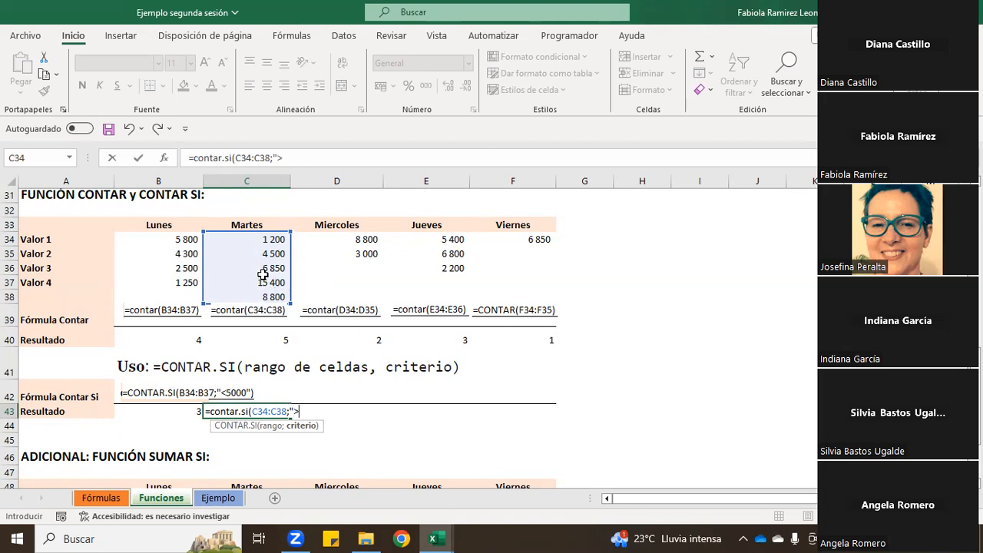
text(<5000)
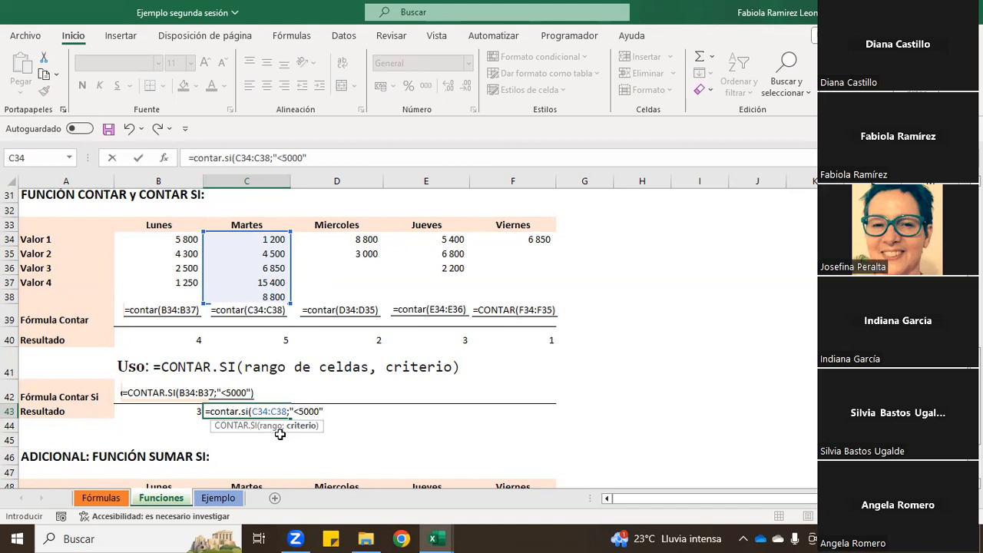
text())
key(Return)
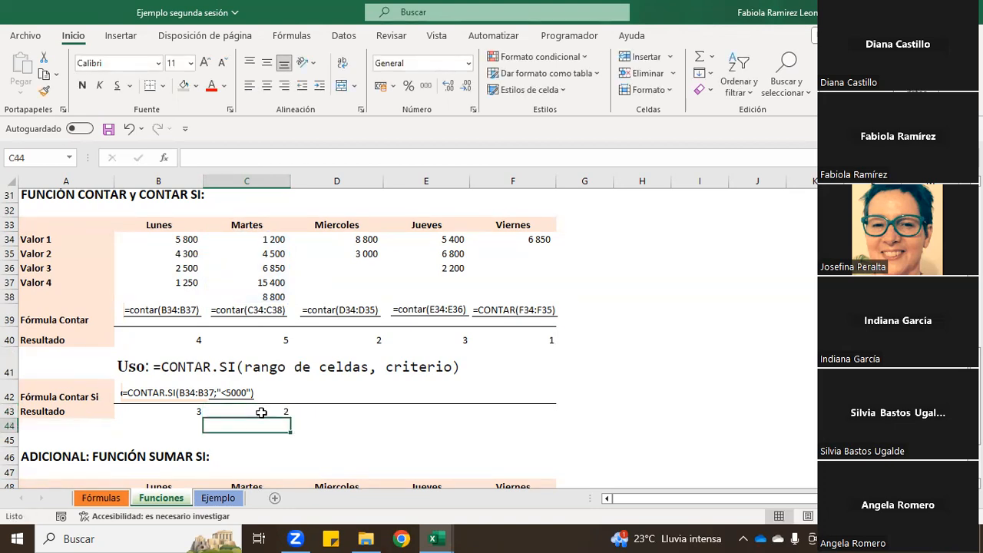
click(261, 413)
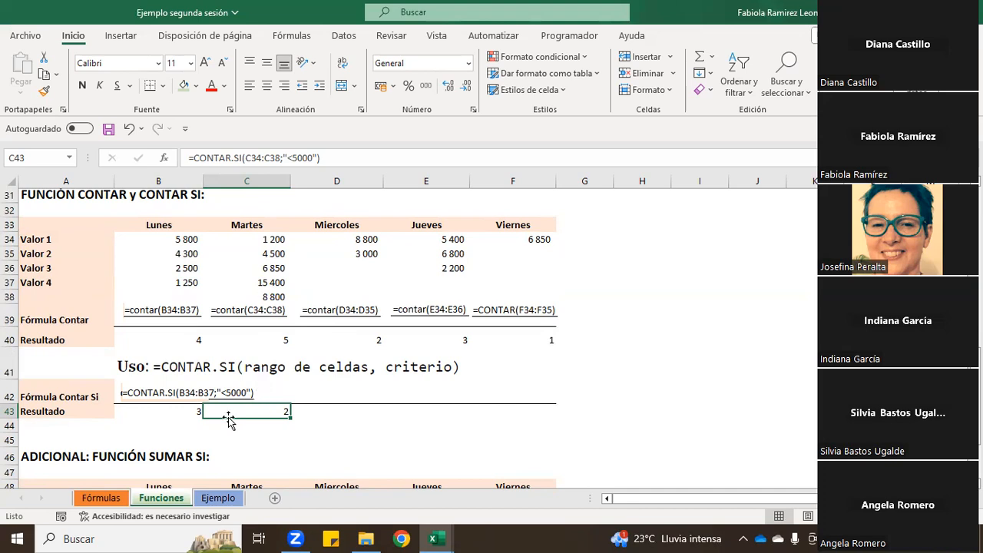
Enter a CONTAR.SI formula in D43 that counts the Miercoles values in D34:D35 with the criterion "<5000"
click(321, 415)
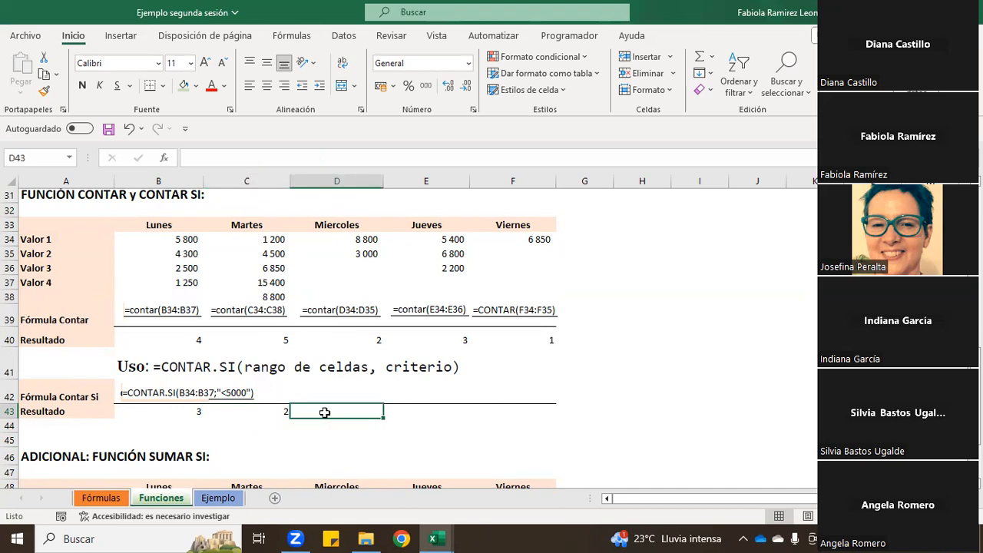
text(=contar)
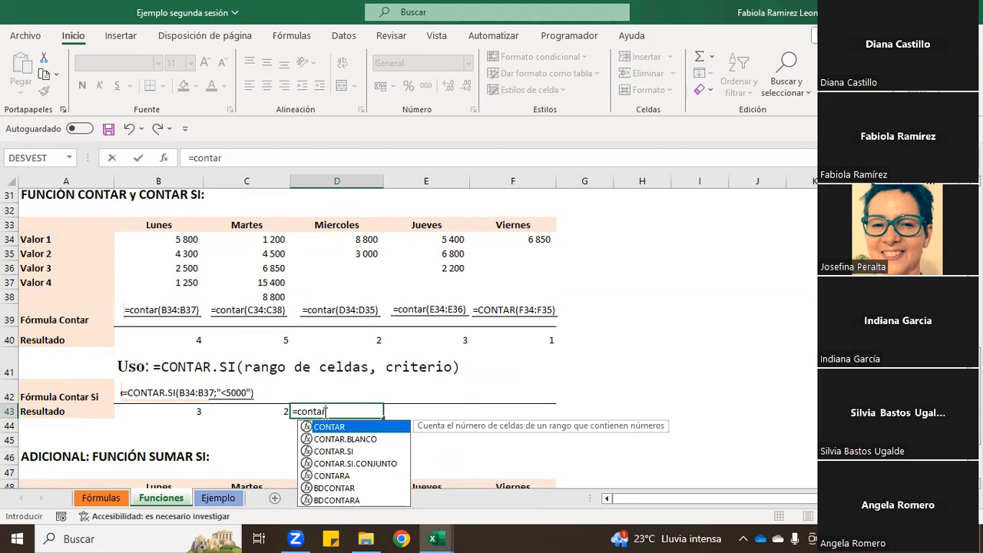
text(.si()
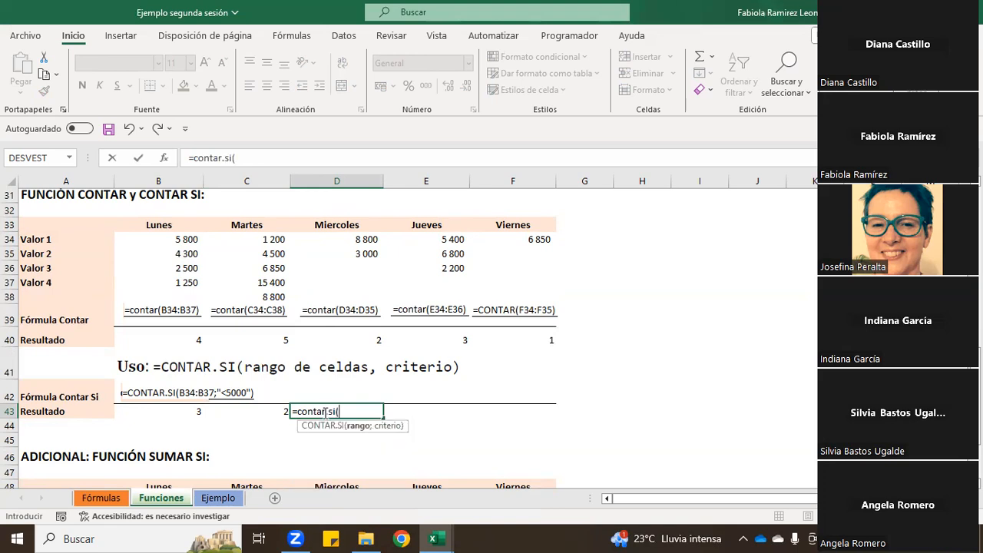
drag(336, 240, 342, 250)
drag(175, 240, 529, 289)
drag(369, 241, 369, 253)
text(;")
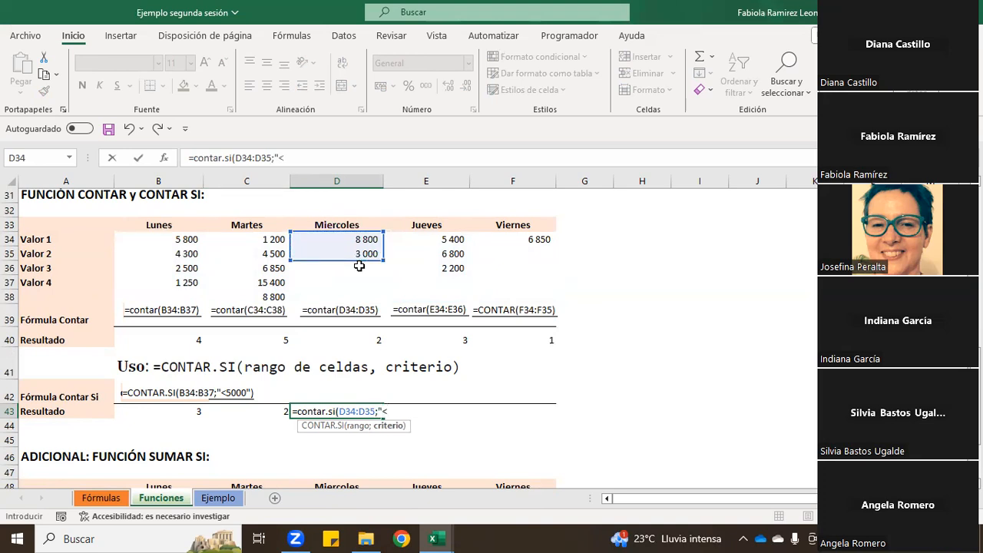
text(<5000)
key(Return)
Enter a CONTAR.SI formula in E43 that counts the Jueves values in E34:E36 with the criterion "<5000"
click(414, 410)
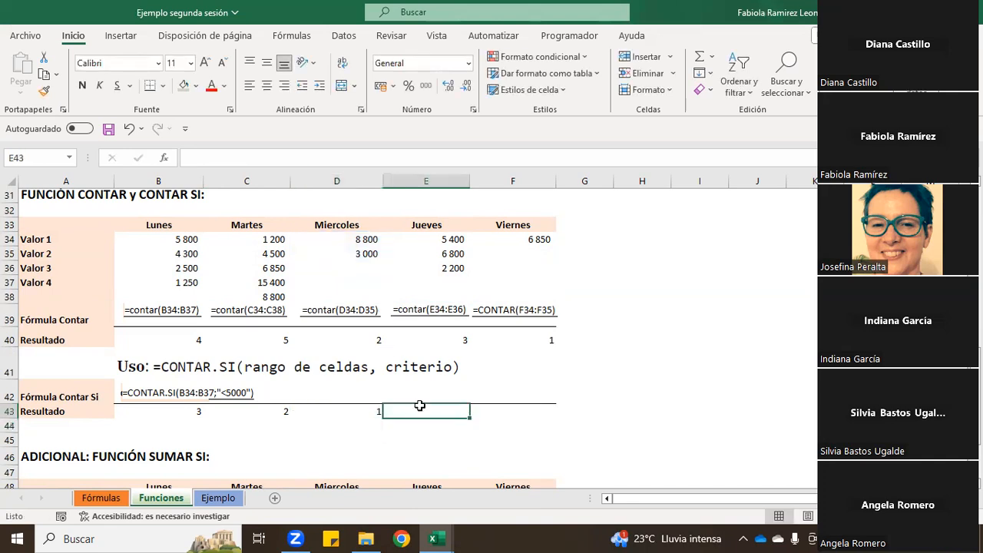
text(=conta)
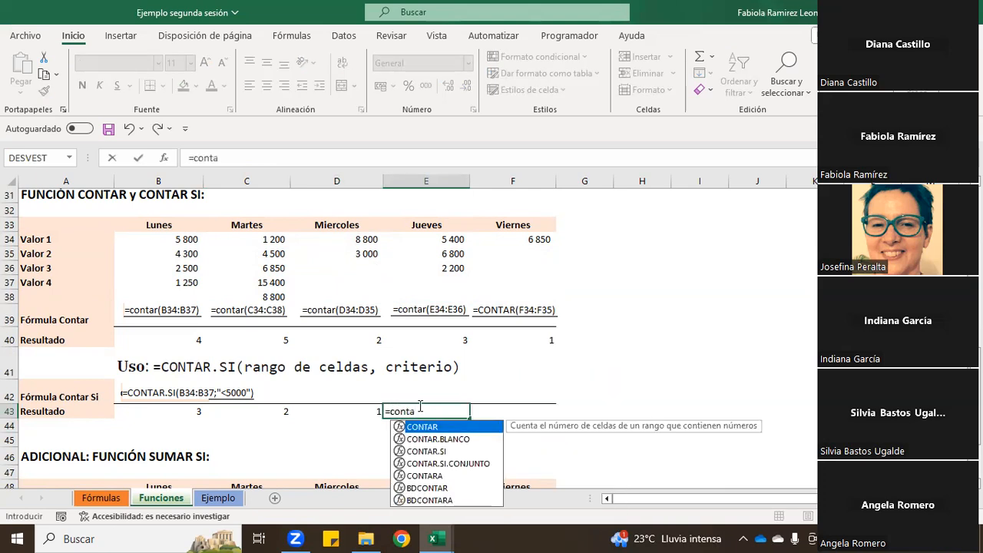
text(r.si)
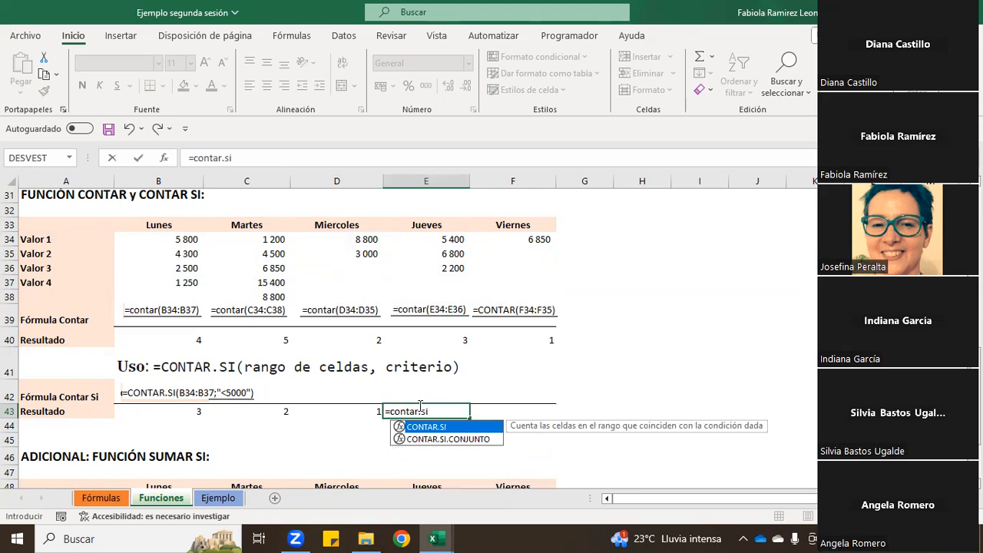
text(()
drag(454, 238, 452, 268)
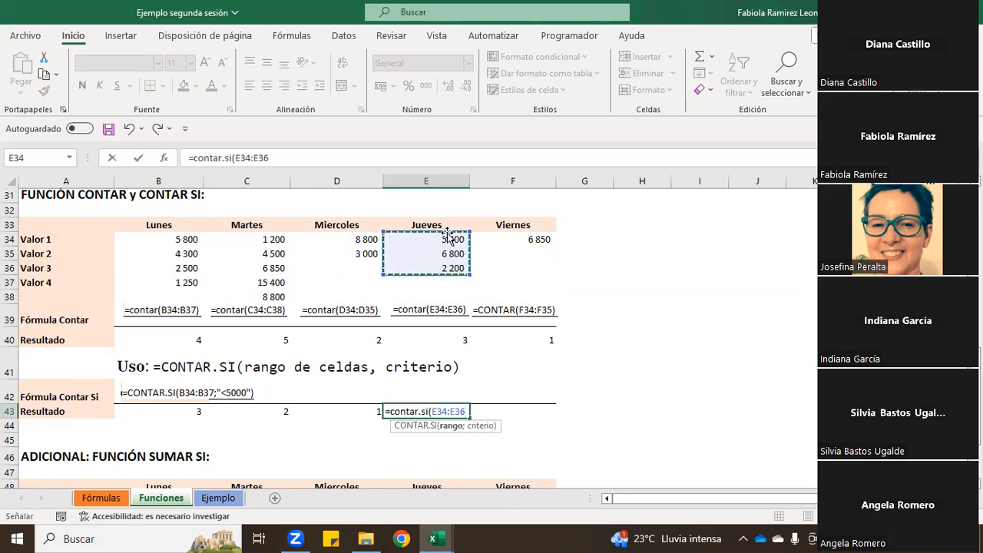
text(;"<5000)
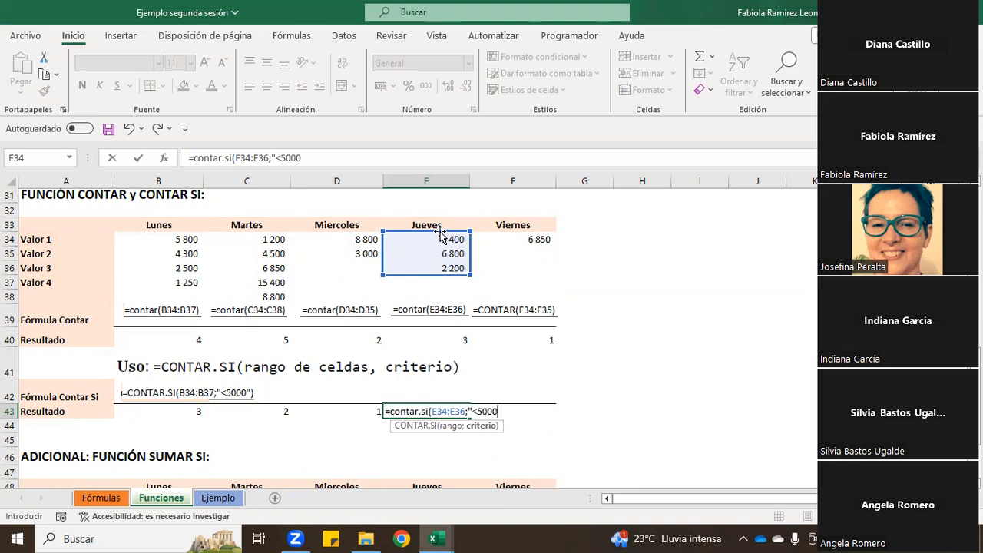
text("))
key(Return)
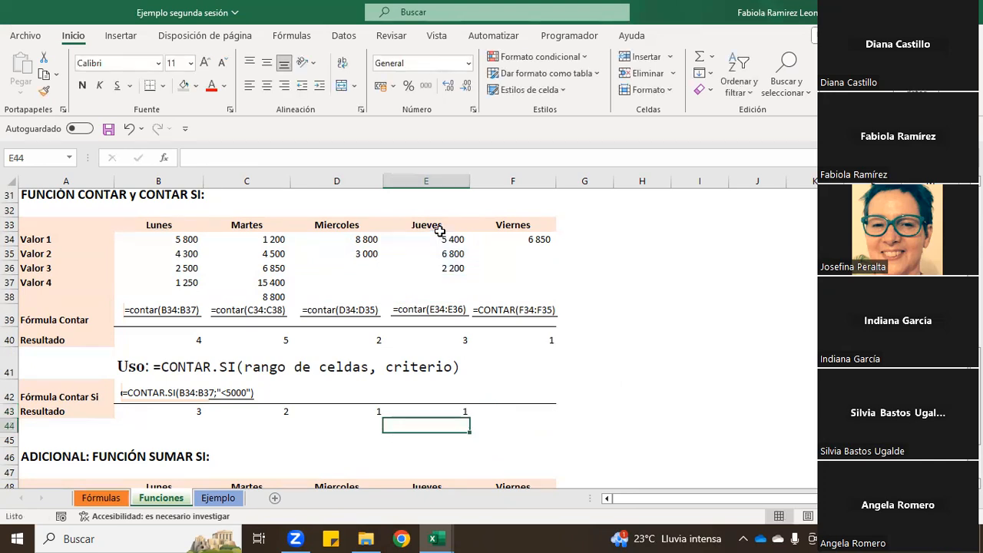
Enter a CONTAR.SI formula in F43 that counts the Viernes value in F34 with the criterion "<5000"
click(495, 410)
text(=co)
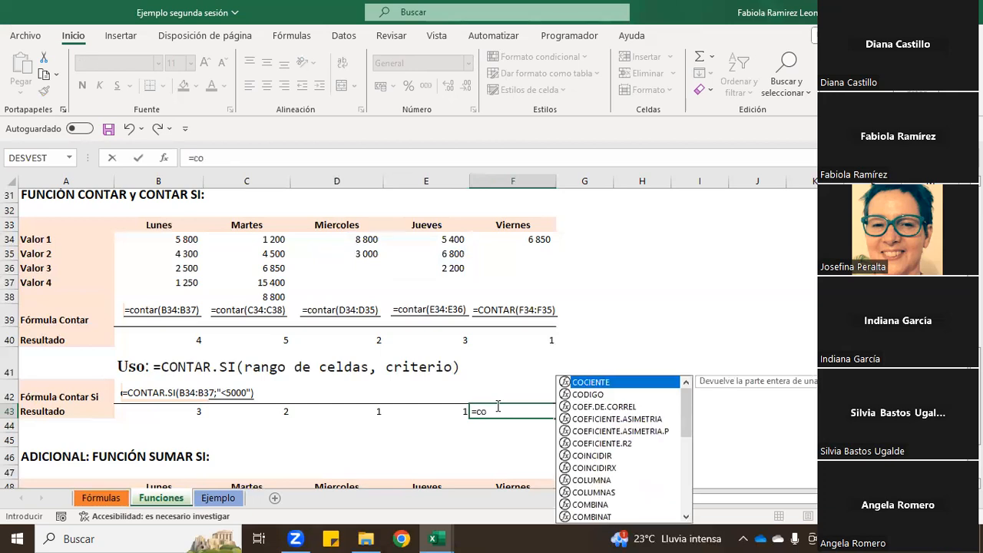
text(ntar)
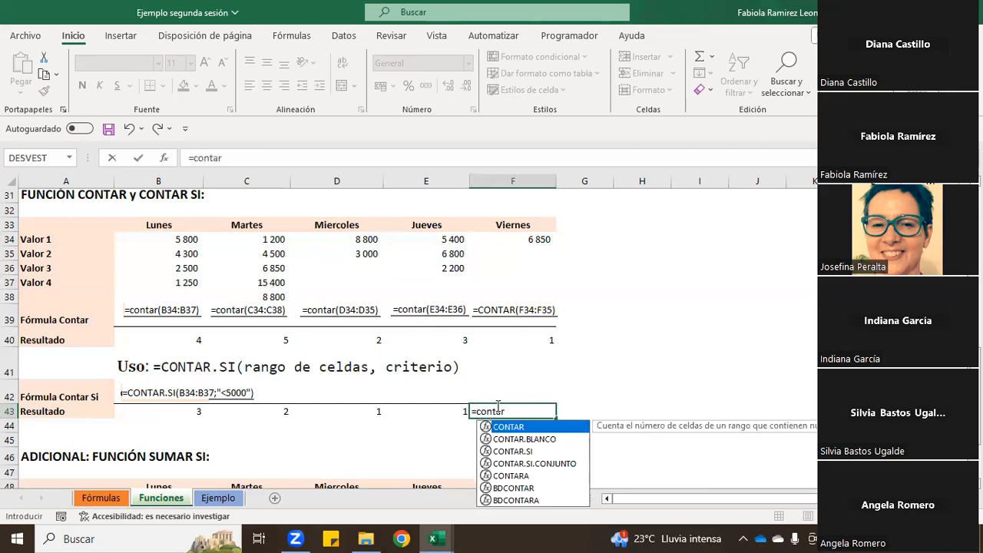
text(.si)
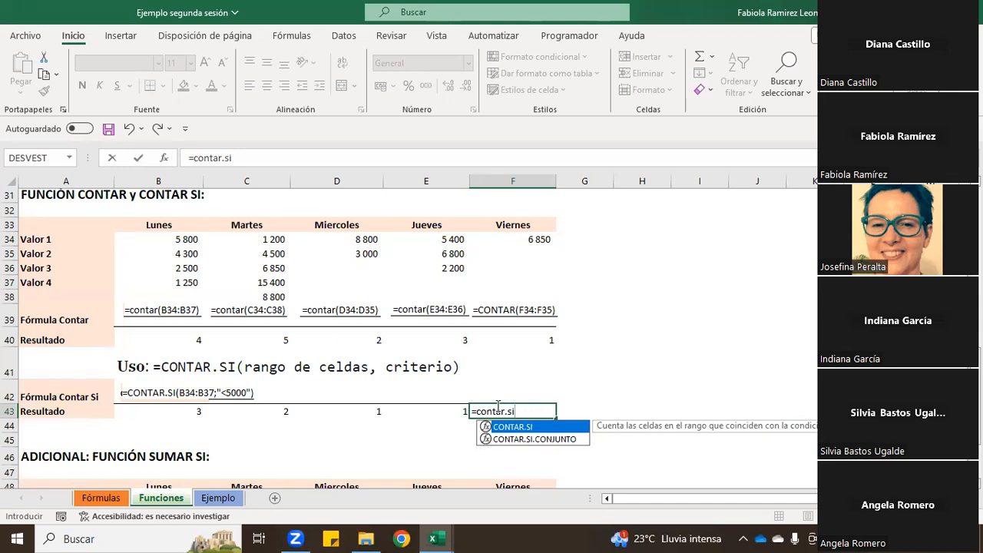
text((")
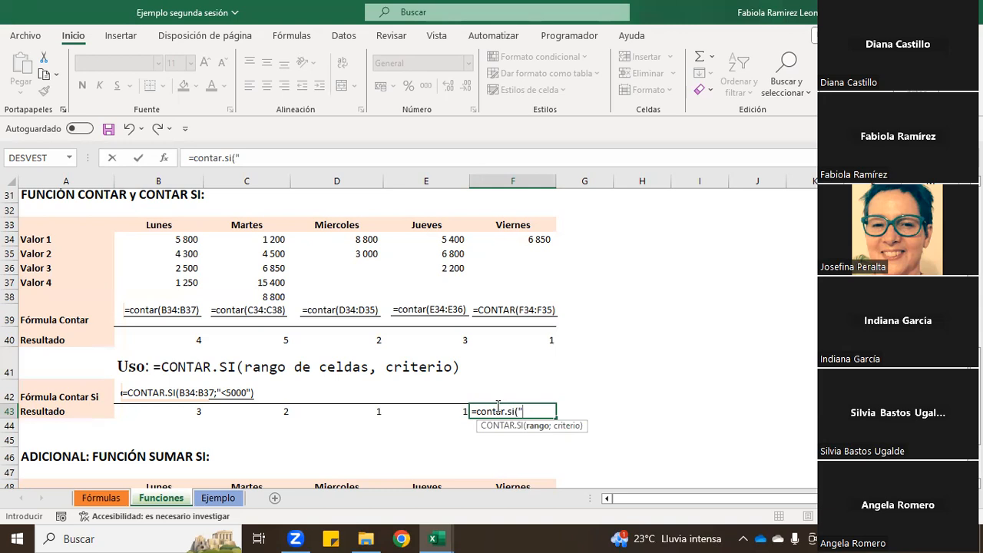
key(BackSpace)
click(529, 242)
text(;)
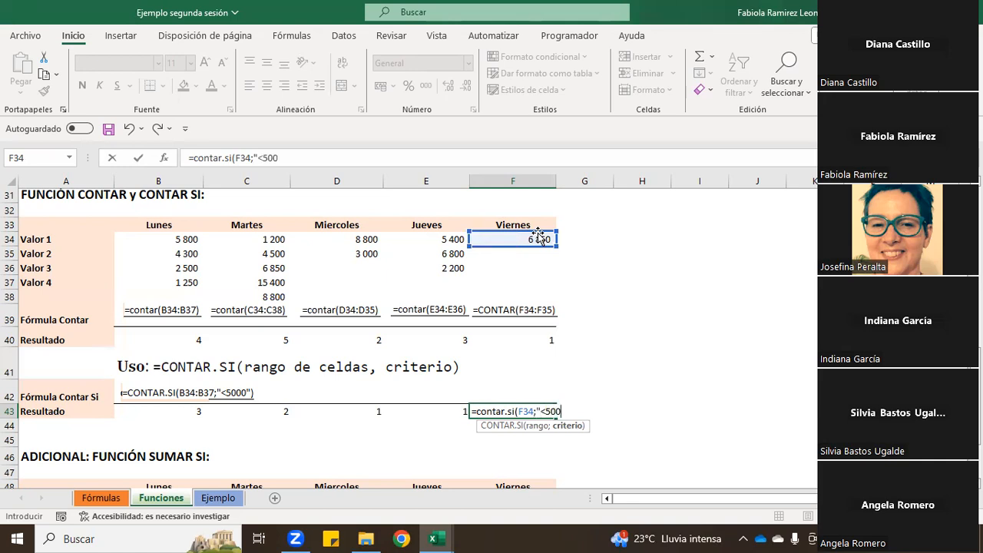
text("<5000")
key(Return)
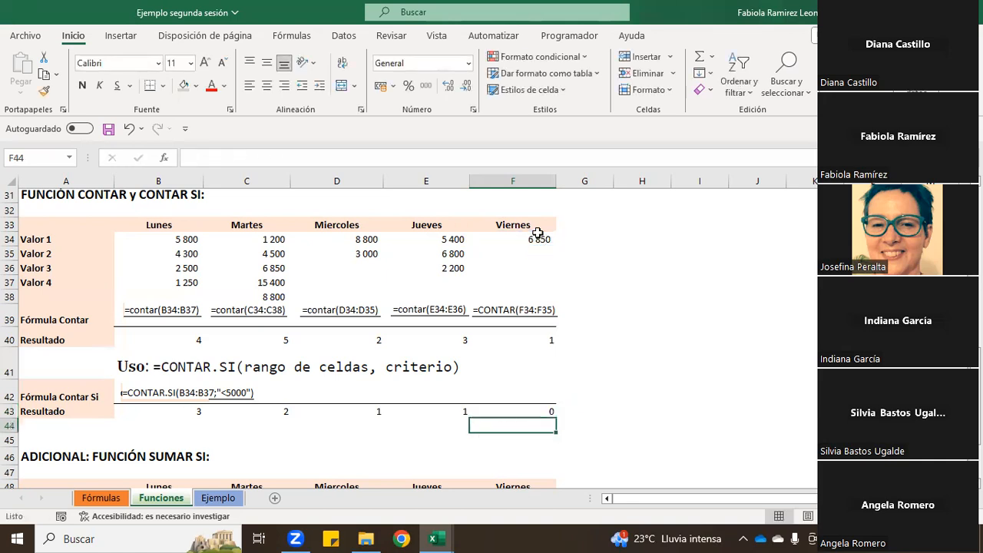
Check the CONTAR.SI result in F43 against the Viernes value in F34
click(508, 411)
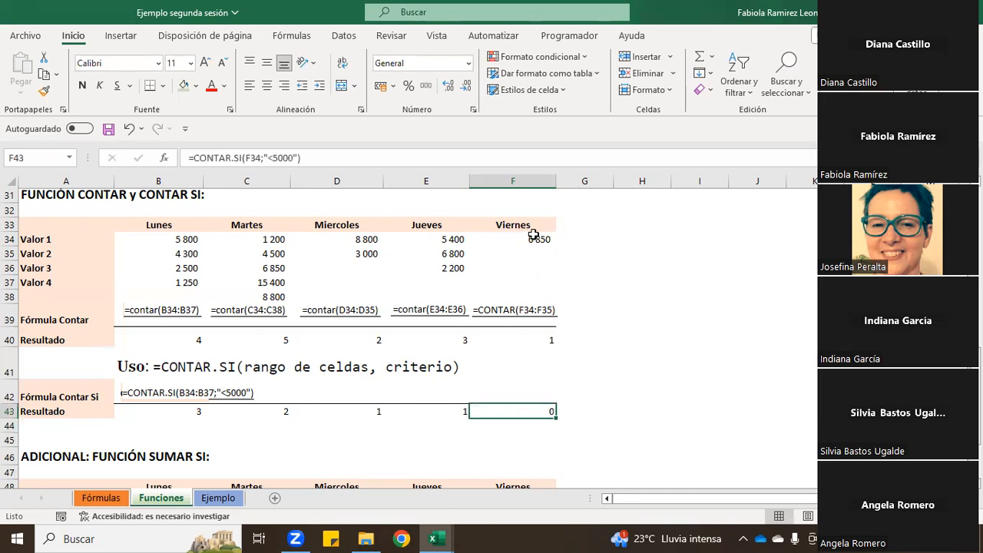
click(539, 239)
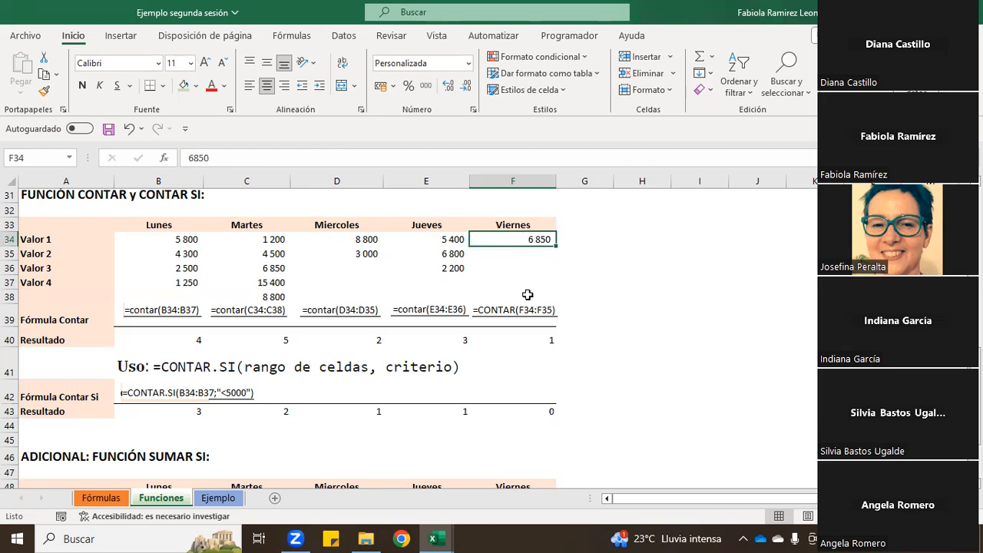
click(537, 413)
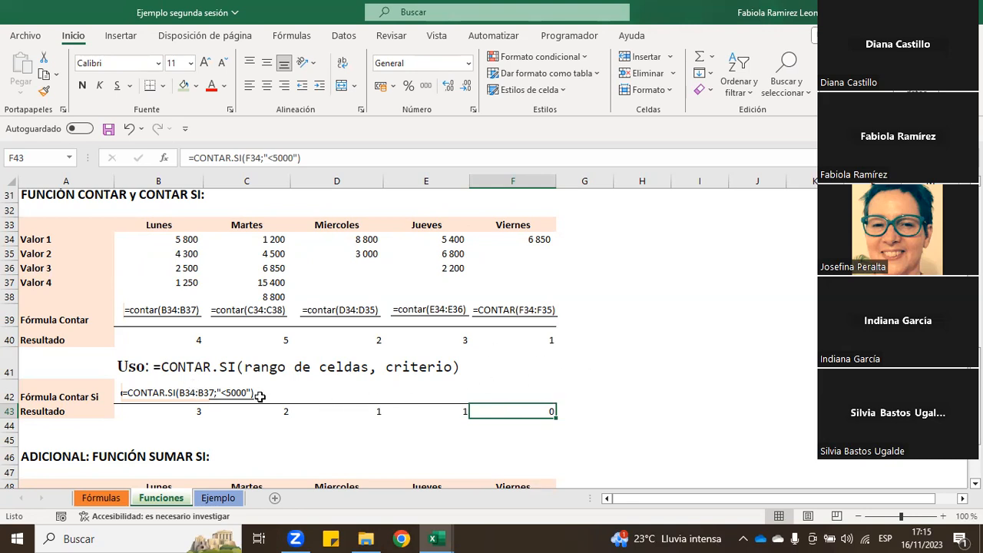
scroll(628, 370, down, 2)
scroll(628, 369, up, 3)
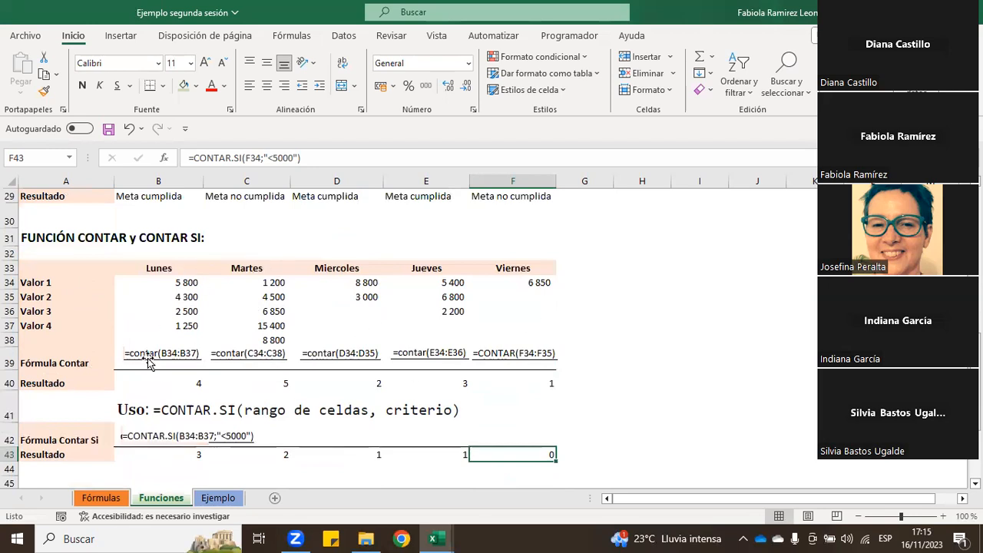
Examine the SUMAR.SI section's sample formula and compare the Lunes values in B49:B52 with its ">2000" criterion
scroll(422, 366, down, 2)
scroll(423, 367, down, 2)
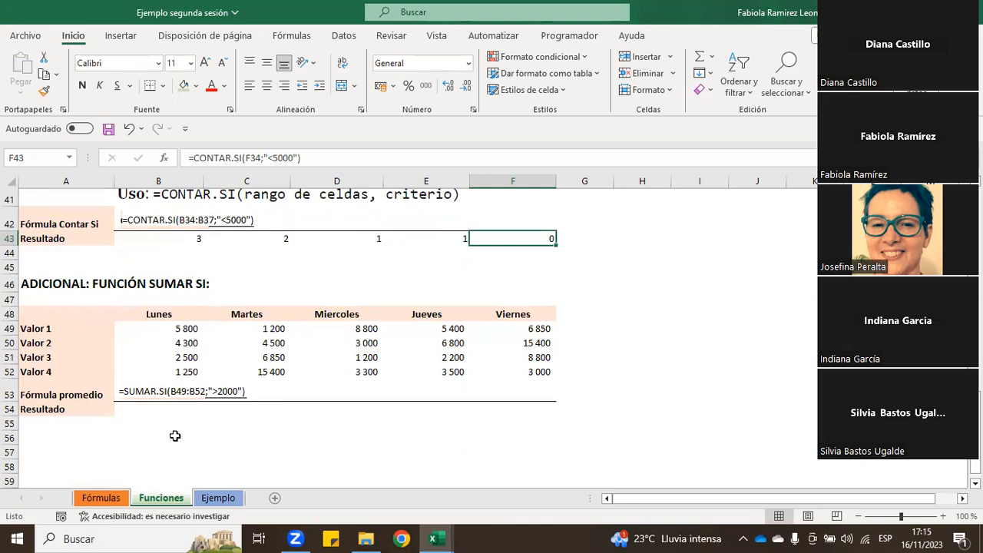
click(166, 409)
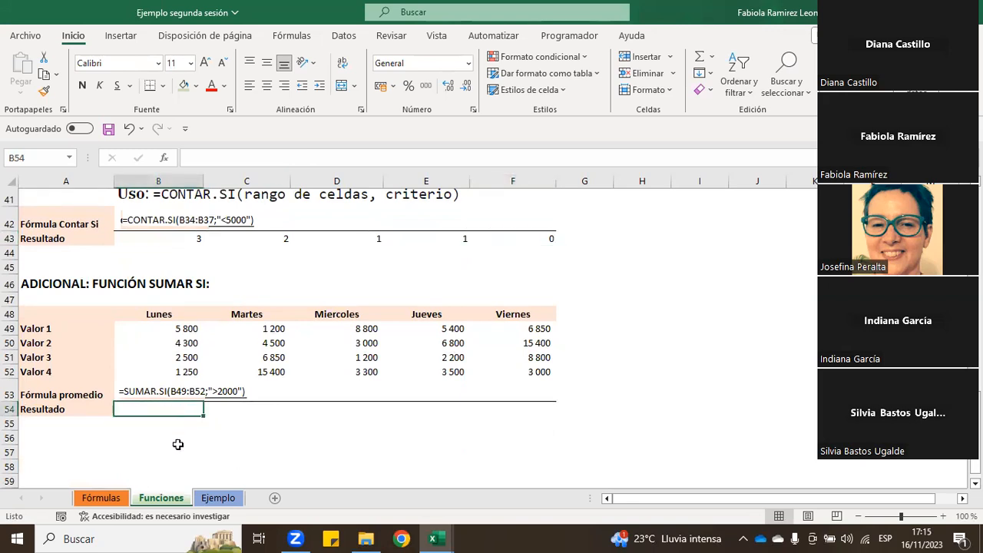
click(173, 327)
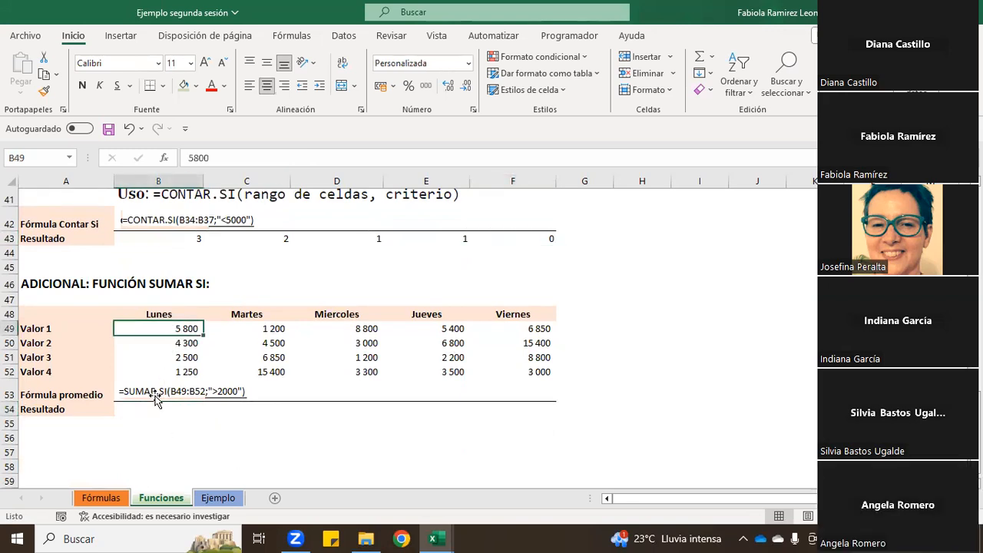
click(166, 346)
drag(161, 358, 163, 372)
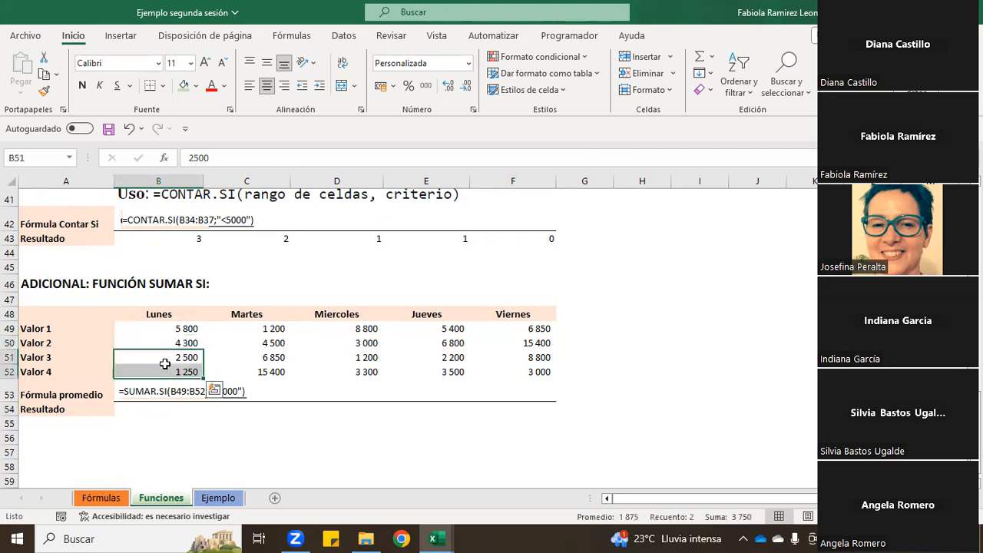
click(180, 370)
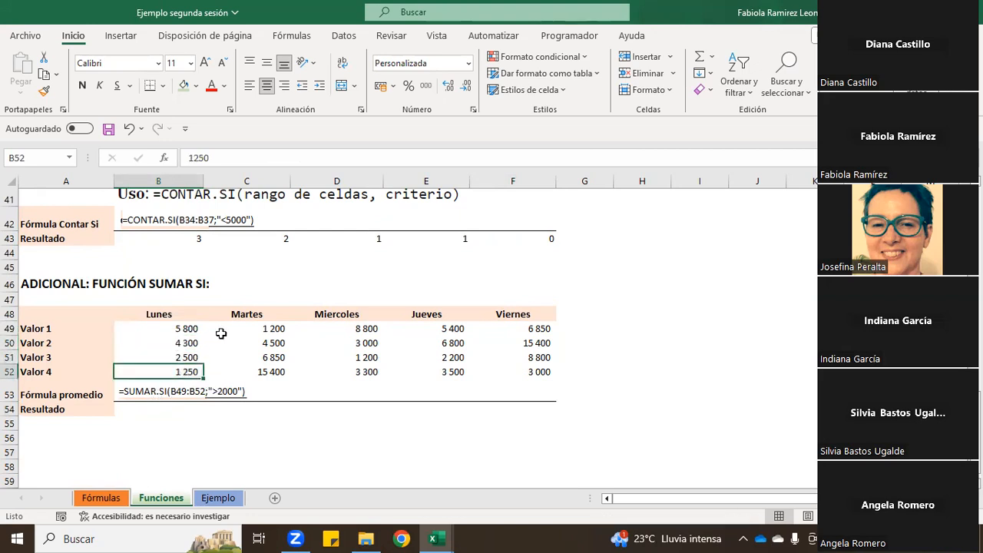
click(160, 422)
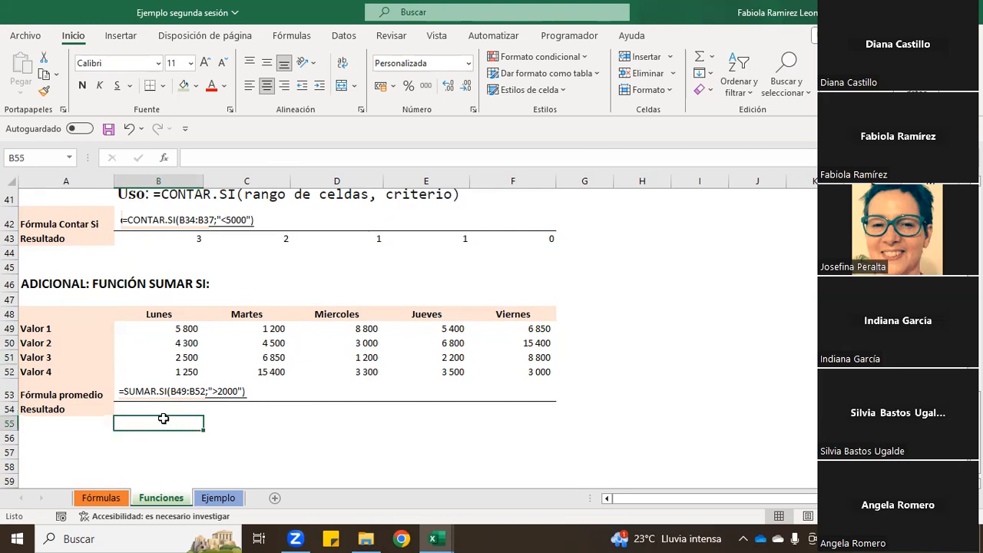
click(171, 398)
Start a SUMAR.SI formula in B54, the Lunes result cell
click(163, 412)
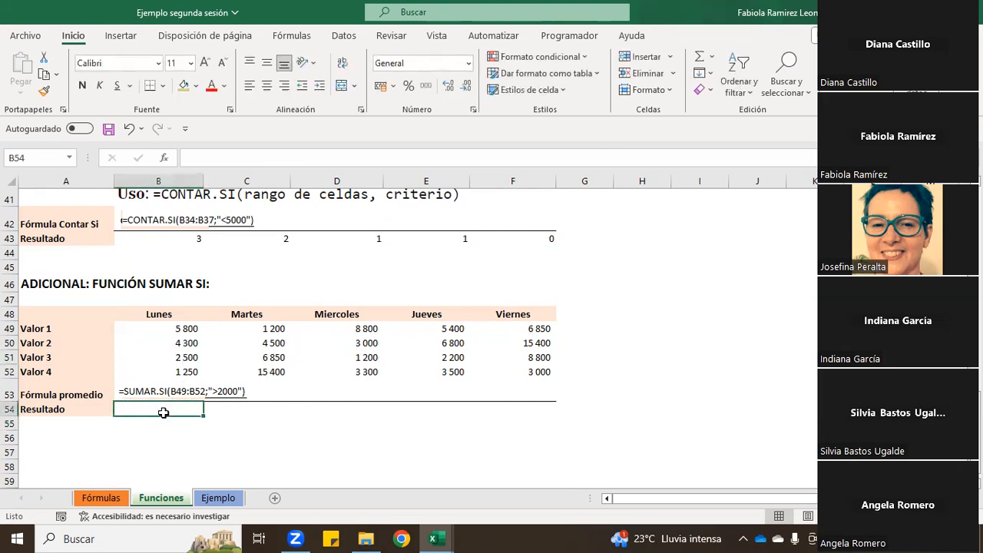
text(=)
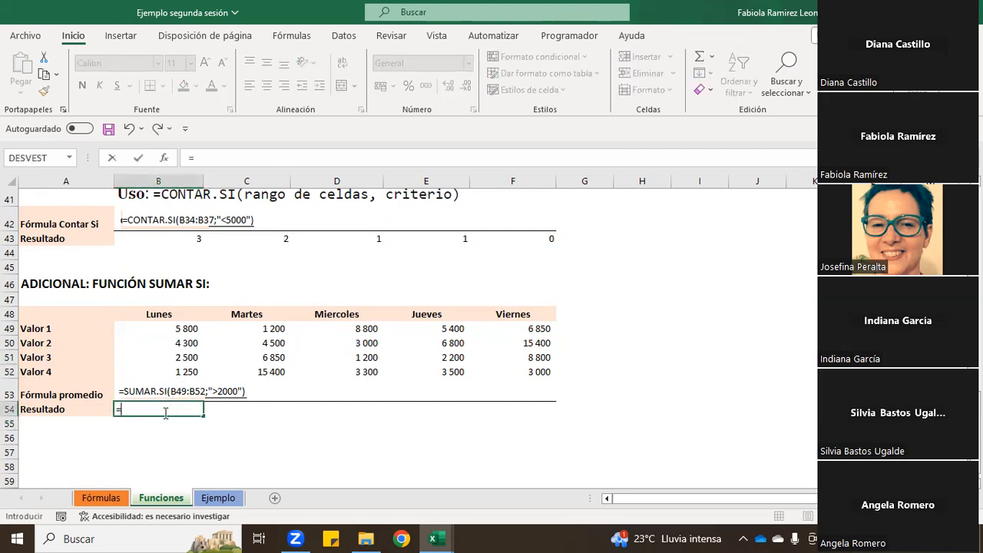
text(sumar)
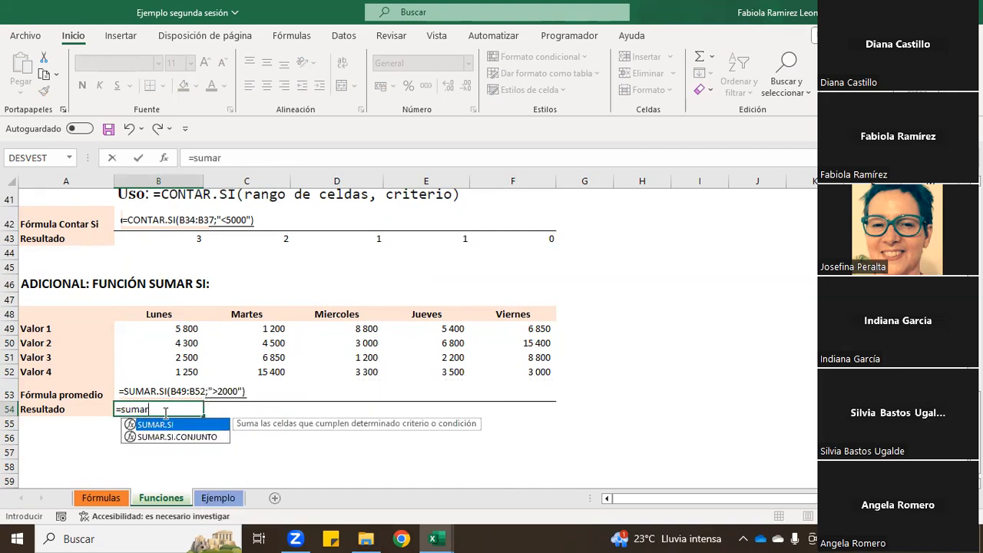
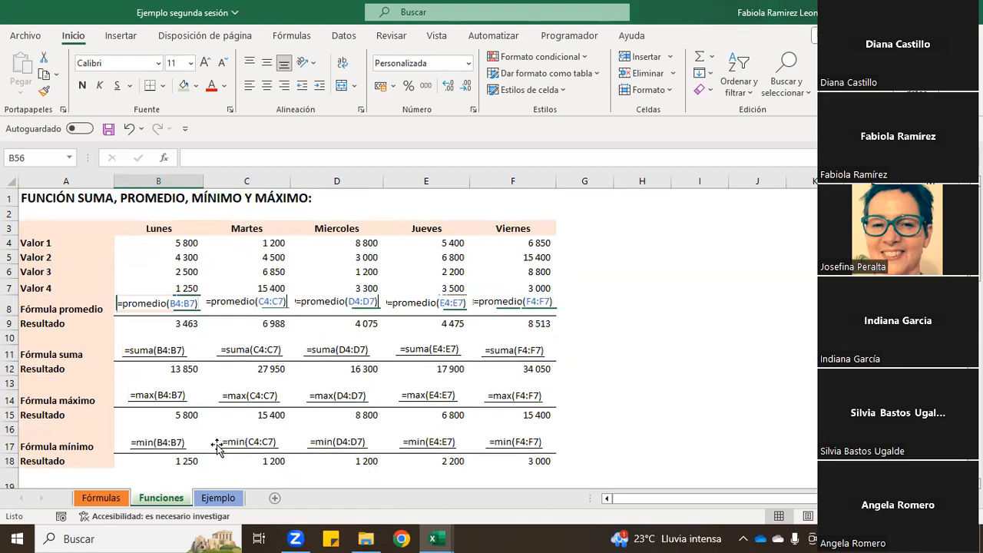
Review the completed function sections on the Funciones sheet down to the SUMAR.SI results in row 54
scroll(442, 394, down, 8)
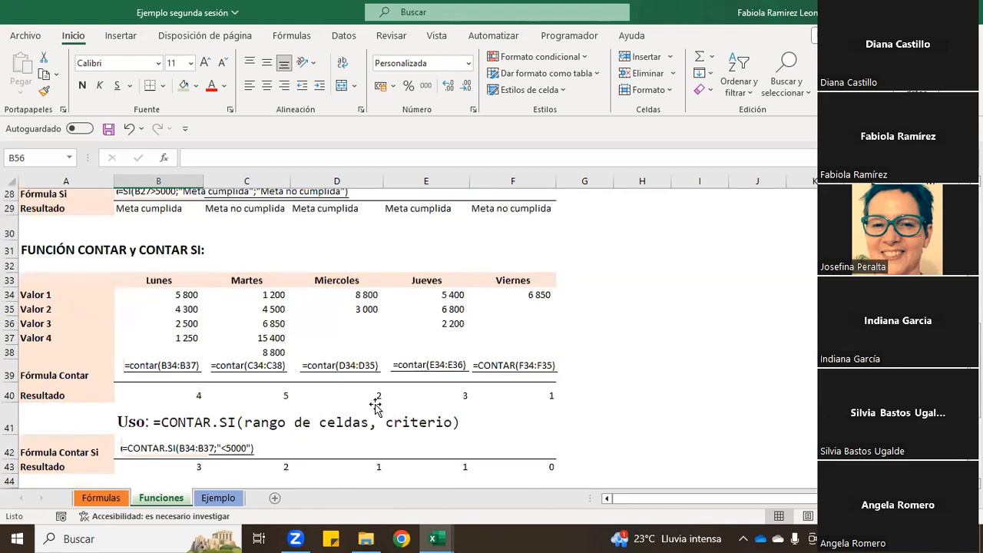
click(222, 498)
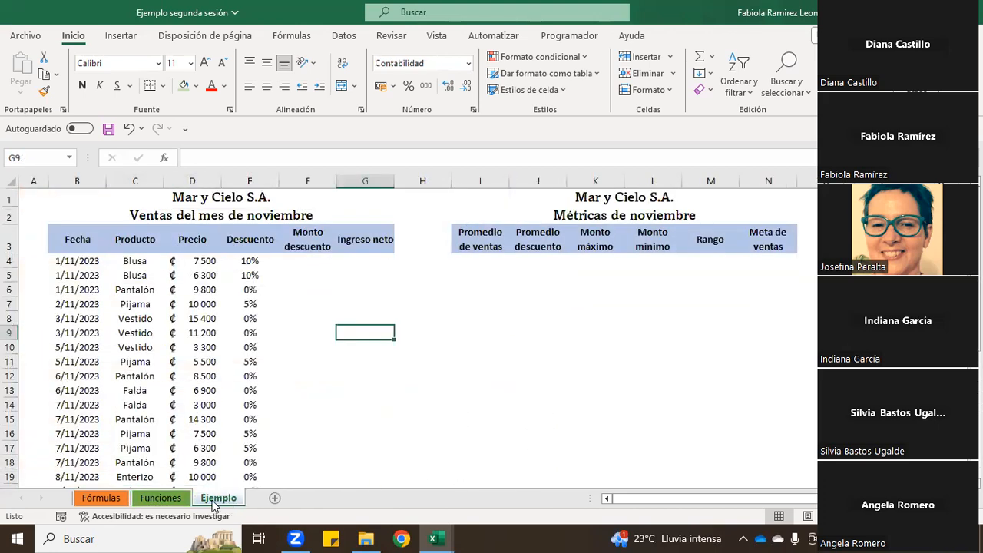
click(163, 498)
scroll(218, 432, down, 3)
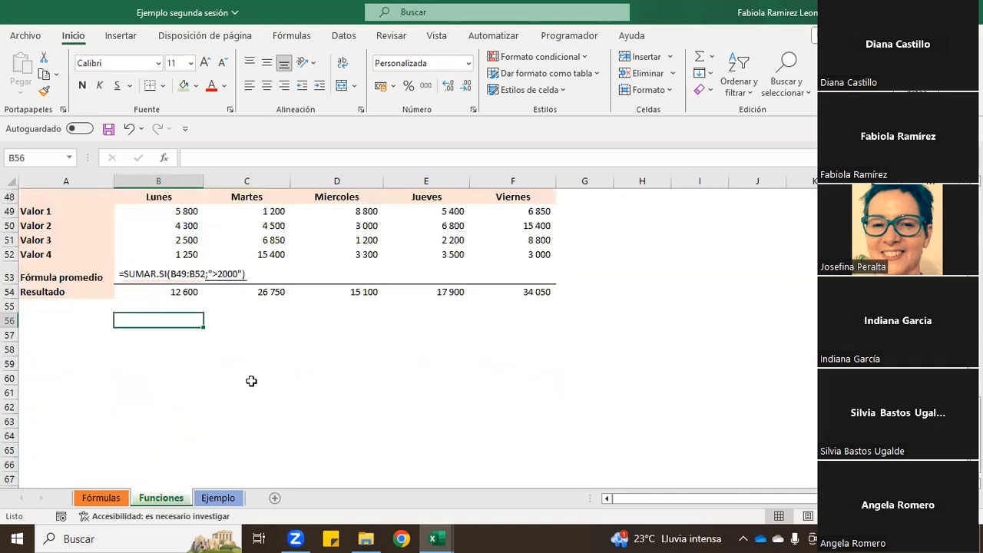
scroll(223, 430, up, 3)
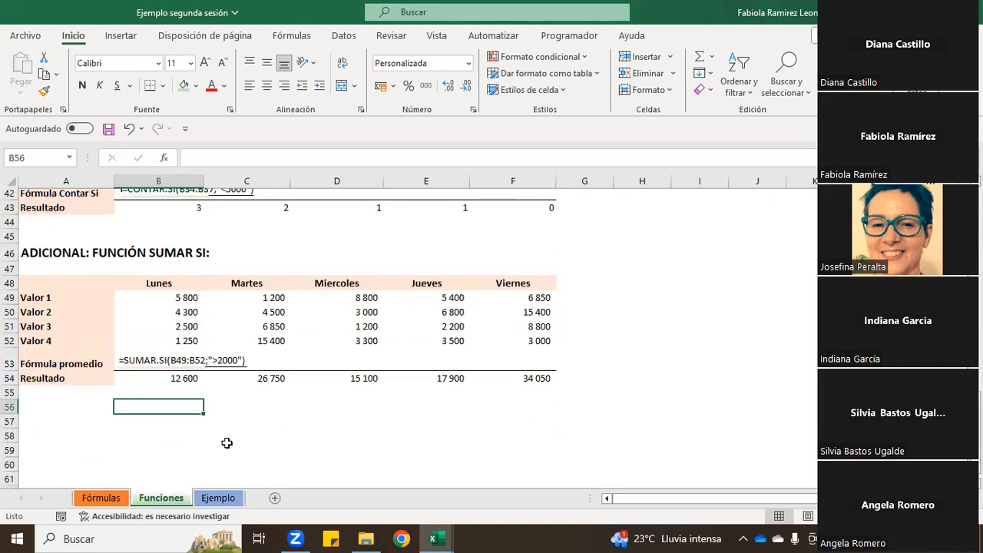
scroll(231, 444, down, 1)
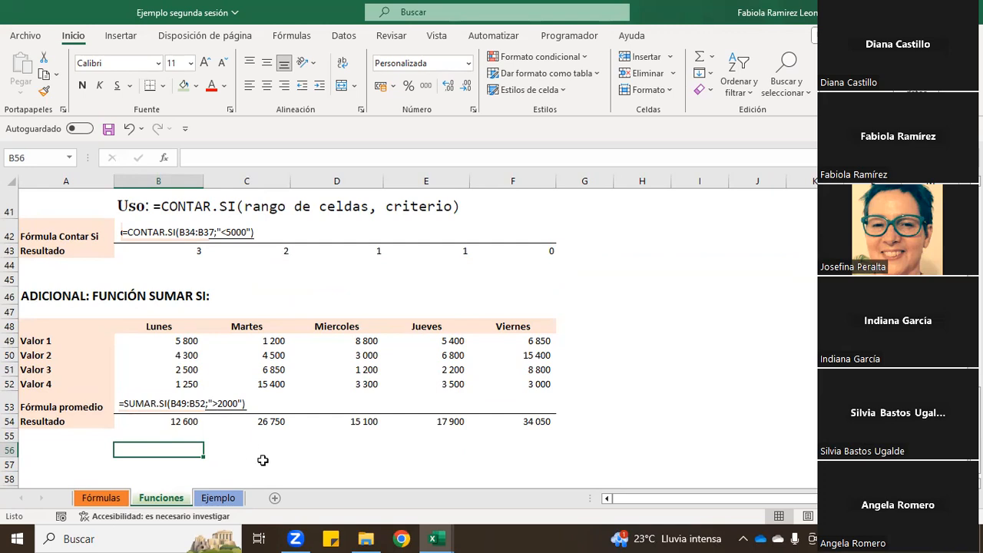
Open the Ejemplo sheet and examine the Ventas del mes de noviembre table, from its title through the dated sales rows
click(219, 500)
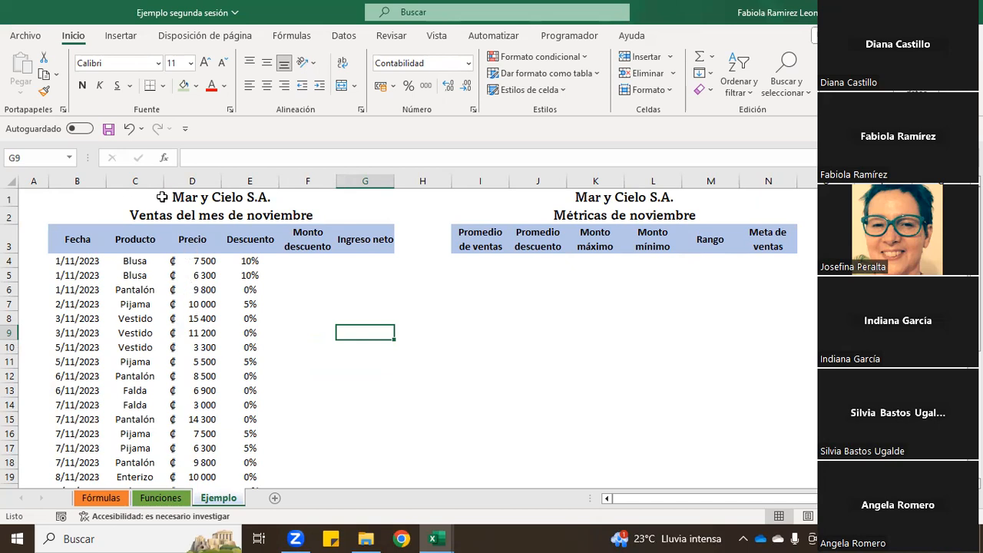
click(140, 215)
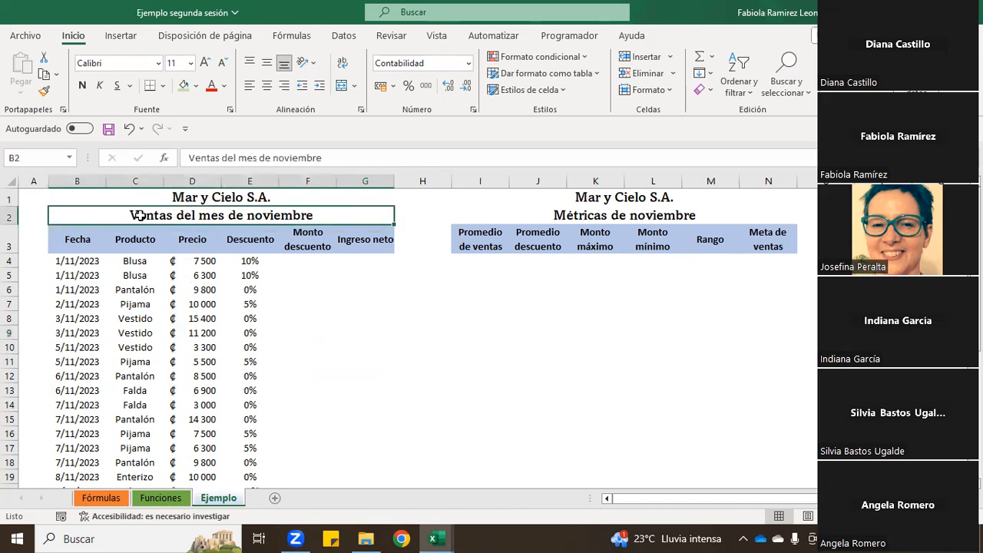
click(60, 261)
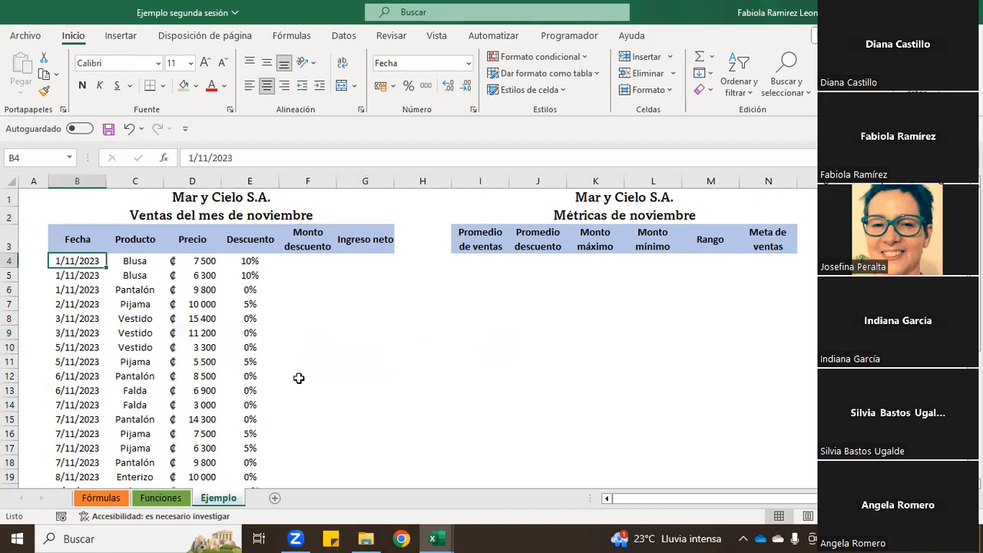
scroll(113, 356, down, 2)
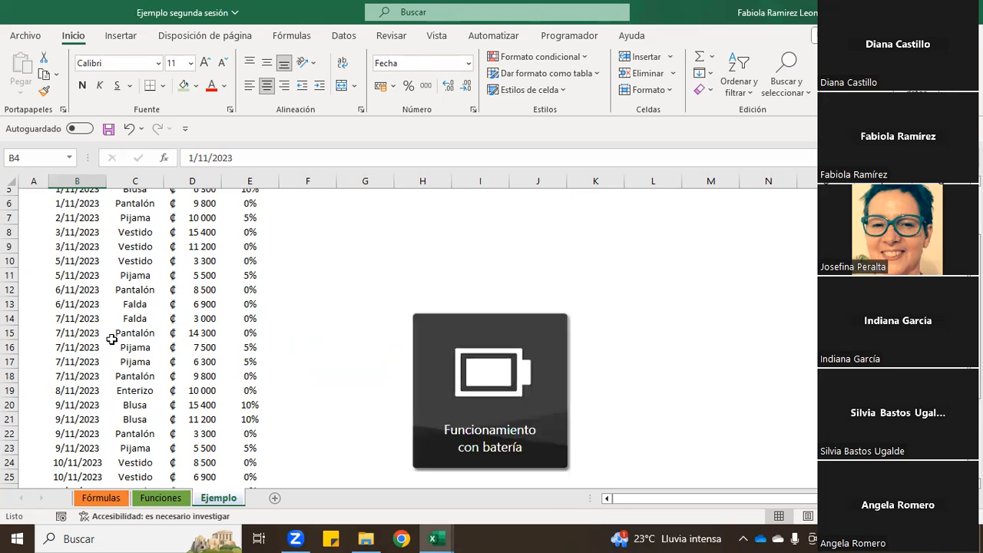
Review the Fecha column of the November sales table from the first sale down to the Total row
scroll(176, 250, up, 2)
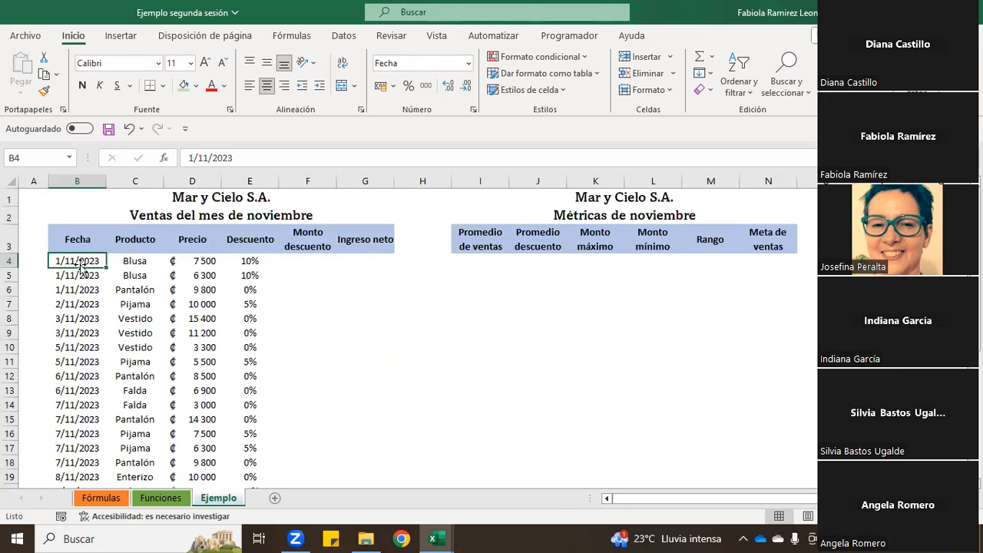
scroll(78, 304, down, 2)
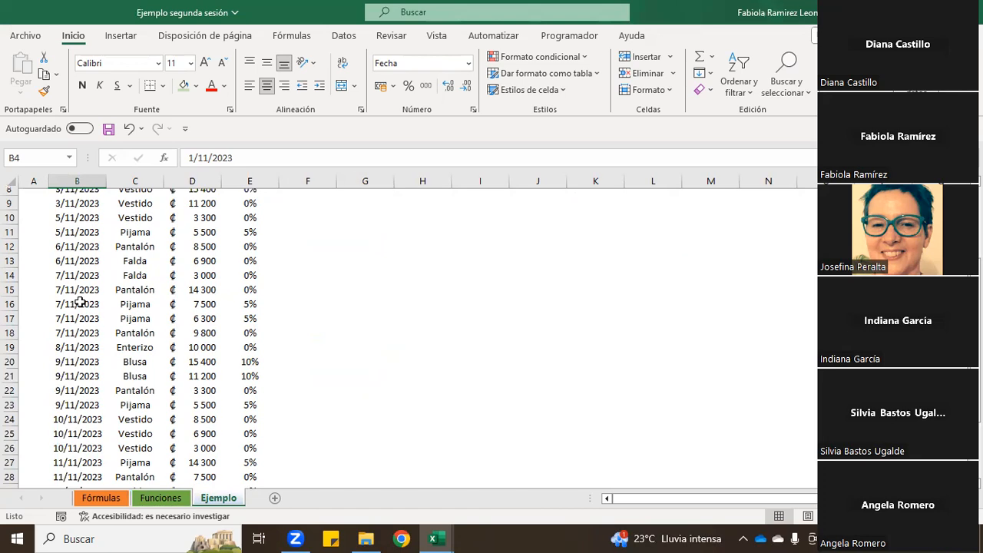
scroll(80, 302, down, 3)
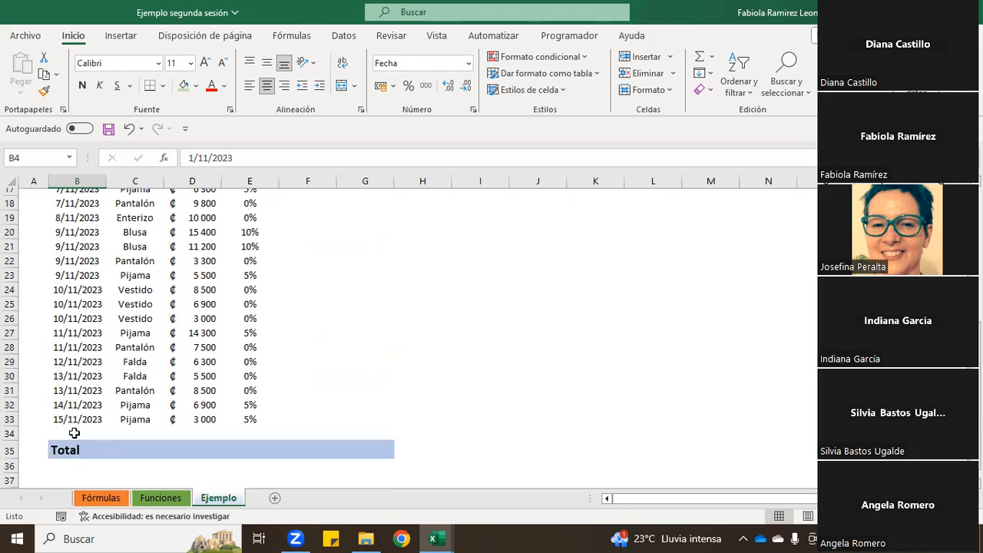
scroll(67, 417, up, 5)
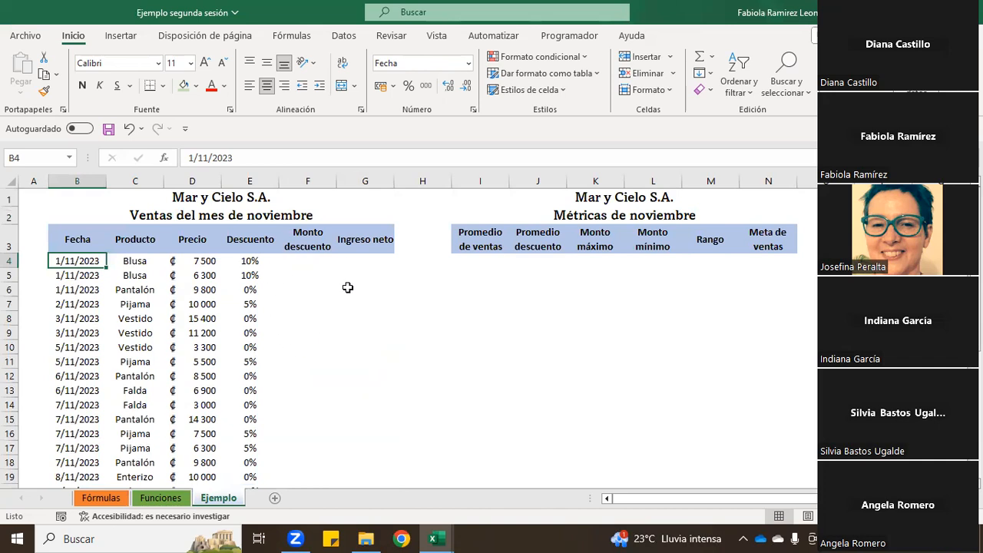
Examine the Producto column entry by entry, from its header in C3 through the product in C11
click(134, 239)
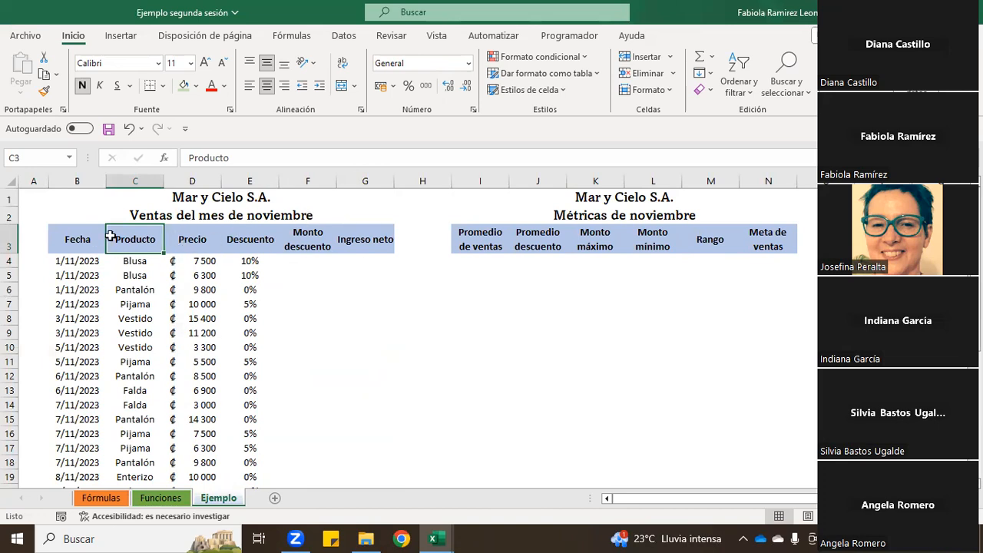
scroll(132, 259, down, 1)
click(132, 216)
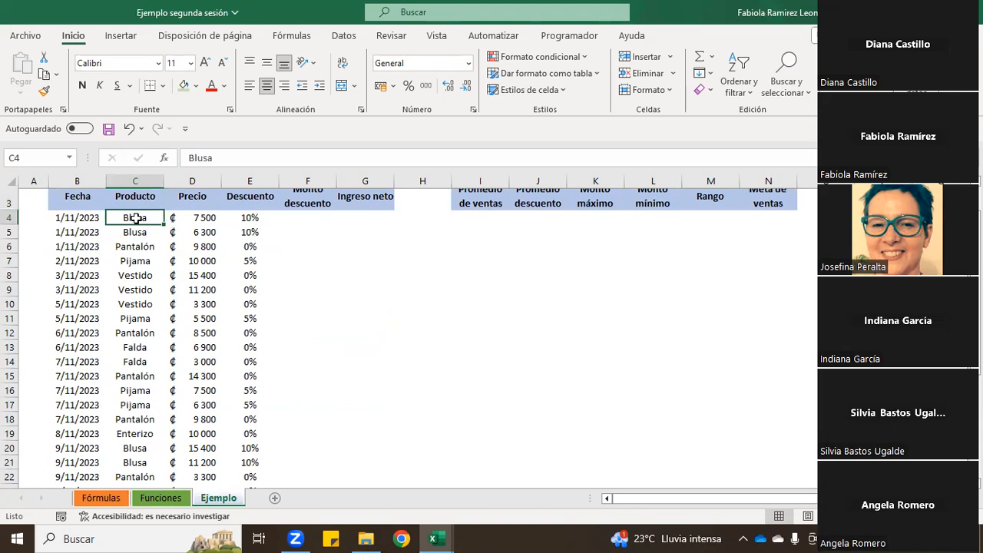
click(134, 232)
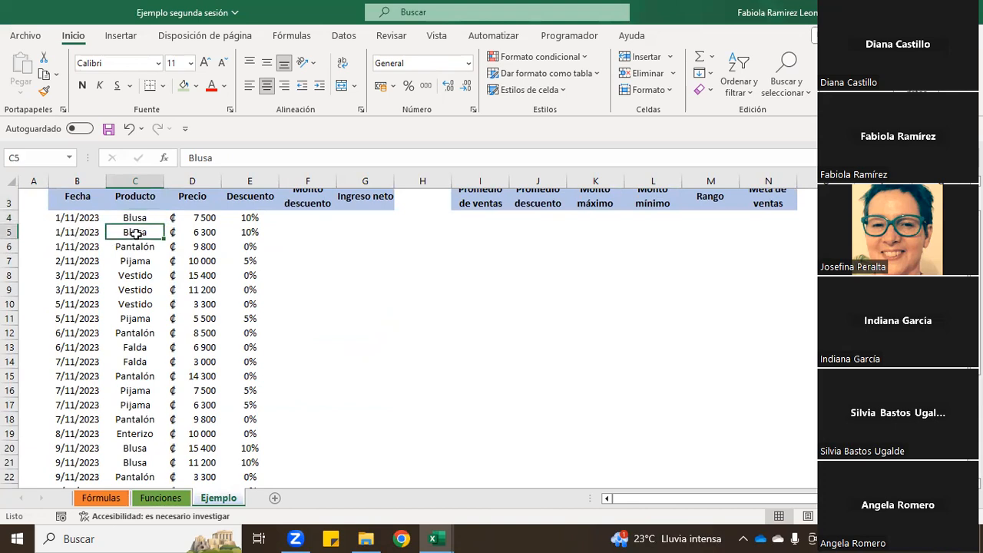
click(120, 247)
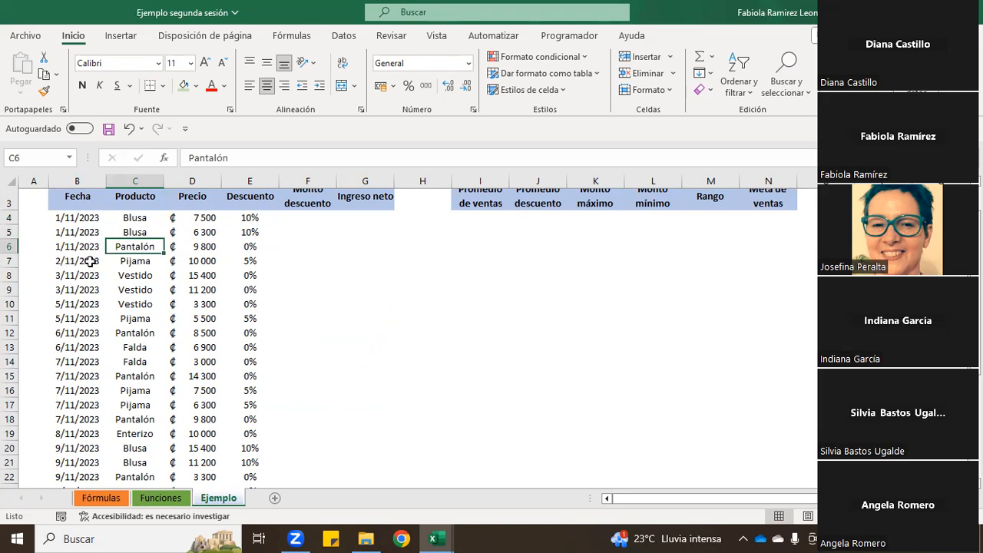
click(123, 262)
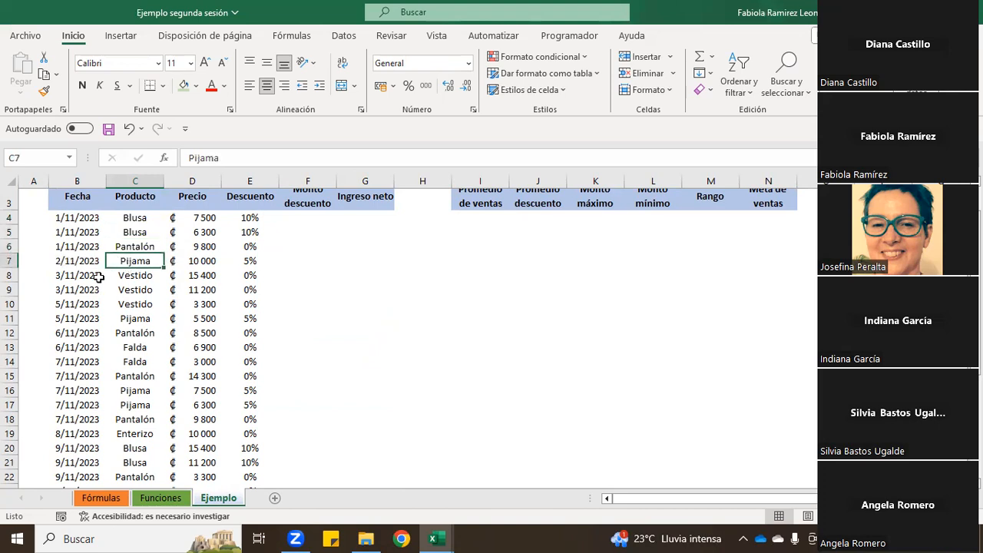
click(123, 278)
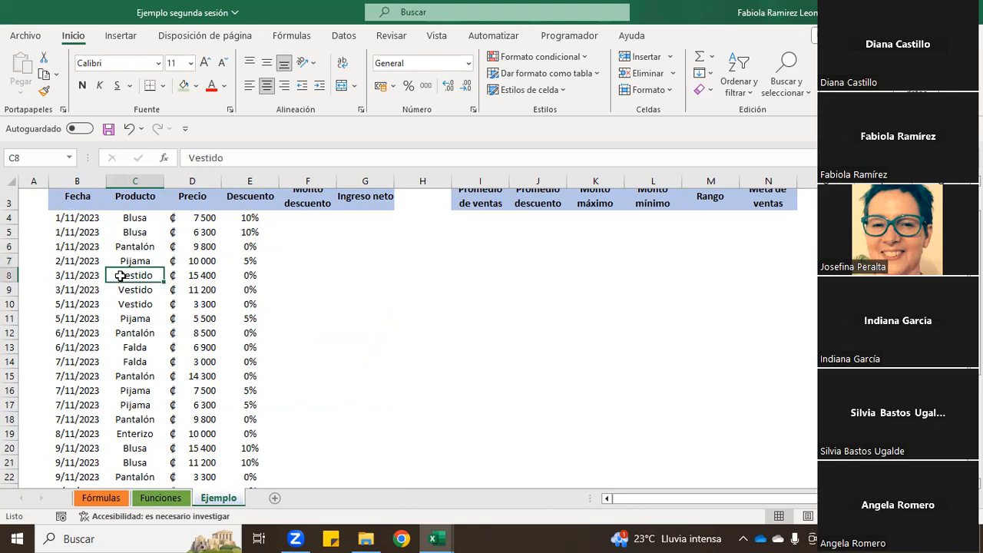
double_click(123, 279)
click(123, 290)
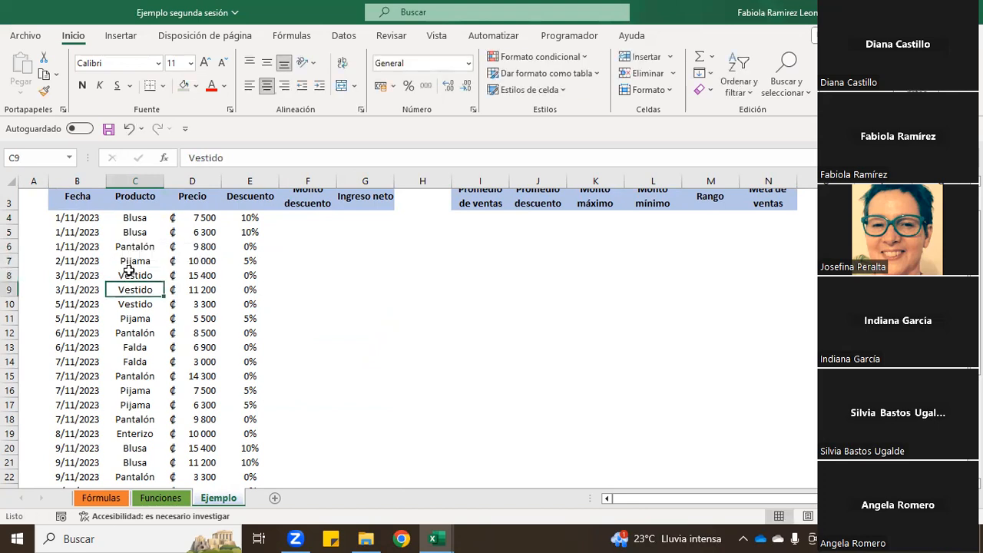
scroll(123, 292, down, 1)
click(121, 262)
click(125, 275)
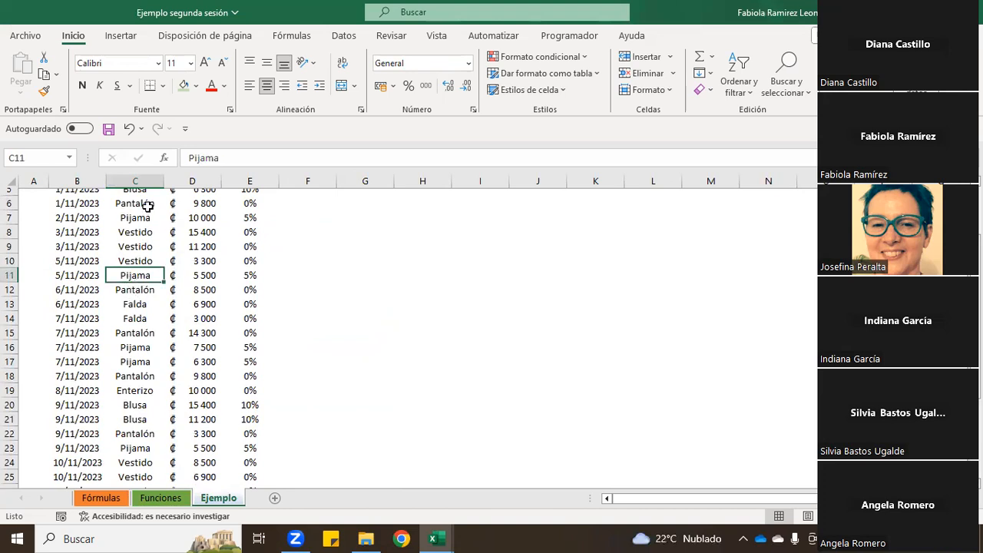
Select the dates and products of the 9/11/2023 sales in B20:C23 to examine that day's sales
scroll(169, 269, up, 2)
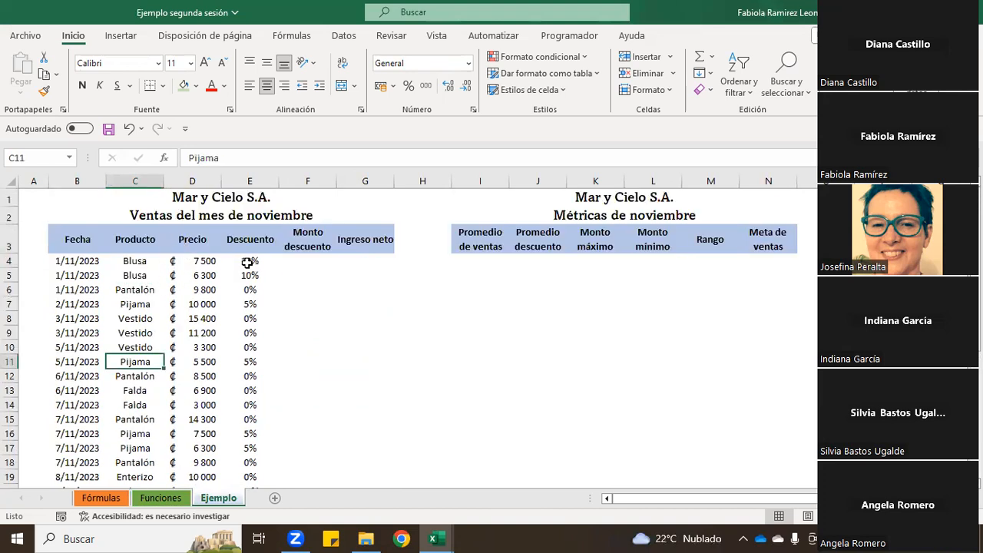
scroll(139, 338, down, 1)
scroll(139, 340, down, 4)
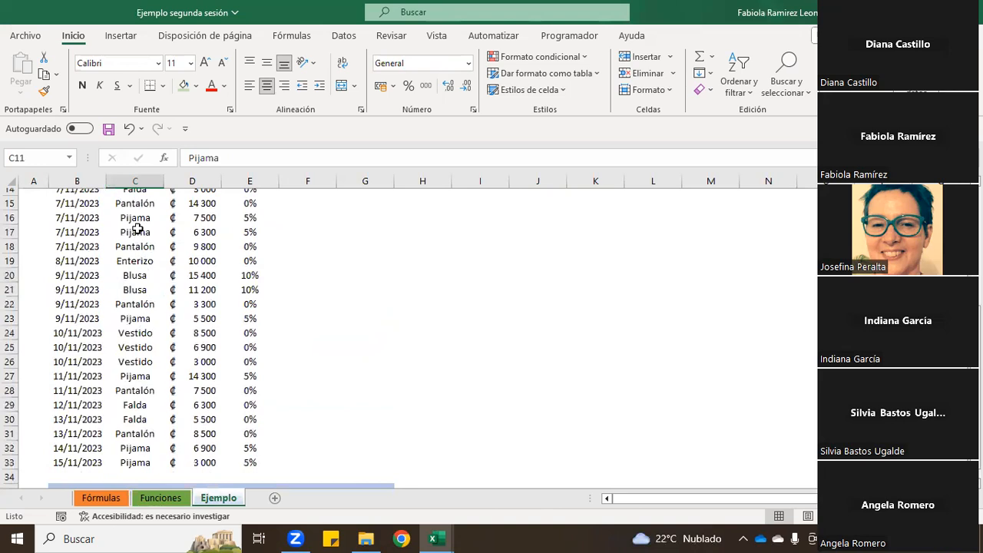
drag(70, 275, 148, 323)
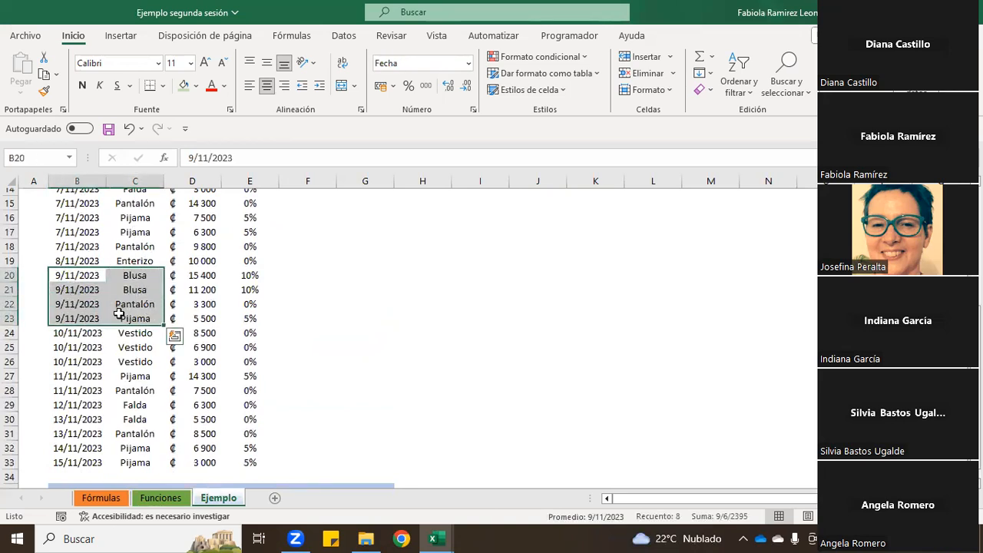
Examine the Total row beneath the November sales table on the Ejemplo sheet
click(348, 304)
scroll(228, 347, down, 3)
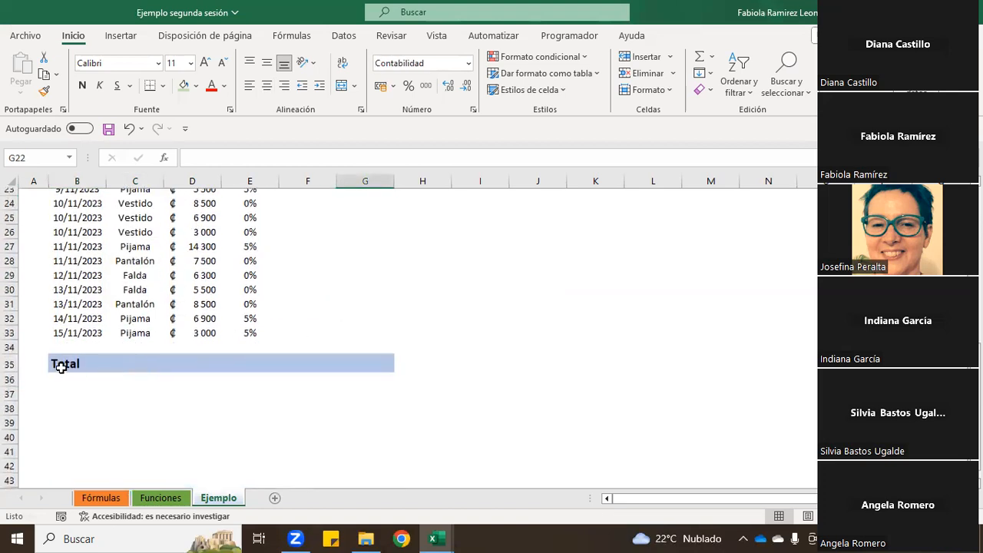
drag(69, 360, 347, 361)
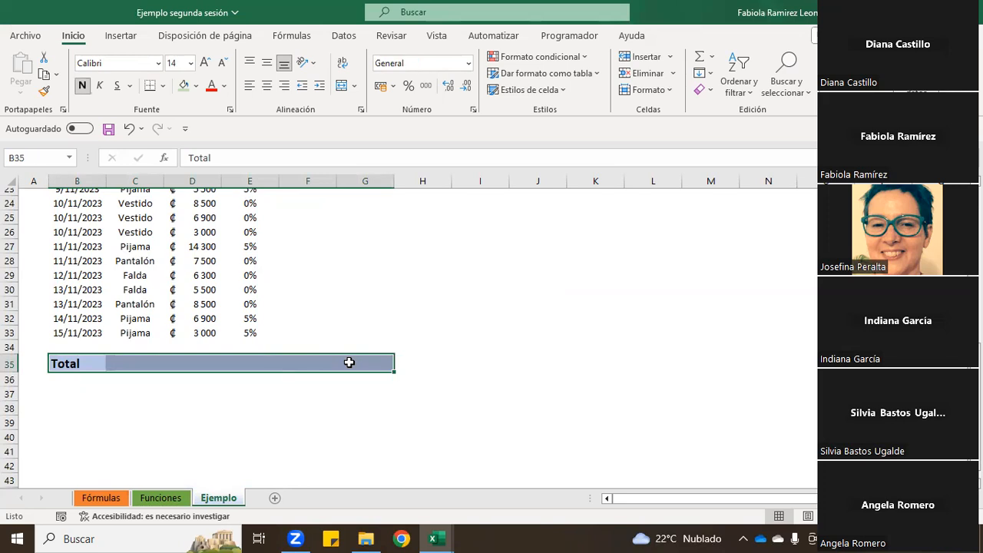
click(431, 351)
scroll(371, 380, up, 6)
scroll(297, 420, up, 2)
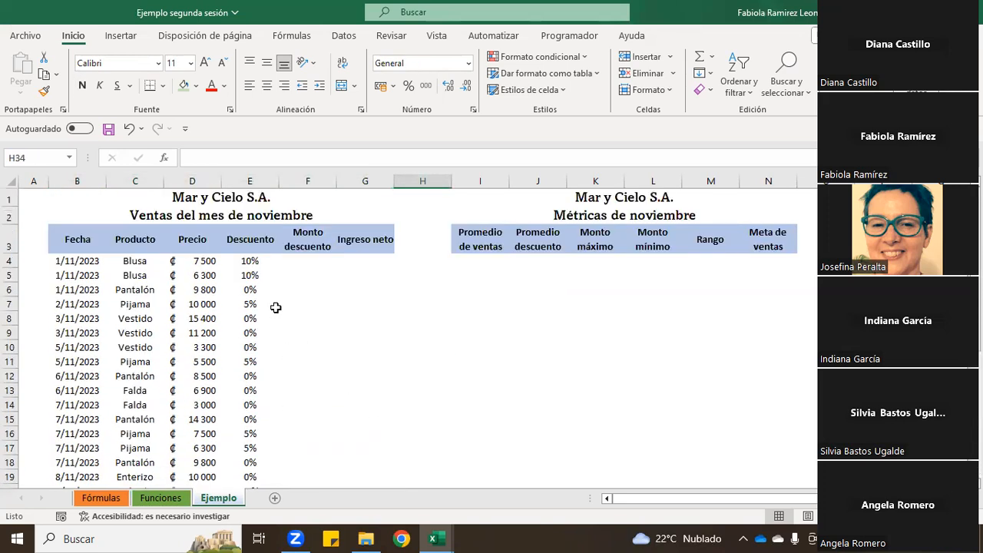
Examine how the Descuento percentages and prices correspond to the products in the first sales rows
click(256, 261)
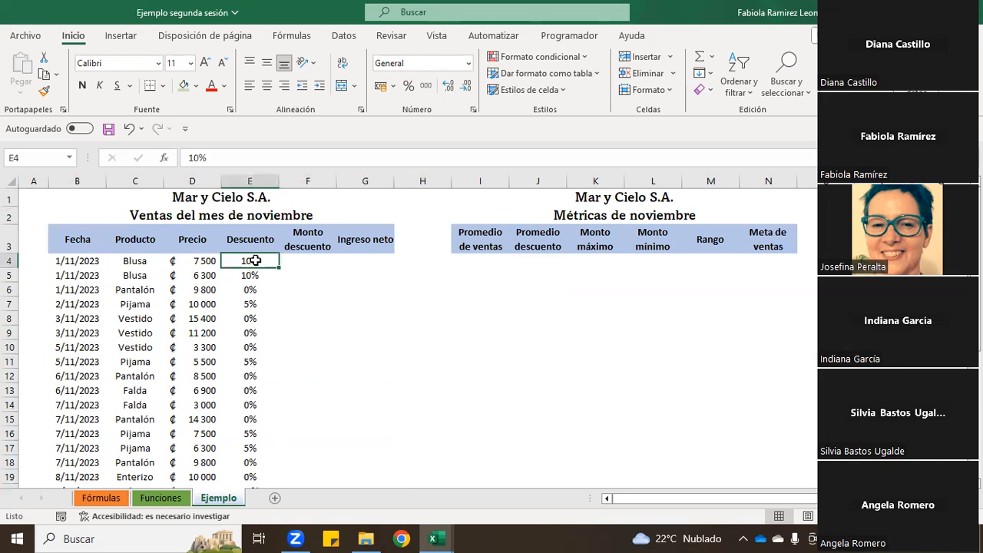
click(135, 262)
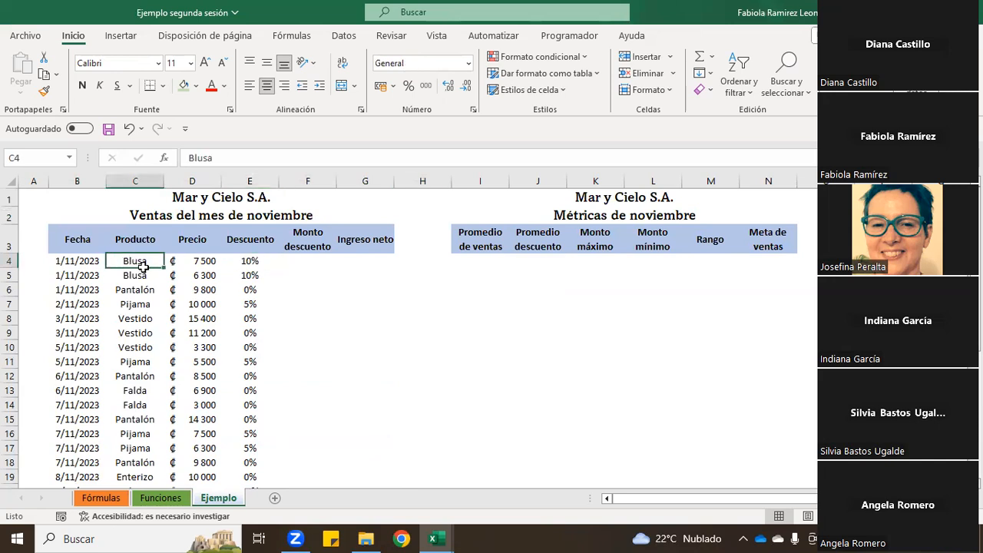
click(253, 305)
click(146, 306)
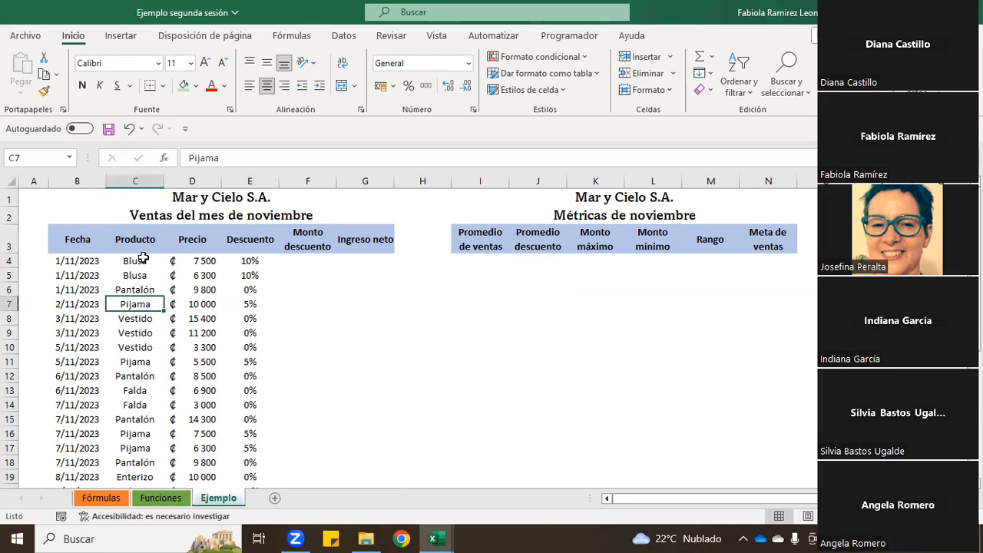
drag(210, 258, 210, 269)
click(193, 262)
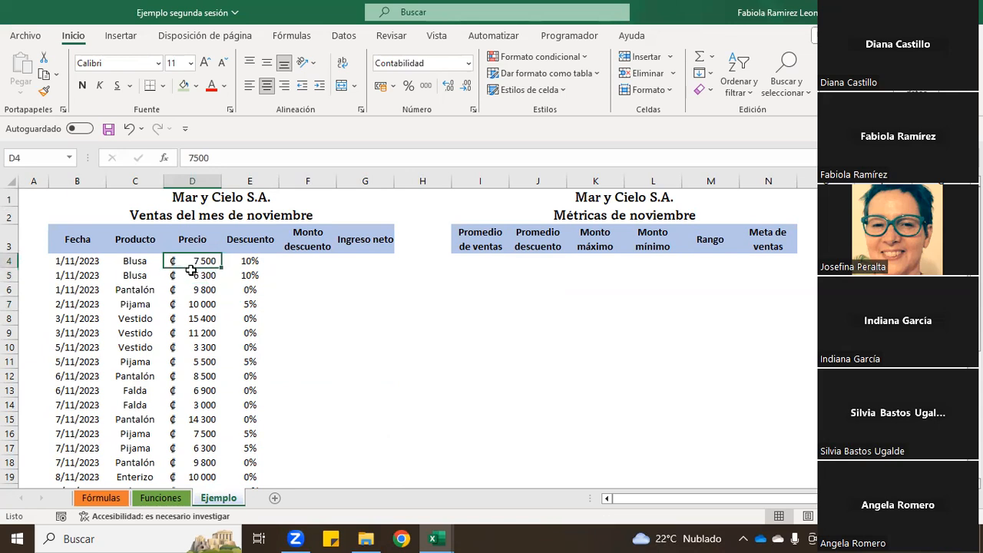
click(184, 273)
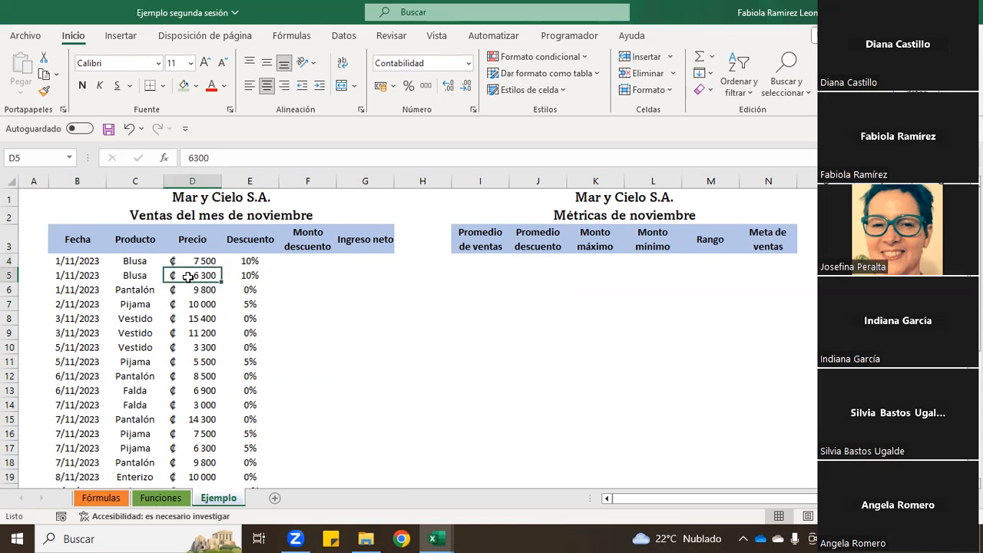
drag(236, 263, 256, 272)
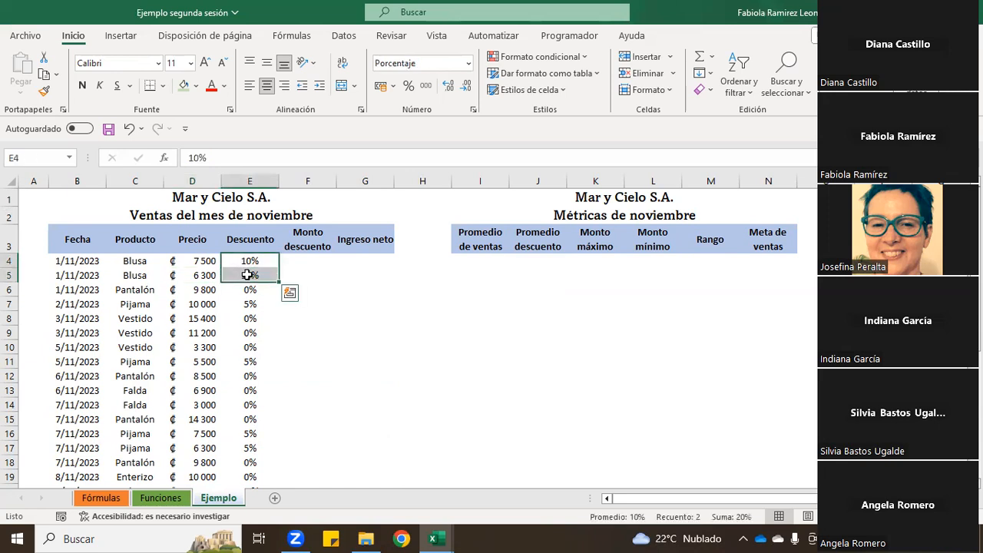
click(292, 277)
drag(146, 305, 175, 305)
click(261, 304)
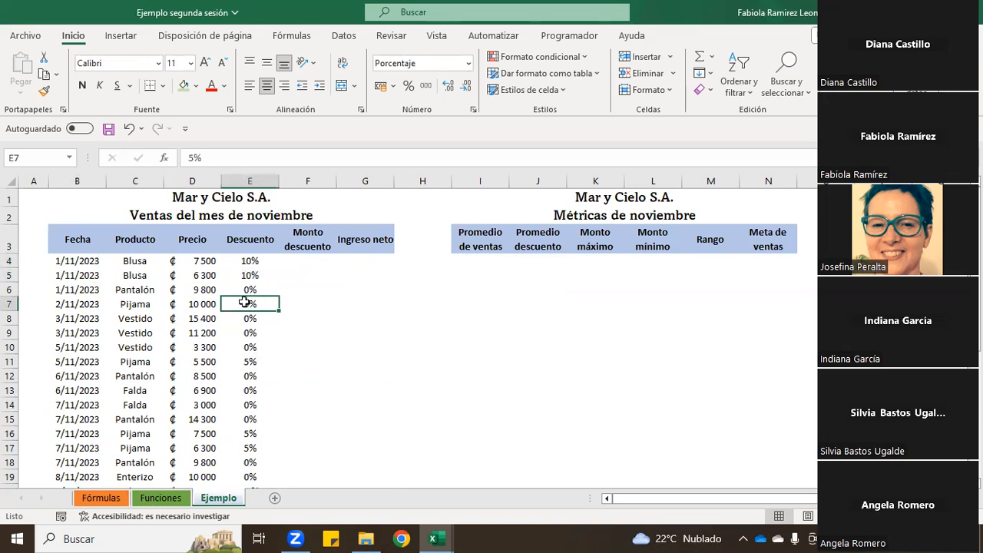
mouse_move(253, 318)
mouse_down()
mouse_move(256, 347)
mouse_move(250, 321)
mouse_move(250, 333)
mouse_up()
click(254, 291)
click(311, 317)
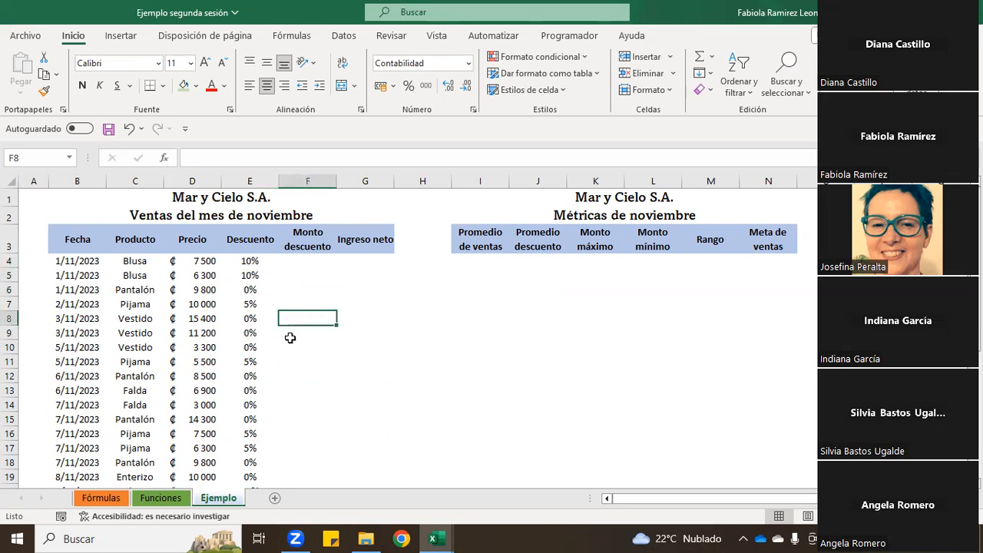
Examine the Monto descuento column down to the last sale, and the Ingreso neto heading
scroll(291, 338, down, 6)
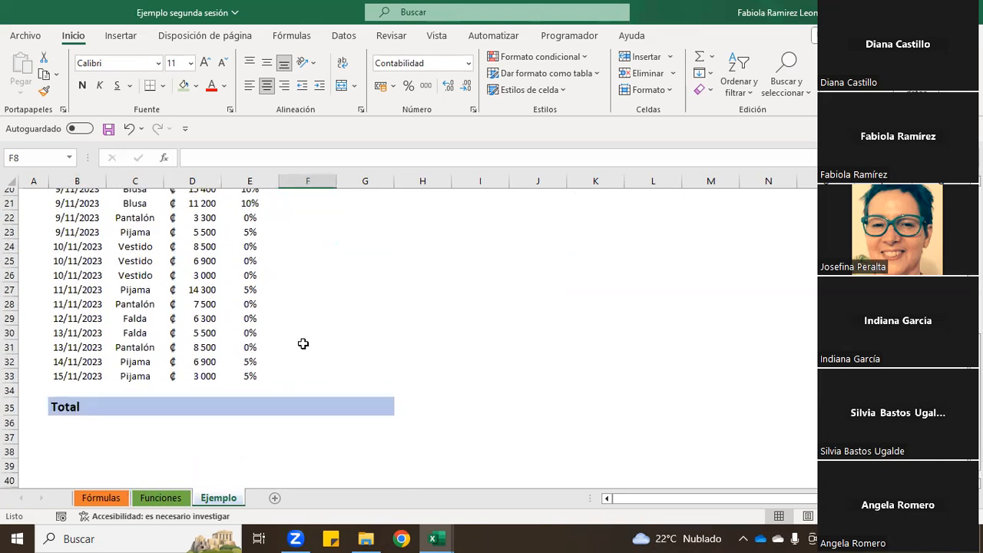
scroll(303, 343, up, 6)
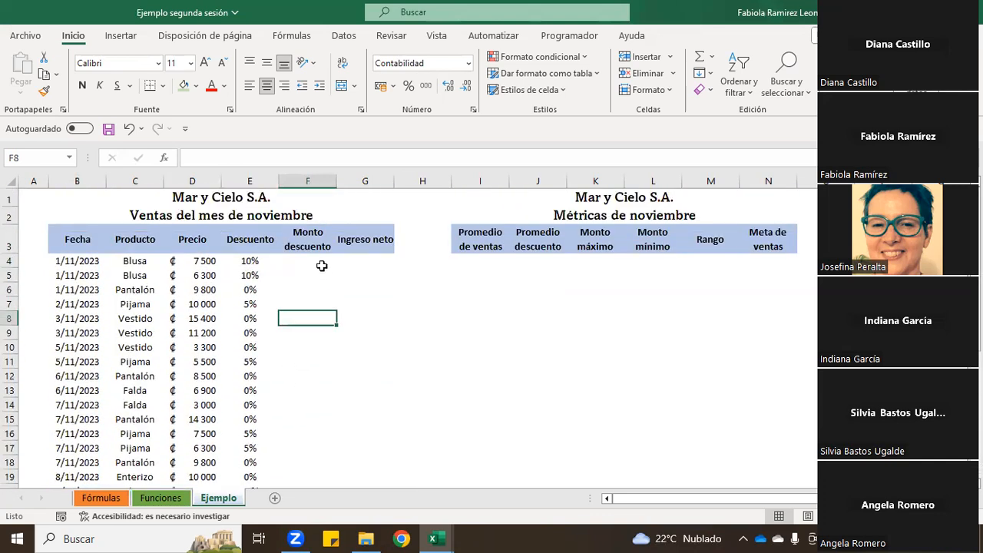
drag(322, 260, 322, 310)
scroll(358, 413, down, 7)
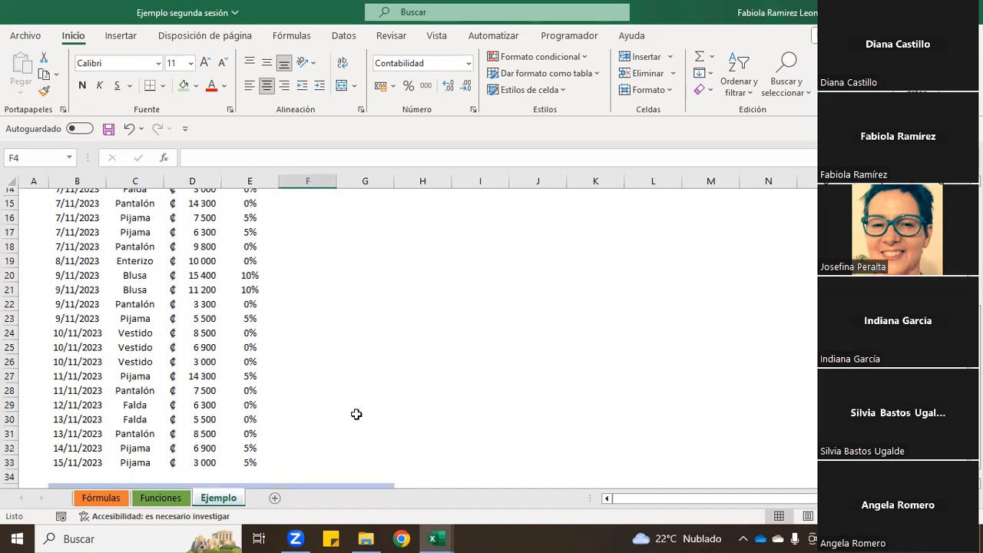
scroll(353, 407, up, 7)
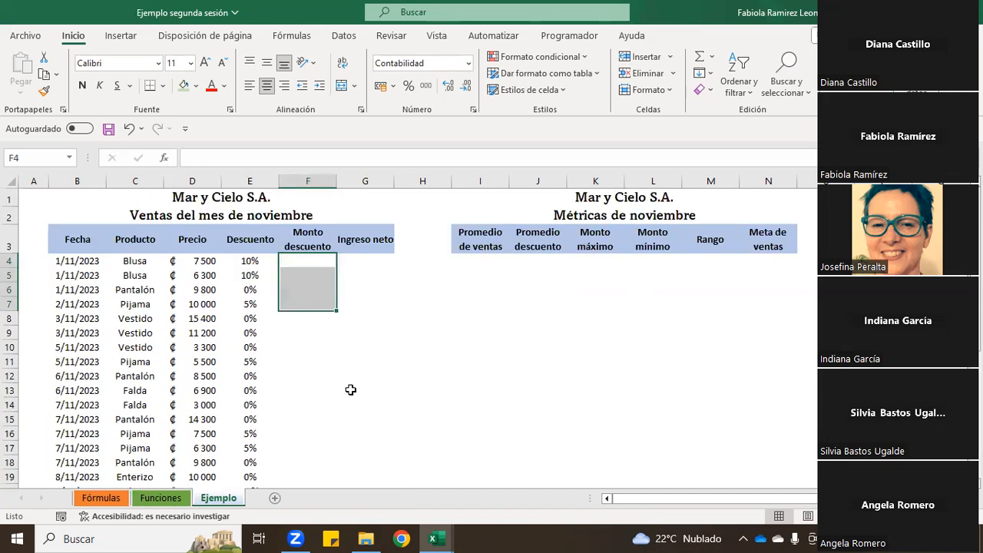
click(313, 264)
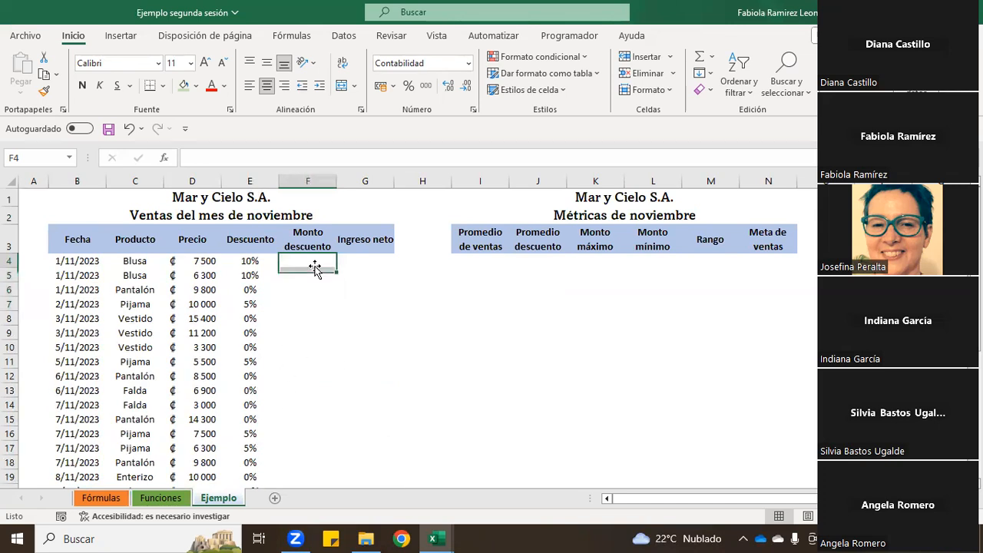
click(371, 240)
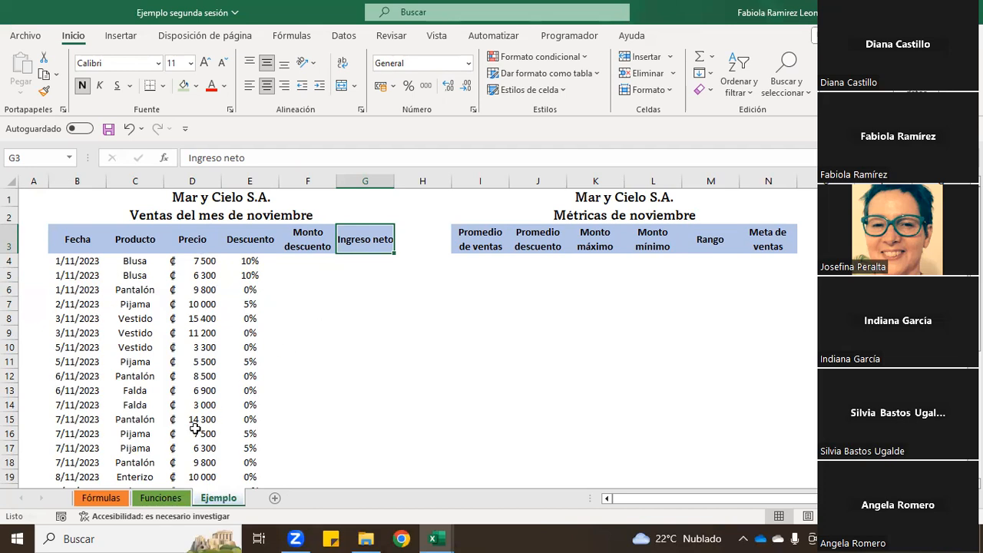
Look over the reference formulas on the Fórmulas and Funciones sheets and return to the Ejemplo sales table
click(101, 498)
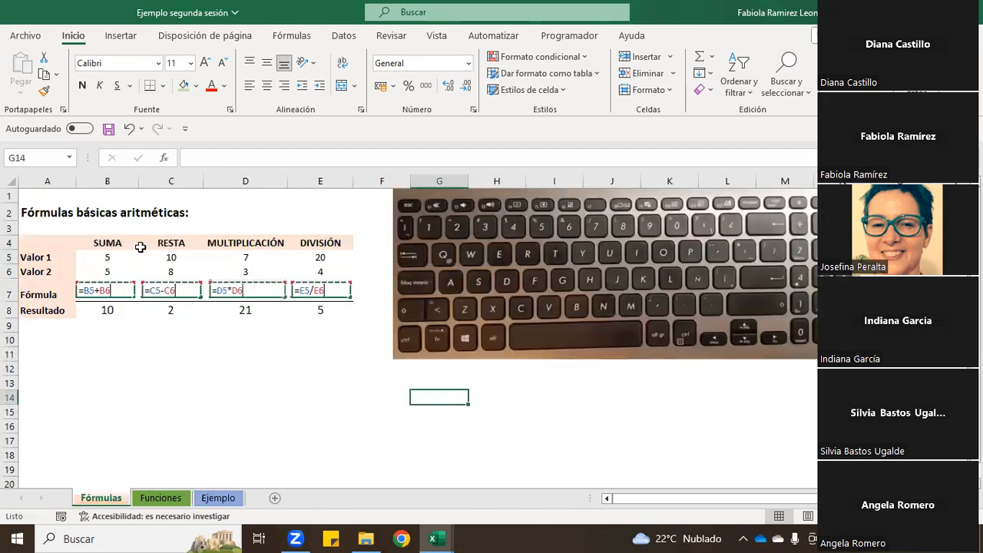
click(151, 500)
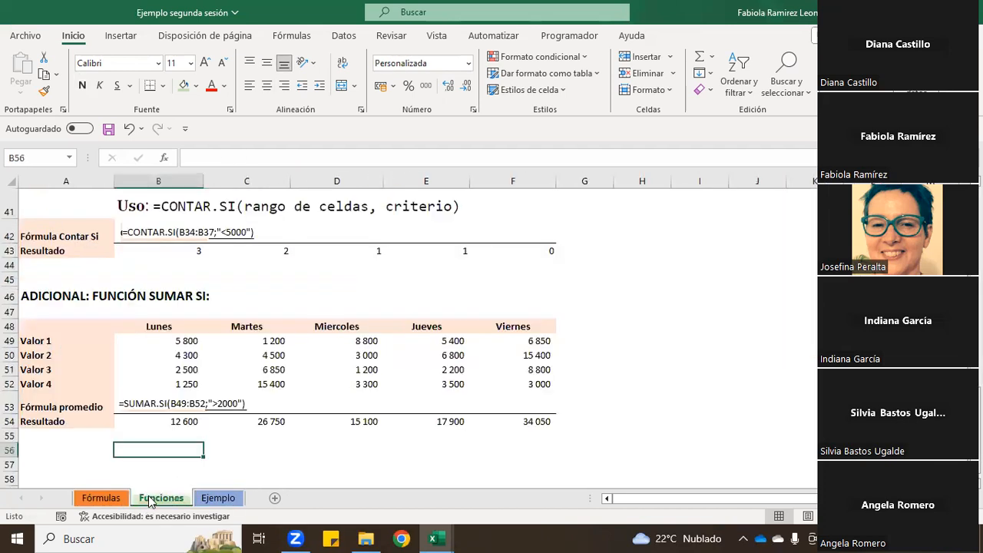
click(229, 501)
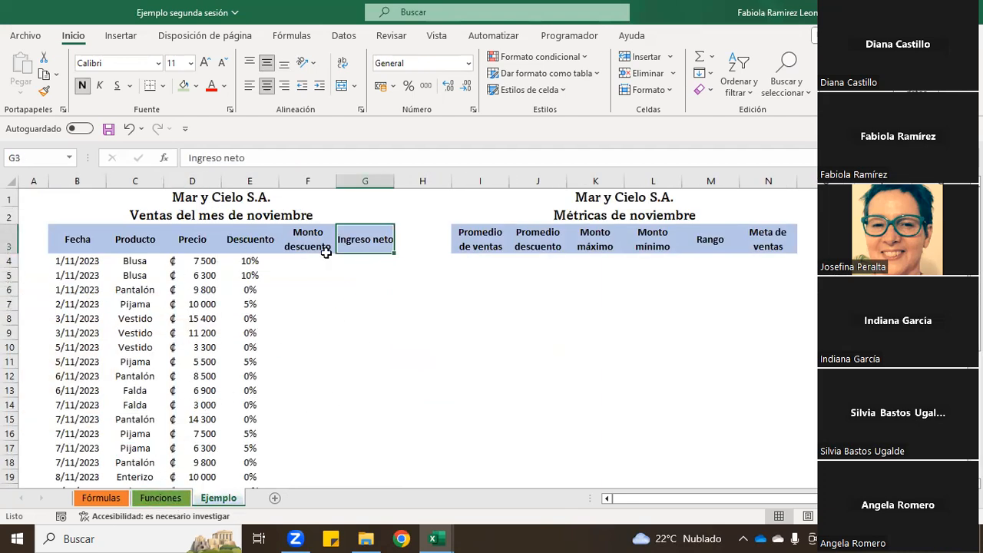
scroll(317, 261, down, 8)
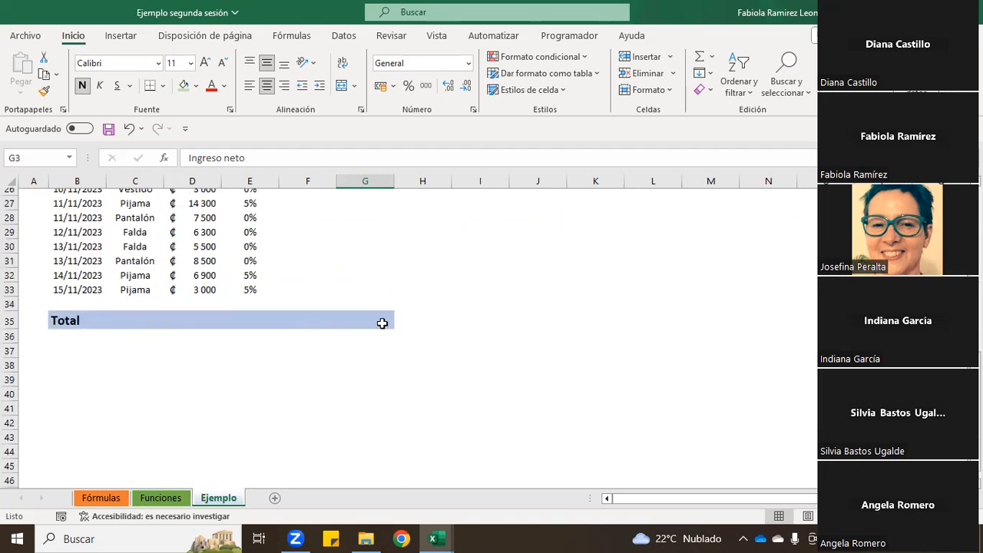
scroll(327, 318, up, 8)
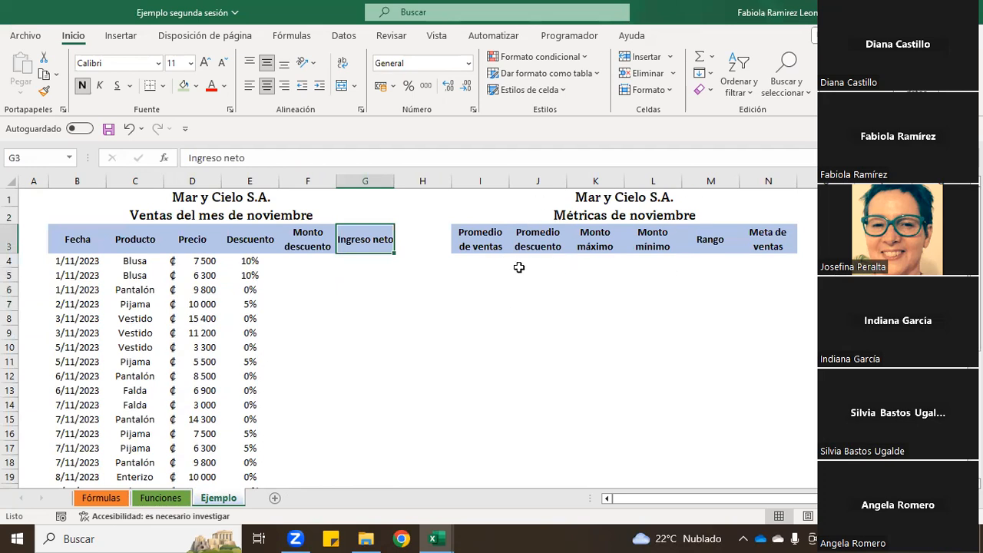
Calculate the first sale's discount amount in F4 with the formula =D4*E4
click(311, 263)
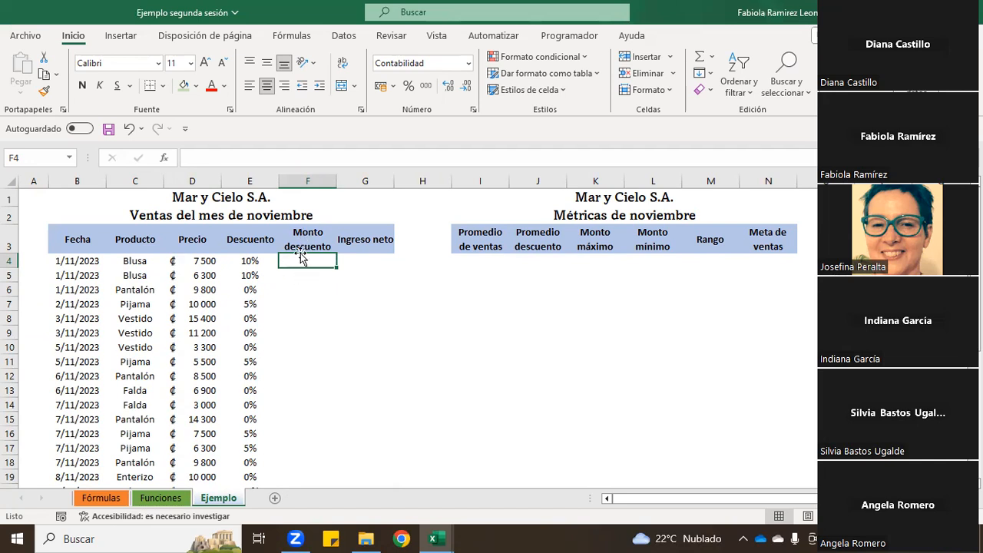
text(=)
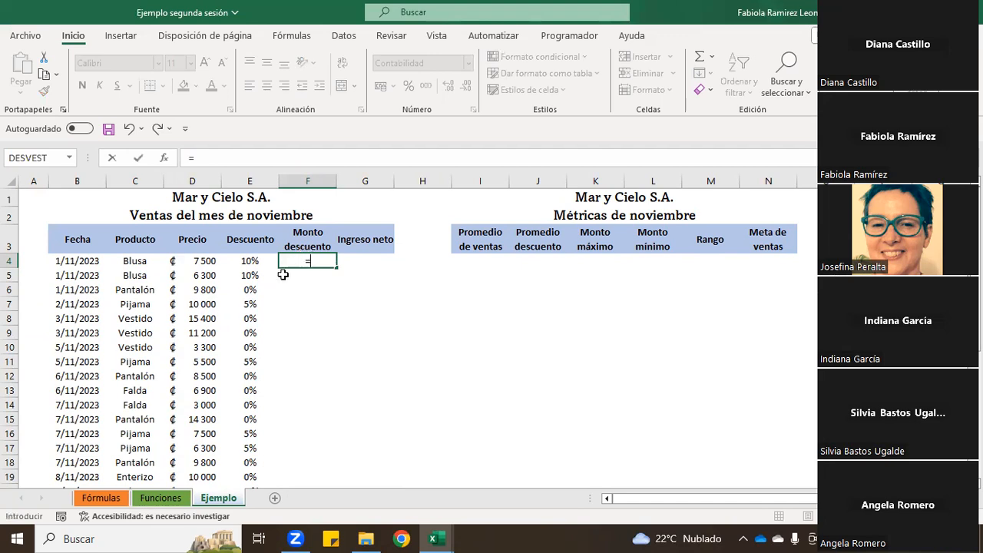
click(203, 259)
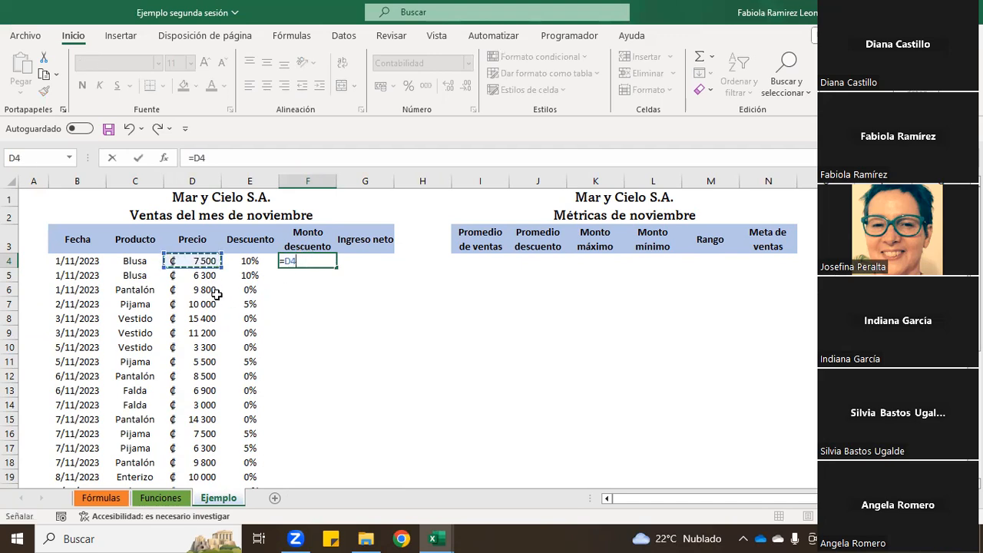
text(*)
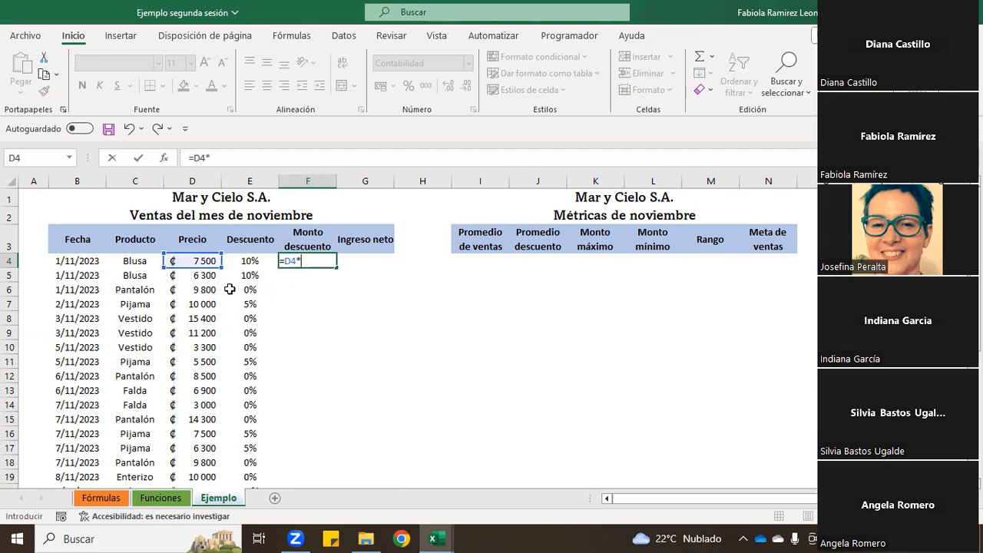
click(250, 262)
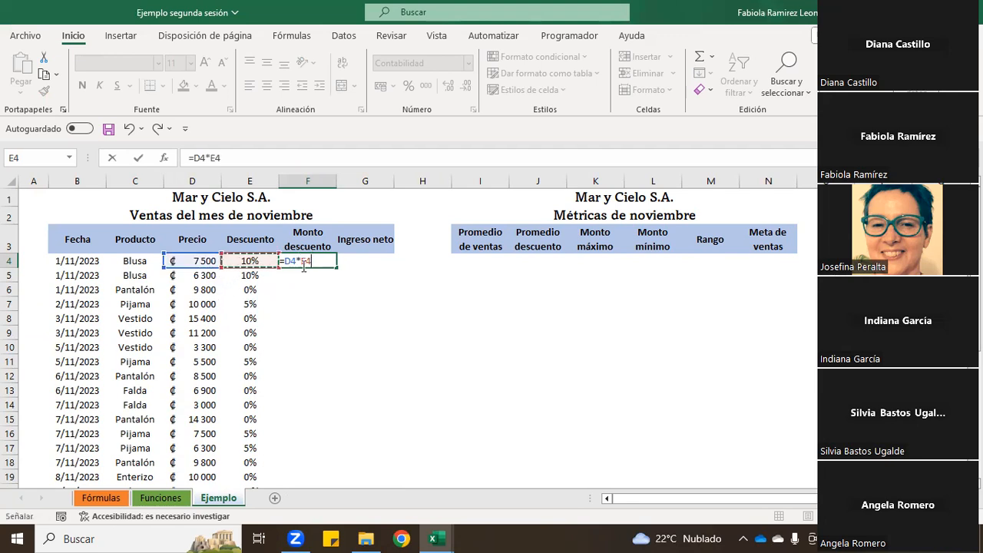
key(Return)
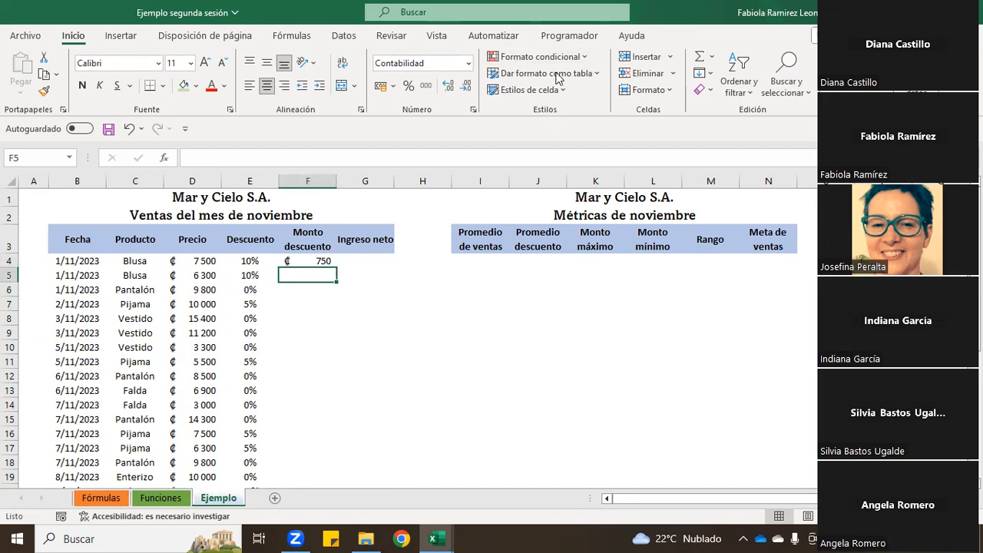
Copy the discount formula from F4 down the Monto descuento column to the last sale in row 33
click(223, 126)
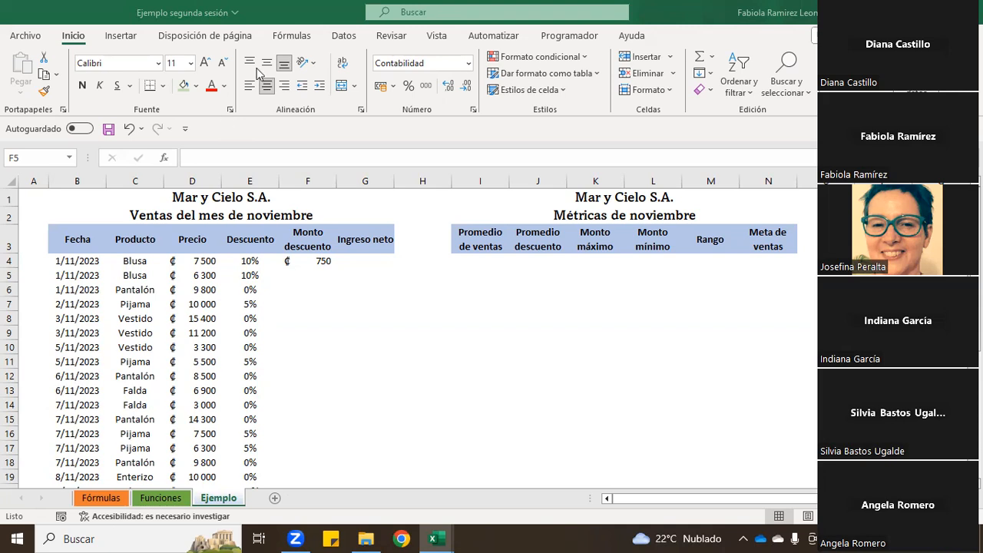
click(306, 260)
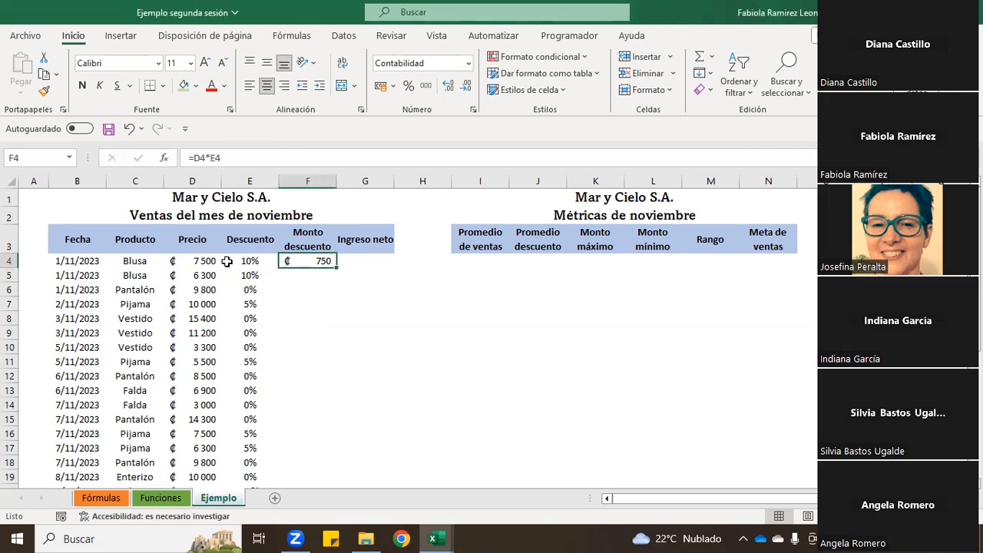
click(318, 273)
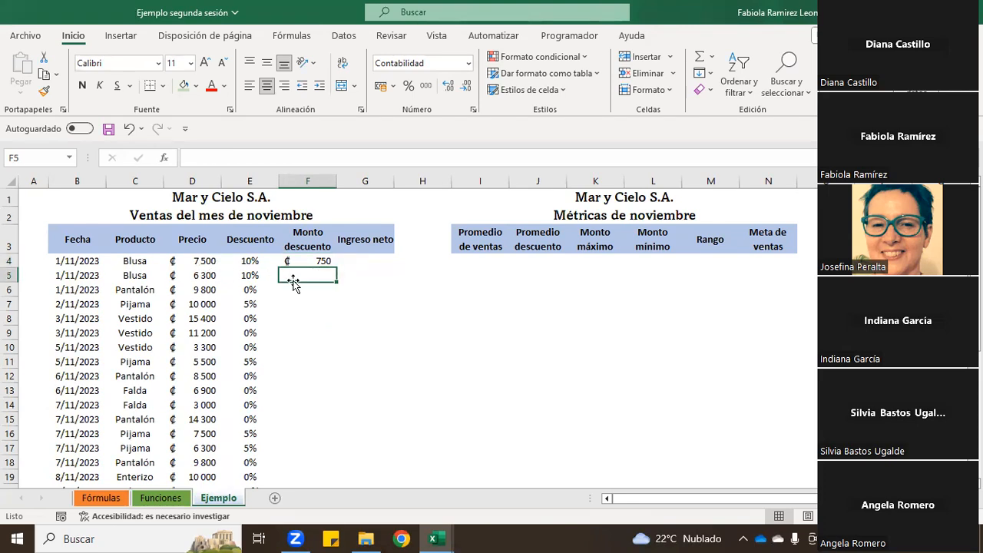
click(307, 261)
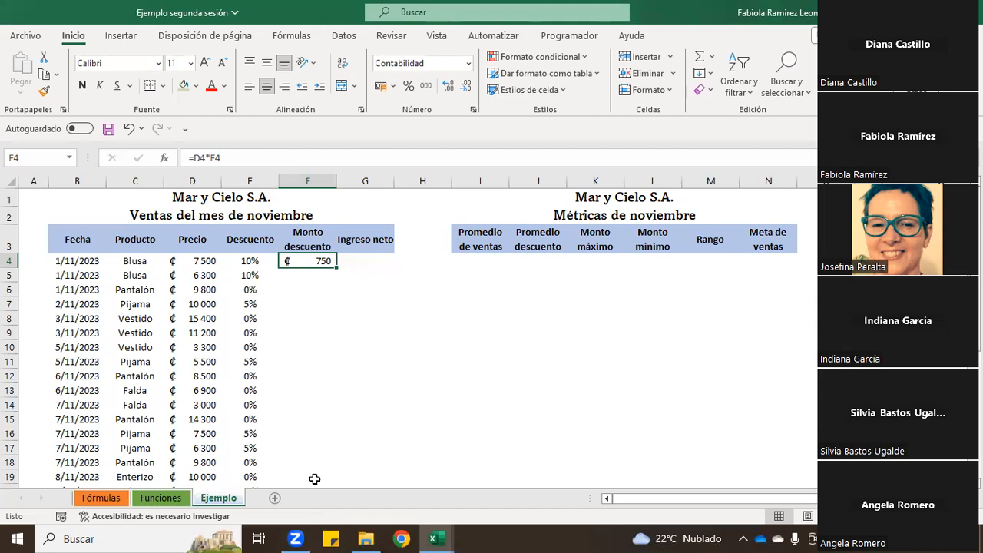
scroll(338, 269, down, 6)
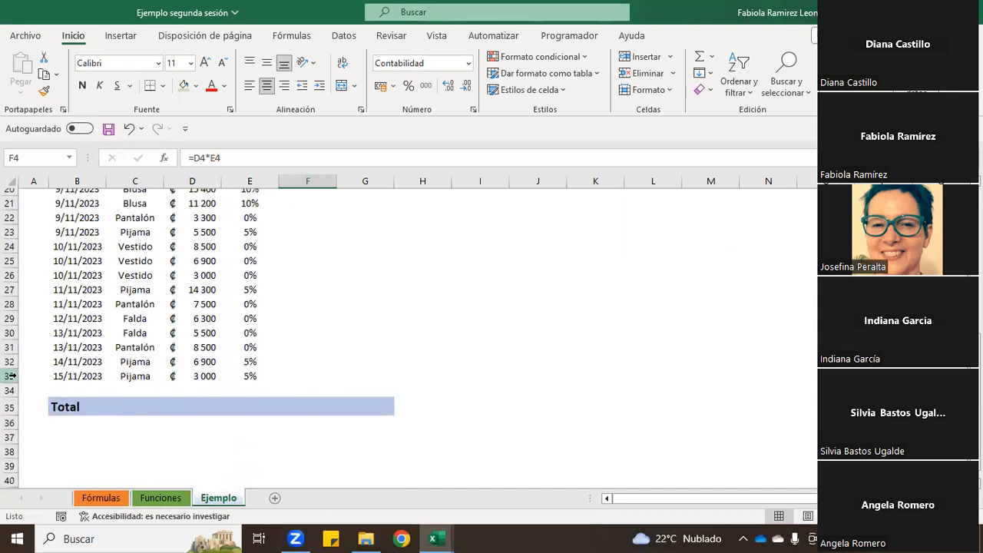
click(9, 376)
click(411, 342)
scroll(411, 342, up, 6)
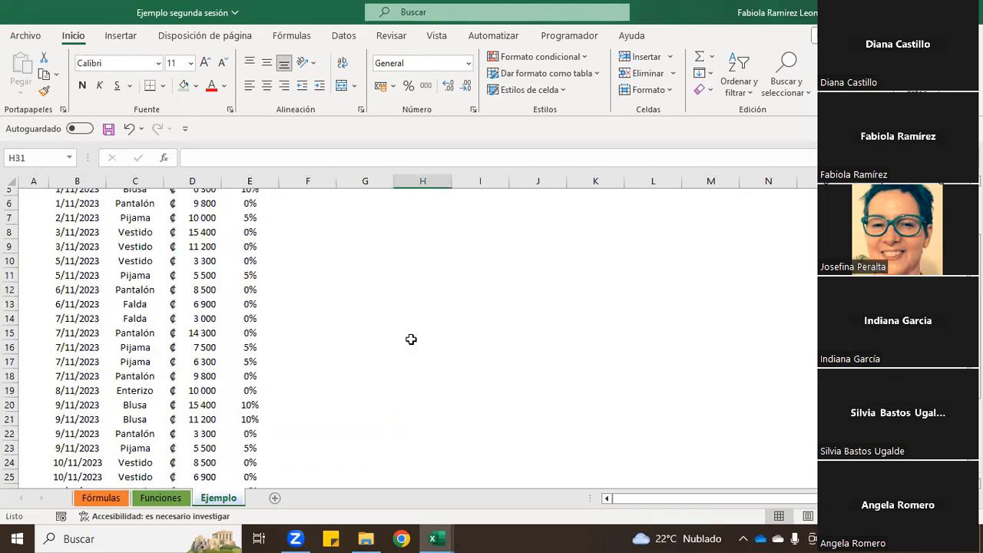
click(317, 262)
drag(336, 267, 324, 458)
scroll(329, 311, up, 5)
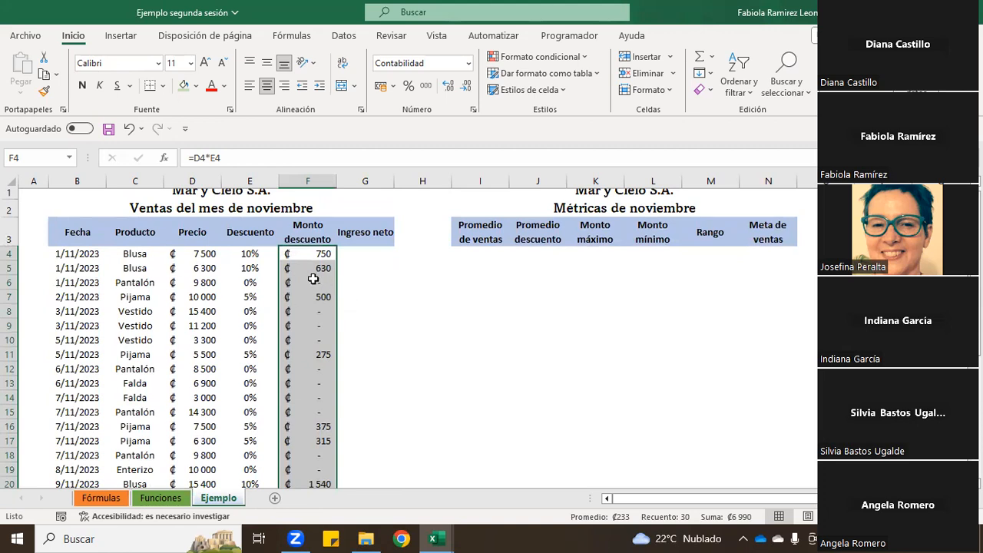
Check the copied discount formulas in the Monto descuento column for several sales, including F6, F20 and F23
click(314, 282)
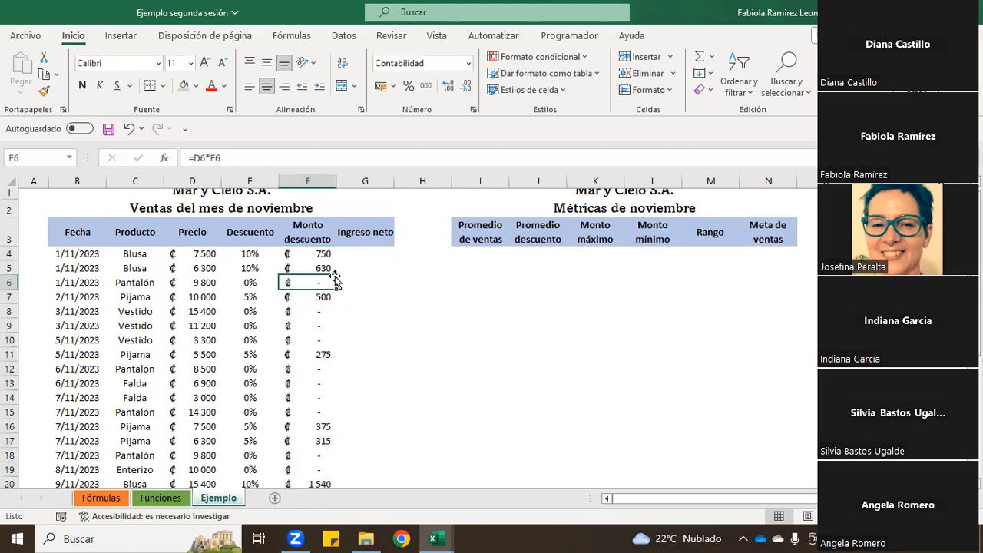
click(249, 282)
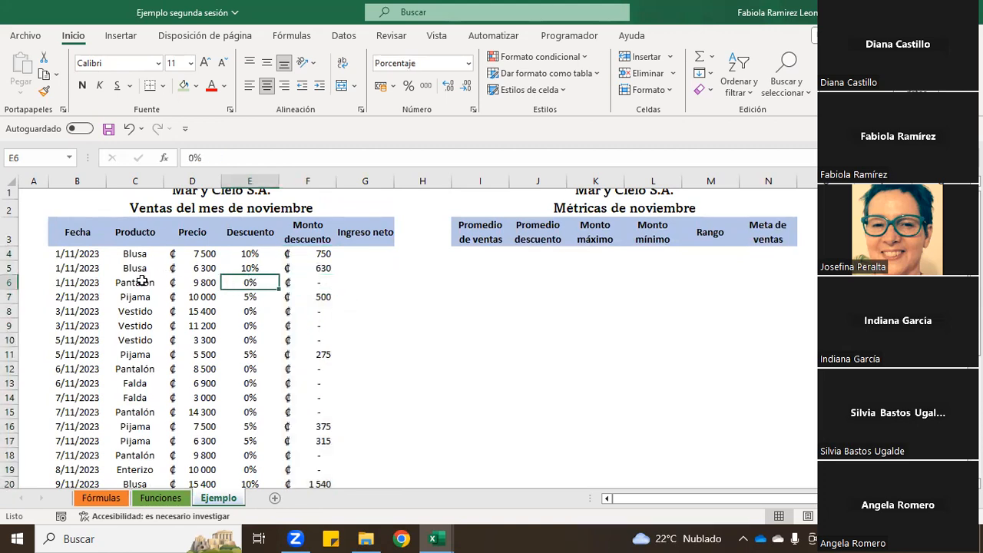
click(143, 282)
click(308, 286)
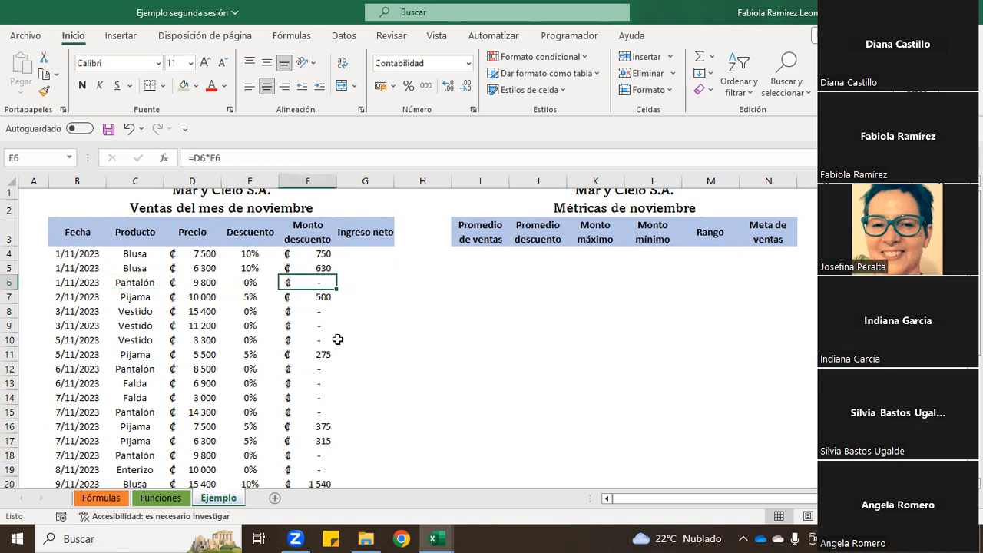
scroll(331, 292, down, 3)
click(318, 354)
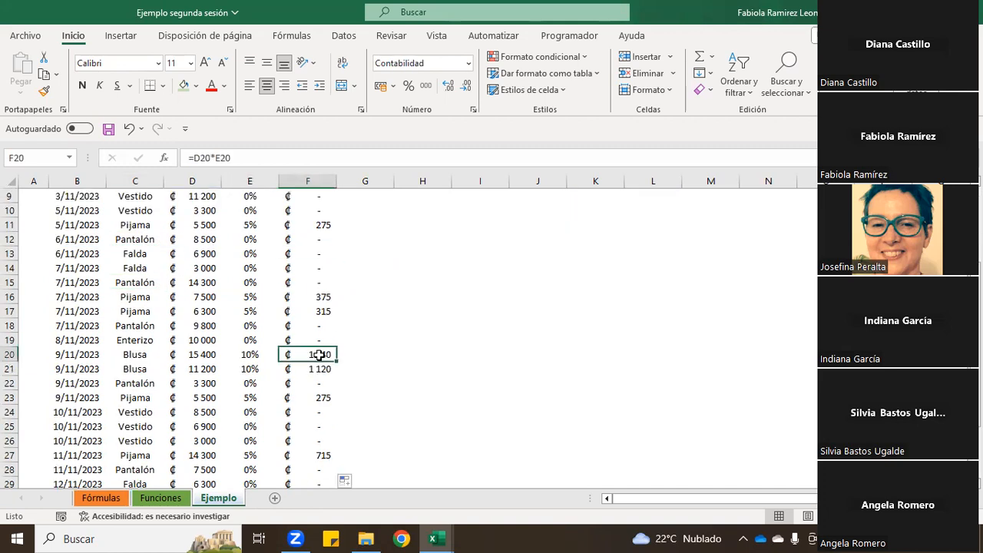
click(324, 398)
scroll(417, 377, up, 3)
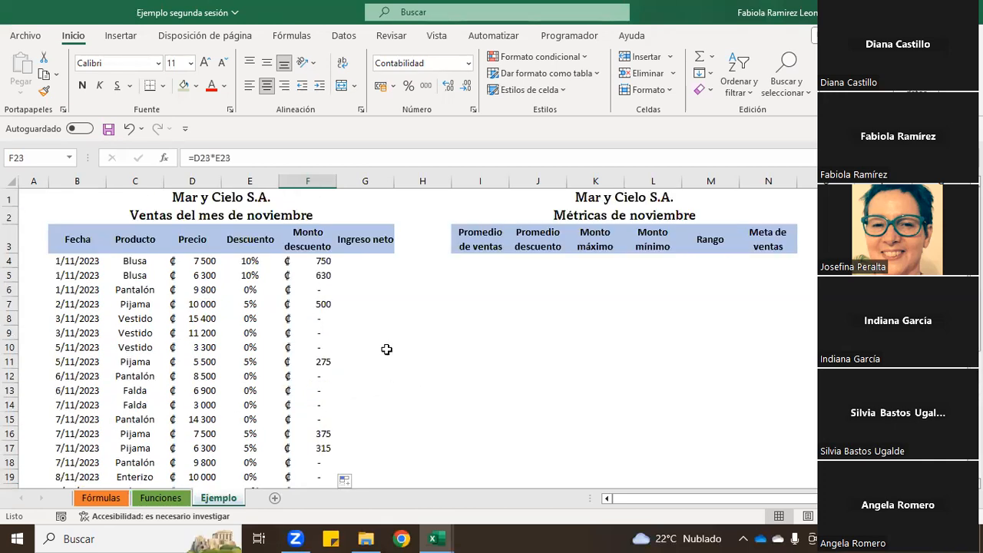
Undo the discount formula fill and copy F4 down the Monto descuento column to row 33 again
click(129, 128)
scroll(369, 246, down, 6)
scroll(331, 342, up, 7)
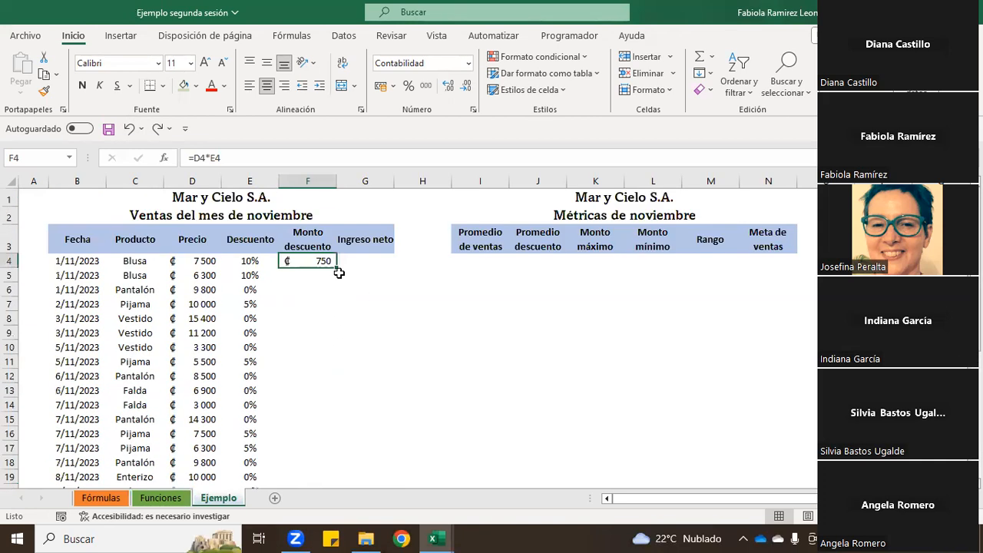
double_click(334, 267)
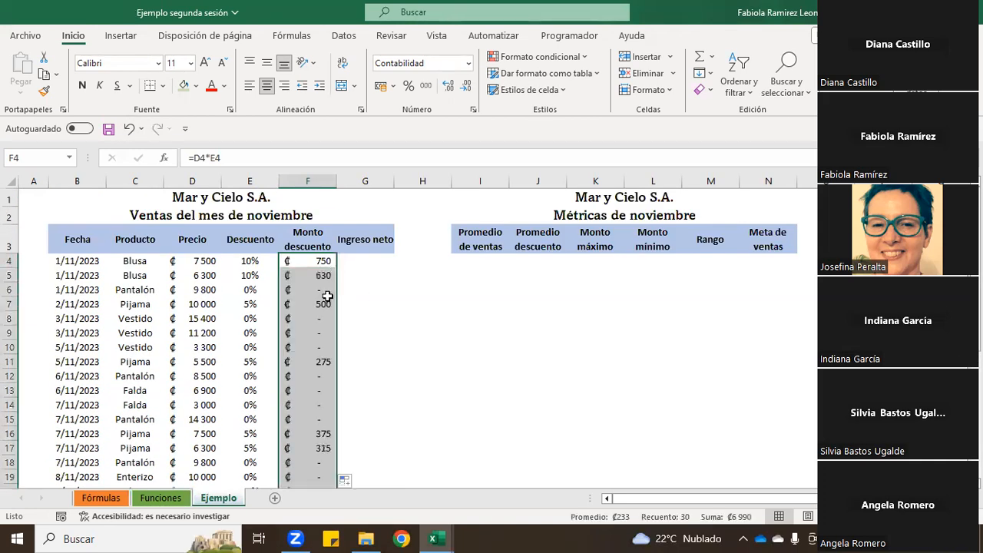
Review the refilled Monto descuento column down to the last sale and the formula in F4
scroll(328, 291, down, 4)
scroll(327, 291, down, 3)
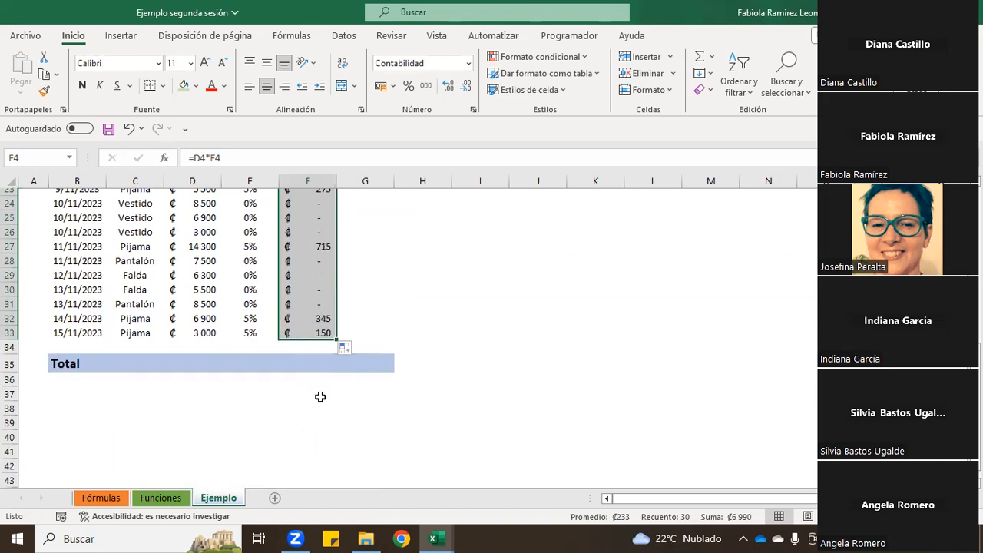
click(378, 268)
scroll(377, 273, up, 7)
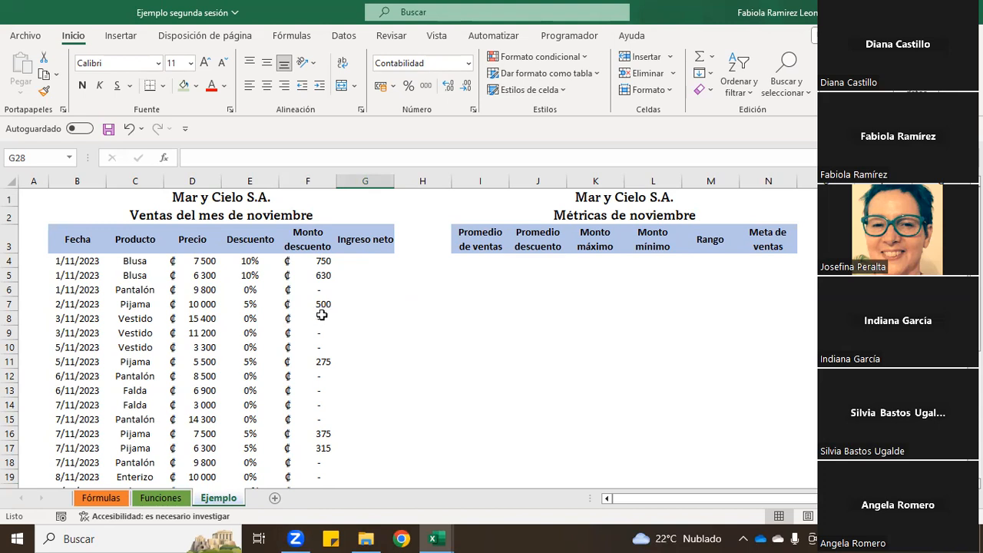
click(305, 263)
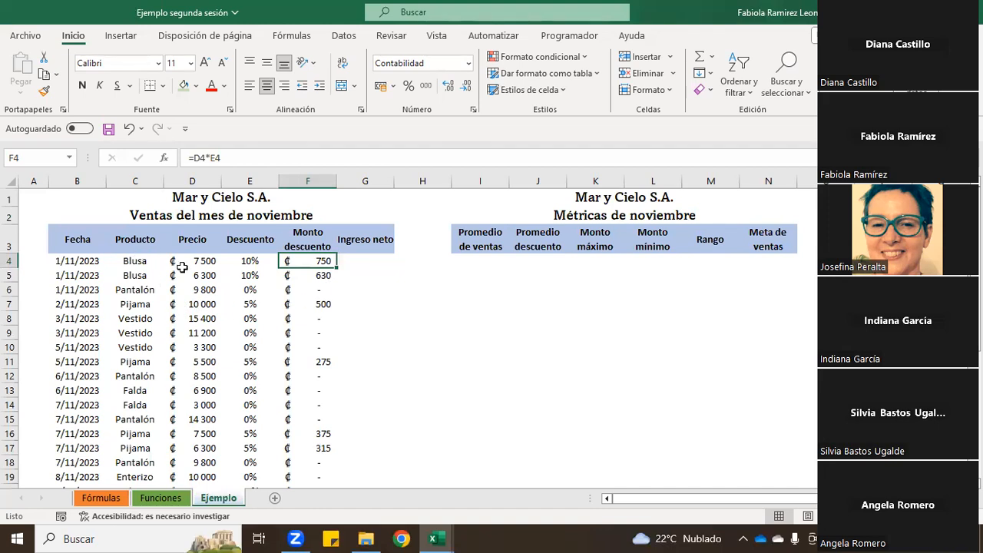
scroll(307, 276, down, 1)
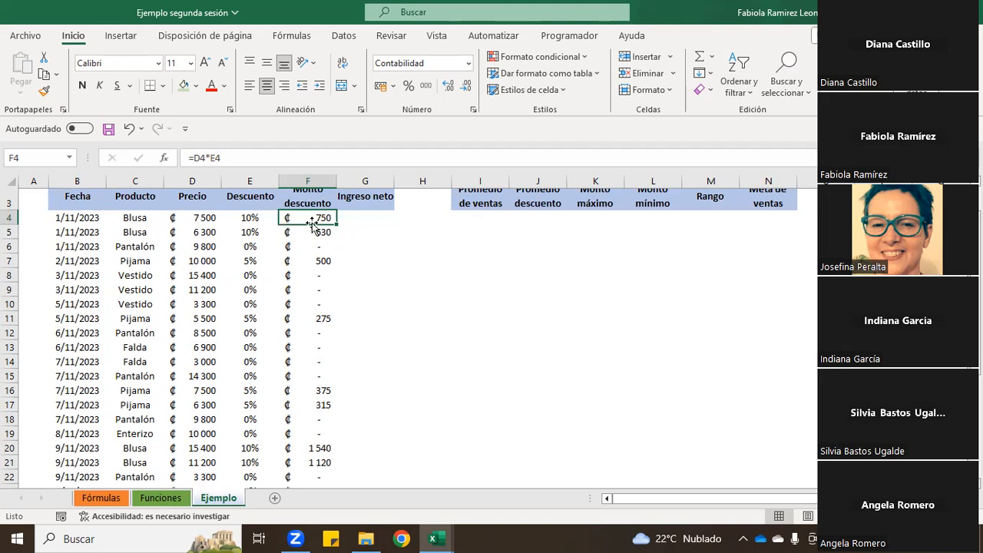
scroll(373, 361, down, 7)
scroll(377, 356, up, 8)
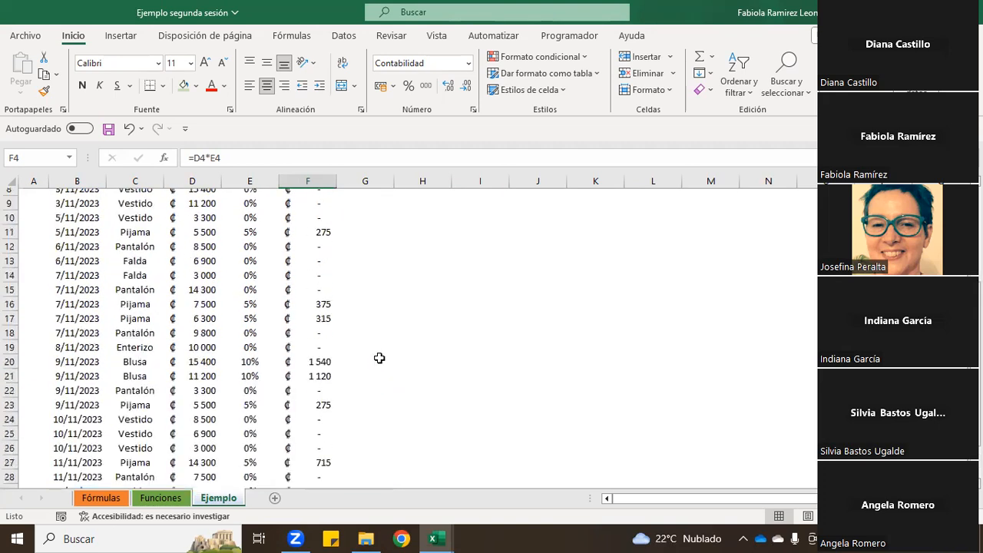
scroll(385, 356, up, 1)
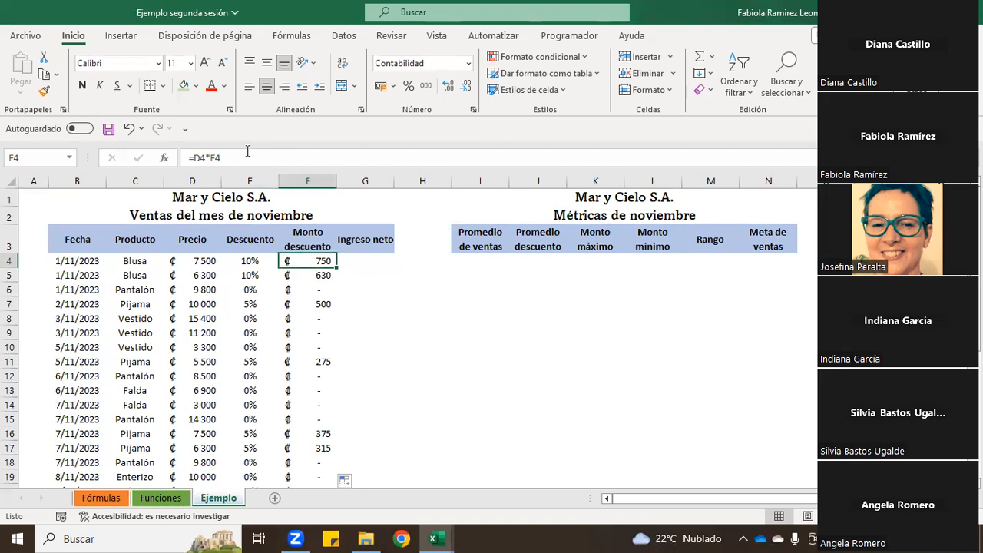
Calculate the first sale's net income in G4 with =D4-F4 and copy it down the Ingreso neto column to row 33
click(355, 263)
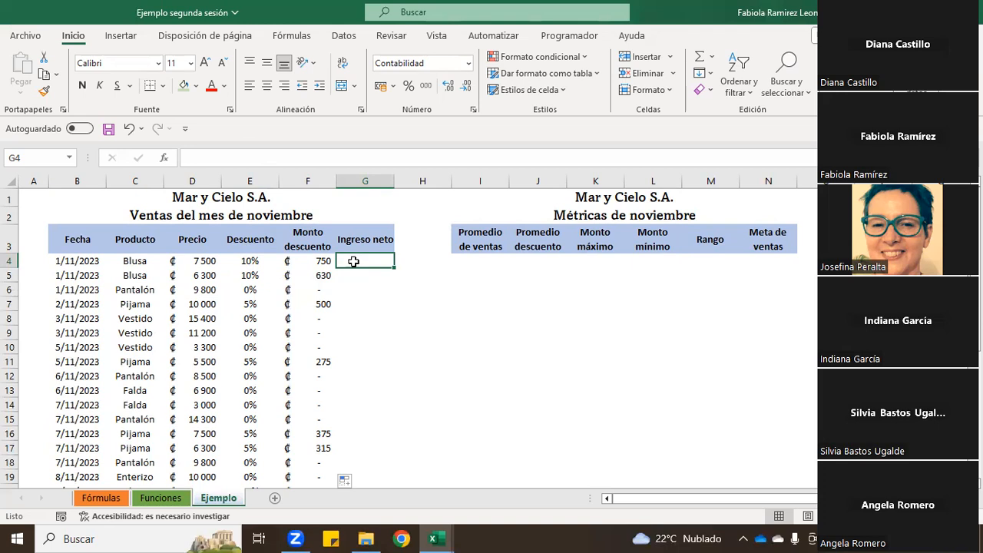
text(=)
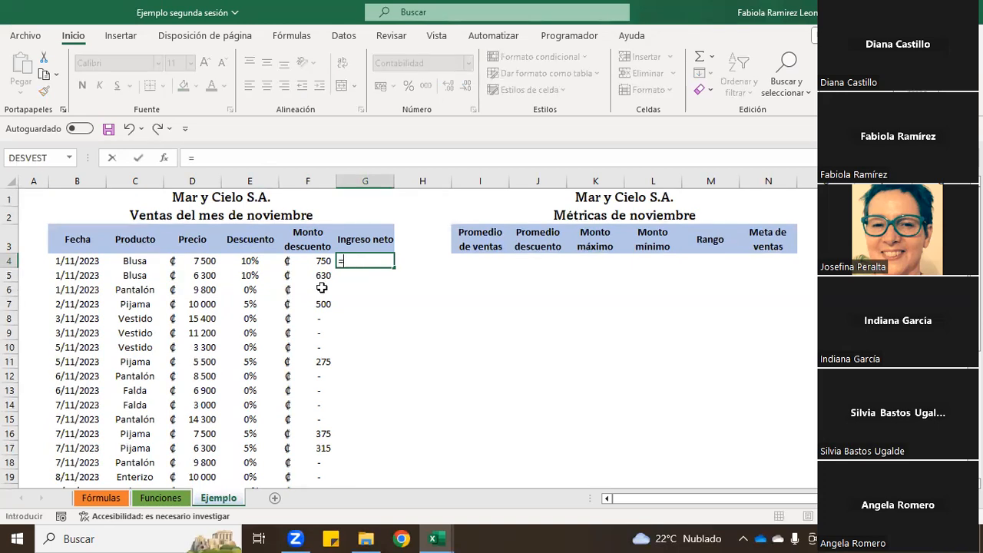
click(194, 260)
text(-)
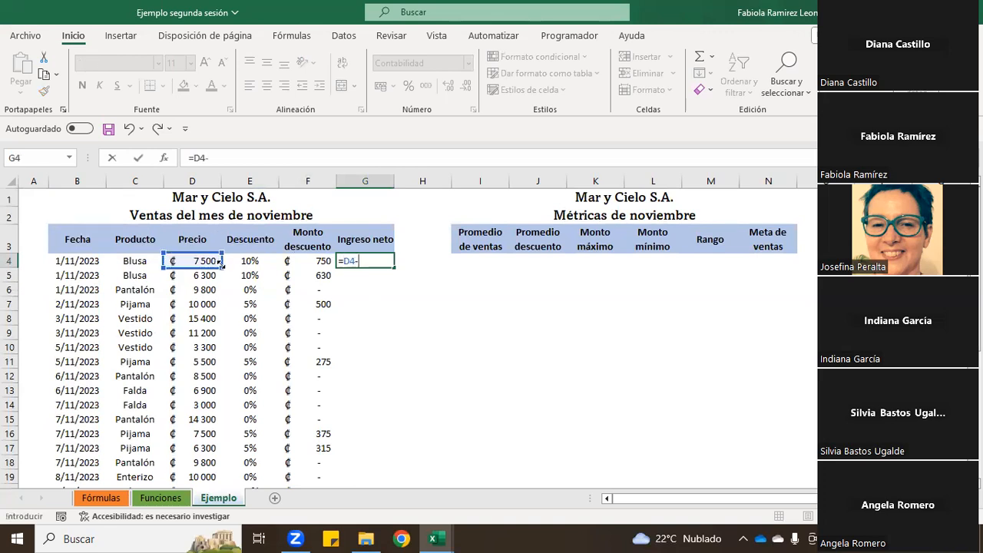
click(323, 260)
key(Return)
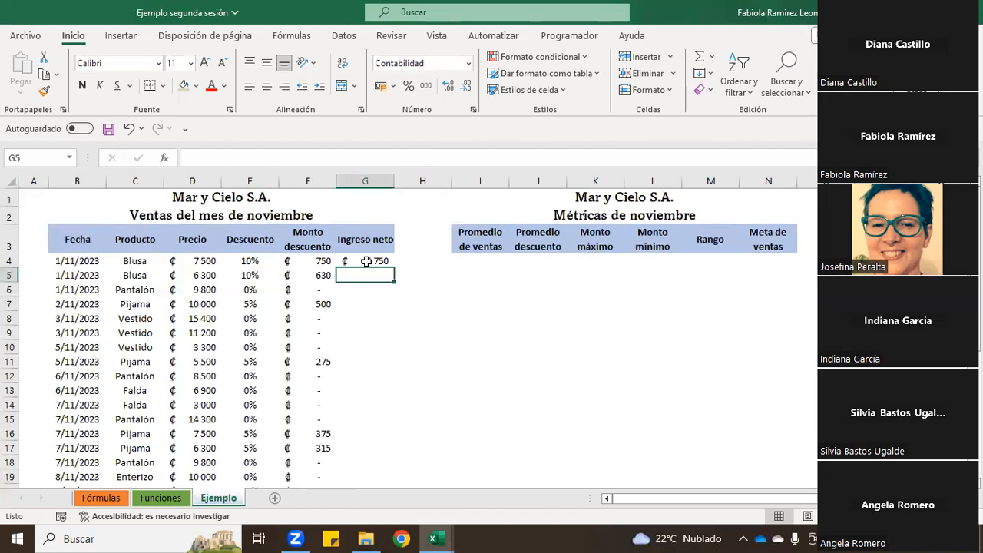
click(357, 258)
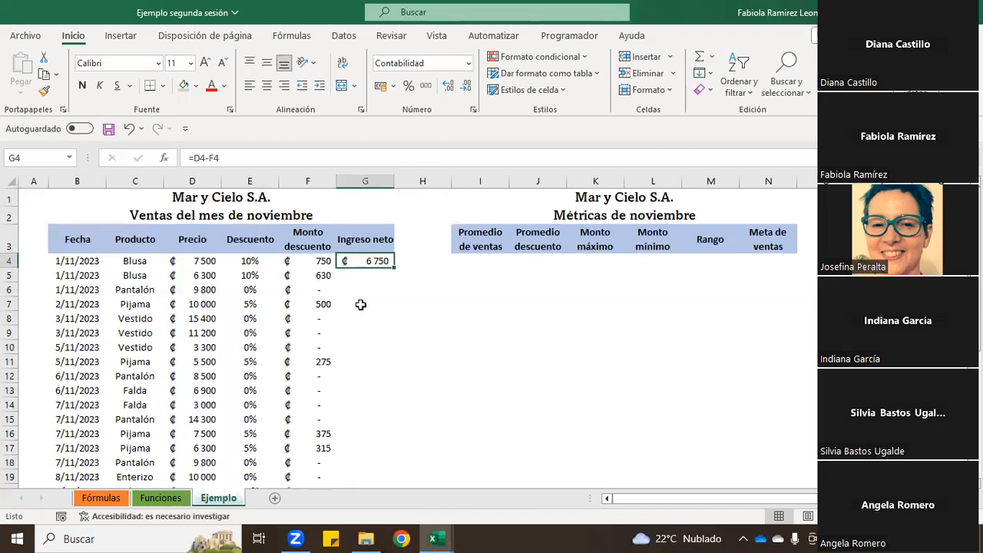
double_click(394, 268)
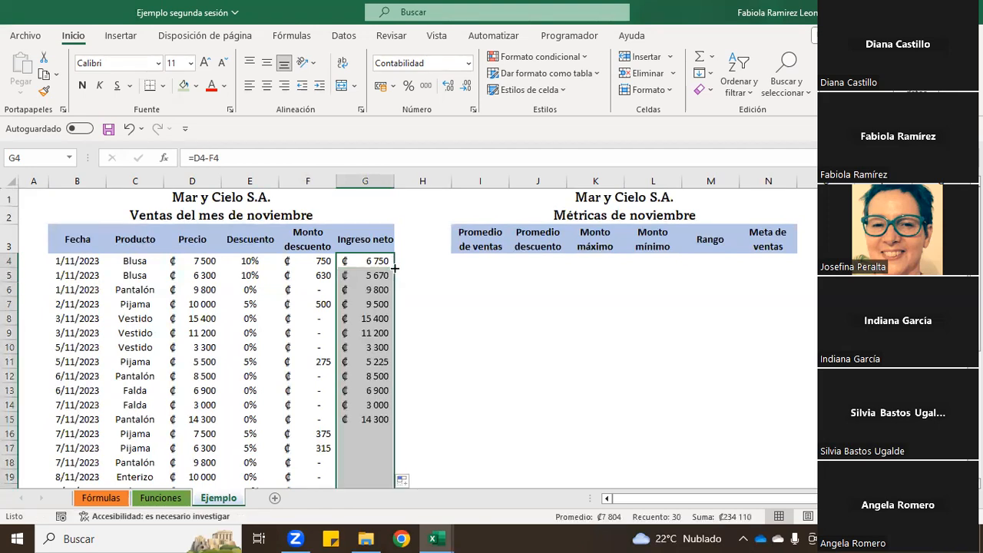
Review the Ingreso neto column down to the last sale, checking the copied formula in G6
scroll(404, 256, down, 1)
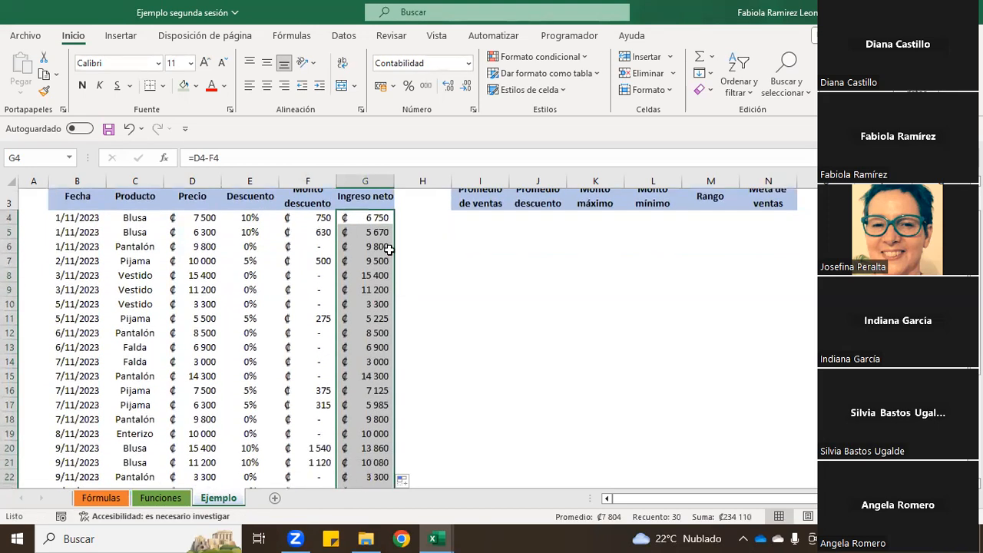
click(380, 245)
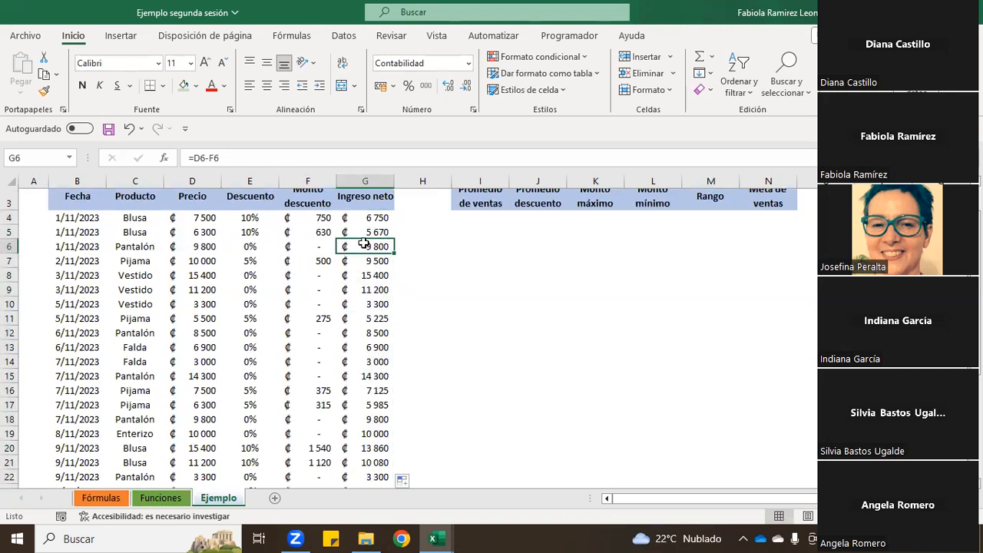
scroll(405, 304, down, 4)
scroll(399, 319, down, 3)
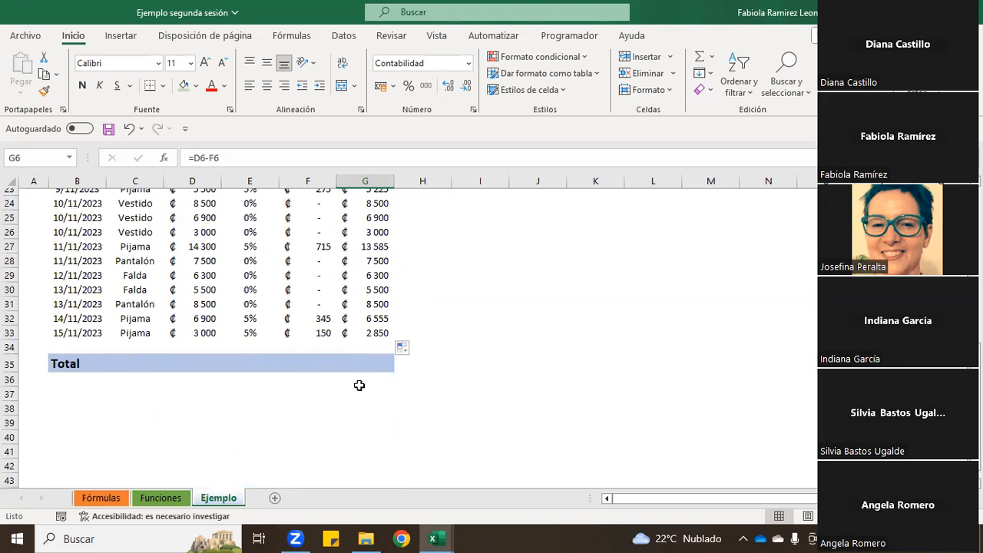
scroll(361, 381, up, 7)
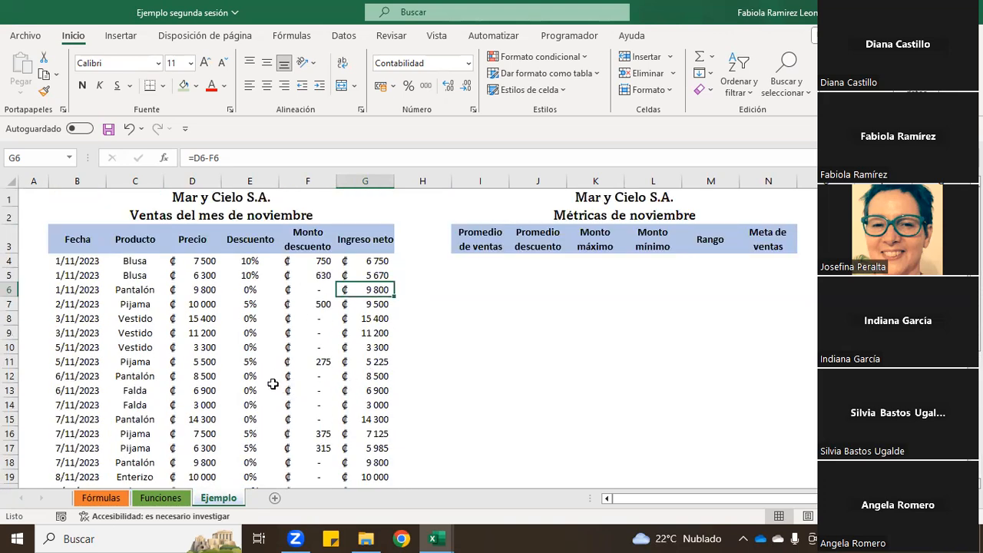
scroll(273, 384, down, 5)
scroll(266, 373, up, 5)
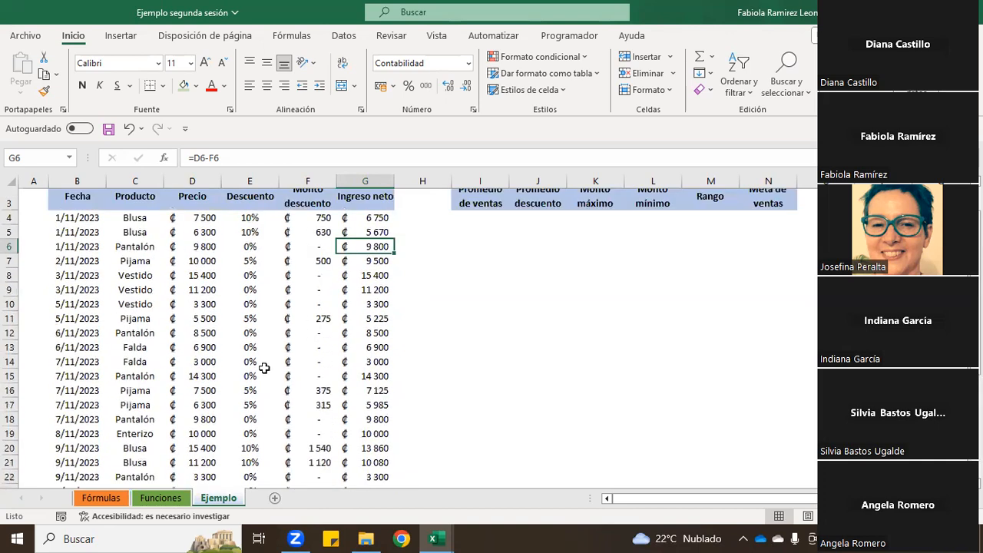
scroll(263, 368, up, 1)
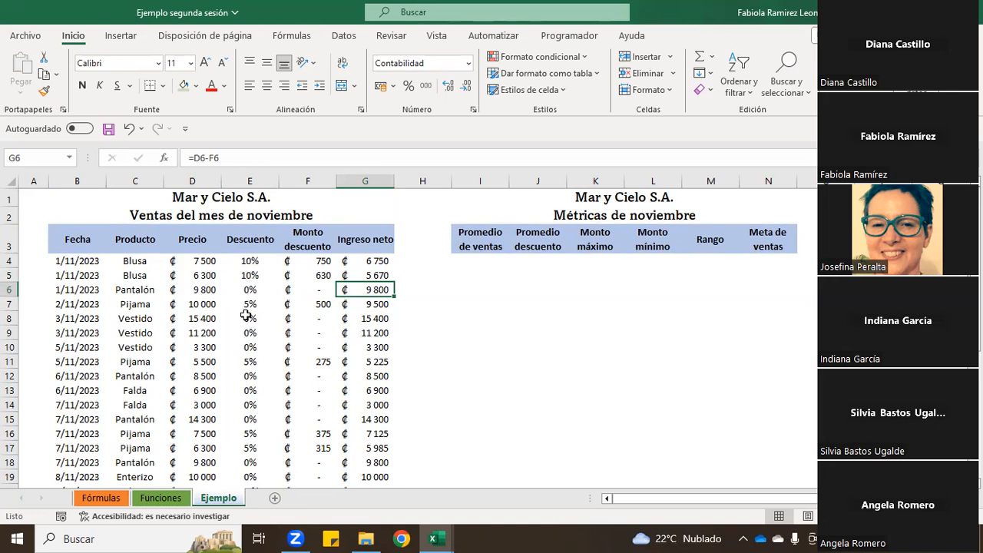
Below the Total row, enter the label "Descuento por blusa" in C37 and 10% in E37
scroll(246, 312, down, 9)
click(111, 307)
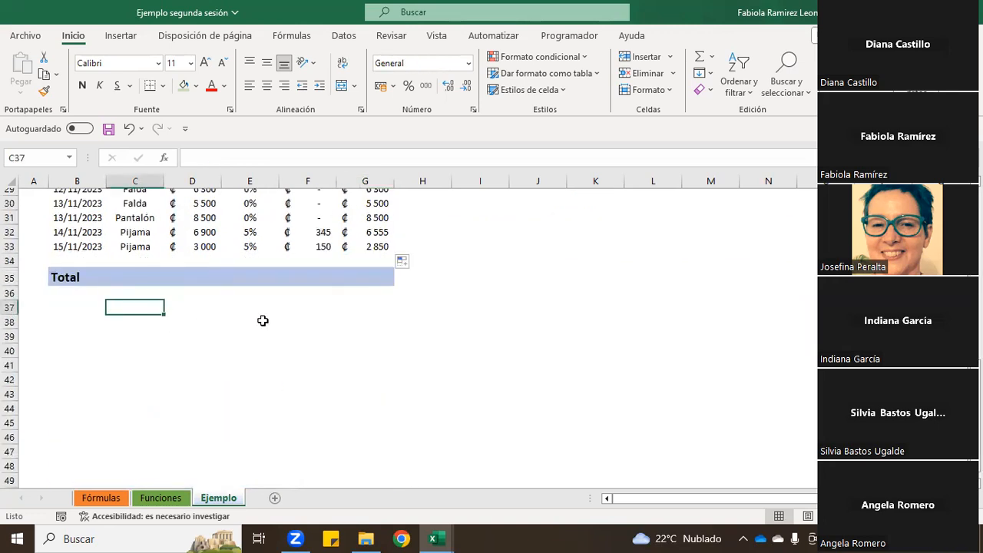
text(Descuento por b)
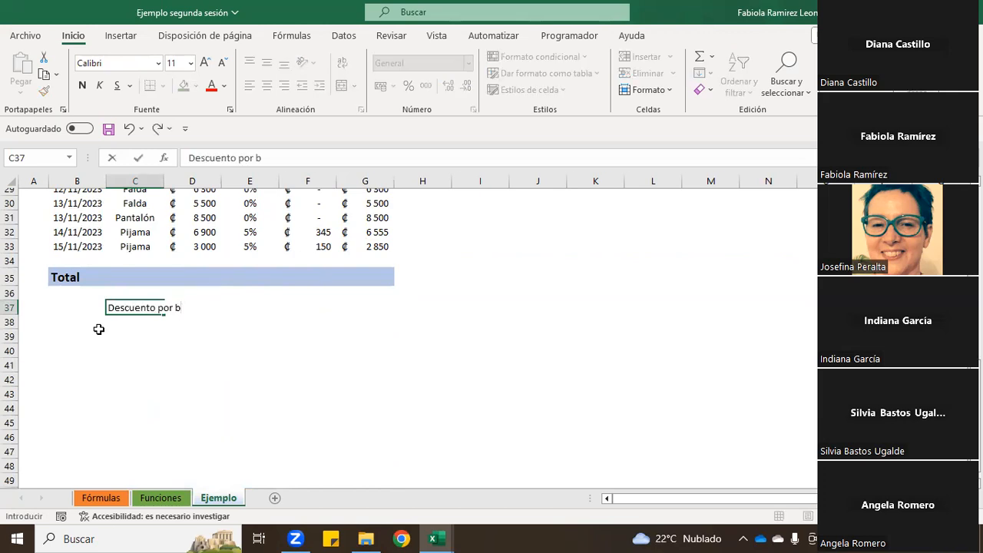
key(Tab)
key(Tab)
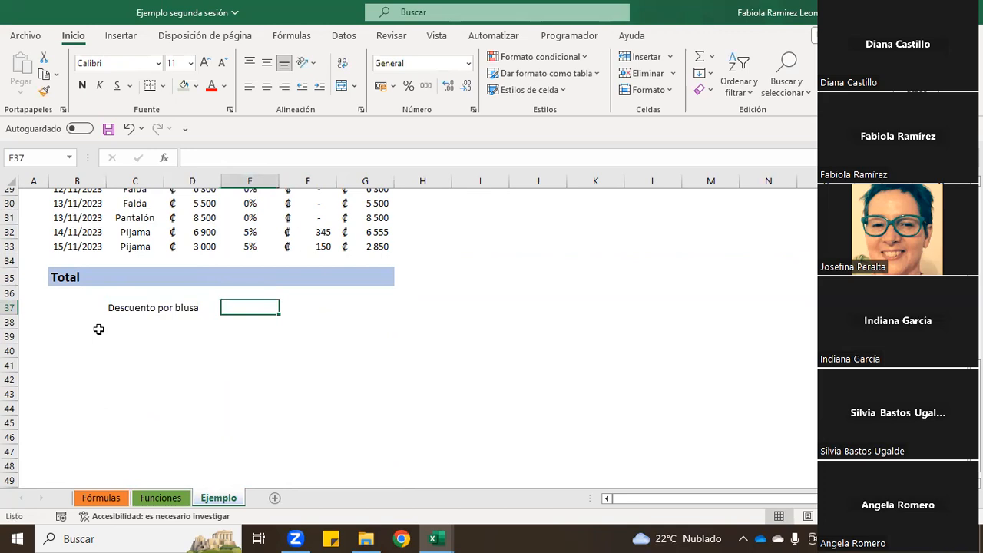
text(10%)
key(Return)
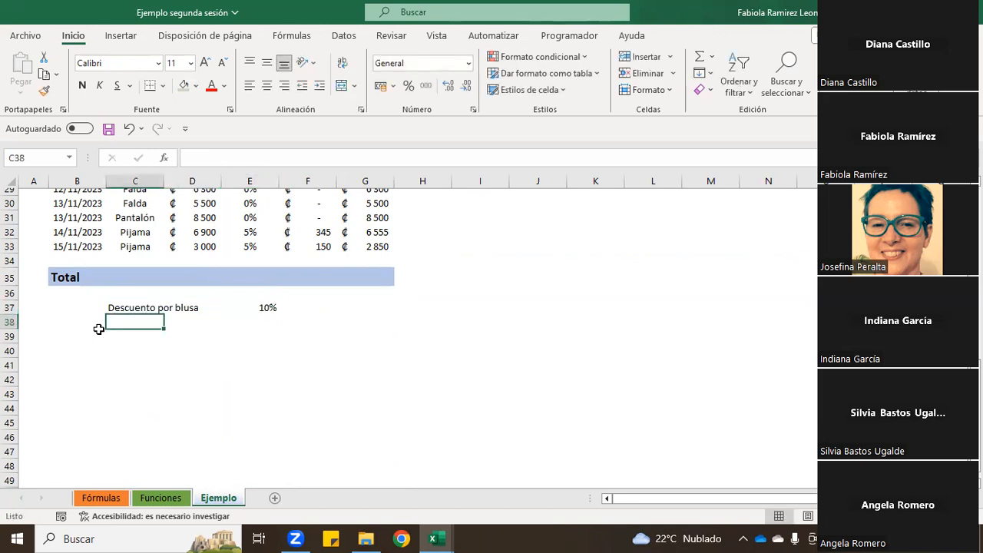
Enter the label "Descuento por pijama" in C38 and 5% in E38
text(Descuento por pijama)
key(Tab)
key(Tab)
text(5)
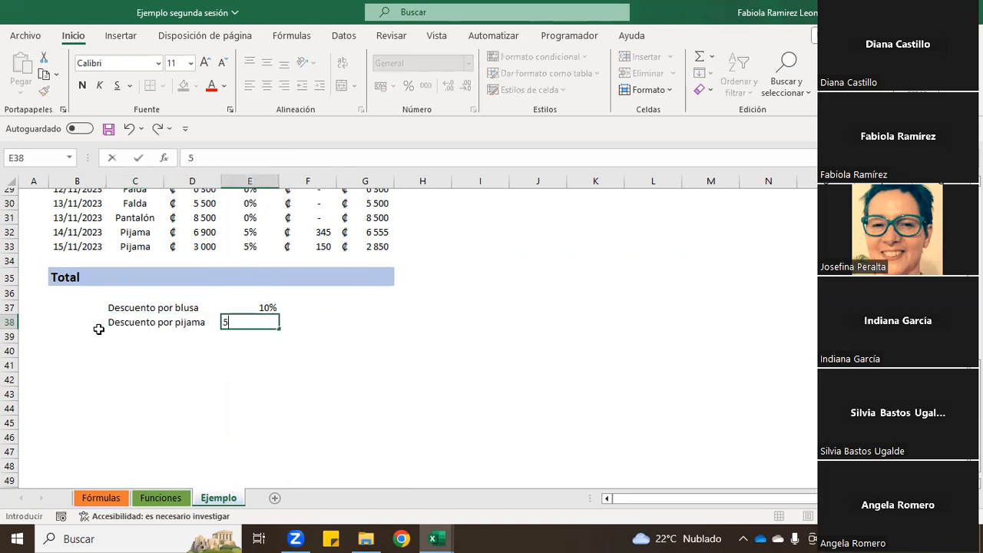
text(%)
key(Return)
In H4, calculate the first sale's discount from the rate below the table with =D4*E37
scroll(374, 395, up, 1)
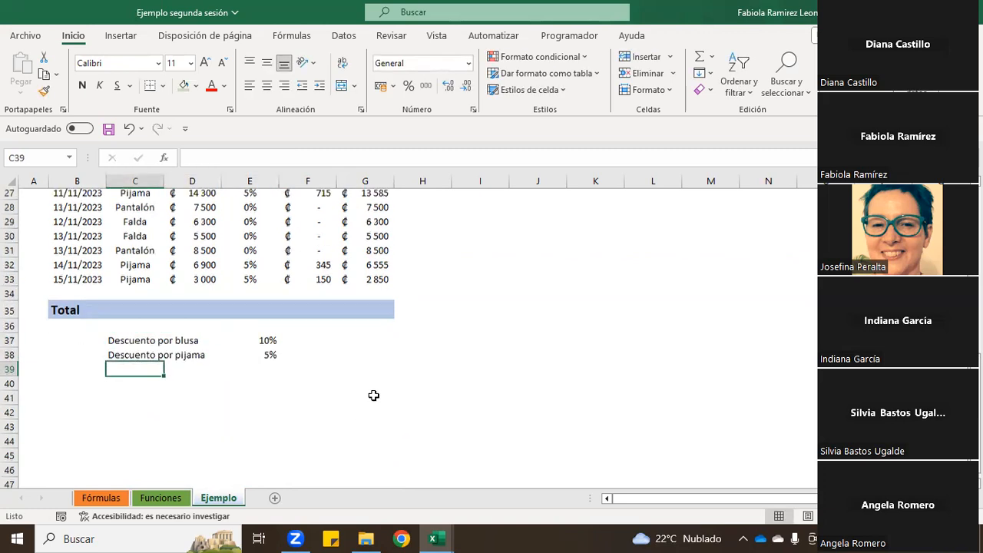
scroll(248, 404, up, 8)
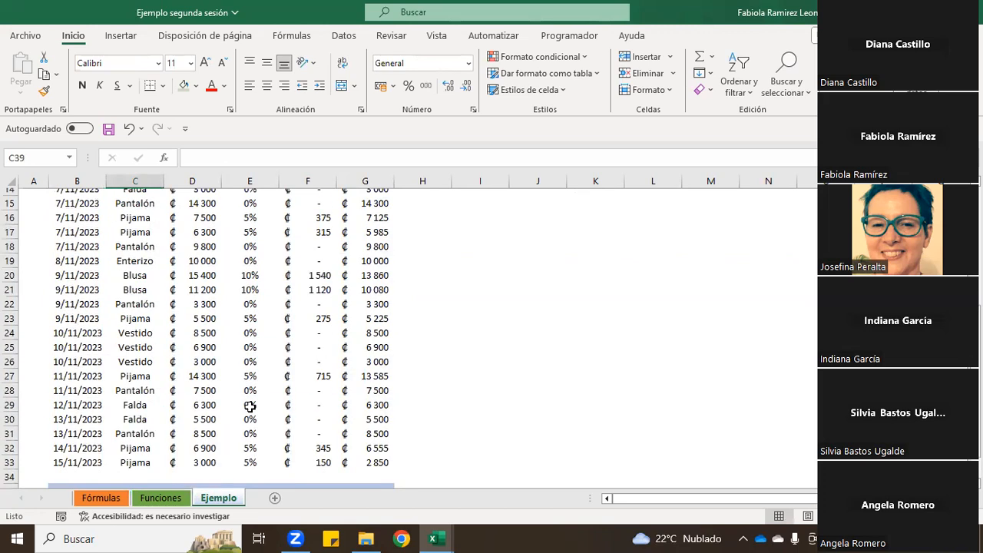
scroll(319, 263, up, 1)
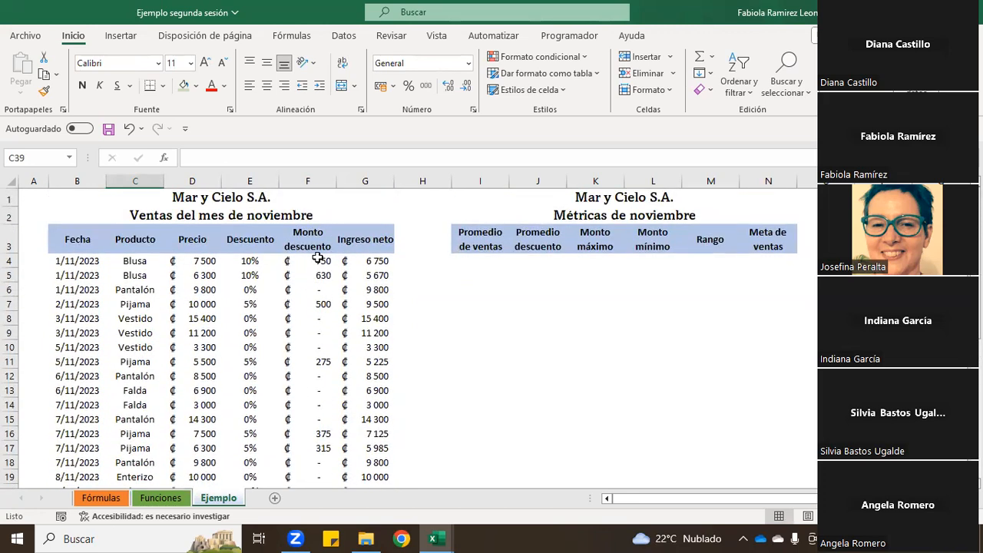
click(418, 270)
click(421, 262)
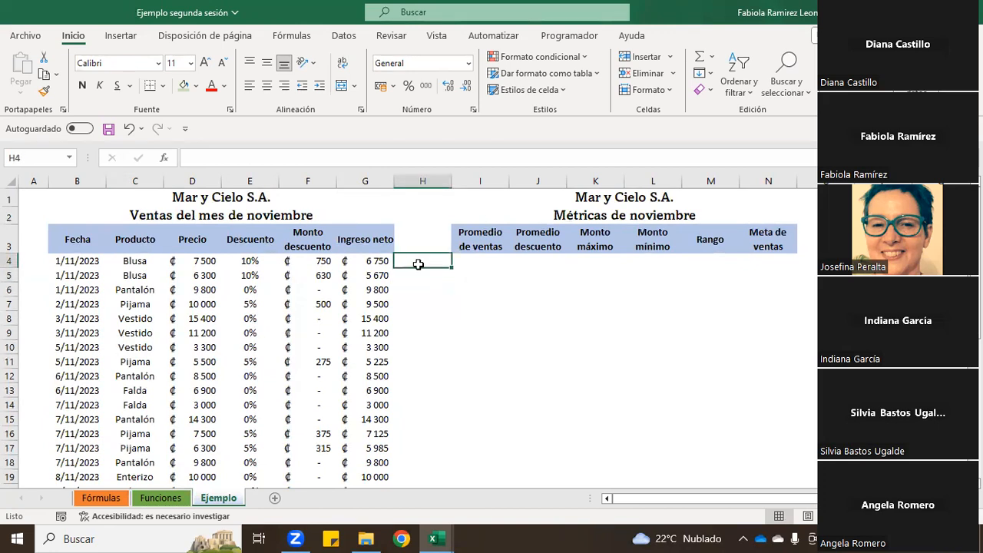
text(=)
click(203, 261)
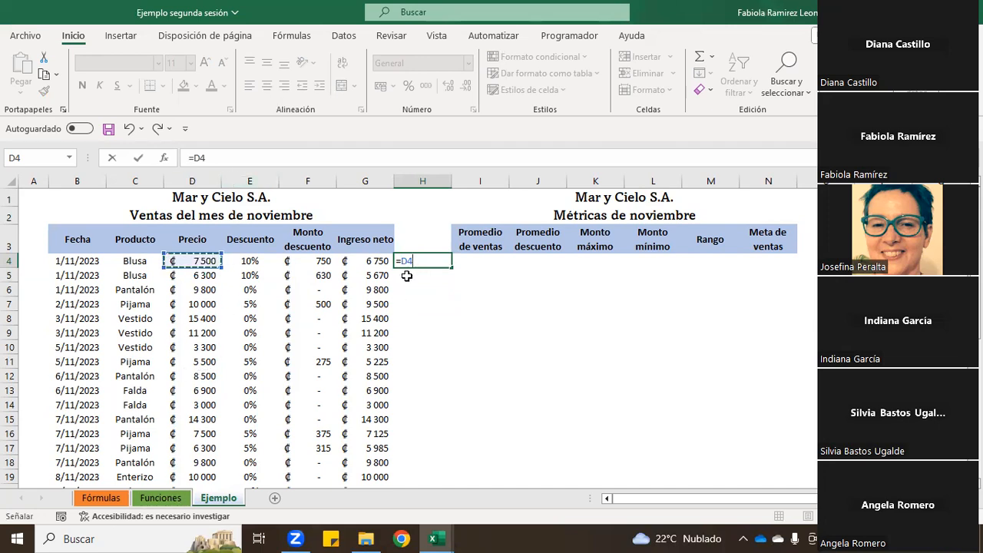
text(*)
scroll(303, 327, down, 7)
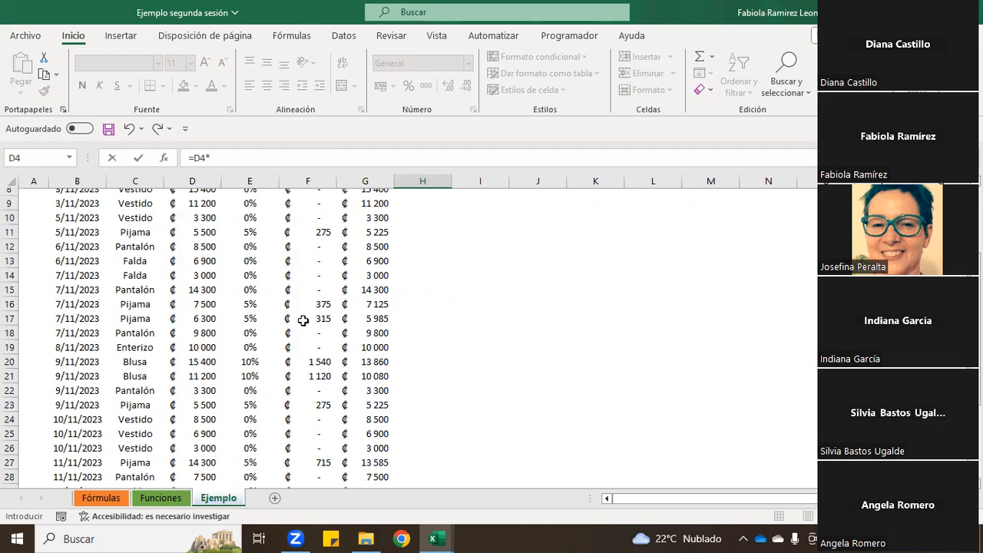
click(269, 392)
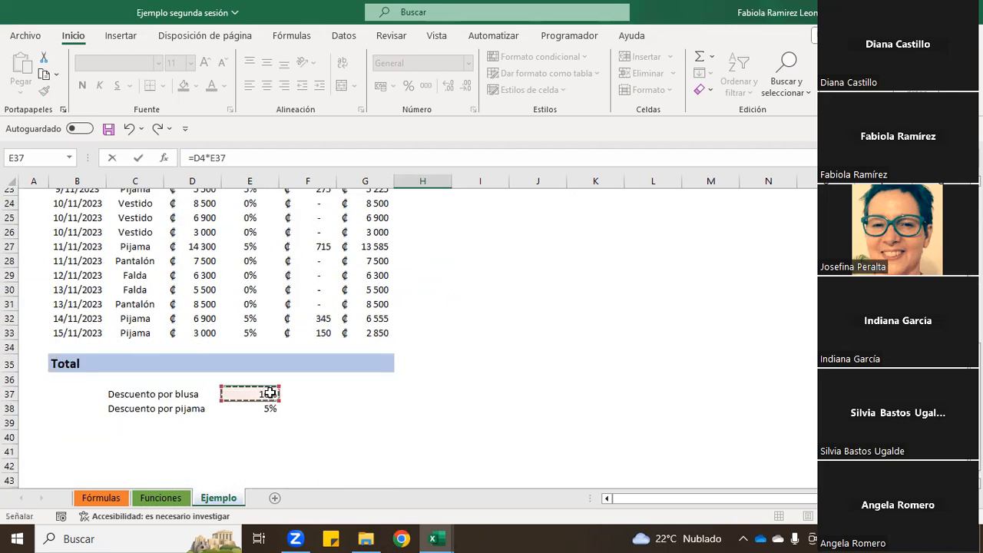
click(318, 156)
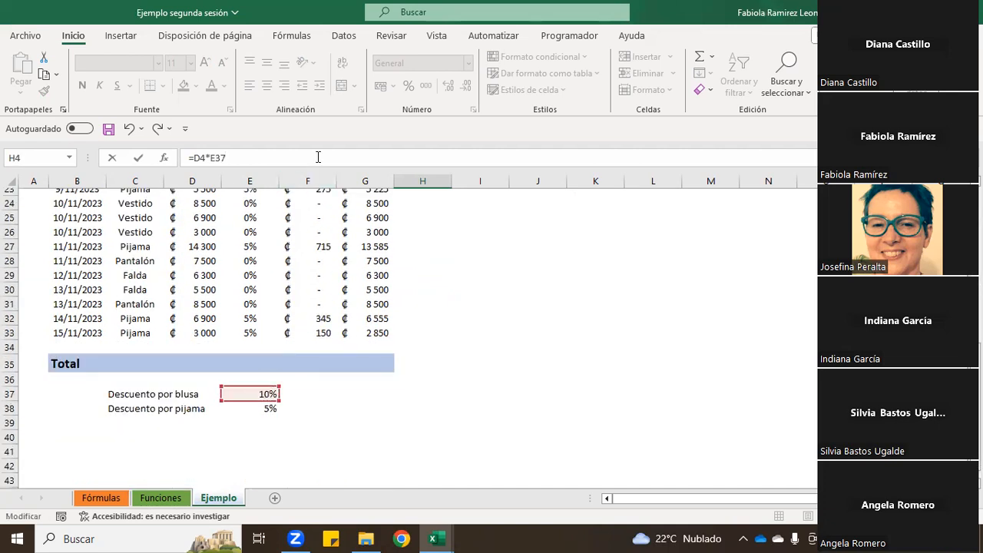
key(Return)
Clear the blusa and pijama discount labels in C37:C38 and the 5% rate in E38
scroll(281, 248, down, 8)
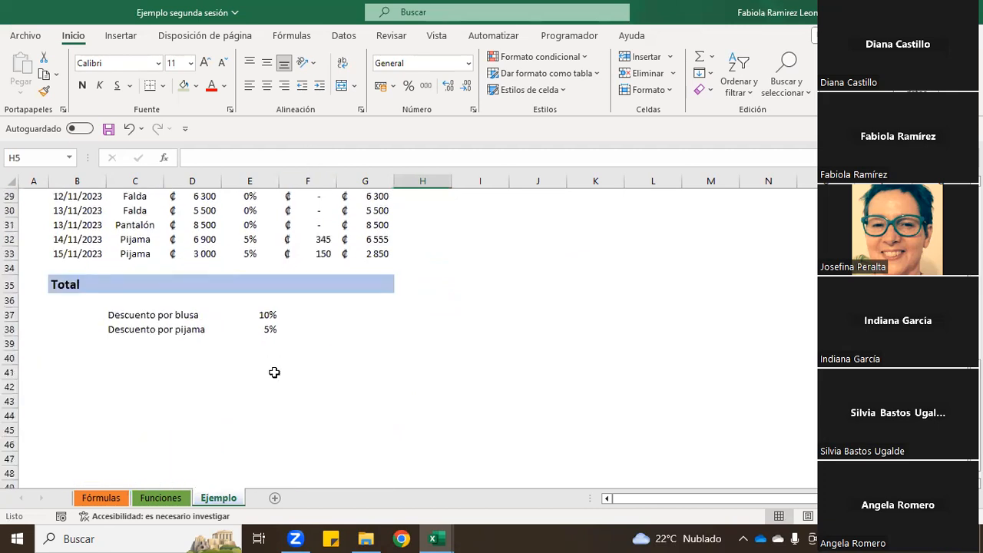
drag(146, 315, 211, 329)
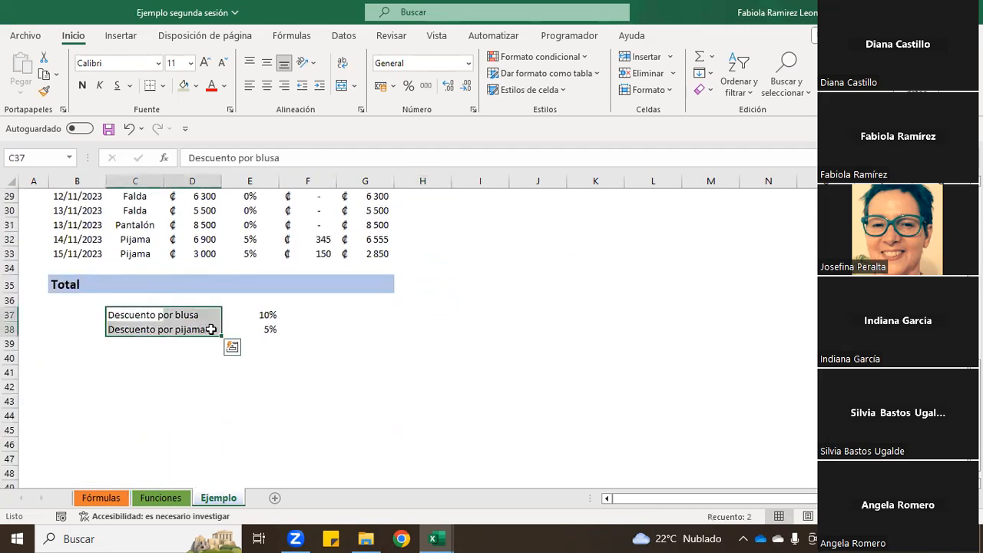
right_click(169, 323)
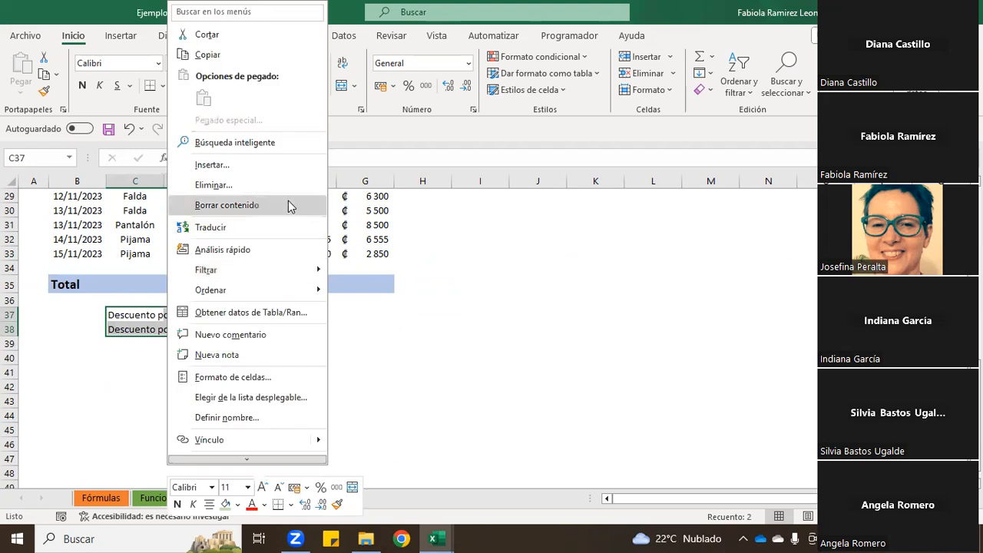
click(289, 202)
click(253, 328)
key(Delete)
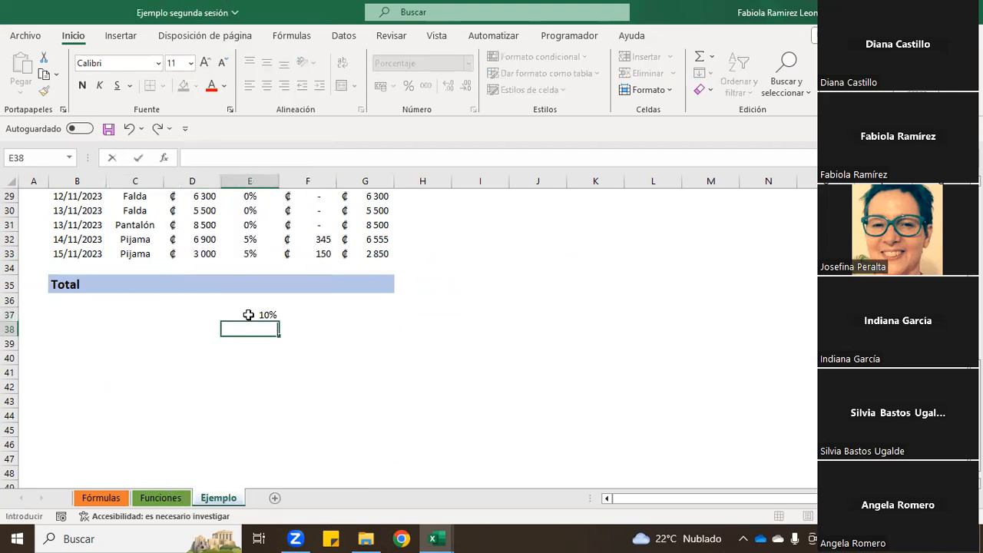
text(-)
key(Left)
key(Up)
key(BackSpace)
key(BackSpace)
key(BackSpace)
key(BackSpace)
key(Return)
key(Up)
key(Left)
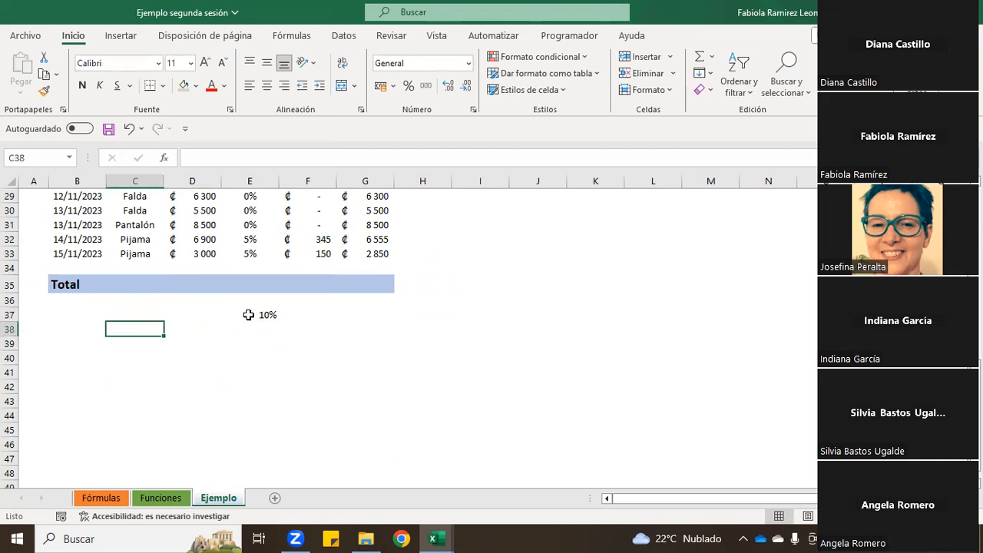
Enter the label "Descuento mes nov" beside the 10% rate and move it to C37
key(Right)
text(De)
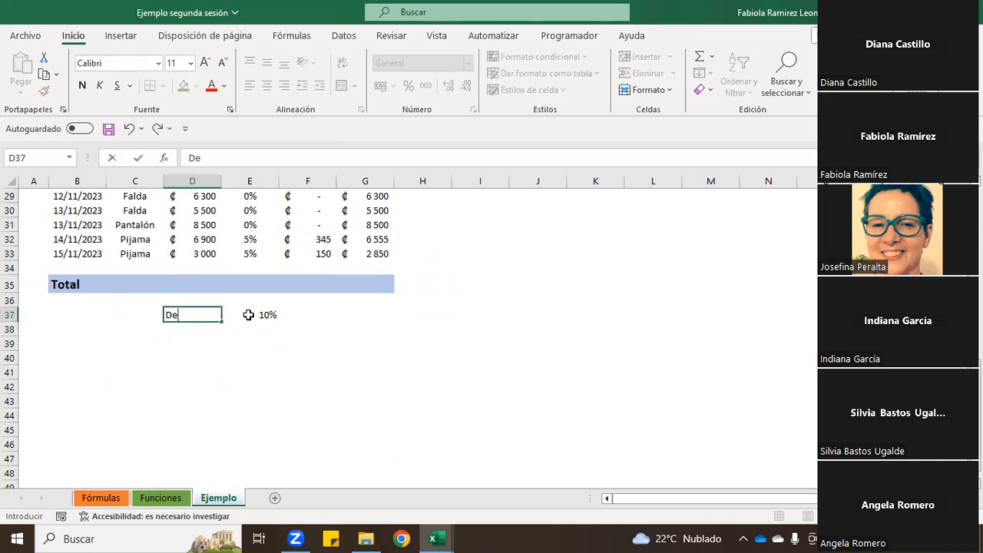
text(scuento mes nov+)
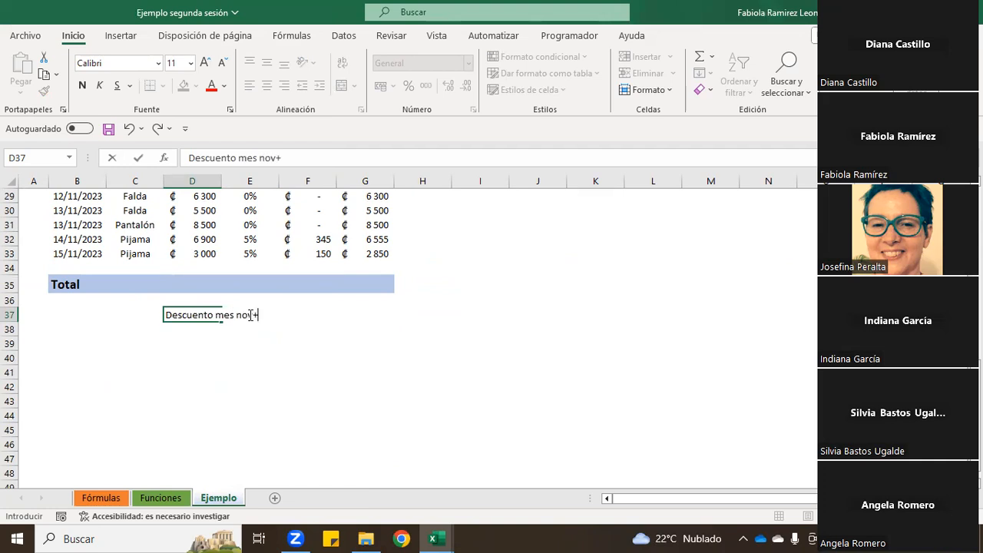
key(BackSpace)
key(Return)
click(197, 314)
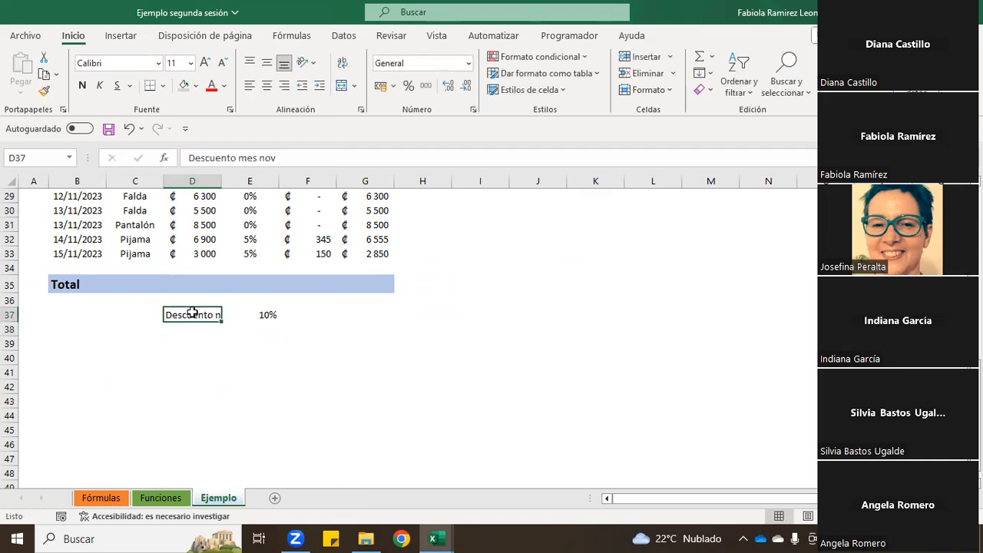
drag(191, 315, 135, 317)
click(342, 328)
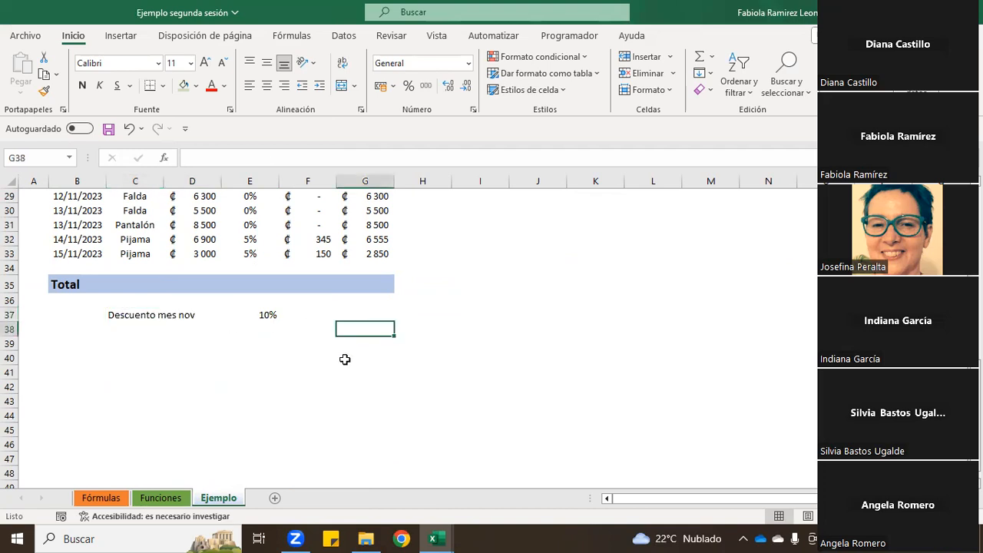
Make the rate reference in H4's formula absolute so it reads =D4*$E$37
scroll(351, 362, up, 7)
scroll(351, 361, up, 3)
click(433, 262)
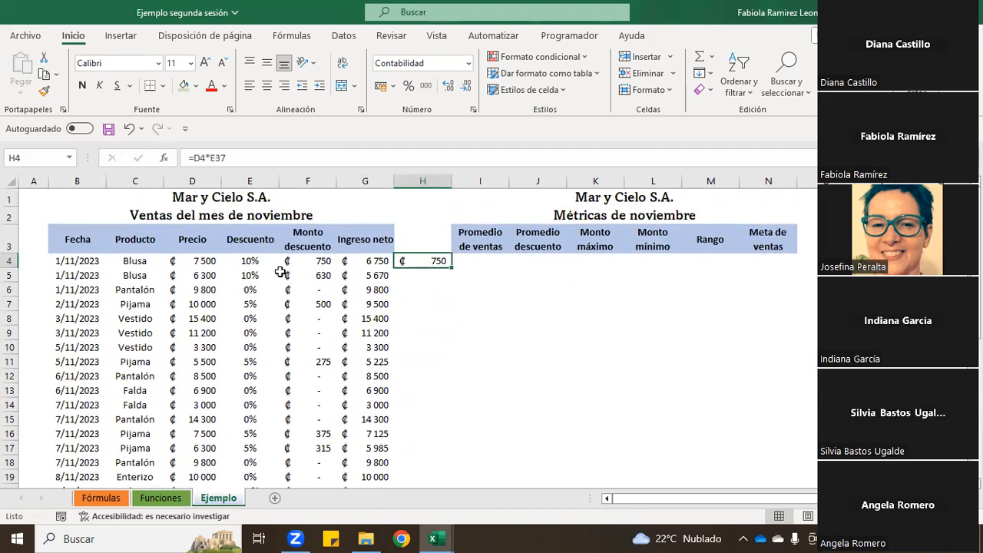
click(209, 157)
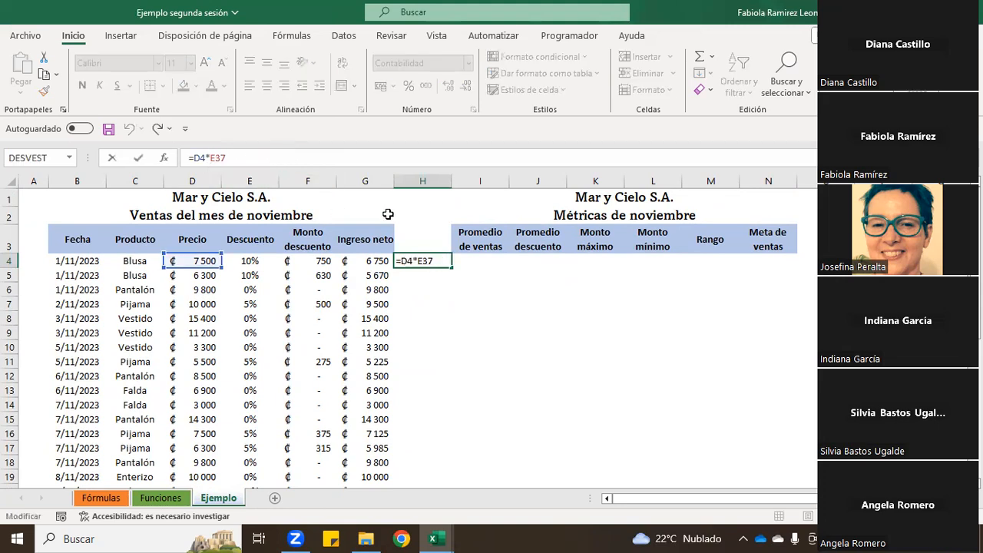
scroll(430, 334, down, 4)
scroll(430, 334, down, 2)
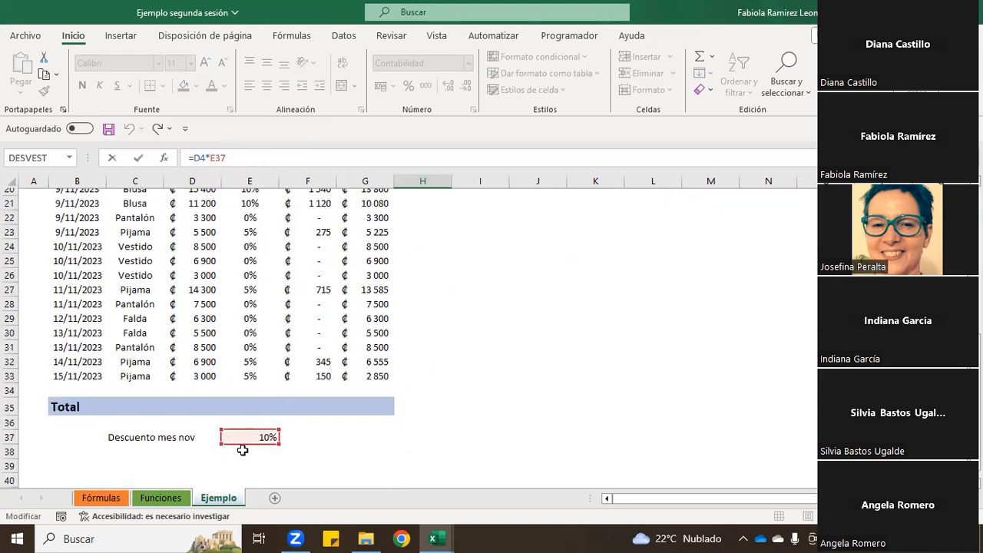
scroll(438, 434, up, 4)
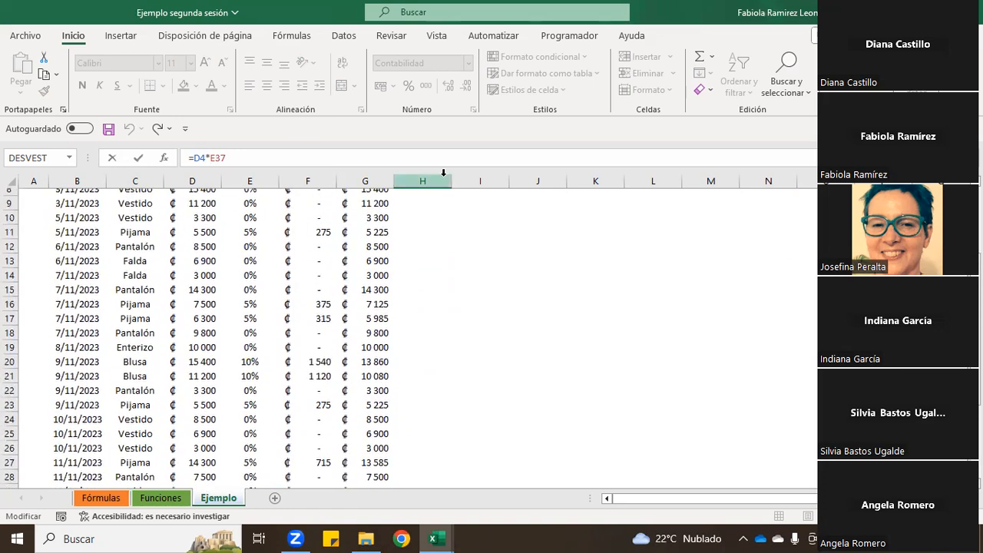
scroll(383, 392, down, 5)
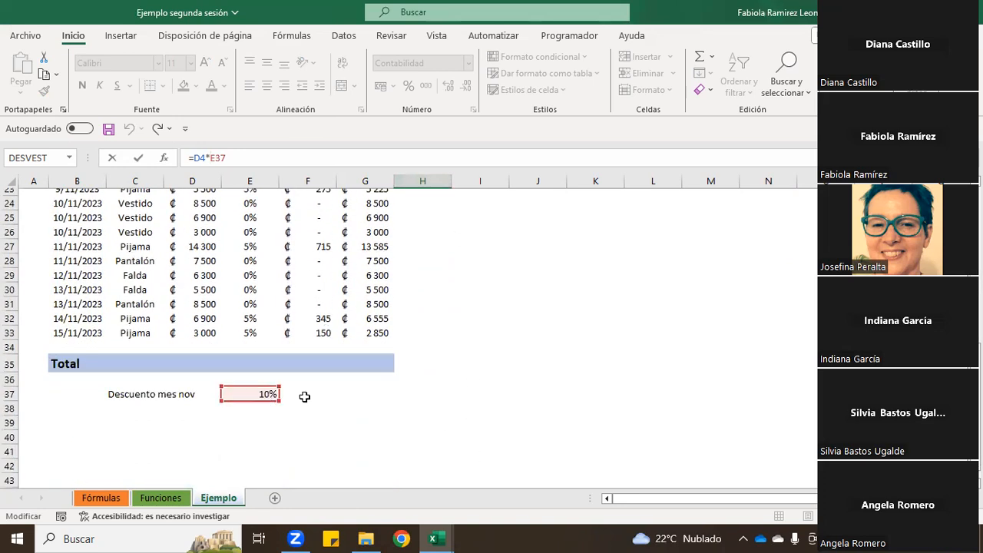
scroll(354, 380, up, 7)
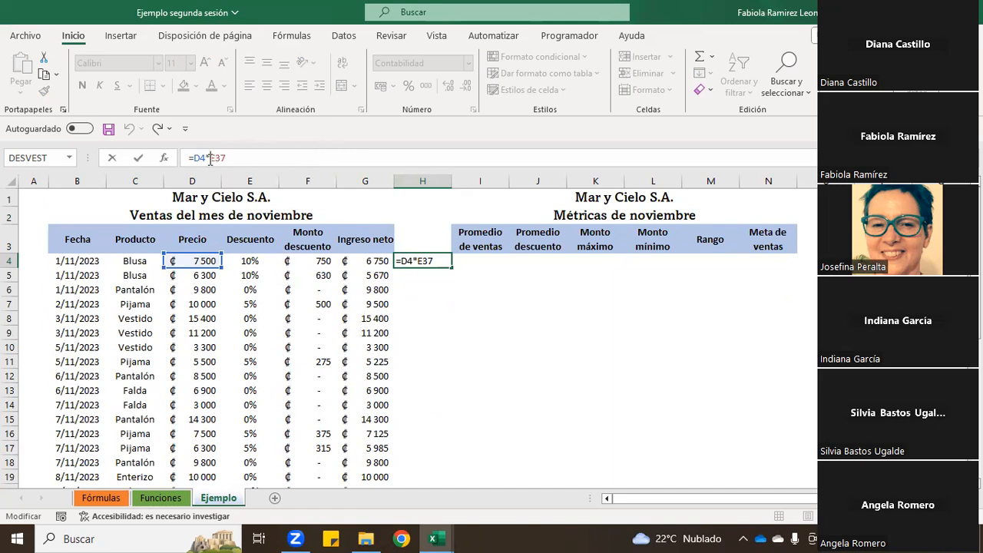
text($)
click(232, 160)
click(221, 160)
text($)
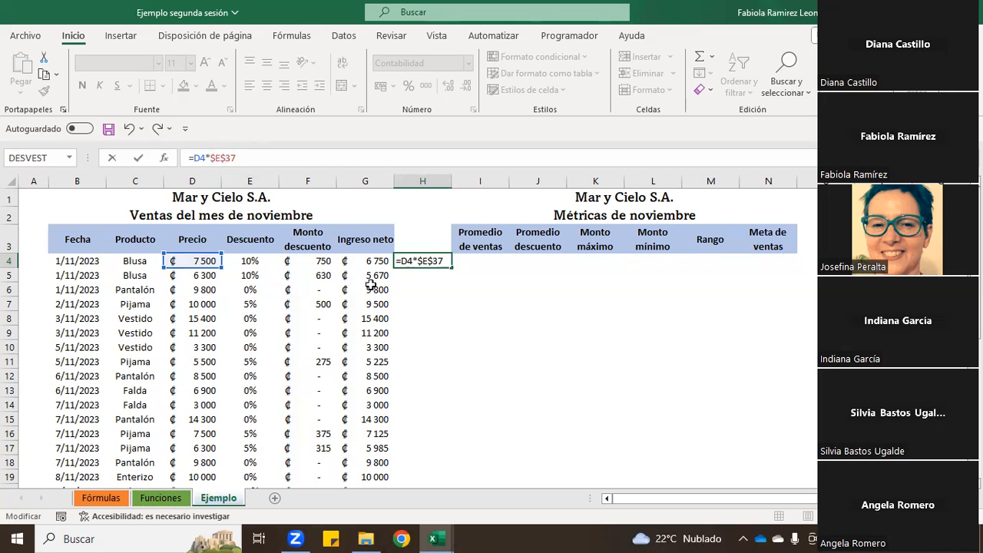
key(Return)
Copy the H4 discount formula down column H to the last sale in row 33
click(437, 262)
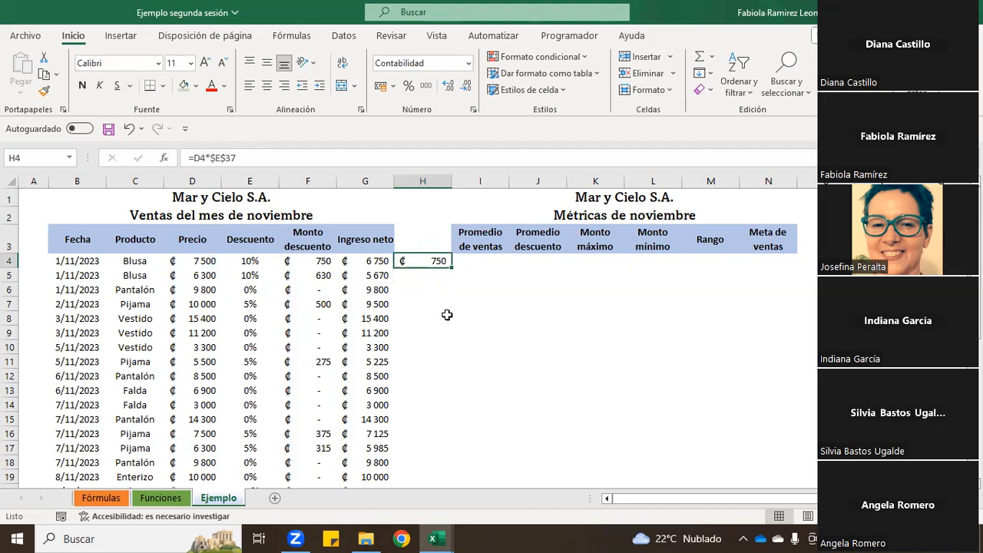
double_click(450, 263)
scroll(395, 276, down, 2)
scroll(396, 277, up, 2)
Check the copied formula in H5 and the discount rate cell E37 that it references
click(437, 275)
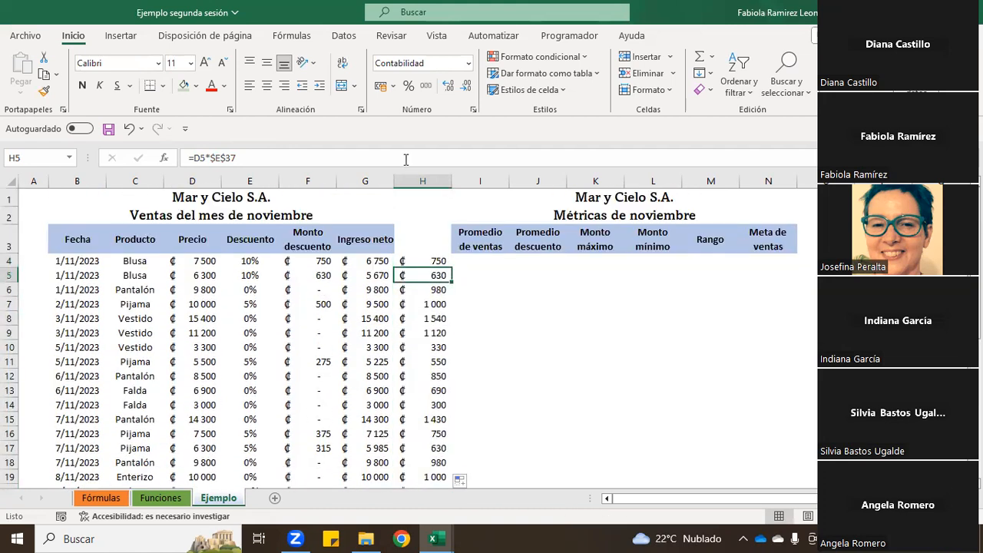
click(408, 156)
click(480, 290)
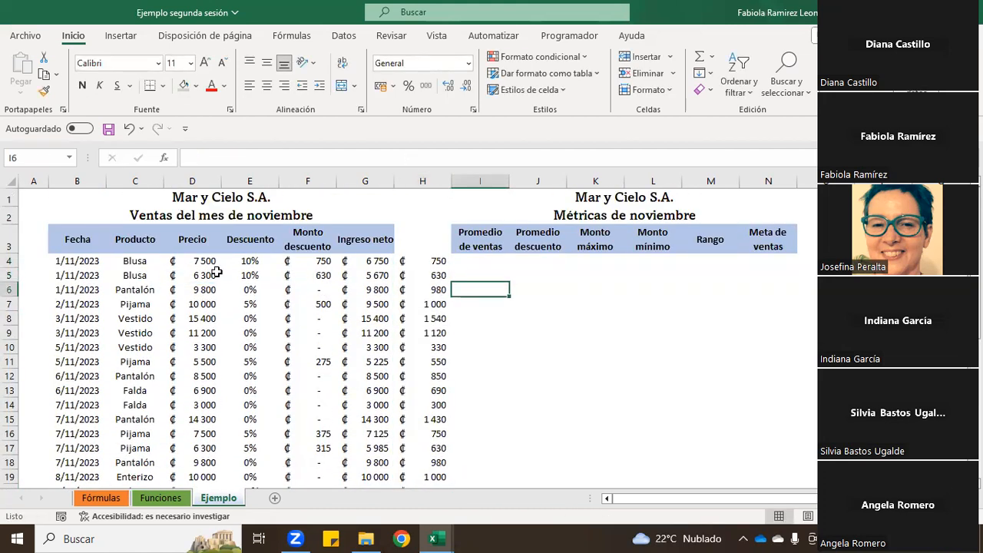
click(428, 275)
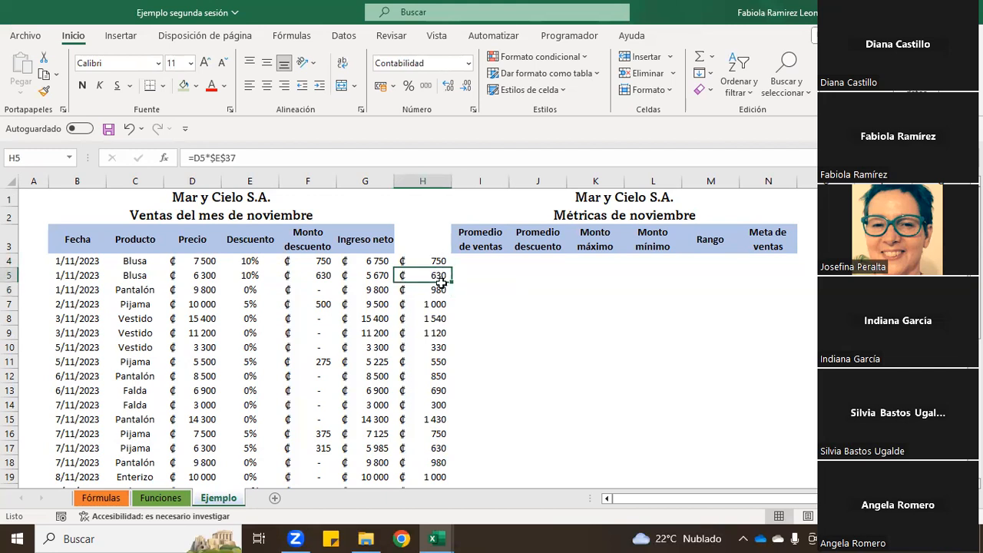
click(248, 154)
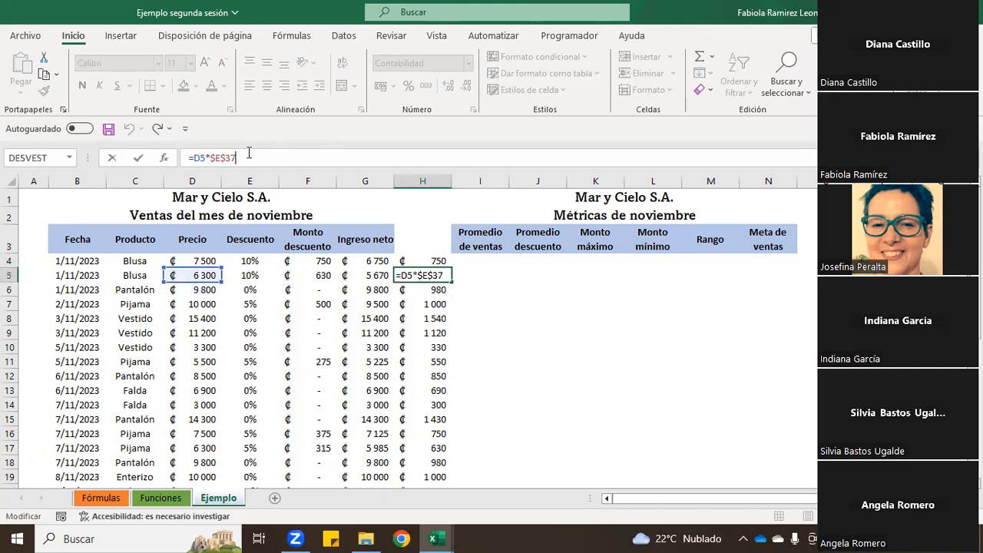
key(Return)
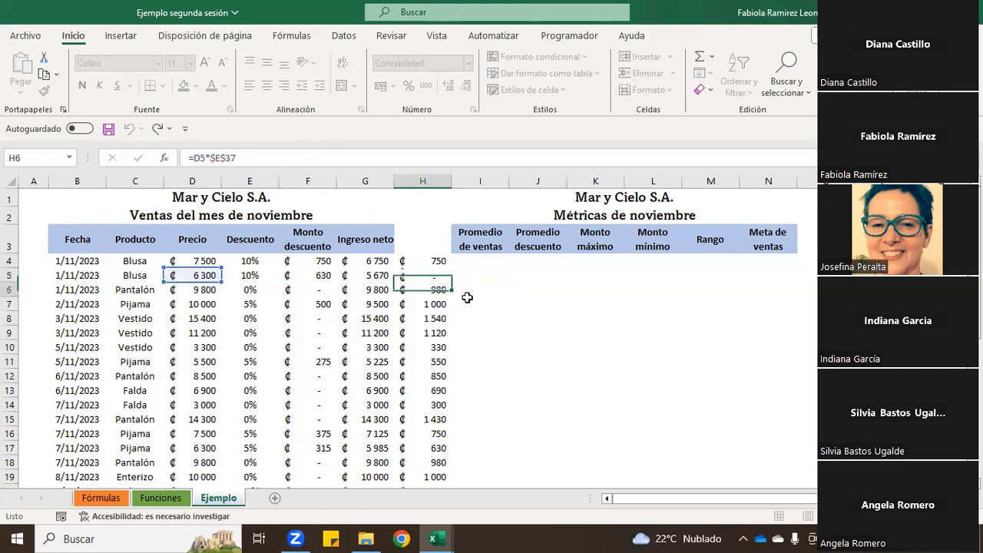
scroll(454, 305, down, 7)
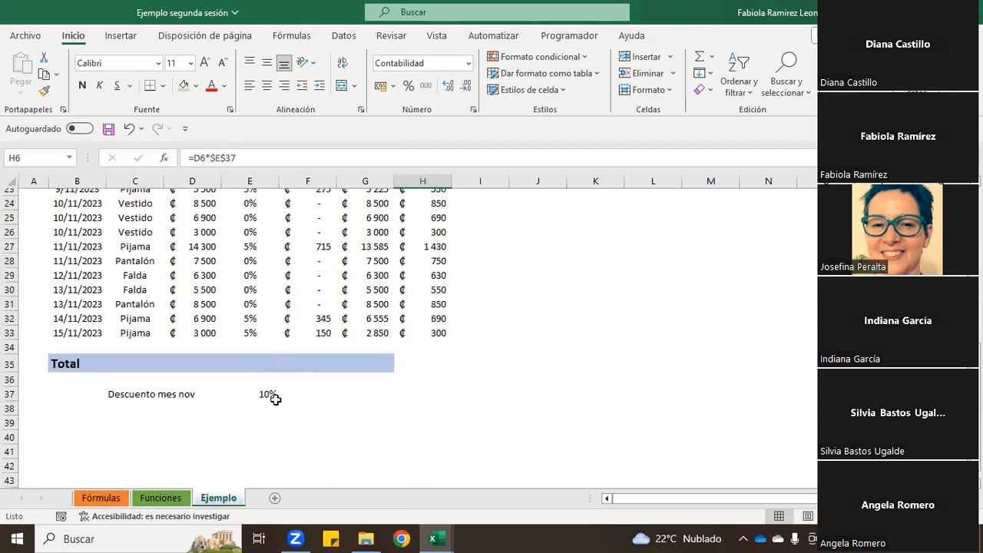
scroll(448, 360, up, 7)
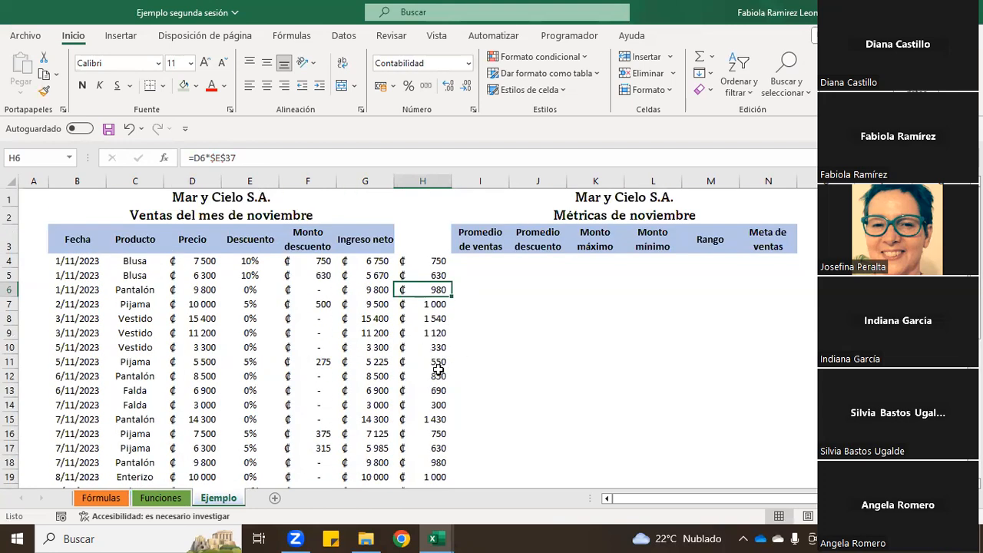
Undo the copy of the discount formula down column H and make H4's rate reference relative, so it reads =D4*E37
click(128, 130)
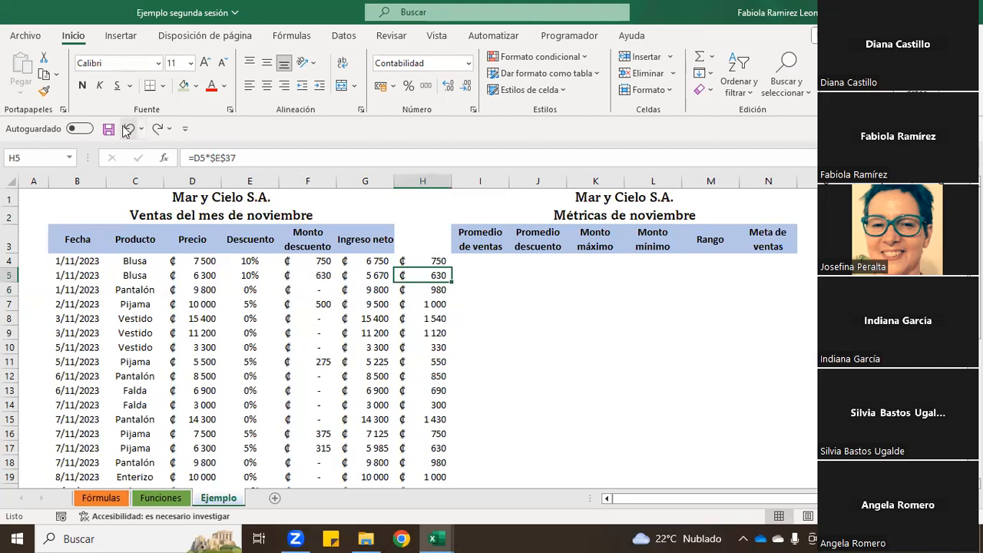
click(129, 130)
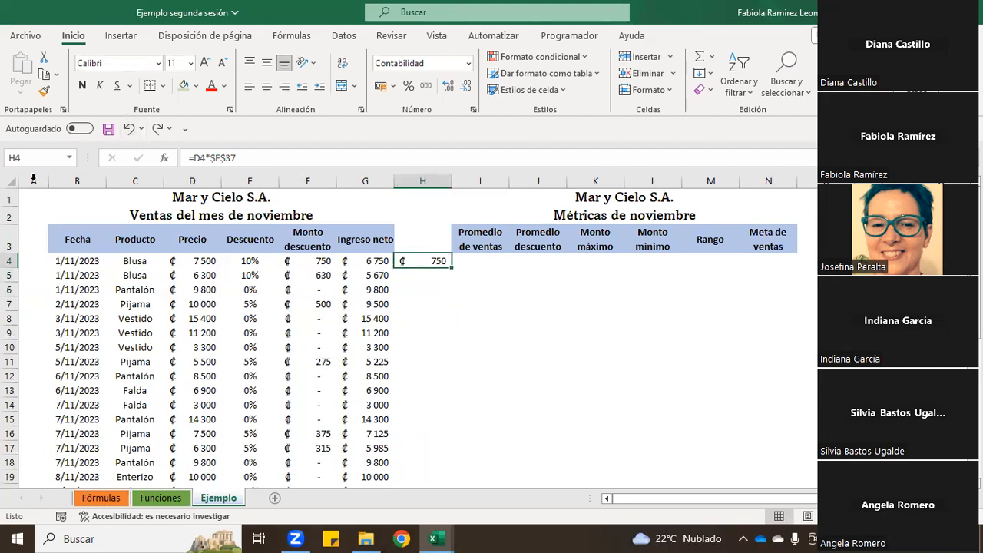
click(228, 157)
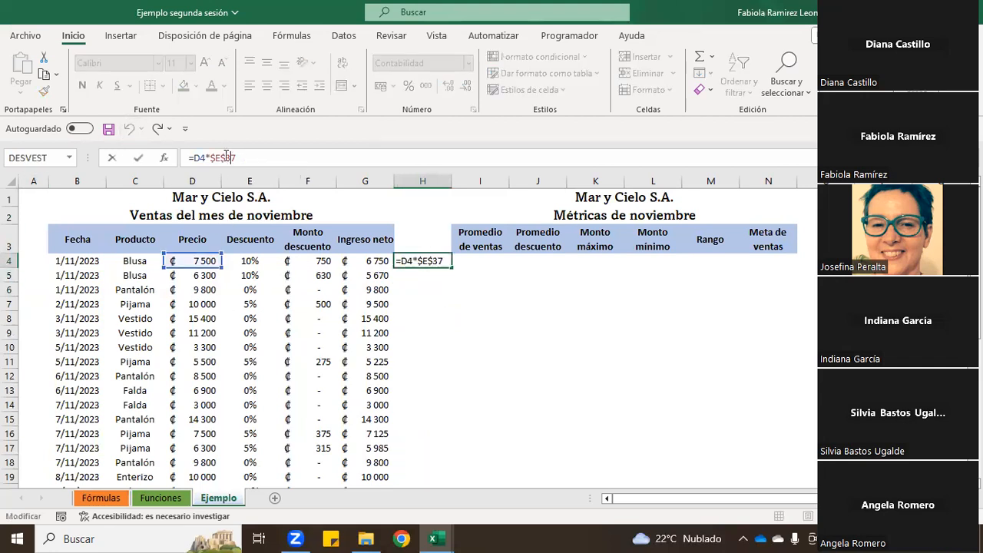
key(BackSpace)
key(Return)
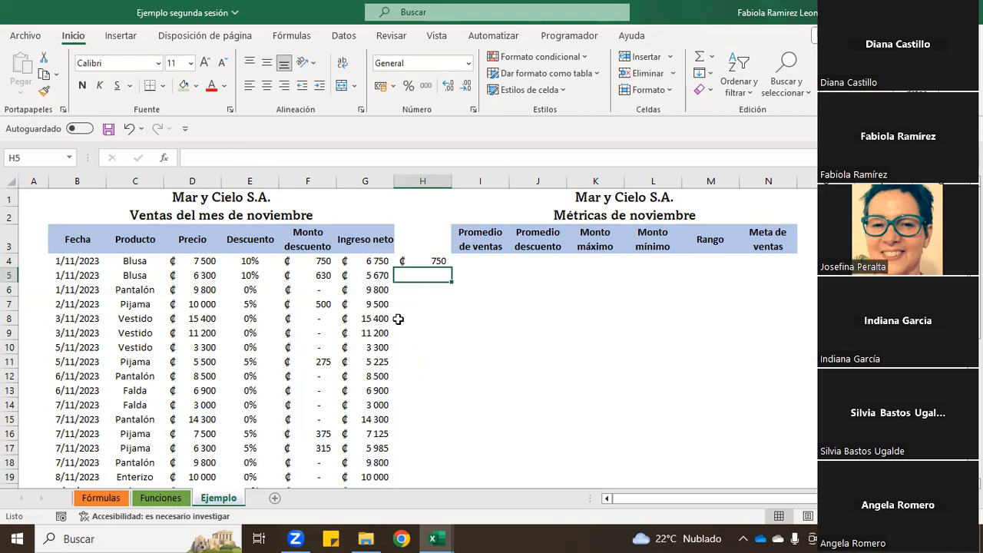
Check the cells around the November discount rate, and copy H4's relative formula down column H to the last sale
scroll(381, 348, down, 9)
scroll(355, 379, up, 4)
scroll(386, 374, down, 5)
click(263, 279)
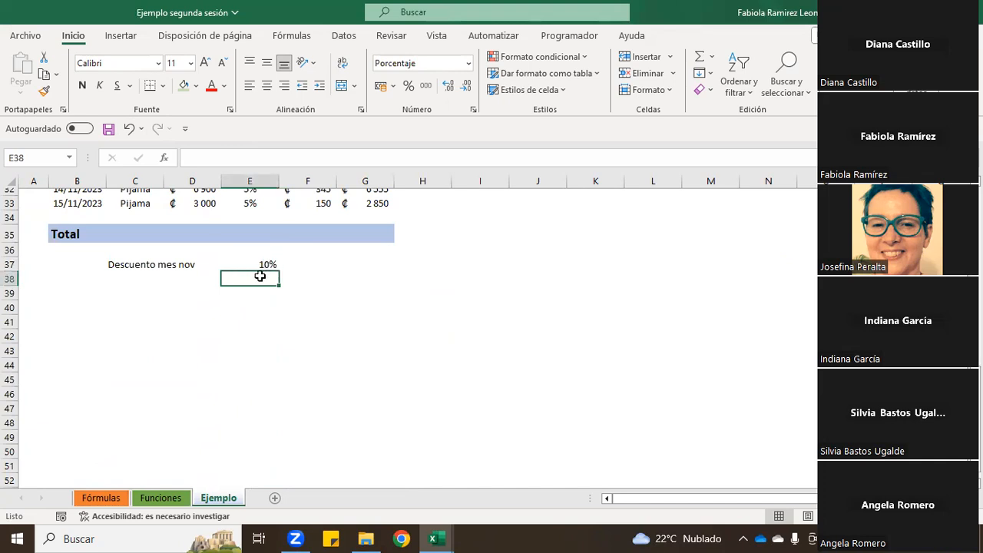
scroll(265, 357, down, 2)
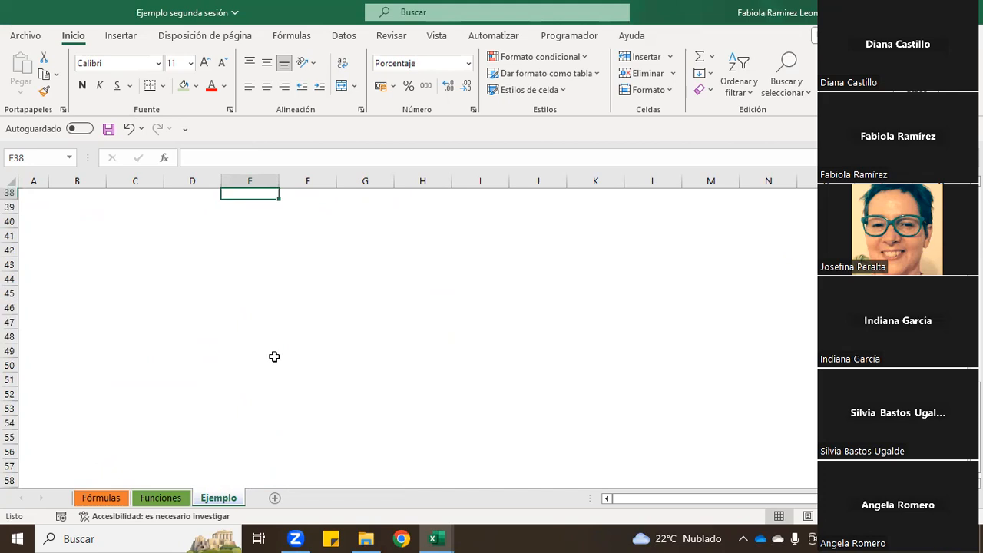
scroll(265, 357, up, 12)
click(418, 261)
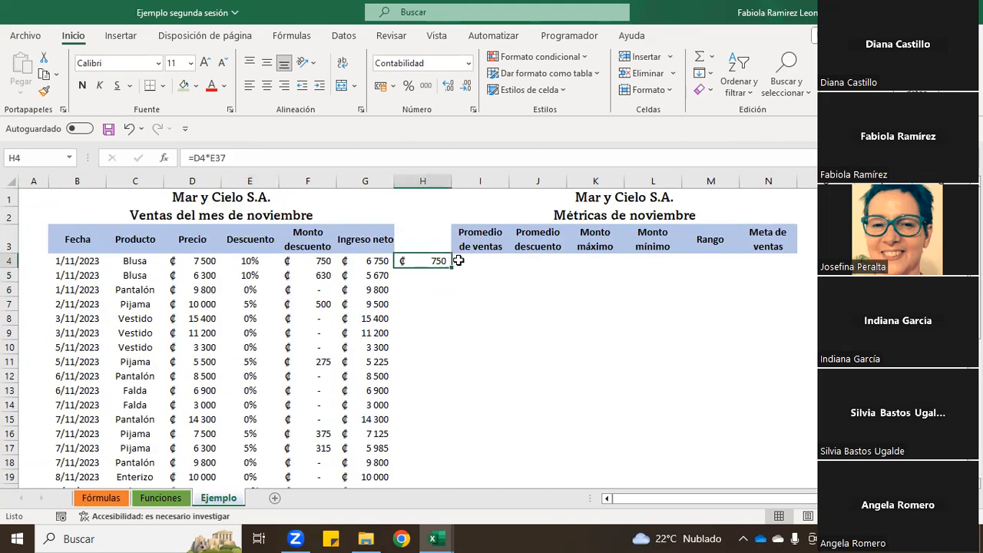
double_click(452, 270)
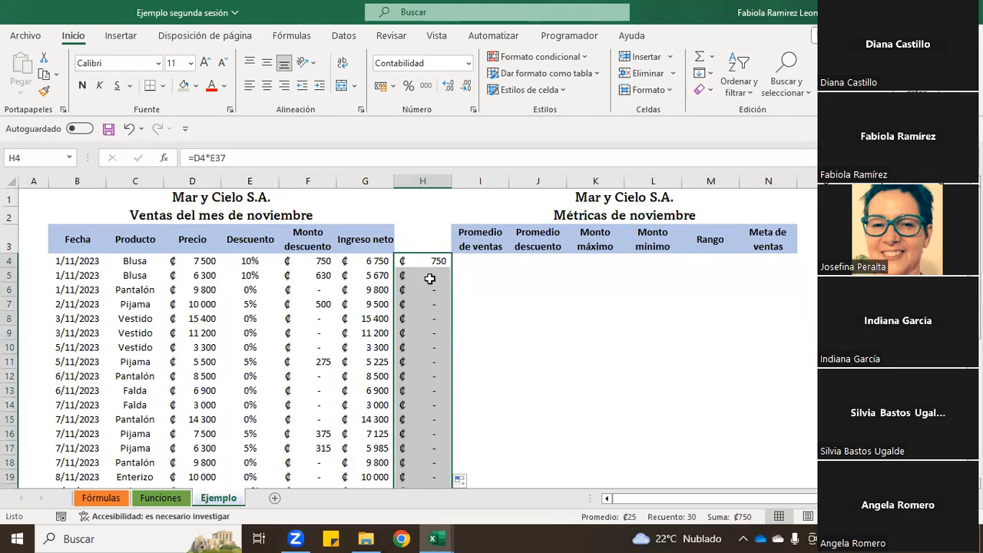
Examine the copied formula in H5 and the cell below the discount rate that it references
scroll(435, 275, down, 3)
scroll(432, 252, up, 2)
click(430, 234)
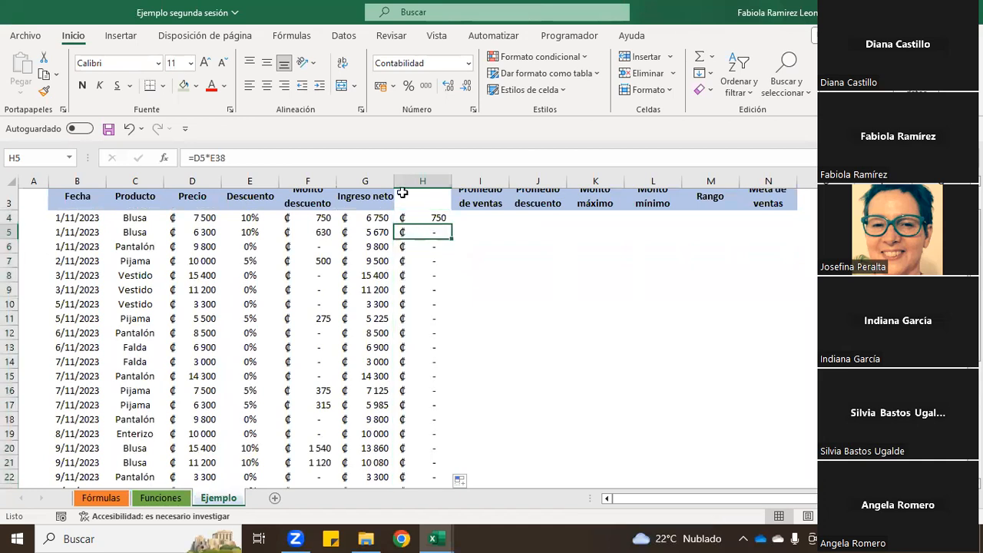
click(396, 159)
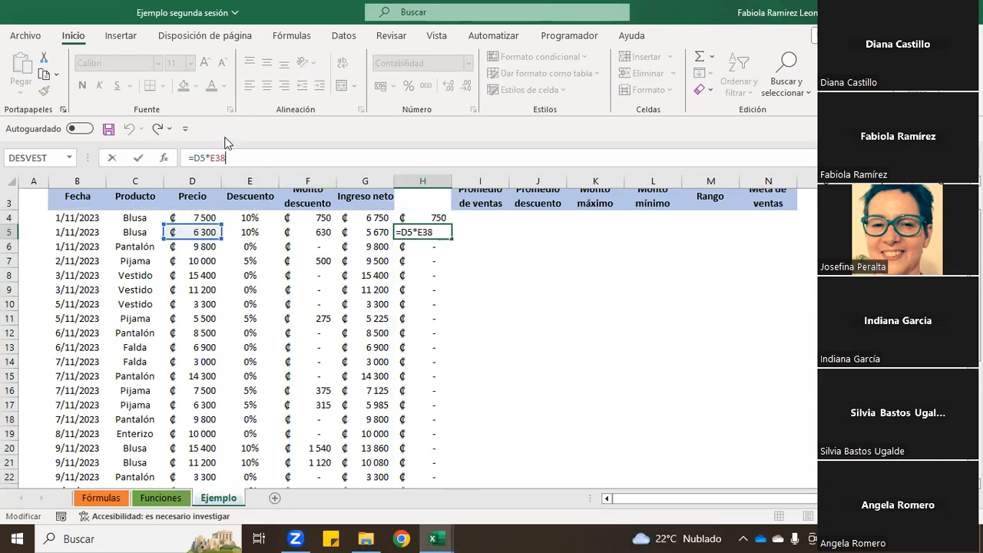
scroll(318, 237, down, 8)
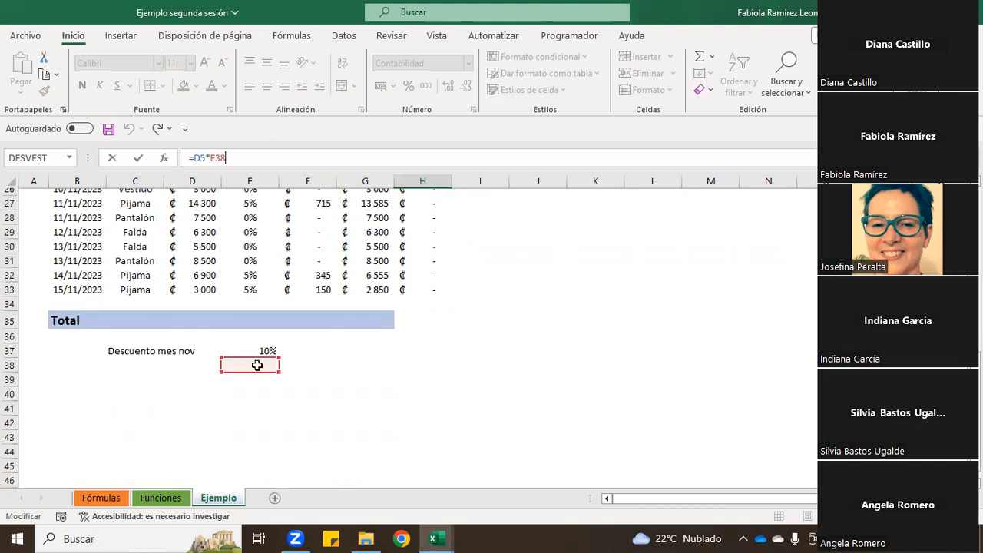
key(Return)
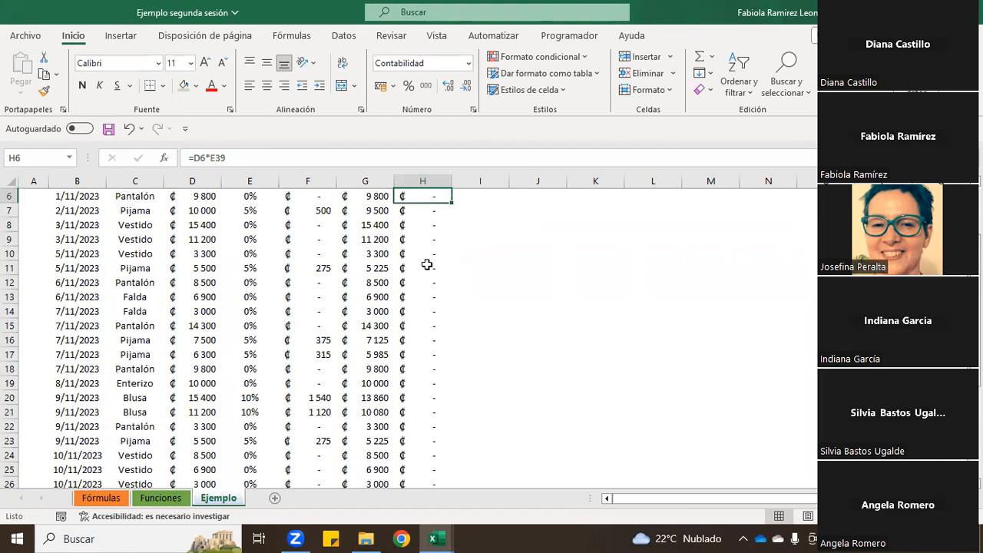
Examine the copied formula in H10 and trace its discount reference to the cell below the table
click(424, 252)
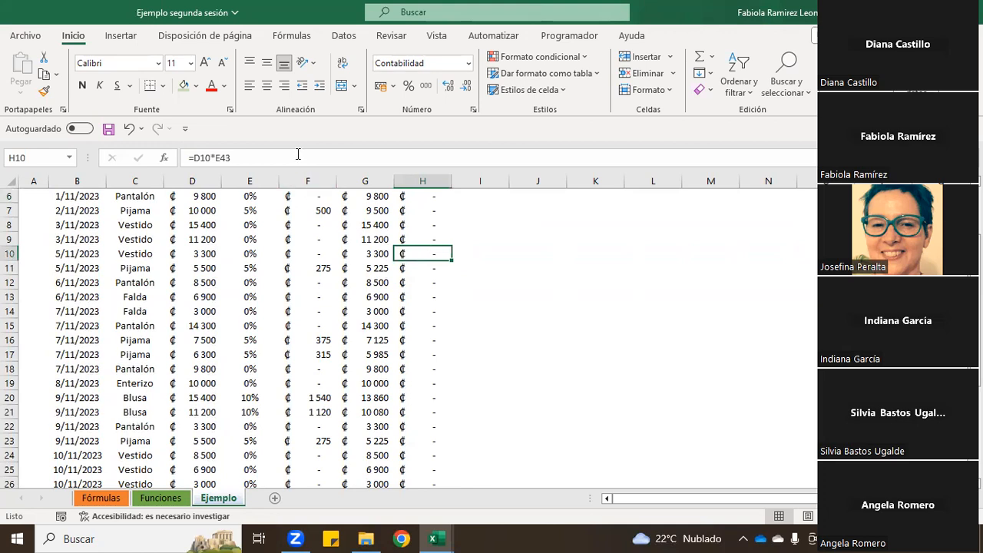
click(296, 157)
scroll(205, 246, up, 2)
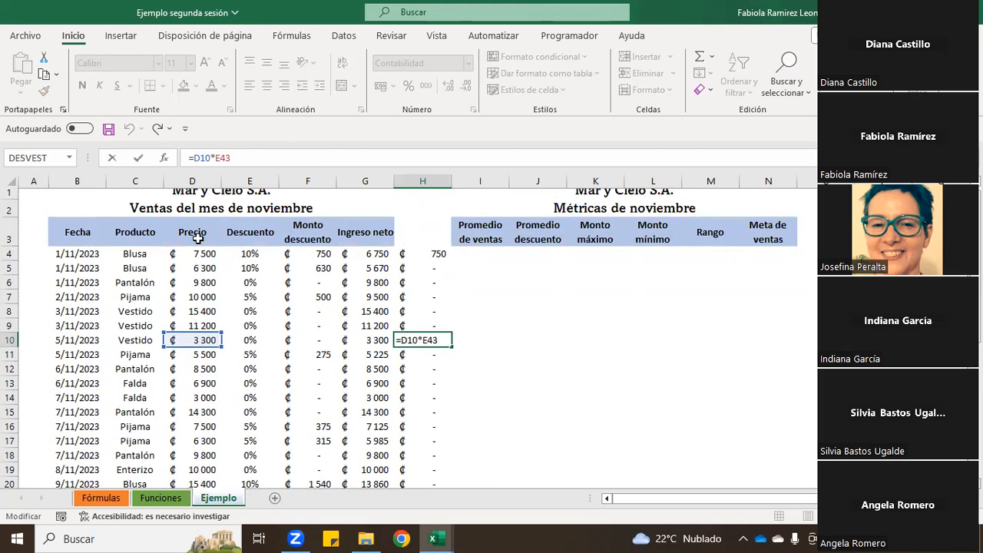
scroll(215, 327, down, 6)
scroll(219, 323, down, 5)
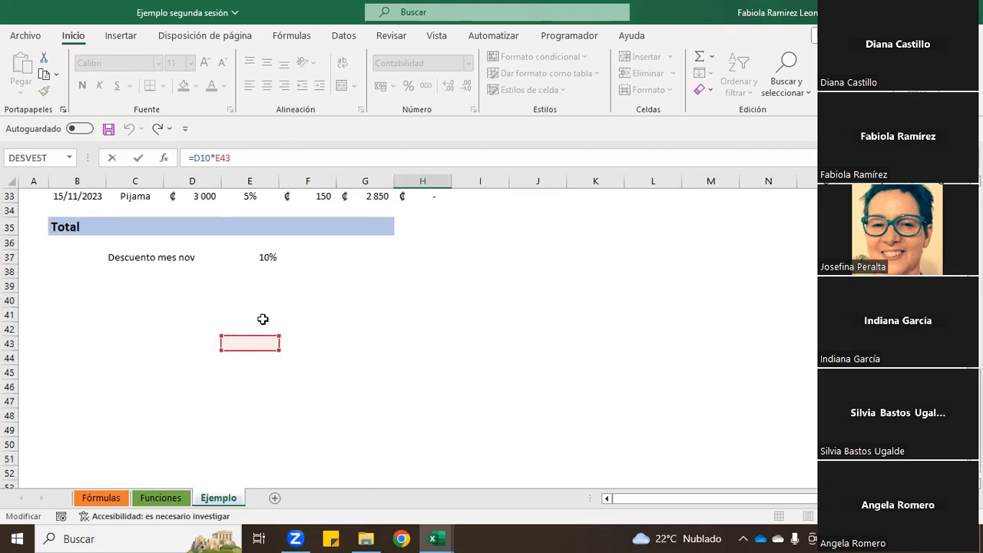
key(Return)
Compare the original formula in H4 with the discount rate cell E37 and the copied results in column H
scroll(318, 308, up, 4)
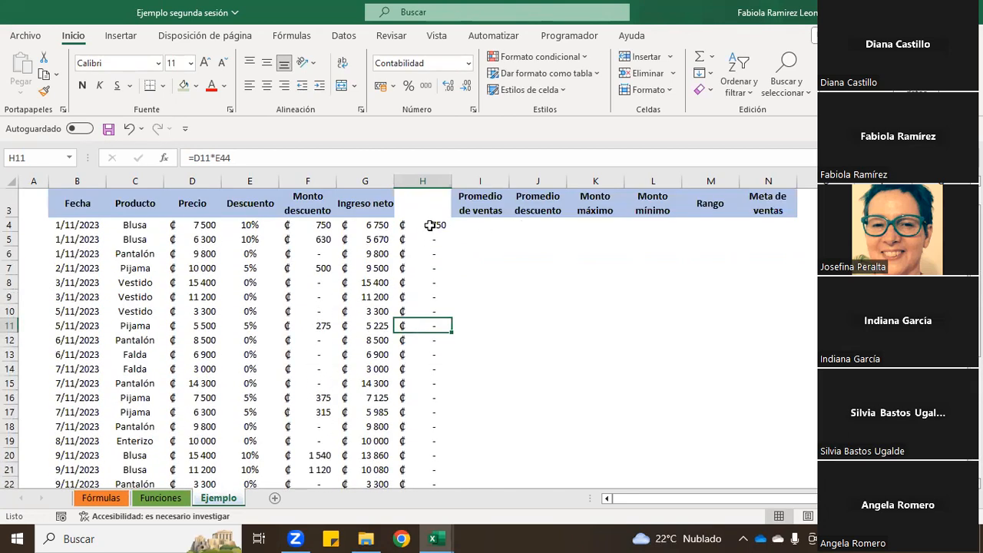
click(429, 225)
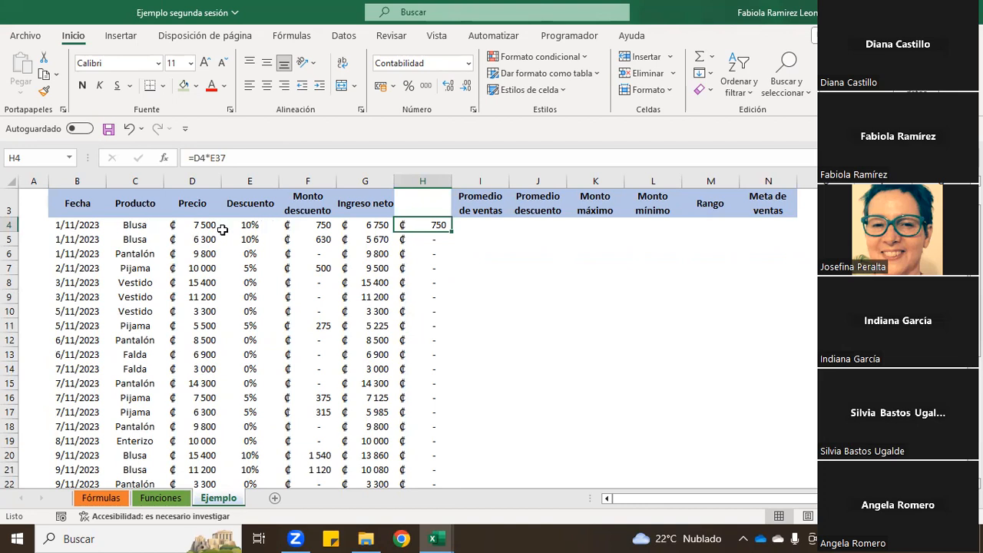
scroll(347, 351, down, 7)
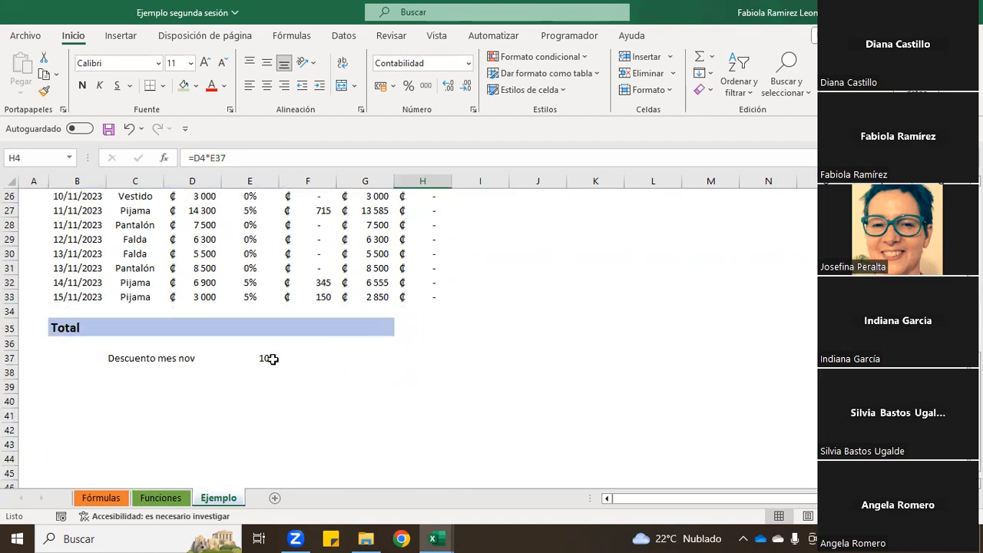
scroll(298, 361, up, 8)
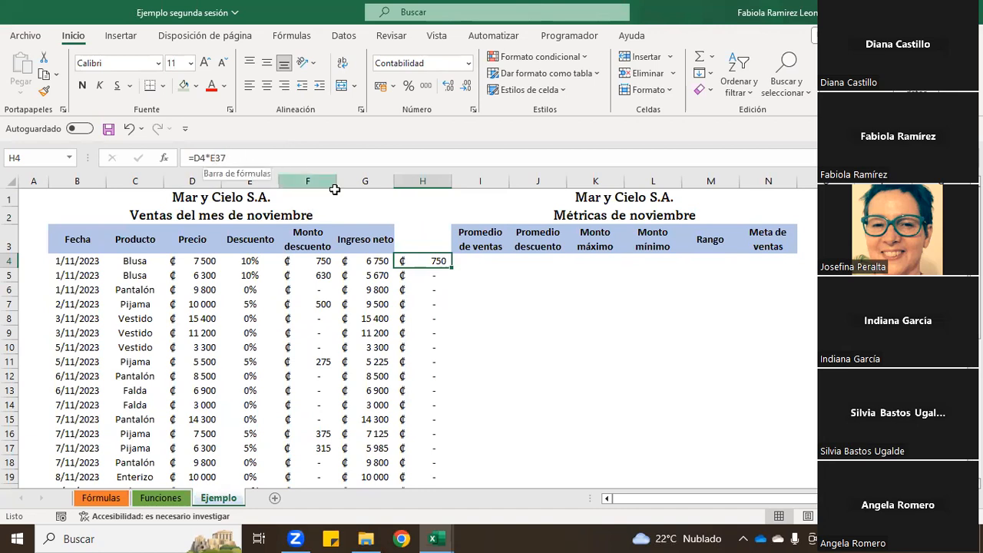
scroll(427, 281, down, 5)
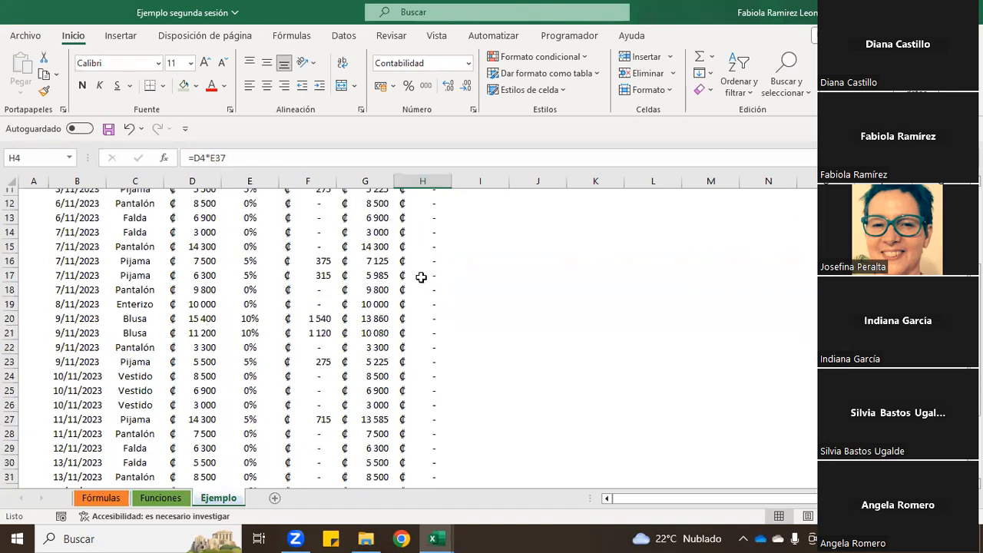
scroll(438, 307, up, 5)
scroll(439, 304, up, 1)
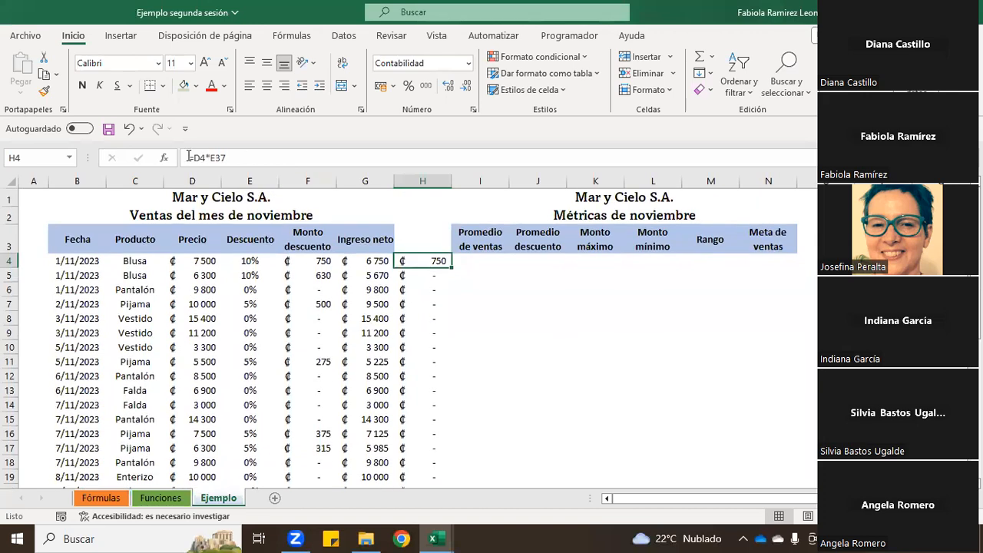
Undo the relative formula copy, the edits to H4's reference and the "Descuento mes nov" label
click(129, 133)
click(129, 135)
click(129, 133)
click(129, 133)
click(129, 133)
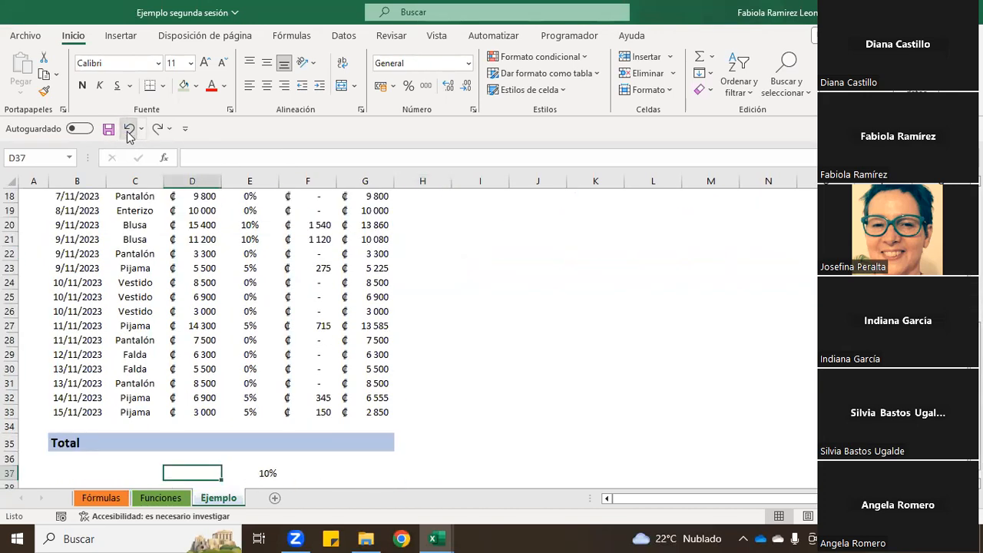
click(130, 133)
Clear the contents of the discount rate cells E37:E38 below the Total row
scroll(297, 452, down, 2)
drag(247, 373, 261, 386)
right_click(261, 386)
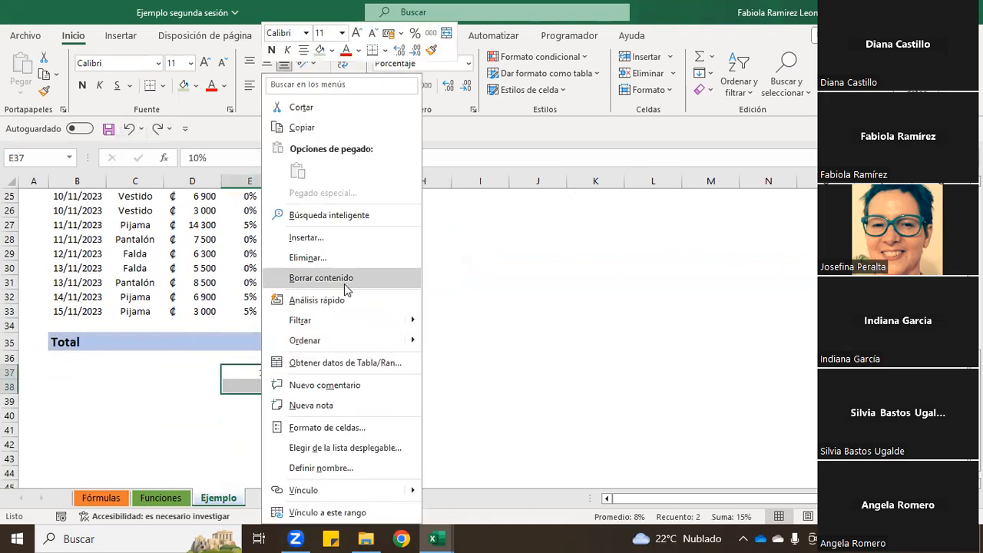
click(345, 278)
Delete the test discount formula from H4
scroll(230, 292, up, 8)
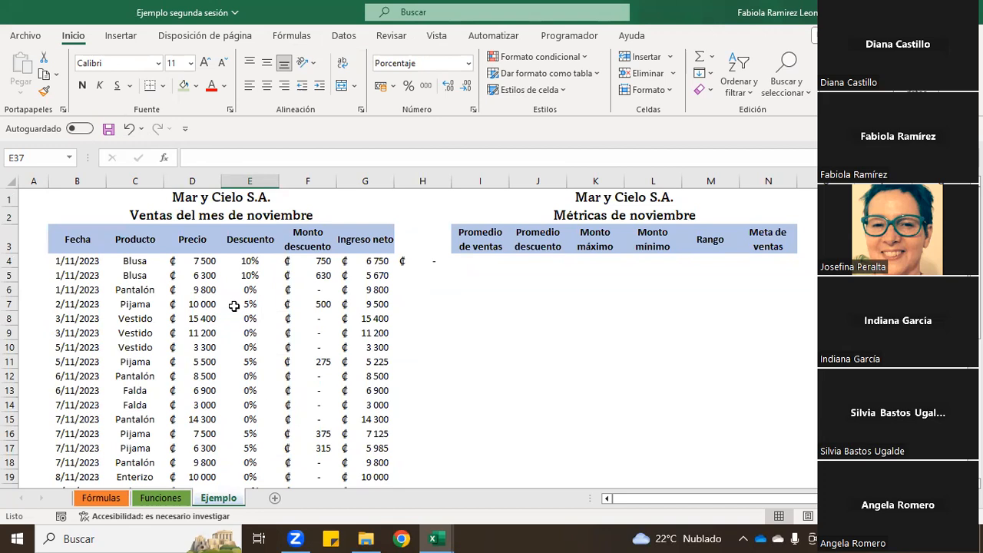
click(415, 263)
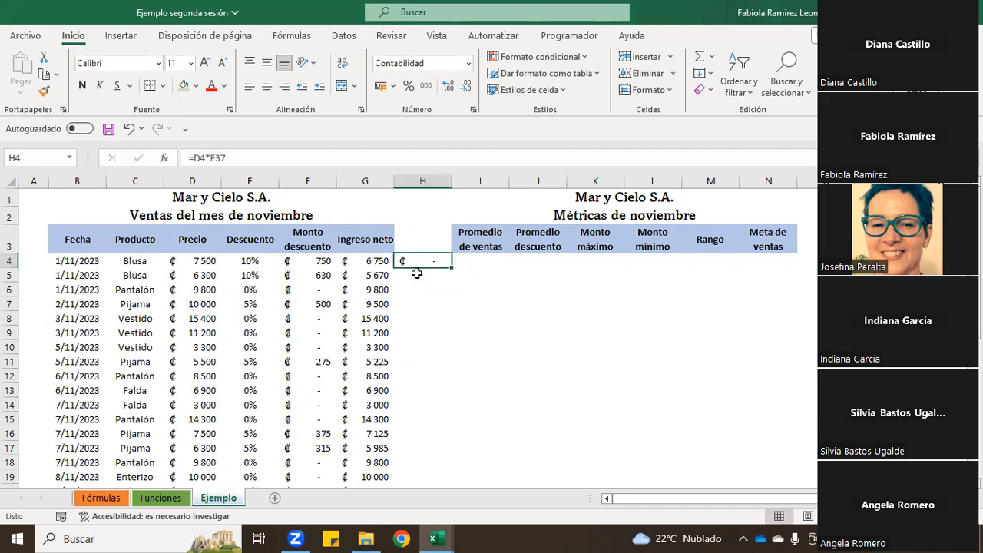
key(BackSpace)
key(Return)
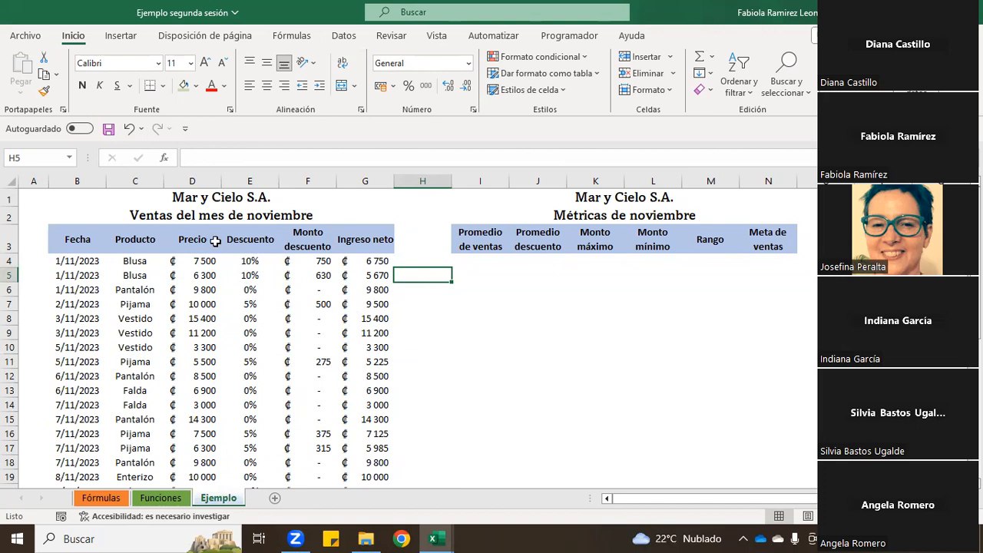
Total the Precio column in D35 with a SUMA formula covering the sale prices from row 4 to row 33
scroll(326, 256, down, 1)
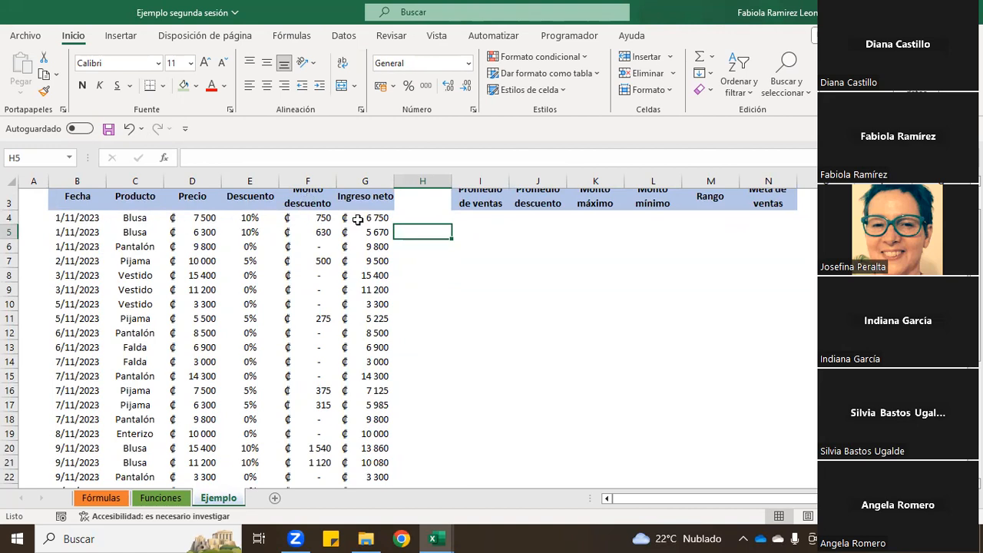
scroll(160, 335, down, 2)
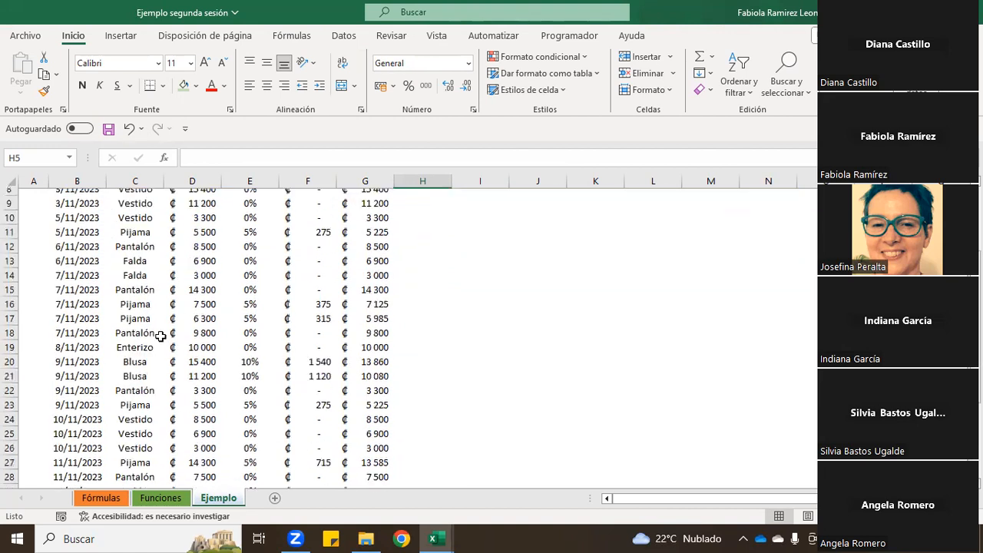
scroll(160, 335, down, 3)
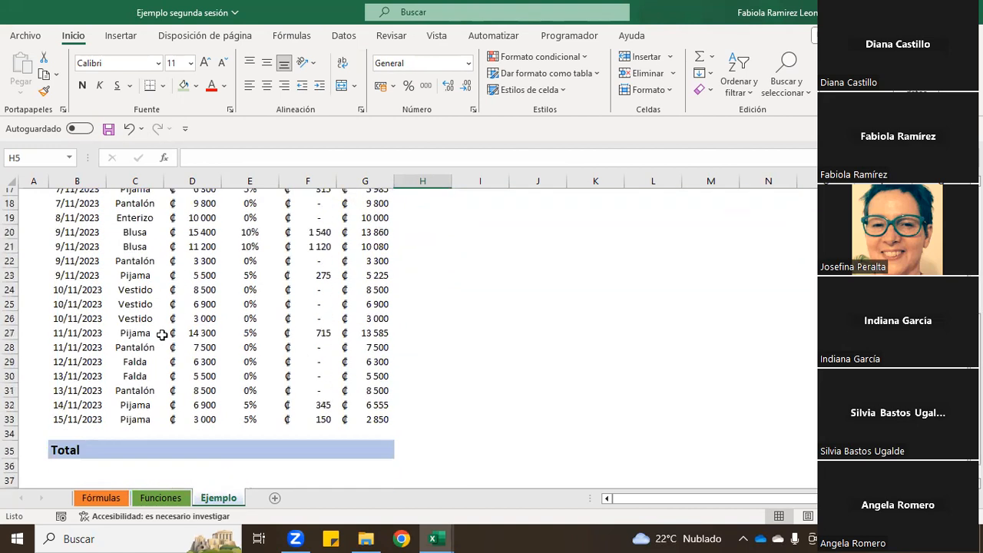
click(189, 448)
scroll(235, 338, up, 3)
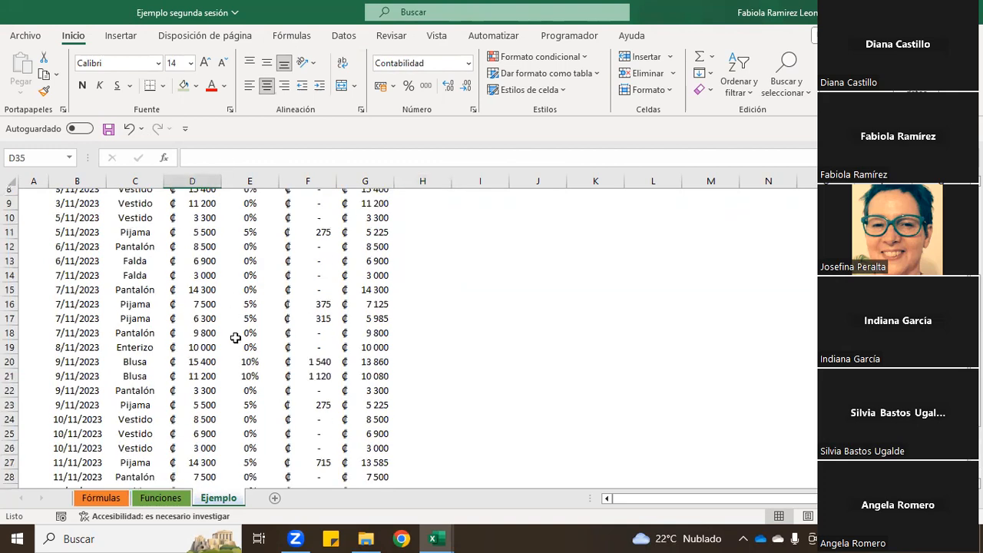
scroll(235, 338, up, 2)
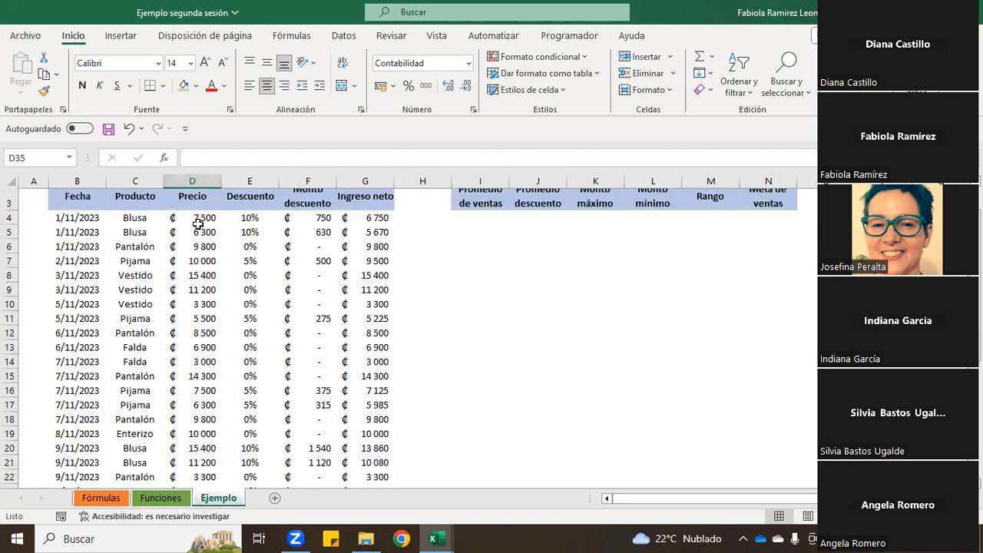
scroll(192, 218, down, 7)
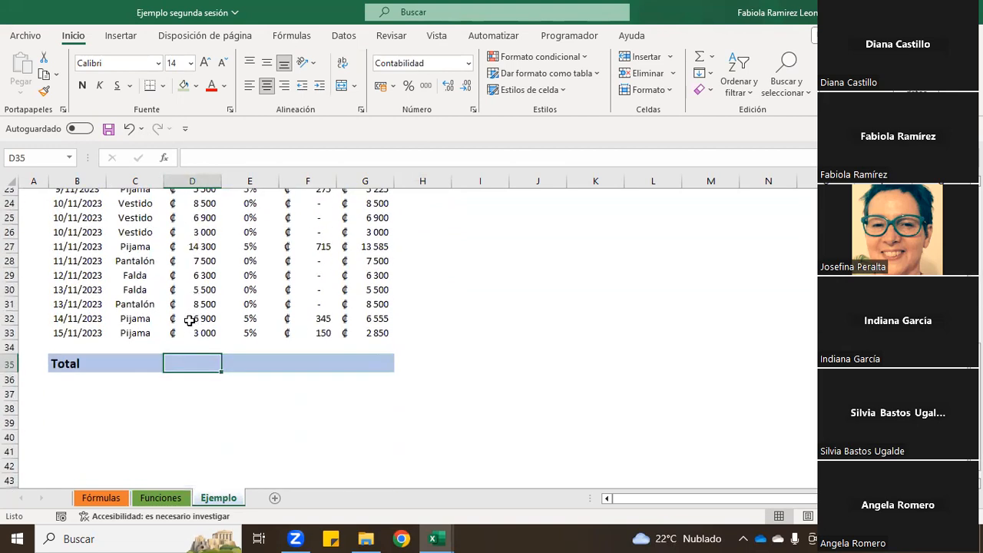
text(=)
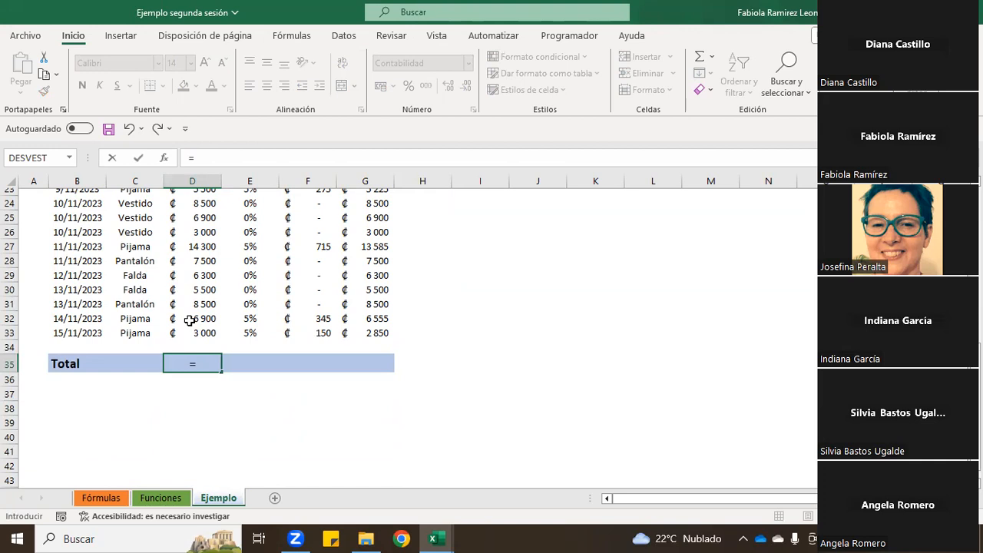
text(suma()
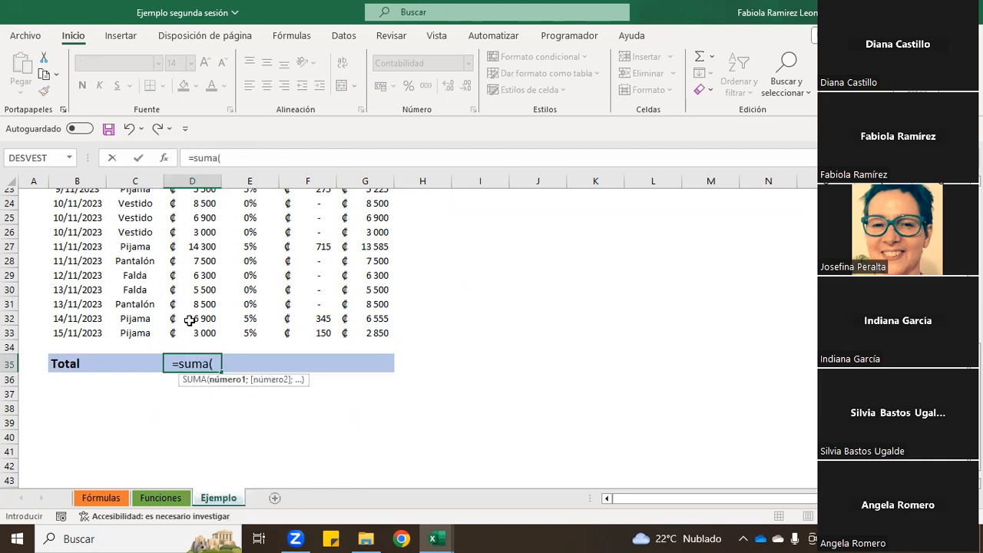
drag(192, 332, 193, 261)
key(Return)
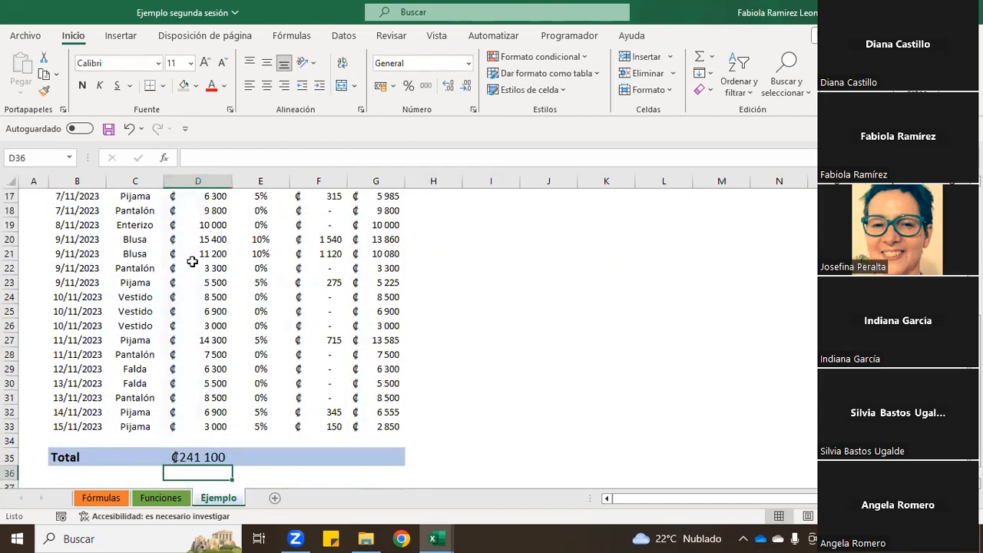
Review the Total row and check the SUMA formula in D35 against the Precio column
scroll(220, 448, down, 2)
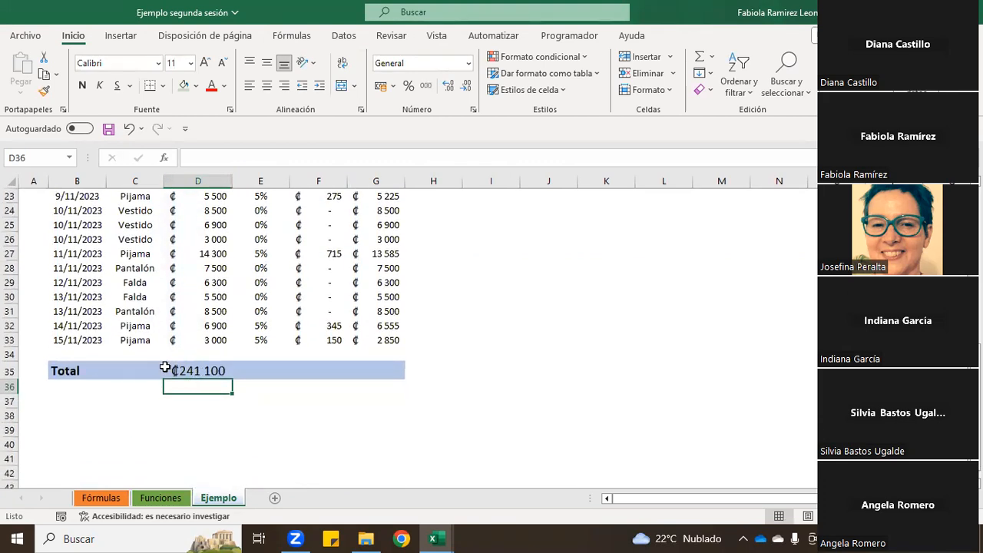
drag(77, 370, 377, 371)
click(270, 404)
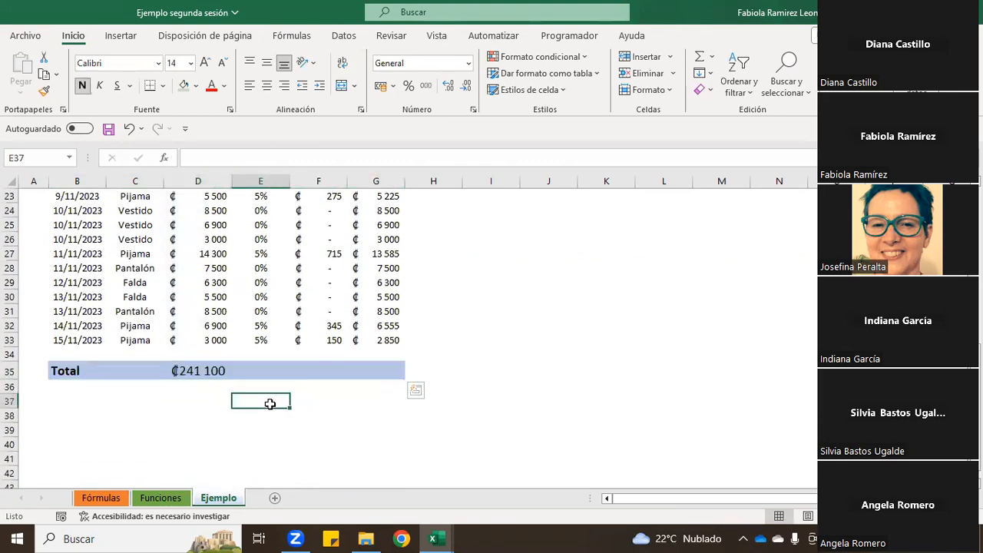
click(204, 370)
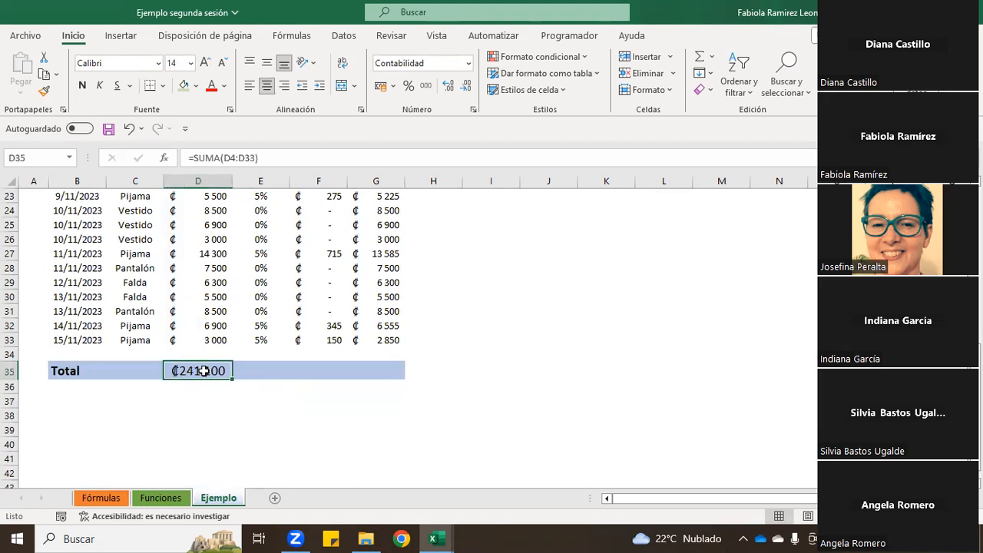
scroll(196, 399, up, 7)
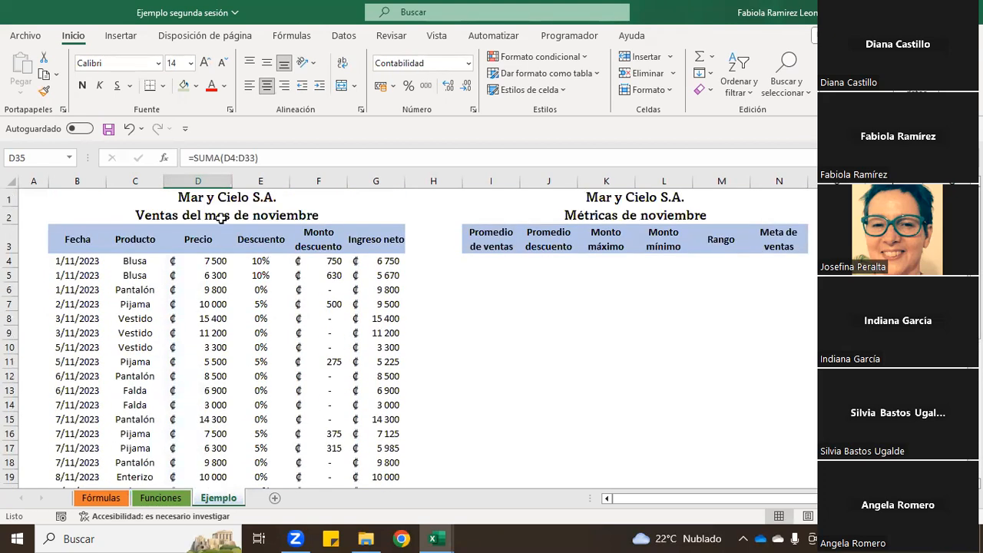
scroll(208, 319, down, 3)
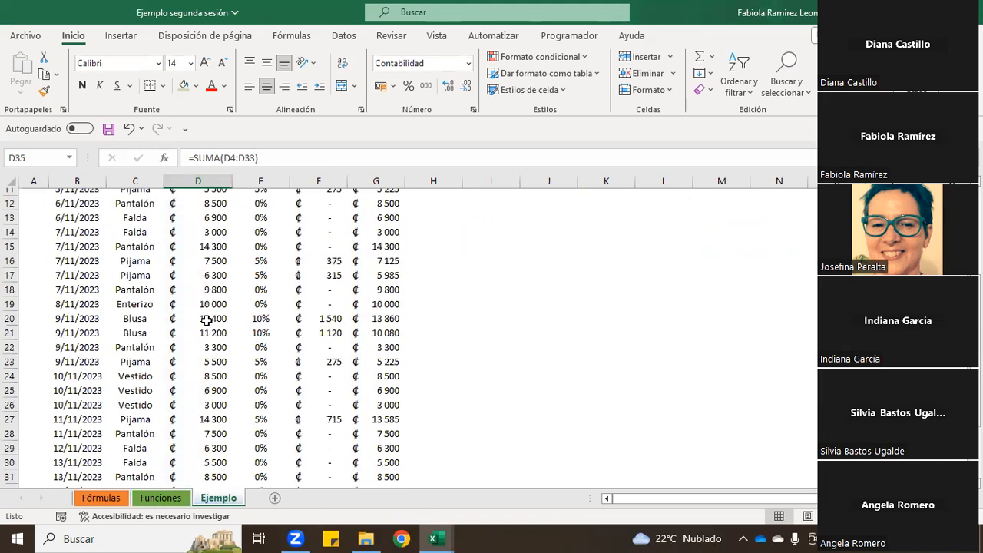
Total the Monto descuento column in F35 with a SUMA formula covering F4:F33
scroll(207, 321, down, 5)
click(327, 319)
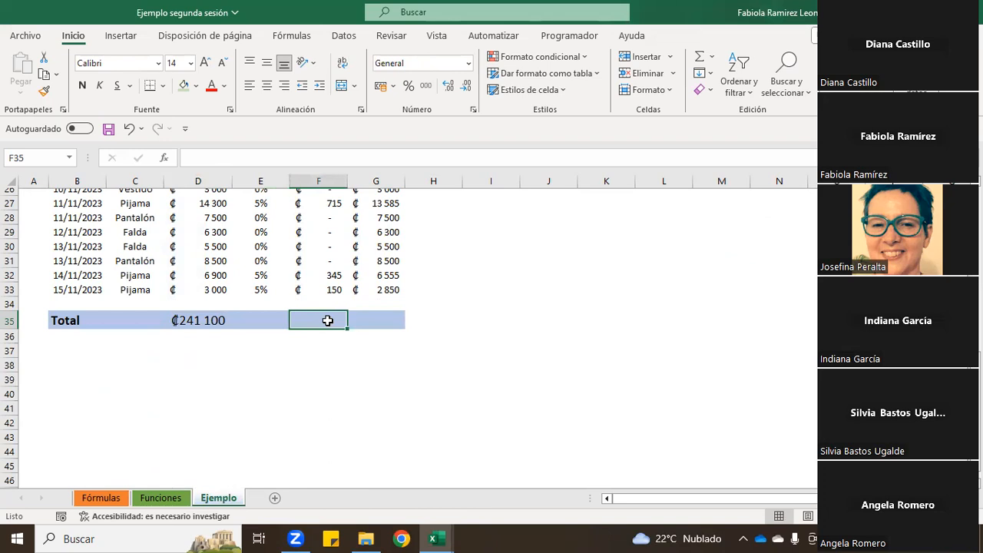
text(=)
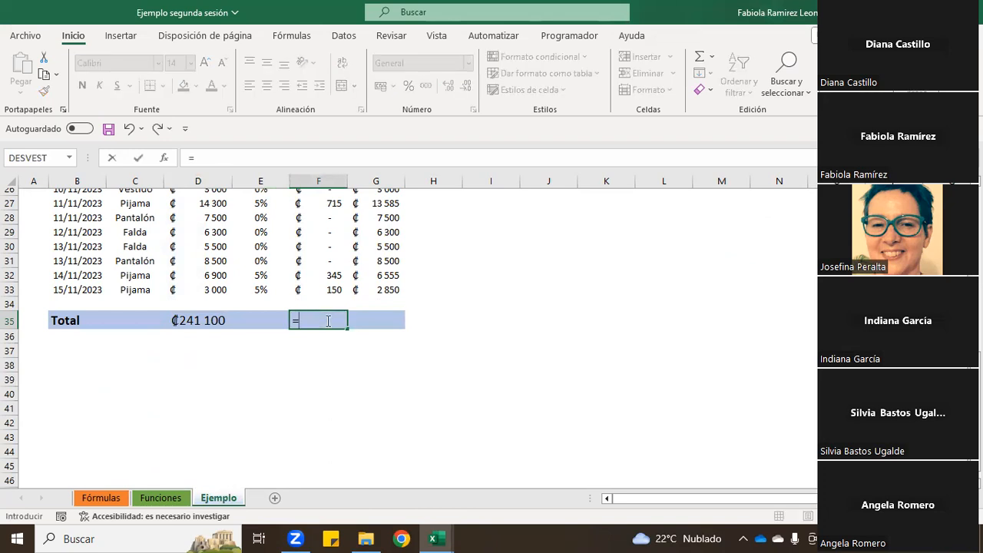
text(suma()
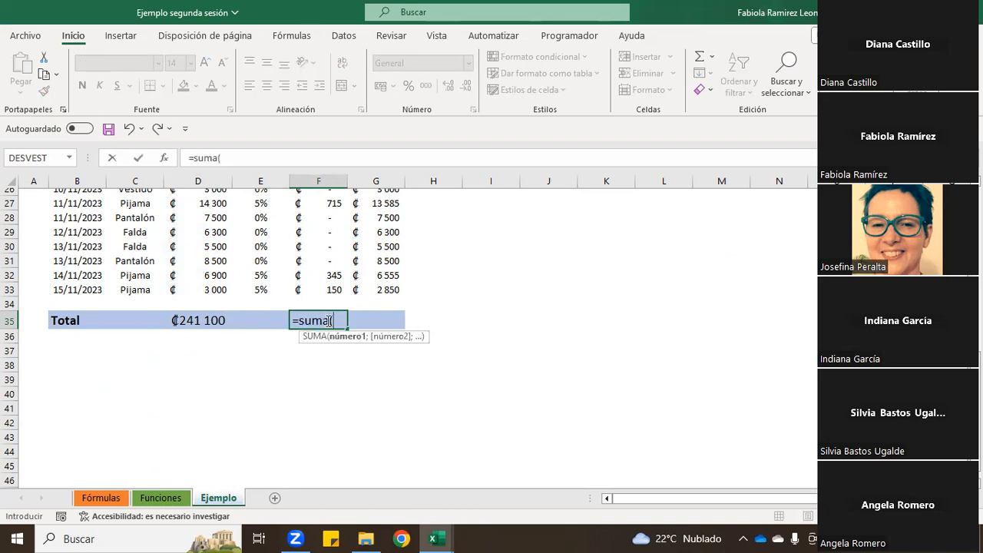
drag(328, 292, 333, 243)
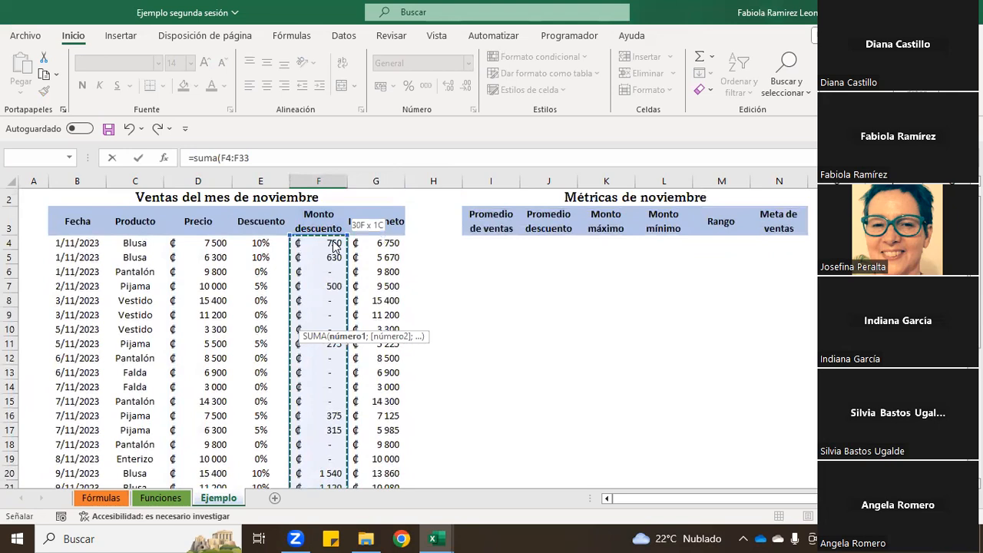
key(Return)
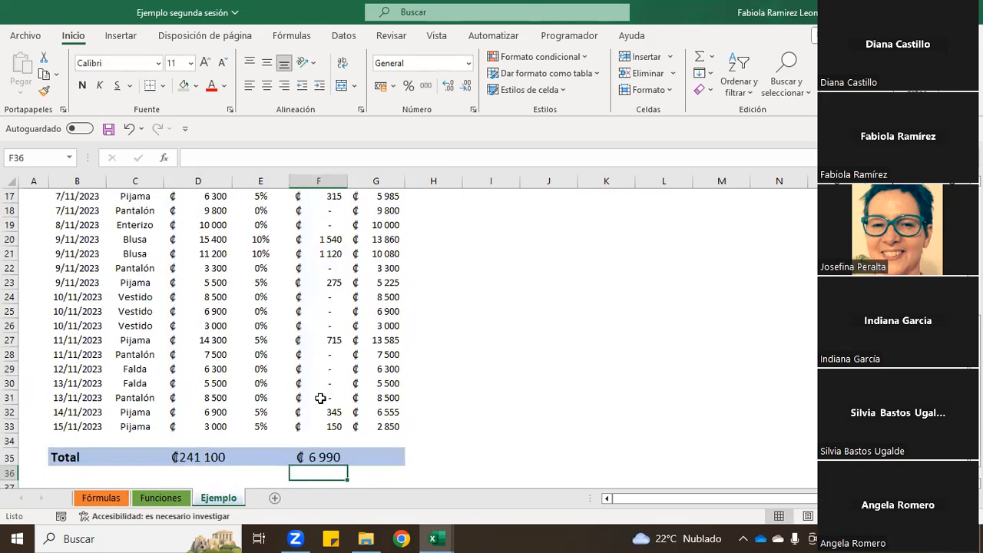
Calculate the Ingreso neto total in G35 by subtracting F35 from D35
scroll(295, 414, down, 1)
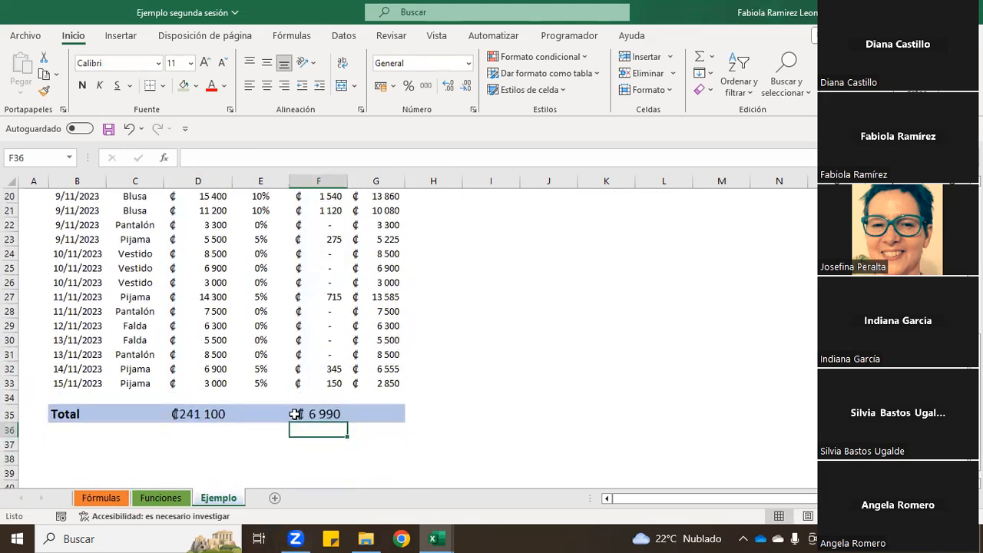
click(390, 413)
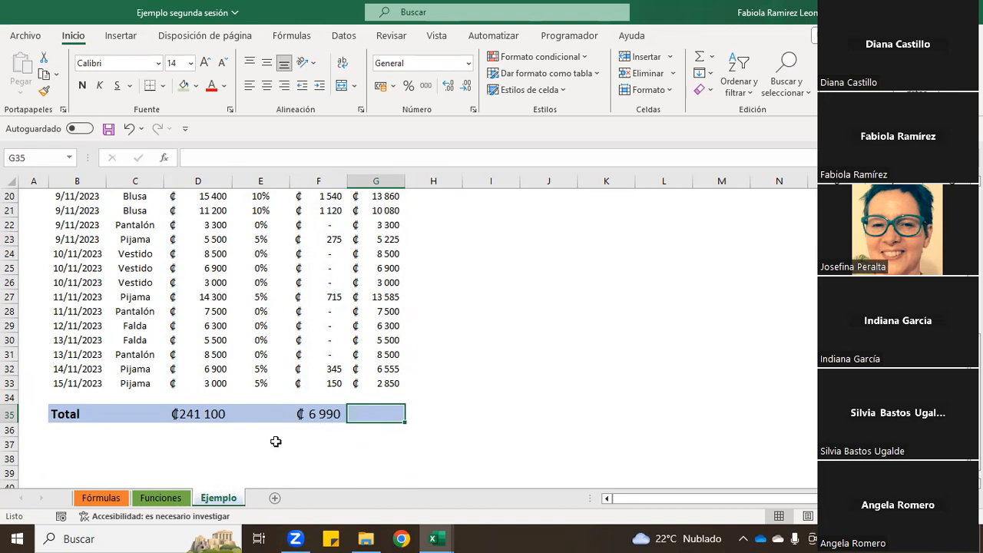
text(=)
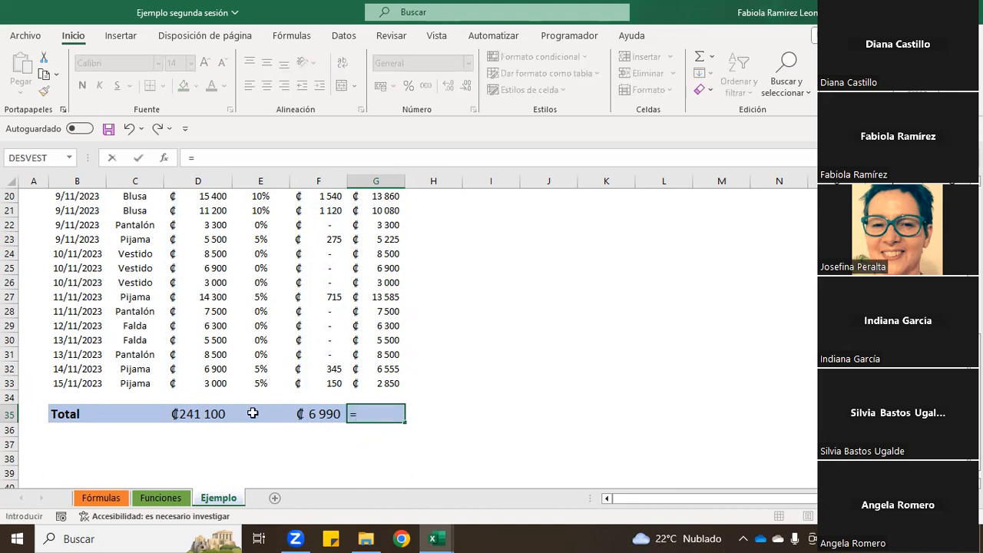
click(189, 411)
text(-)
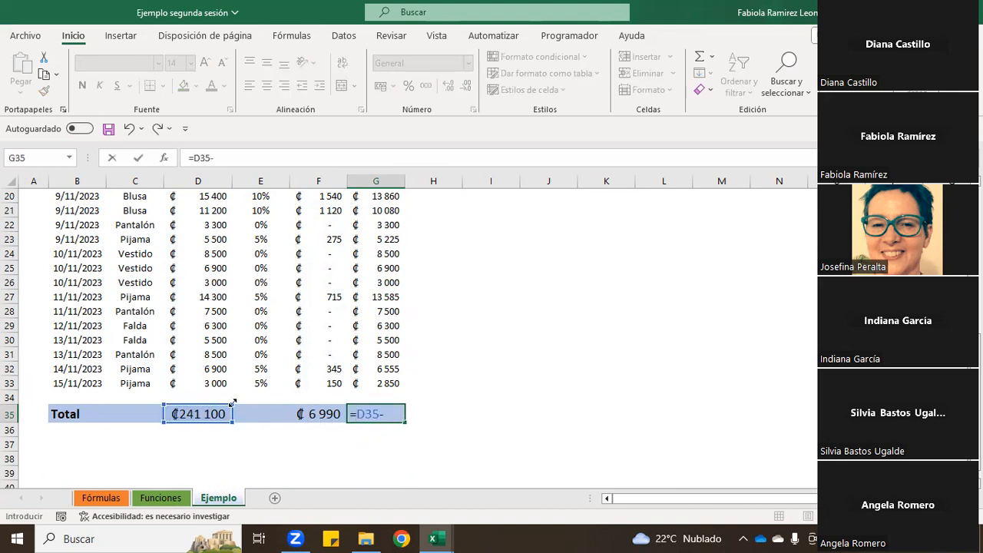
click(319, 411)
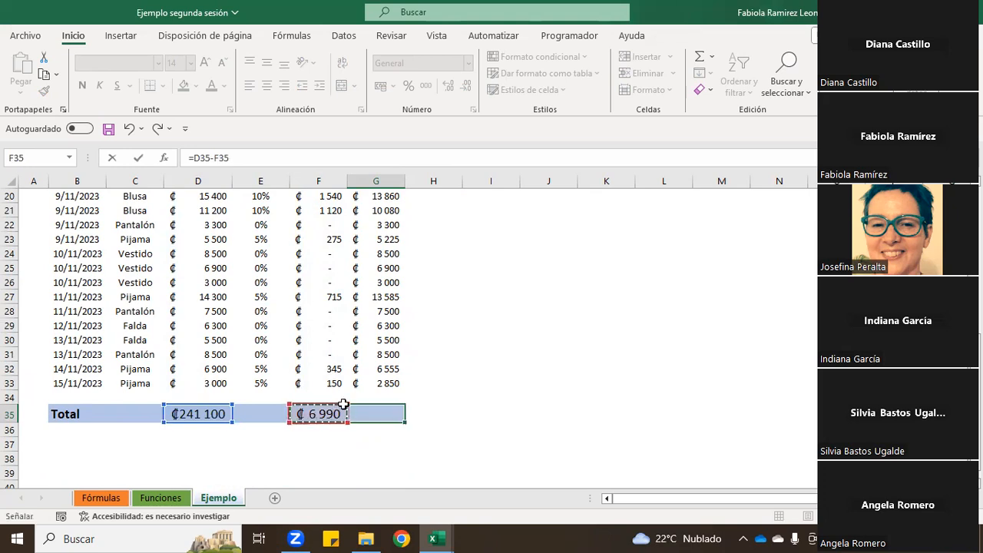
key(Return)
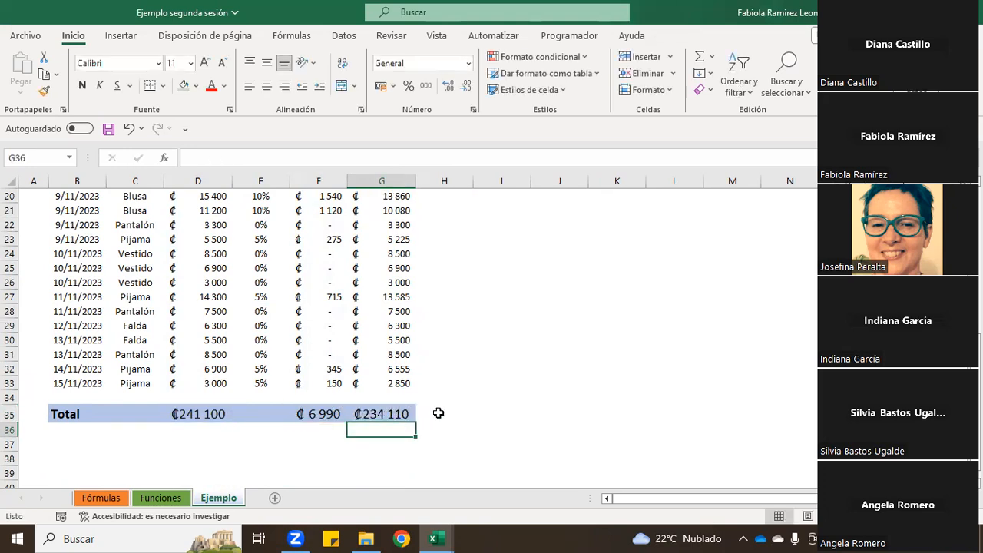
Replace the formula in G35 with a SUMA of the Ingreso neto amounts above the Total row
click(392, 413)
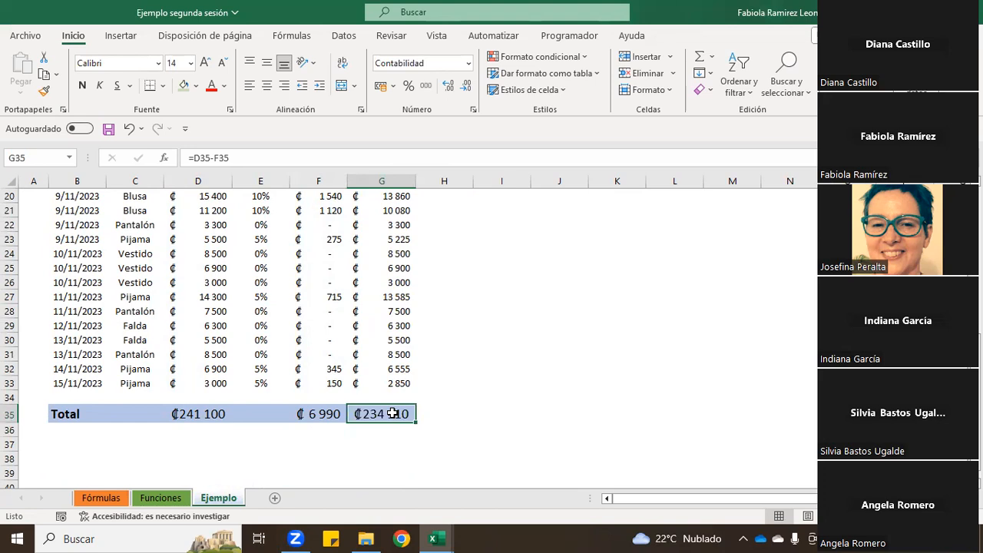
text(=suma()
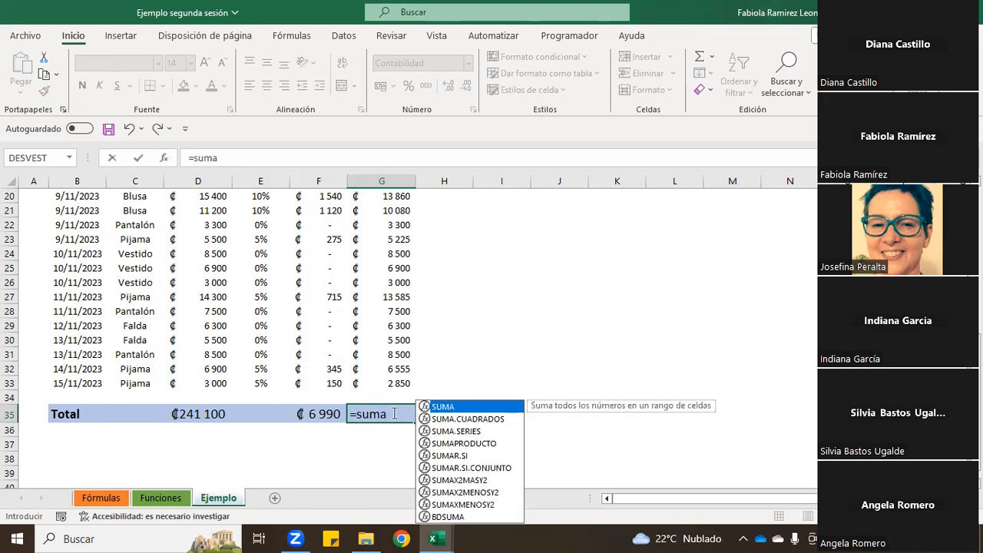
drag(401, 383, 388, 221)
key(Return)
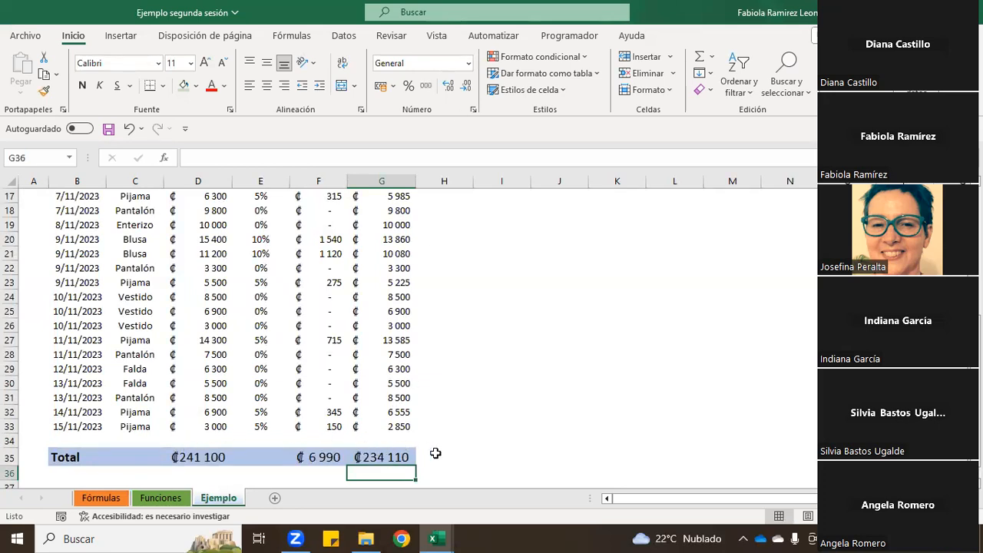
Review the sales table, its Total row and the empty row 4 cells of the November metrics table
scroll(419, 439, down, 2)
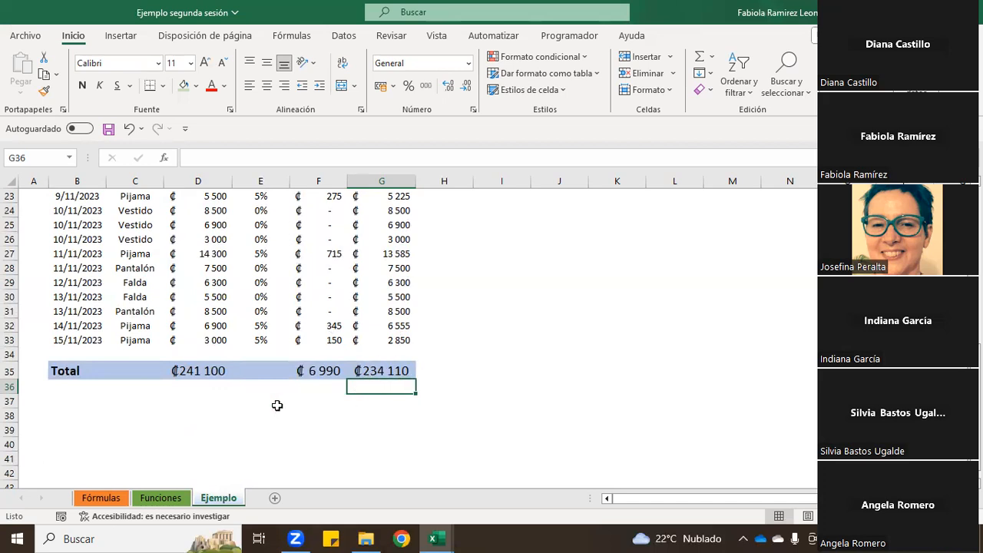
scroll(225, 420, up, 7)
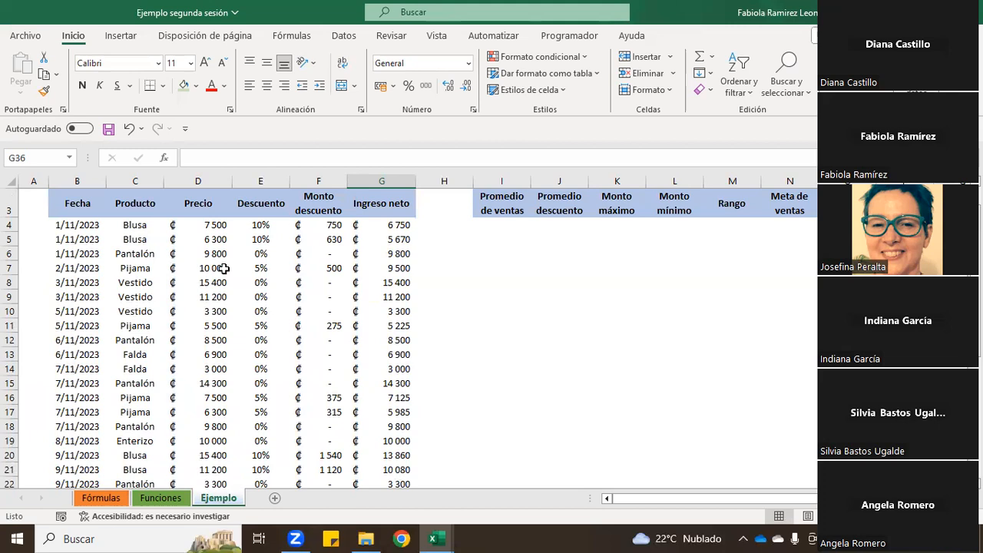
scroll(163, 276, up, 1)
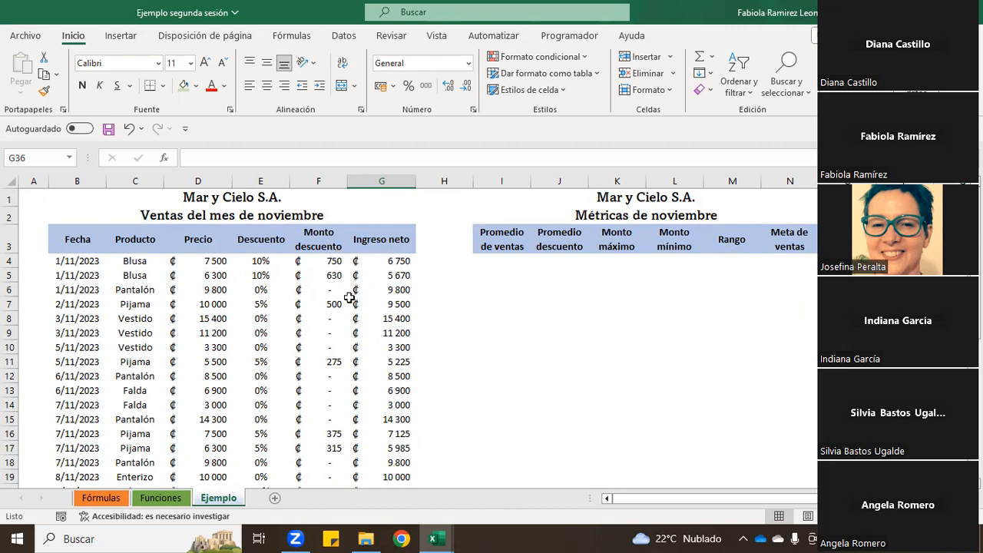
scroll(246, 365, down, 6)
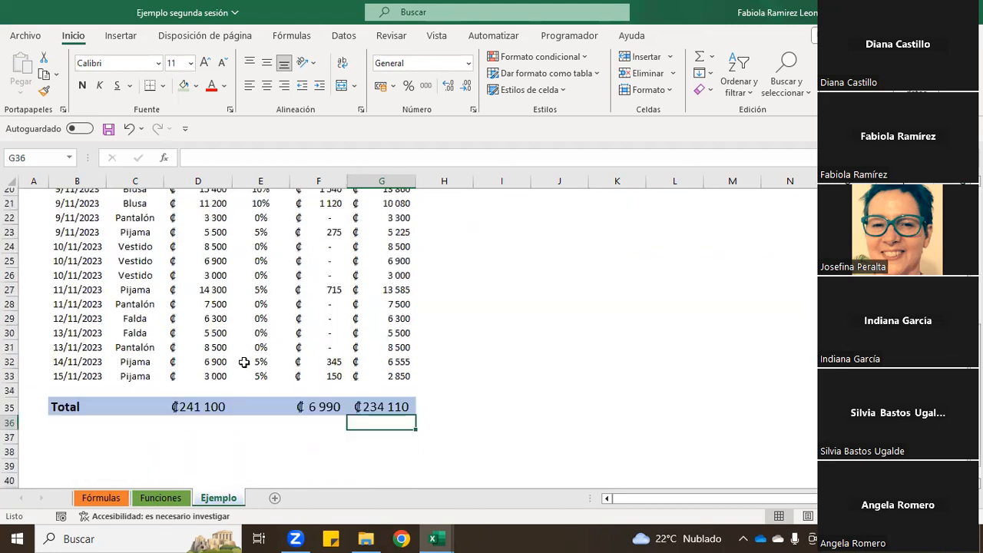
scroll(245, 399, up, 6)
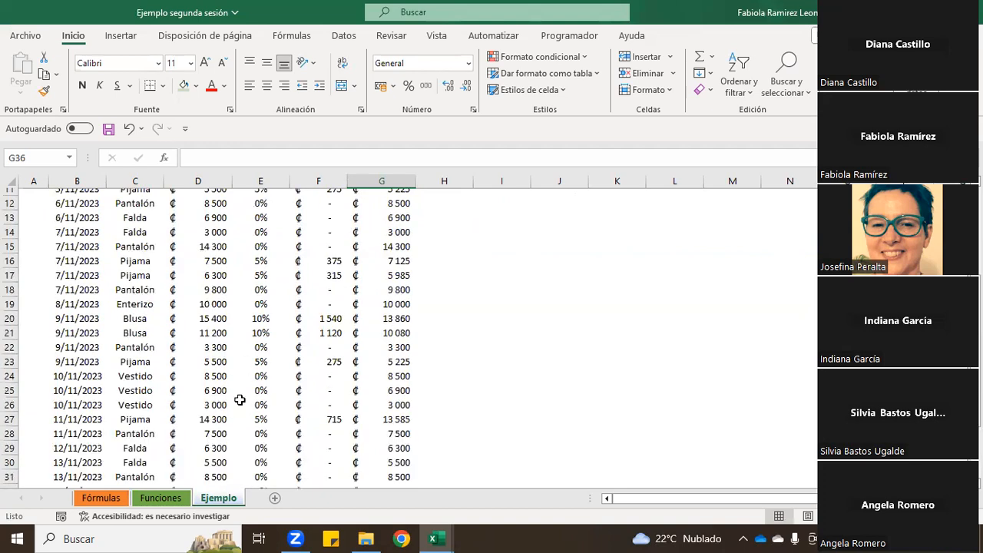
scroll(430, 302, down, 1)
scroll(454, 301, up, 1)
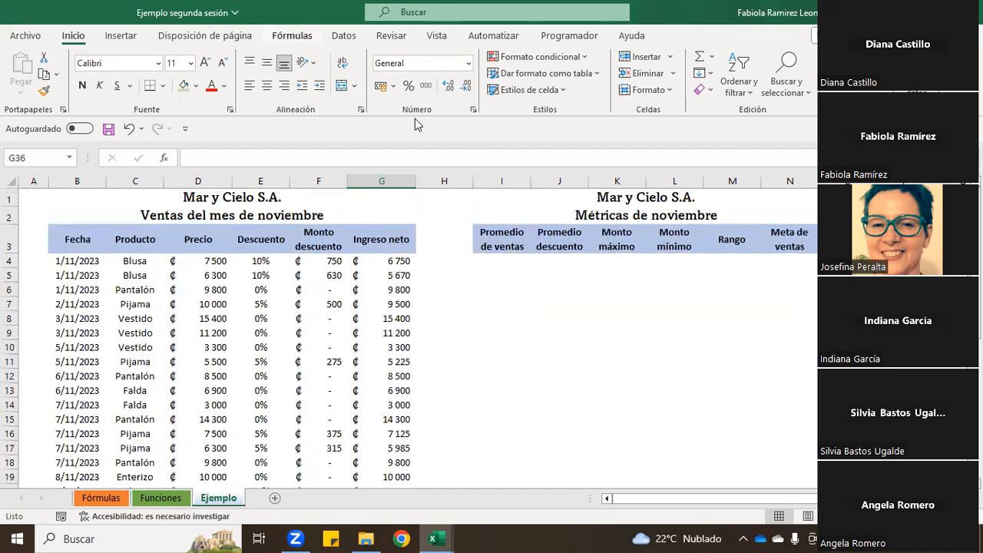
click(512, 272)
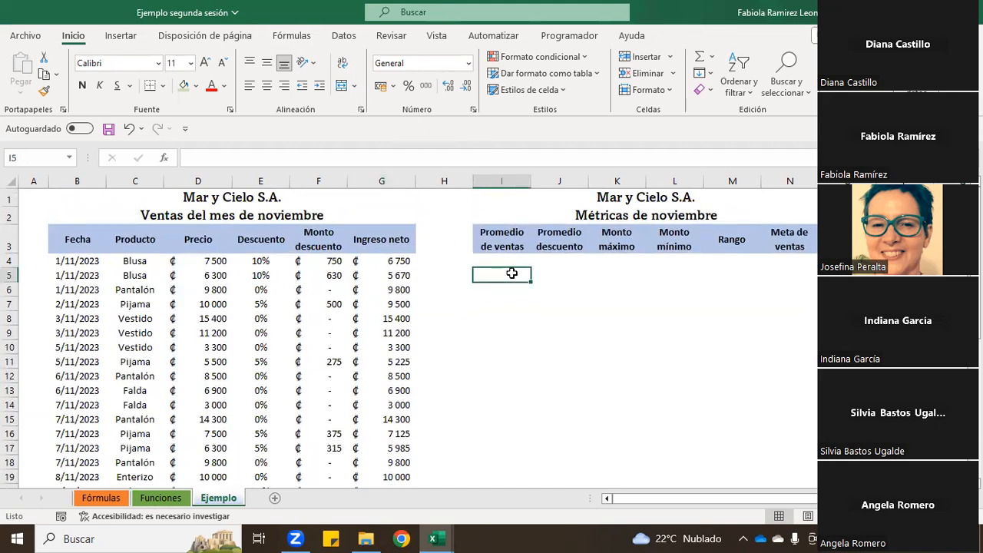
scroll(498, 315, down, 7)
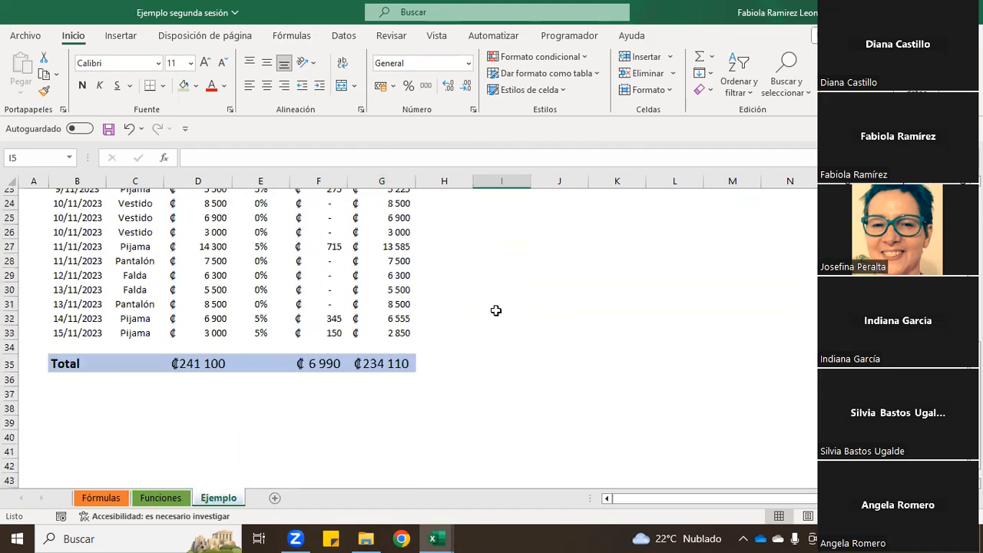
click(254, 364)
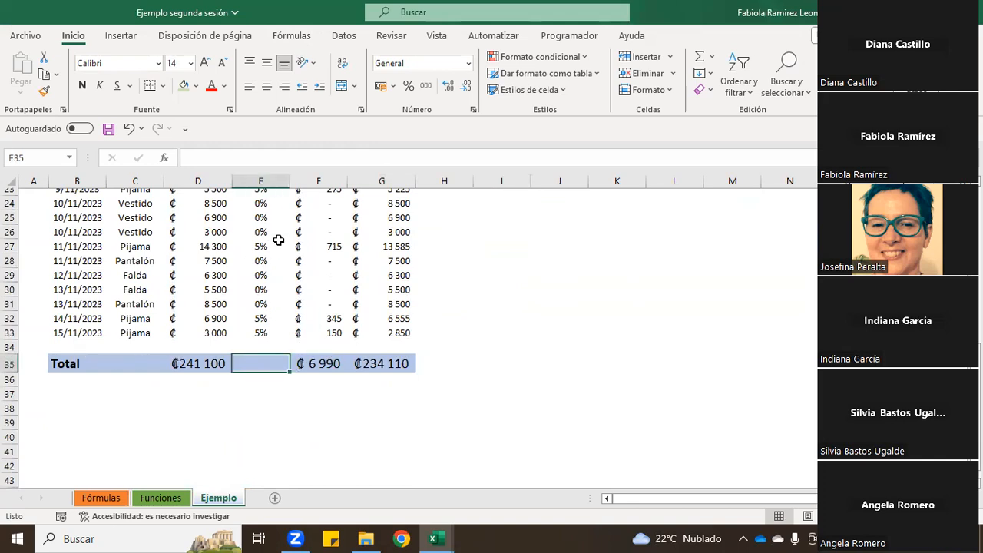
click(200, 361)
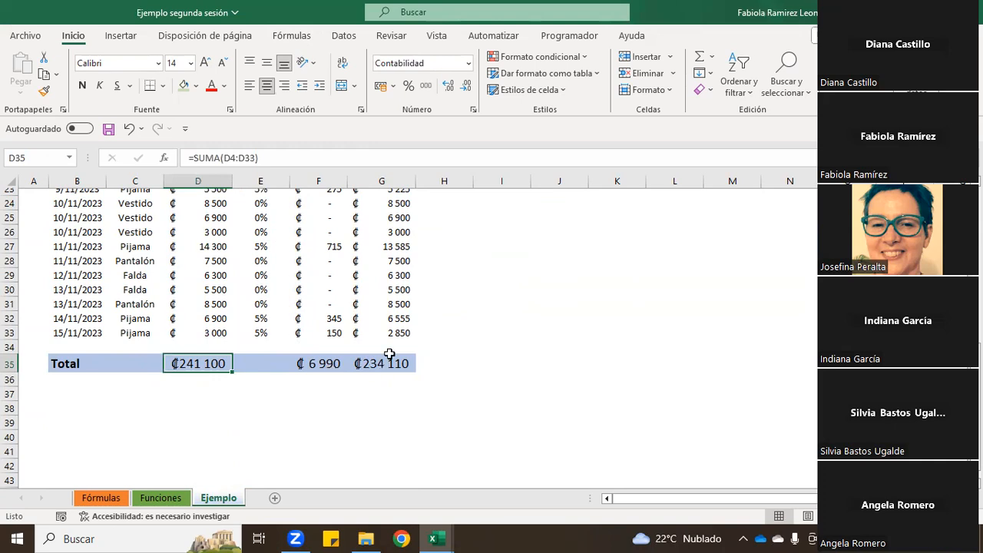
scroll(435, 279, up, 7)
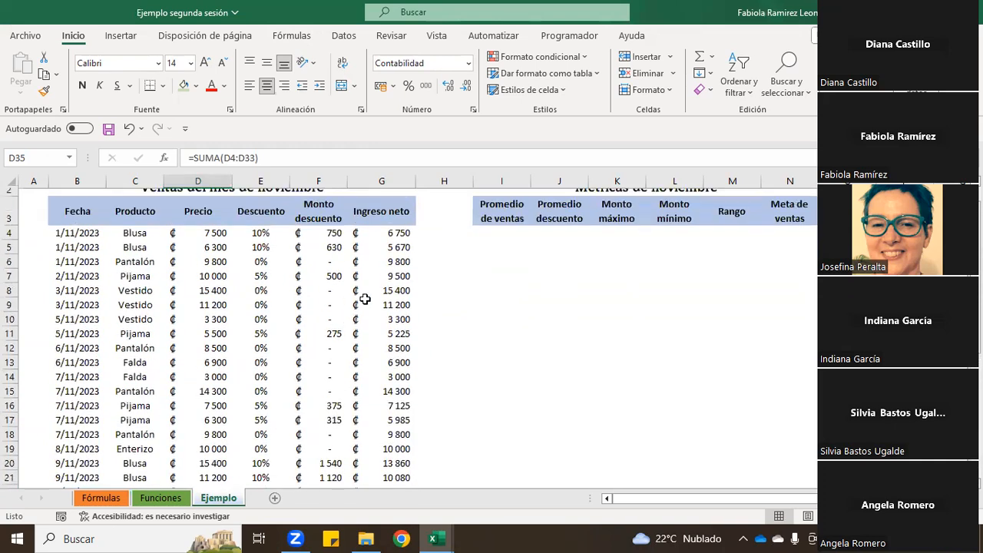
click(486, 271)
click(504, 262)
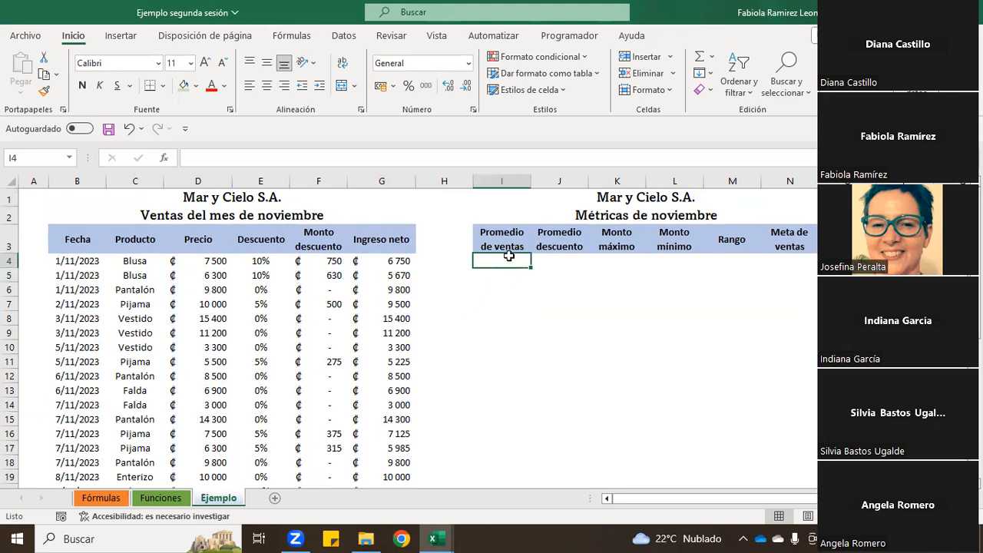
drag(512, 262, 766, 258)
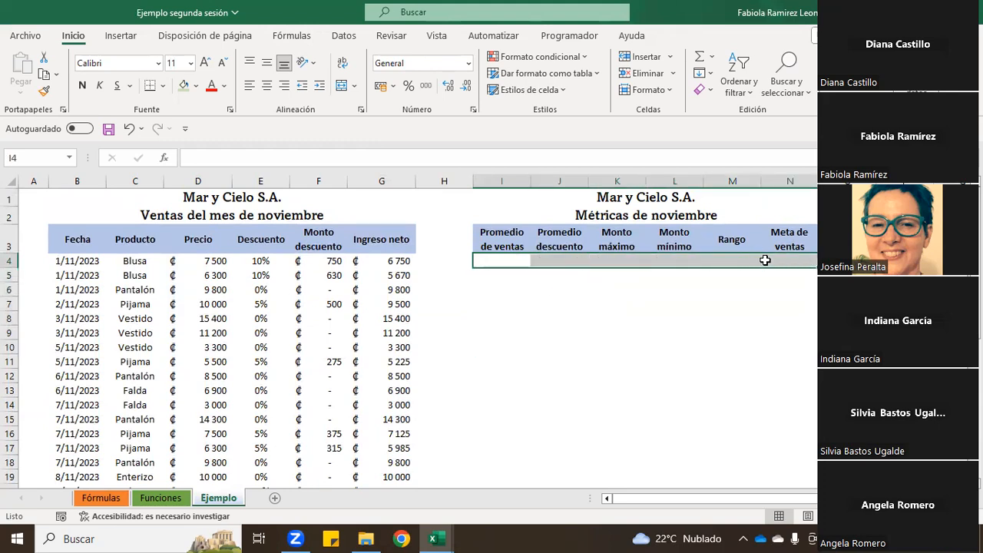
click(177, 42)
click(757, 305)
click(509, 335)
click(489, 274)
Calculate the Promedio de ventas in I4 with a PROMEDIO formula covering the Precio range D4:D33
click(499, 262)
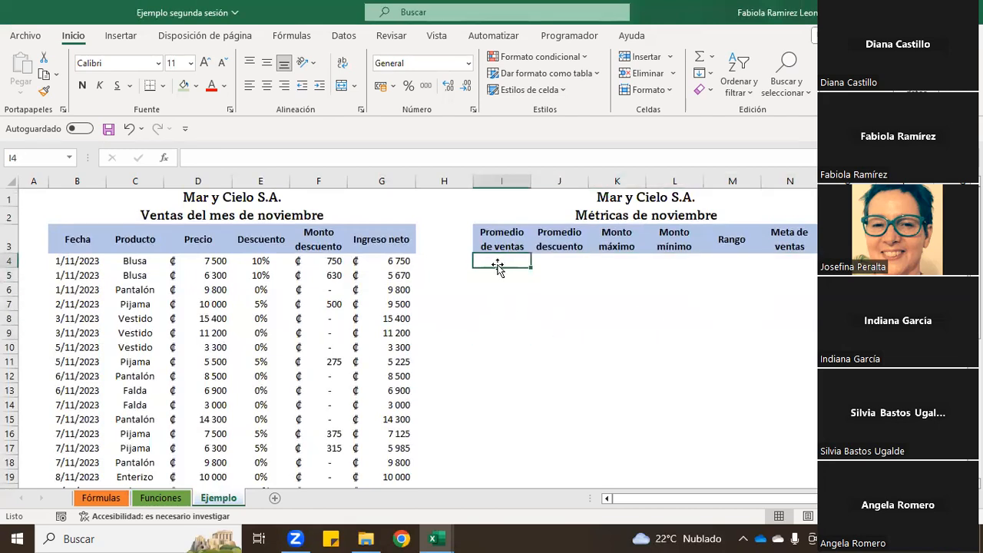
text(=)
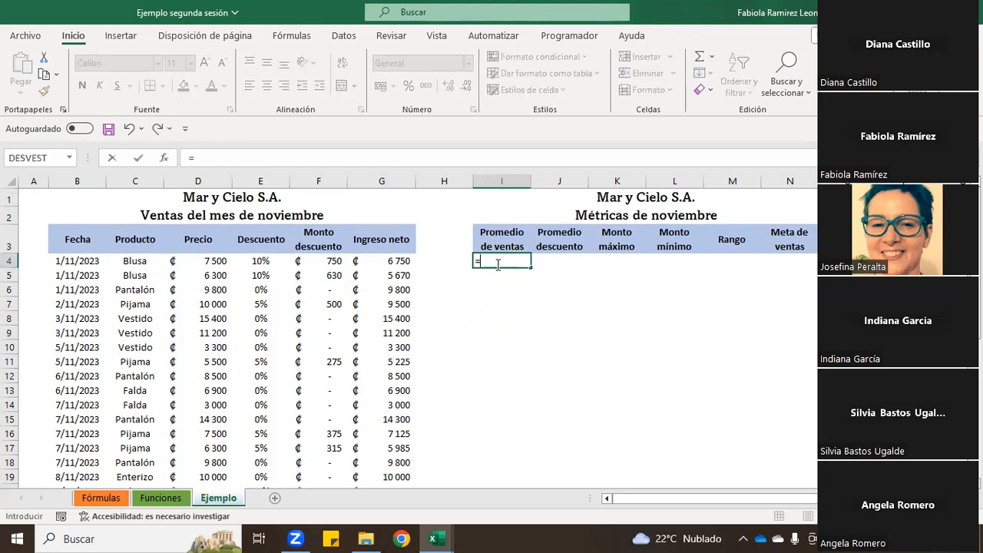
text(promedio)
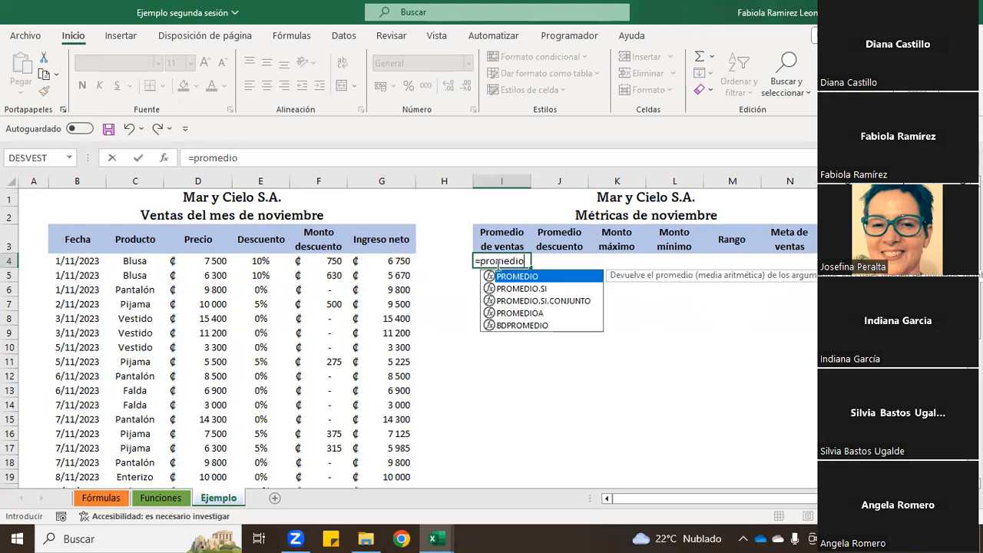
text(()
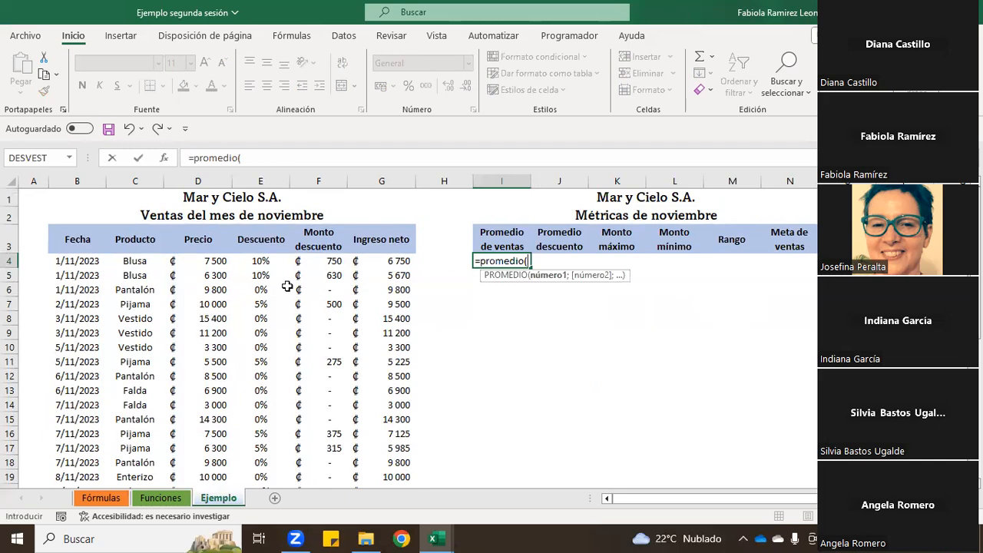
drag(210, 261, 212, 453)
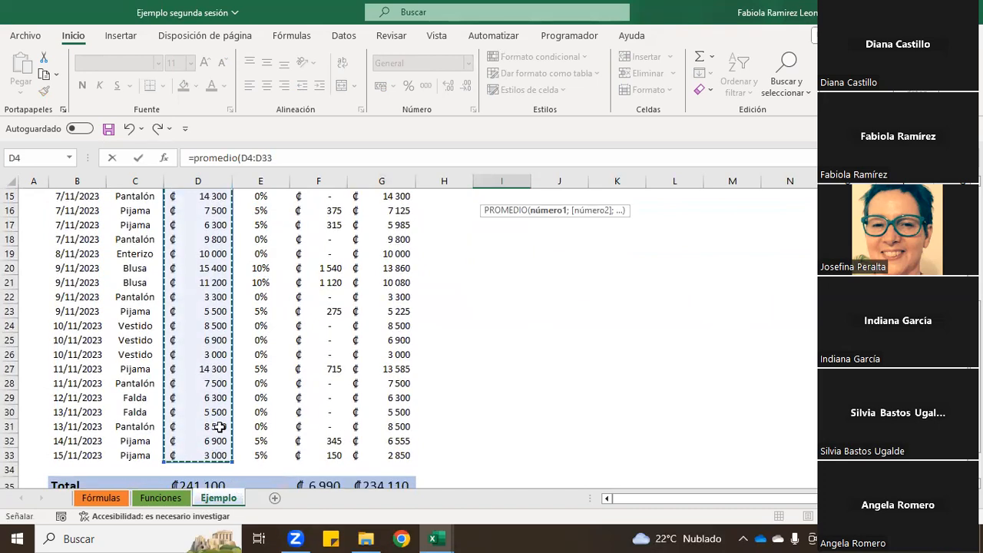
key(Return)
scroll(623, 358, up, 2)
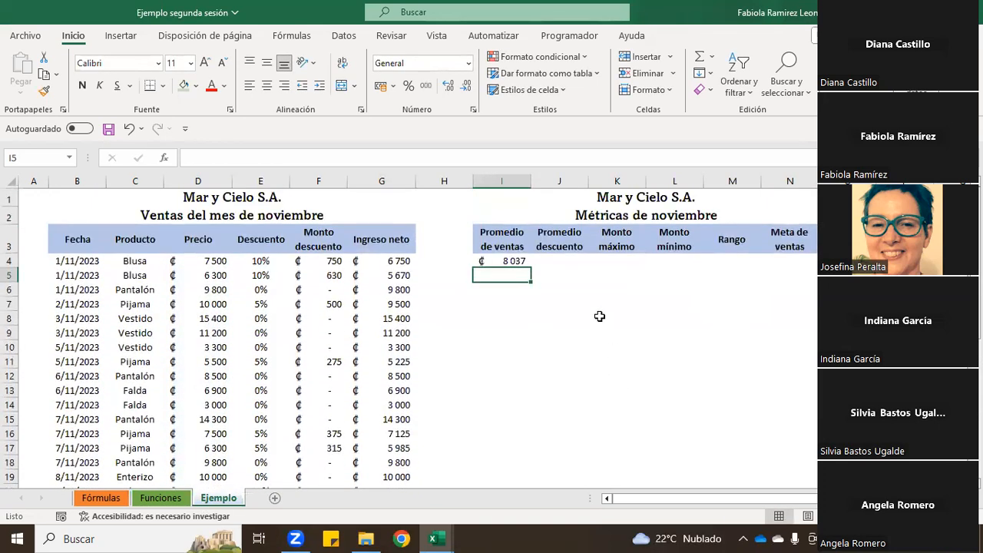
click(513, 262)
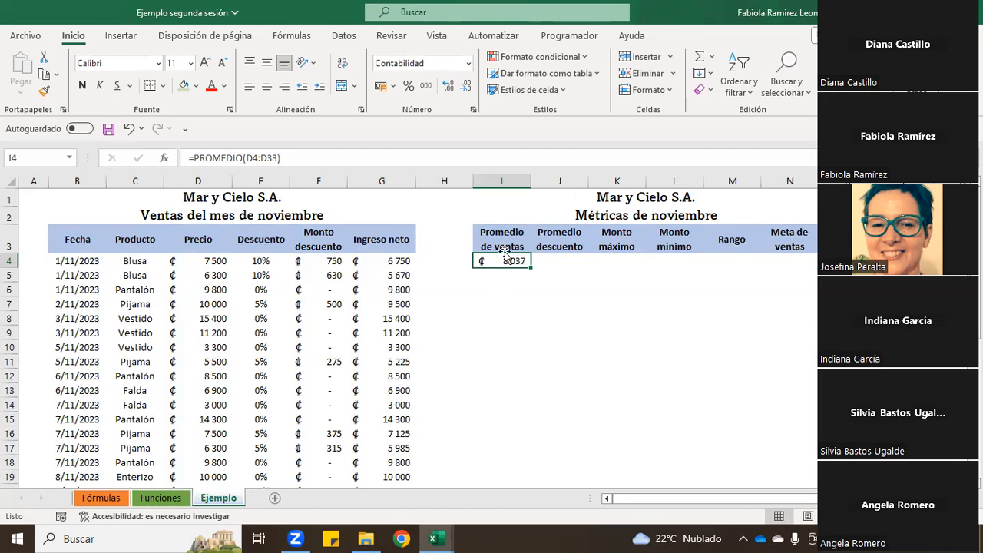
Calculate the Promedio descuento in J4 with a PROMEDIO formula covering F4:F33, then check it against the discount amounts
click(564, 265)
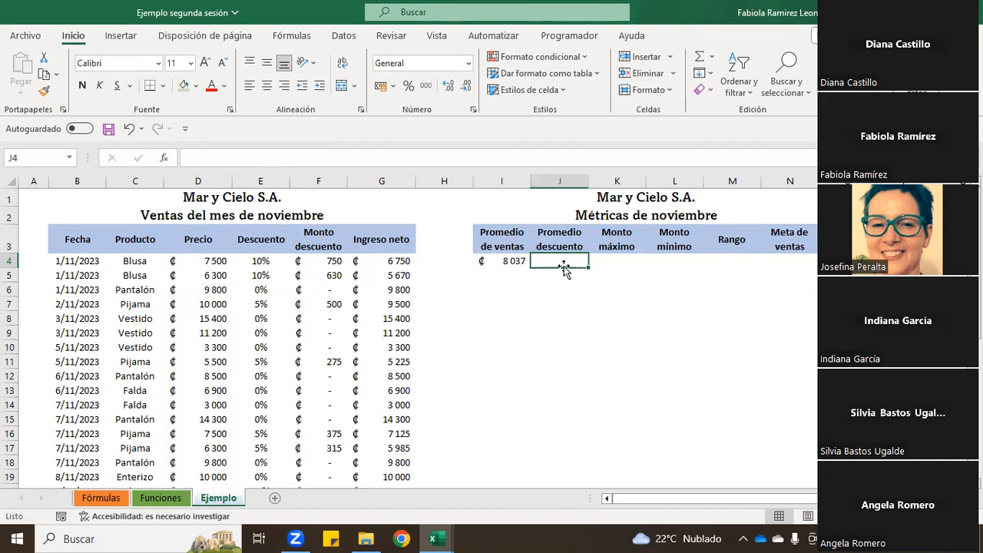
text(=)
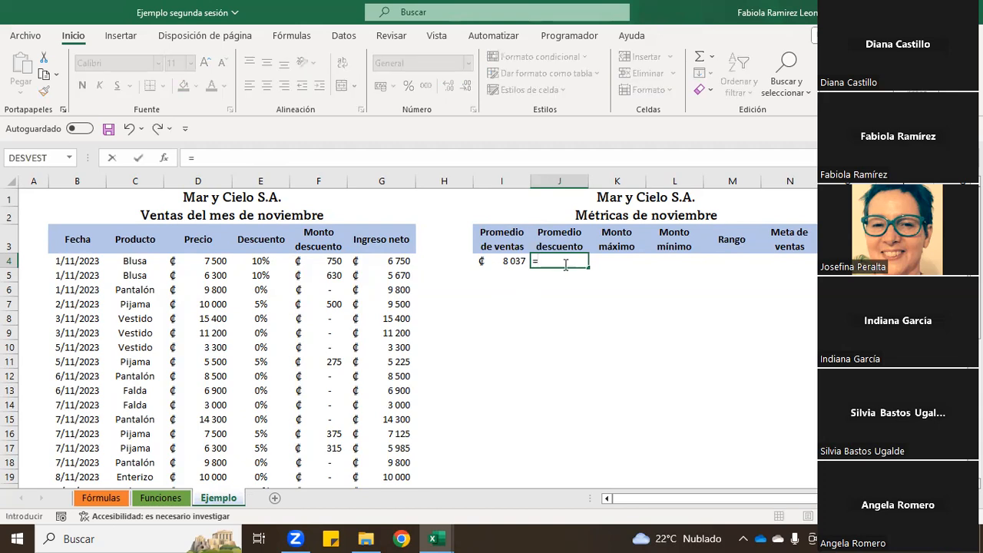
text(pro)
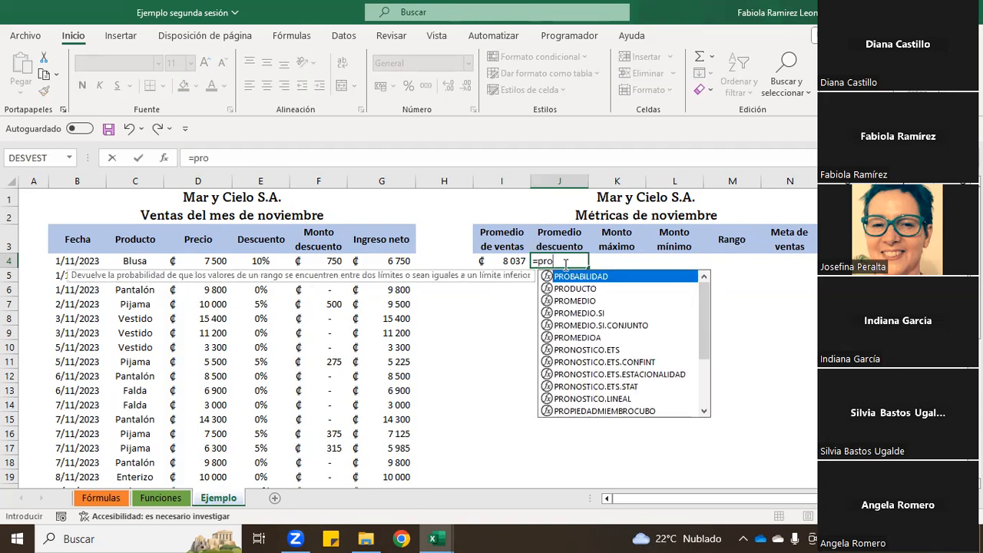
text(medio()
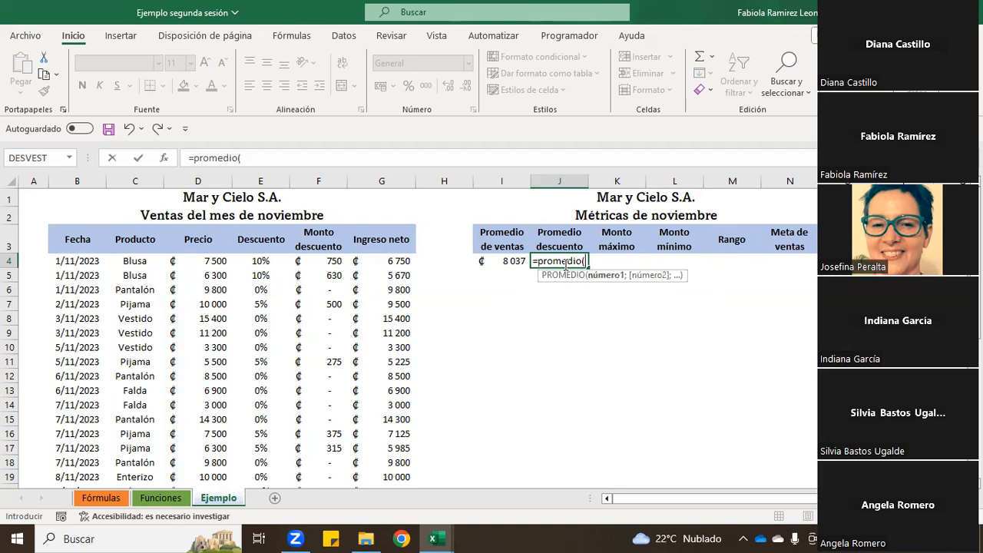
drag(326, 260, 324, 456)
key(Return)
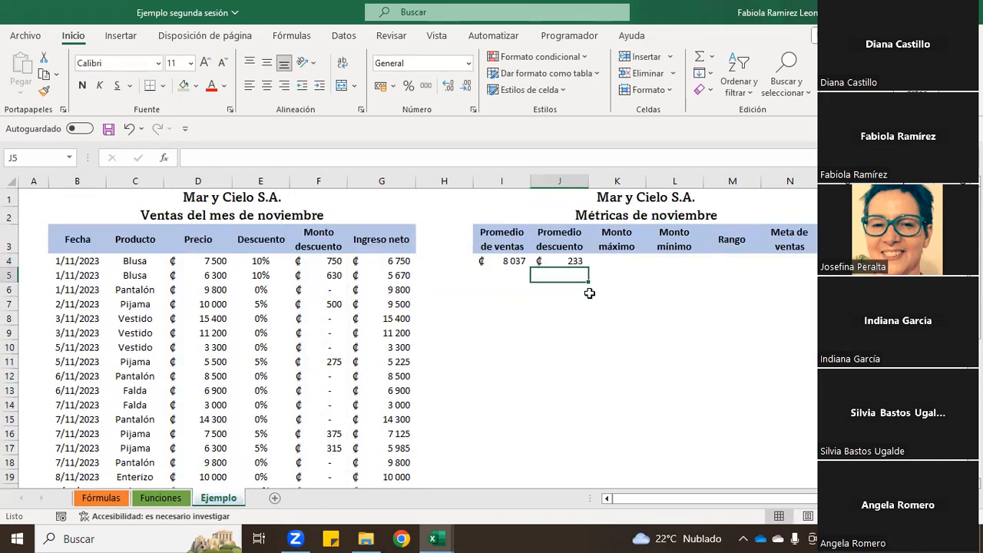
click(575, 260)
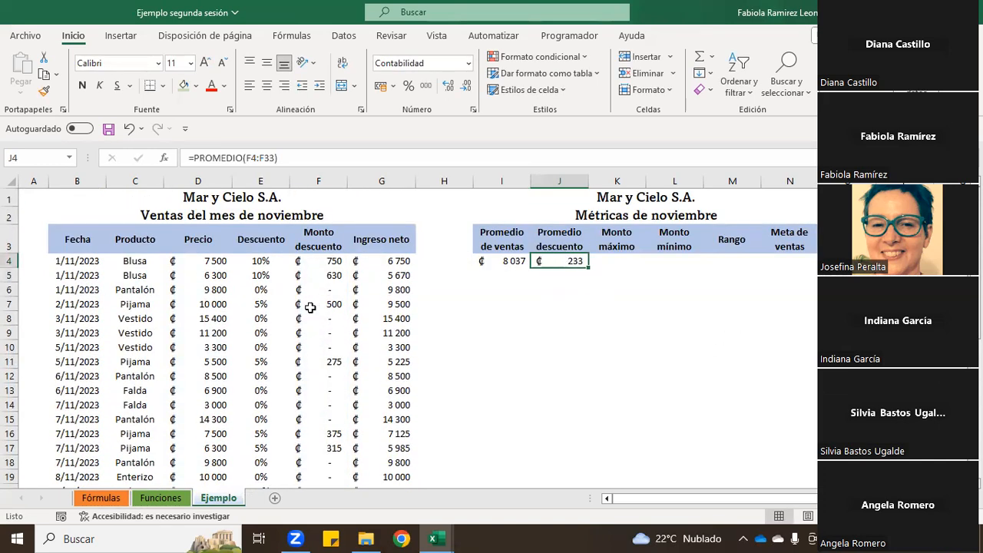
scroll(334, 276, down, 5)
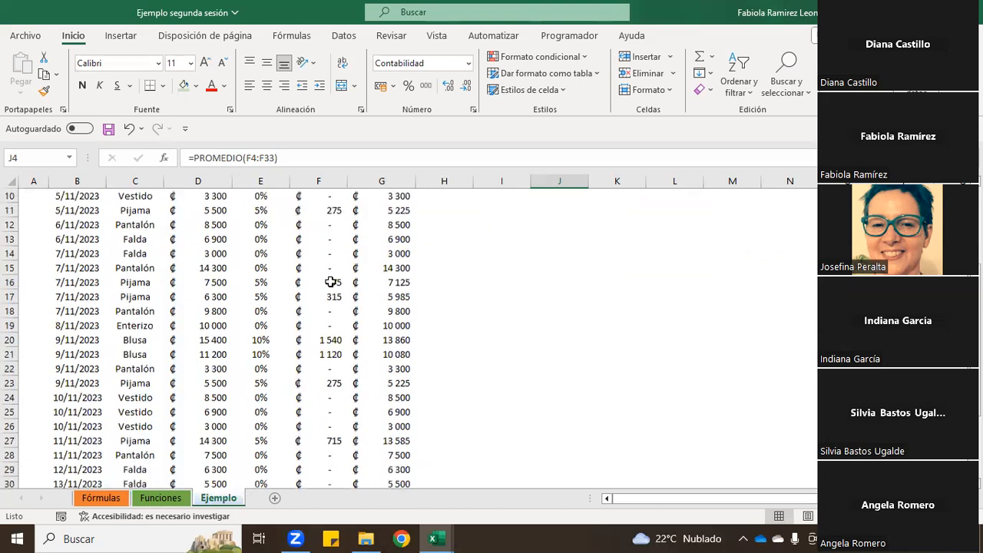
scroll(302, 360, up, 5)
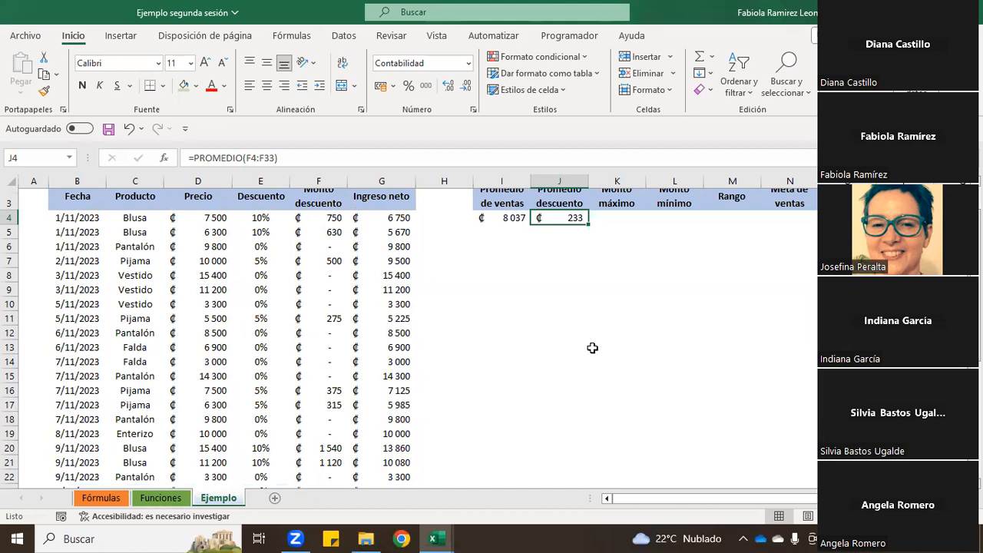
scroll(592, 344, up, 1)
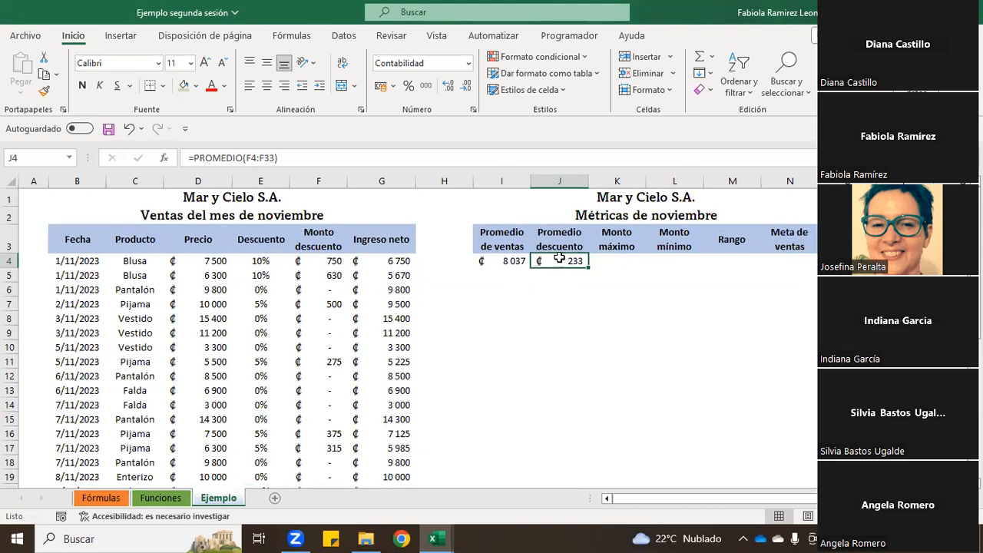
Calculate the Monto máximo in K4 with a MAX formula over the Precio amounts and check it against the column
click(613, 260)
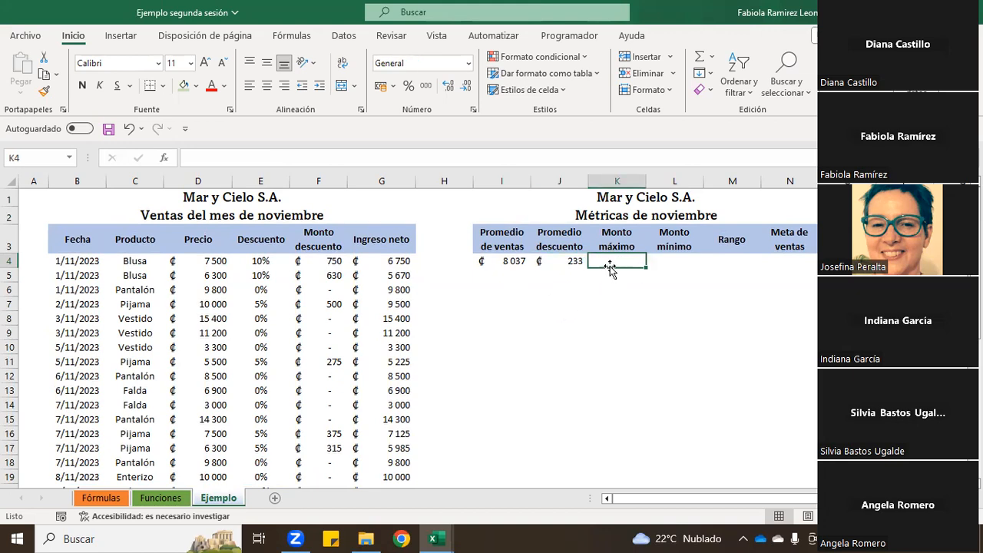
text(=max()
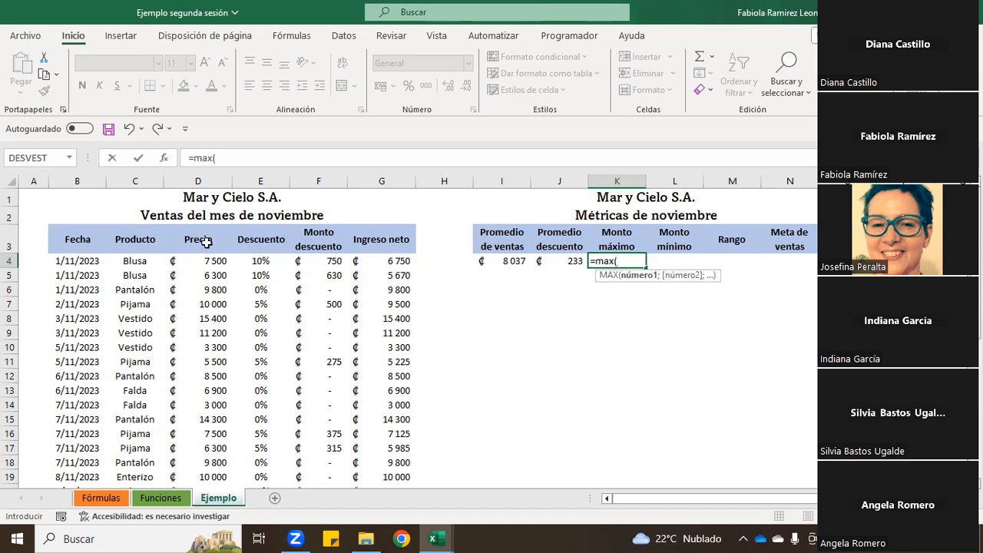
drag(202, 260, 207, 453)
key(Return)
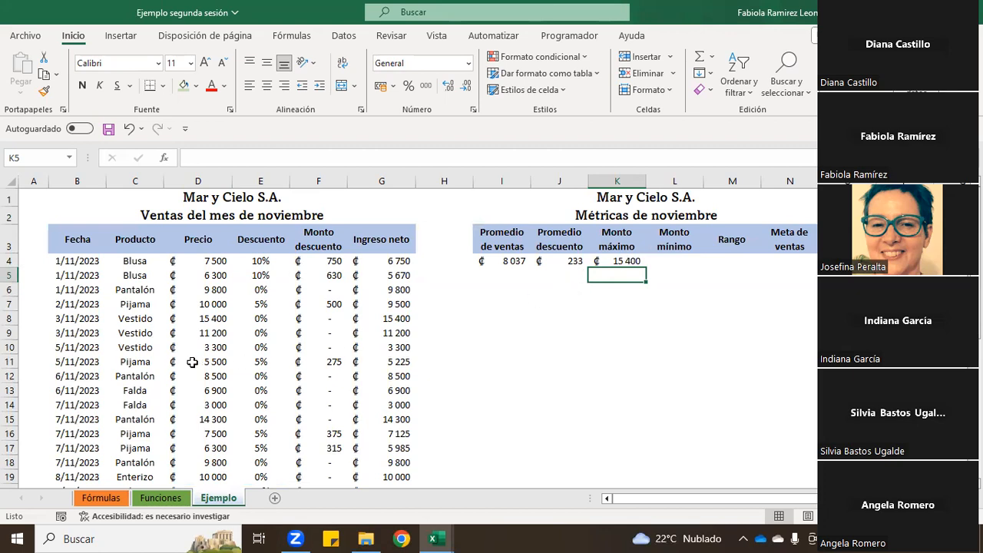
scroll(192, 362, down, 4)
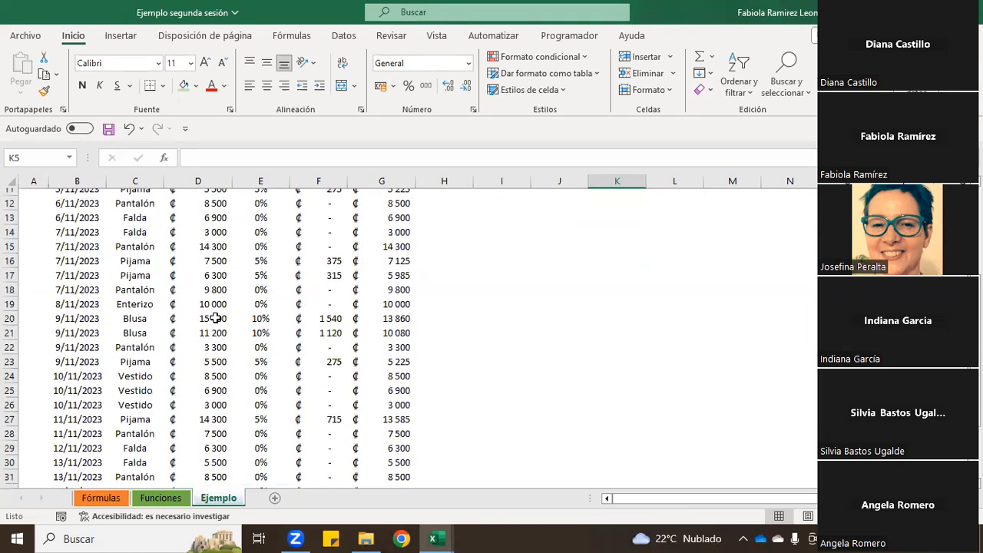
click(215, 318)
scroll(213, 317, down, 2)
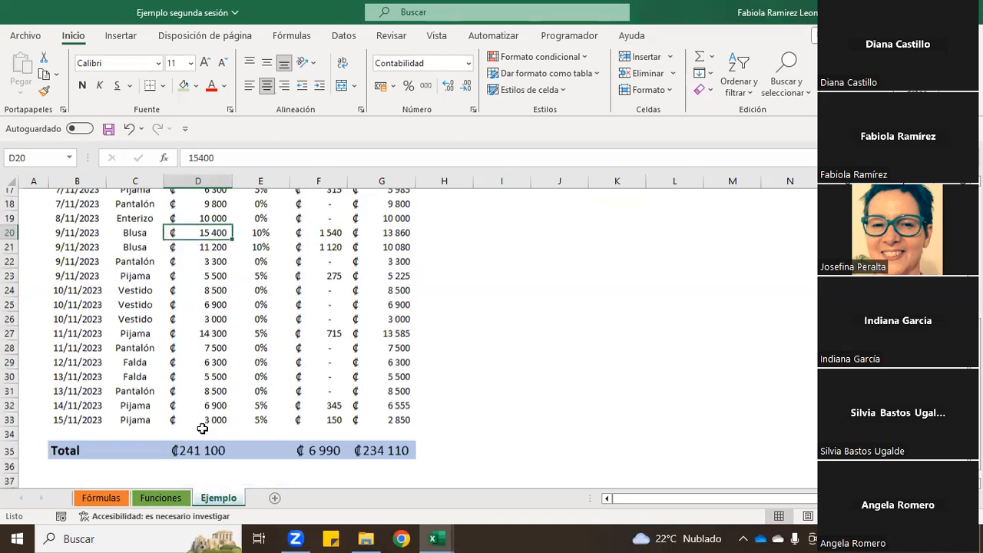
scroll(206, 410, up, 2)
scroll(206, 407, up, 4)
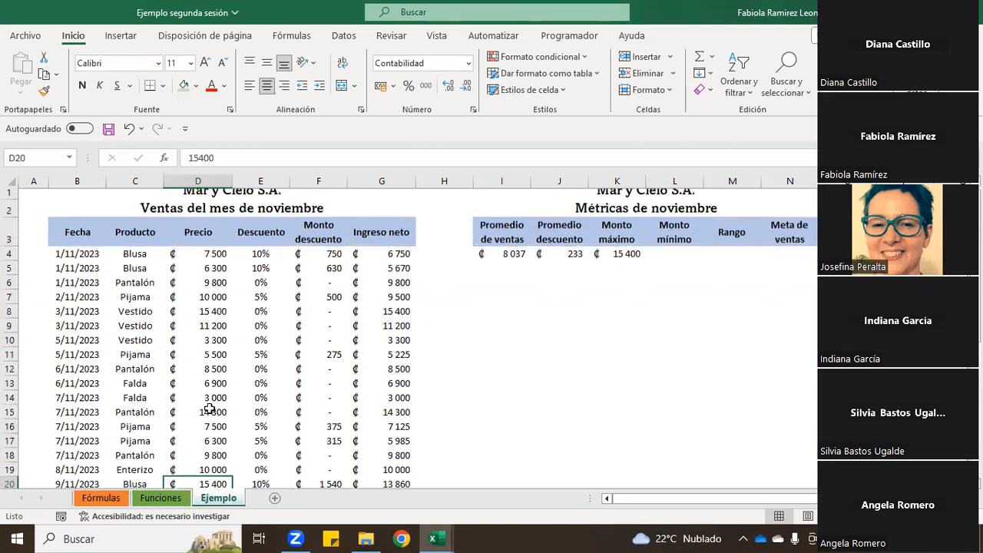
click(623, 263)
Calculate the Monto mínimo in L4 with a MIN formula covering the Precio range D4:D33
click(685, 269)
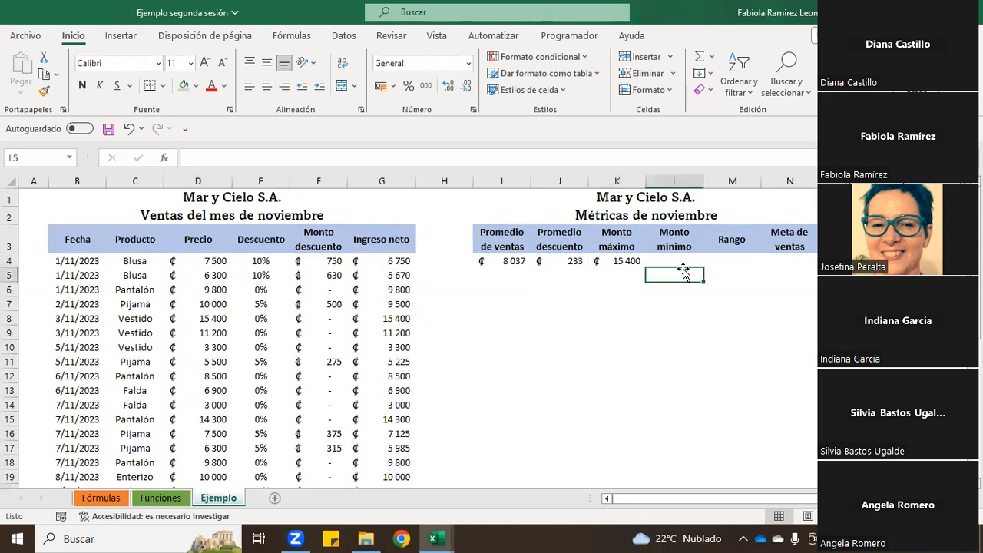
text(=)
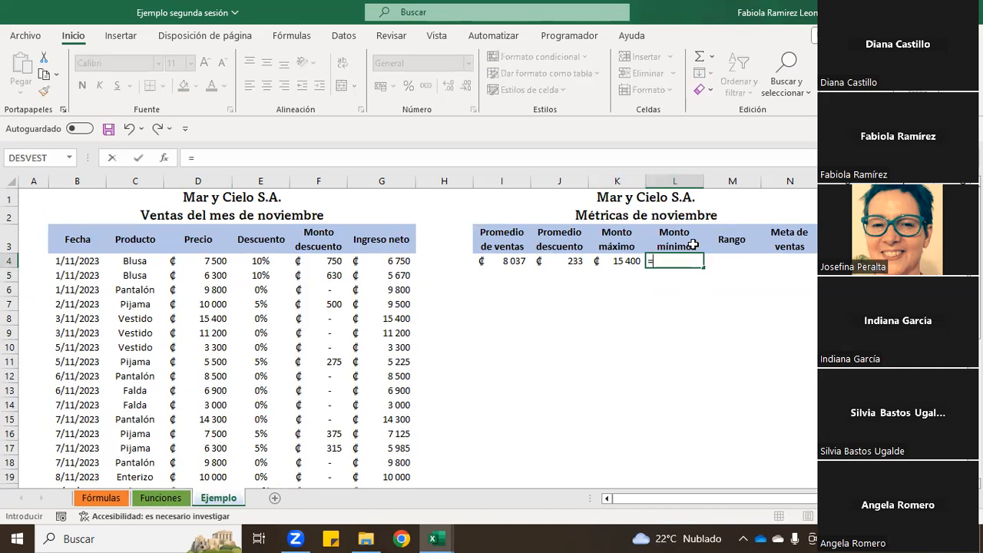
text(min)
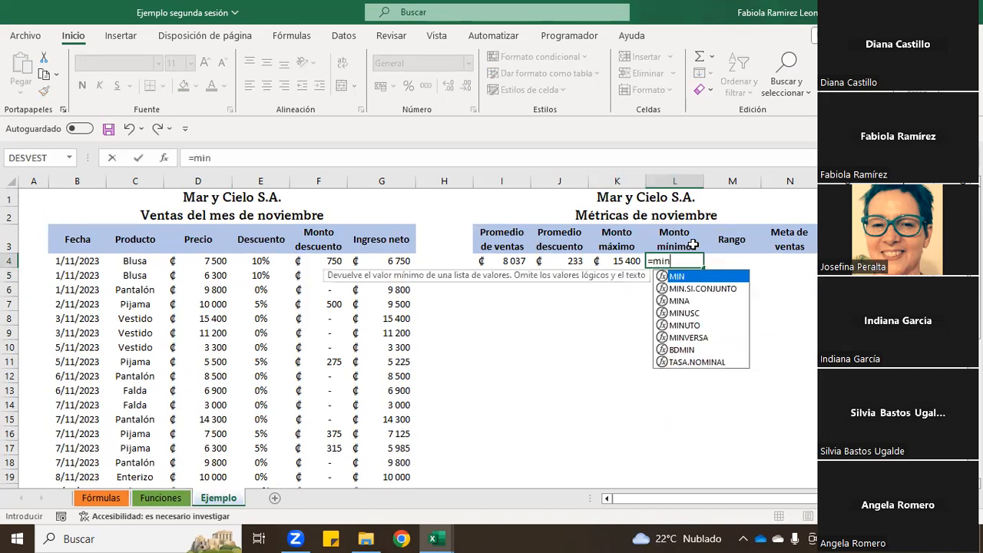
text(()
drag(196, 260, 202, 456)
drag(205, 482, 217, 457)
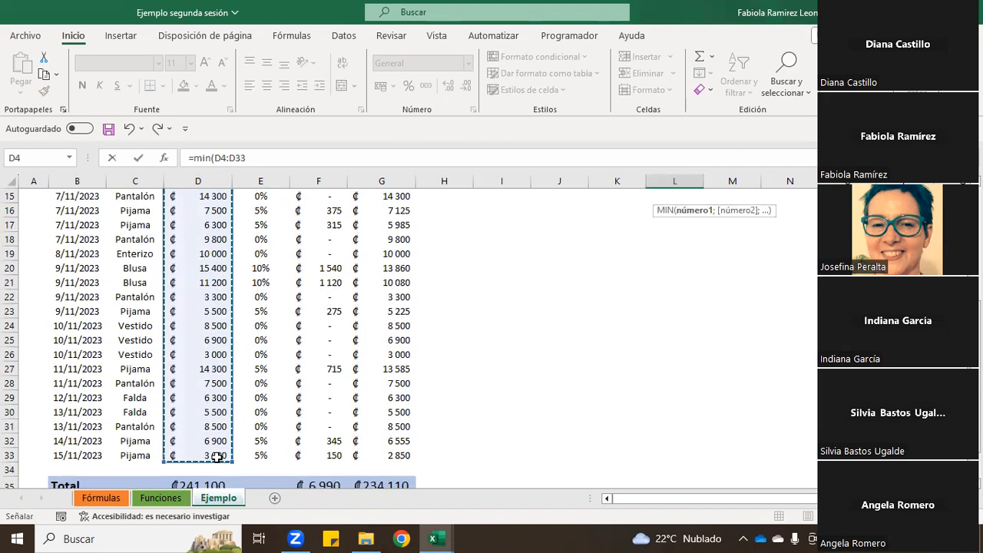
key(Return)
scroll(362, 348, up, 2)
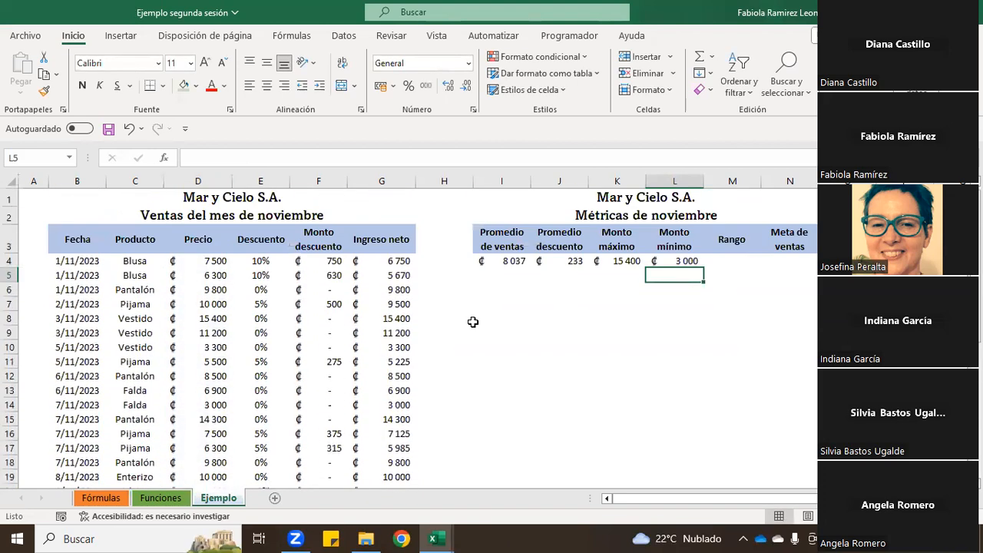
click(677, 259)
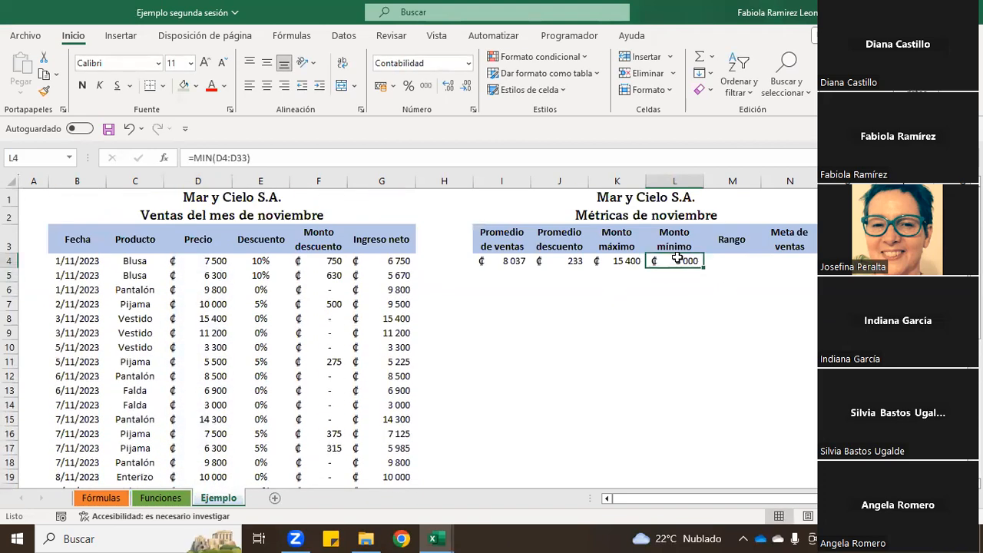
Calculate the Rango in M4 by subtracting the Monto mínimo in L4 from the Monto máximo in K4
click(725, 264)
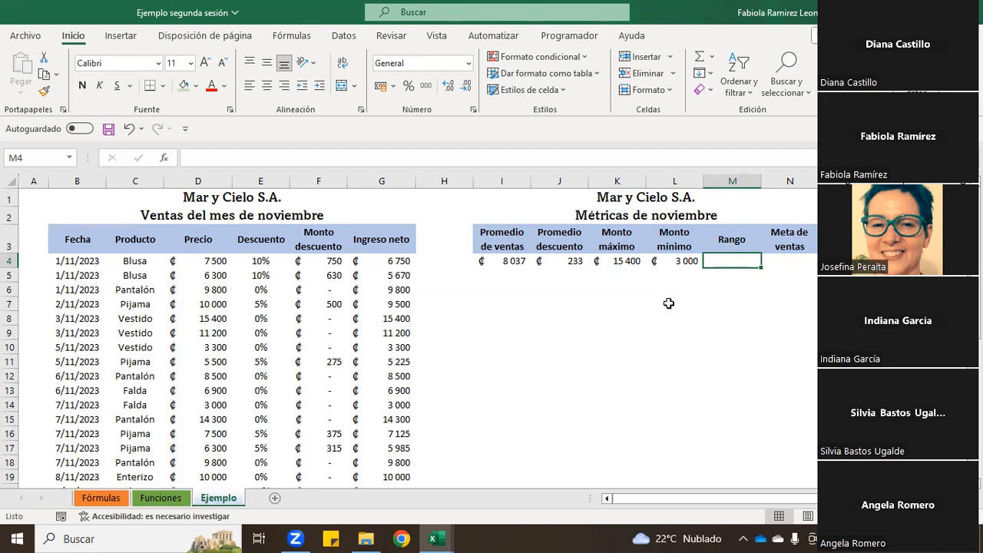
text(=)
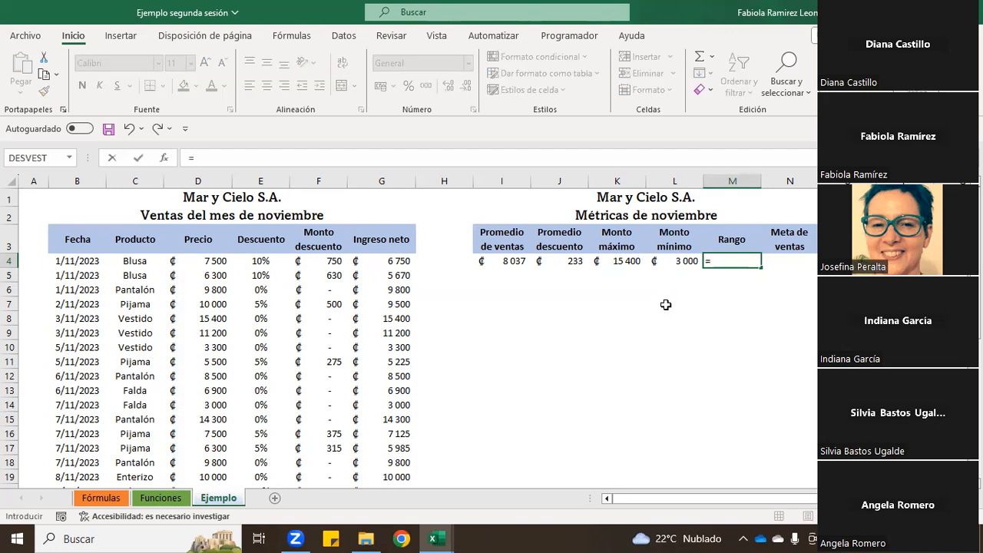
click(629, 262)
text(-)
click(669, 261)
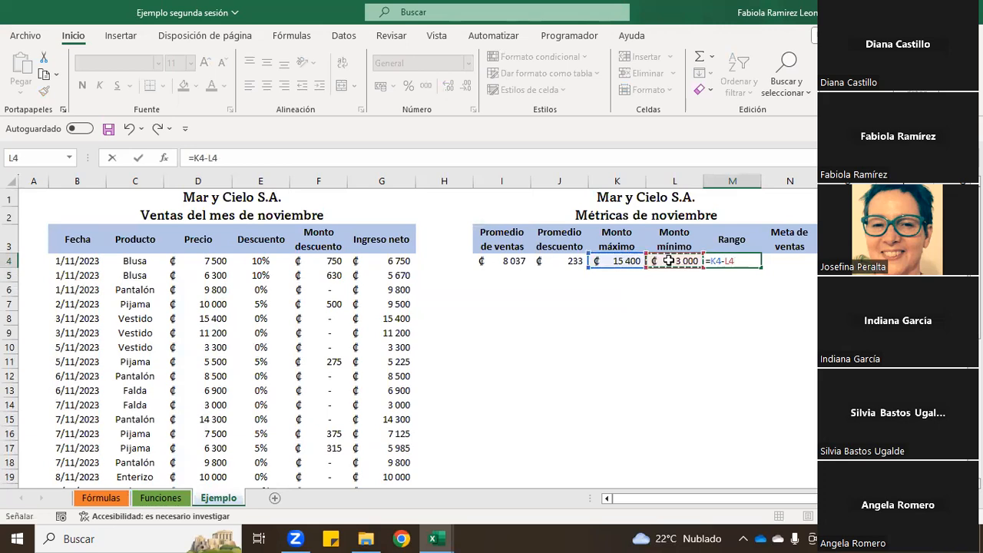
key(Return)
click(746, 260)
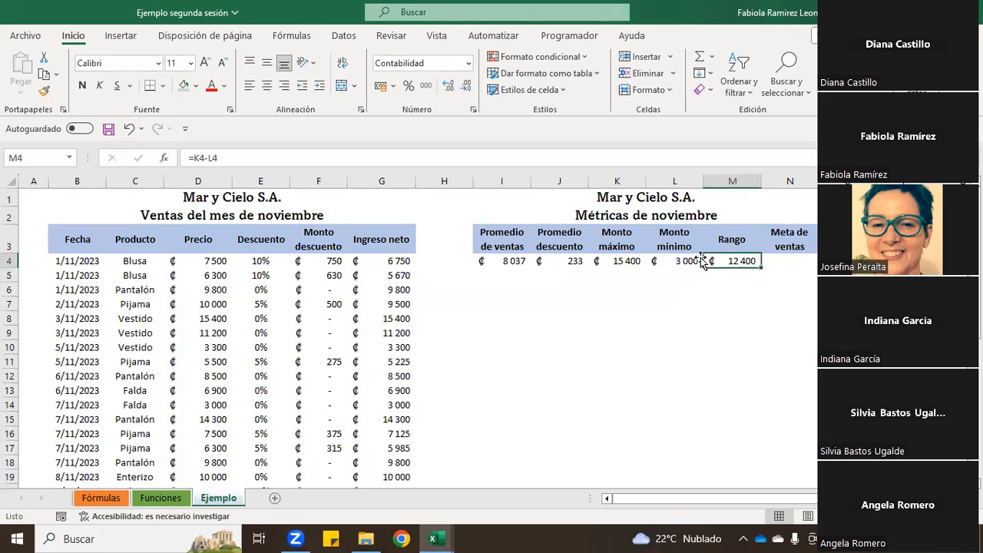
drag(686, 274, 618, 250)
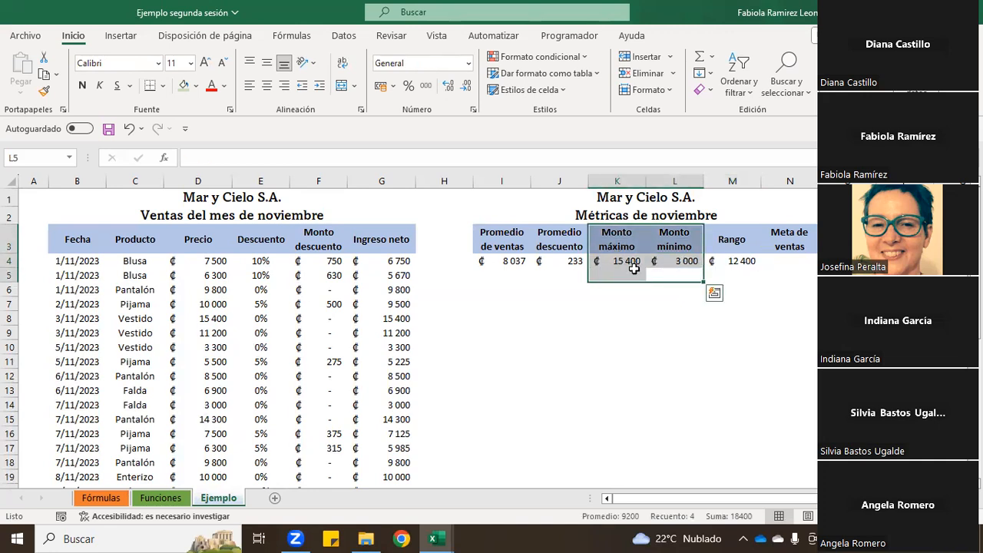
Check the Precio total in D35 as the reference for the Meta de ventas calculation
click(791, 264)
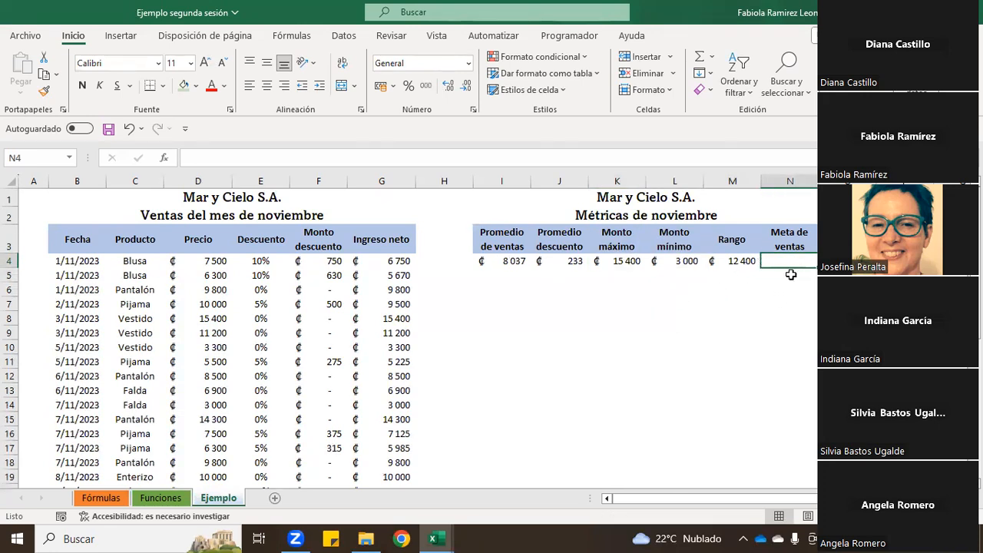
scroll(487, 353, down, 5)
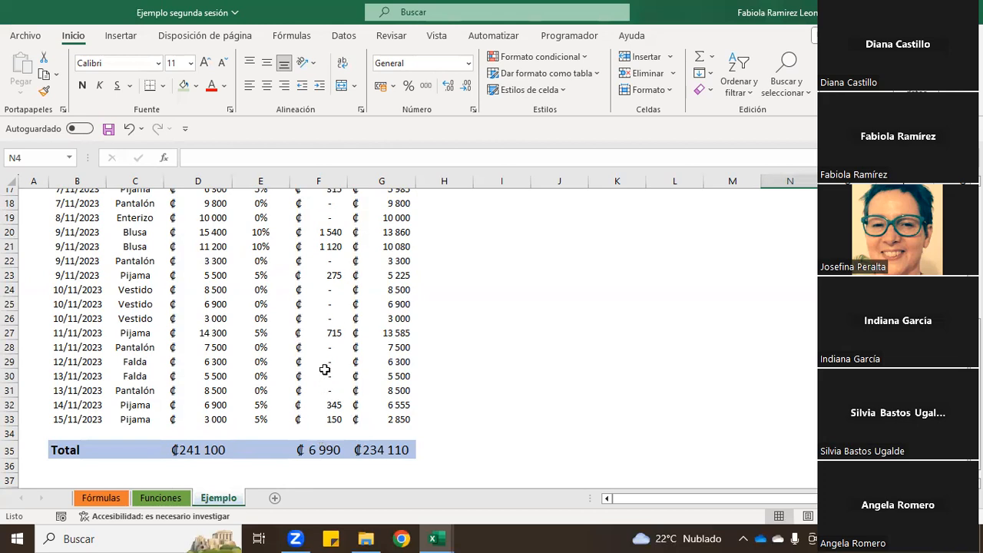
click(166, 450)
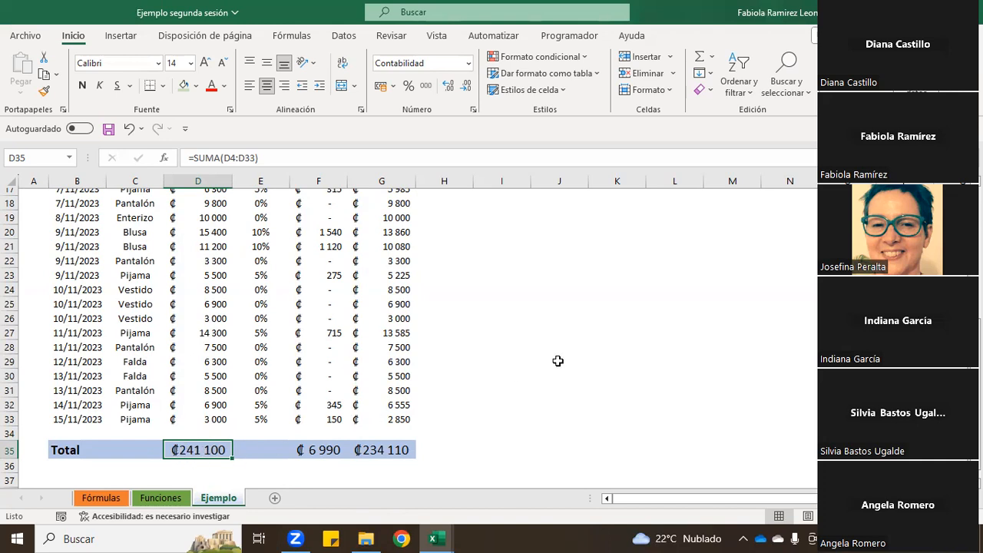
scroll(560, 358, up, 6)
Enter an SI formula in N4 that returns "Meta cumplida" if the Precio total in D35 exceeds 100000, otherwise "Meta no cumplida"
click(790, 260)
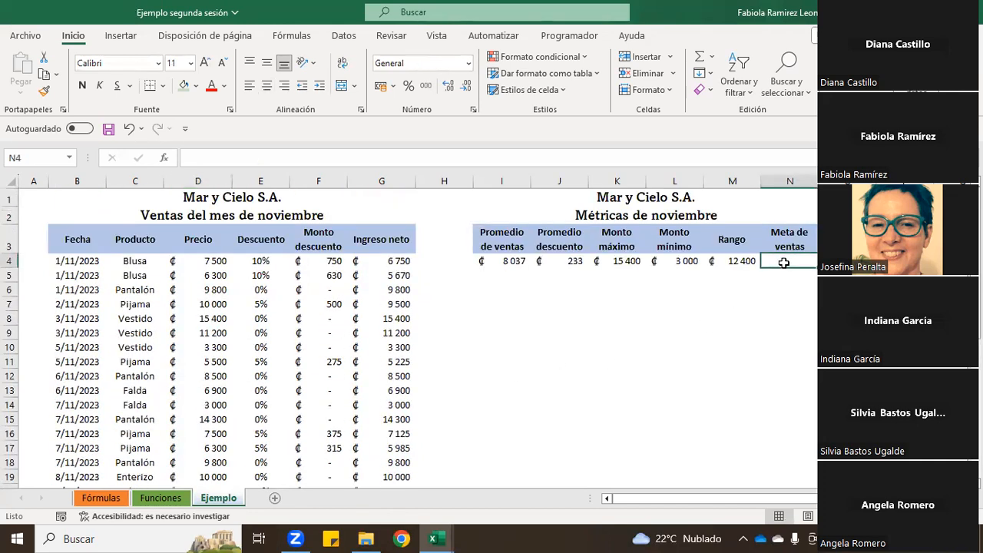
text(=)
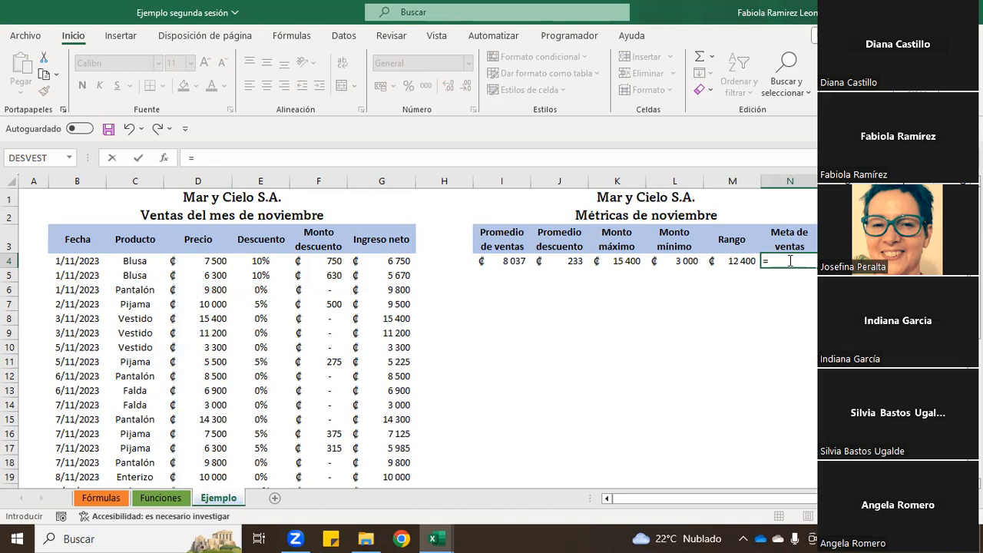
text(s)
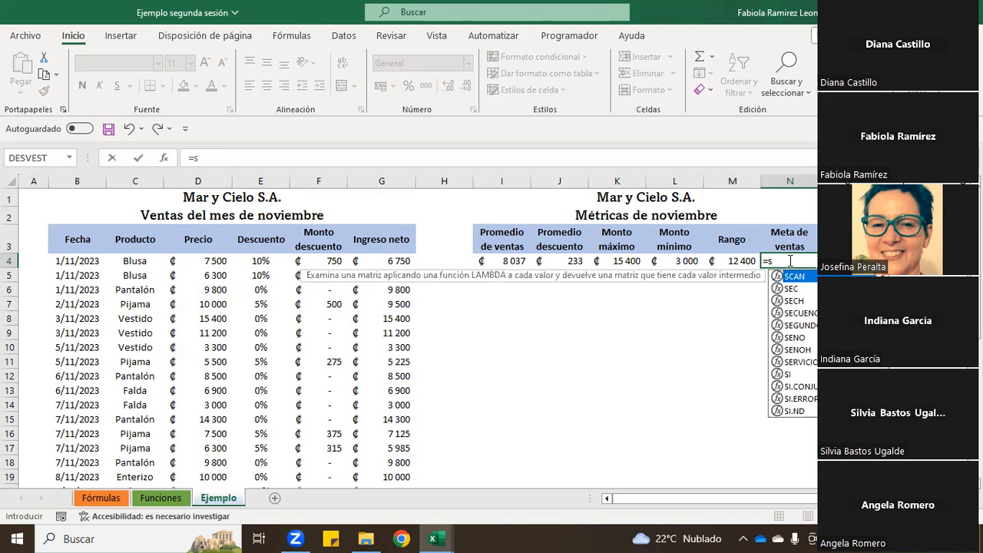
text(i()
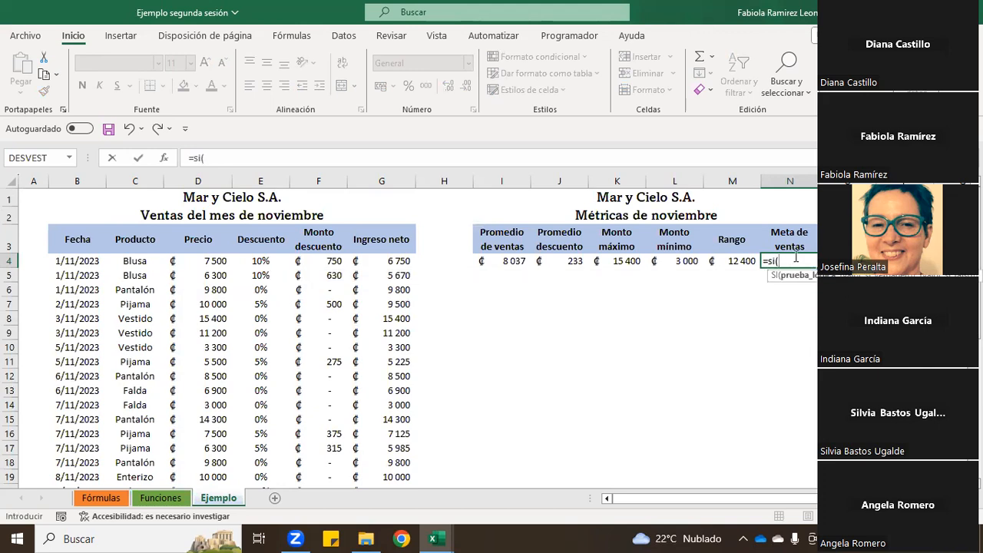
scroll(435, 401, down, 2)
scroll(434, 392, down, 4)
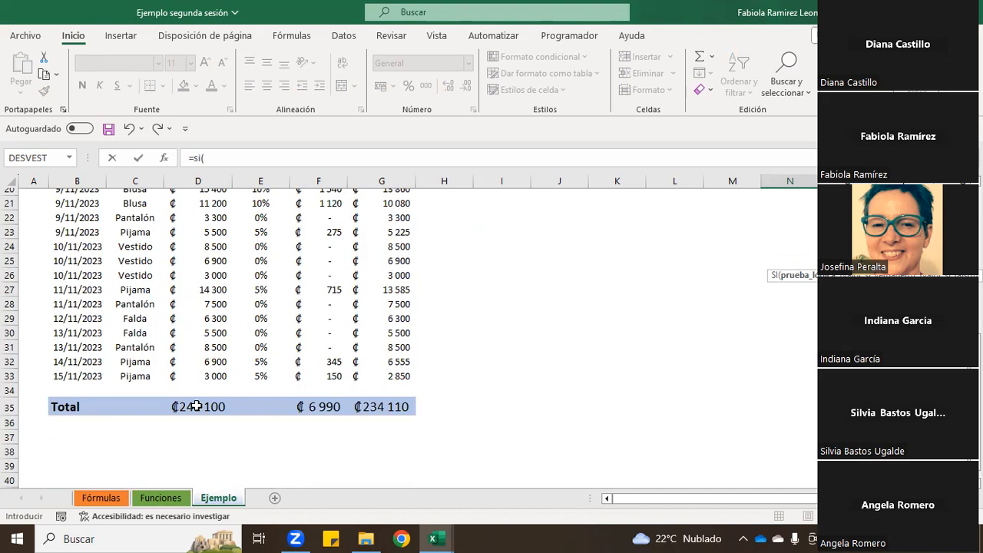
click(198, 407)
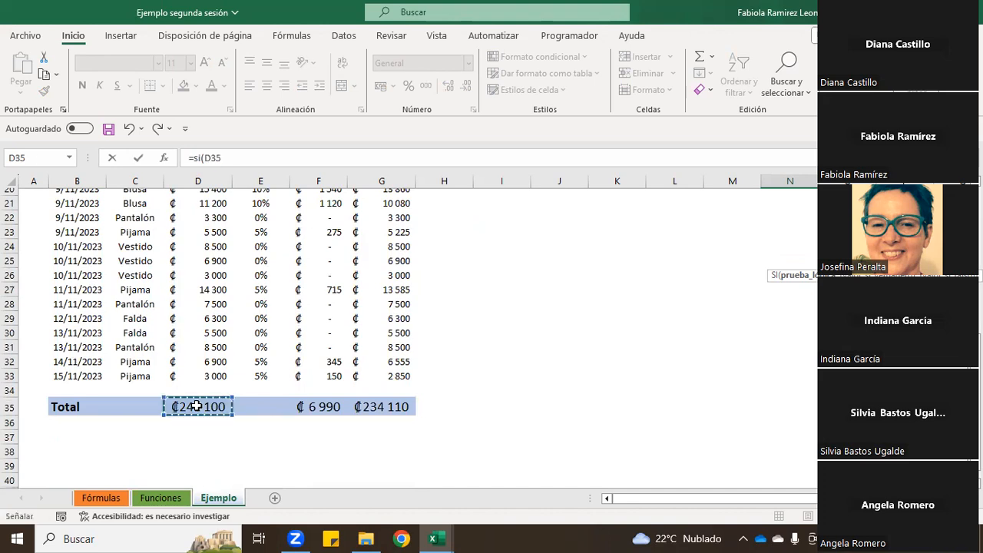
click(295, 155)
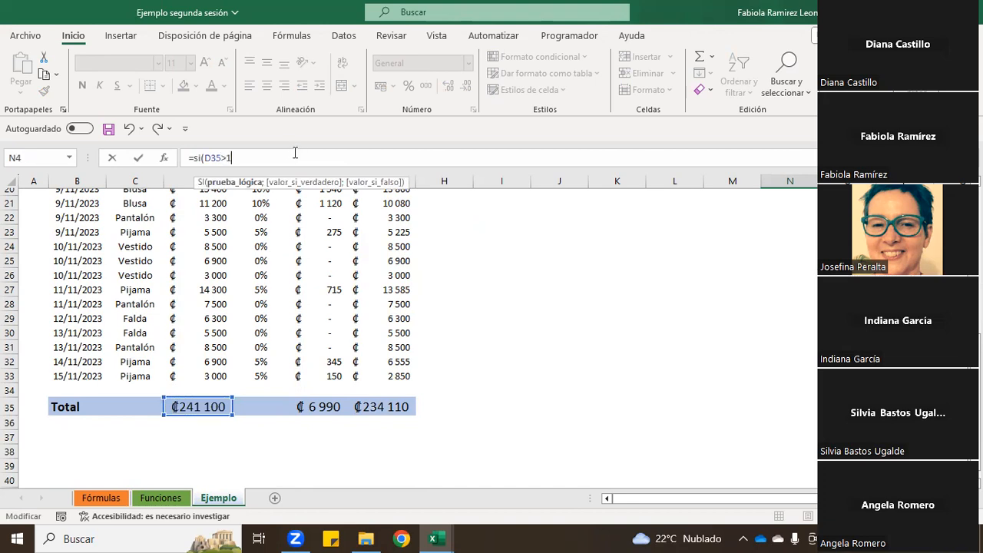
text(>100000;"Meta cumplid)
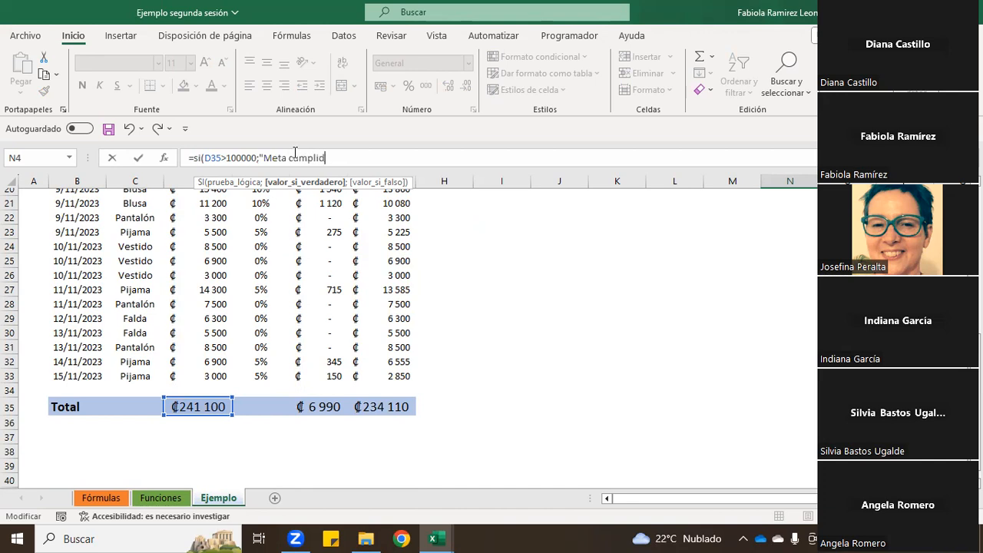
text(;"Meta no cumplida")
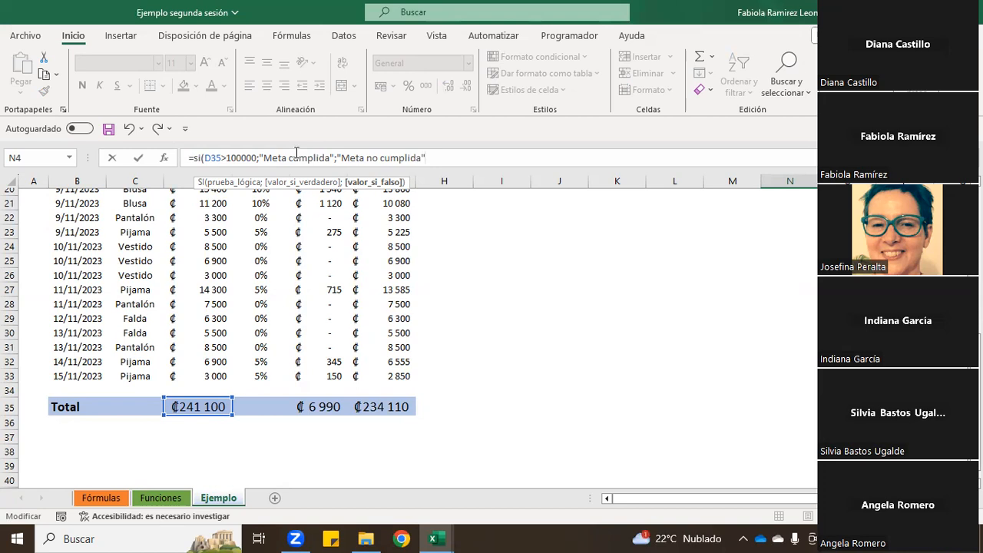
key(Return)
scroll(572, 229, up, 2)
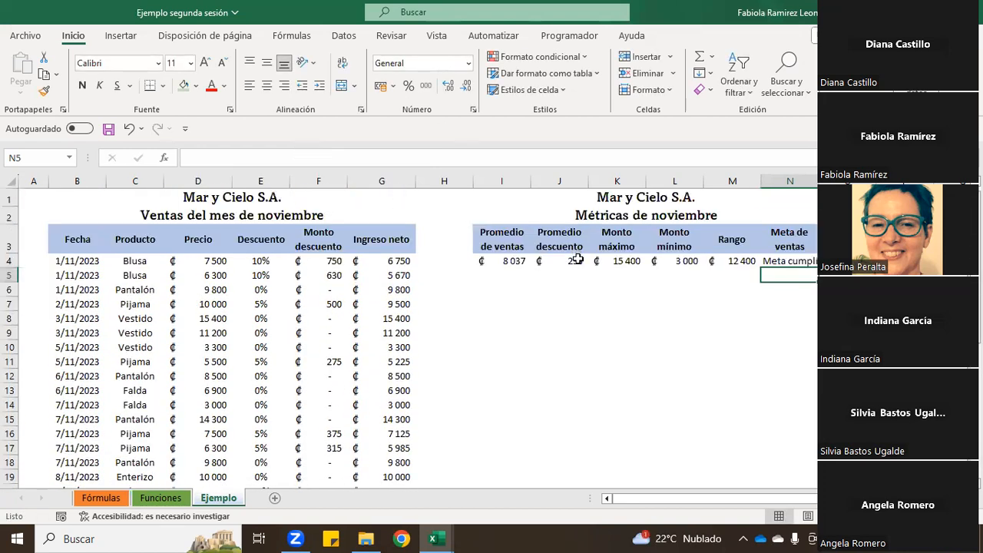
Review the Meta de ventas formula in N4 against the totals row, and autofit column N to its contents
click(802, 262)
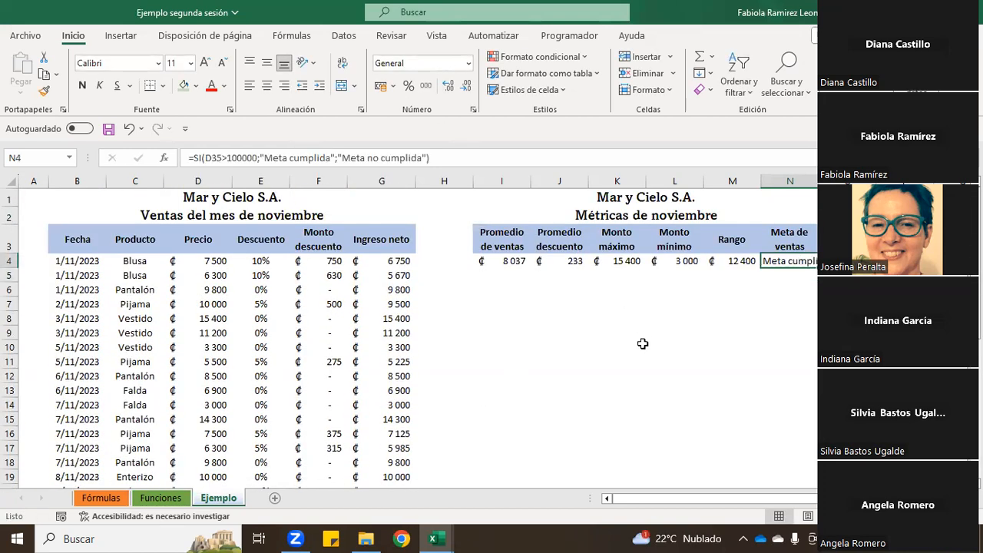
scroll(380, 378, down, 5)
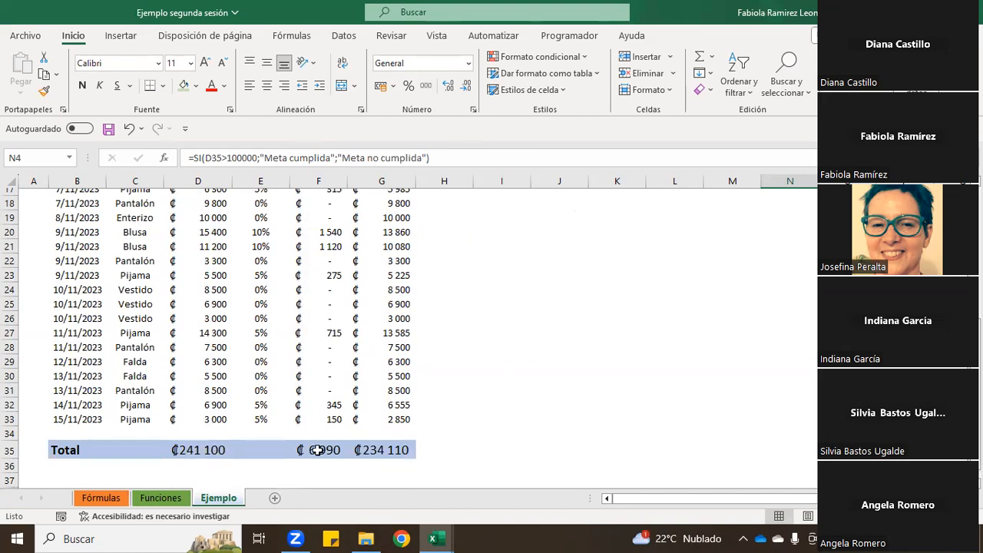
scroll(641, 417, up, 5)
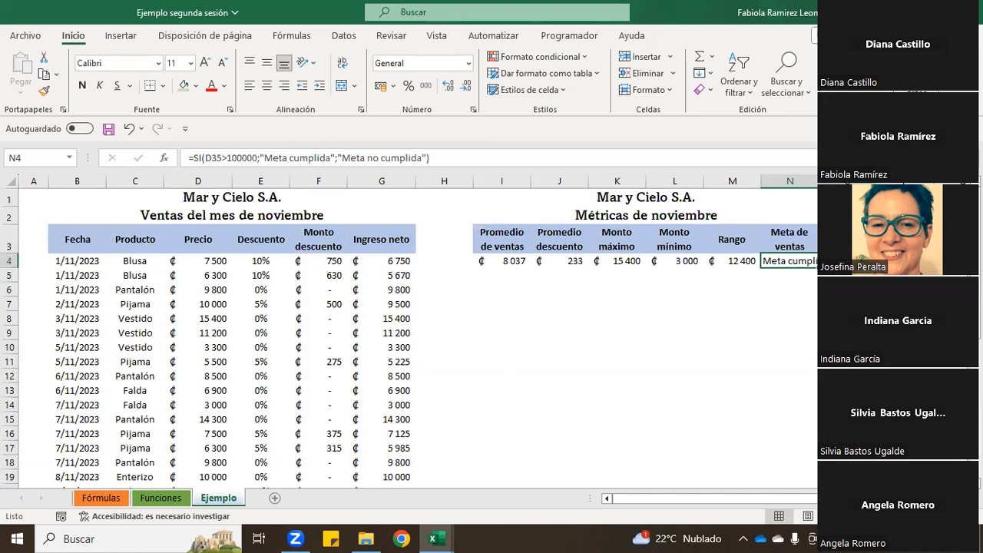
double_click(818, 180)
click(796, 303)
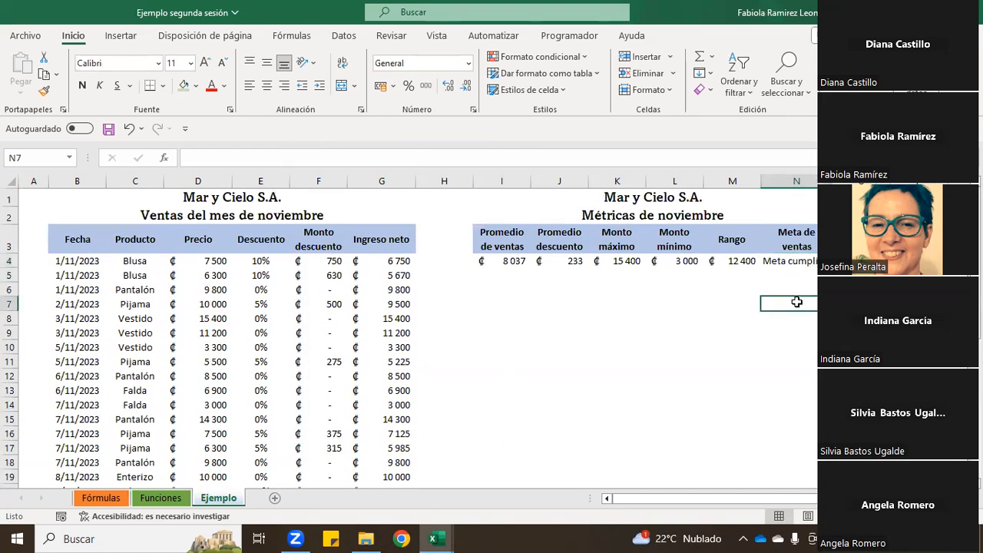
Apply outside borders (Bordes externos) to the November metrics table in I3:N4
drag(500, 232, 803, 268)
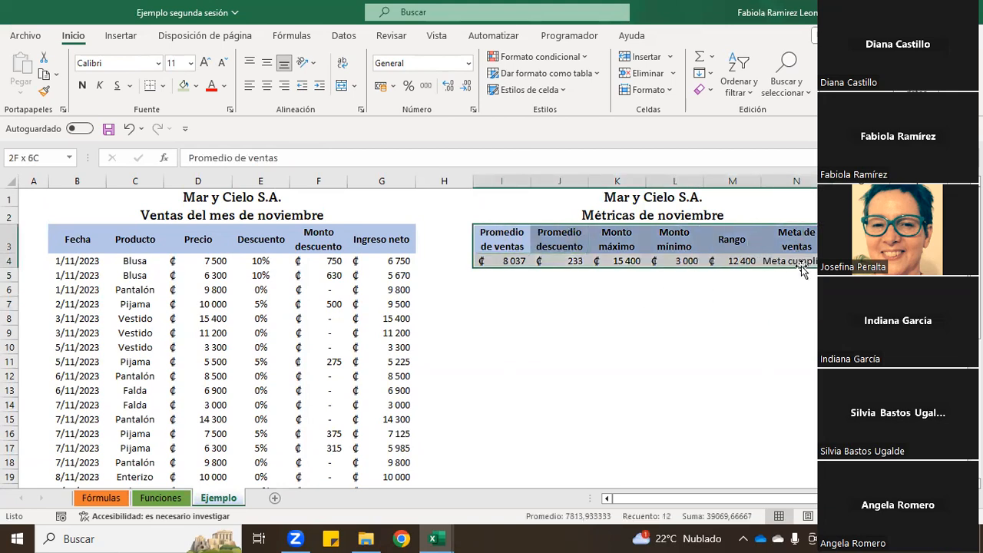
click(162, 85)
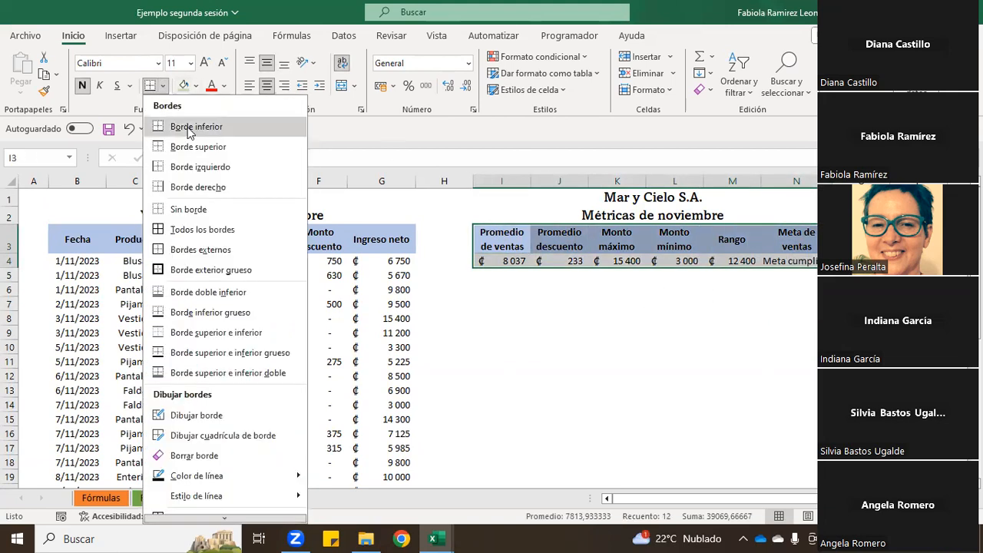
click(205, 248)
click(668, 343)
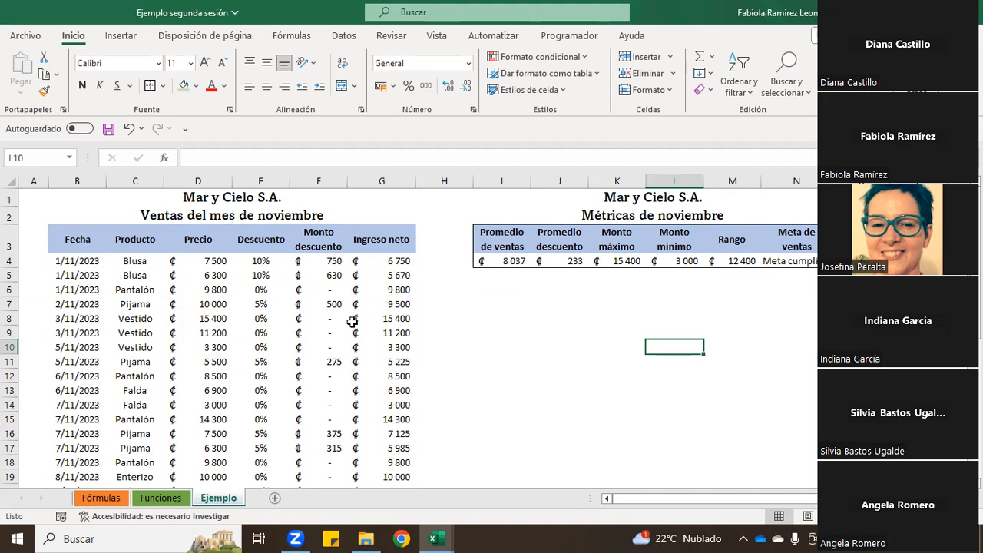
Look over the sales table down to the totals row and save the workbook
scroll(568, 398, down, 4)
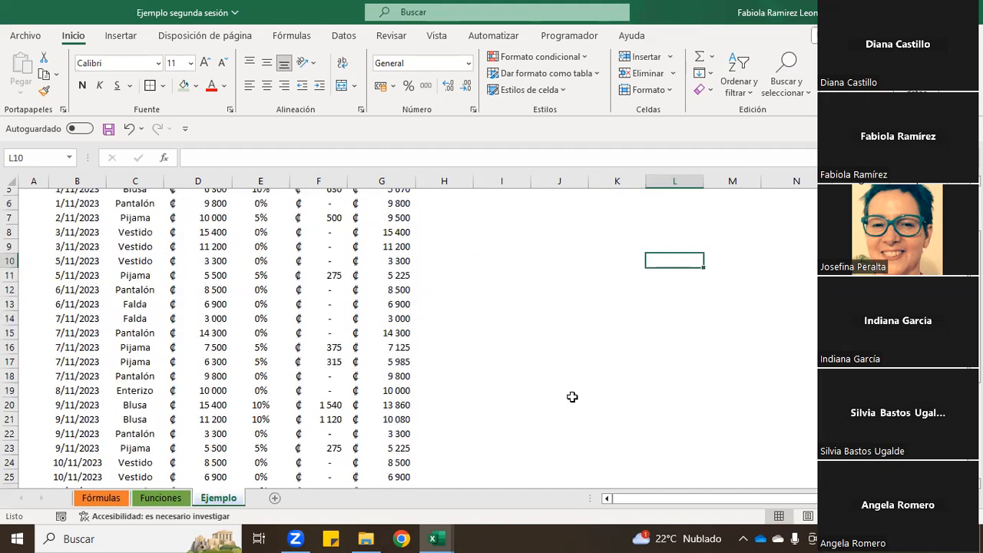
scroll(569, 407, down, 2)
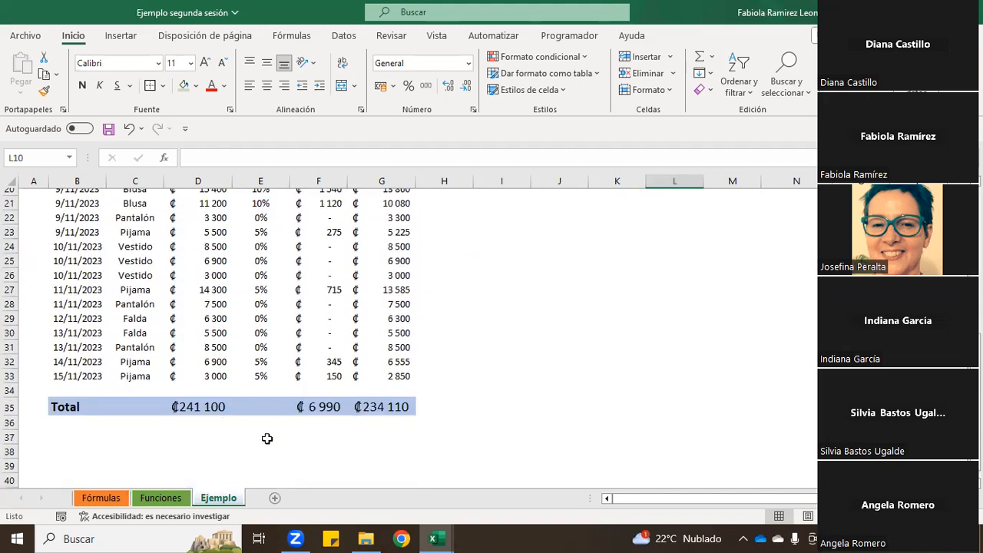
scroll(308, 445, up, 2)
scroll(345, 419, up, 5)
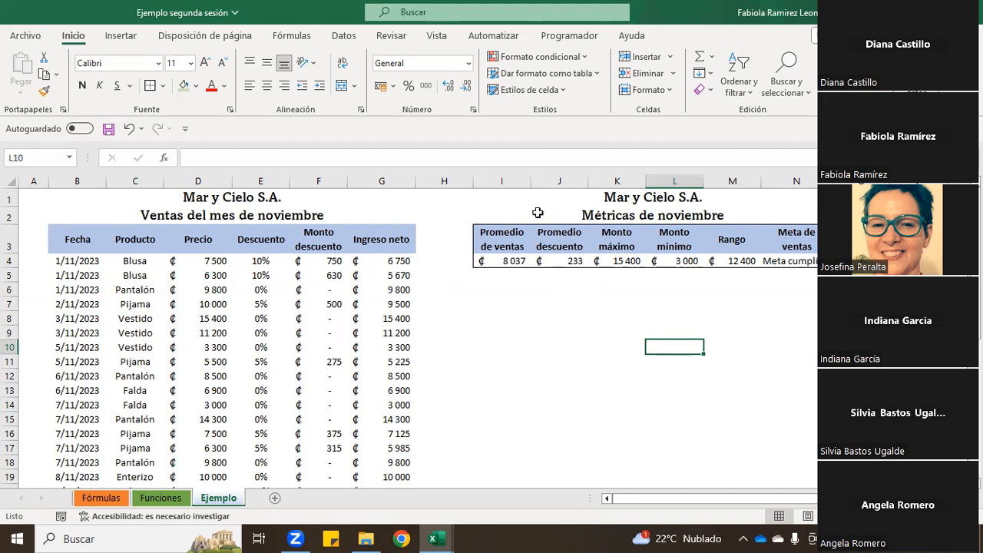
scroll(338, 348, down, 1)
scroll(370, 356, up, 1)
click(109, 128)
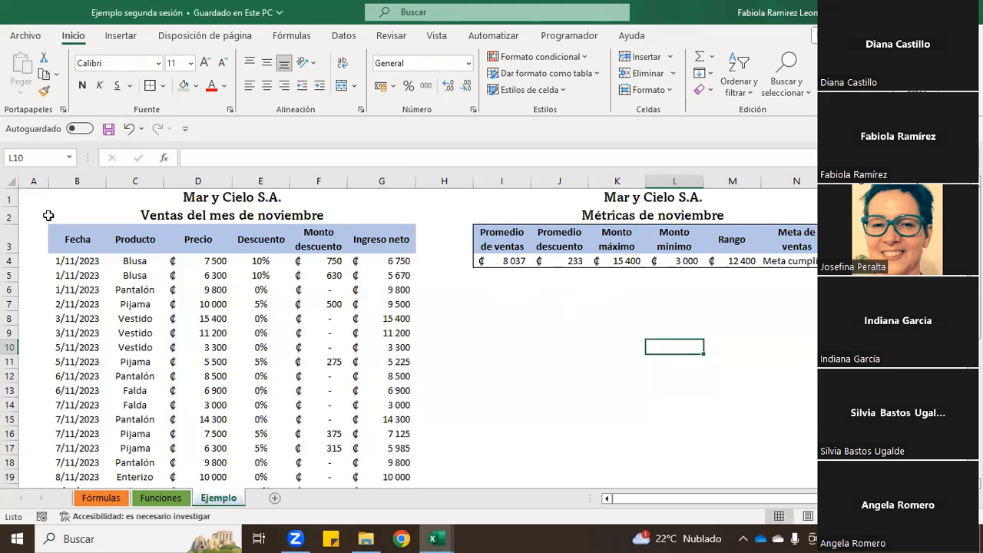
Open the print preview of the Ejemplo sheet and compare its sales page and metrics page
click(28, 32)
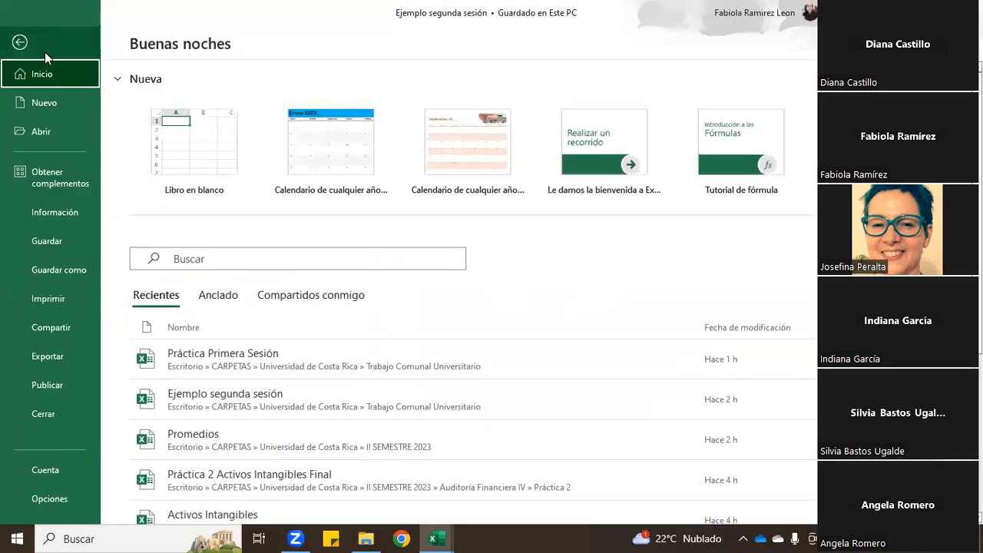
click(56, 305)
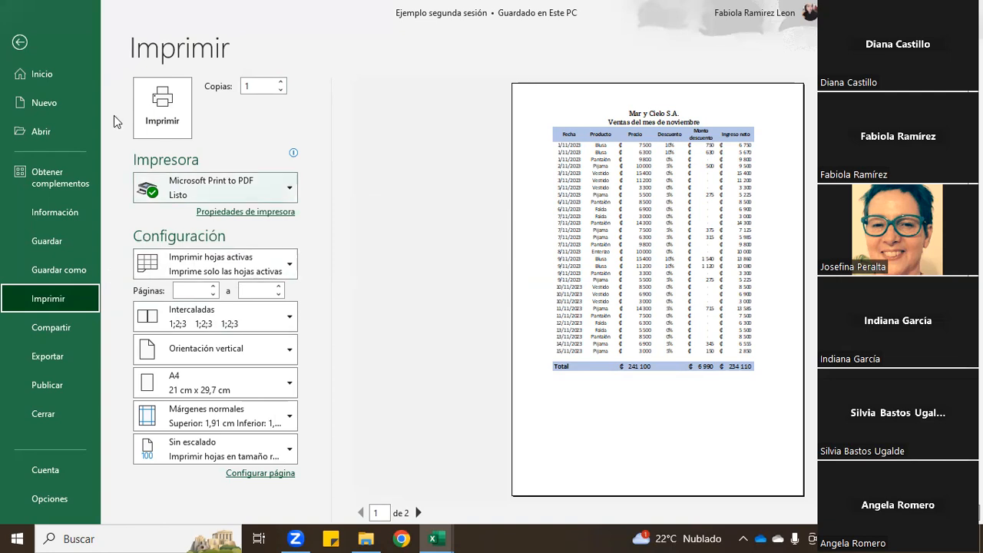
click(19, 42)
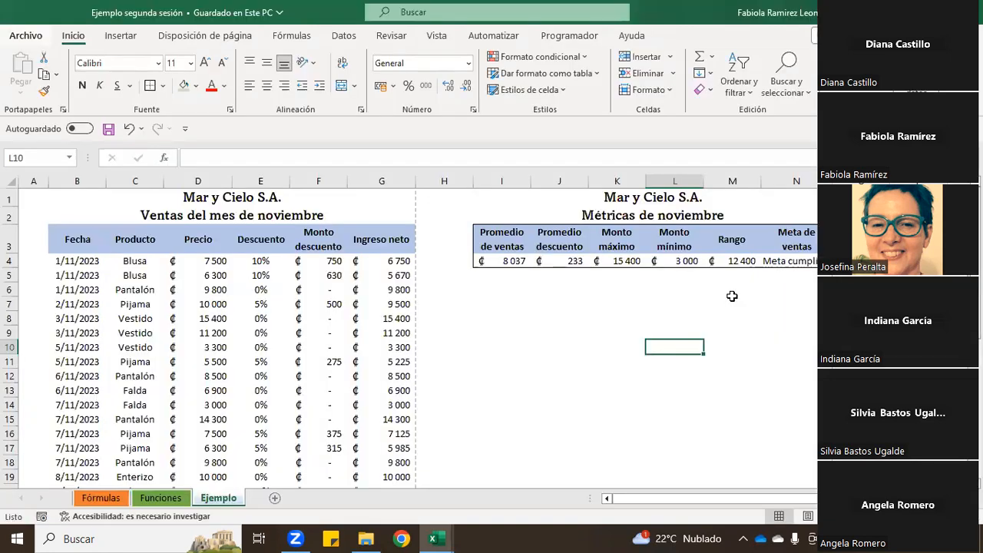
click(11, 34)
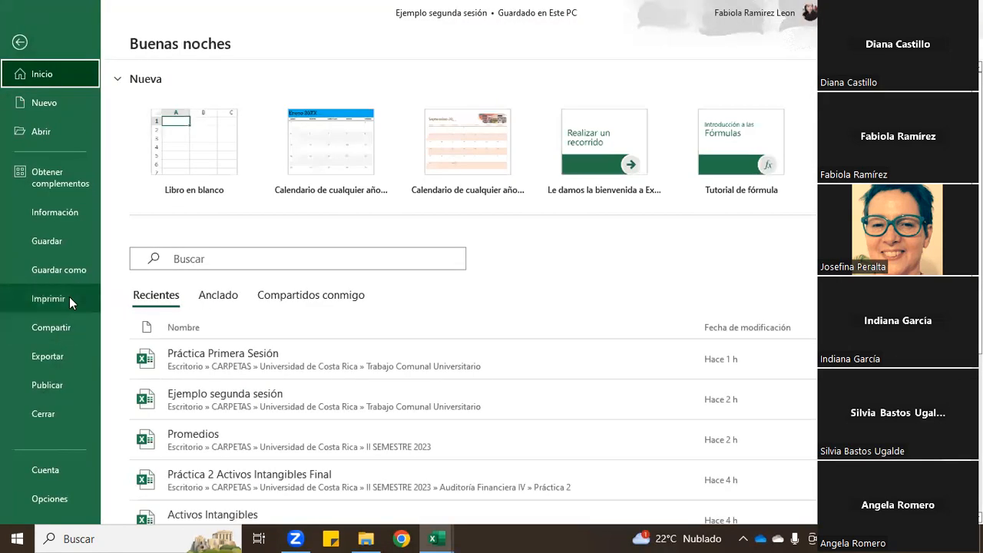
click(69, 298)
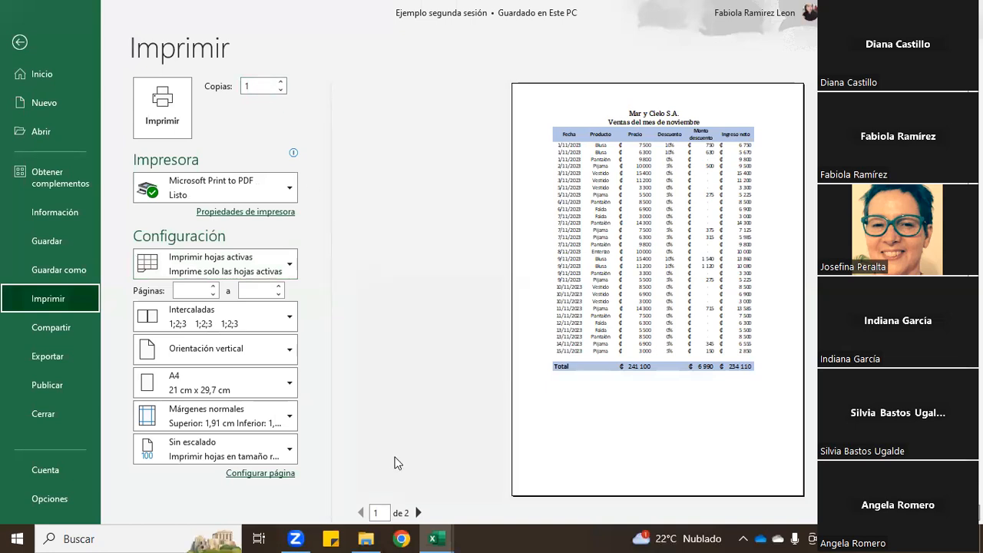
click(418, 513)
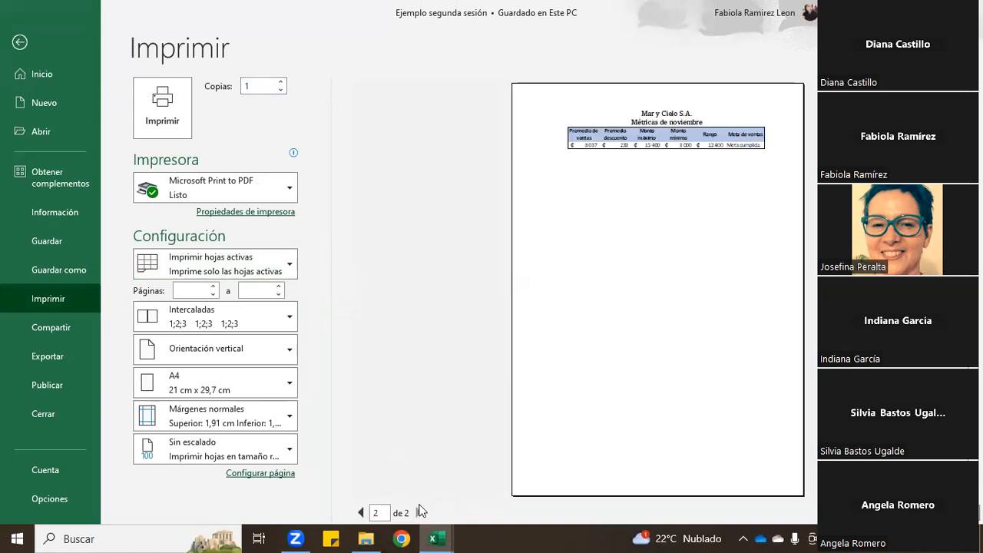
click(362, 513)
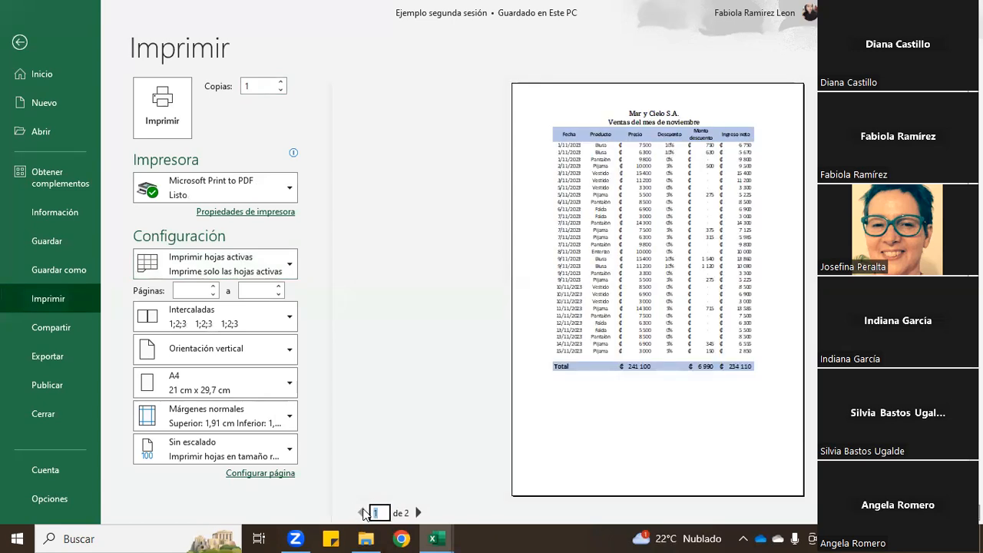
click(419, 512)
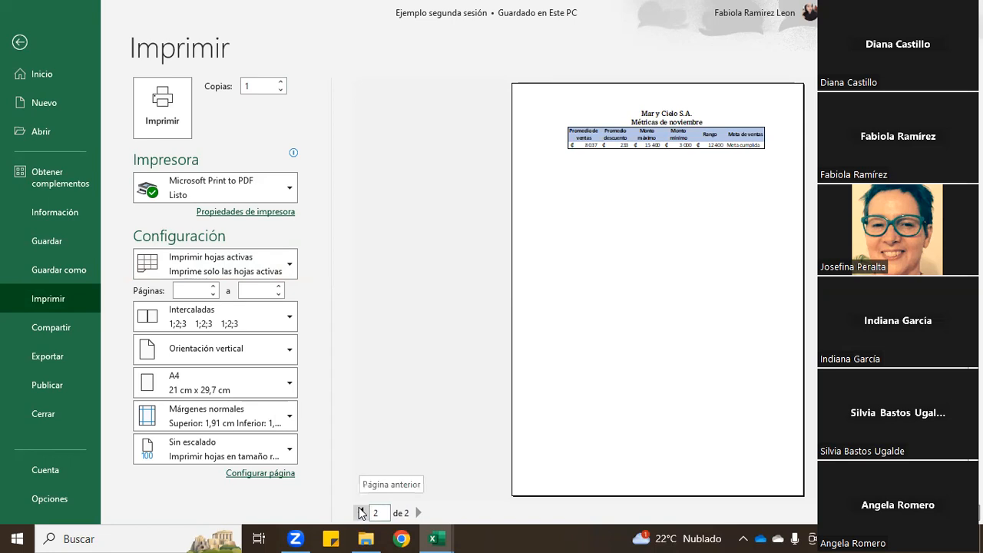
click(362, 513)
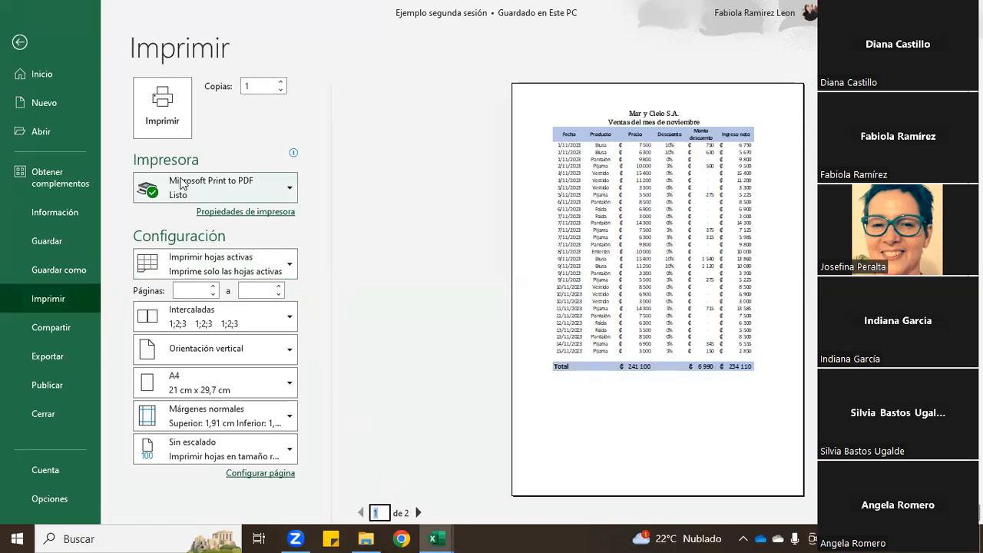
Set the print scope to the entire workbook (Imprimir todo el libro)
click(197, 258)
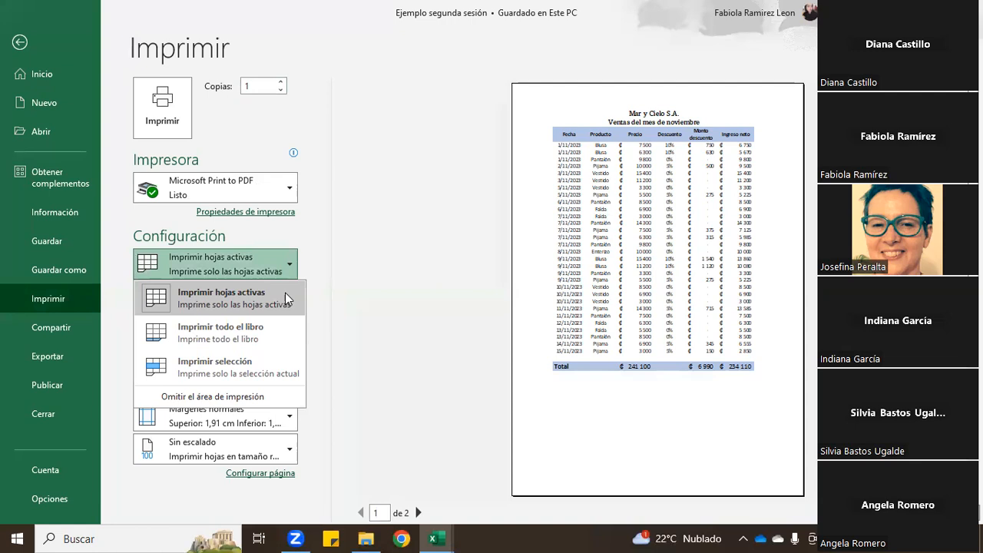
click(208, 342)
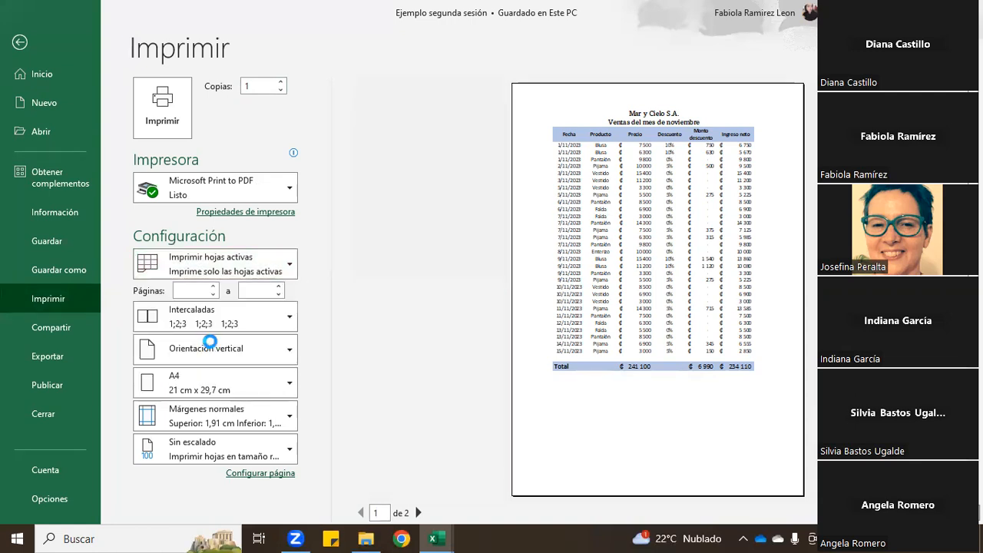
Page through the print preview of the entire workbook up to the page with the Excel functions
click(418, 512)
click(419, 512)
click(419, 513)
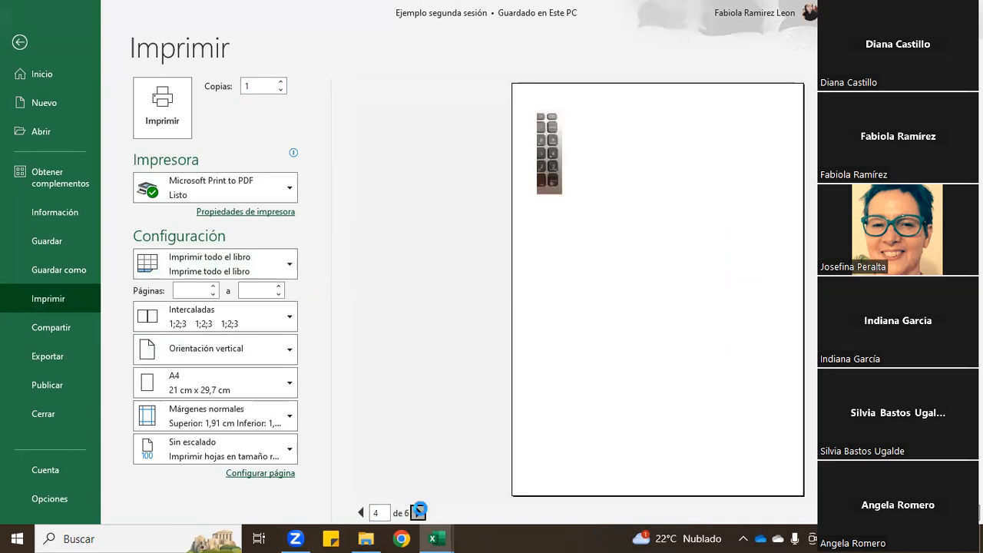
click(419, 512)
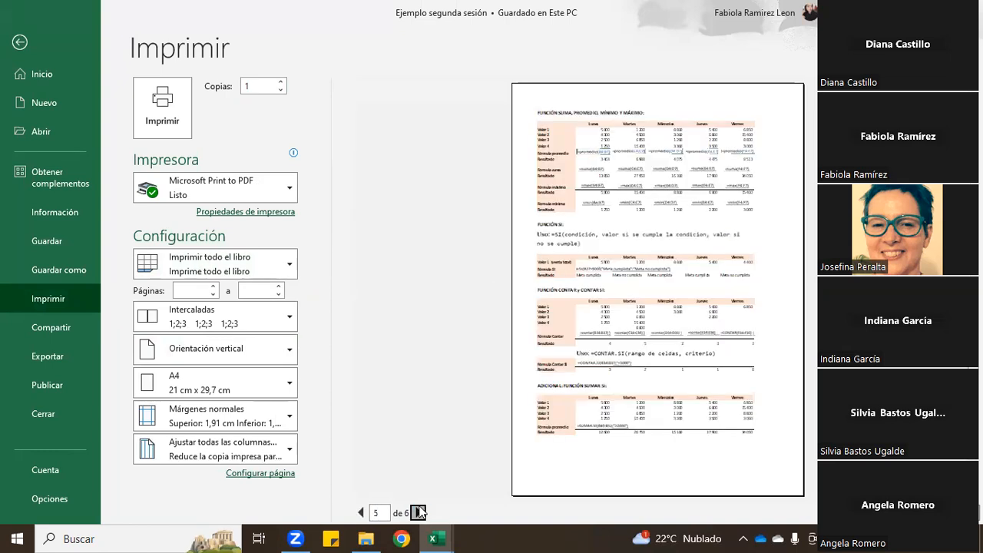
Set the print scope to the current selection (Imprimir selección) and keep the copies collated (Intercaladas)
click(238, 266)
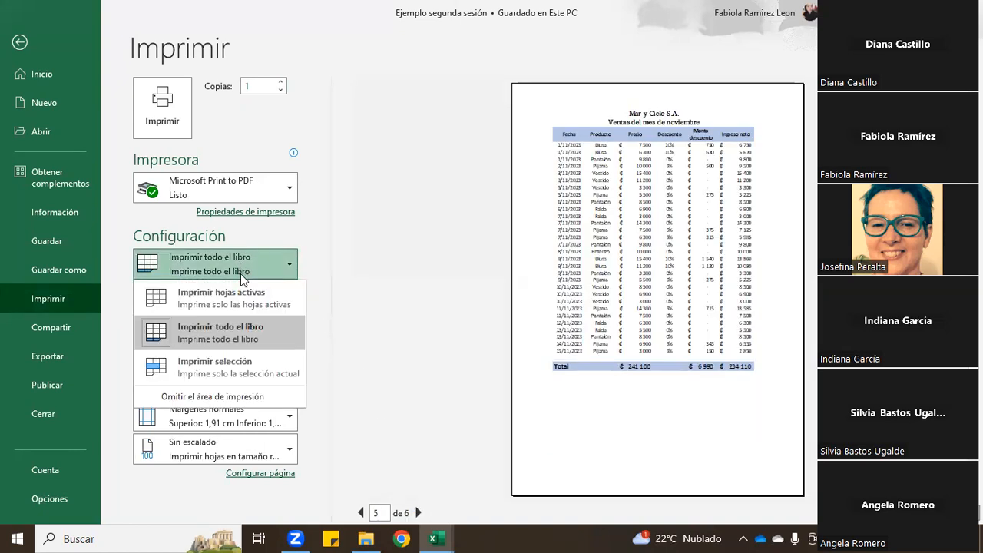
click(241, 361)
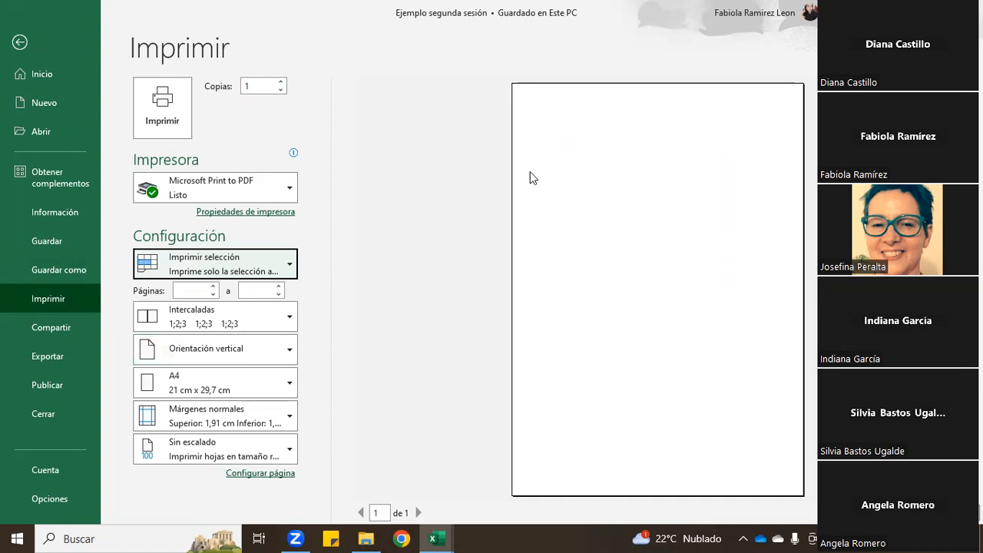
click(266, 324)
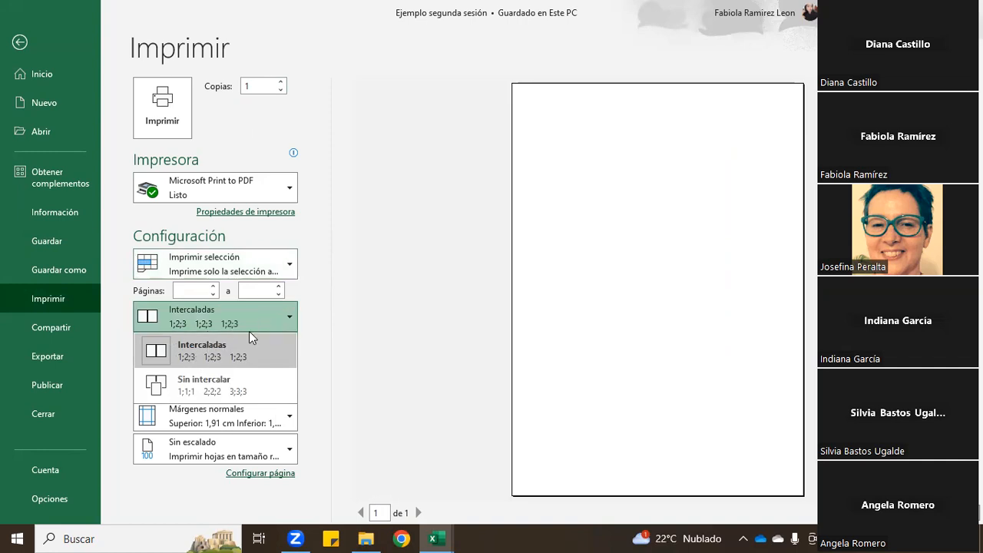
click(212, 350)
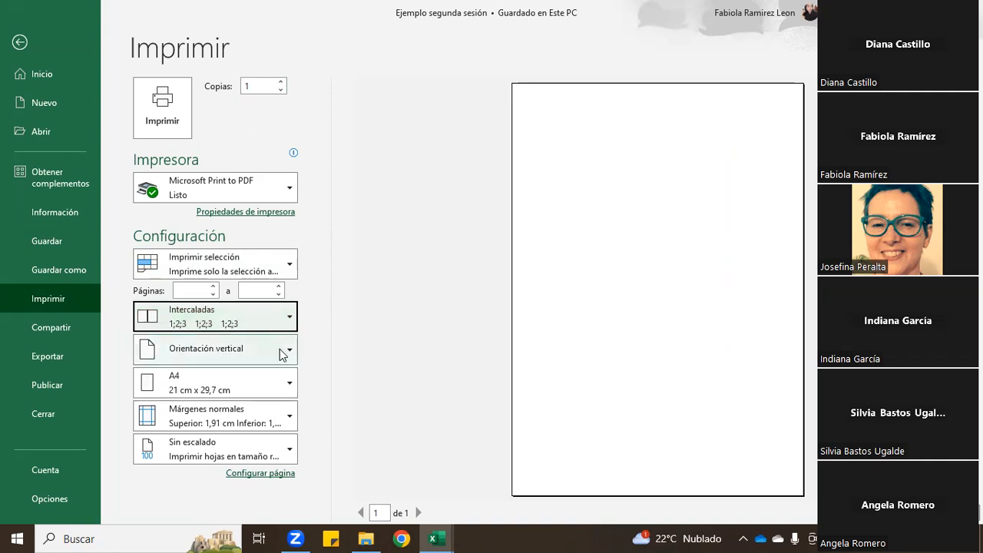
Set the page orientation to horizontal and the paper size to Tabloide (27,94 cm x 43,18 cm)
click(265, 360)
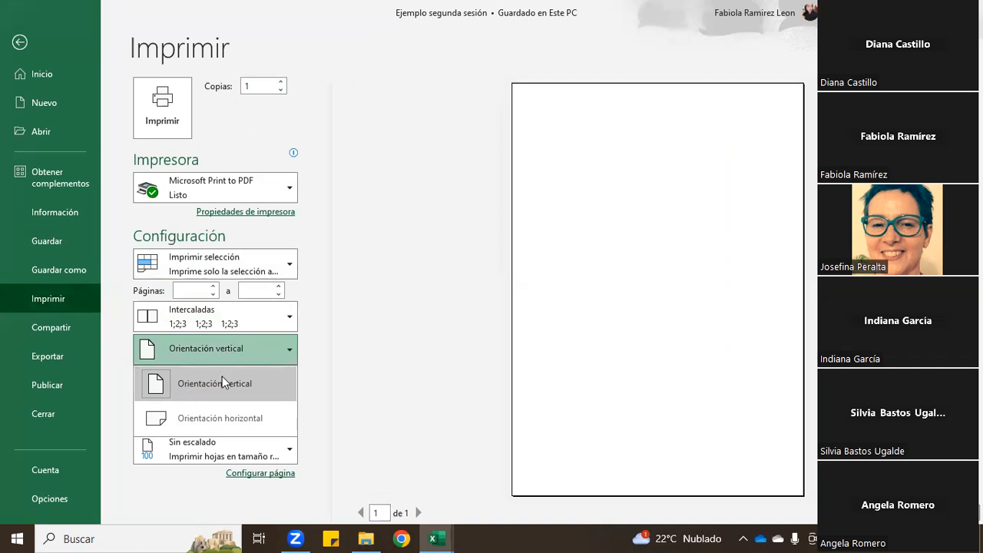
click(211, 413)
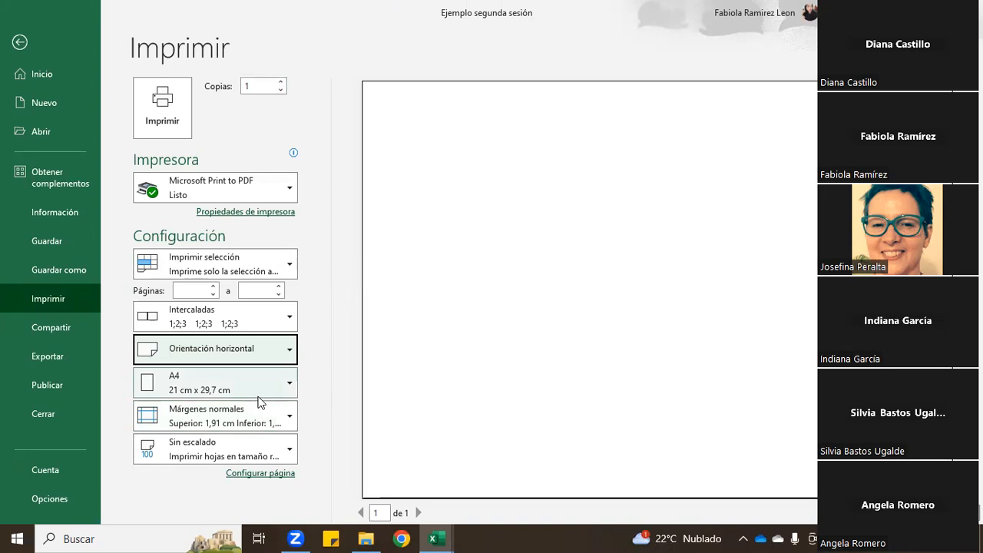
click(239, 383)
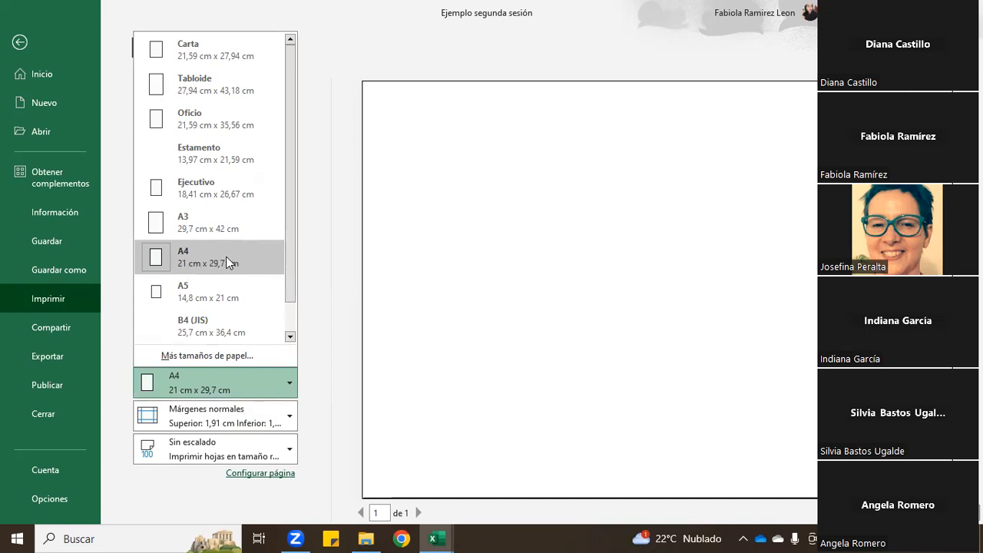
click(243, 80)
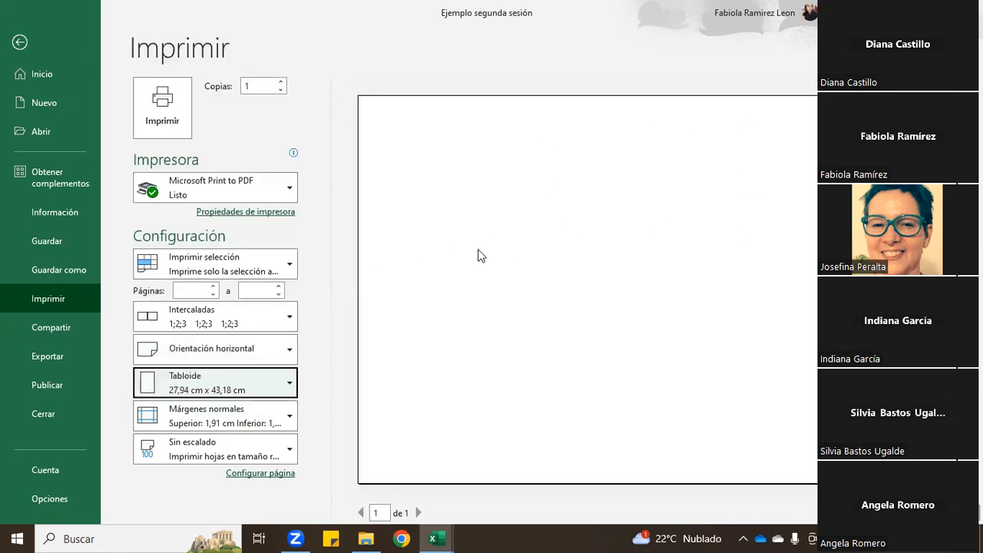
Set the print scope to active sheets (Imprimir hojas activas) and the page orientation to vertical
click(229, 264)
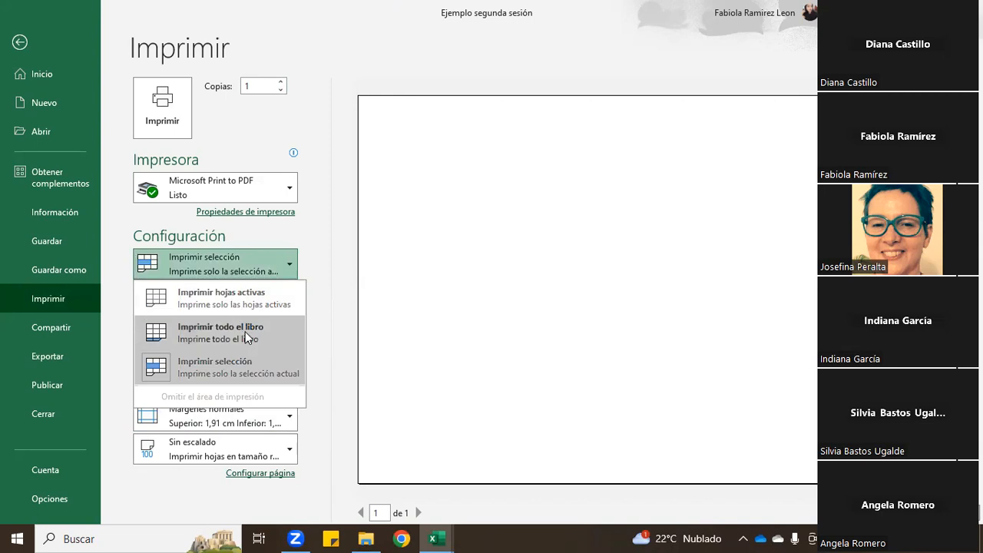
click(250, 300)
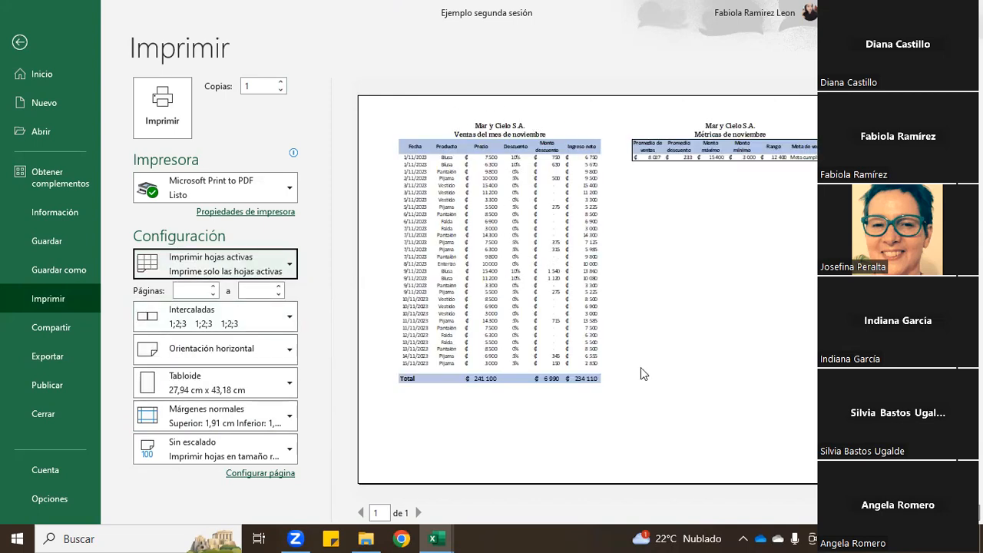
click(237, 361)
click(236, 377)
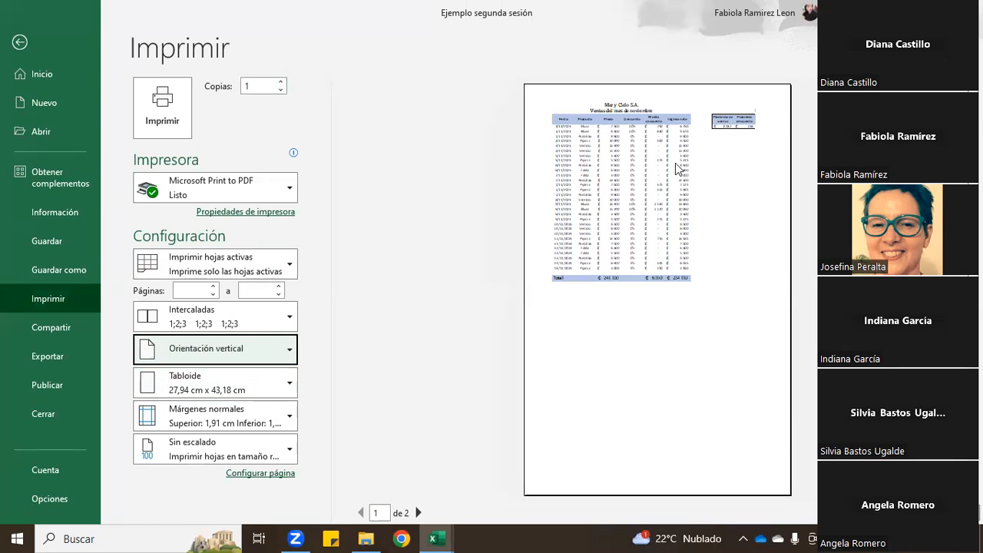
Switch the page orientation to horizontal and look through the available paper sizes, keeping Tabloide
click(248, 386)
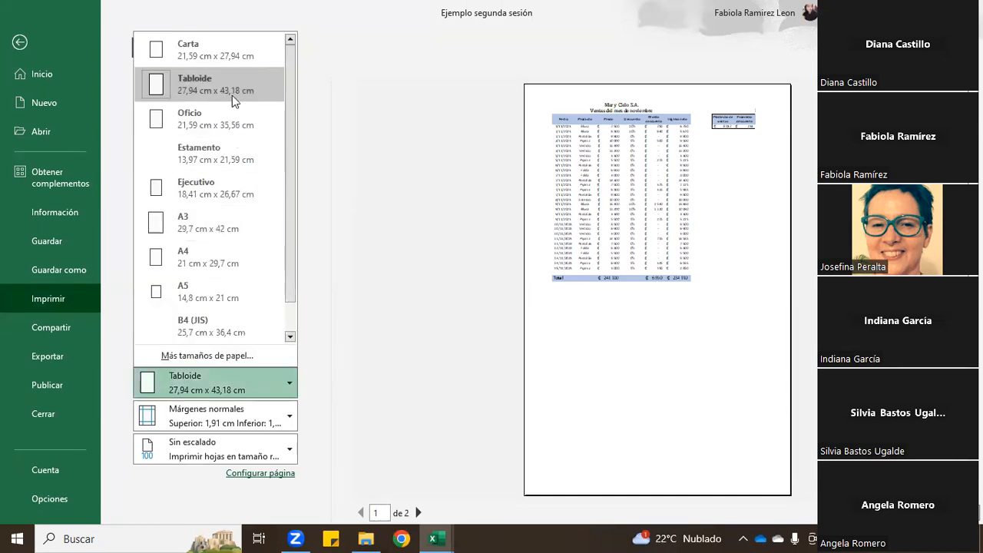
click(258, 398)
click(269, 350)
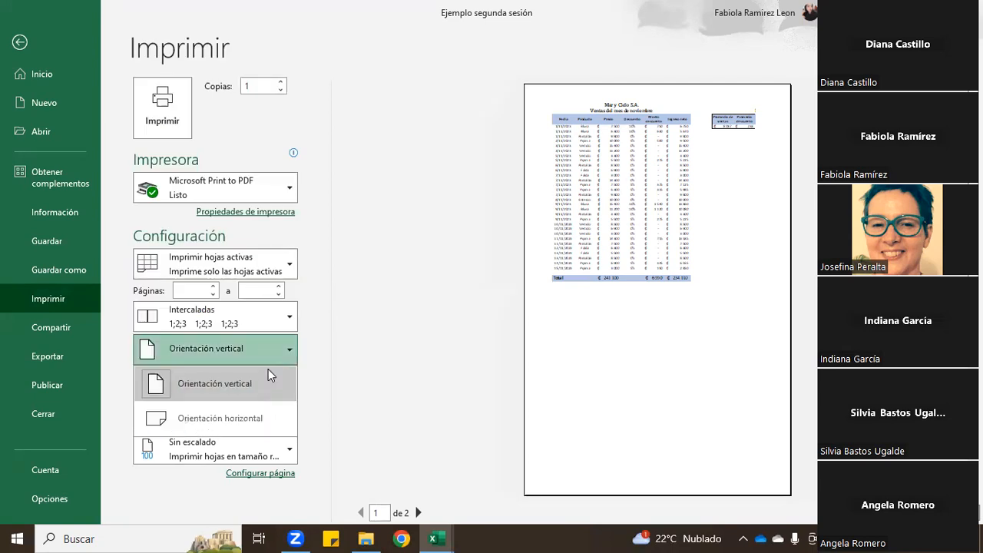
click(262, 409)
click(207, 377)
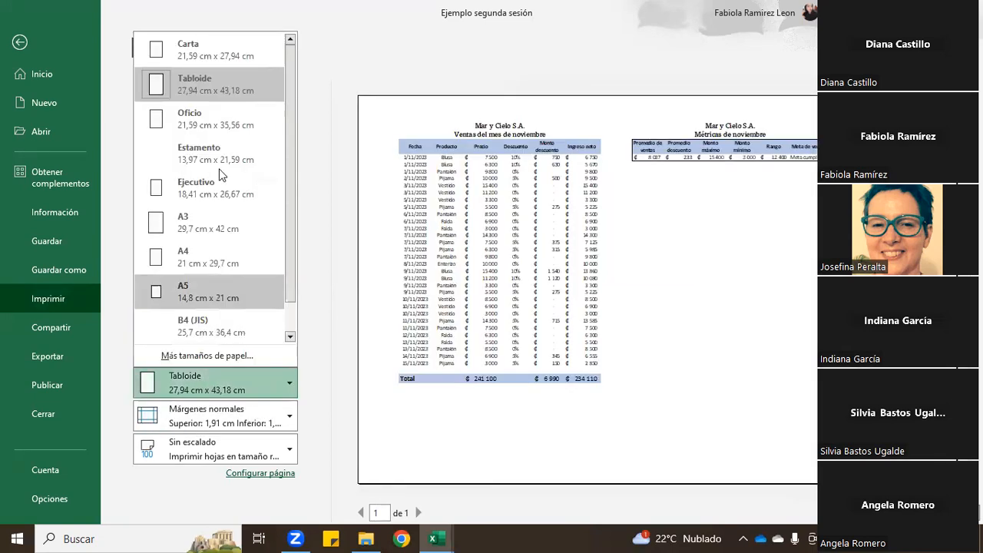
scroll(289, 242, down, 1)
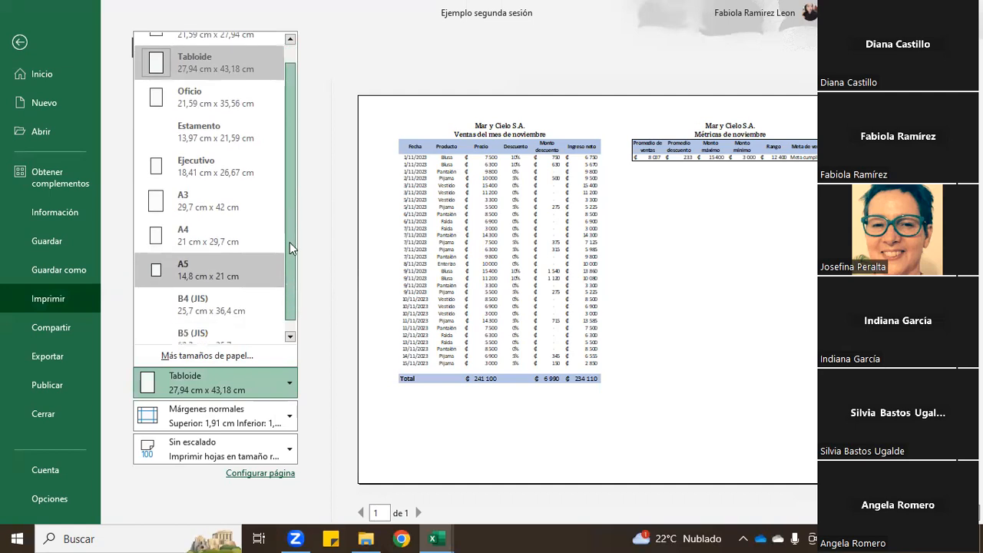
scroll(288, 253, up, 1)
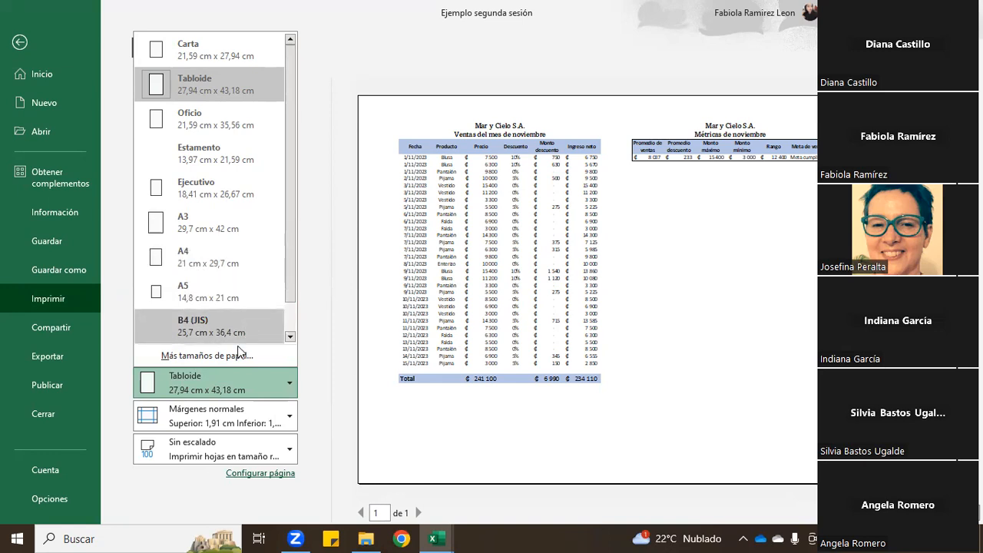
Apply the narrow margins (Estrecho) to the printed sheet and review the scaling options without choosing one
click(184, 417)
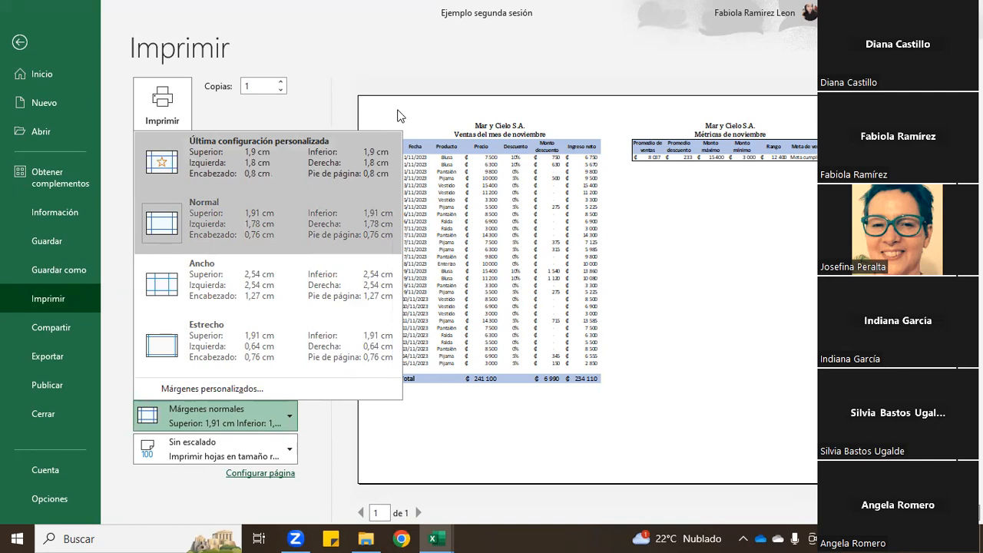
click(208, 340)
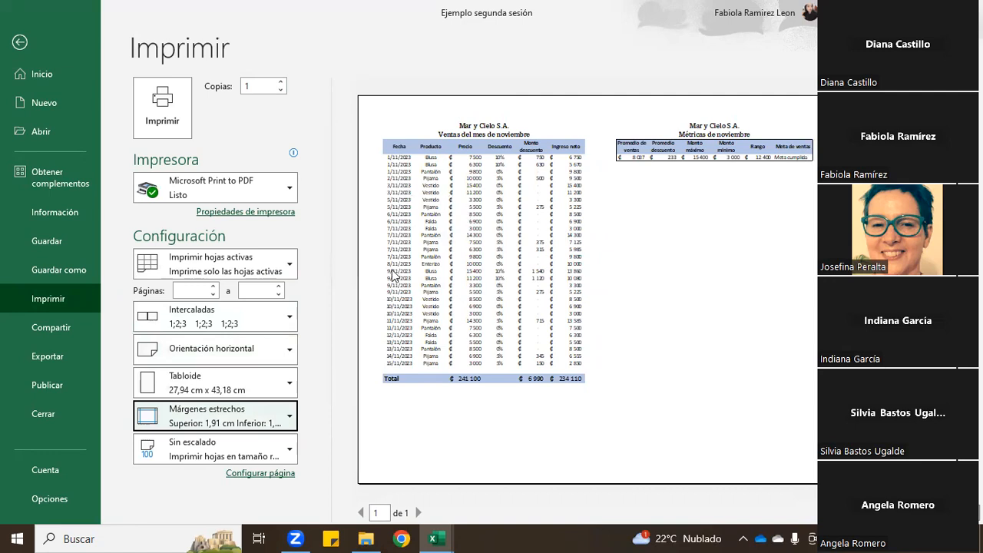
click(222, 458)
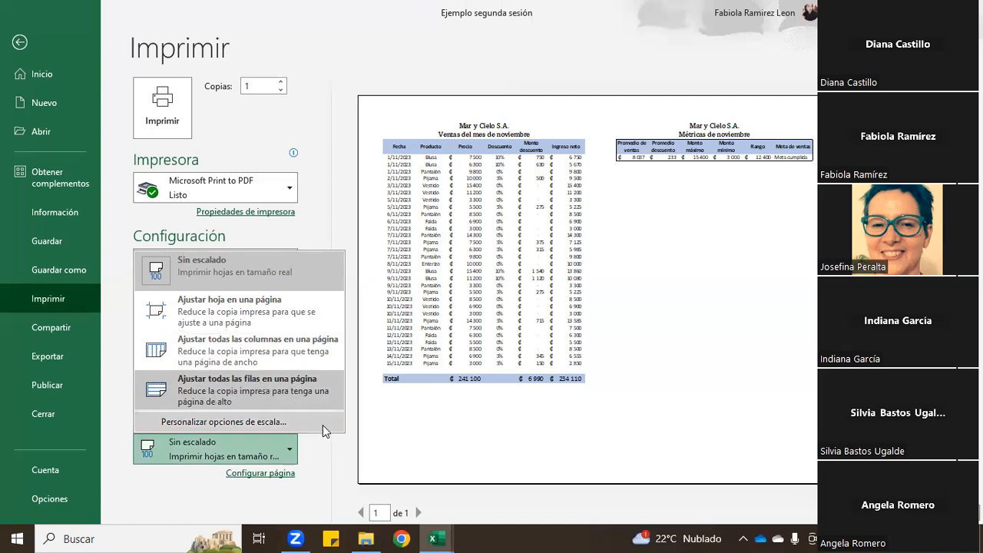
click(318, 509)
Set the orientation to vertical, fit all columns on one page (Ajustar todas las columnas en una página), and return to the worksheet
click(292, 350)
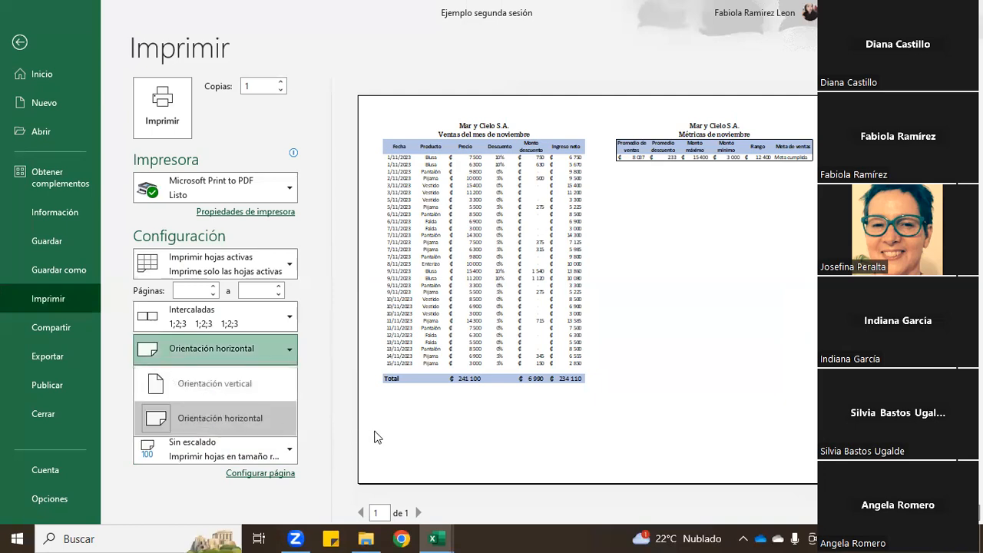
click(257, 383)
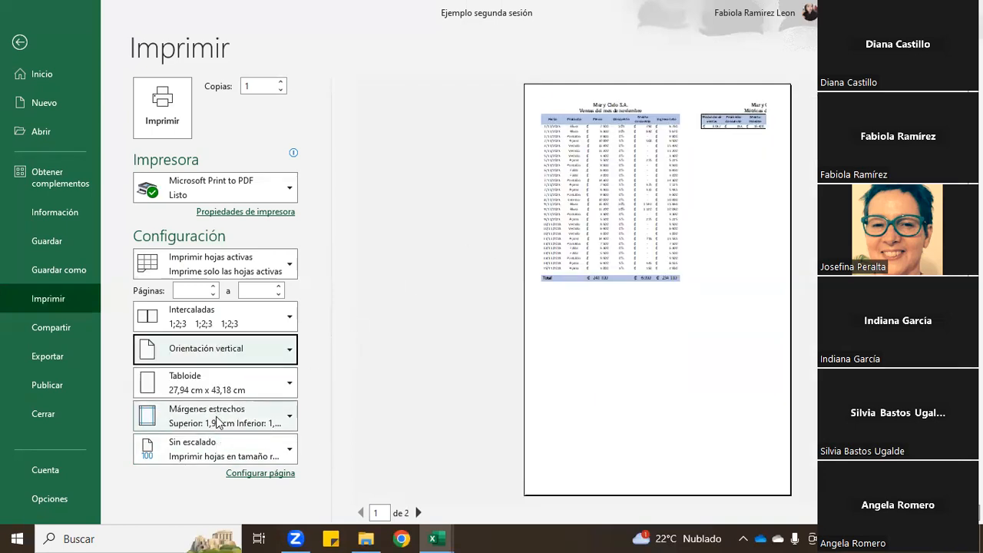
click(210, 442)
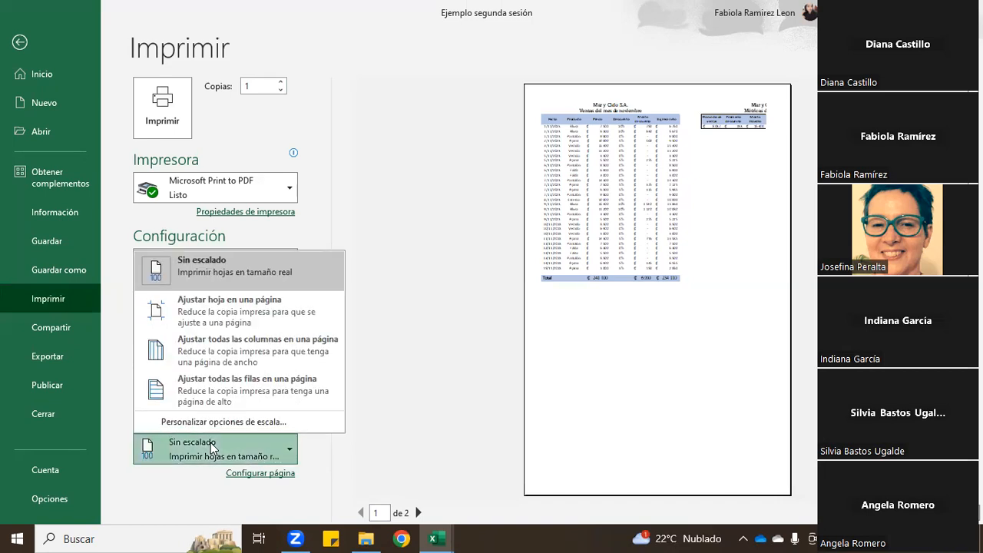
click(253, 340)
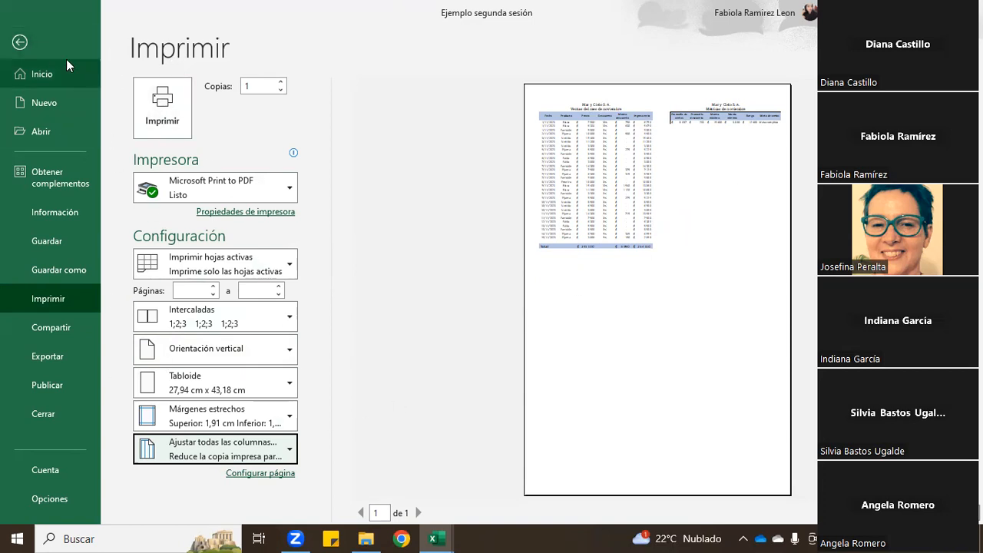
click(20, 42)
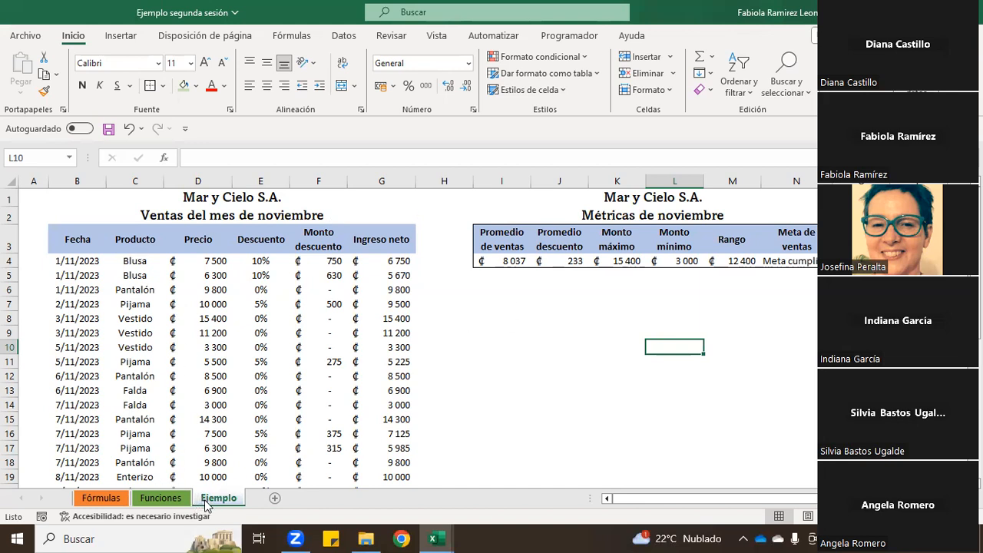
Select the basic arithmetic formulas block A1:F9 on the Fórmulas sheet
click(101, 498)
click(646, 507)
drag(39, 194, 355, 329)
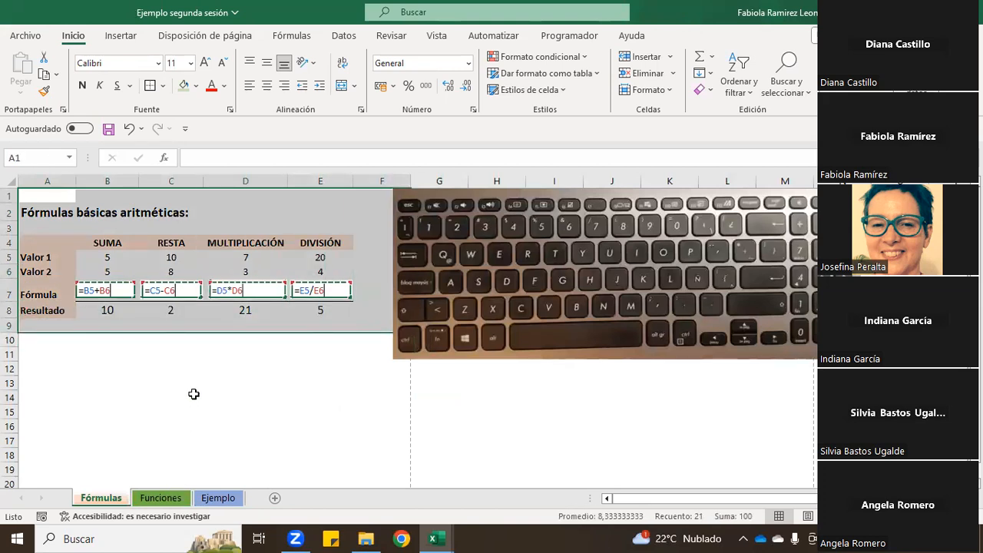
click(174, 499)
click(100, 498)
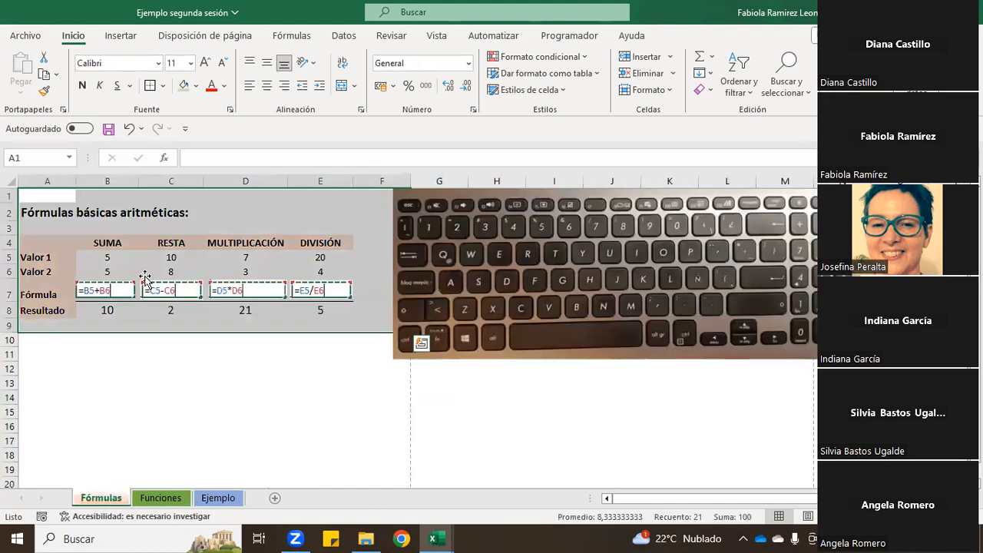
Select all the function examples in A1:F54 on the Funciones sheet
click(174, 499)
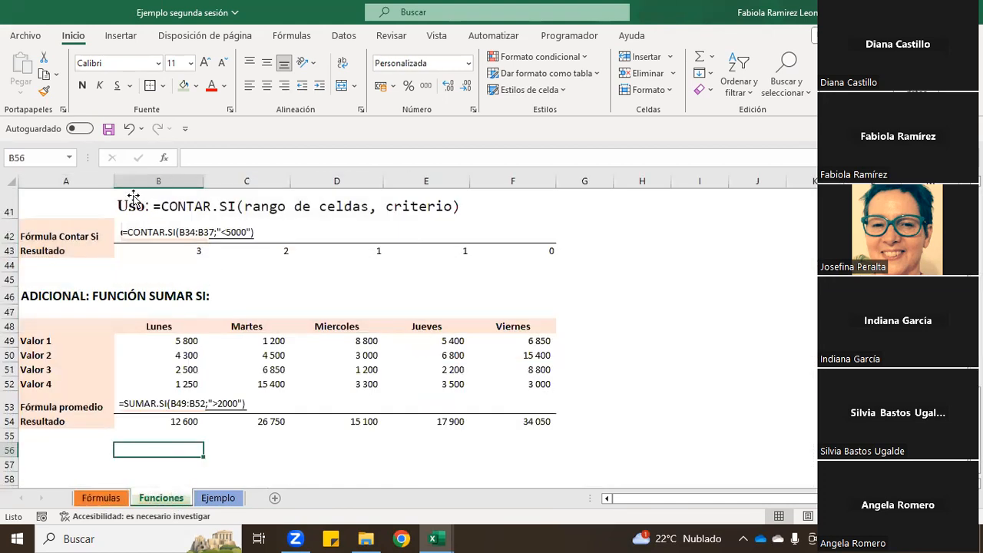
scroll(65, 194, up, 13)
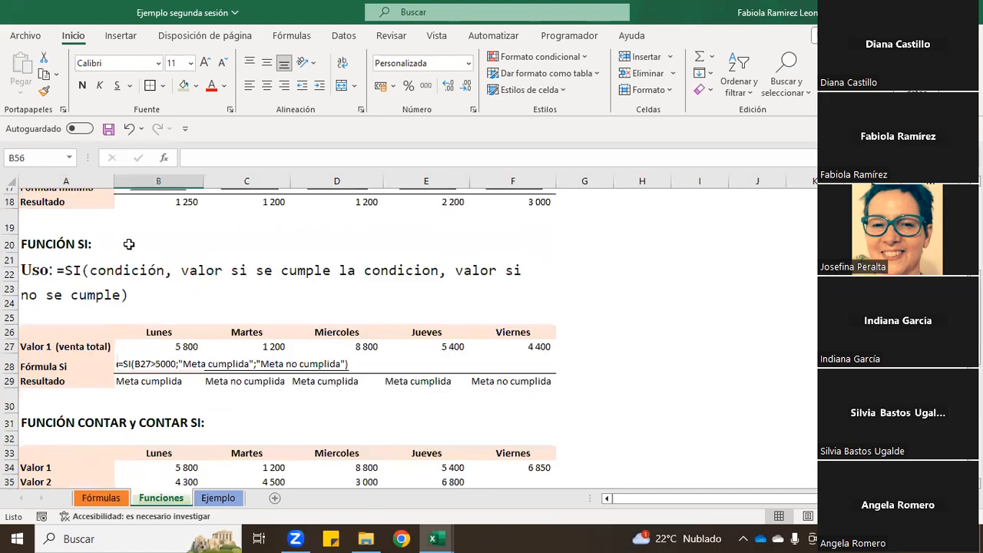
drag(37, 198, 535, 435)
drag(535, 436, 533, 425)
Select the November sales table, from its title to the totals row (B1:G35), on the Ejemplo sheet
click(218, 498)
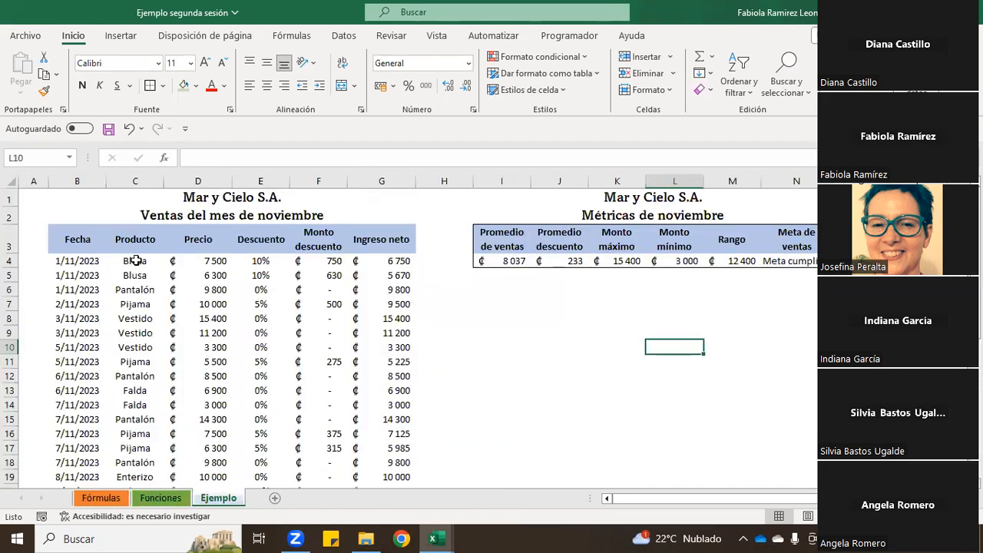
drag(74, 202, 382, 420)
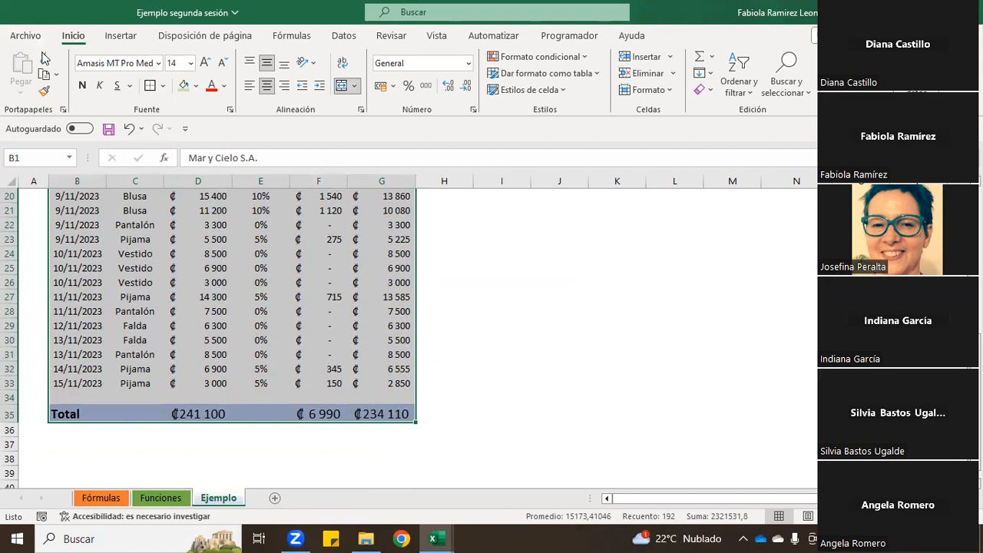
Open the print settings and preview for the Funciones sheet
click(160, 498)
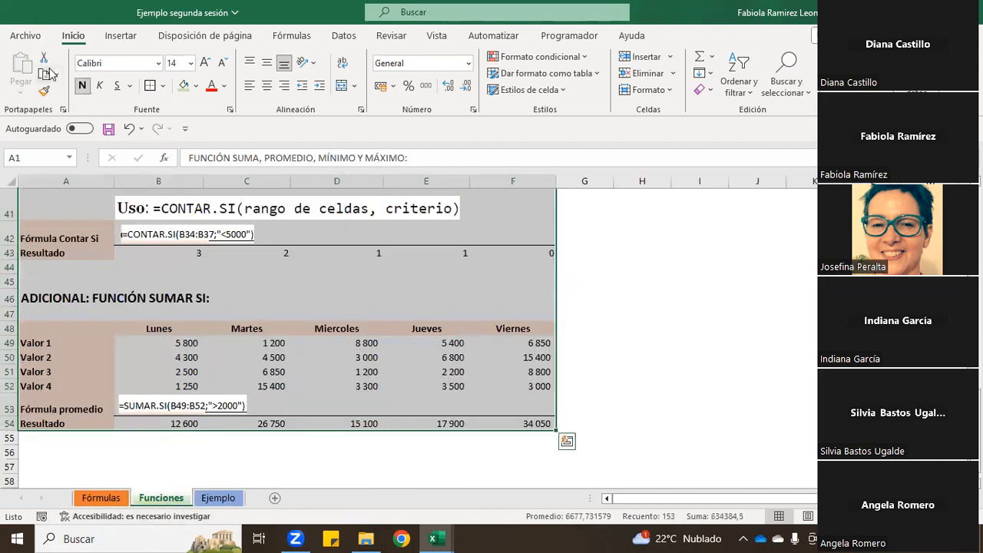
click(26, 36)
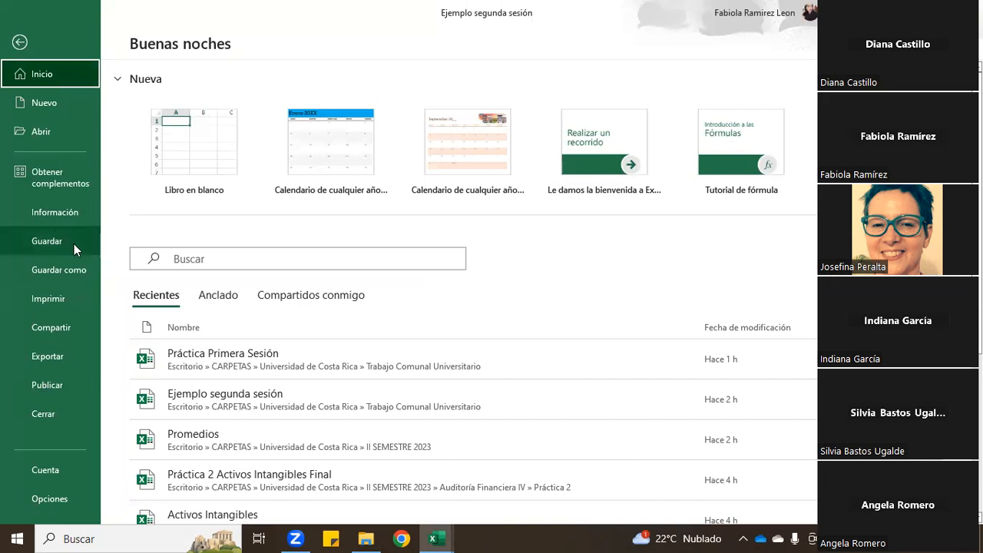
click(57, 297)
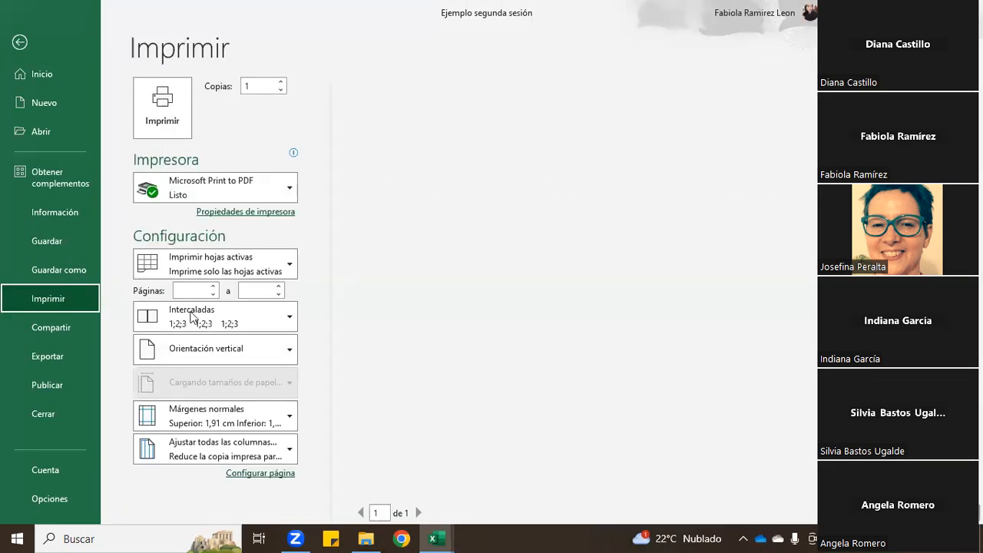
Compare the Funciones sheet's printout as selection and as whole workbook, leaving the print scope on Imprimir selección
click(260, 267)
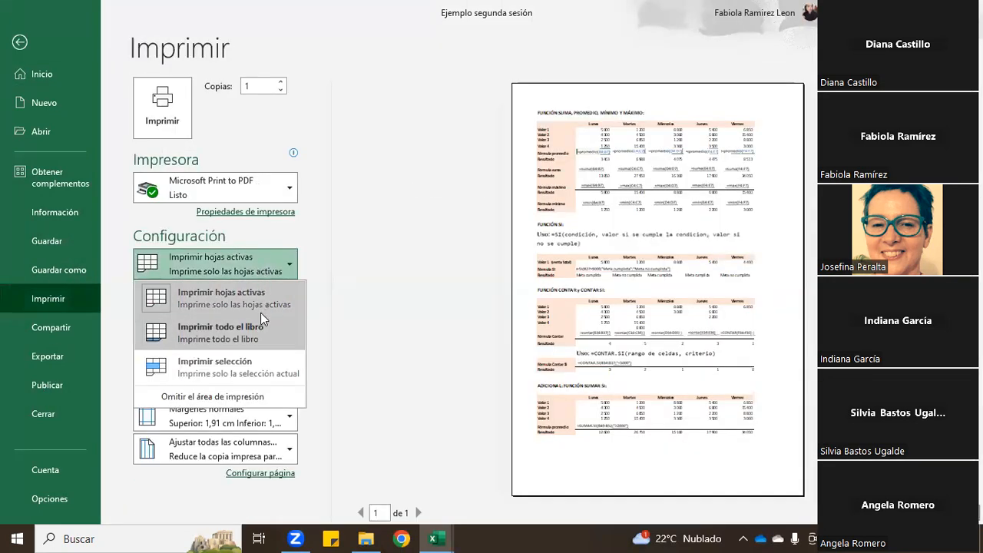
click(262, 372)
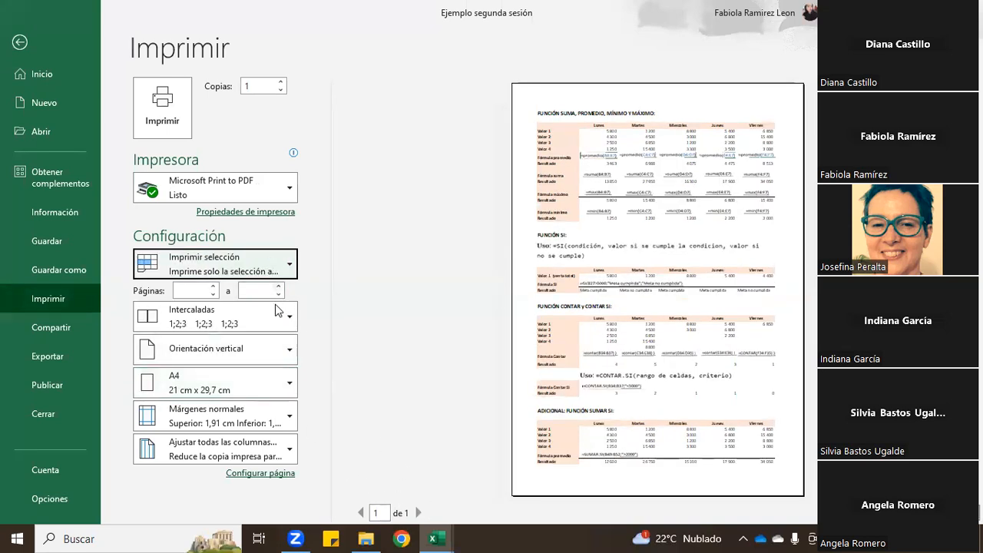
click(284, 267)
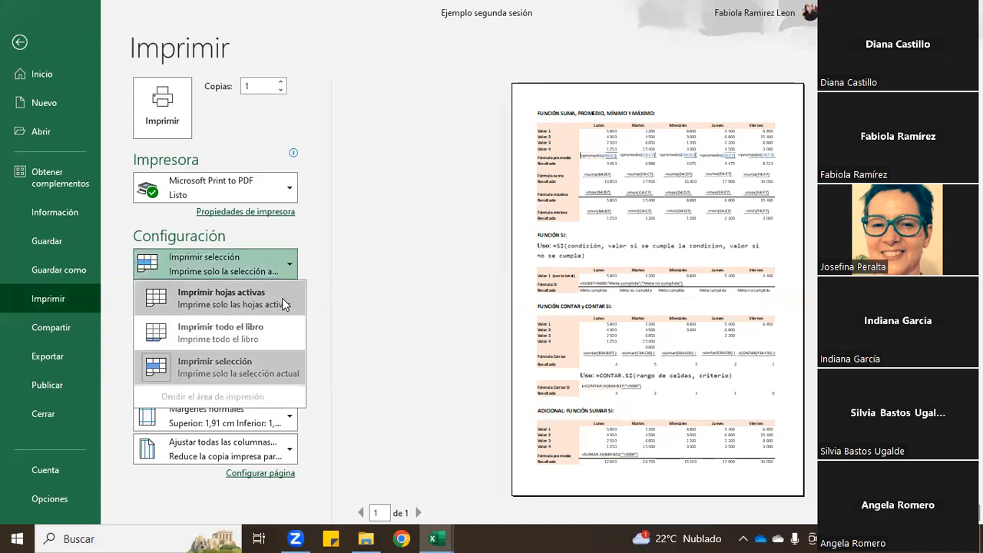
click(266, 338)
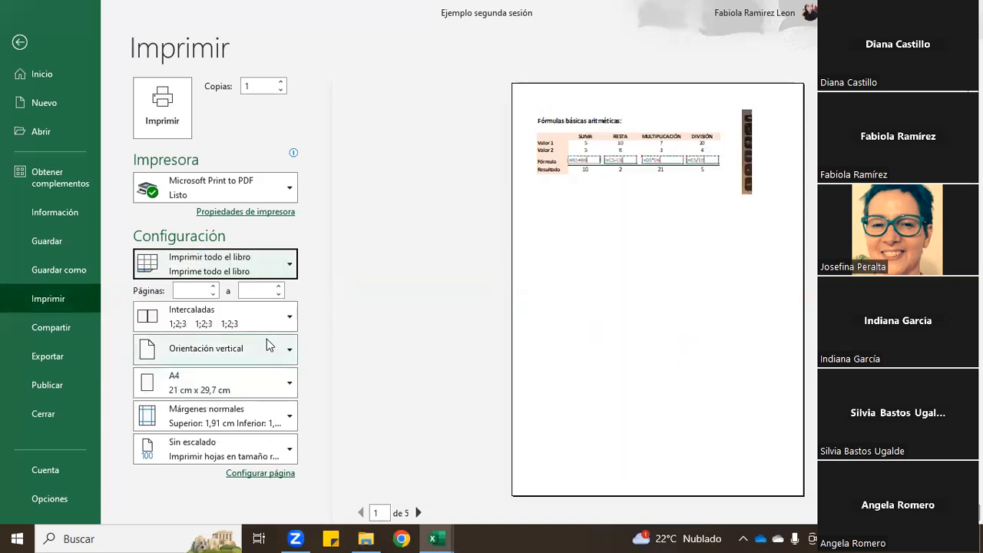
click(251, 264)
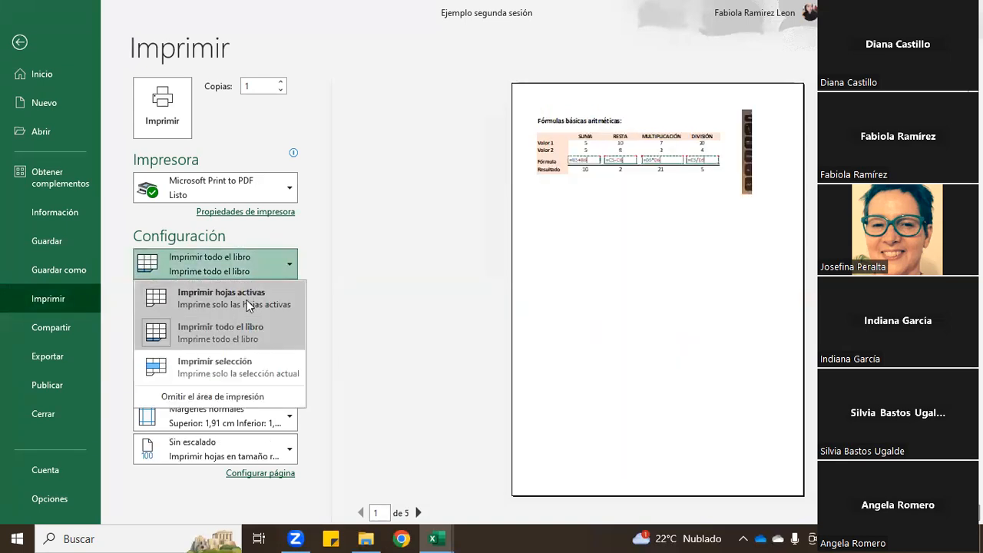
click(206, 365)
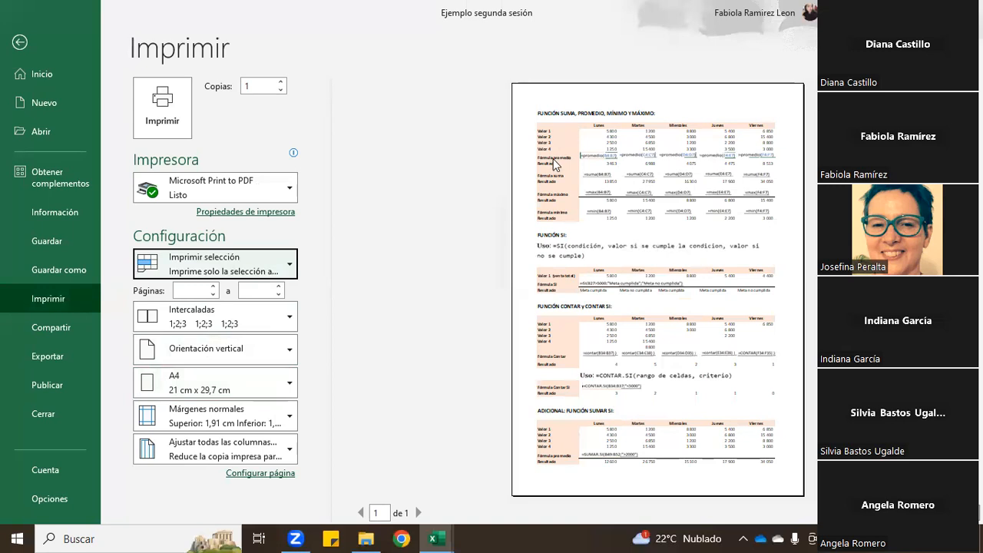
click(31, 38)
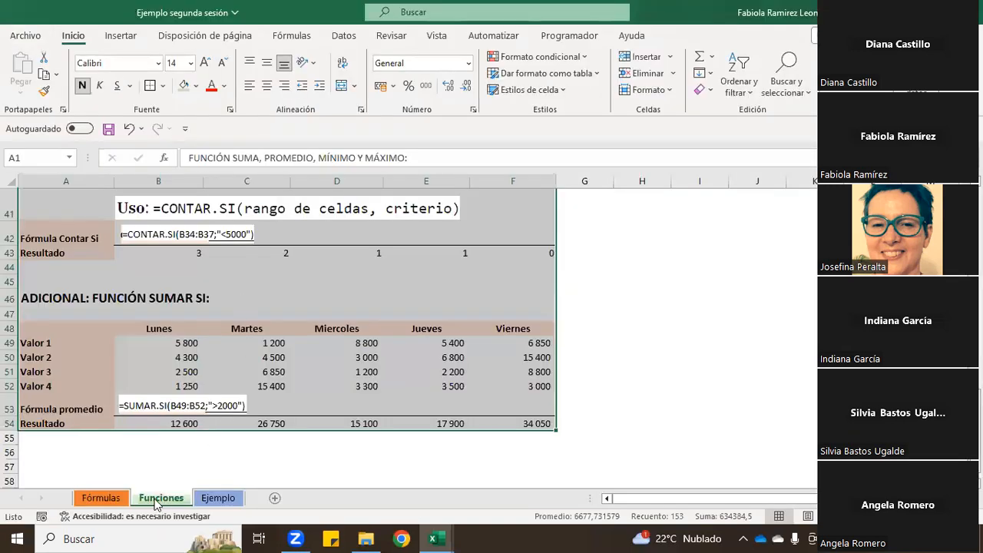
Preview the printout of the Fórmulas sheet's selected block with the scope set to Imprimir selección
click(113, 501)
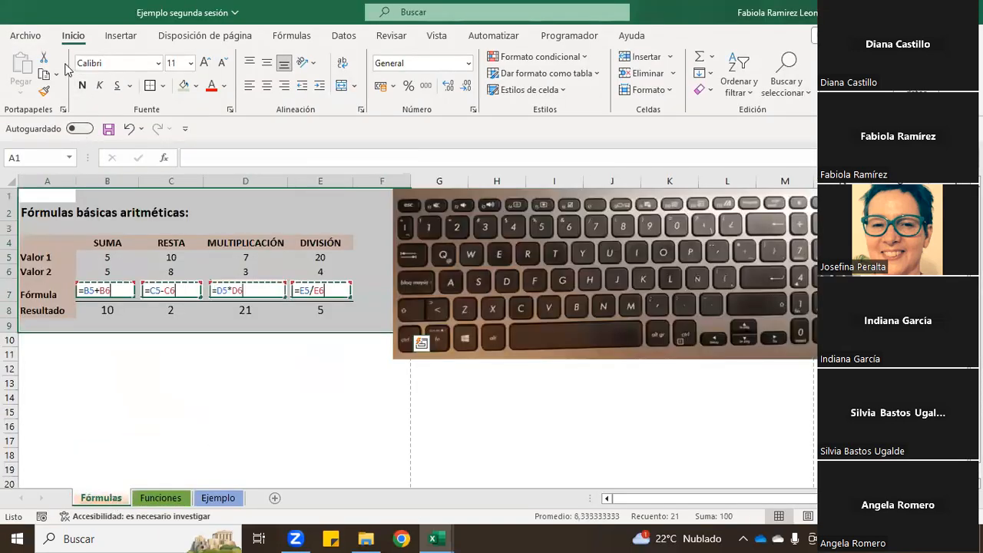
click(26, 36)
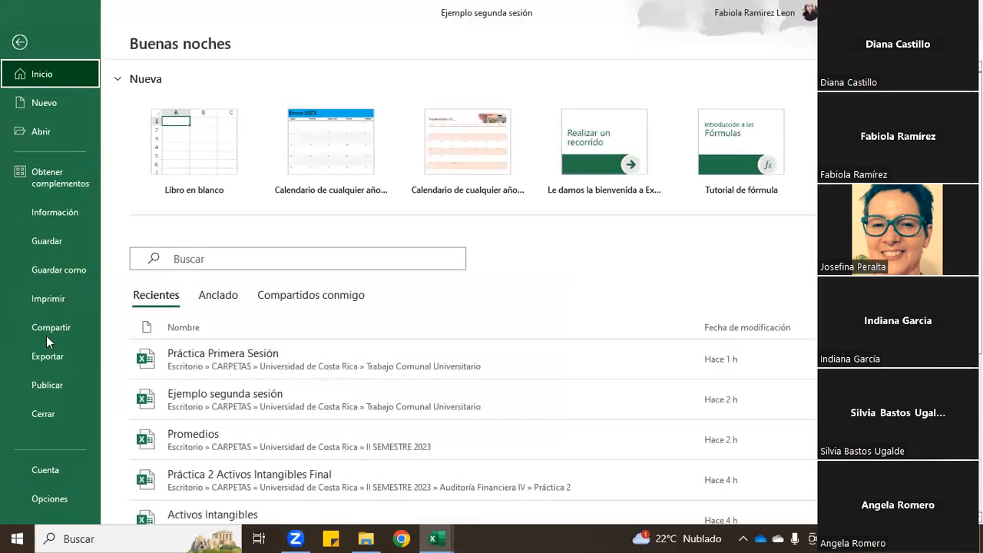
click(54, 299)
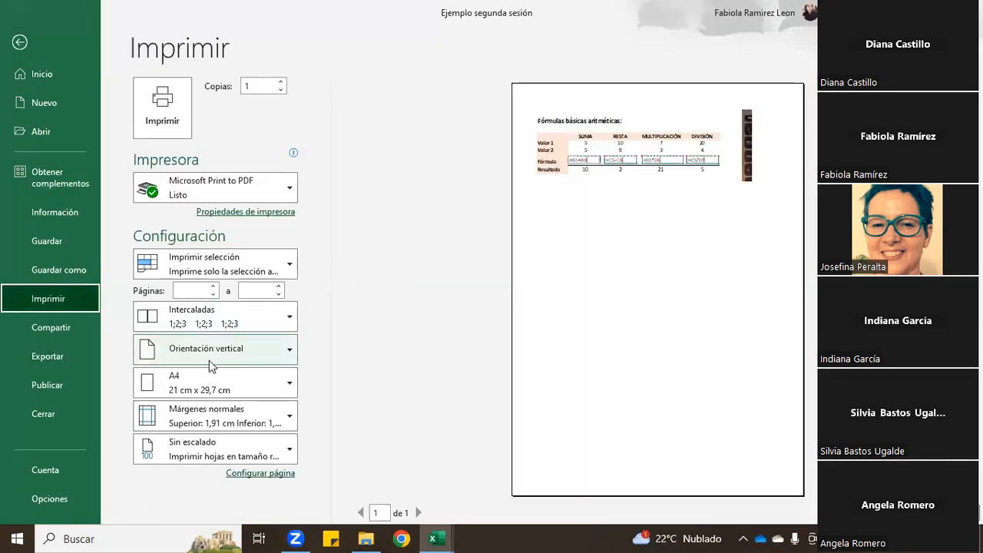
click(257, 264)
click(233, 374)
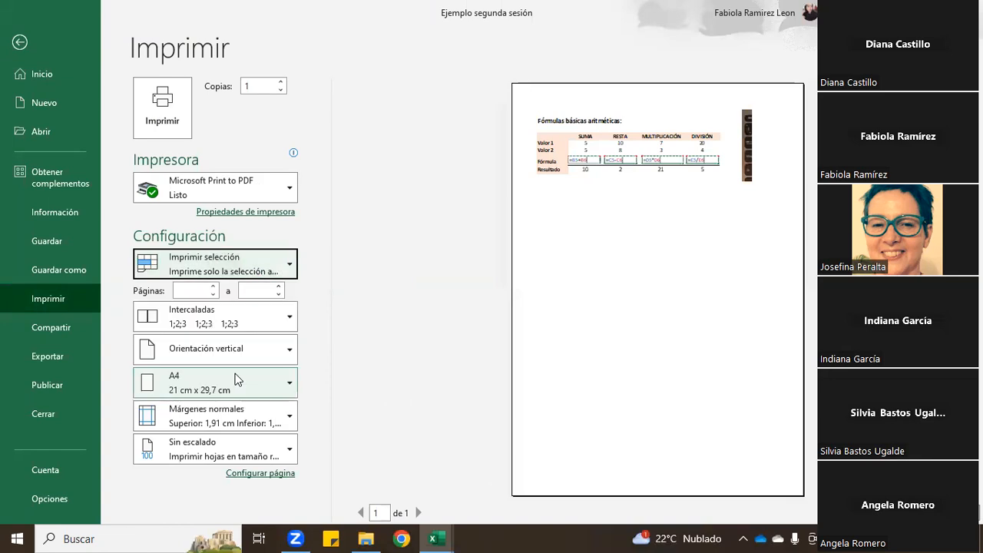
Switch the print scope to Imprimir todo el libro and return to the Fórmulas sheet
click(259, 262)
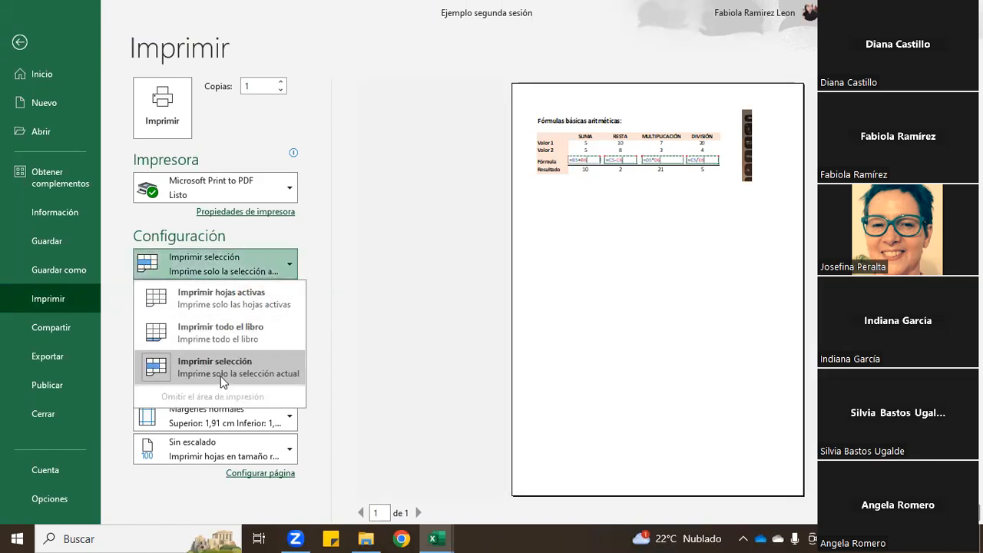
click(236, 336)
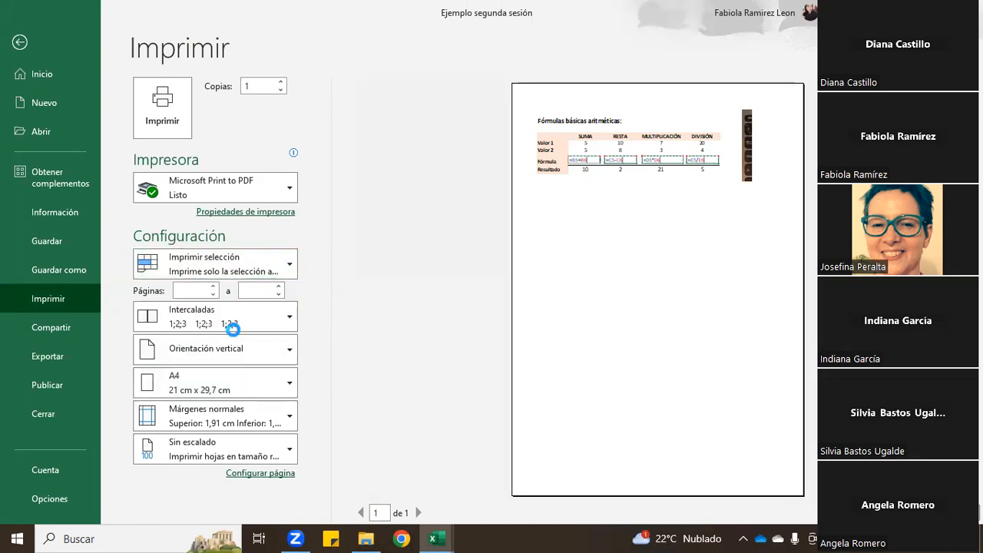
click(20, 43)
Move the keyboard picture clear of column F and select the arithmetic formulas table in A1:E9
click(234, 424)
drag(521, 282, 571, 278)
drag(42, 195, 350, 321)
Set the print scope to Imprimir selección for A1:E9 on the Fórmulas sheet and return to the worksheet
click(26, 36)
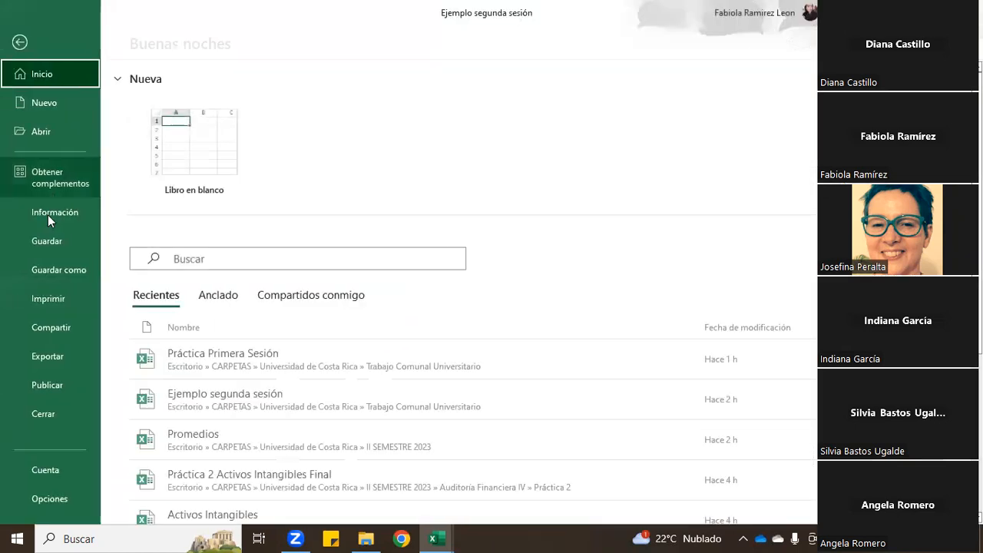
click(54, 296)
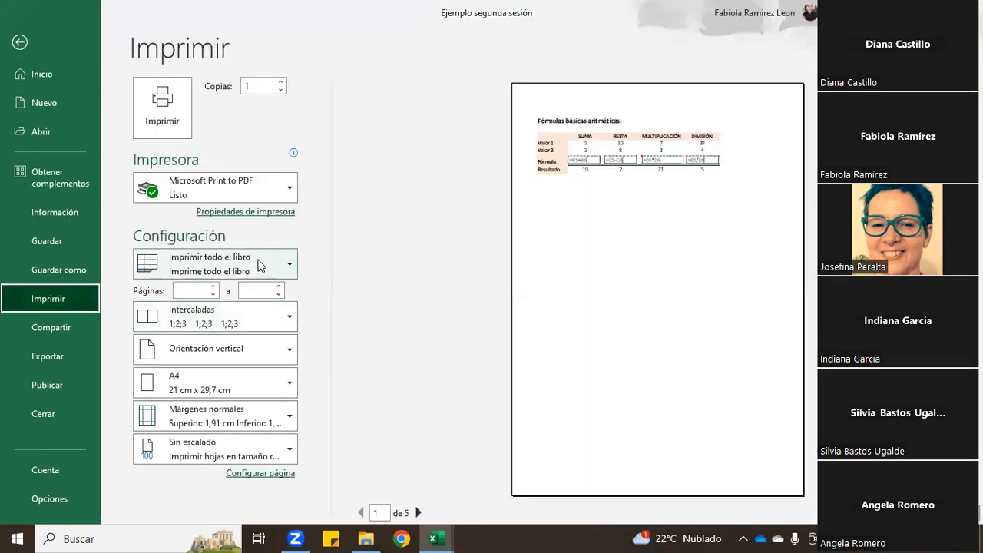
click(259, 262)
click(249, 365)
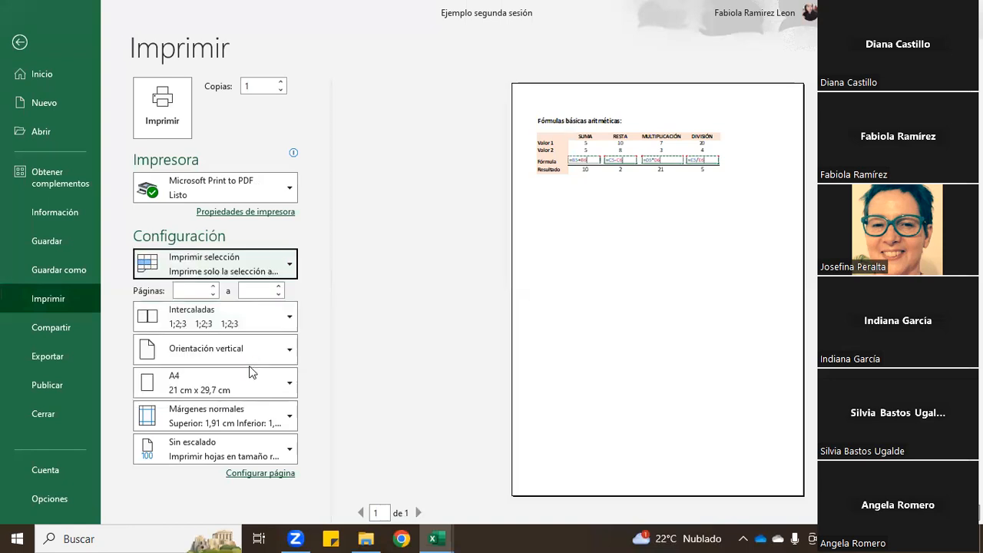
click(23, 42)
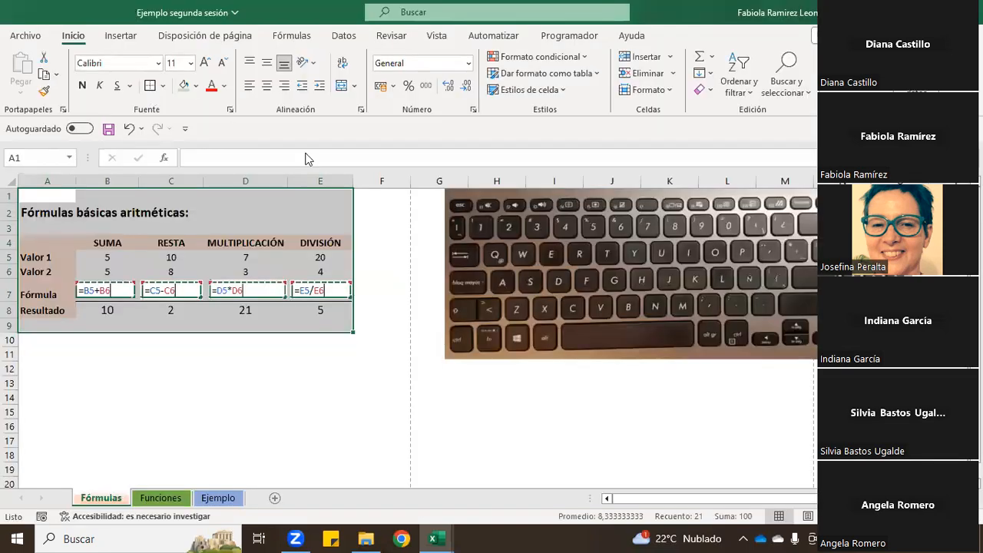
Shift the keyboard picture closer to the left edge of column G and select the range A1:F9
drag(663, 261, 670, 235)
drag(42, 193, 366, 323)
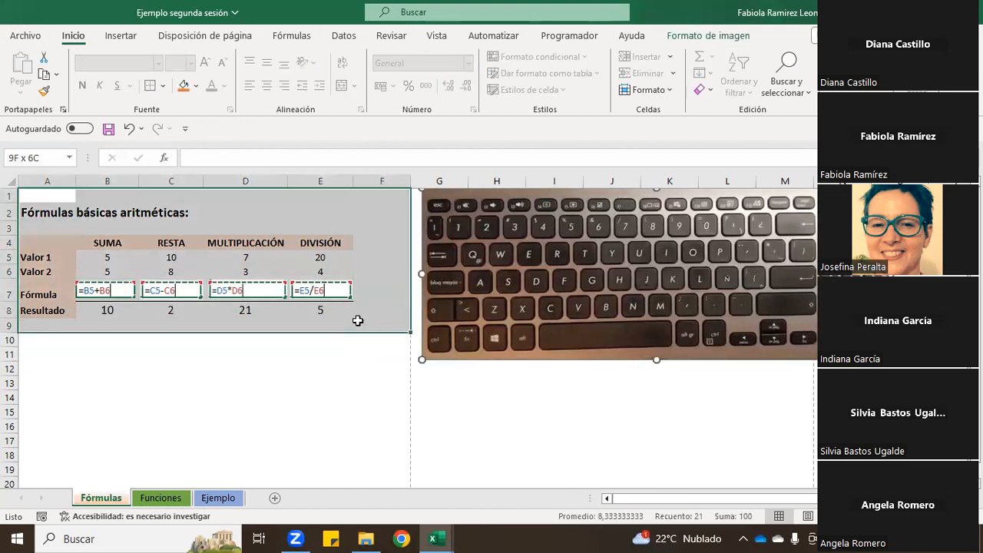
Preview the A1:F9 selection's printout on the Fórmulas sheet and return to the worksheet
click(25, 36)
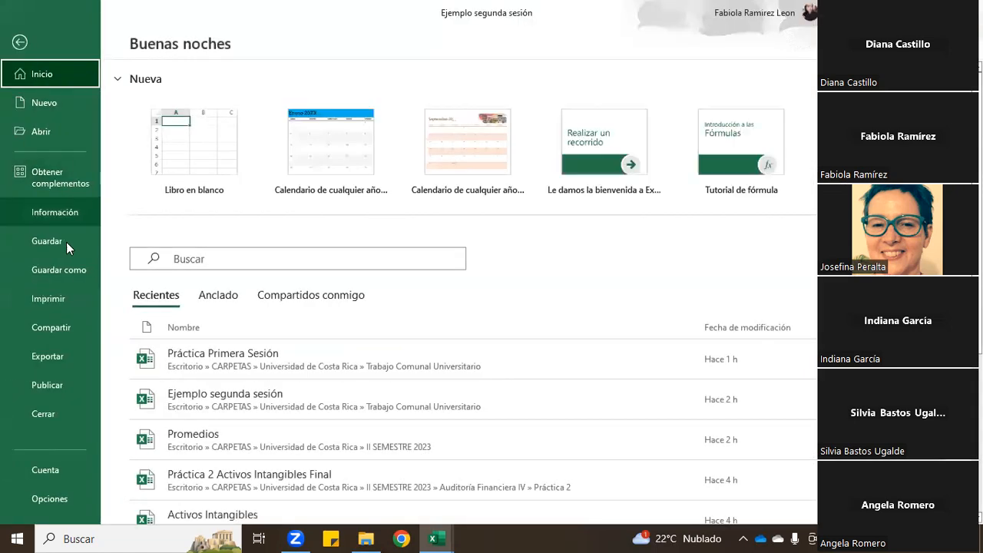
click(56, 303)
click(252, 272)
click(252, 272)
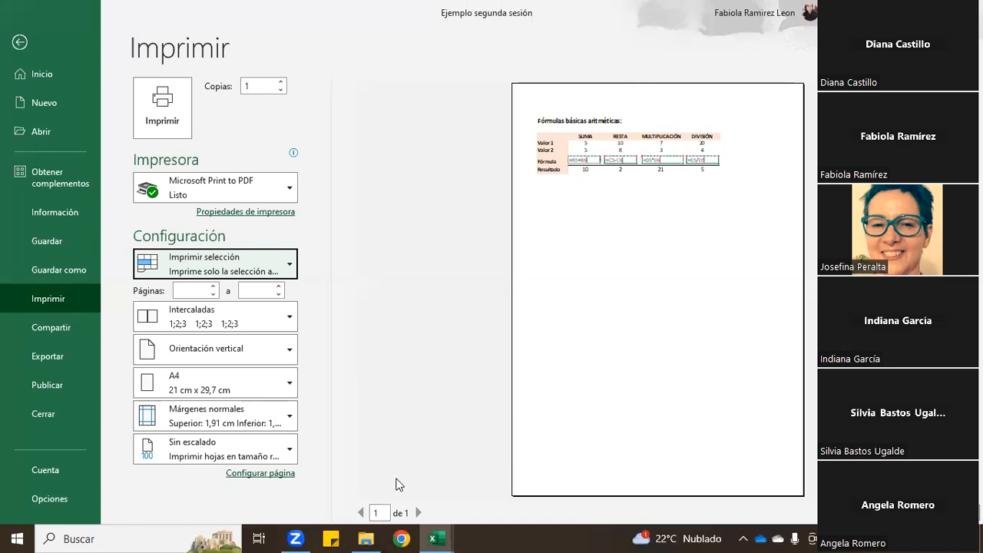
click(20, 43)
Preview the selected function examples of the Funciones sheet as a printout and return to the worksheet
click(161, 498)
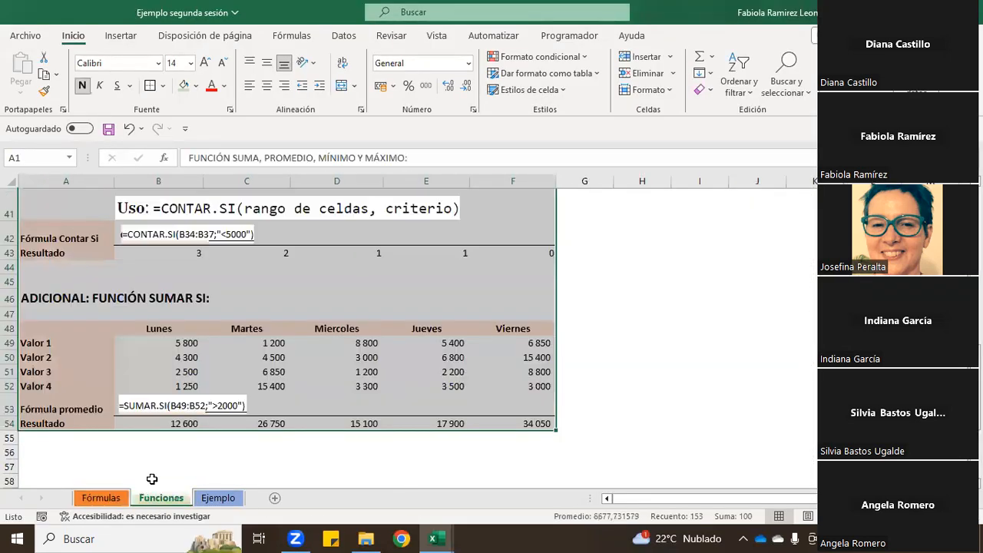
click(25, 35)
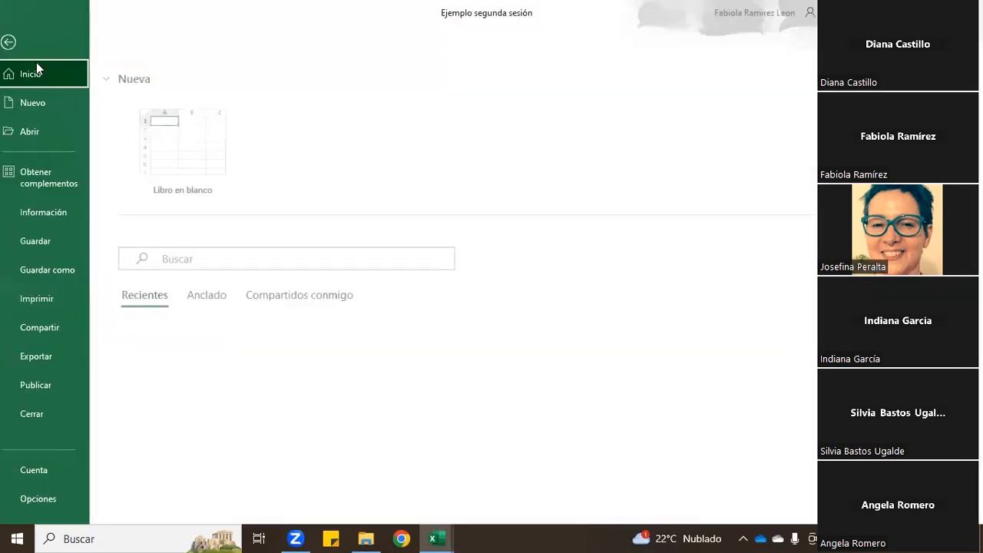
click(45, 301)
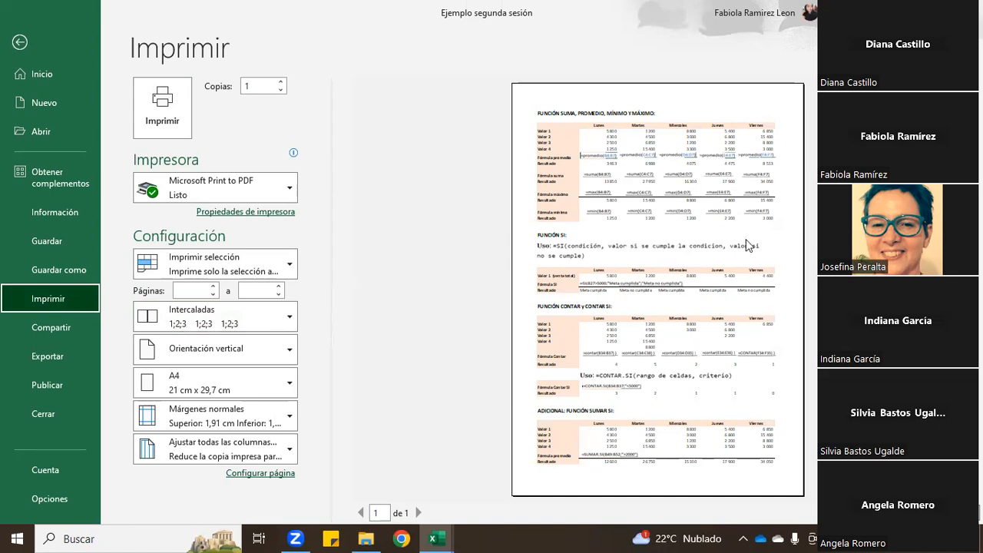
click(24, 34)
Select only the sum, average, minimum and maximum examples in A1:F18 on the Funciones sheet, and clear the selection
click(573, 317)
scroll(243, 335, up, 4)
scroll(243, 335, up, 8)
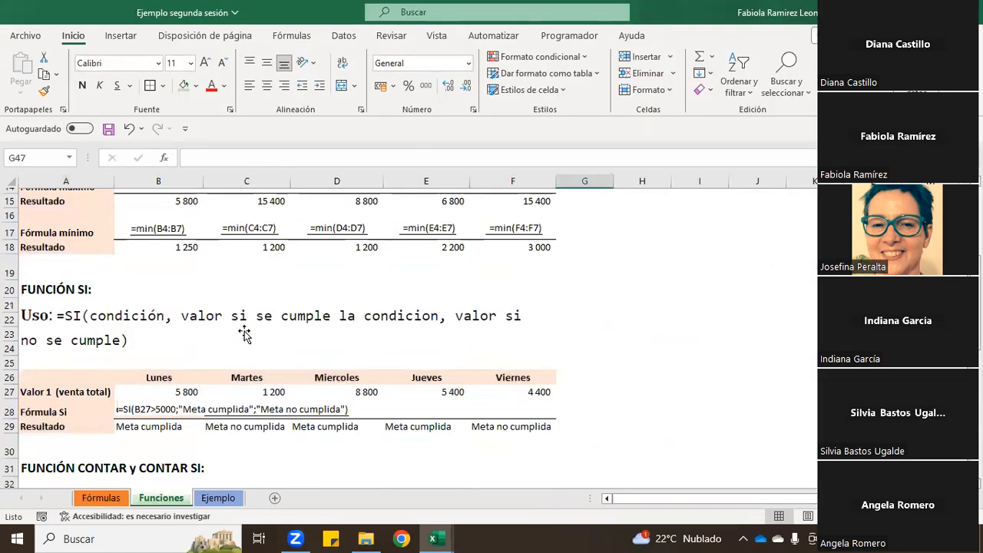
drag(652, 223, 845, 489)
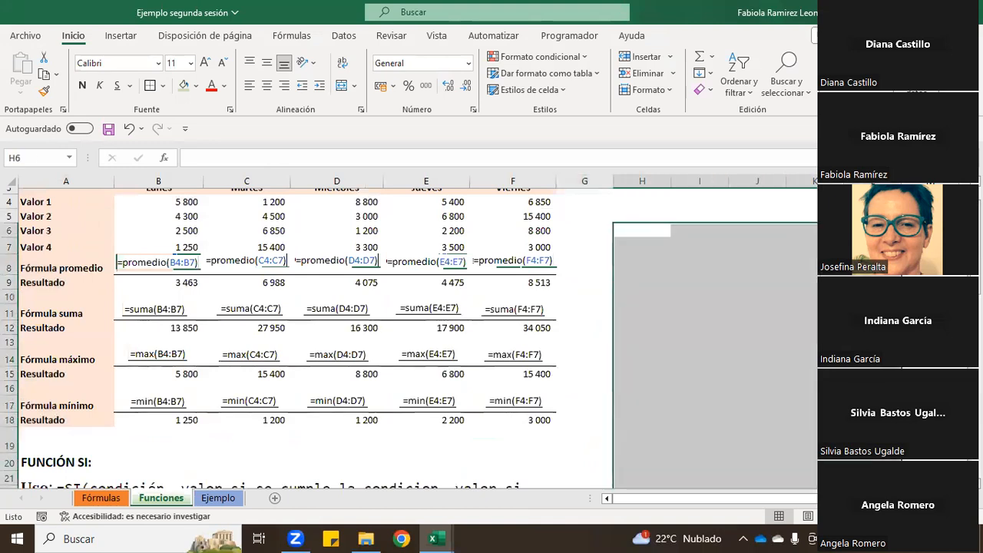
scroll(384, 226, up, 1)
drag(46, 197, 500, 422)
scroll(305, 377, down, 5)
scroll(304, 376, up, 6)
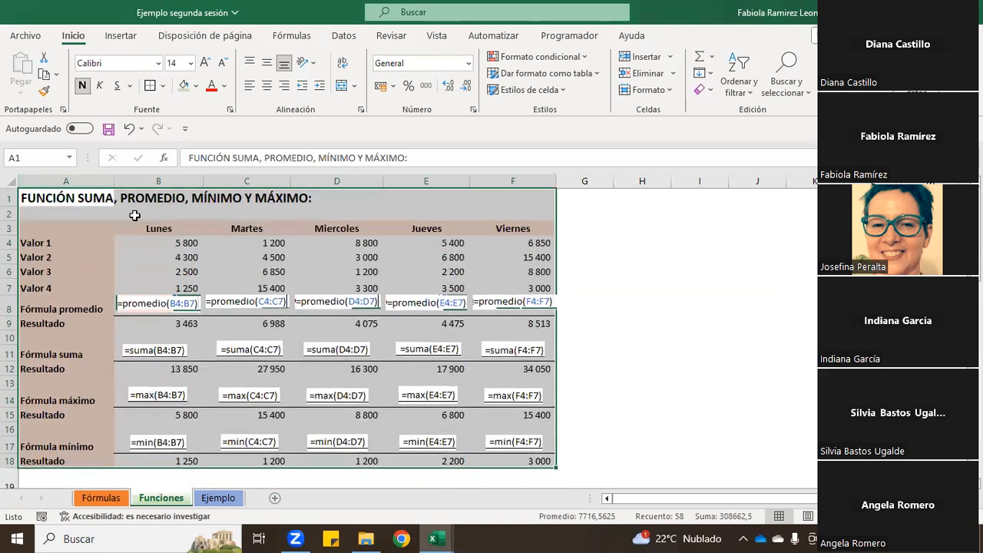
click(624, 335)
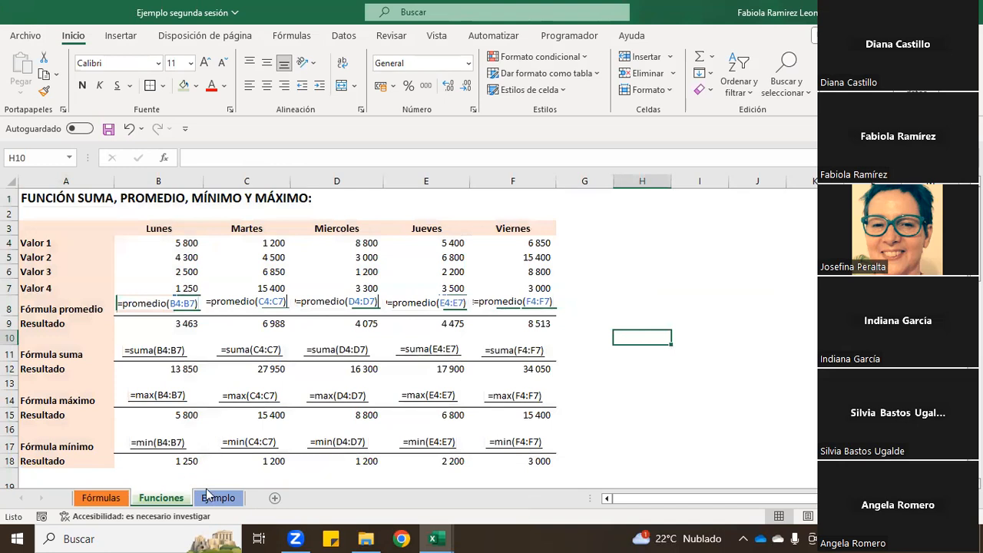
Move the November metrics table on the Ejemplo sheet below the sales table, with its title starting in B38
click(231, 499)
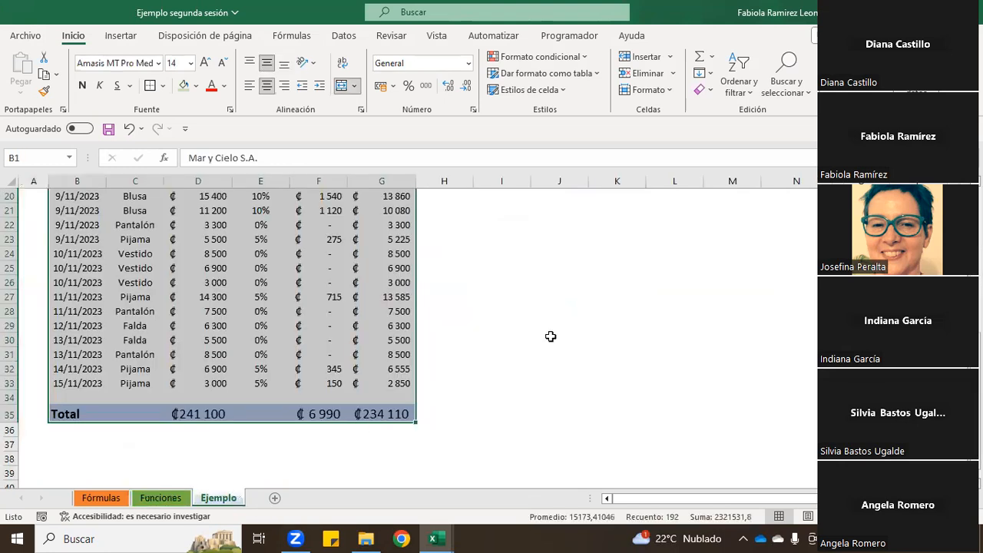
click(444, 378)
scroll(507, 376, up, 6)
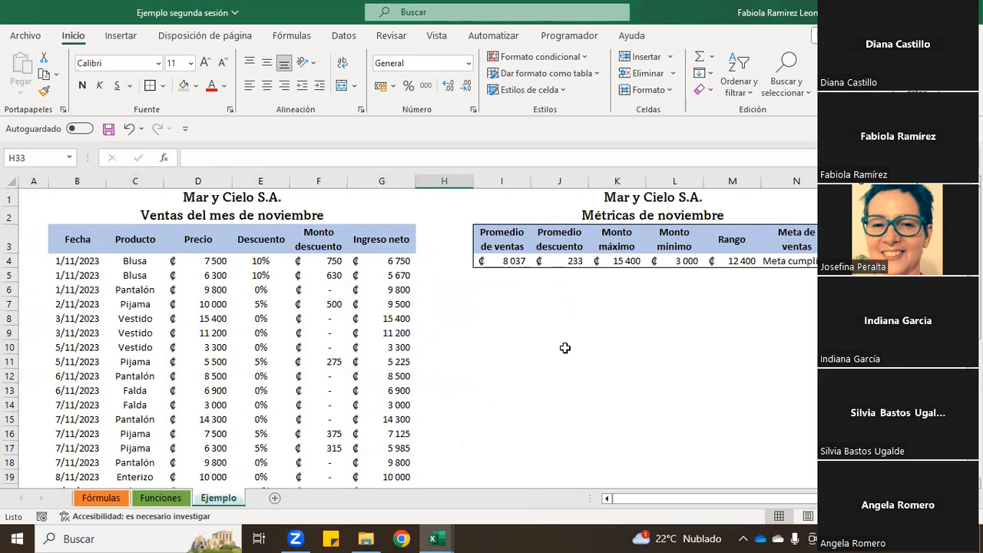
drag(513, 197, 799, 262)
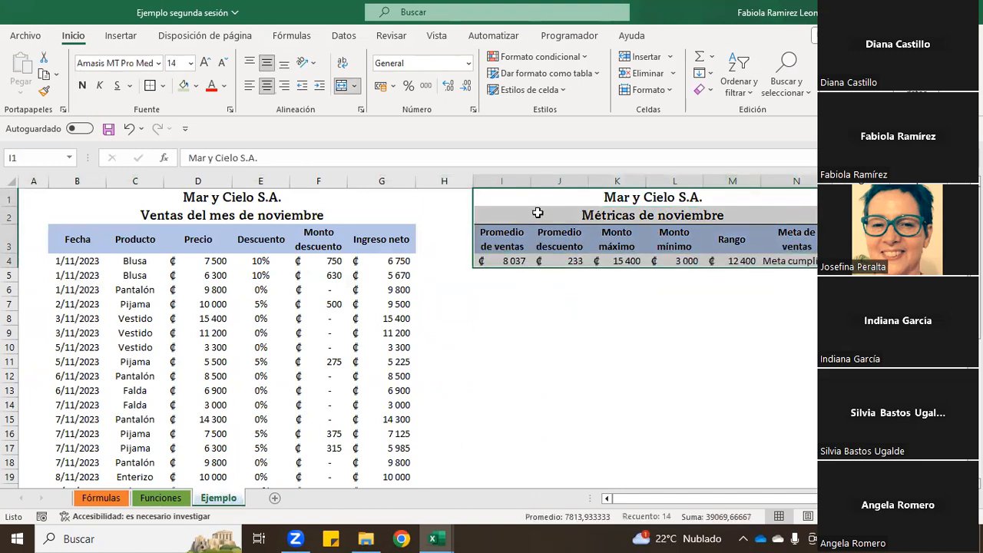
drag(475, 201, 78, 411)
click(539, 433)
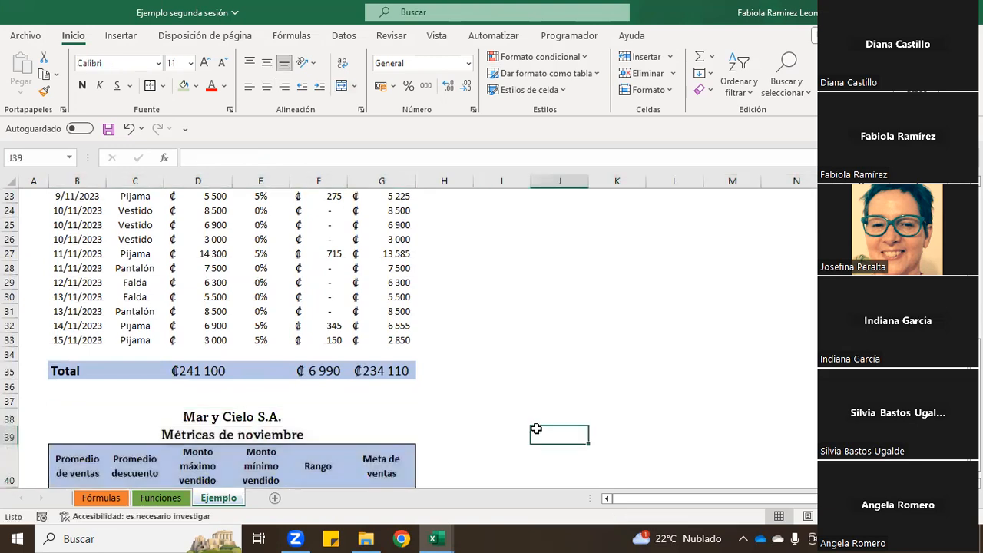
scroll(540, 433, down, 2)
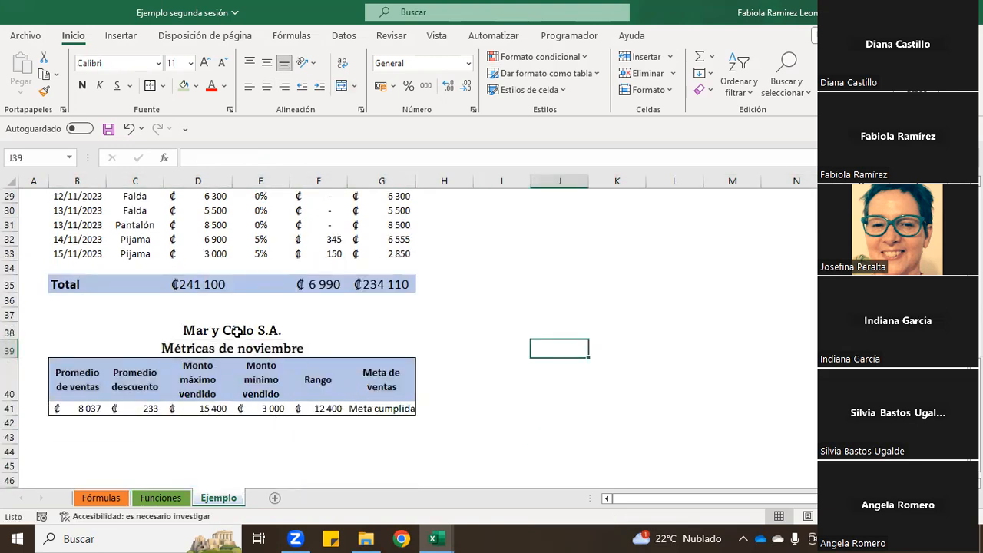
Select the sales and metrics tables together in B1:G42 and preview the selection's printout
scroll(344, 338, up, 9)
drag(87, 193, 358, 388)
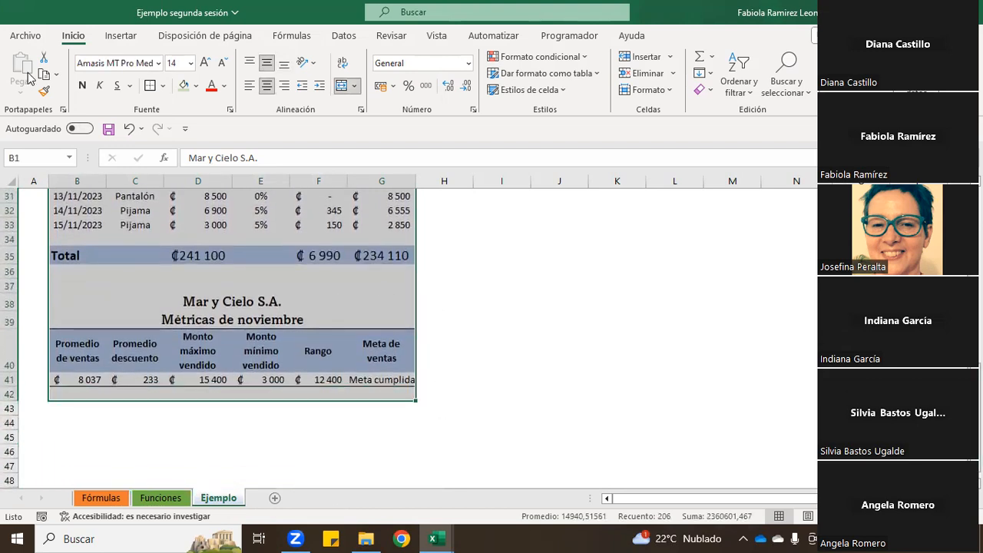
click(25, 35)
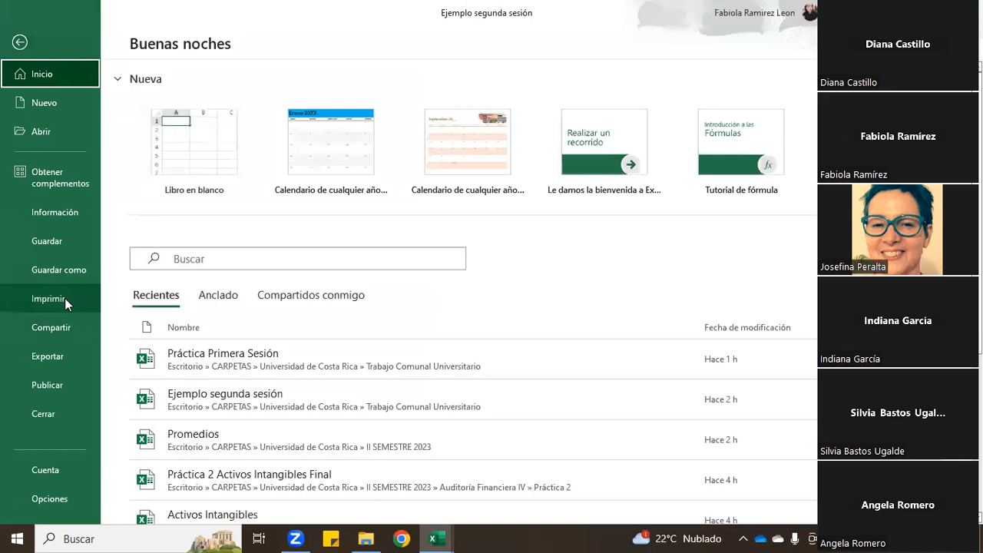
click(65, 298)
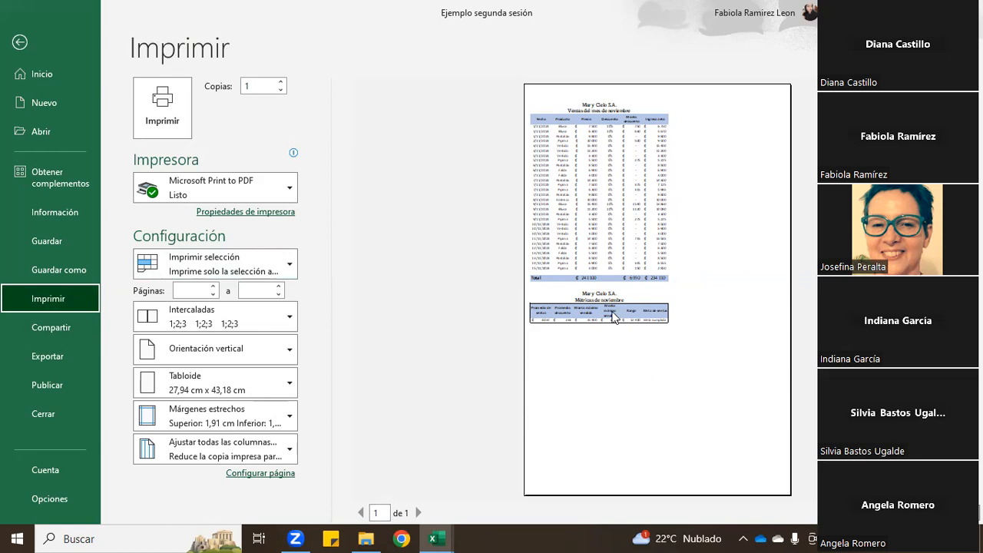
Compare the Carta, A4 and A5 paper sizes in the print preview and set the paper size to A4
click(239, 374)
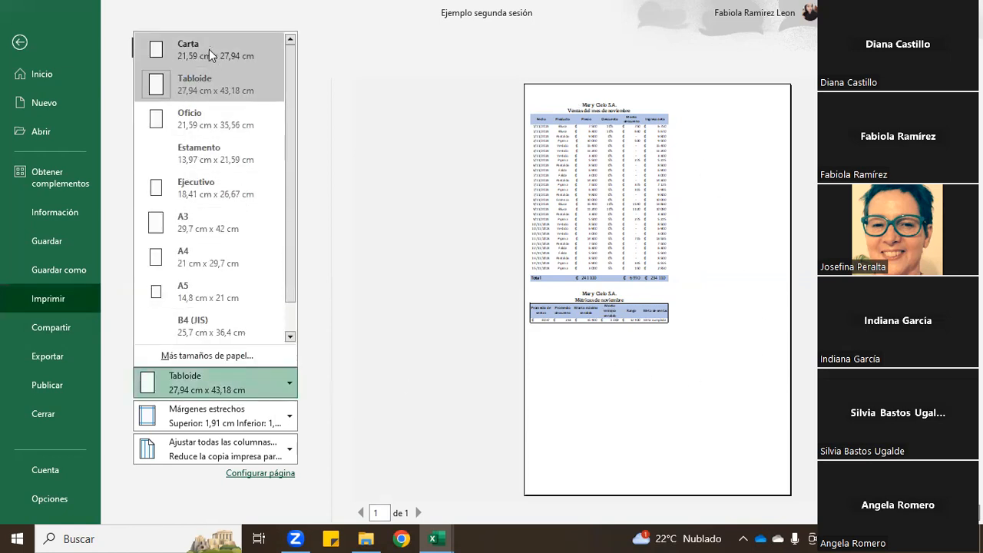
click(209, 51)
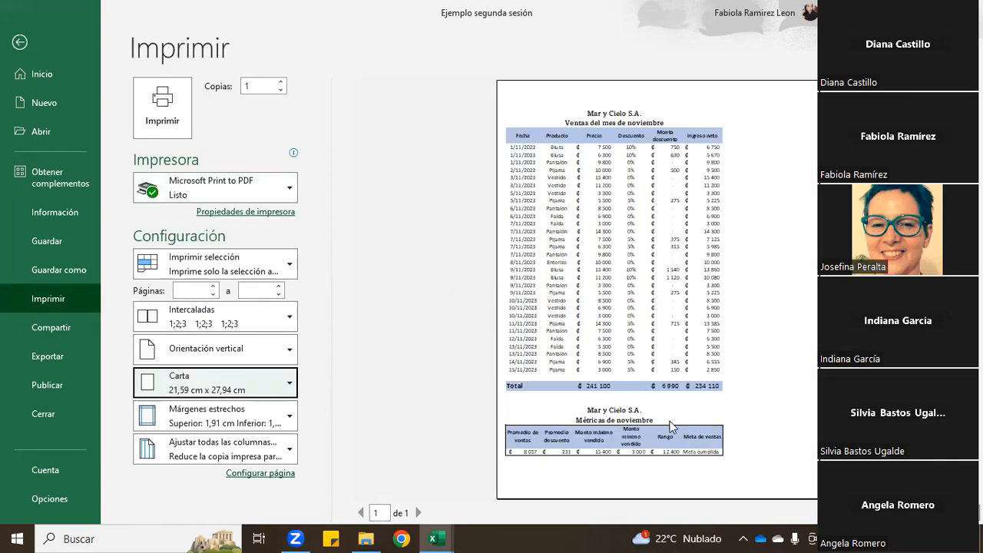
click(206, 389)
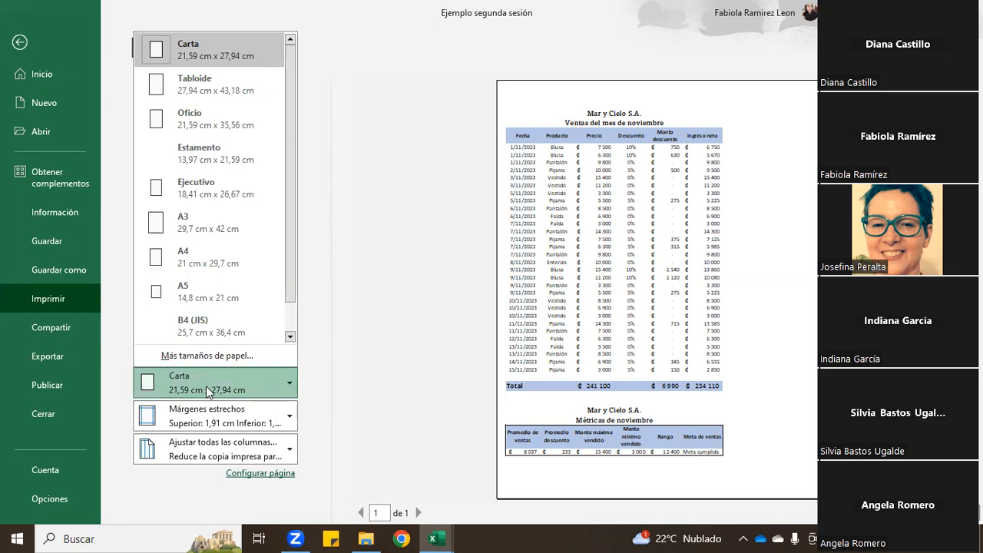
click(217, 260)
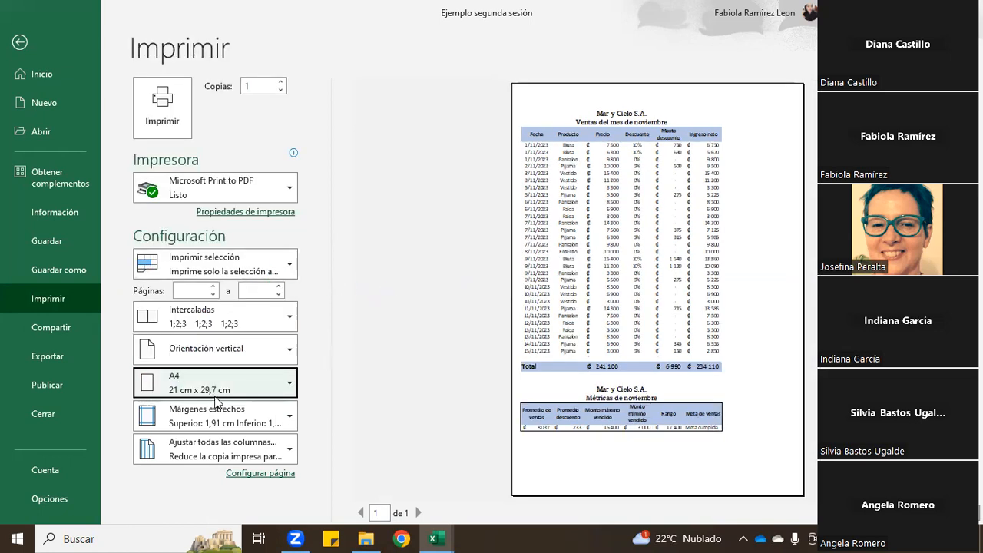
click(209, 385)
click(214, 293)
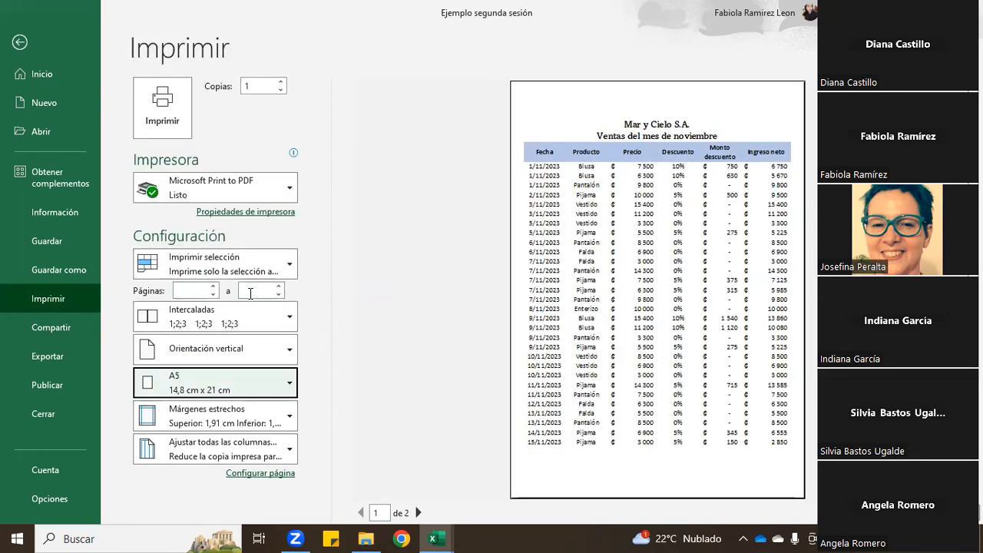
click(229, 381)
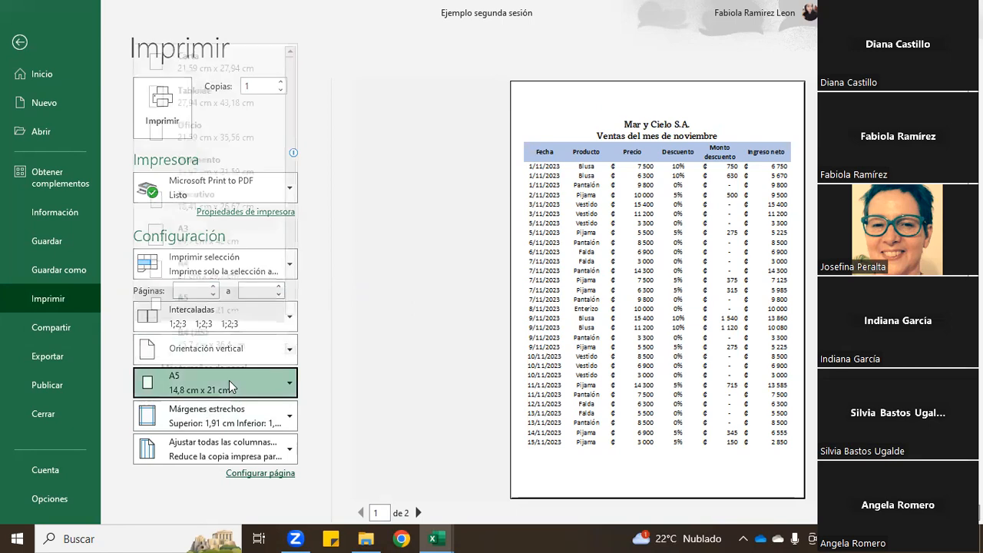
click(238, 257)
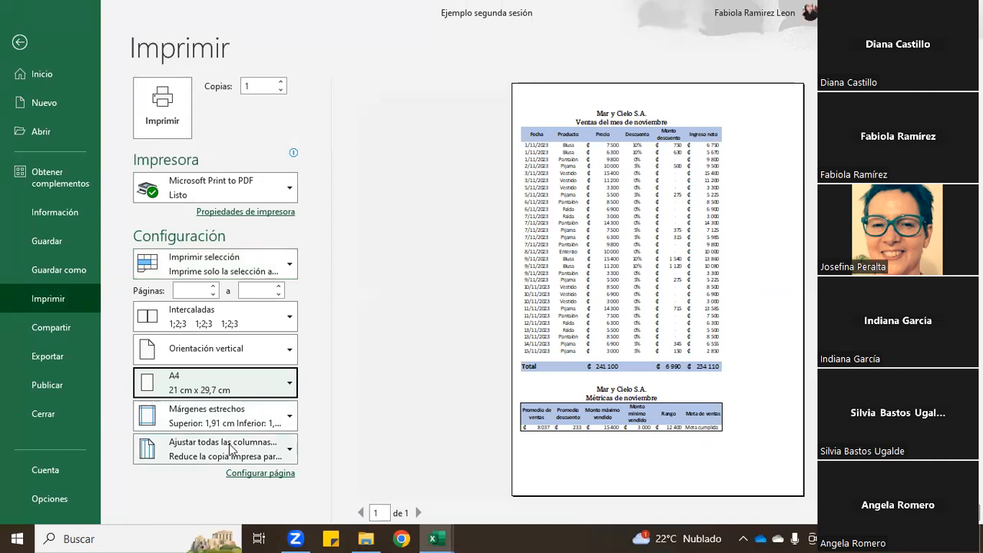
Scale the printout of the selected sales and metrics tables to fit all columns on one page
click(229, 443)
click(251, 342)
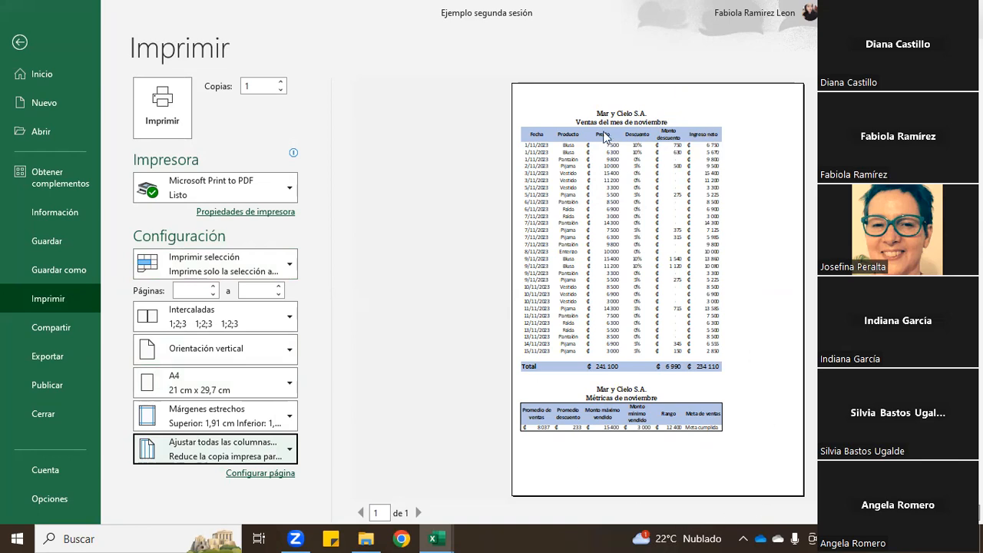
click(417, 511)
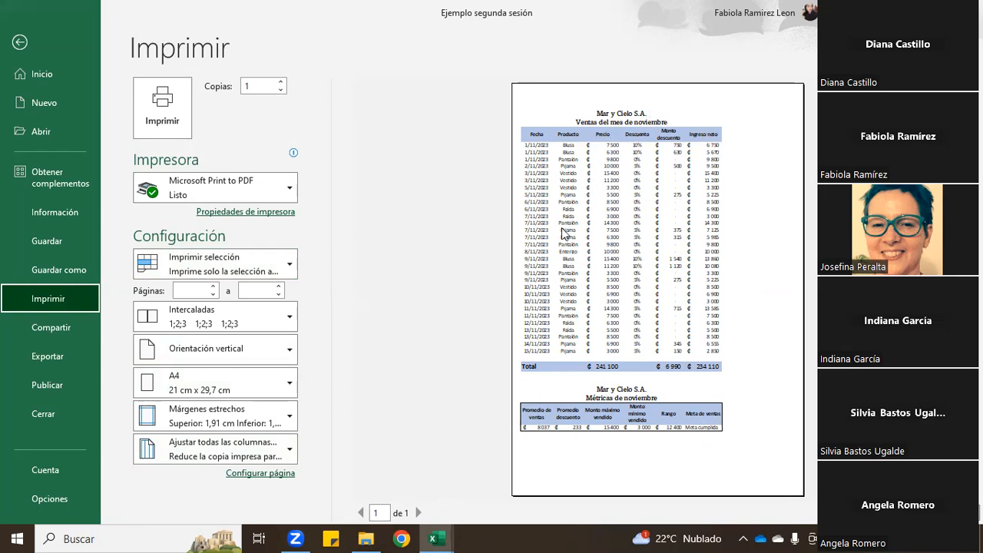
Set printing to the entire workbook, with the Fórmulas sheet in landscape orientation and all its columns fitted on one page
click(252, 277)
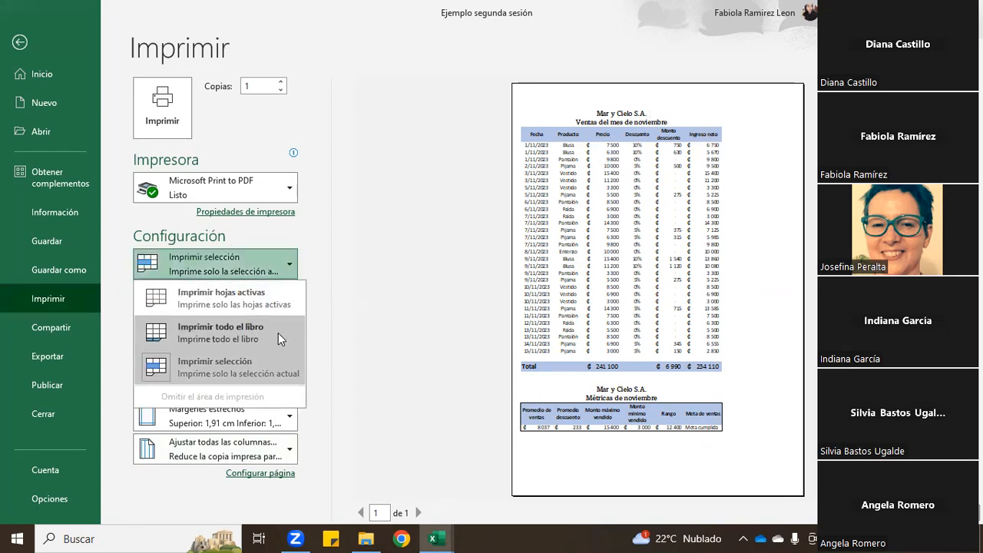
click(278, 333)
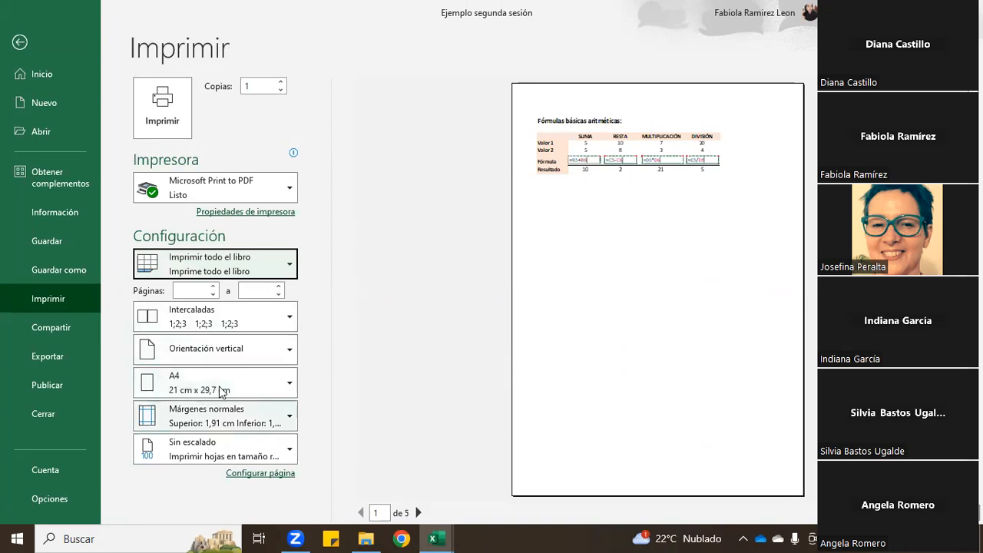
click(249, 354)
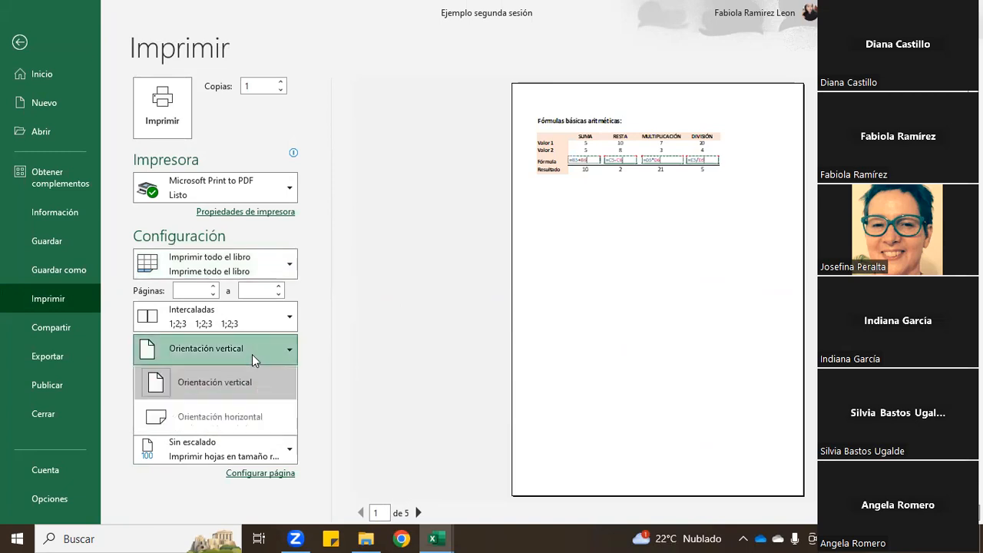
click(252, 412)
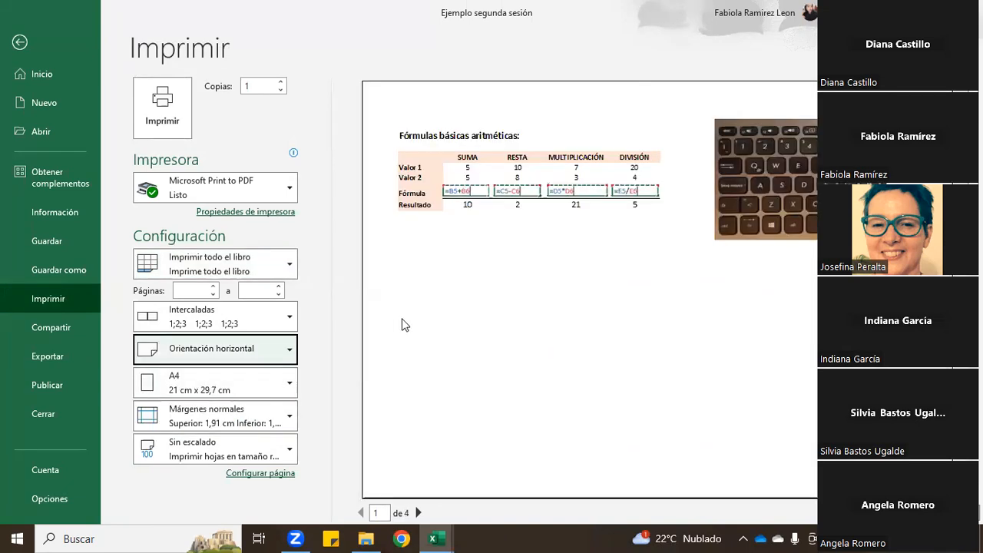
click(242, 450)
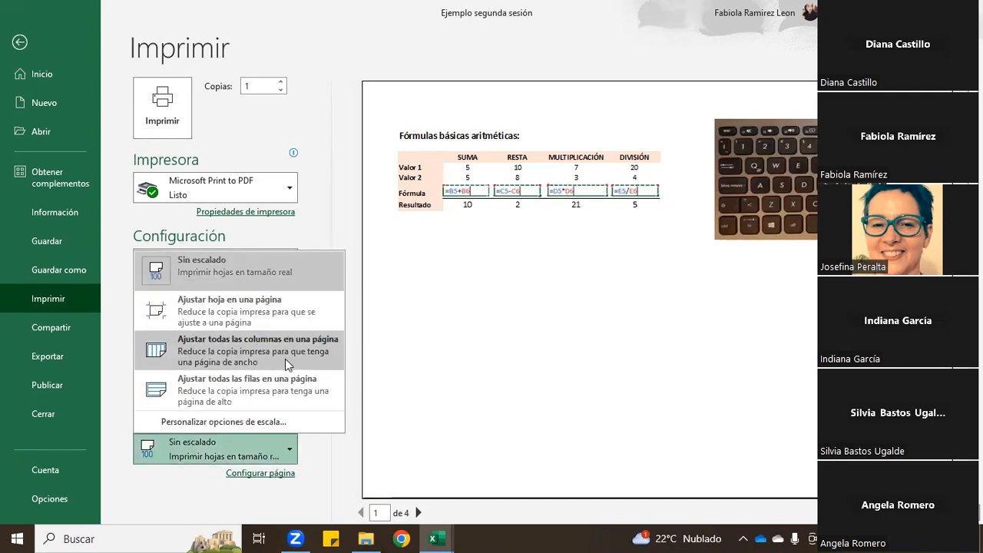
key(Escape)
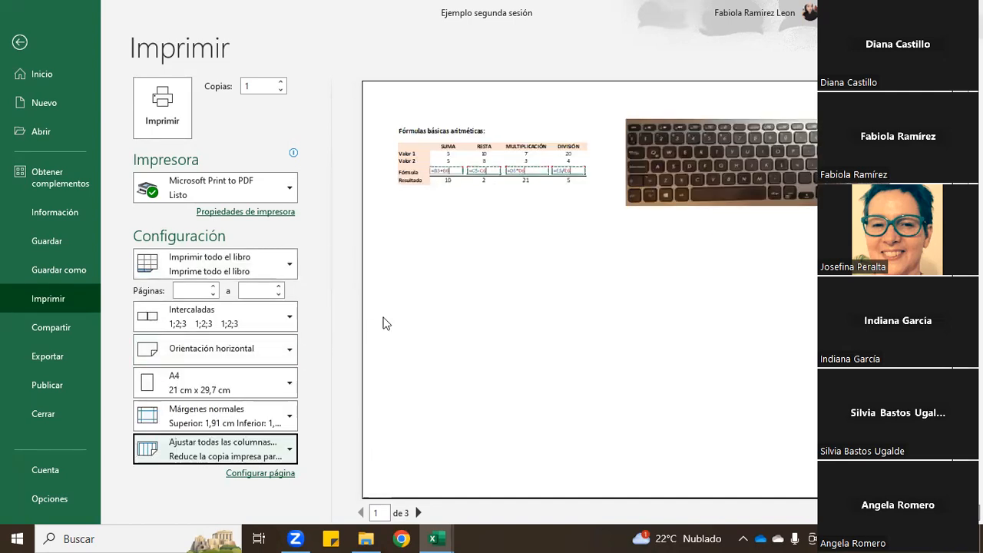
Try the Funciones page in landscape, fit all its rows on one page and set it to portrait orientation
click(418, 512)
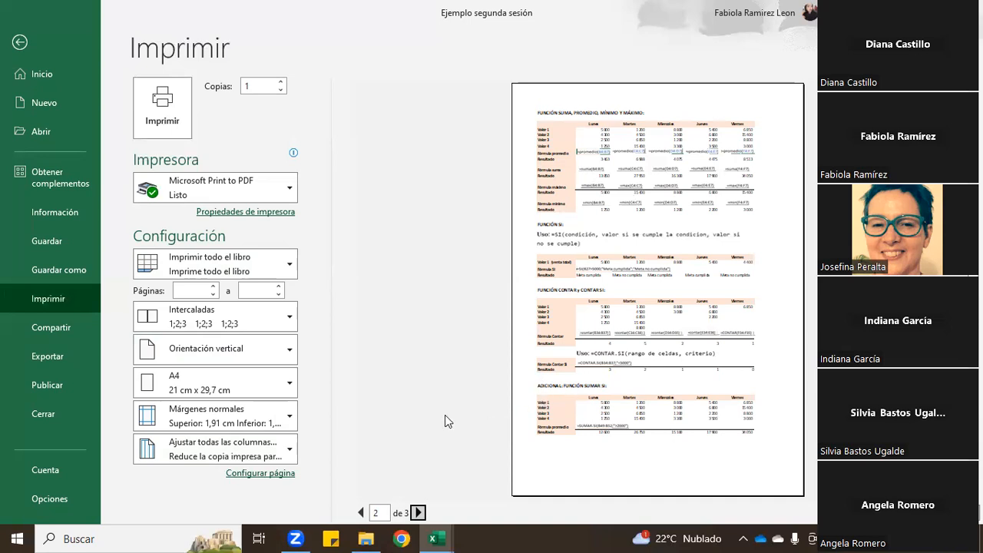
click(241, 348)
click(243, 421)
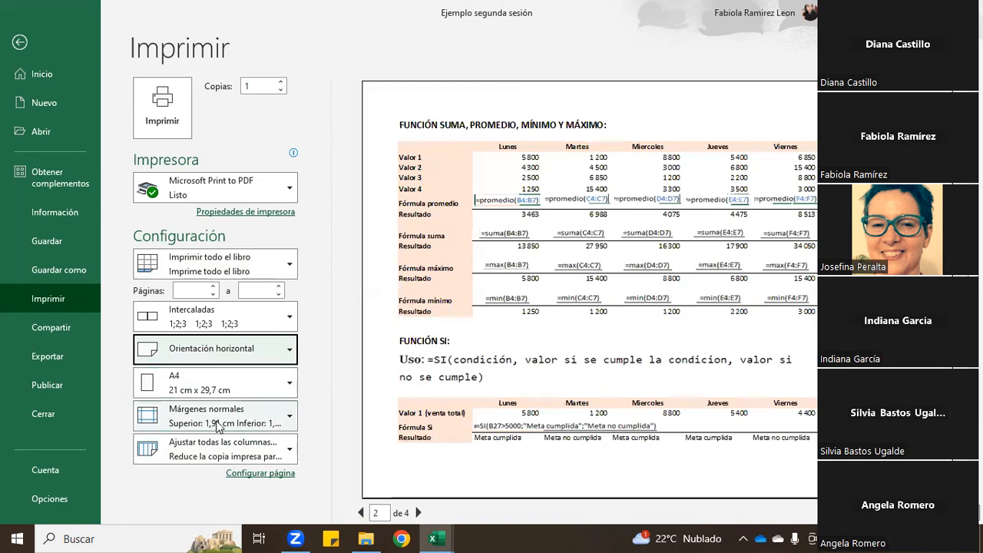
click(227, 449)
click(235, 392)
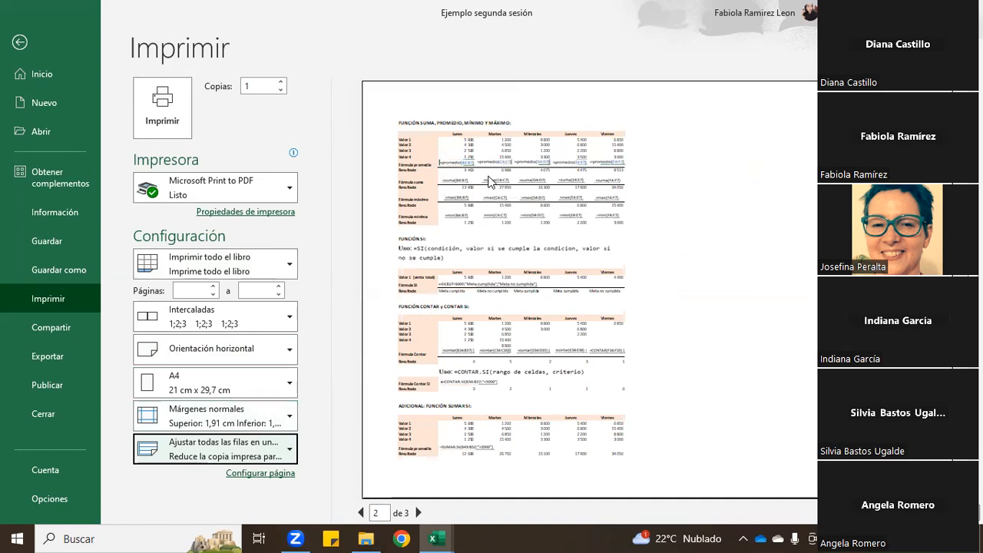
click(238, 349)
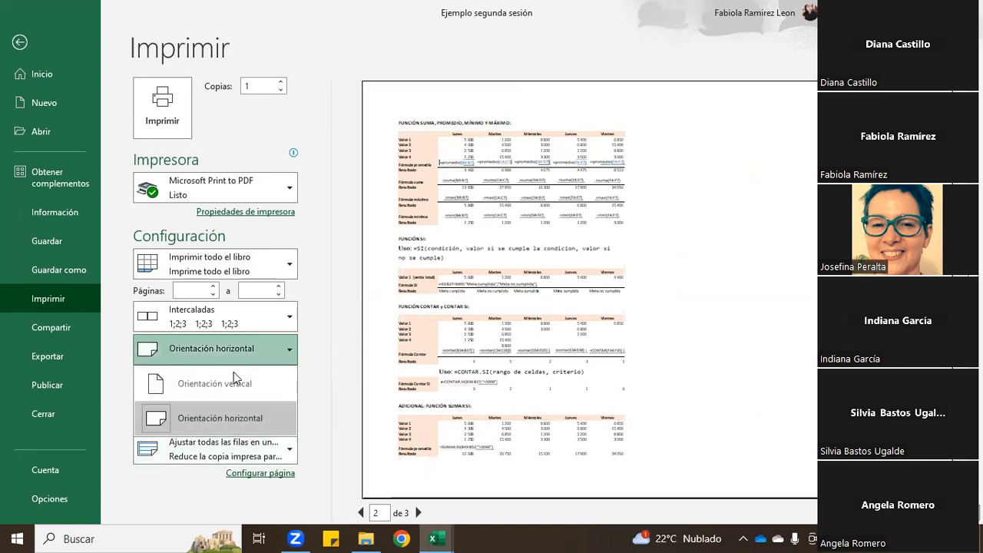
click(238, 381)
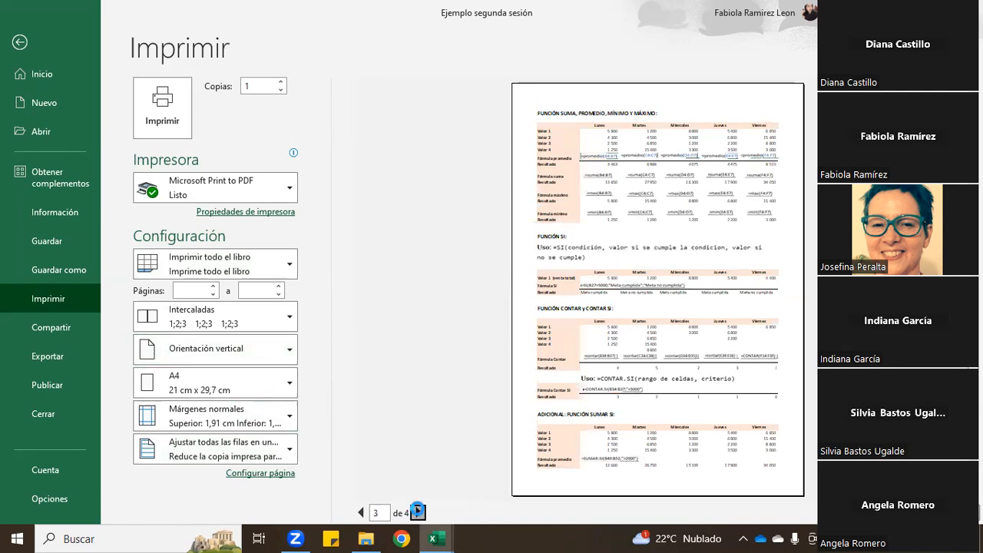
Check the remaining pages of the whole-workbook preview through the sales and metrics page, and return to the worksheet
click(419, 513)
click(418, 514)
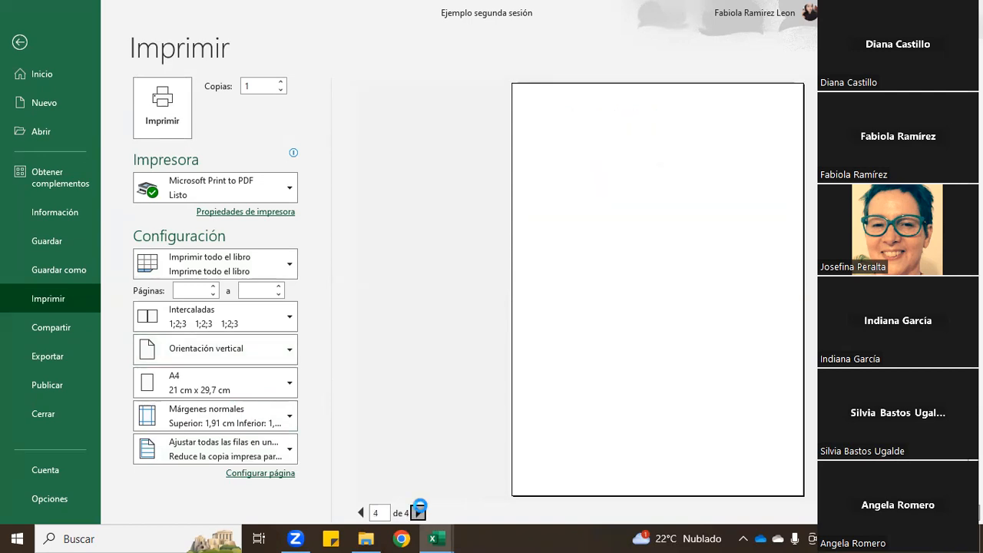
click(360, 513)
click(419, 514)
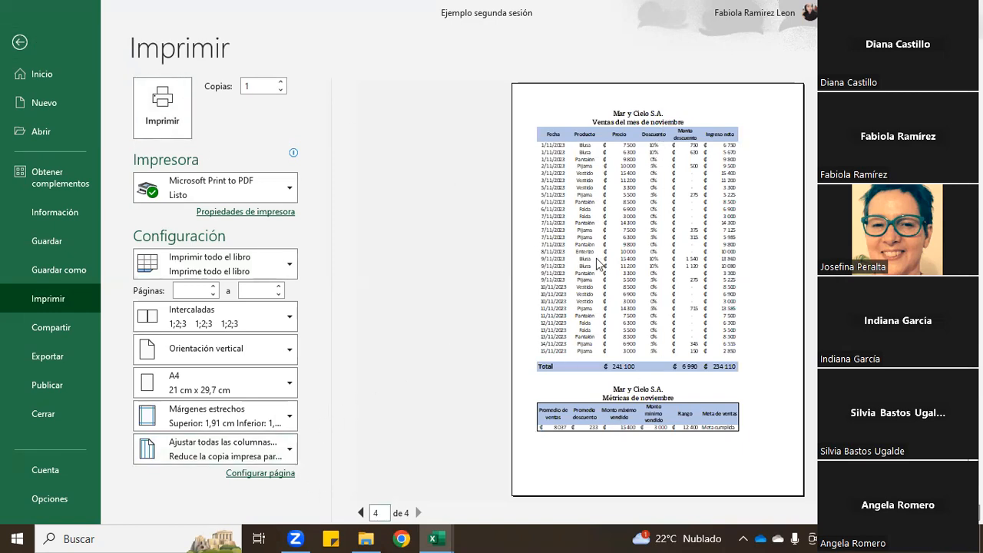
click(45, 39)
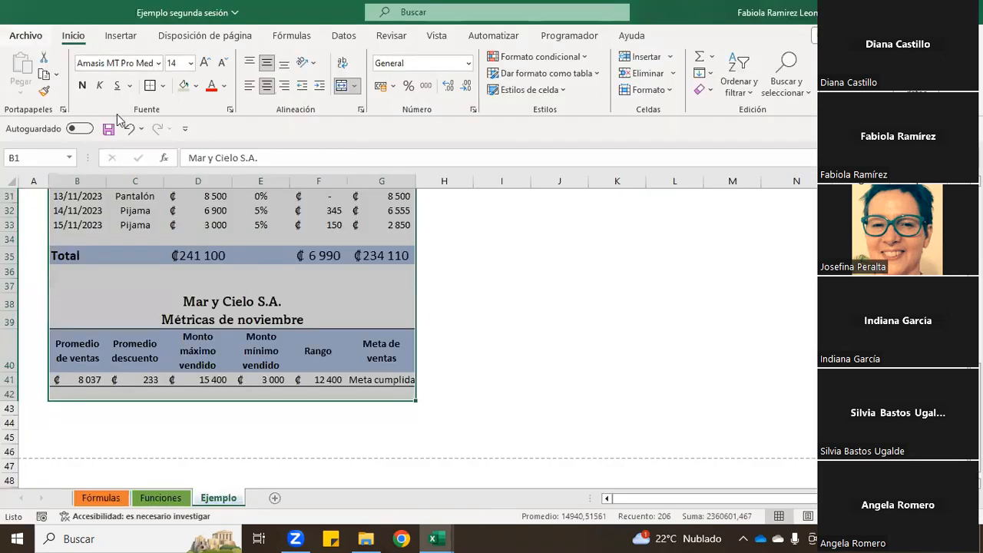
Set printing to the active sheets only and keep Microsoft Print to PDF as the printer
click(32, 35)
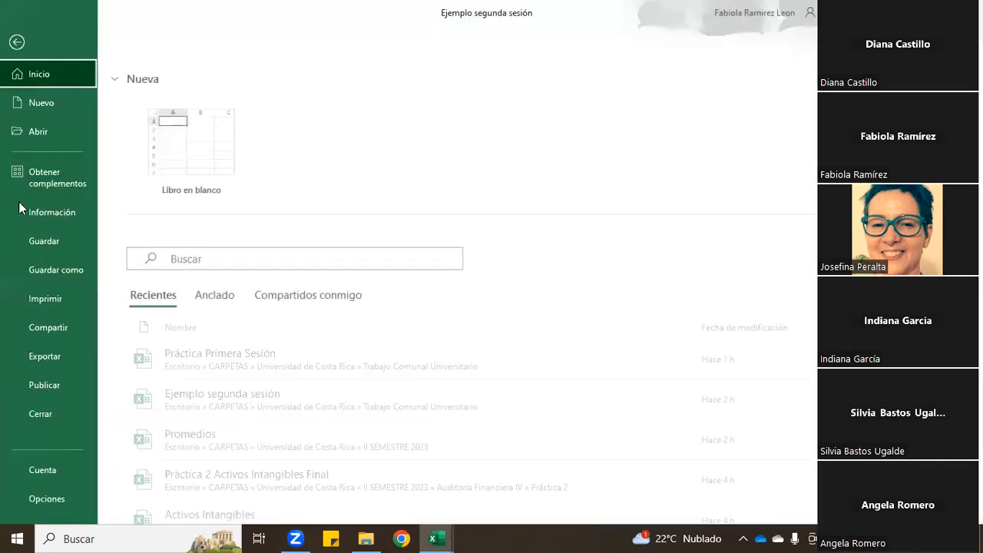
click(44, 297)
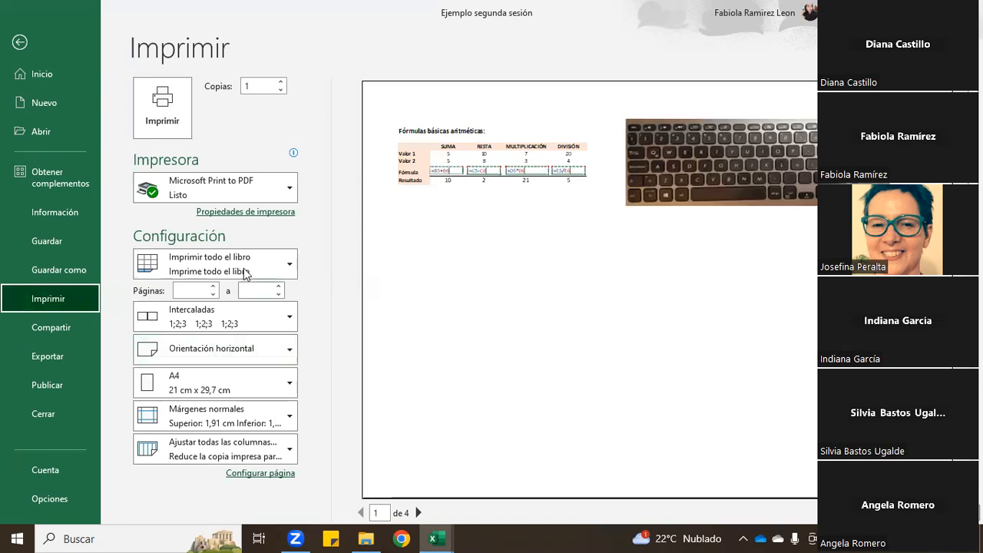
click(244, 270)
click(258, 303)
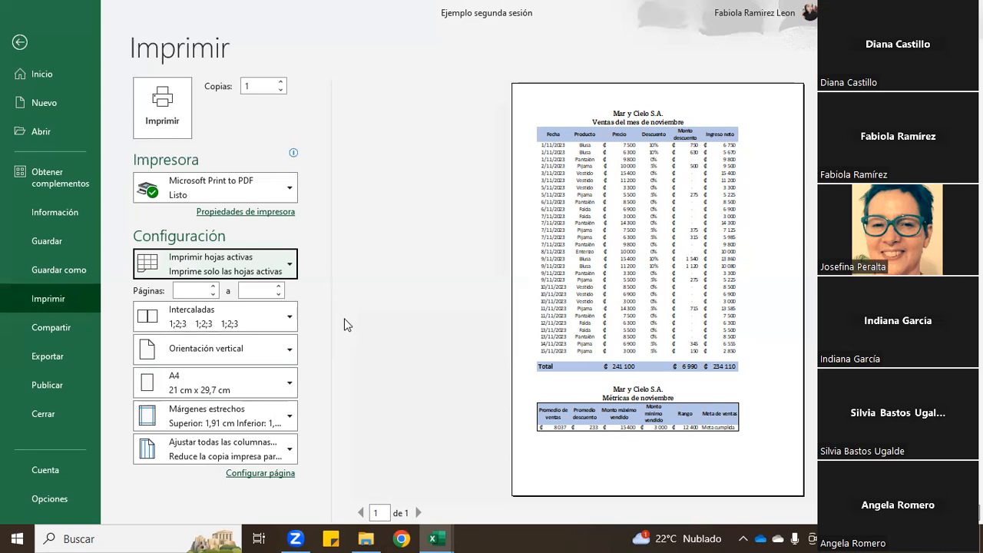
click(288, 190)
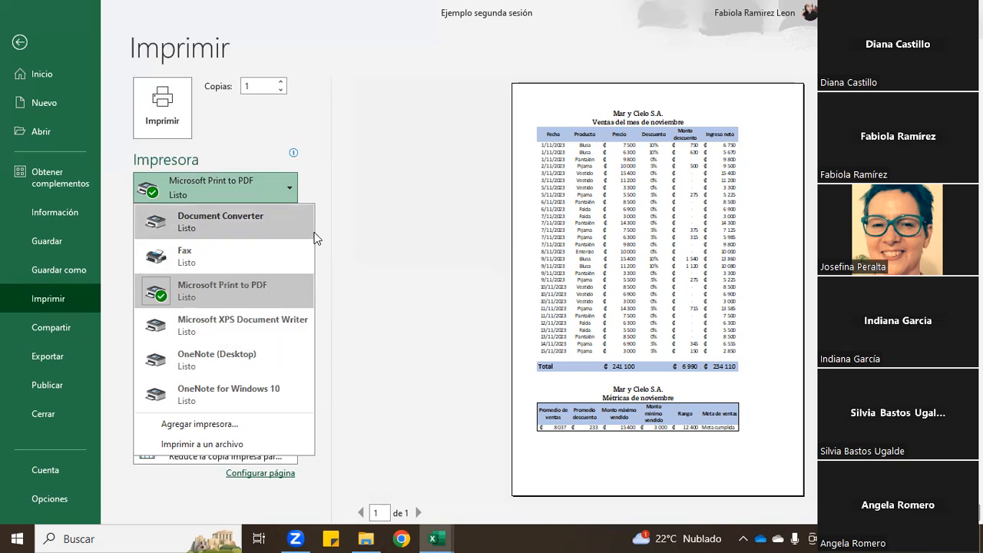
click(281, 190)
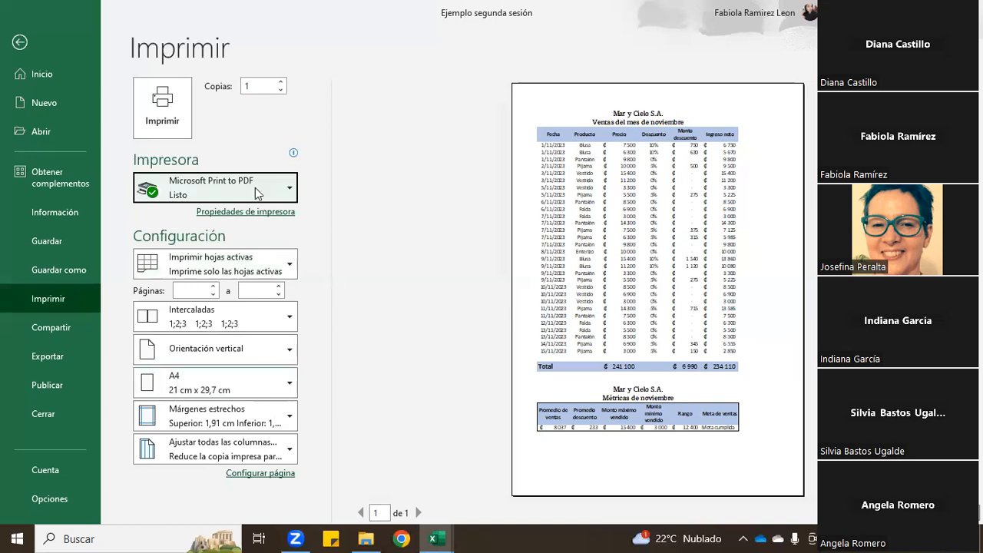
Print the Ejemplo sheet to a PDF named Mar y Cielo Métricas, saved in the Escritorio folder
click(162, 121)
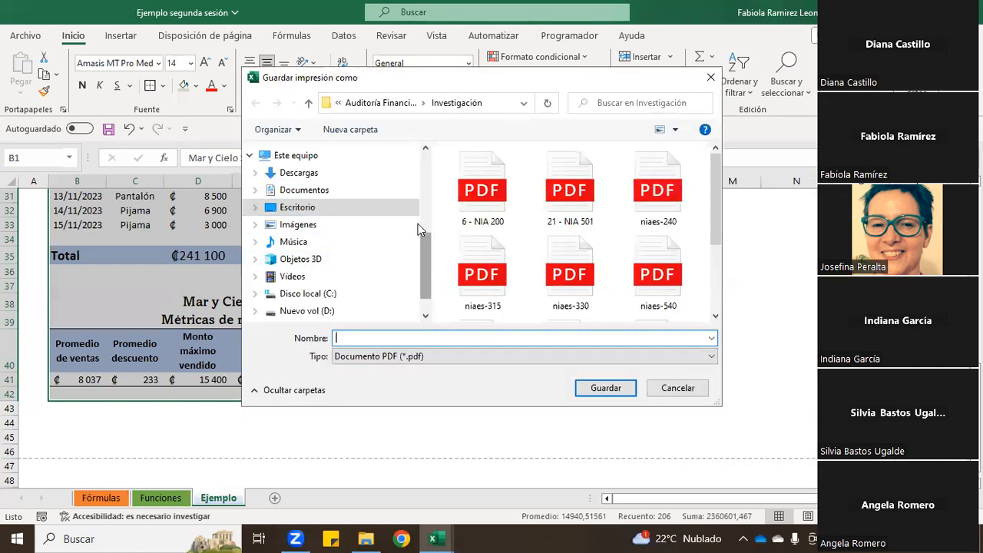
click(347, 205)
click(468, 336)
text(Mar y Cielo Métricas)
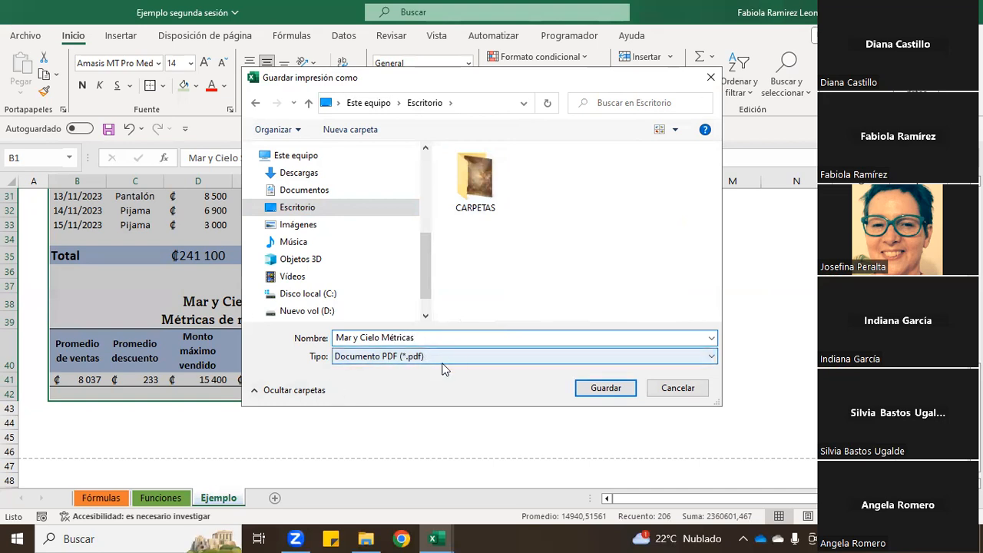
click(600, 391)
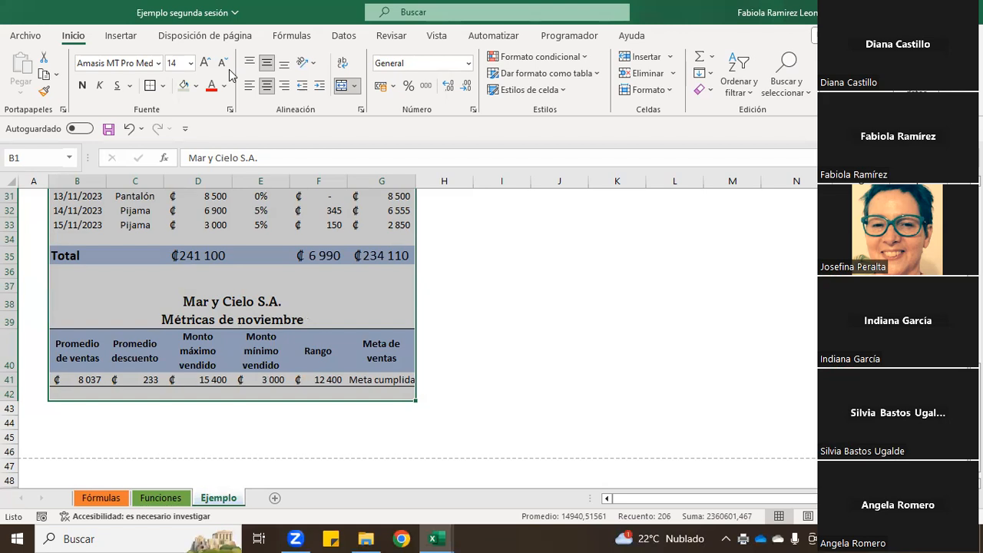
Minimize the open windows and open the Mar y Cielo Métricas PDF from the desktop
click(895, 12)
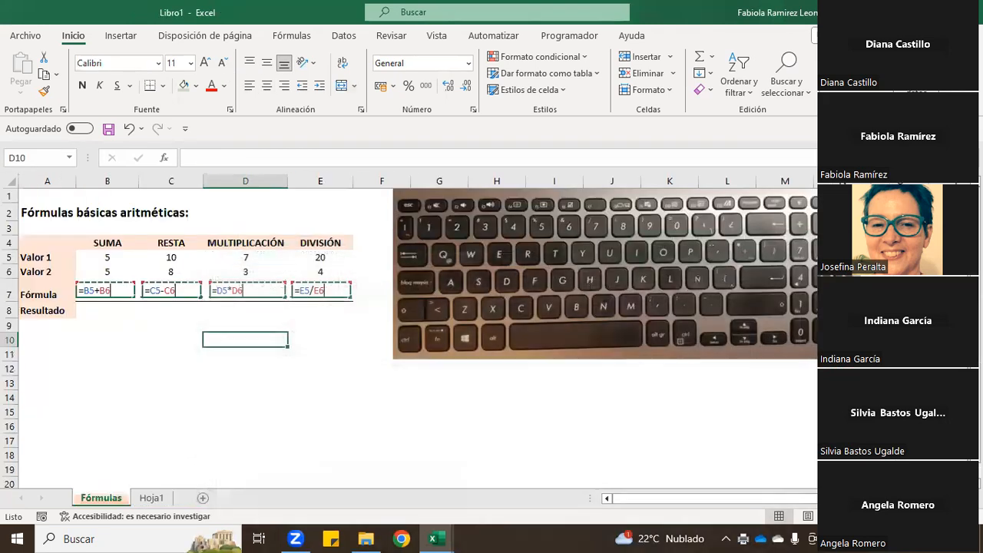
click(895, 12)
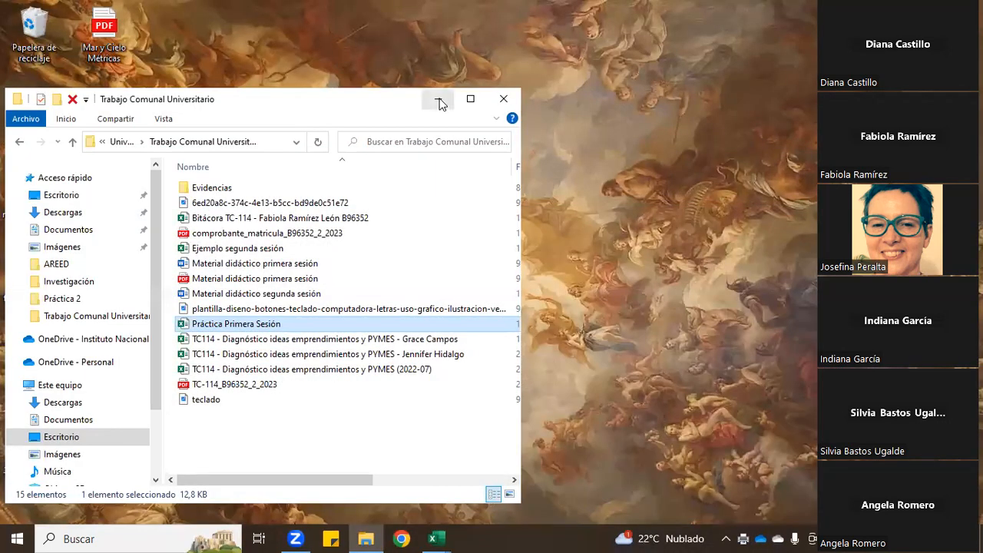
click(441, 101)
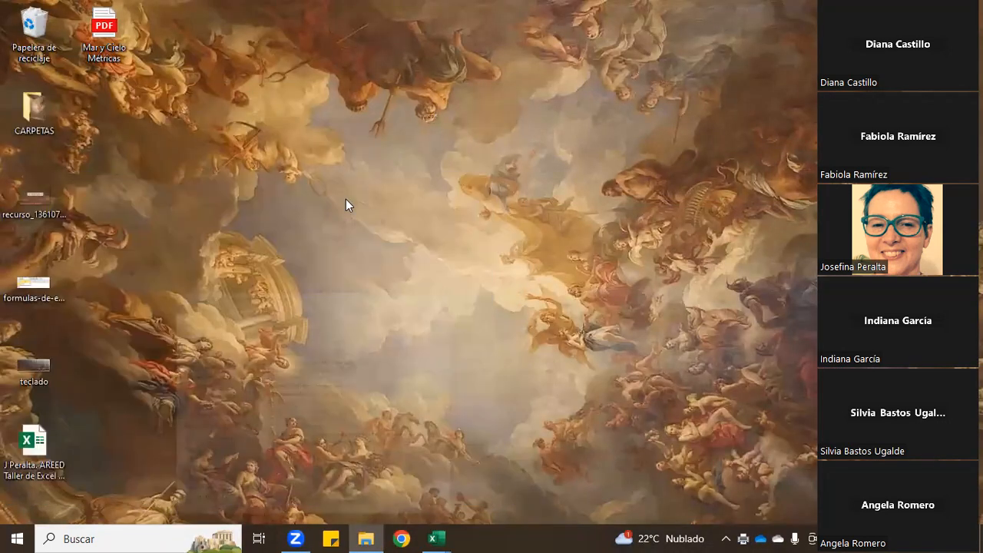
double_click(154, 59)
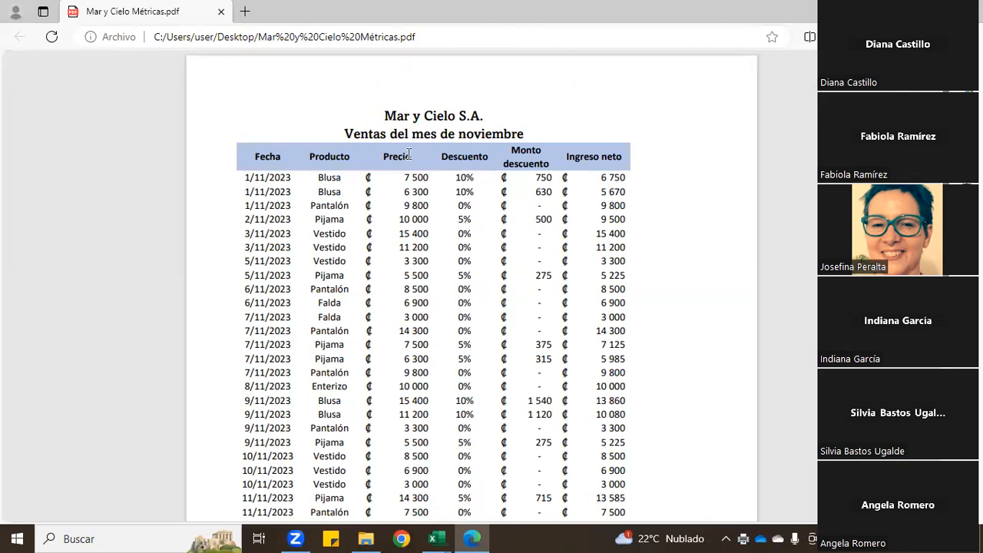
Enlarge the Mar y Cielo Métricas PDF one zoom level and review its page from the November sales table to the metrics table
mouse_move(158, 63)
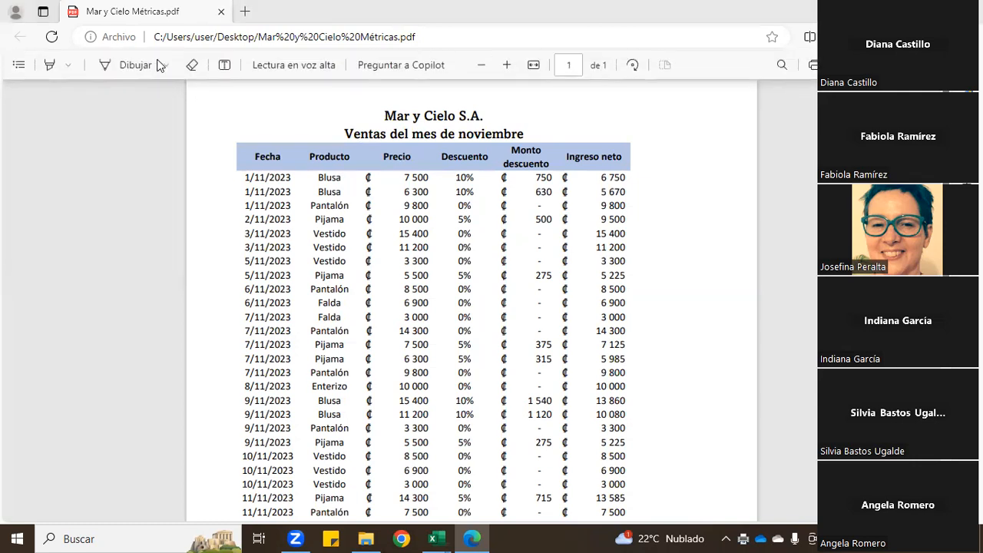
click(507, 64)
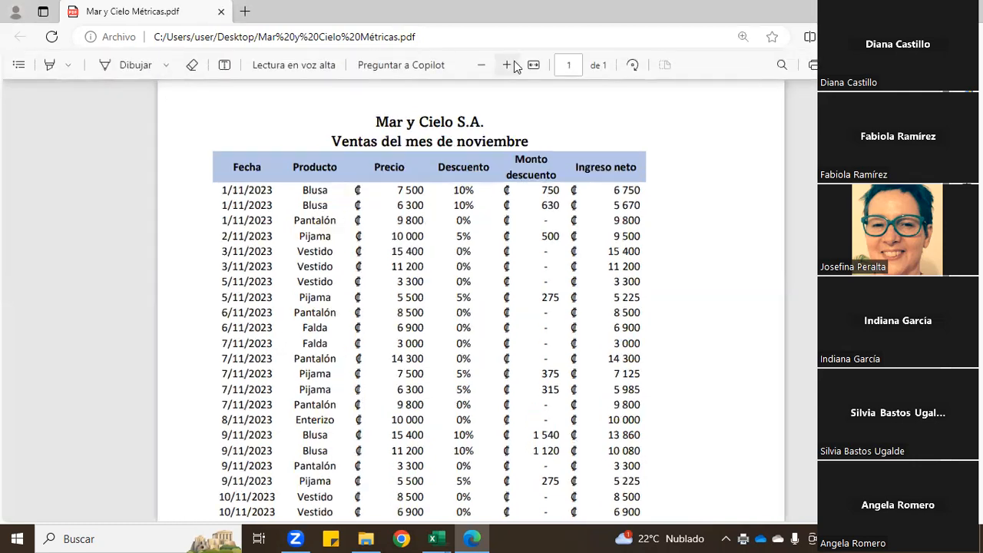
scroll(248, 223, down, 6)
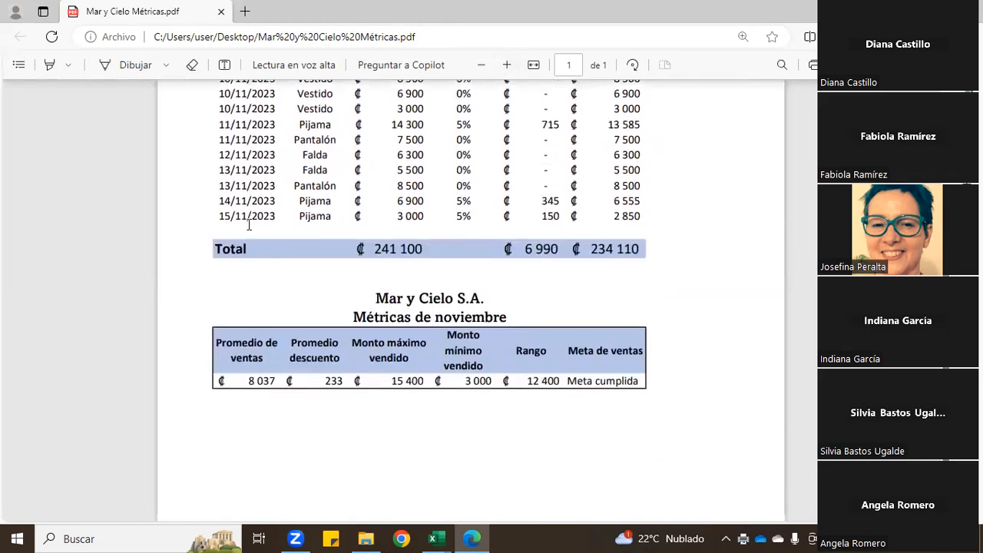
scroll(405, 403, up, 3)
scroll(405, 403, up, 3)
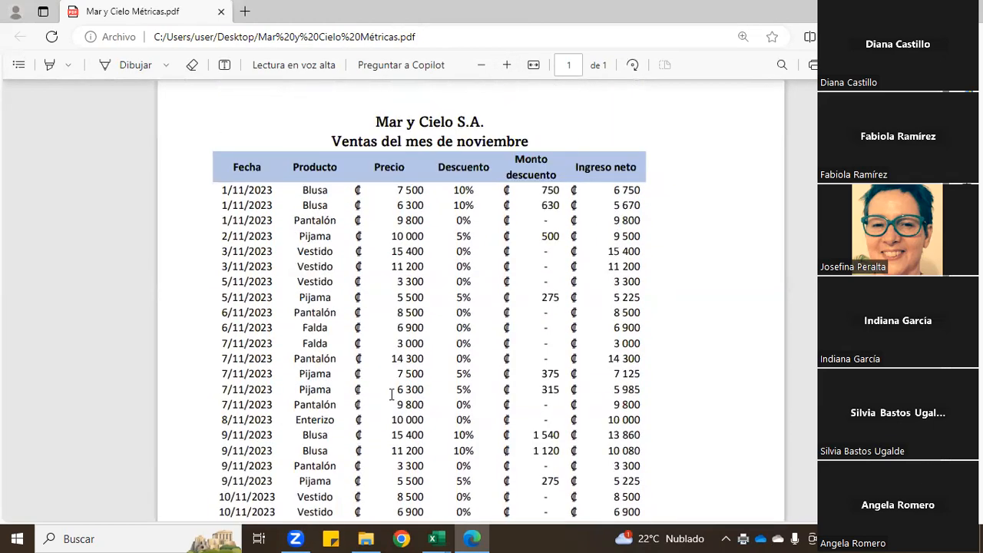
scroll(382, 362, down, 5)
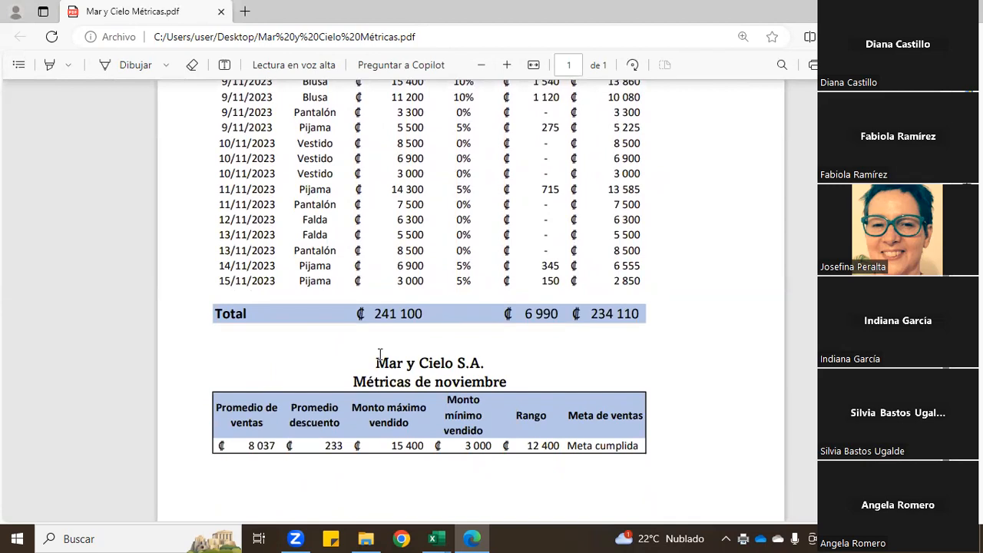
scroll(384, 362, down, 1)
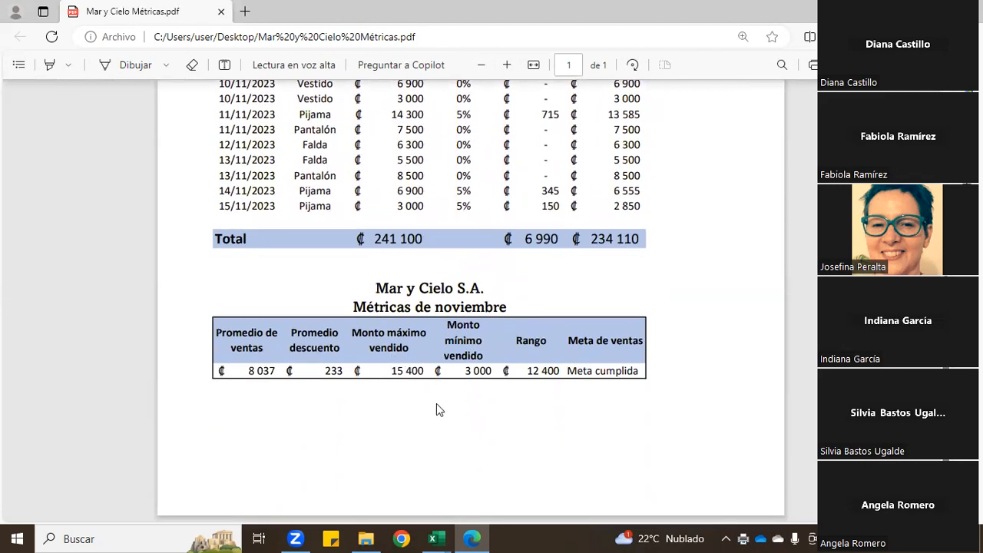
scroll(436, 404, up, 5)
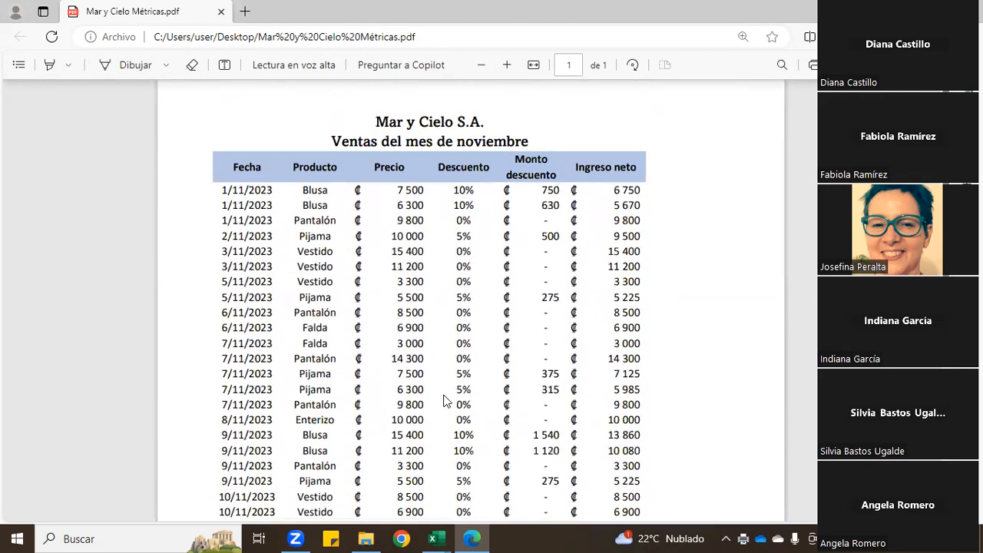
scroll(434, 372, down, 5)
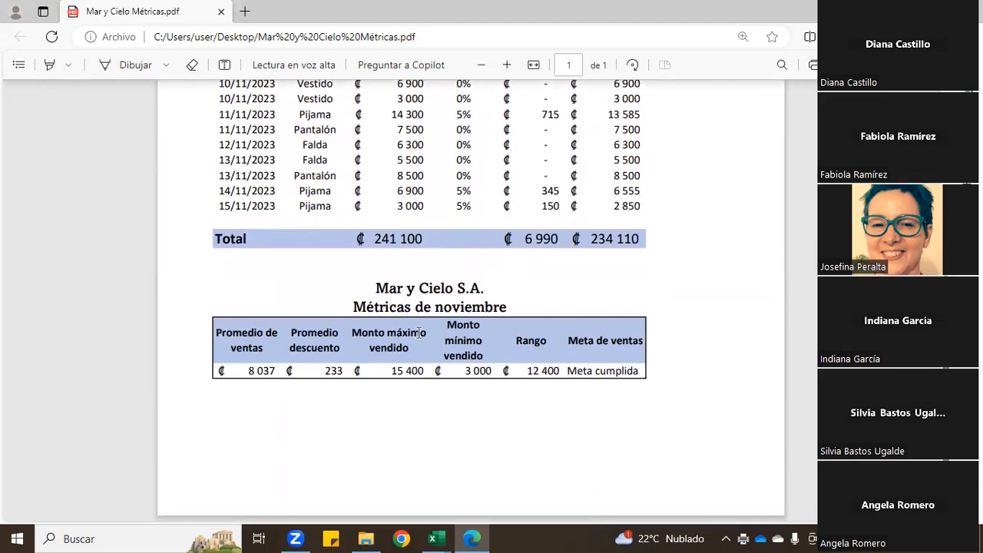
scroll(372, 372, up, 3)
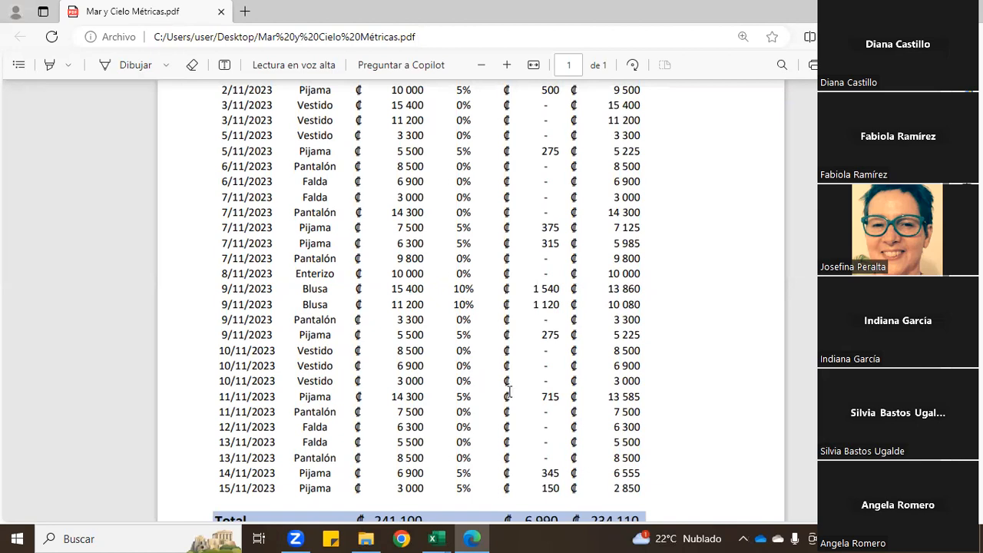
scroll(503, 390, up, 2)
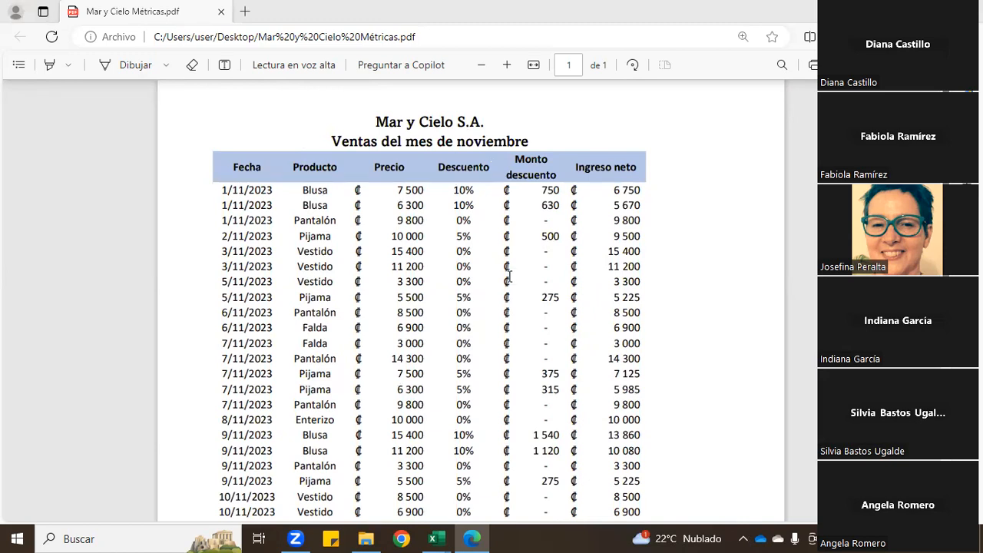
scroll(474, 314, down, 5)
scroll(460, 355, up, 5)
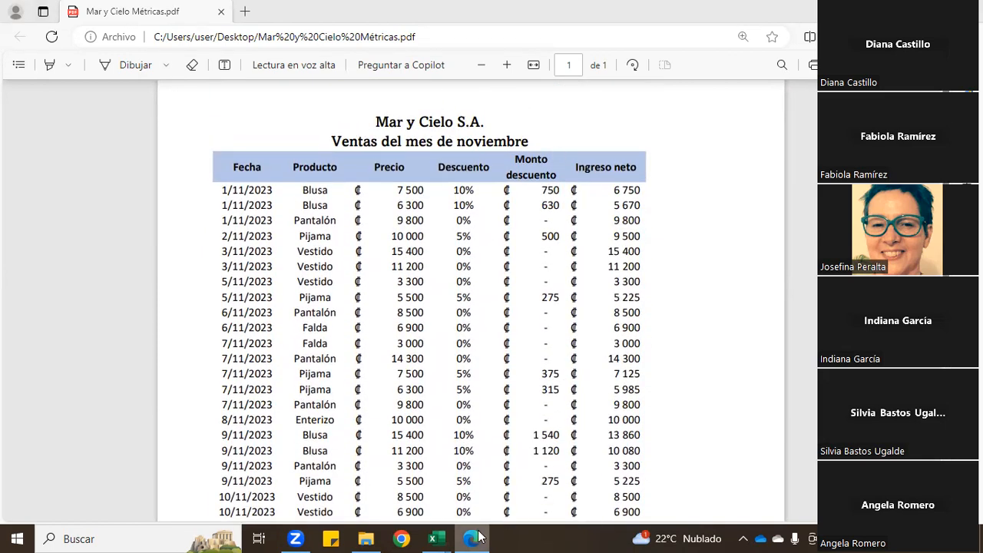
Switch back to the Ejemplo segunda sesión workbook in Excel and return toward the start of the Ejemplo sheet's sales table
mouse_move(435, 538)
click(403, 480)
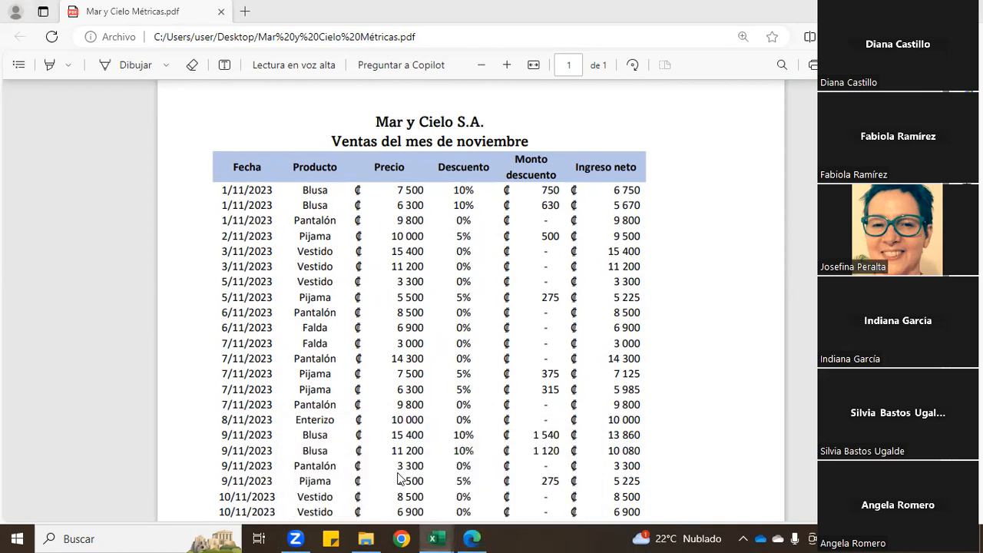
click(480, 375)
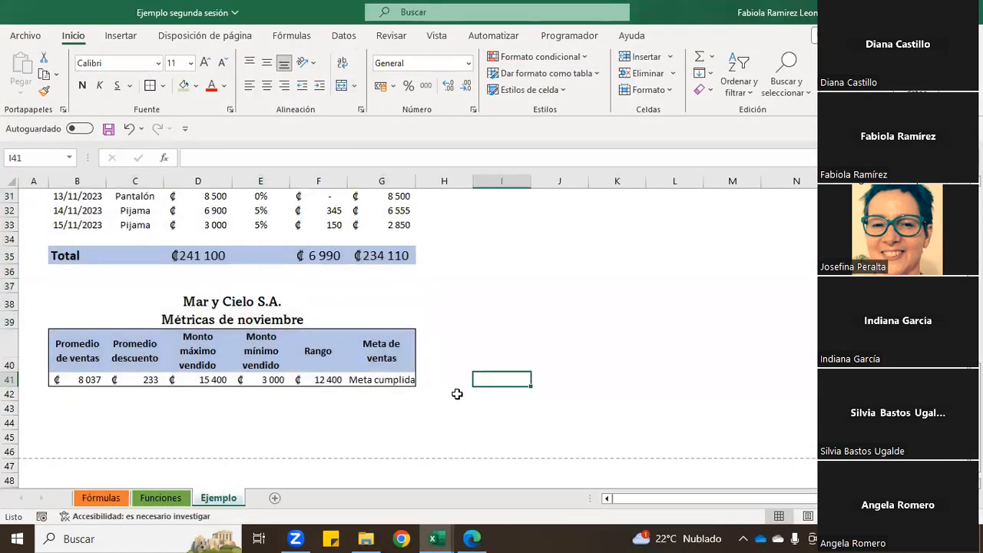
scroll(295, 452, up, 10)
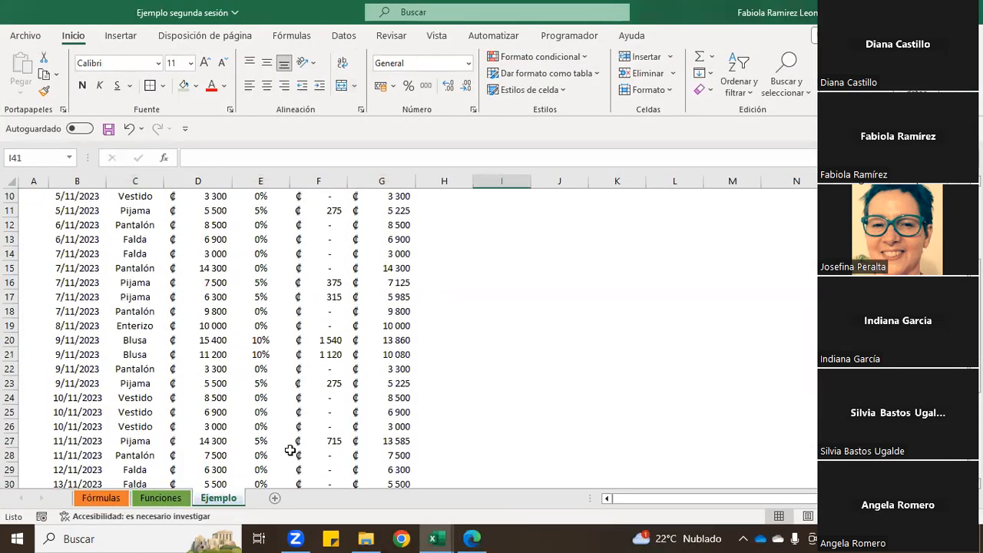